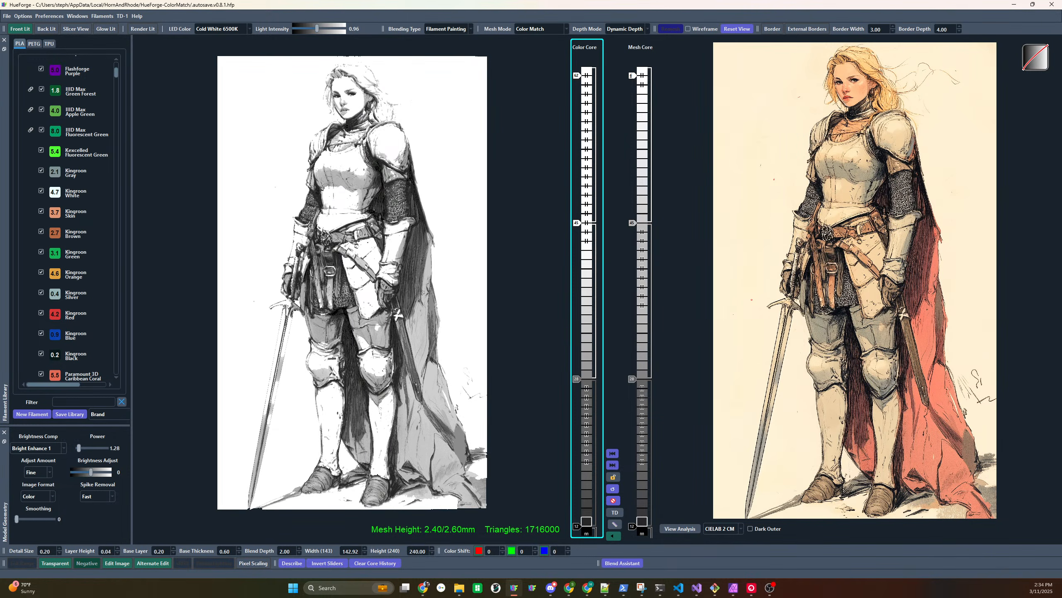
Shrink the application window to roughly half the screen width and stack the Model Geometry dock as a tab with the Filament Library
click(1033, 5)
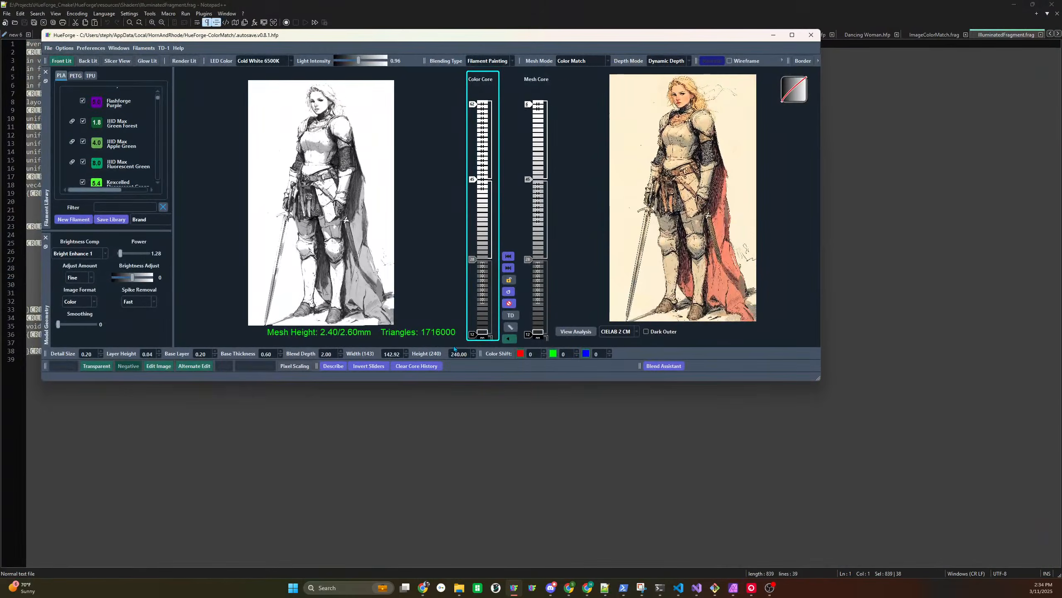
drag(822, 381, 572, 339)
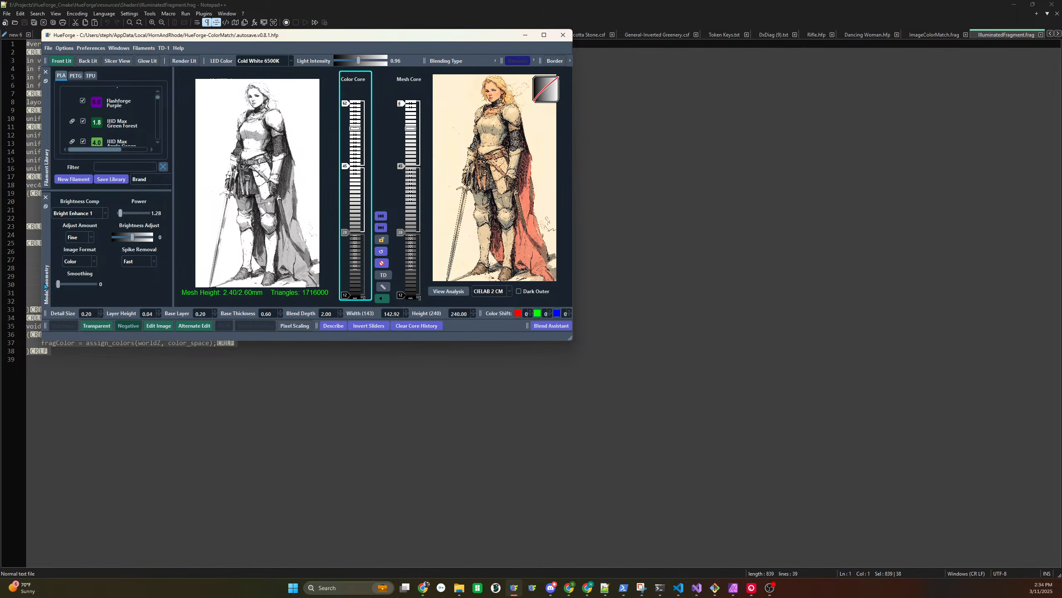
drag(46, 287, 64, 178)
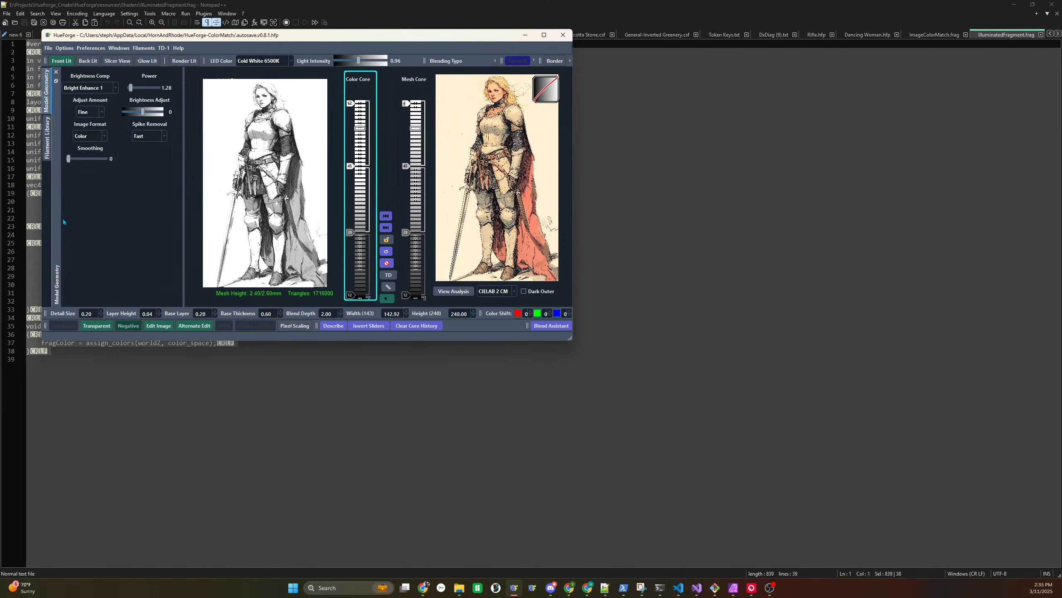
Switch between the tabbed Model Geometry and Filament Library docks, ending on Filament Library, and maximize the window
click(49, 124)
click(47, 89)
click(49, 126)
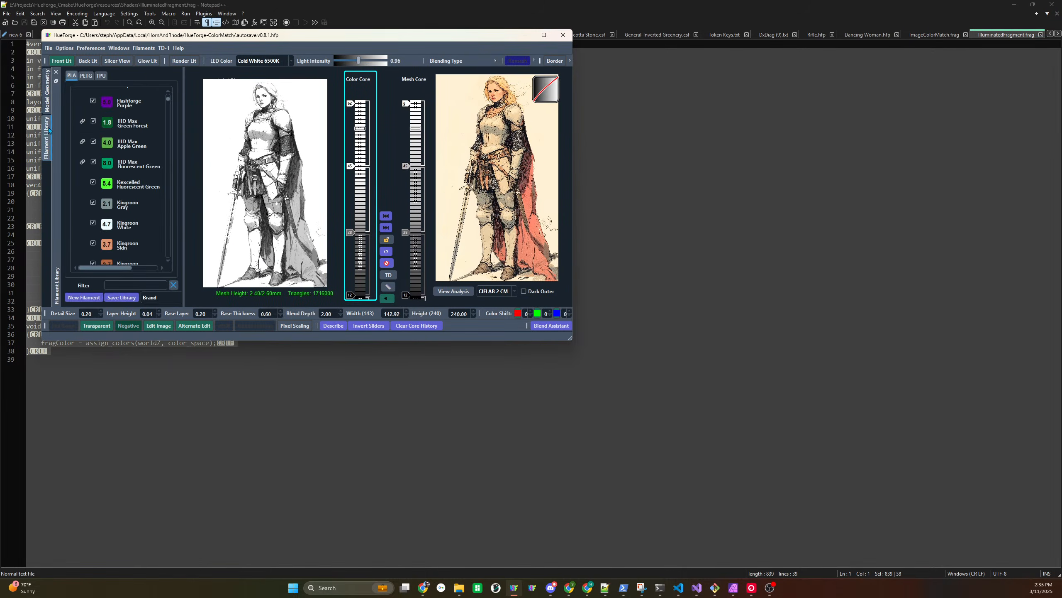
click(544, 36)
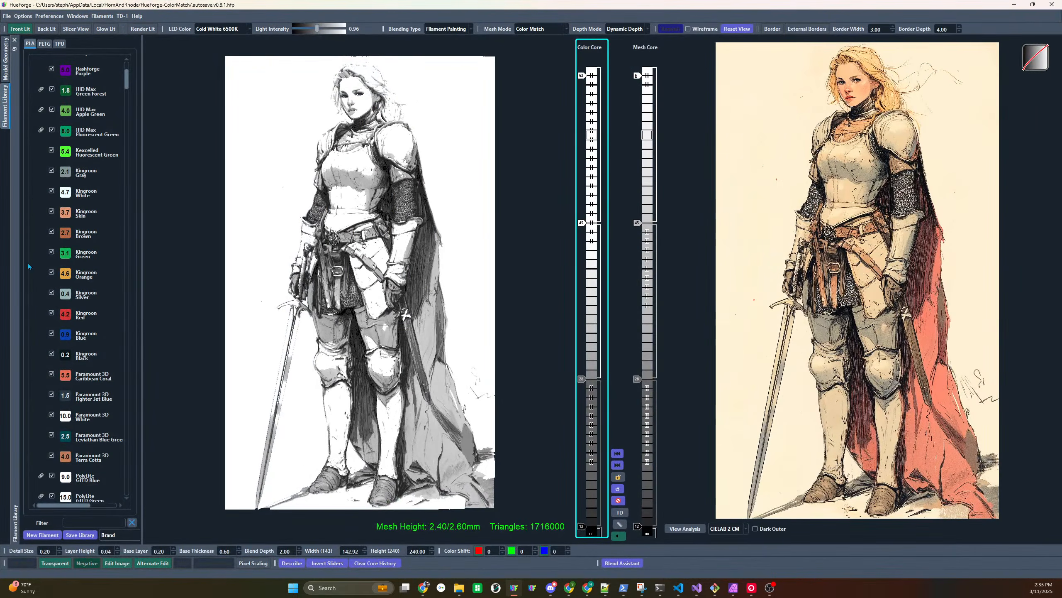
Dock the Model Geometry panel beneath the Filament Library and adjust the divider between them
drag(6, 60, 37, 470)
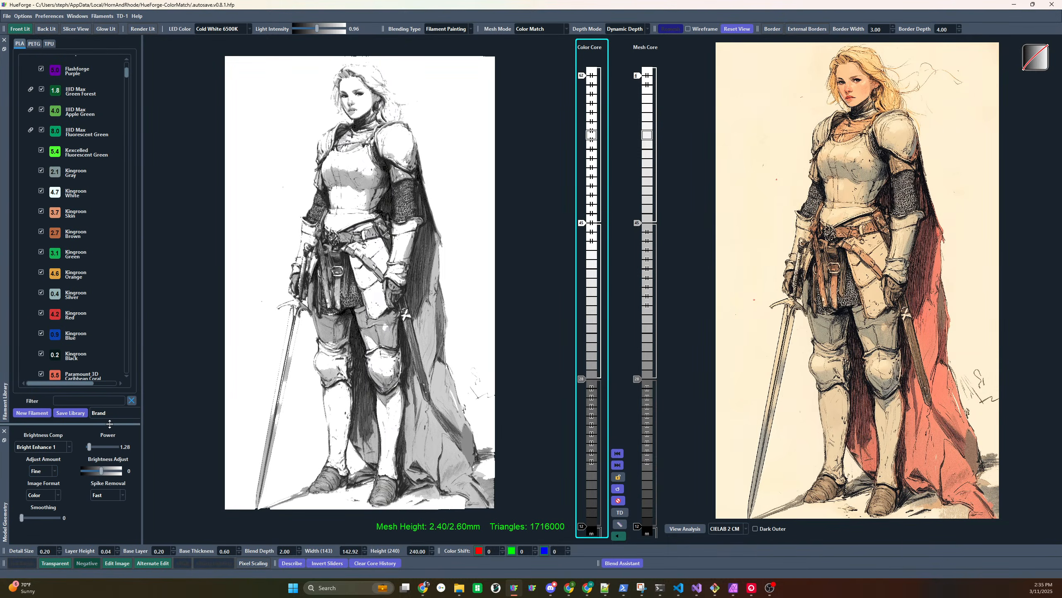
drag(109, 424, 102, 468)
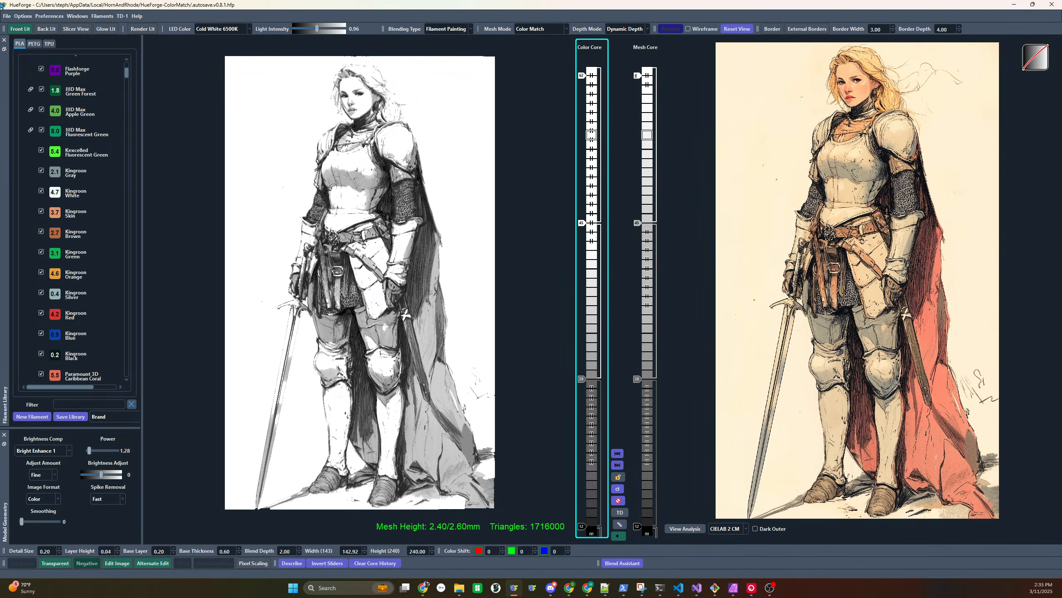
click(61, 16)
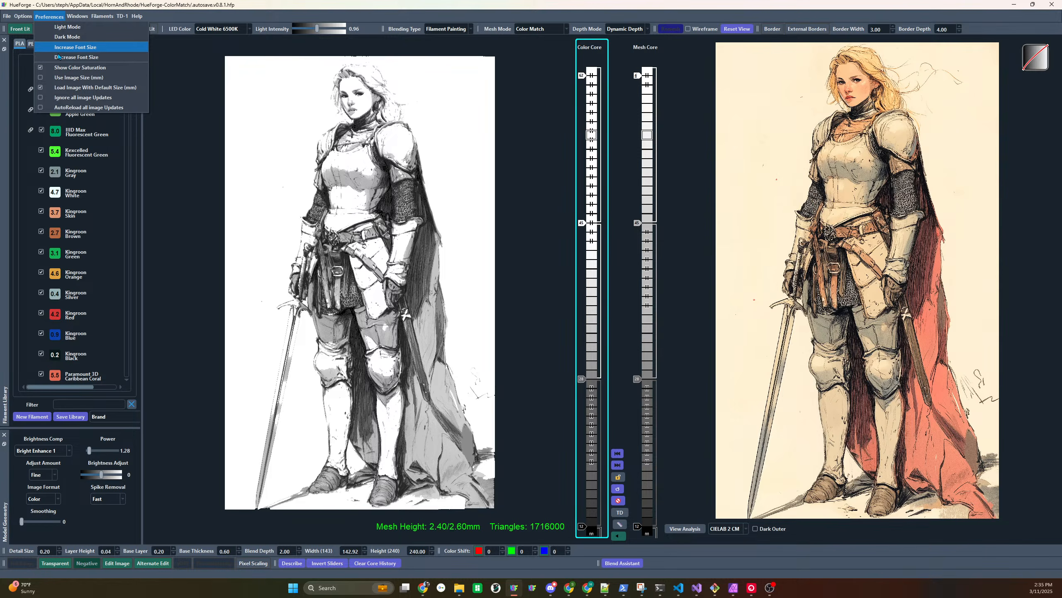
click(182, 165)
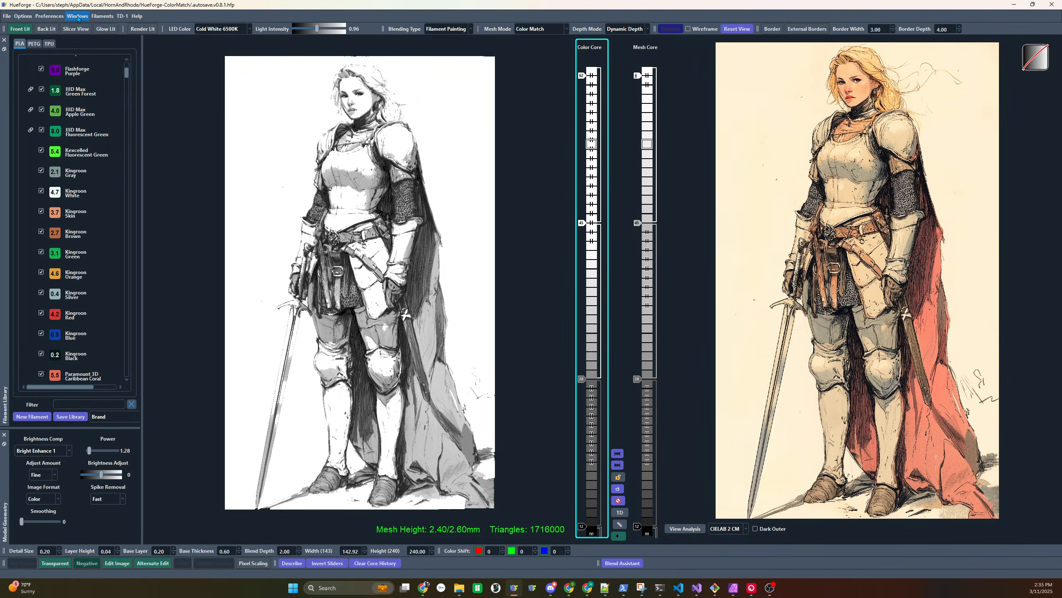
Show the Color Sliders dock and hide it again
click(84, 16)
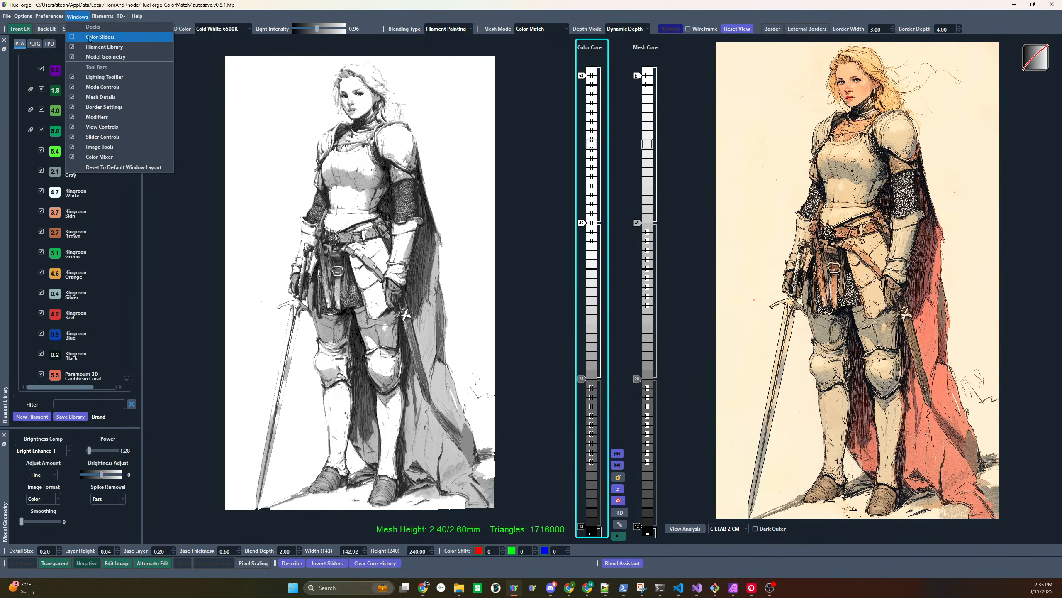
click(89, 38)
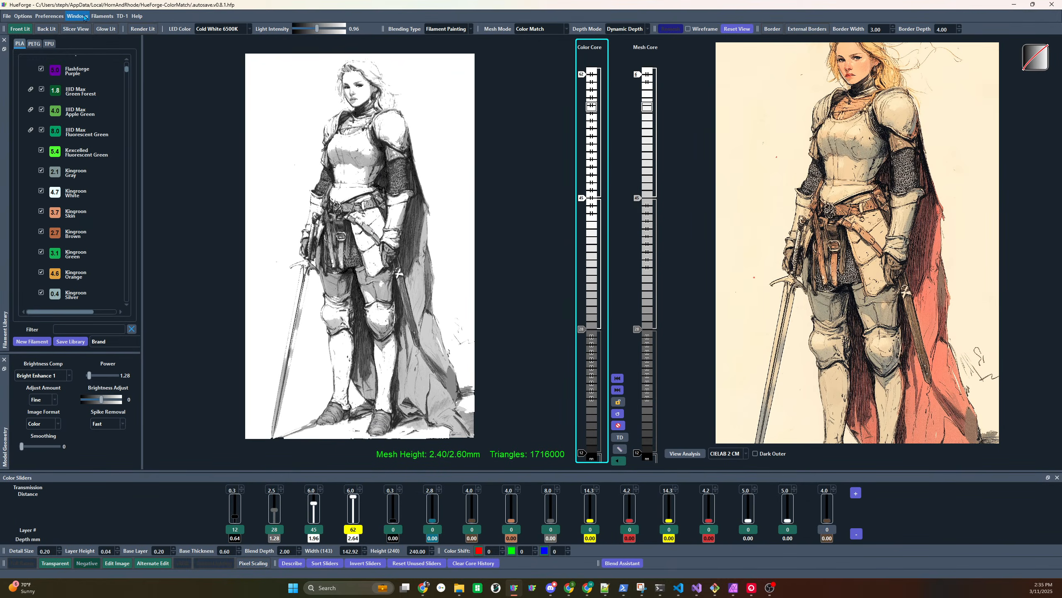
click(80, 15)
click(83, 38)
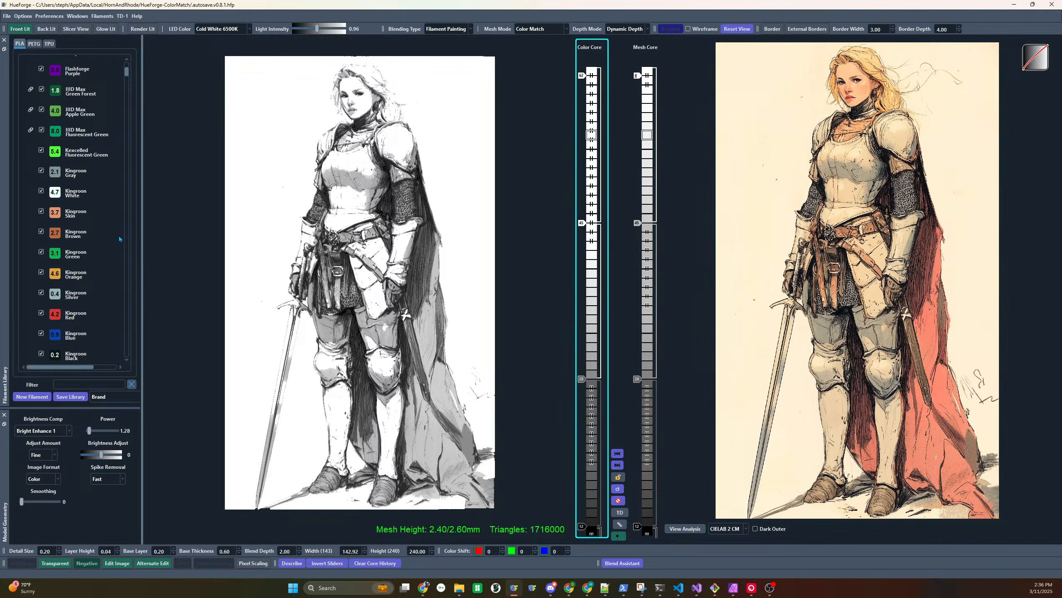
Increase the interface font size once, enlarge the Filament Library area and slightly narrow the docked panels
click(49, 15)
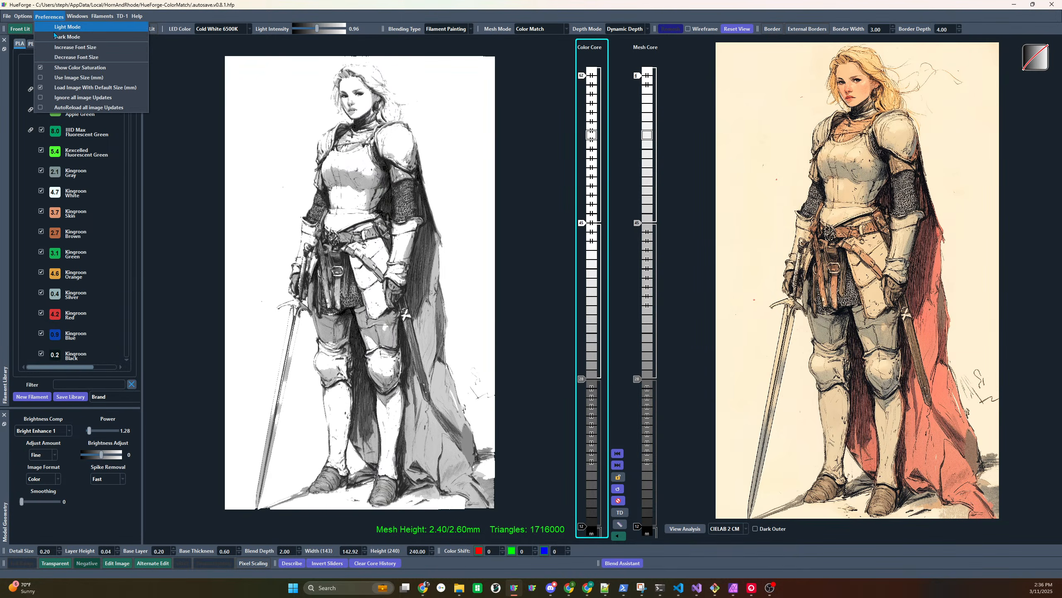
click(63, 47)
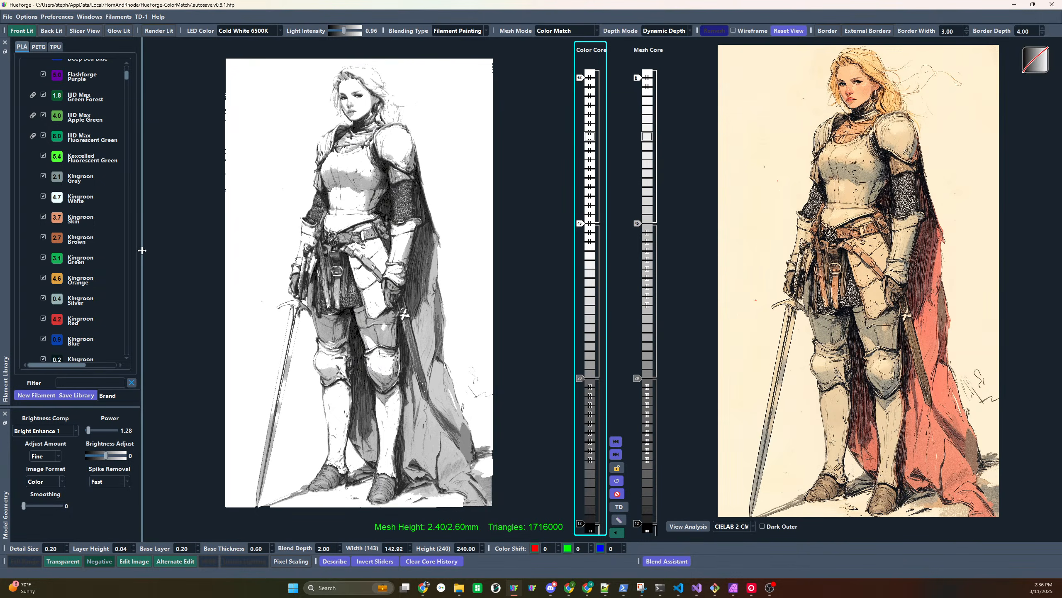
drag(81, 410, 81, 429)
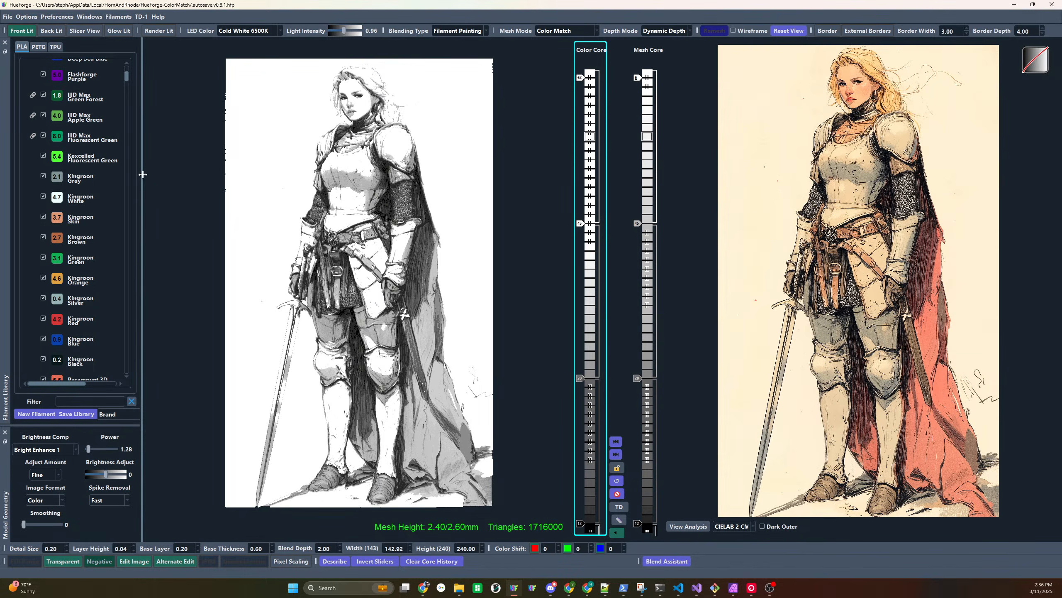
mouse_move(143, 179)
mouse_down()
mouse_move(175, 179)
mouse_move(138, 179)
mouse_up()
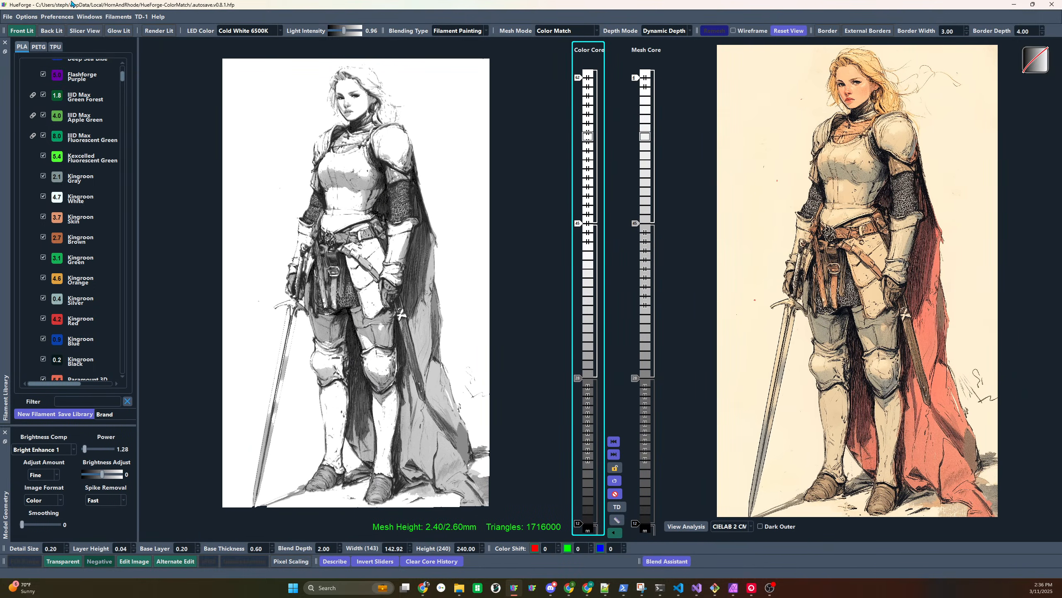
Decrease the interface font size once and readjust the divider between the Filament Library and Model Geometry docks
click(57, 17)
click(81, 63)
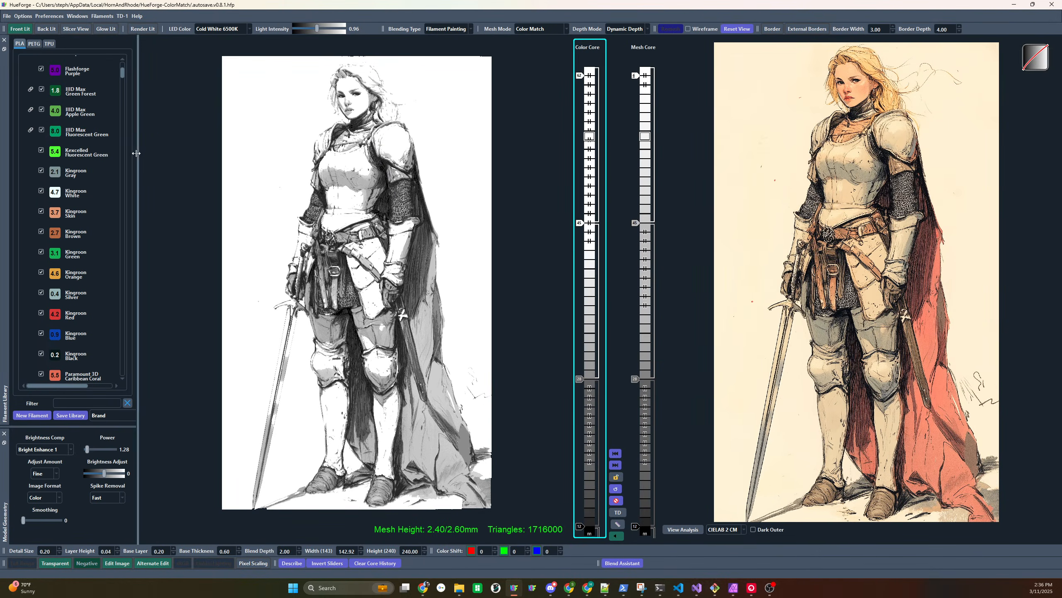
drag(76, 428, 77, 456)
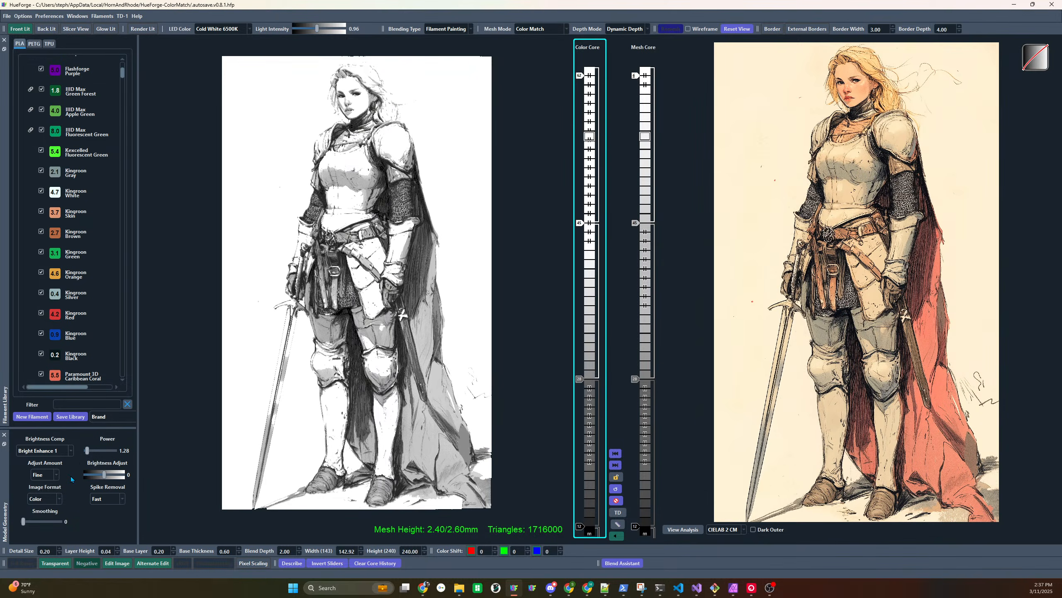
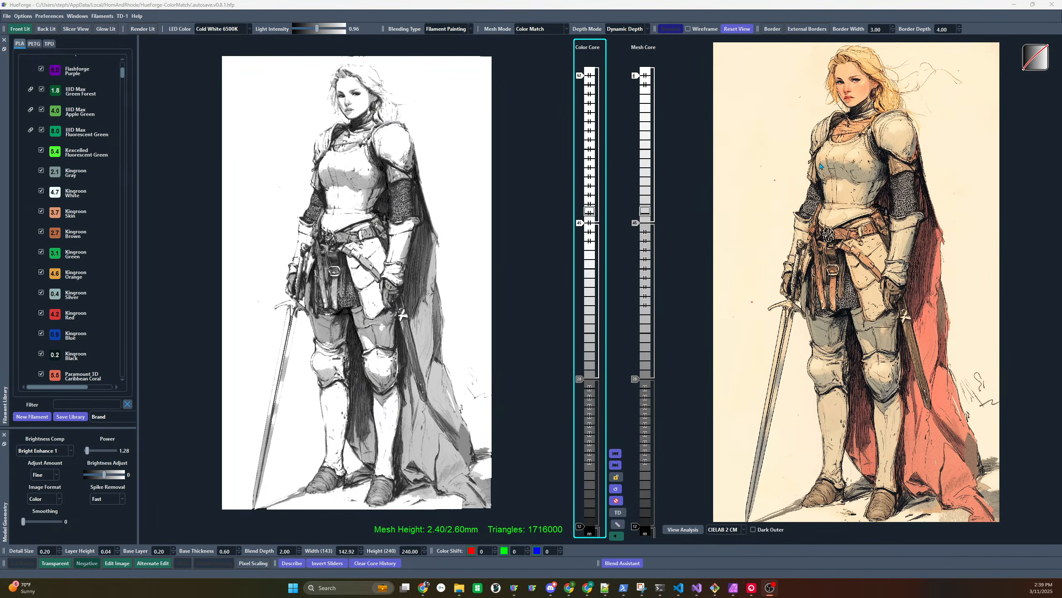
Examine the source image up close around the belt and the plain background, including the colour options for a background pixel
scroll(847, 283, up, 5)
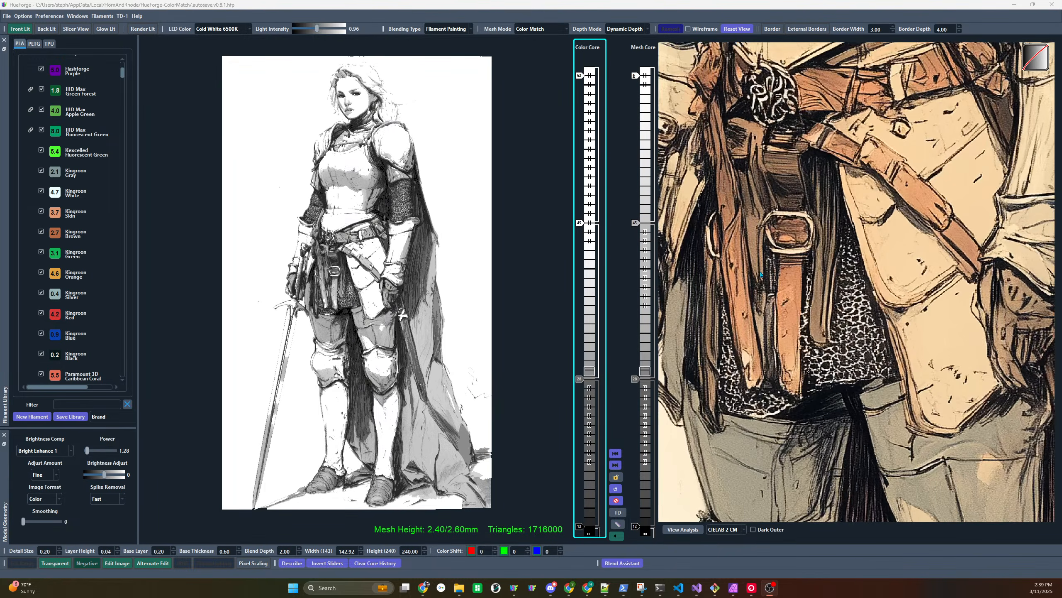
drag(736, 209, 975, 307)
drag(759, 132, 730, 353)
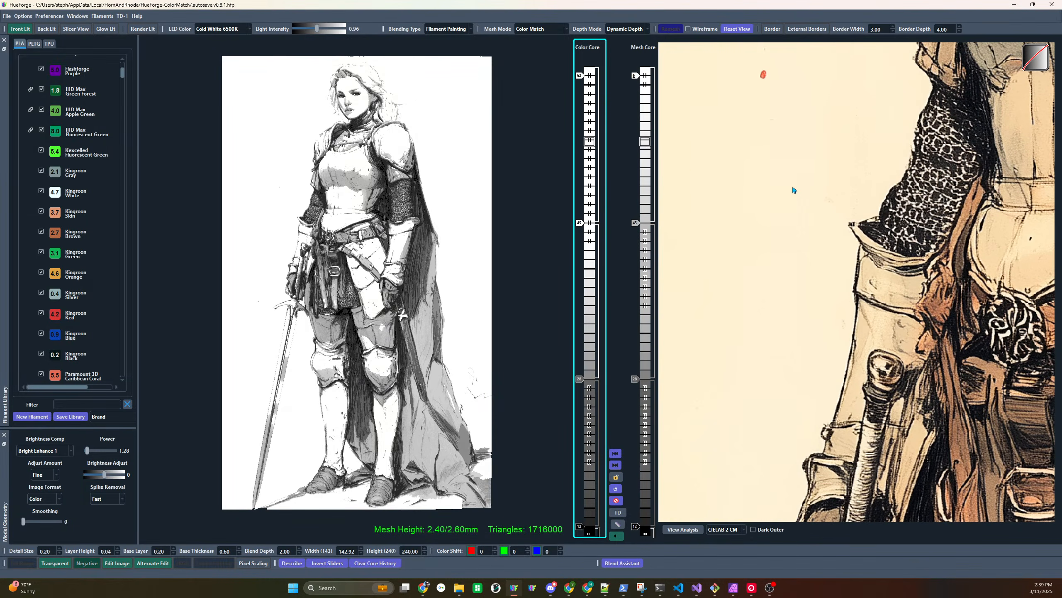
right_click(802, 191)
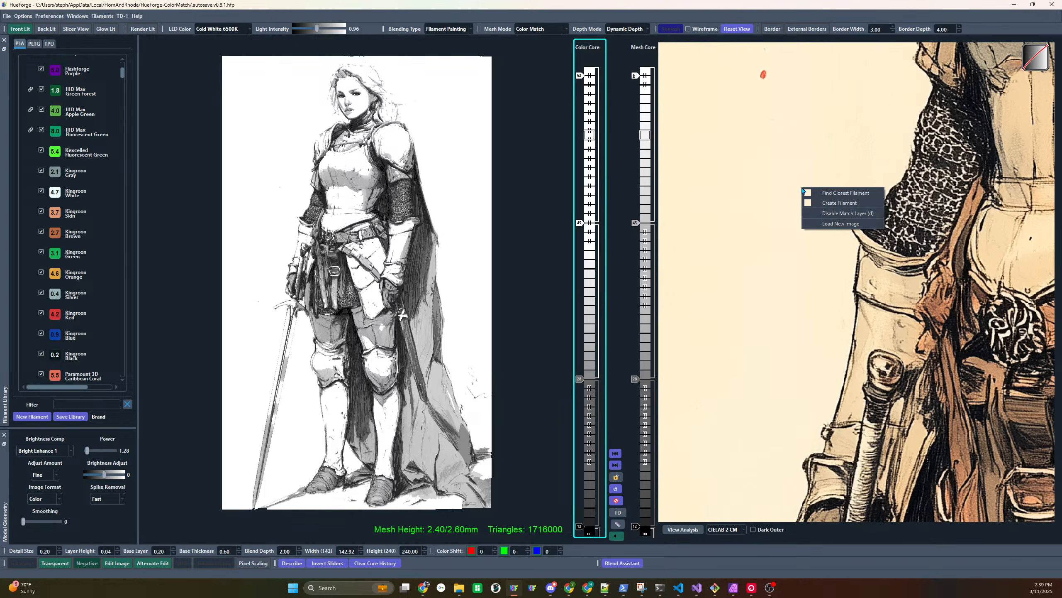
click(704, 119)
scroll(731, 224, down, 1)
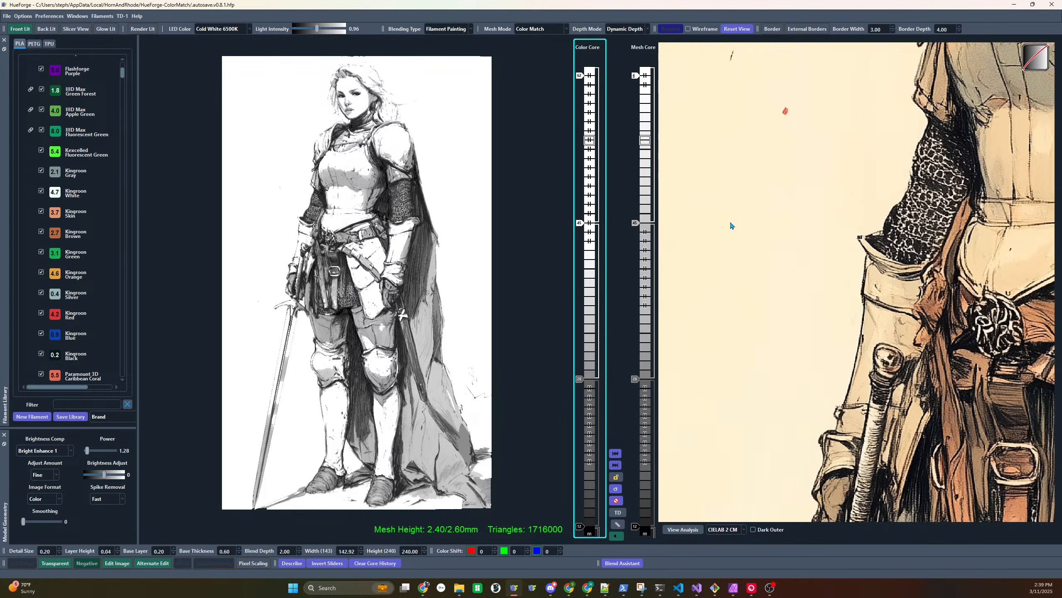
scroll(731, 224, down, 4)
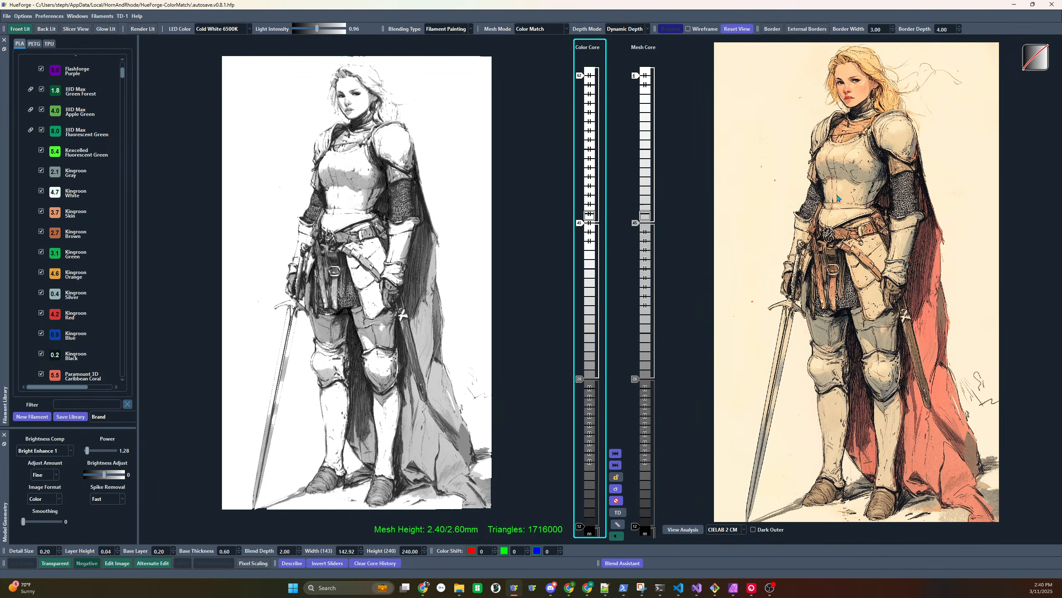
Inspect the pixel colour values on the knight's breastplate, lower cape and grey leg in the source image
mouse_move(836, 207)
mouse_move(925, 459)
mouse_move(836, 163)
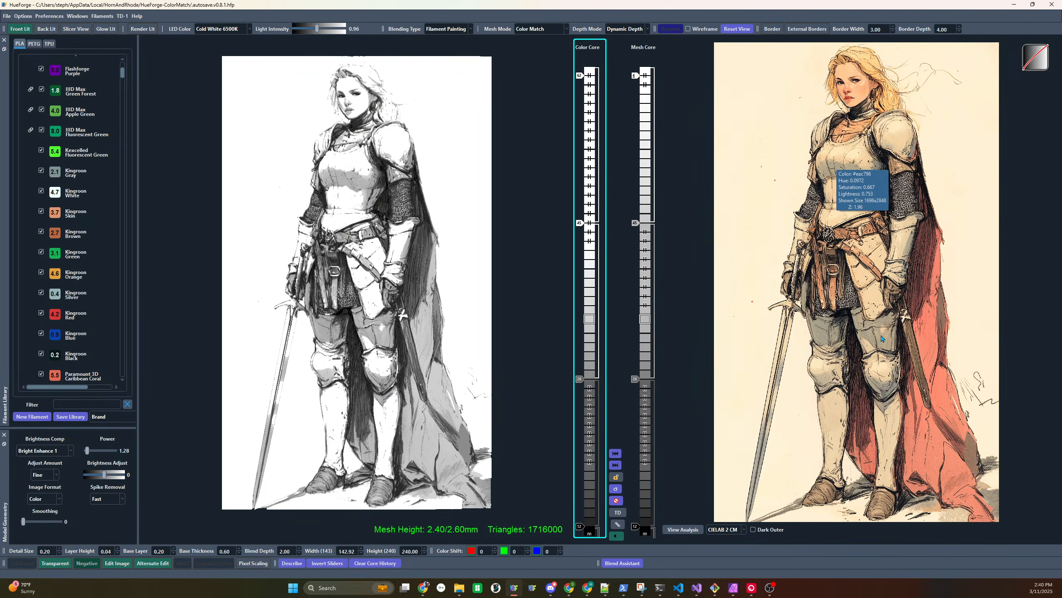
mouse_move(870, 339)
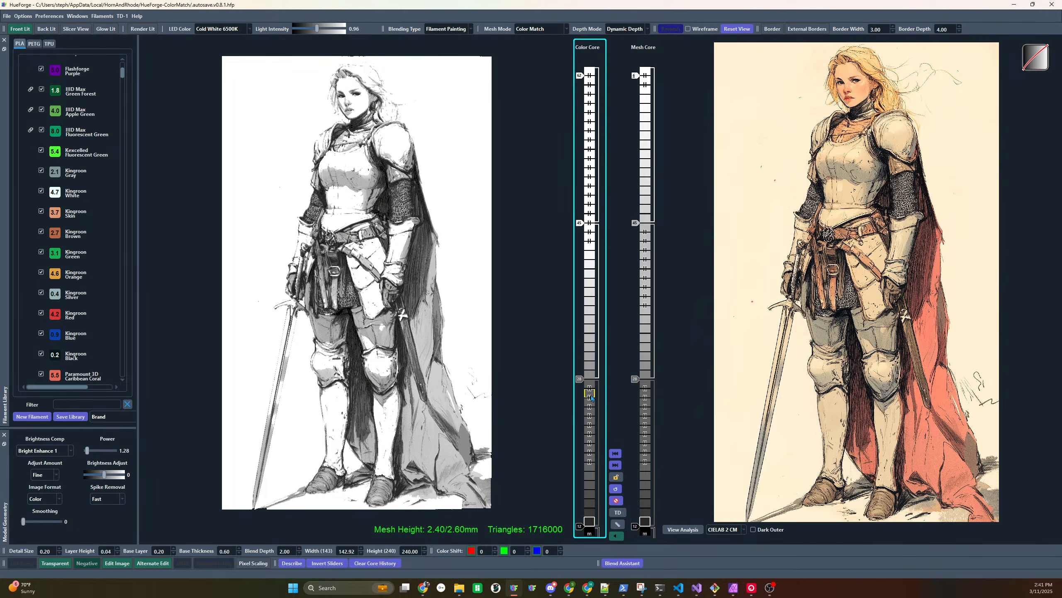
Switch to Affinity Photo and select the knight together with her sword using the Object Selection tool
click(733, 588)
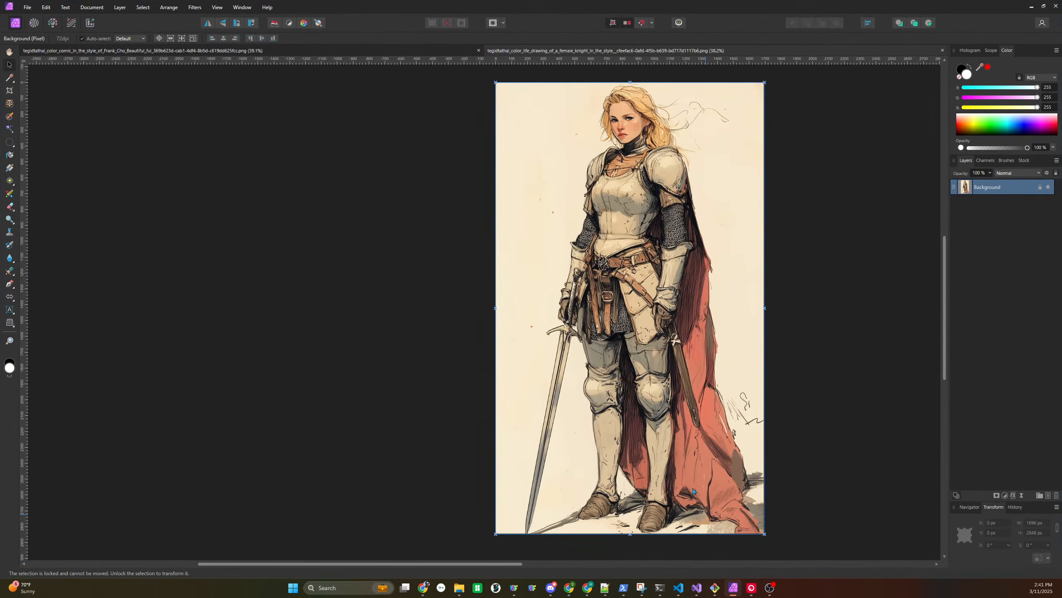
right_click(622, 293)
key(Escape)
click(9, 103)
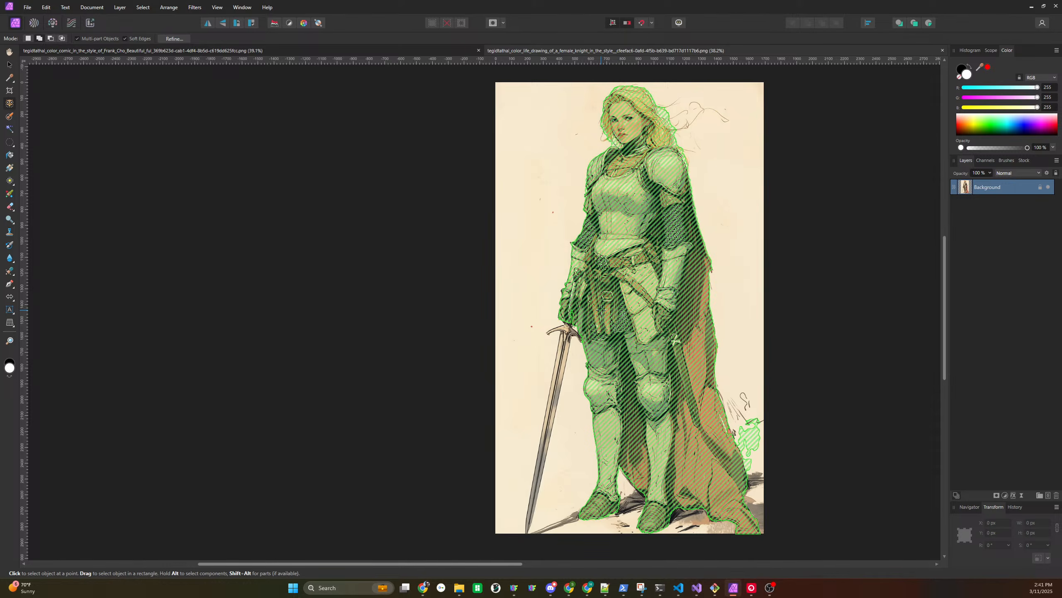
click(586, 344)
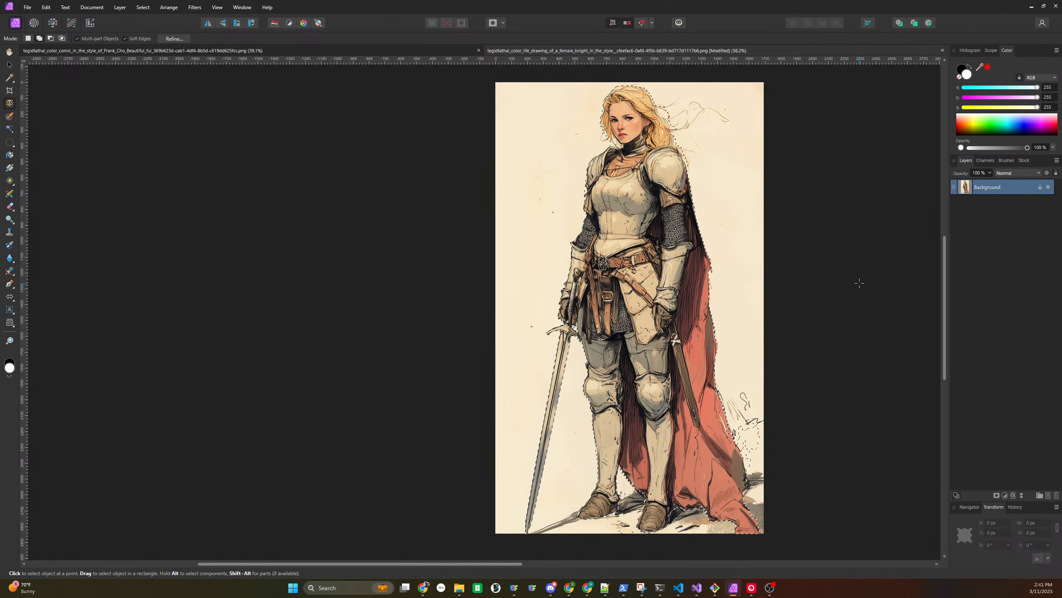
Refine the selection along the edge of the red cape using the Selection Brush at a width of 49 px
key(w)
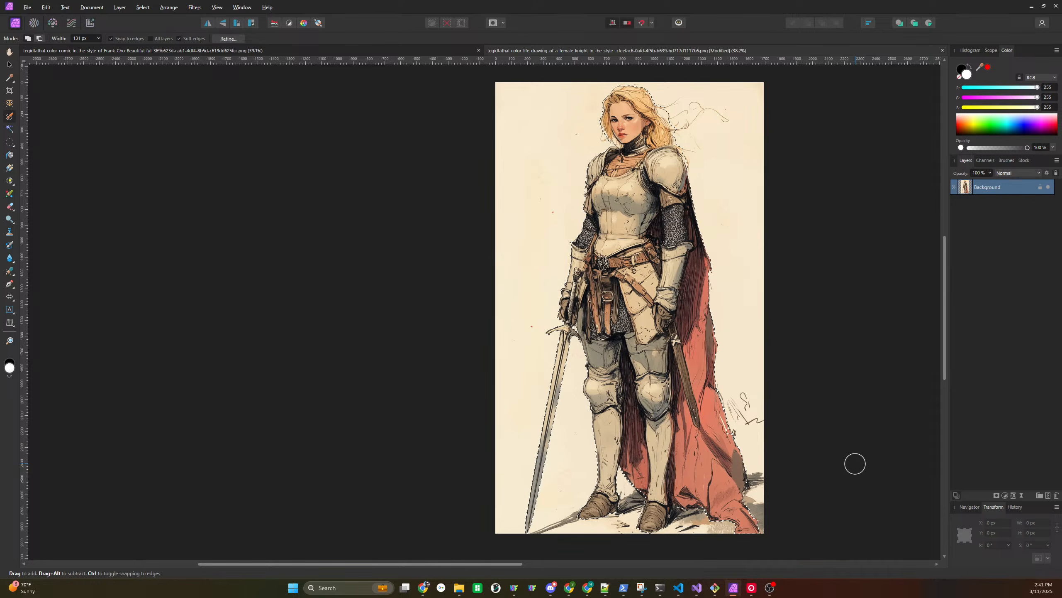
key(alt)
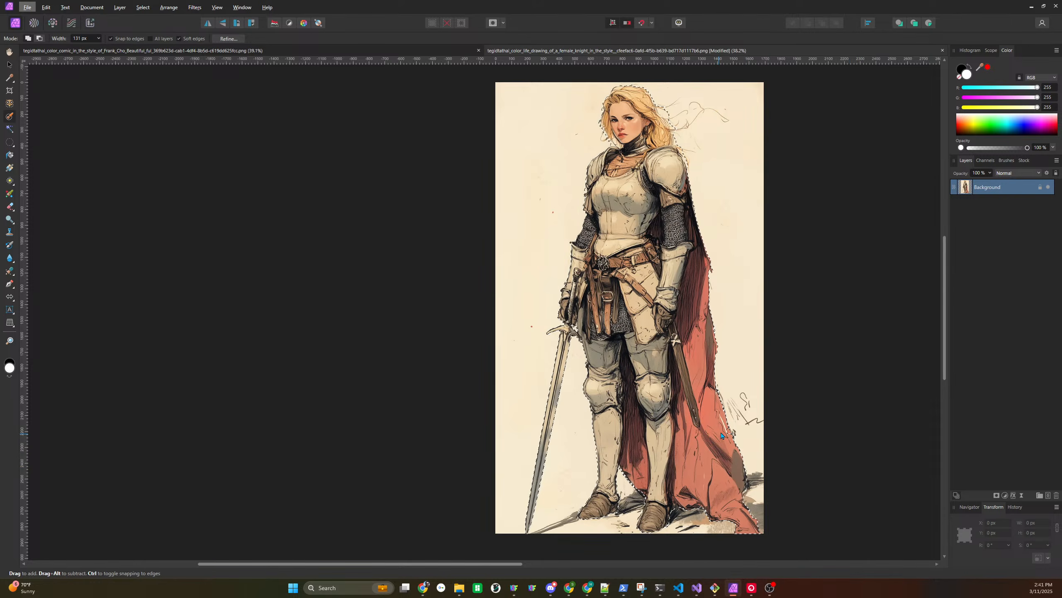
click(7, 115)
ctrl+alt+drag(716, 435, 716, 435)
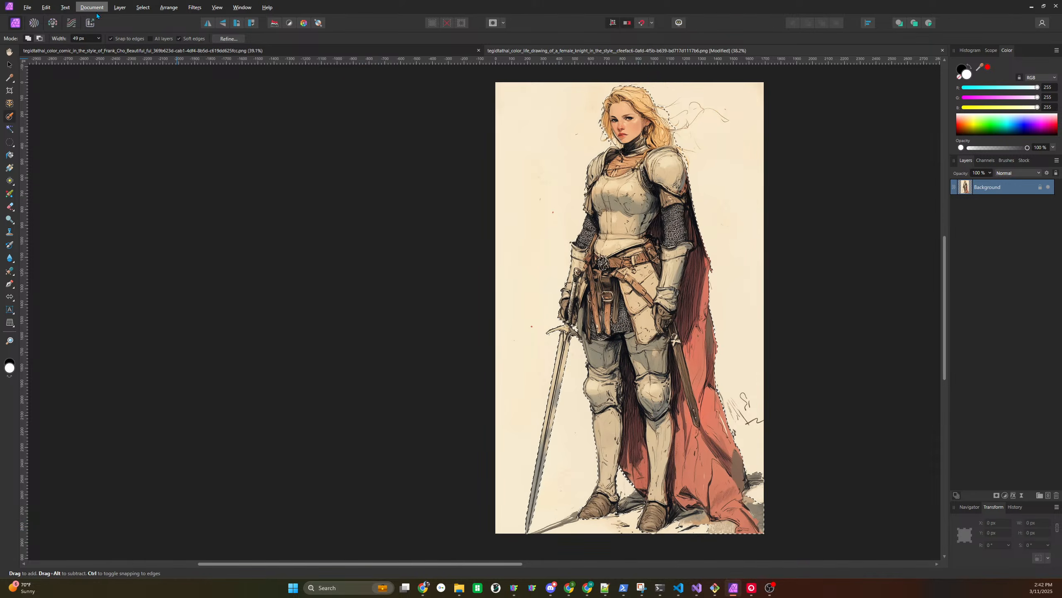
Invert the pixel selection and delete the background around the knight
click(143, 8)
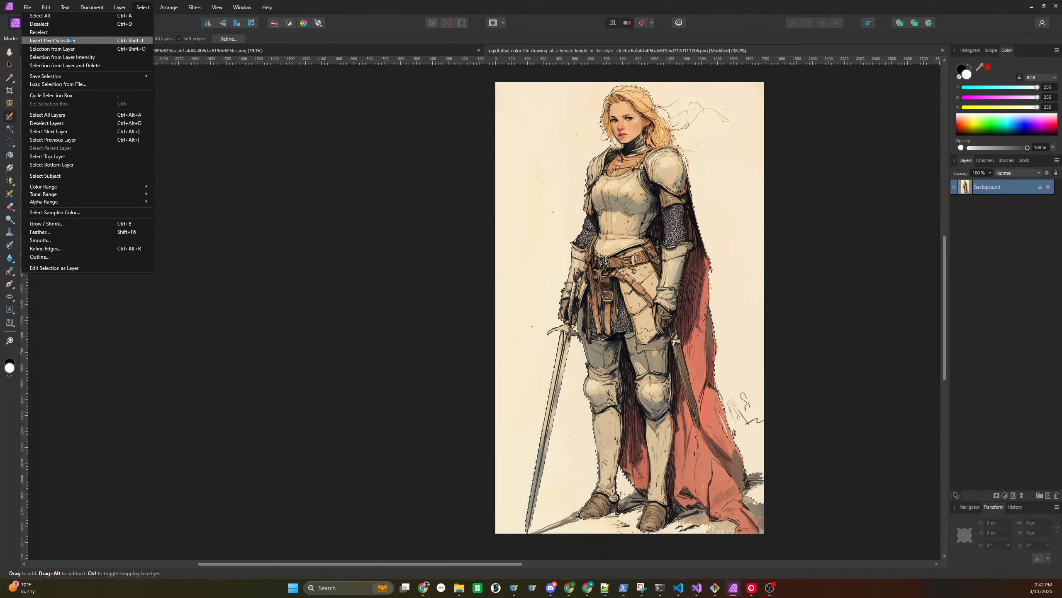
click(52, 40)
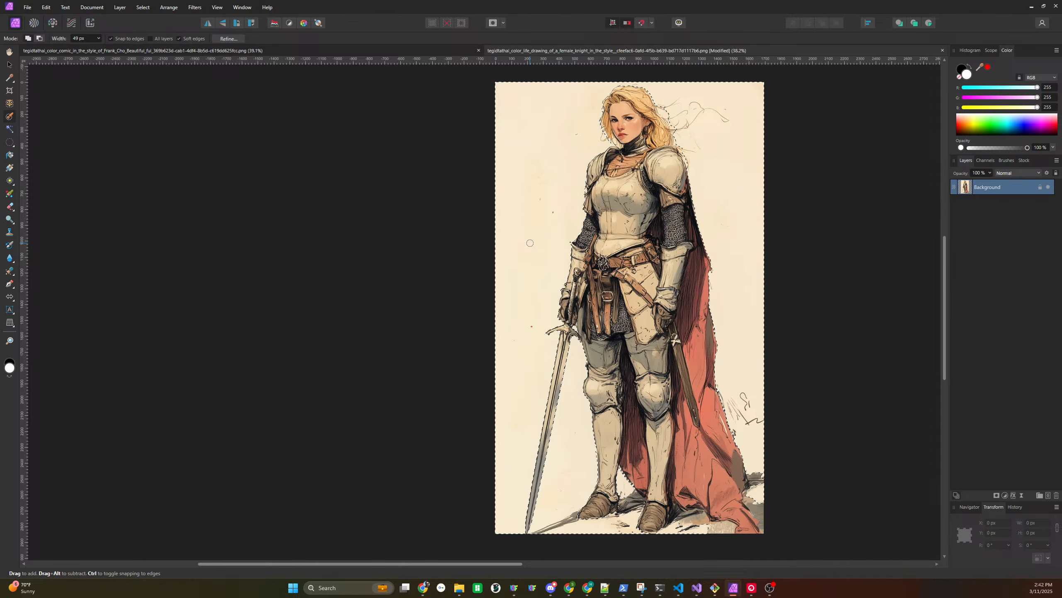
key(Delete)
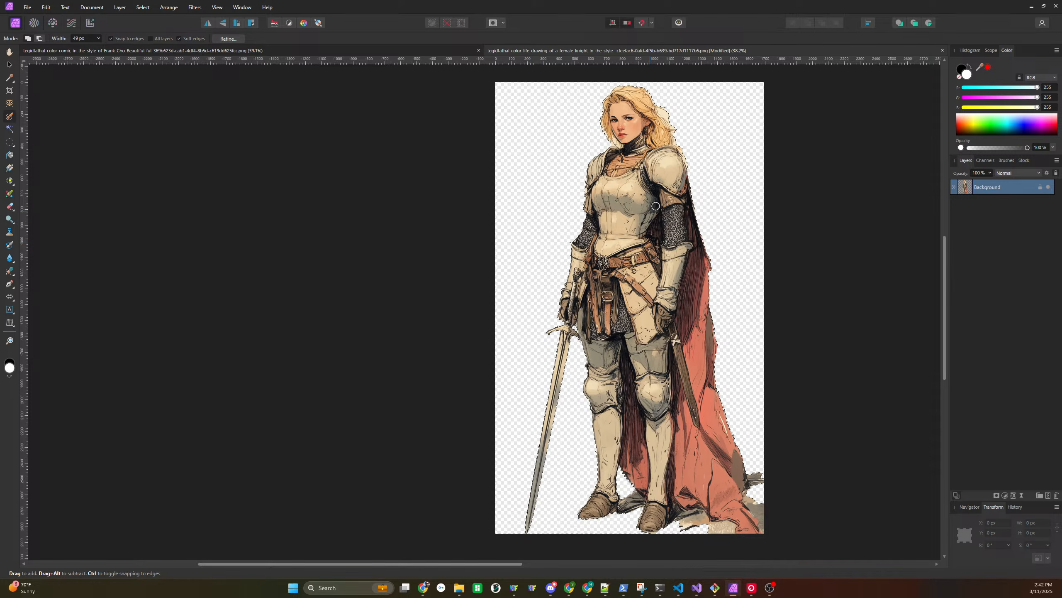
Clear the leftover background along the knight's hair with the Selection Brush at 24 px, and save the deselected image
ctrl+scroll(661, 112, up, 8)
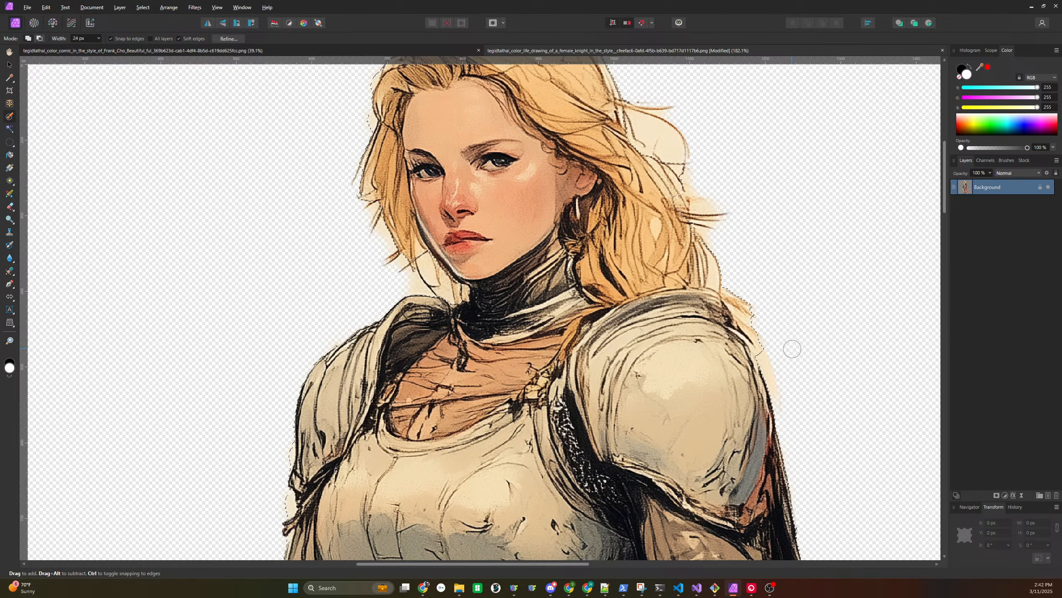
ctrl+scroll(494, 176, down, 4)
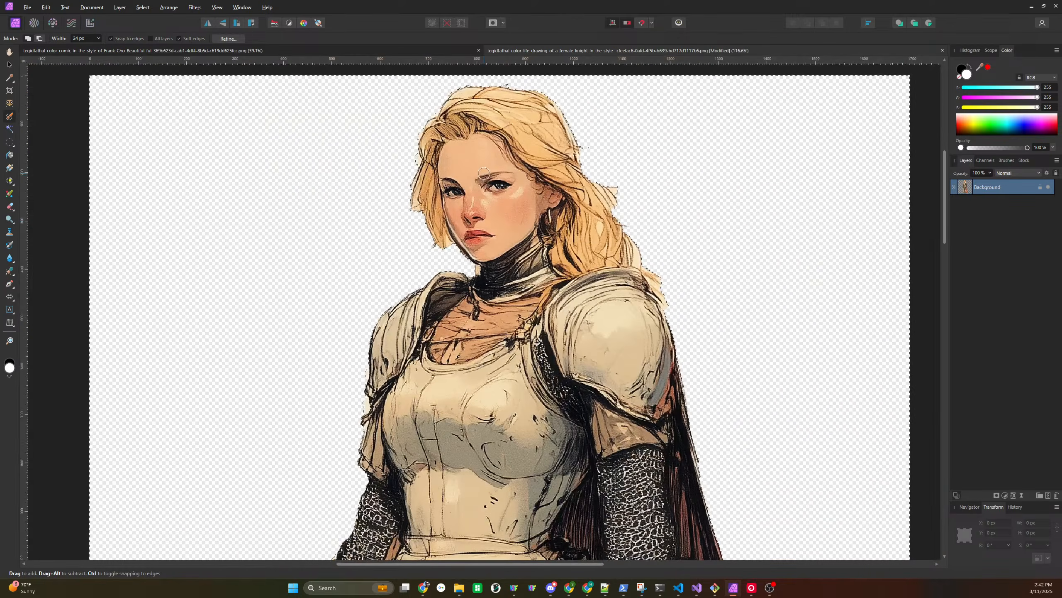
ctrl+scroll(494, 176, down, 5)
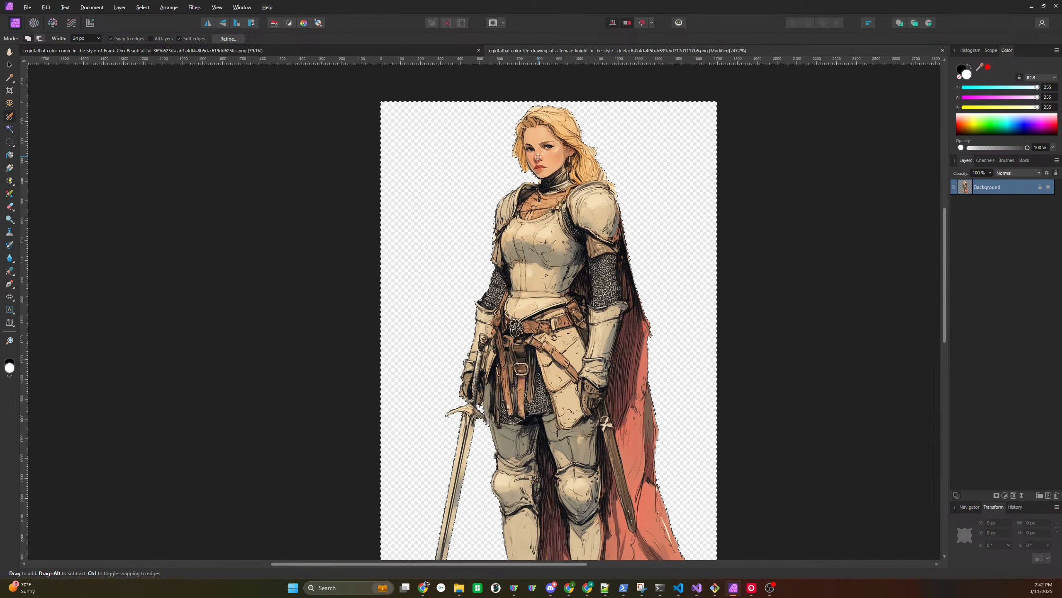
drag(580, 176, 594, 152)
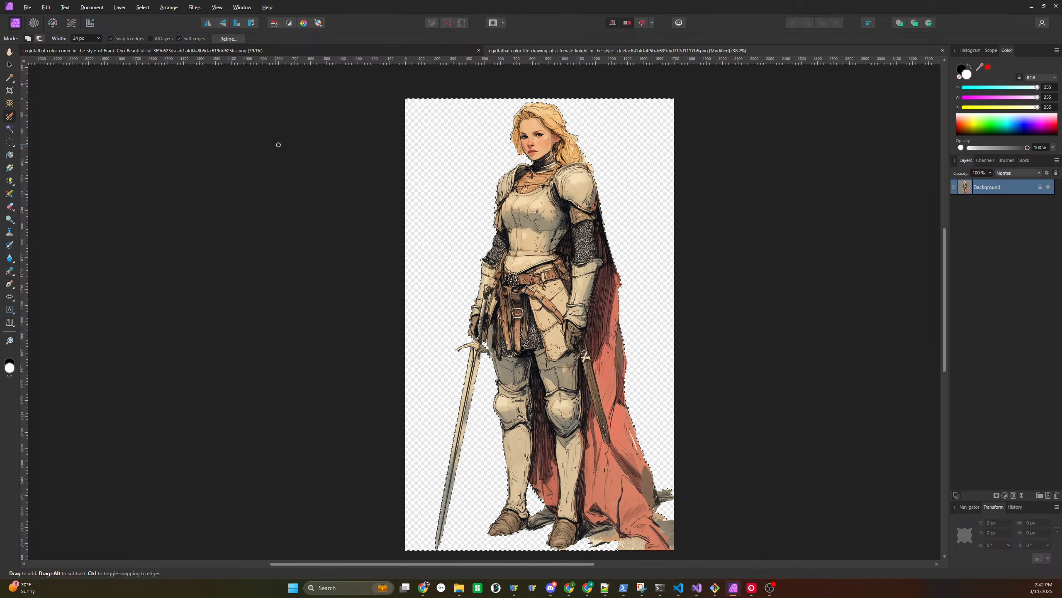
key(ctrl+d)
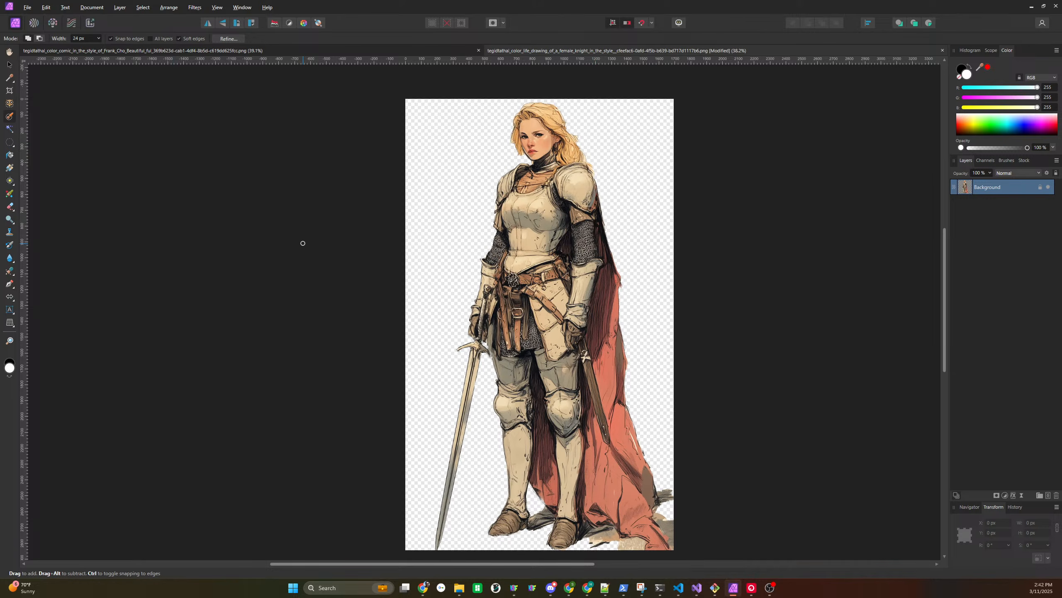
click(26, 9)
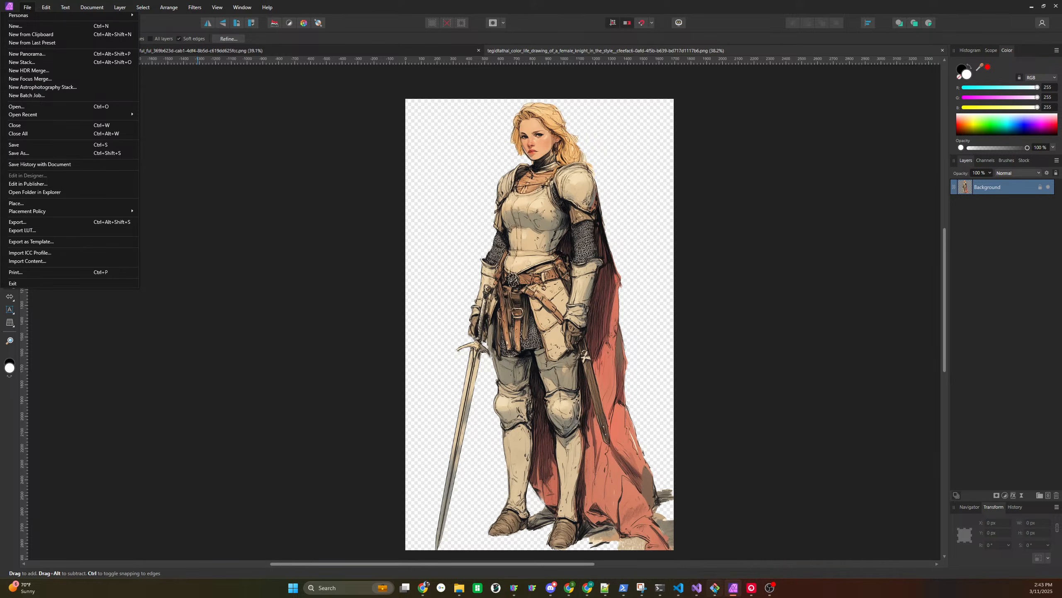
Switch to HueForge and load the edited image with Auto-Reload All Image Updates enabled
click(518, 589)
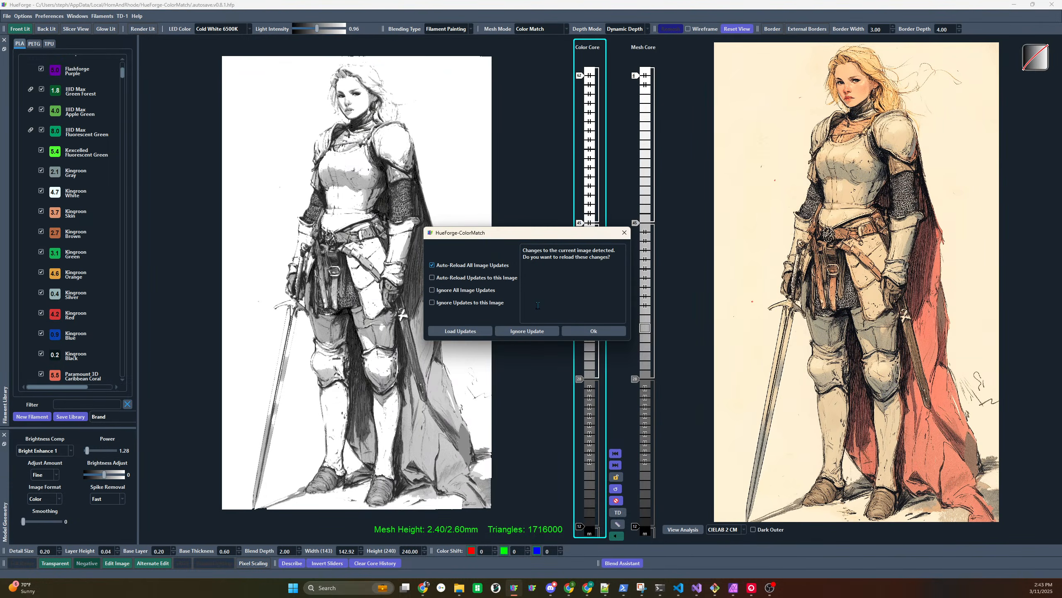
click(607, 327)
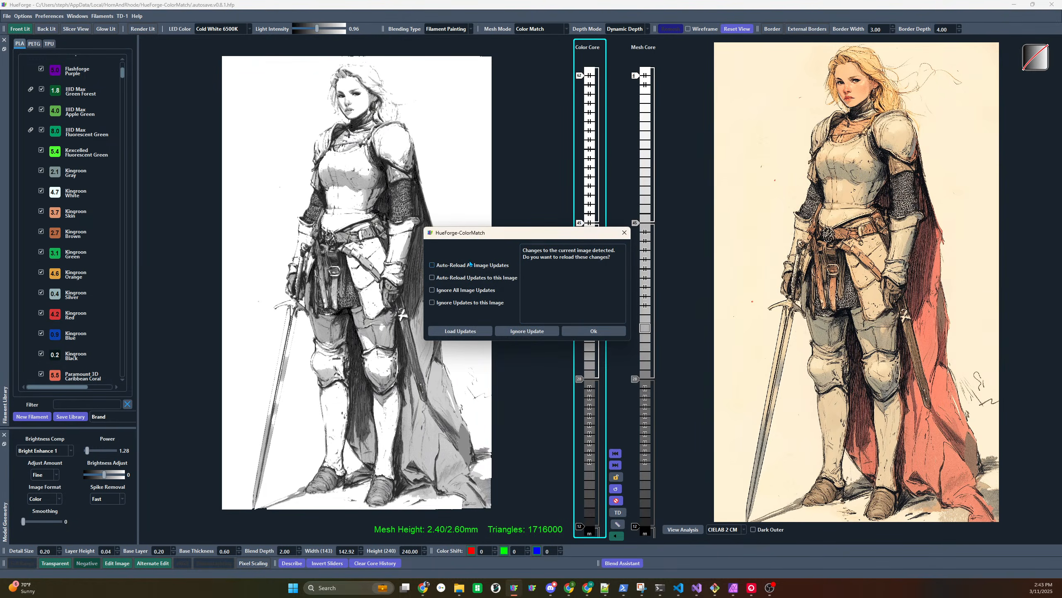
click(593, 330)
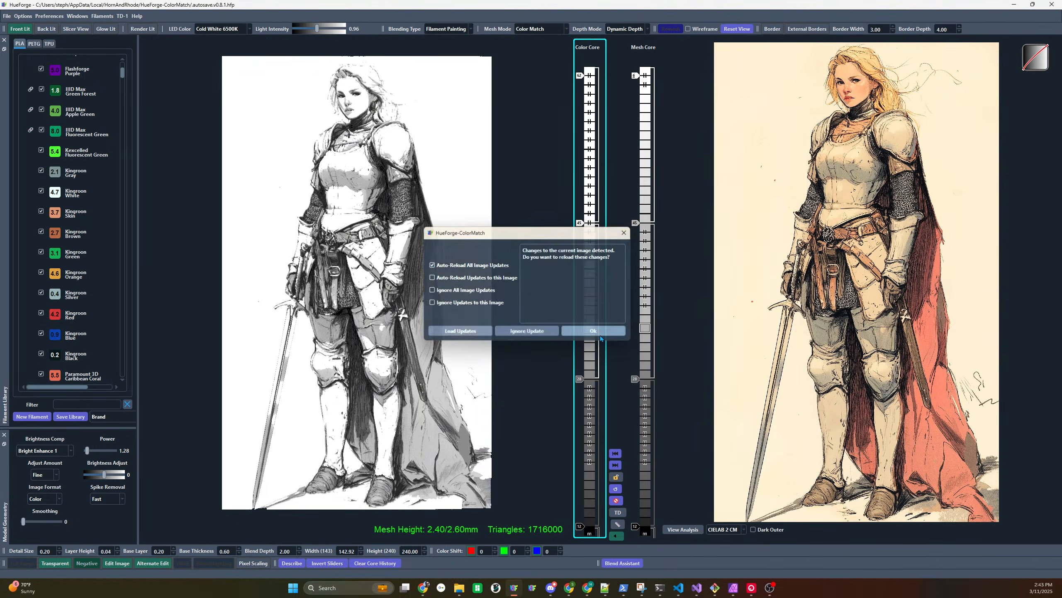
drag(775, 165, 771, 128)
scroll(751, 227, up, 8)
scroll(748, 182, down, 8)
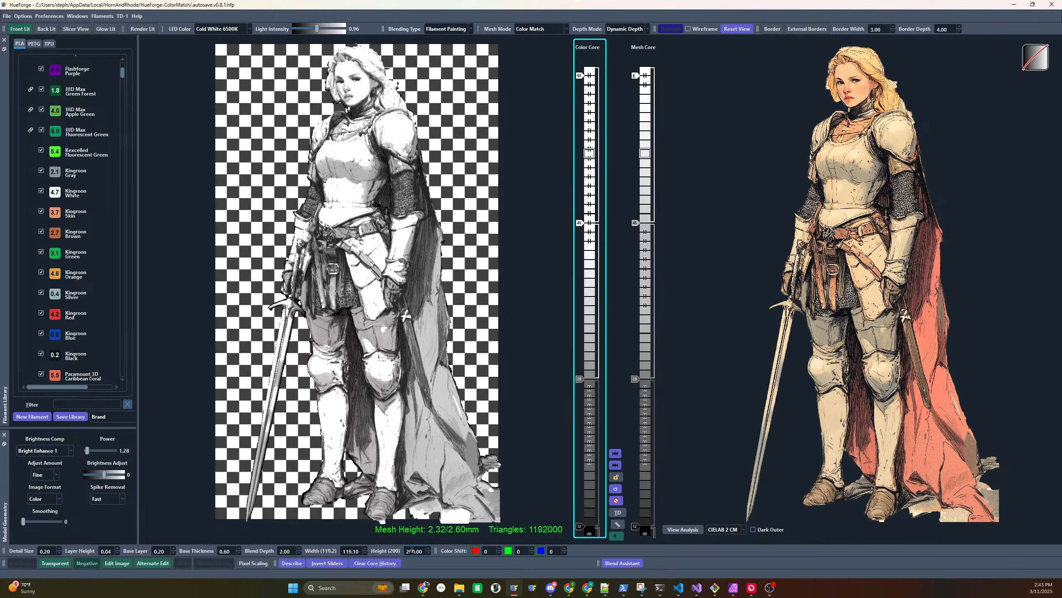
Set the model height to 240
double_click(412, 551)
text(240)
key(Return)
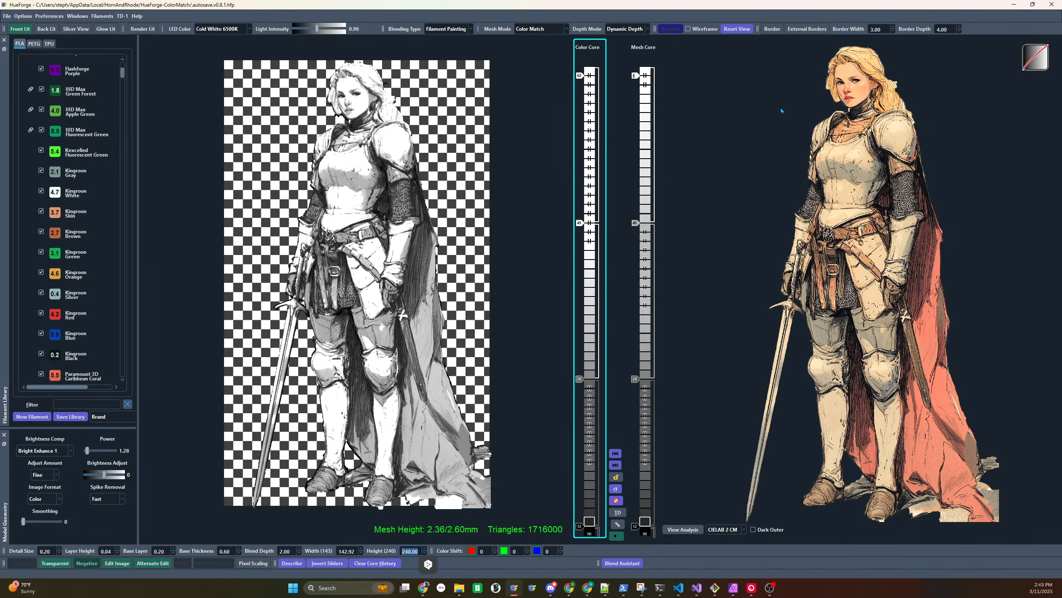
Move the Mesh Core's grey slider down to layer 17 and its topmost white slider to layer 22
mouse_move(783, 110)
drag(635, 379, 639, 479)
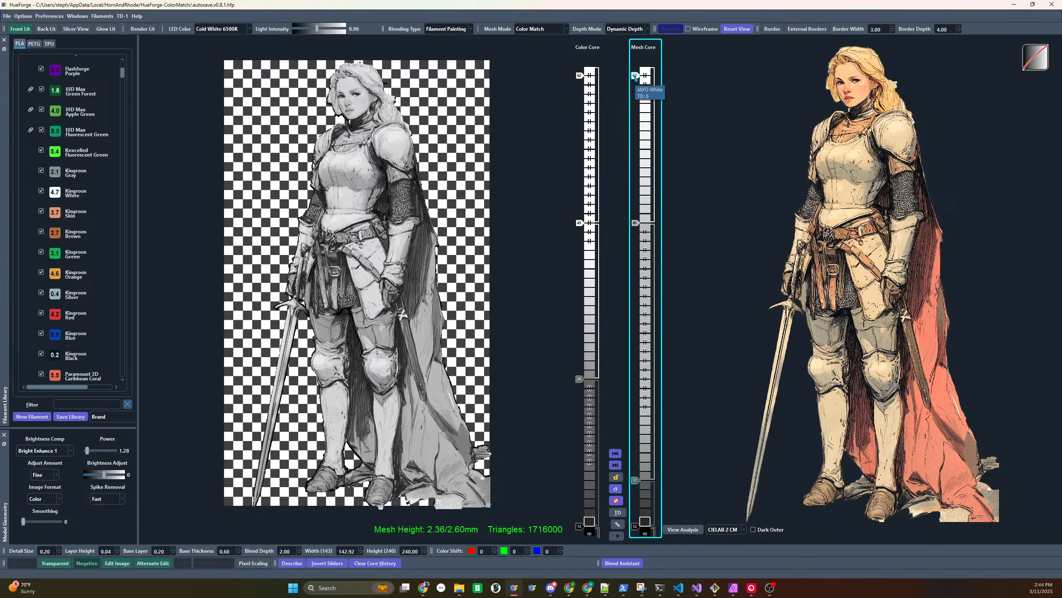
drag(635, 76, 644, 430)
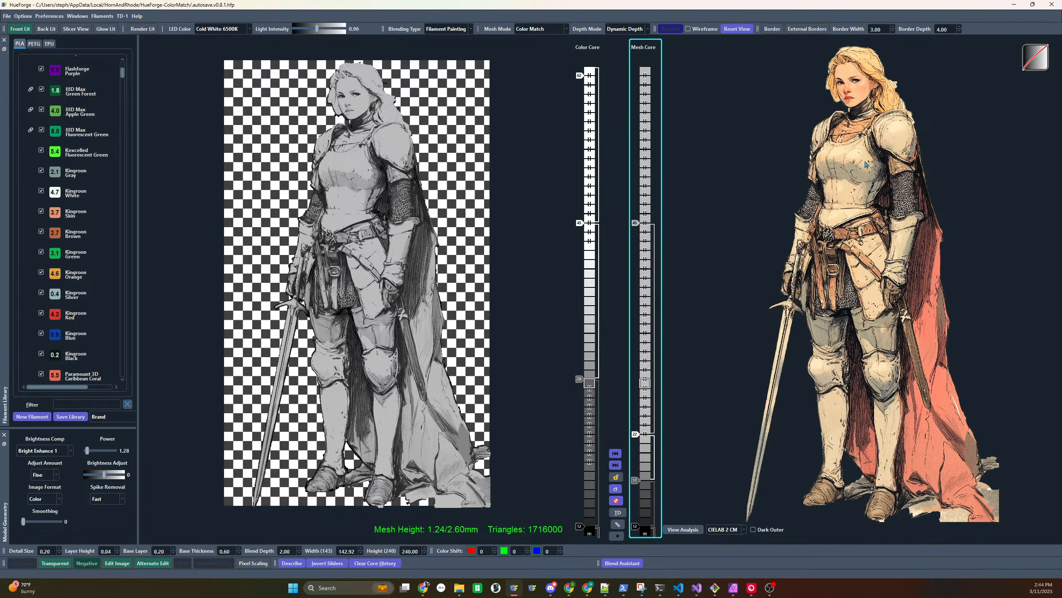
Add the breastplate's cream colour to the Mesh Core at layer 27 and white at the top layer
mouse_move(867, 165)
mouse_down()
mouse_move(642, 226)
mouse_move(657, 394)
mouse_up()
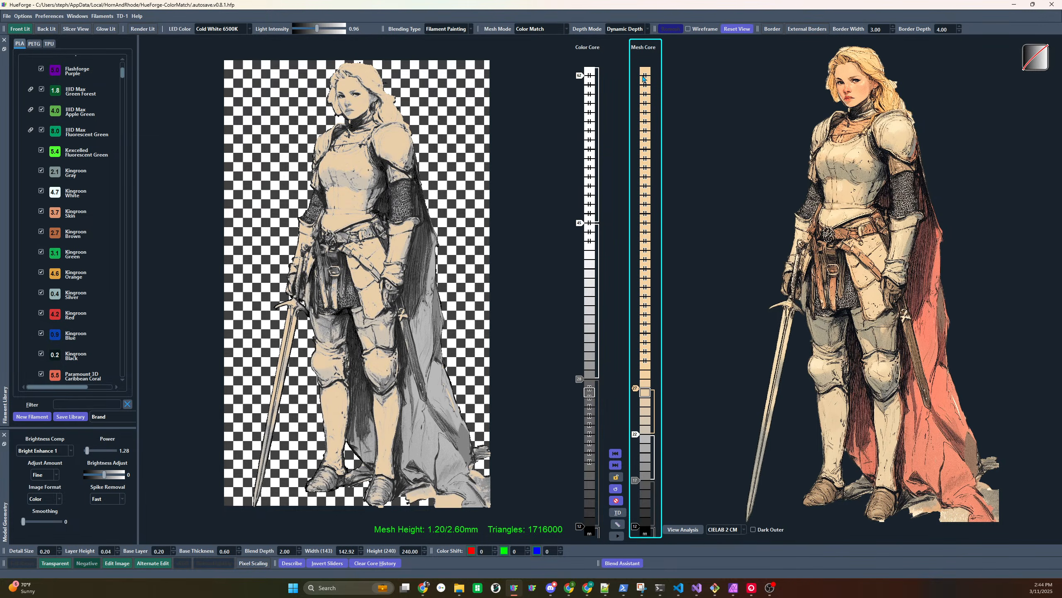
click(644, 77)
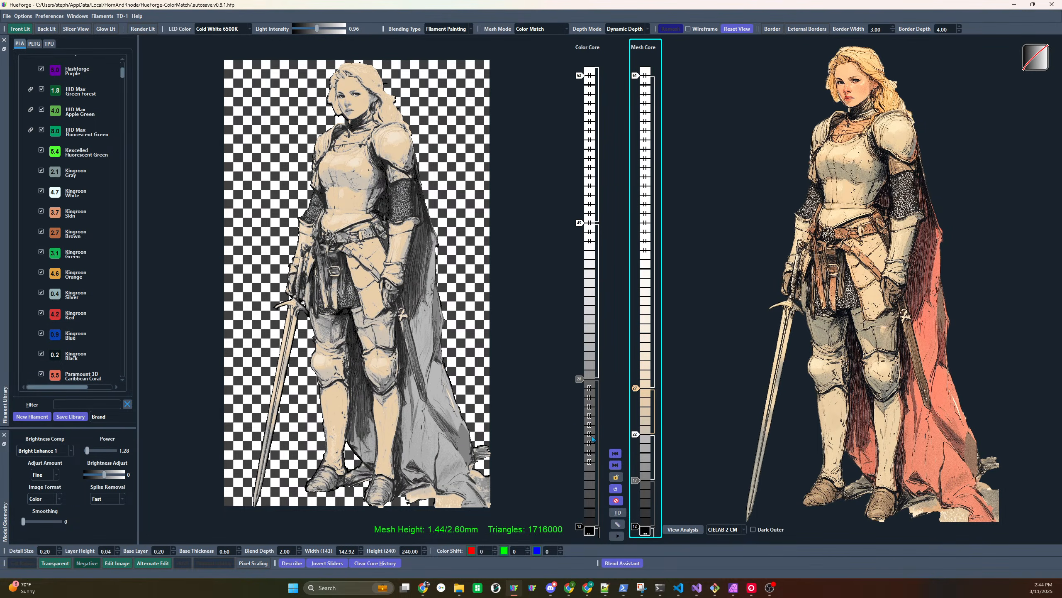
Disable the white Mesh Core slider at layer 22, and move the grey slider to layer 19 and the cream slider to layer 25
scroll(633, 481, up, 3)
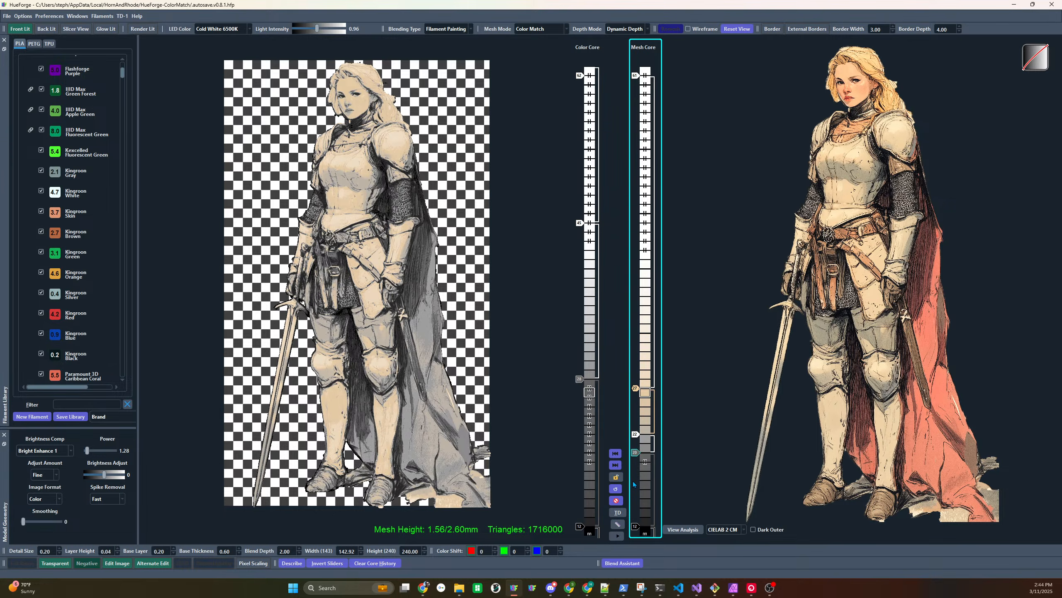
scroll(633, 485, up, 1)
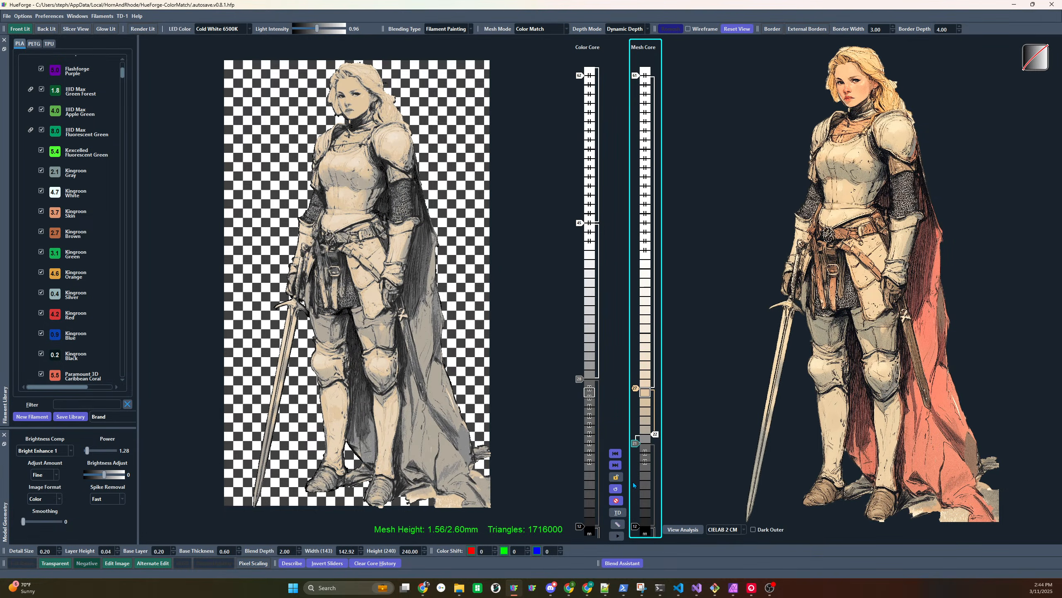
scroll(632, 482, down, 1)
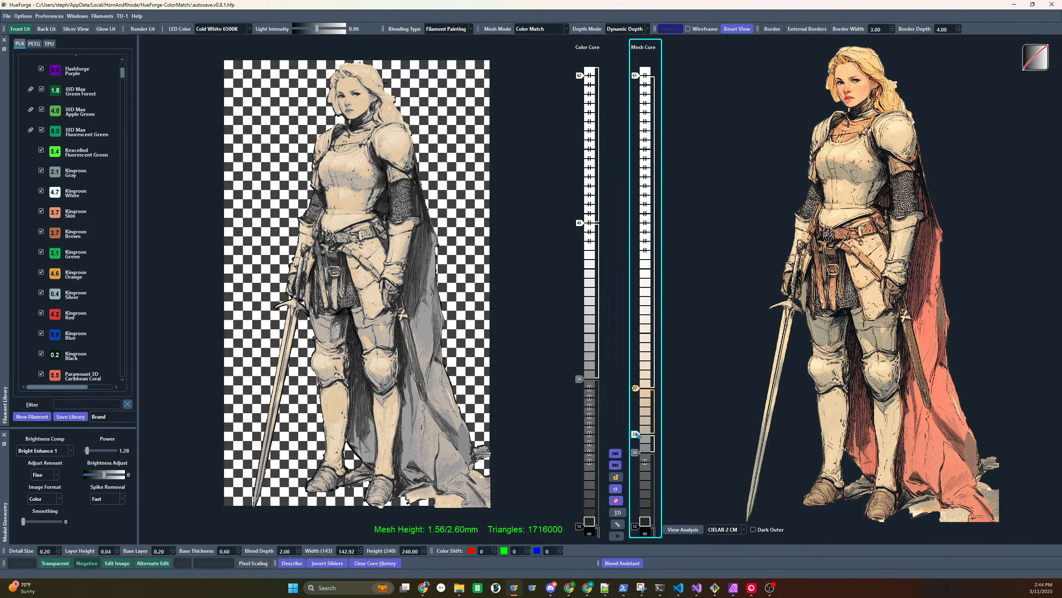
right_click(634, 434)
scroll(634, 459, down, 1)
mouse_move(635, 392)
mouse_down()
mouse_move(635, 417)
mouse_move(639, 401)
mouse_up()
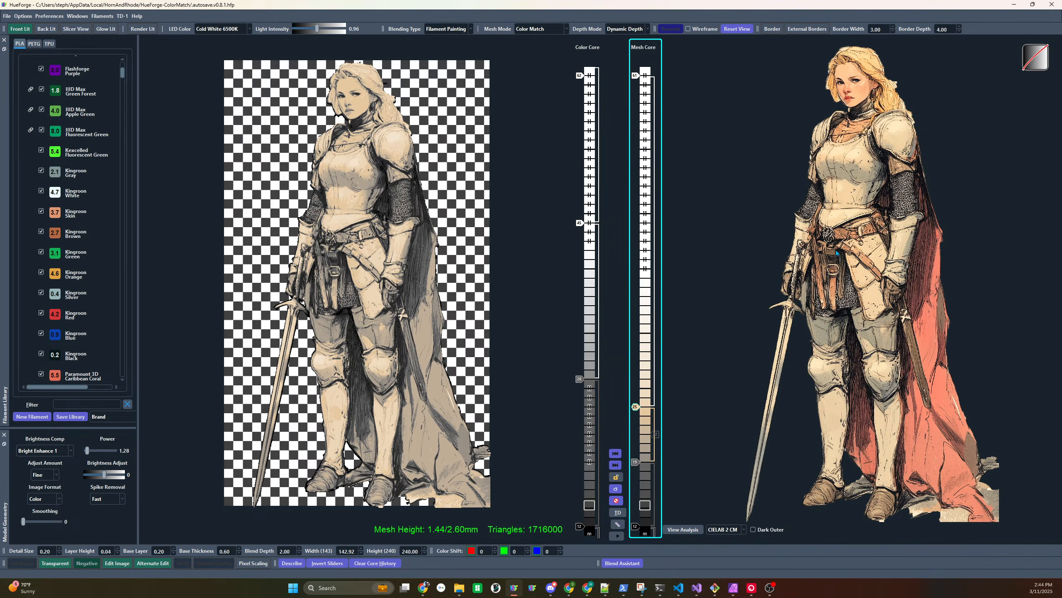
Add the belt area's dark brown to the Mesh Core at layer 30 and a white slider beneath it at layer 28
scroll(878, 178, up, 5)
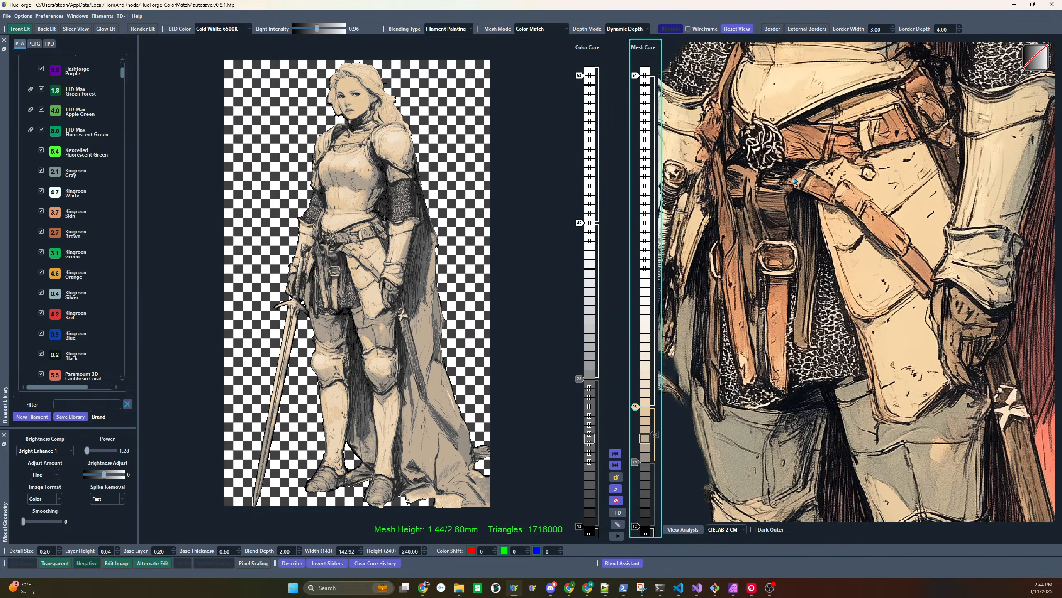
mouse_move(779, 233)
drag(645, 386, 644, 368)
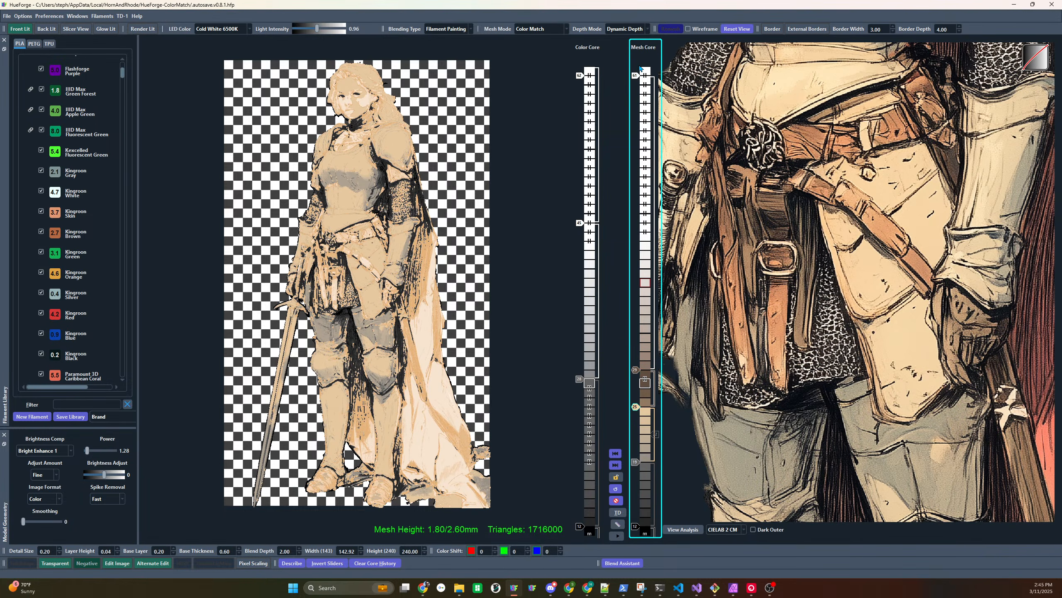
drag(636, 76, 654, 360)
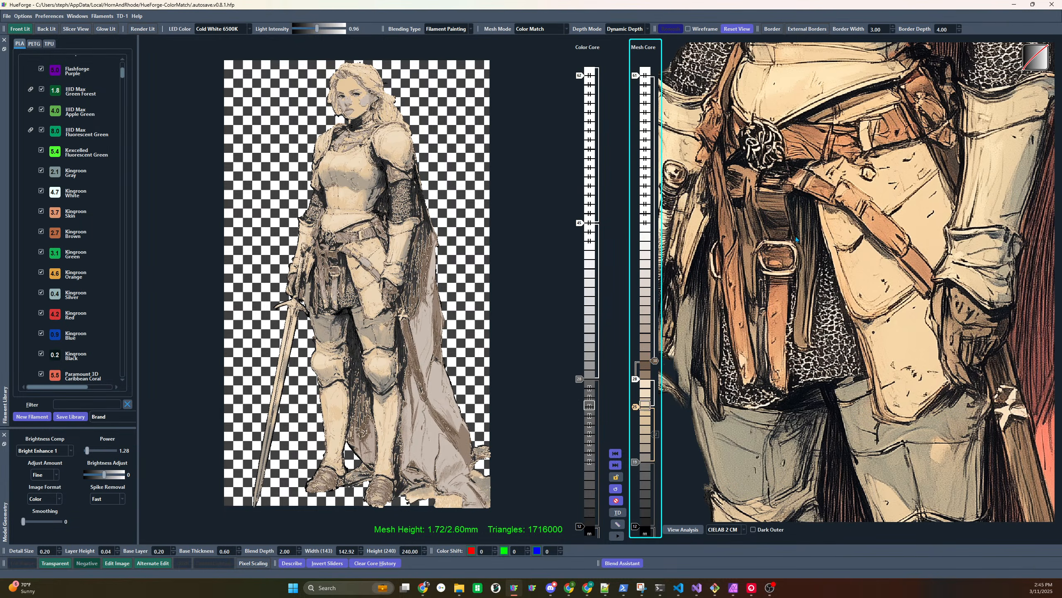
Add the Kingroon Red filament to the Mesh Core and raise it to layer 38
drag(54, 309, 638, 306)
key(Up)
key(Up)
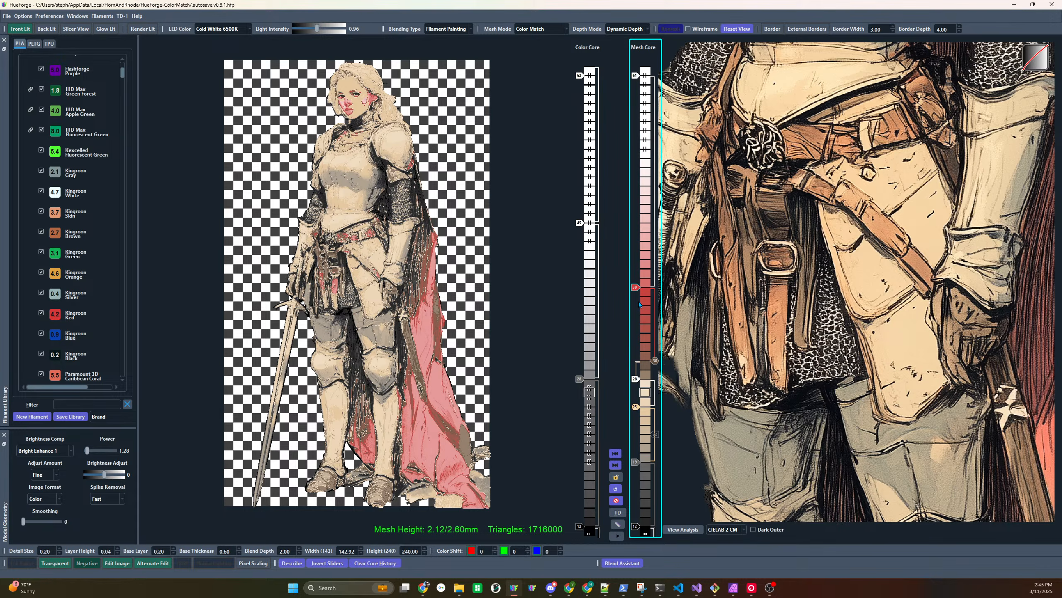
Add a darker red to the Mesh Core at layer 33, and assign the cape's salmon colour to the slider above it at layer 39
scroll(356, 285, down, 3)
scroll(685, 342, down, 5)
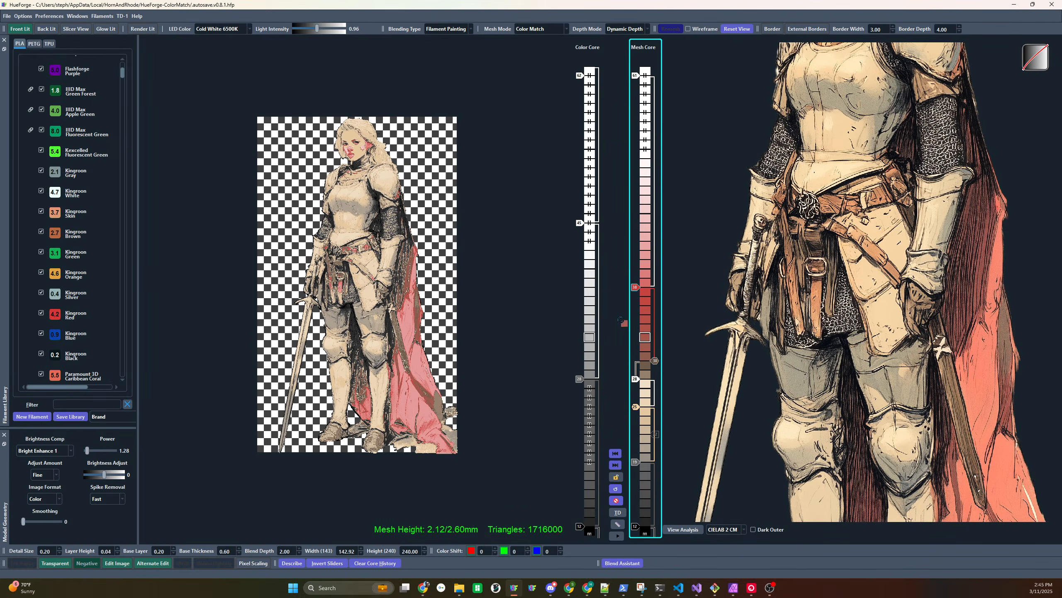
drag(621, 320, 636, 333)
drag(986, 387, 636, 289)
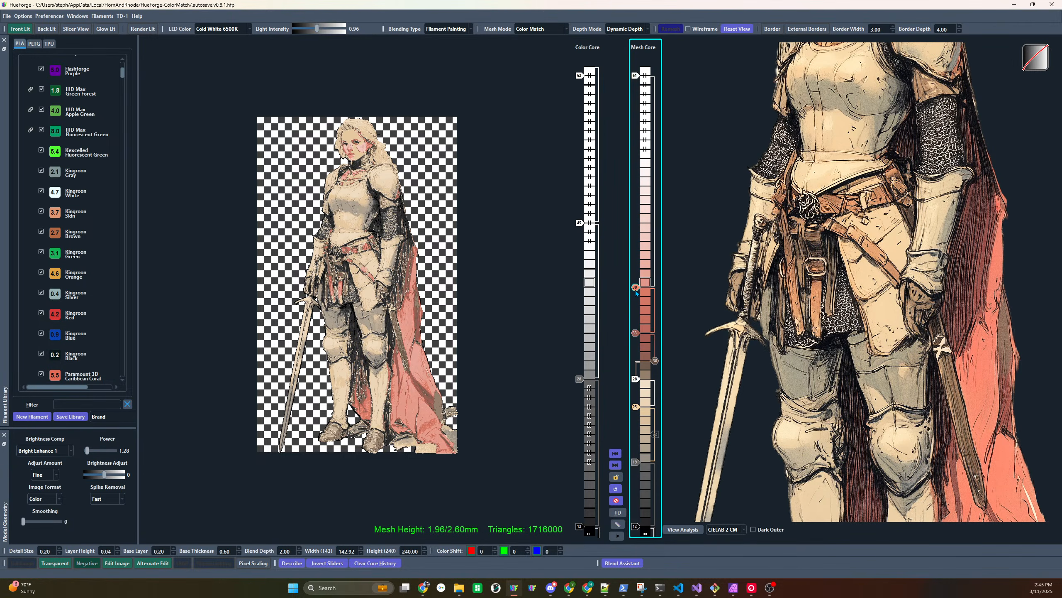
scroll(636, 291, up, 1)
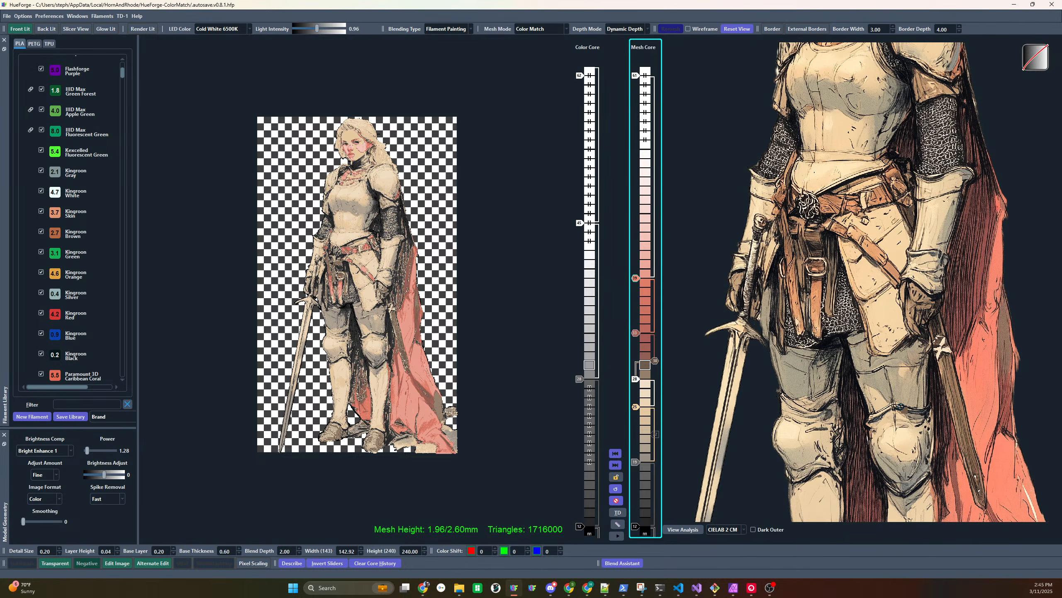
Add a dark slider to the Mesh Core at layer 31 and raise the lower red slider to layer 34
click(639, 352)
drag(635, 333, 636, 323)
scroll(868, 62, down, 5)
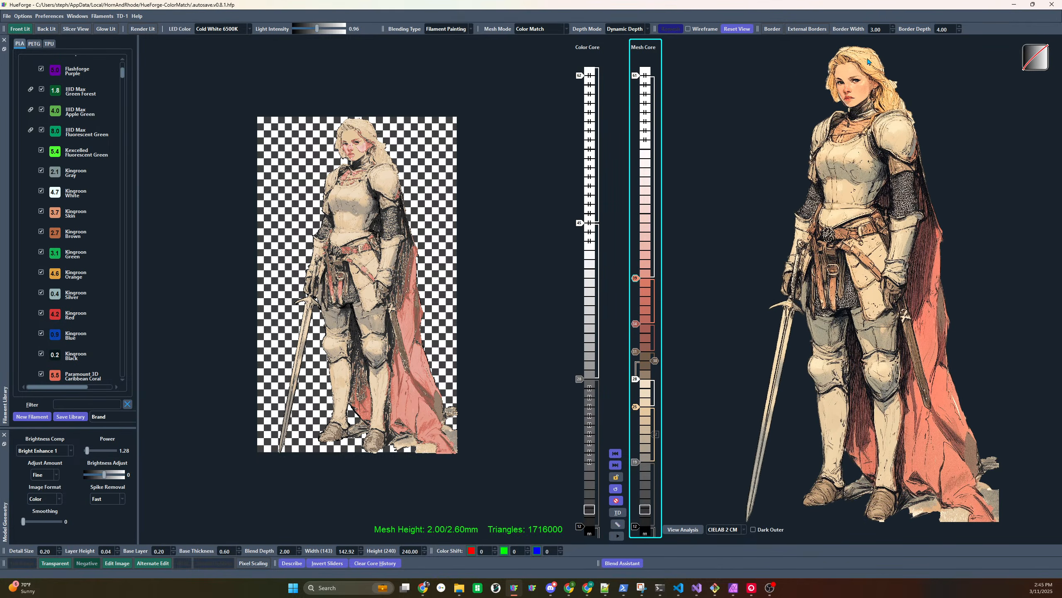
Add Polylite Yellow v2 to the Mesh Core at layer 42 and move the two red sliders to layers 40 and 35
scroll(81, 285, down, 3)
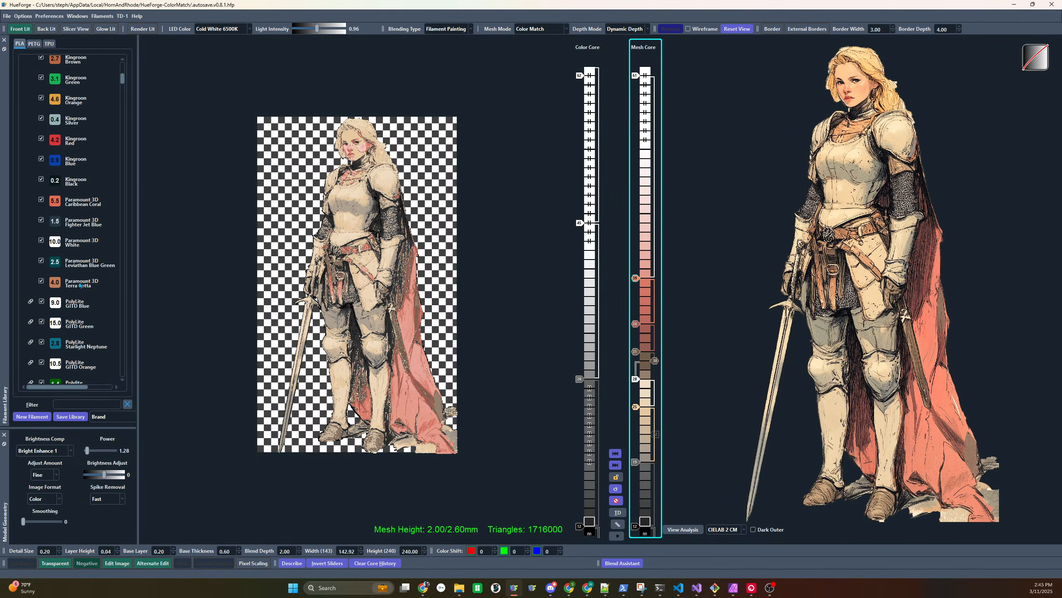
scroll(81, 285, down, 4)
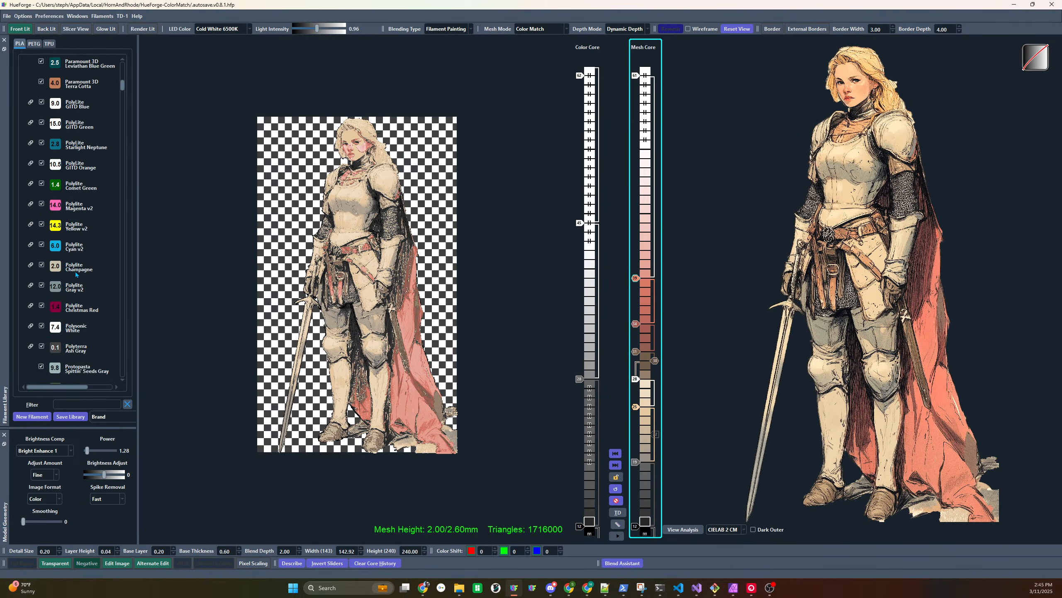
click(642, 247)
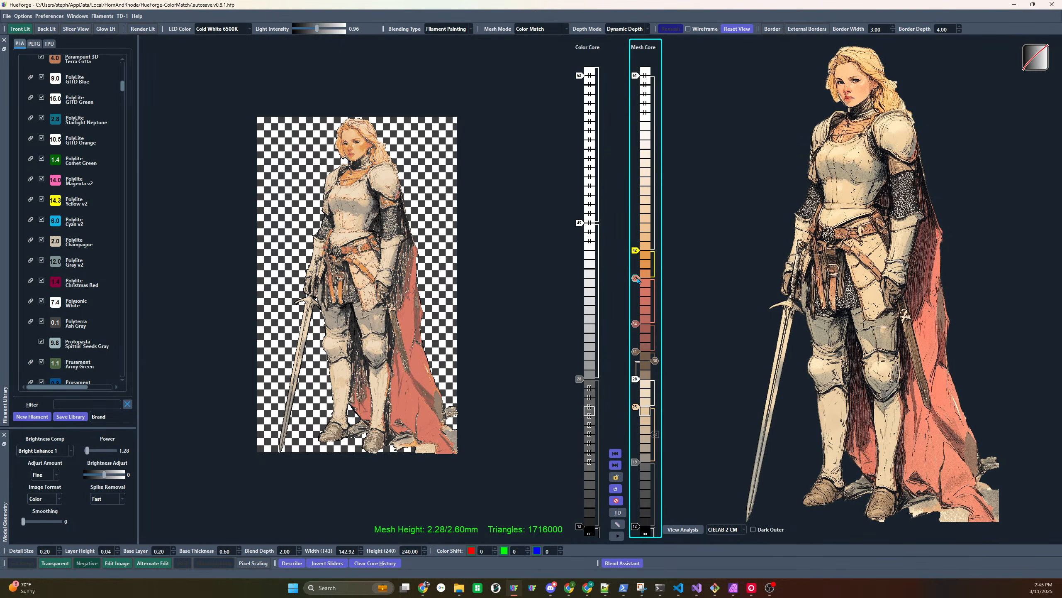
drag(637, 279, 637, 270)
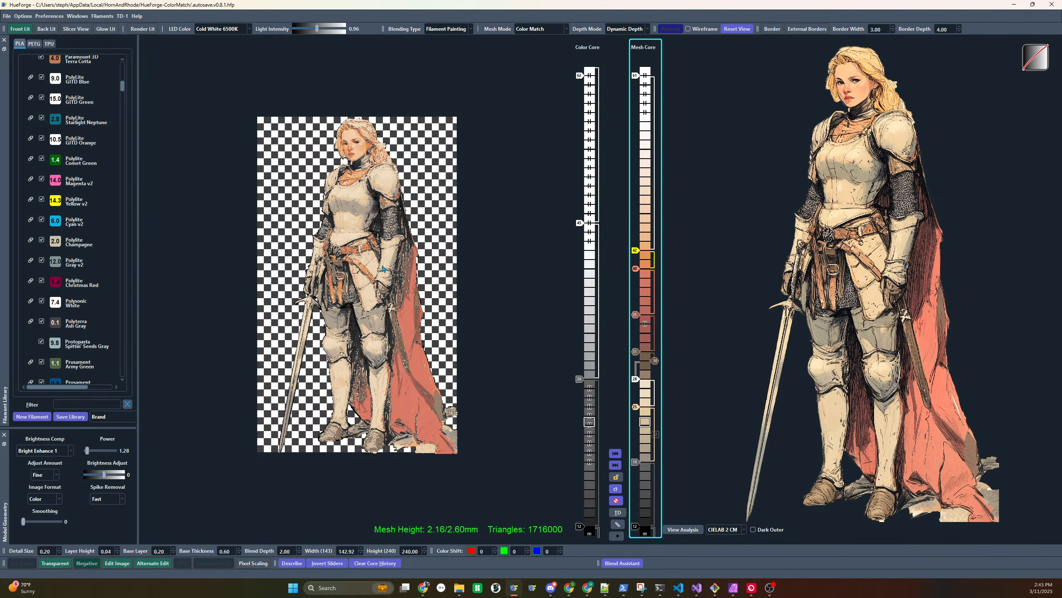
Compare the knight's hair and face colours in the model preview with the source image
scroll(387, 154, down, 2)
scroll(387, 155, up, 4)
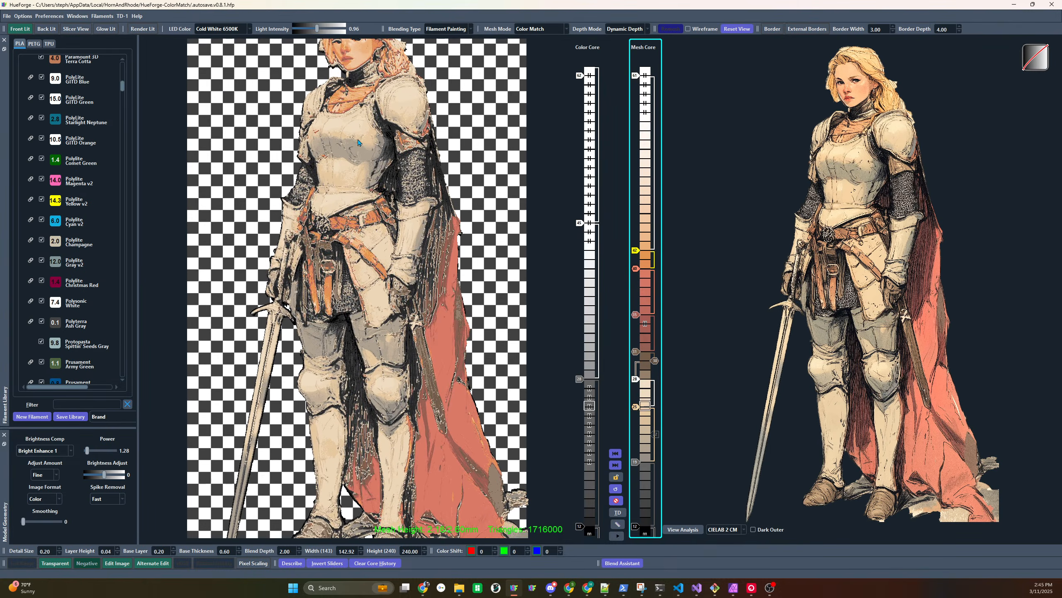
scroll(338, 312, up, 1)
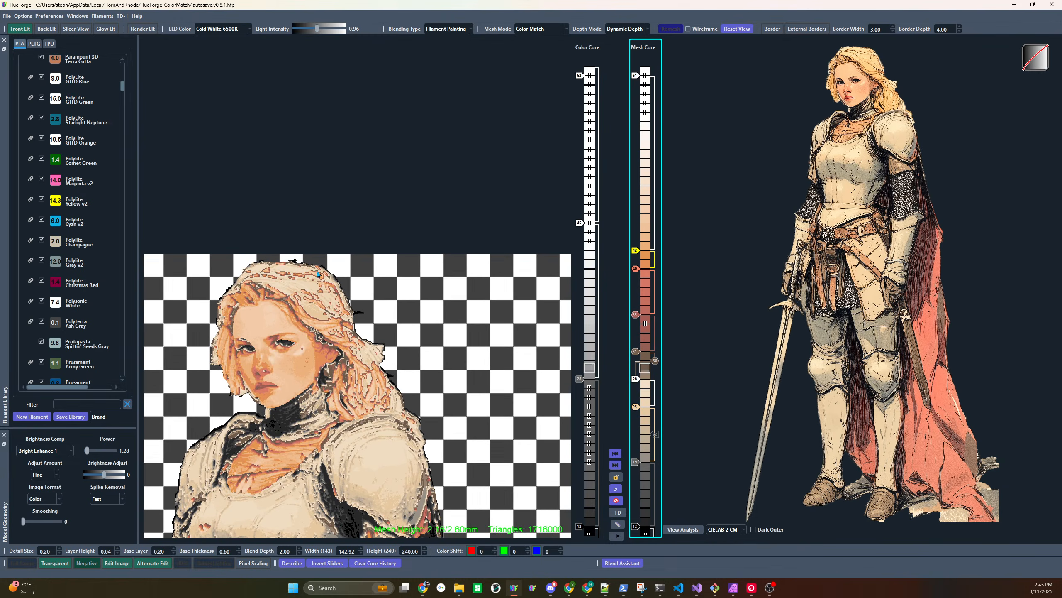
scroll(885, 66, up, 3)
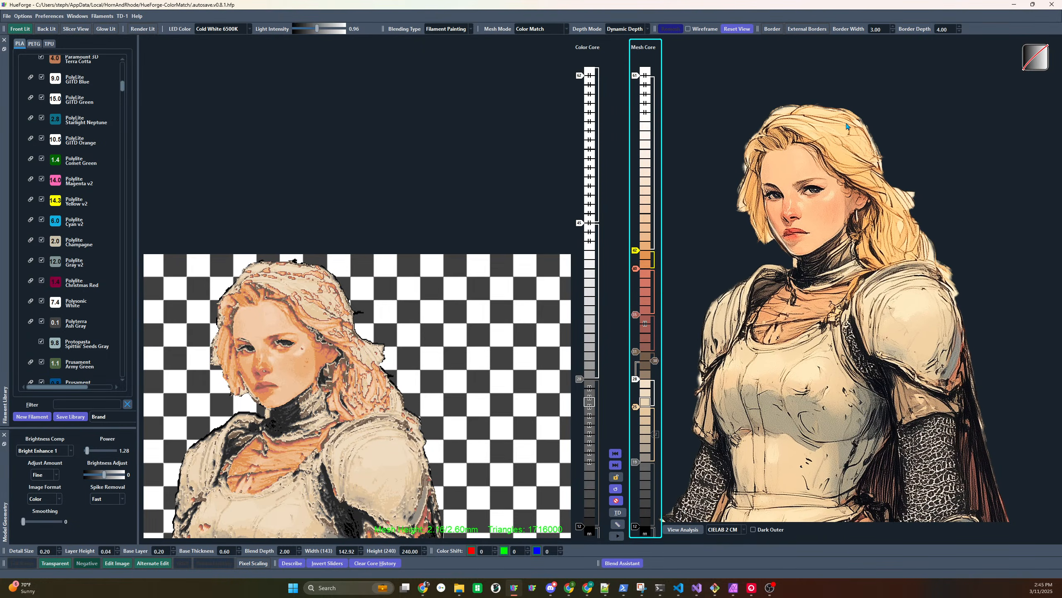
mouse_move(844, 128)
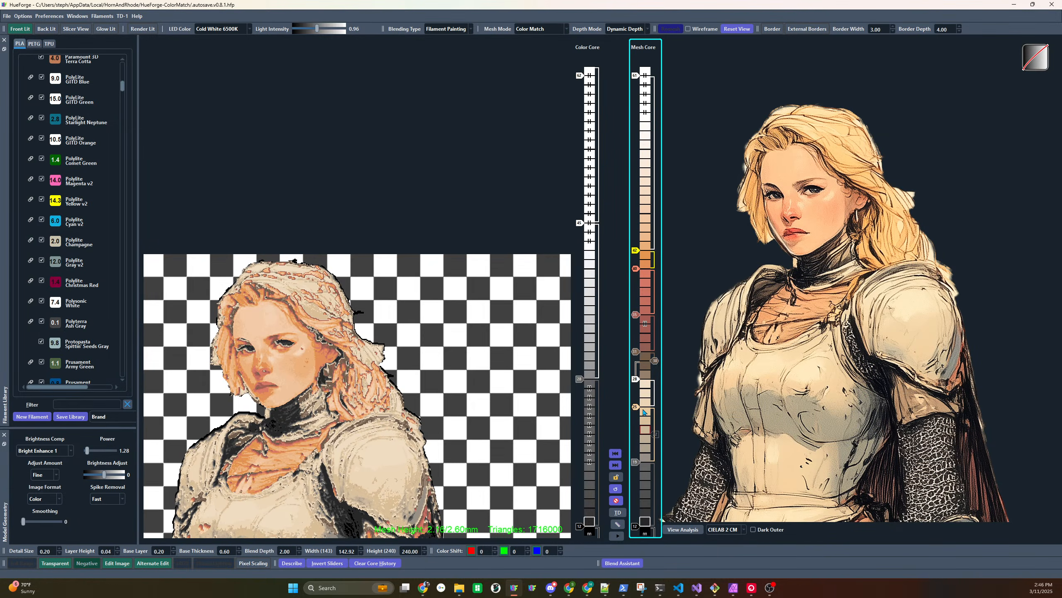
Try the lower cream slider at layers 22 and 27, return it to layer 25, and move the lower red slider to layer 34
scroll(637, 408, down, 3)
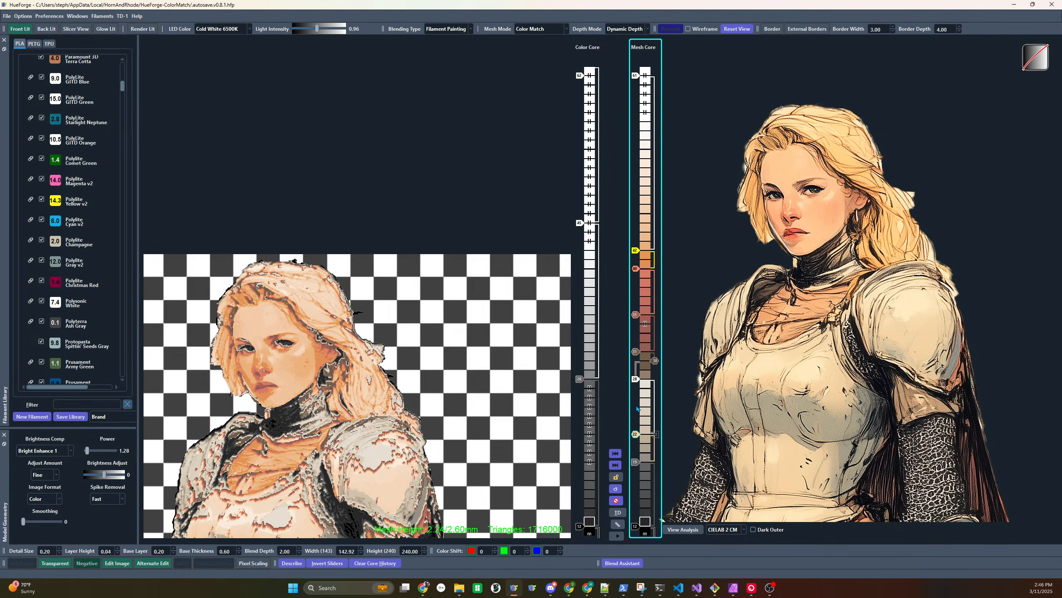
scroll(637, 409, up, 4)
scroll(388, 332, down, 2)
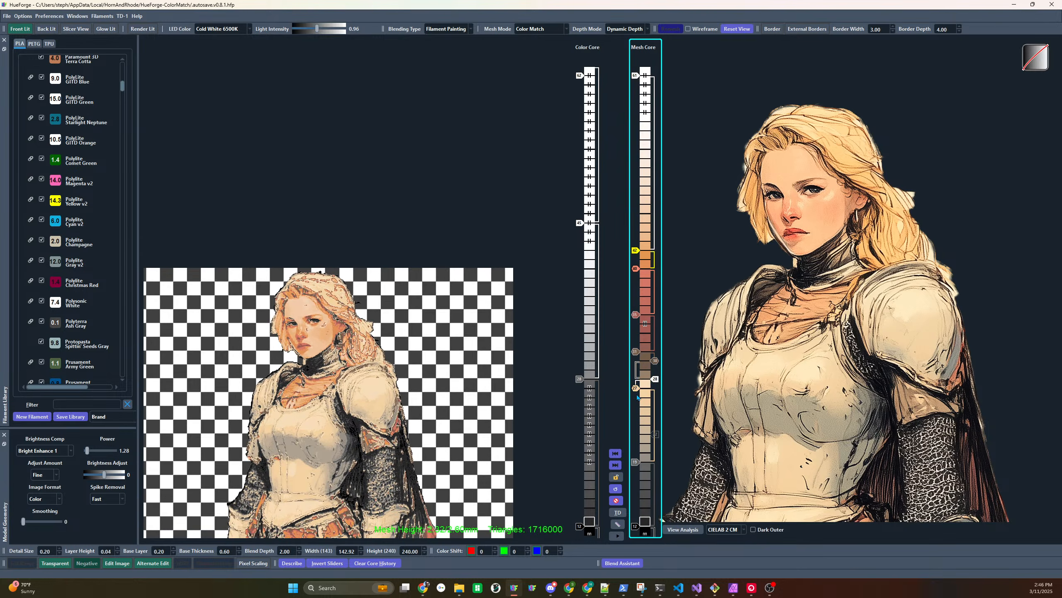
scroll(638, 400, down, 1)
scroll(637, 325, down, 1)
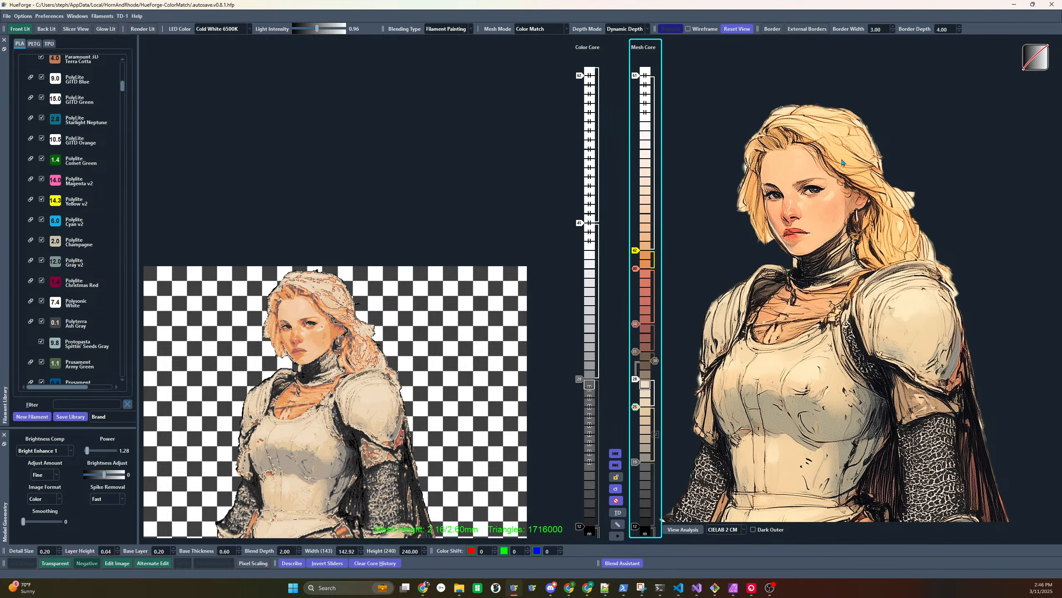
Try an extra Mesh Core slider at layer 41 between the yellow and upper red sliders
drag(636, 354, 636, 351)
click(645, 260)
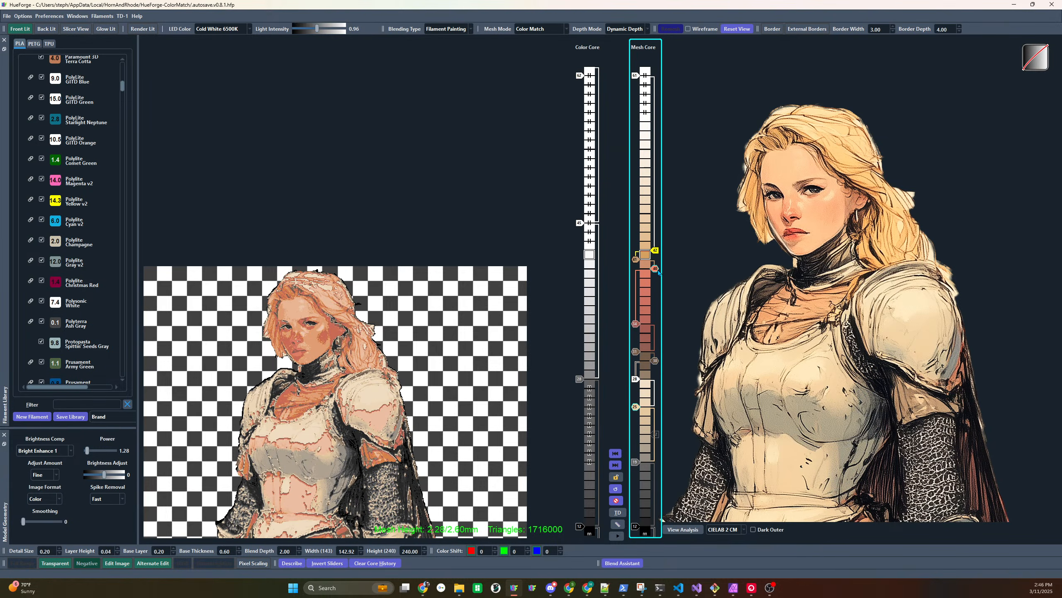
mouse_move(654, 268)
mouse_down()
mouse_move(656, 305)
mouse_move(655, 268)
mouse_up()
right_click(636, 259)
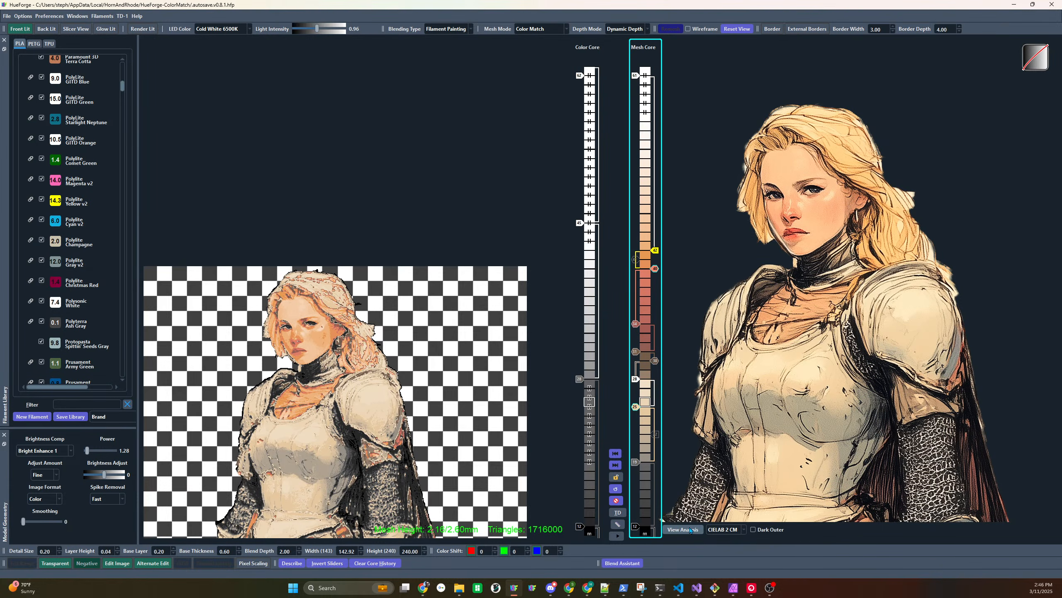
Display the CIELAB 2 CM colour analysis with its slider at 0 and inspect the whole knight in the model preview
click(683, 529)
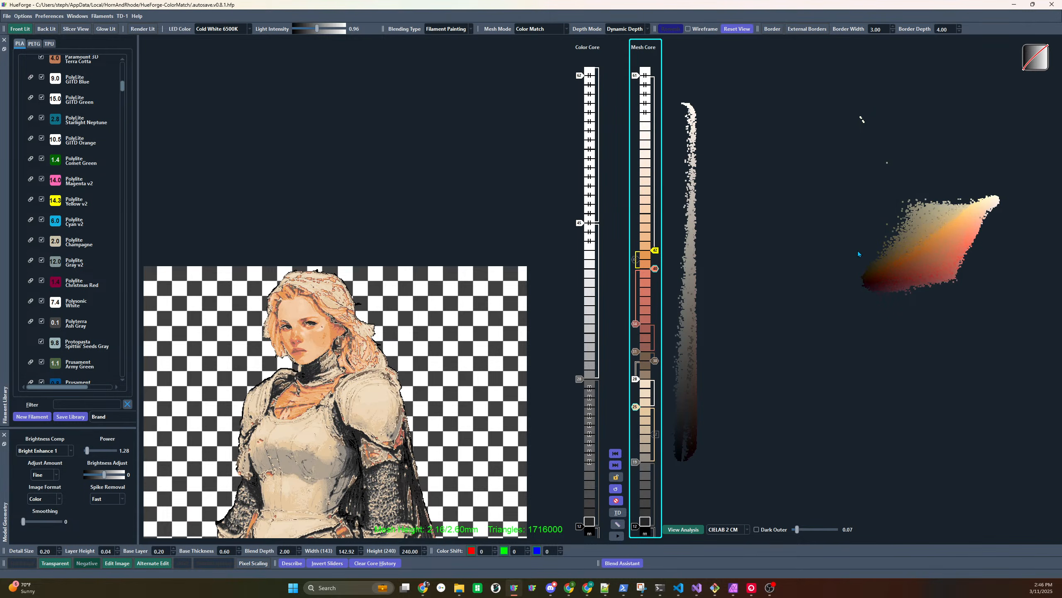
mouse_move(864, 264)
drag(796, 530, 787, 533)
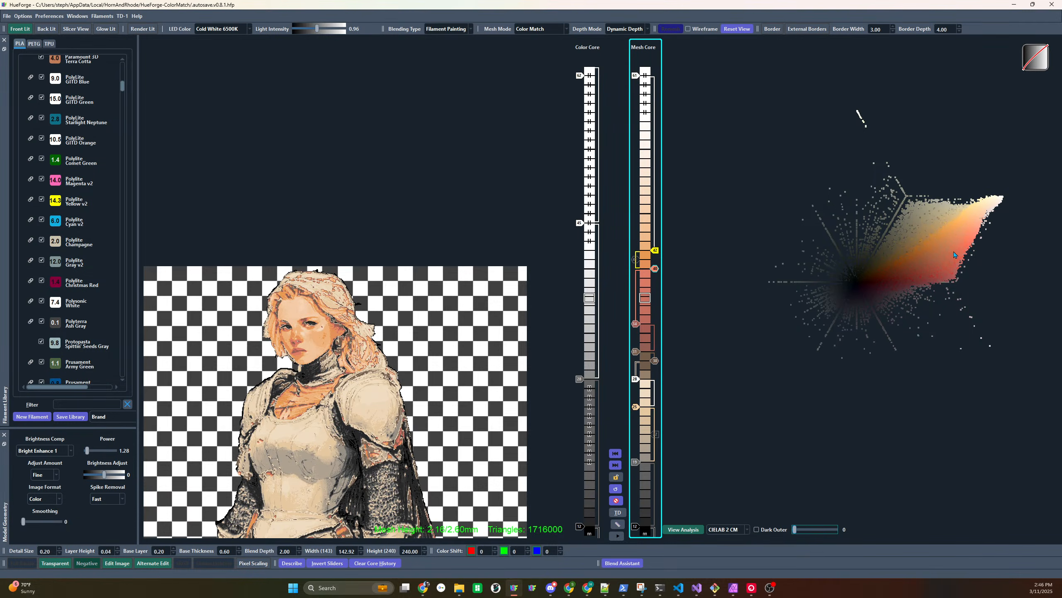
scroll(363, 367, down, 4)
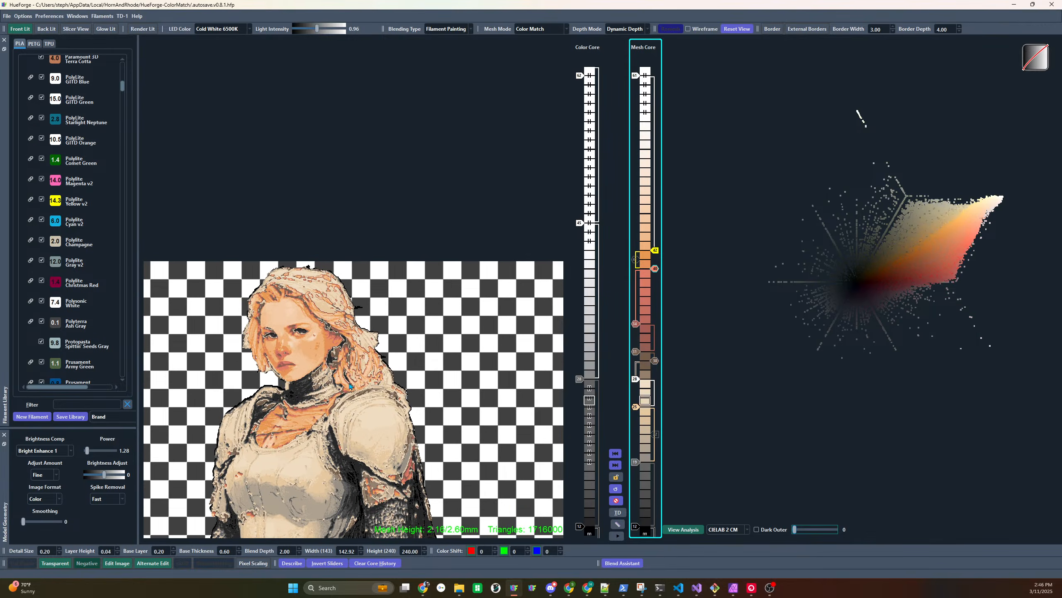
scroll(362, 366, down, 2)
drag(373, 440, 396, 276)
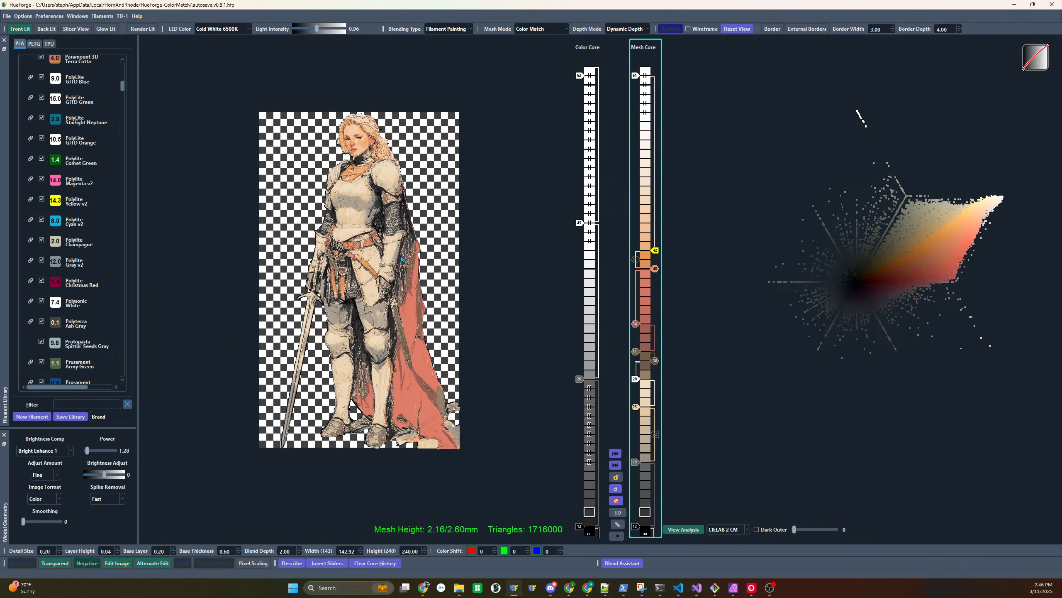
scroll(397, 276, up, 5)
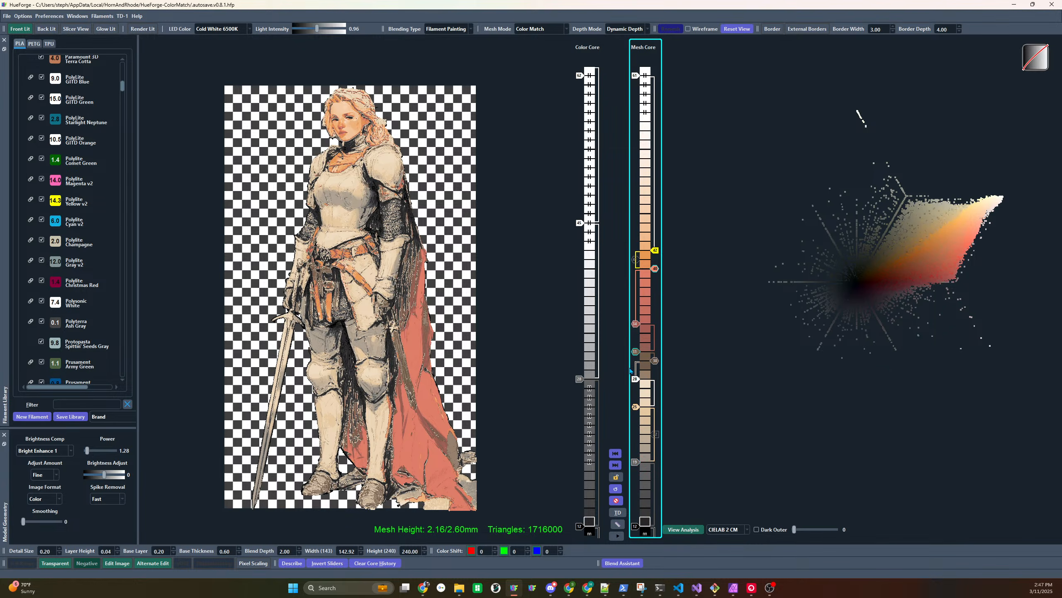
Invert the selected Mesh Core section from layer 12 to 28 and set its black, gray and cream sliders to layers 27, 26 and 20
right_click(656, 509)
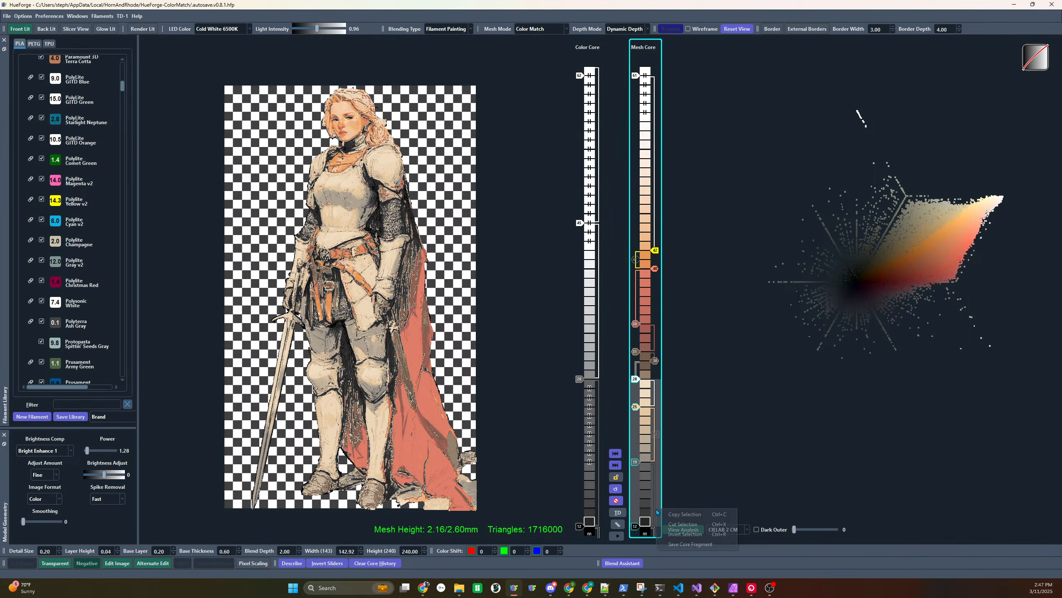
click(680, 533)
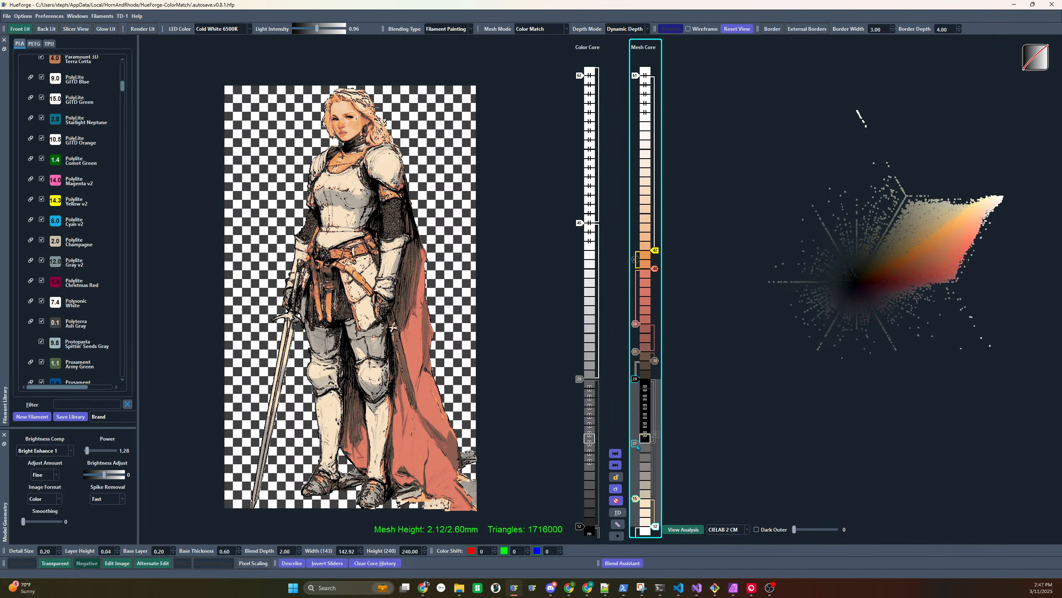
scroll(636, 444, up, 5)
scroll(640, 495, up, 6)
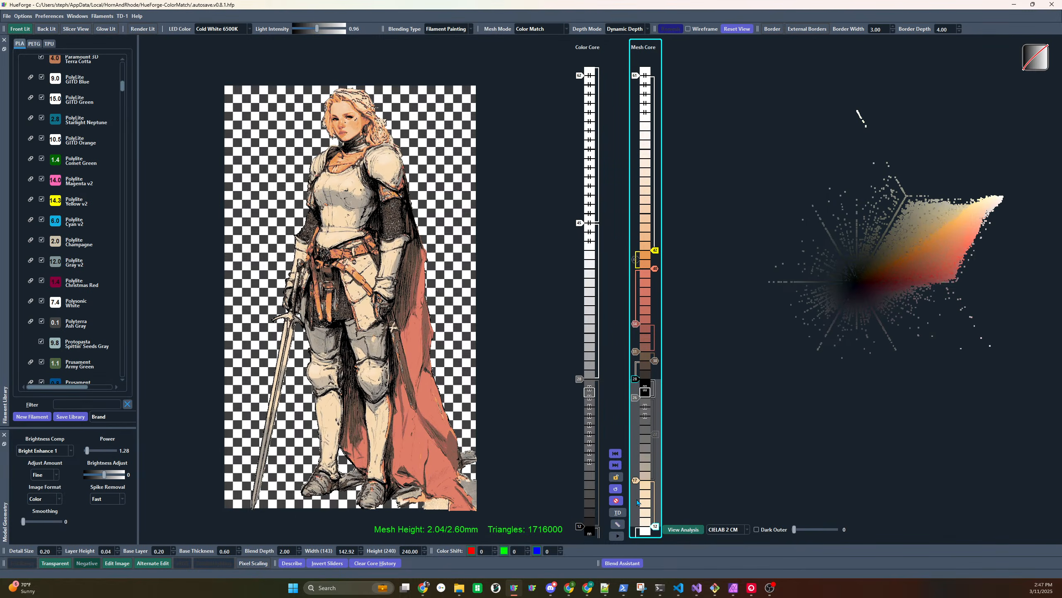
scroll(640, 496, down, 1)
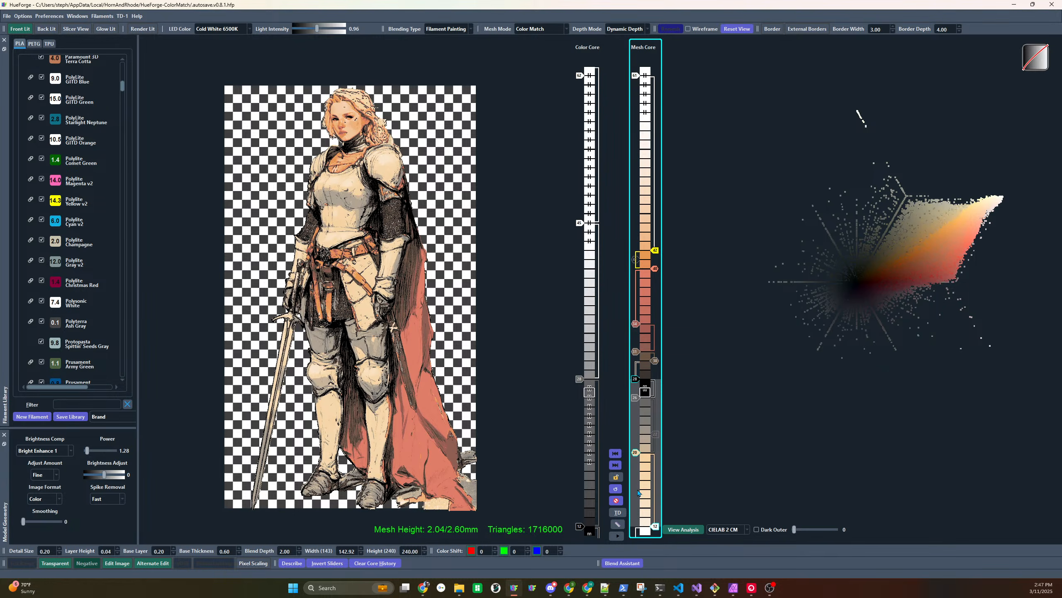
scroll(636, 378, down, 1)
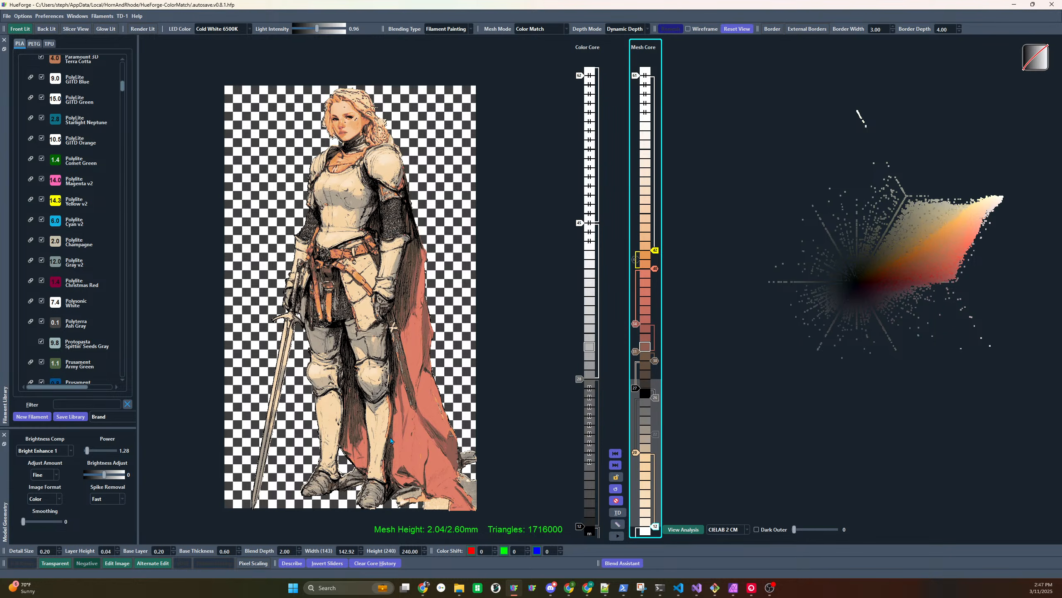
Bring back the source image for comparison and raise the lower cream slider to layer 22
click(681, 529)
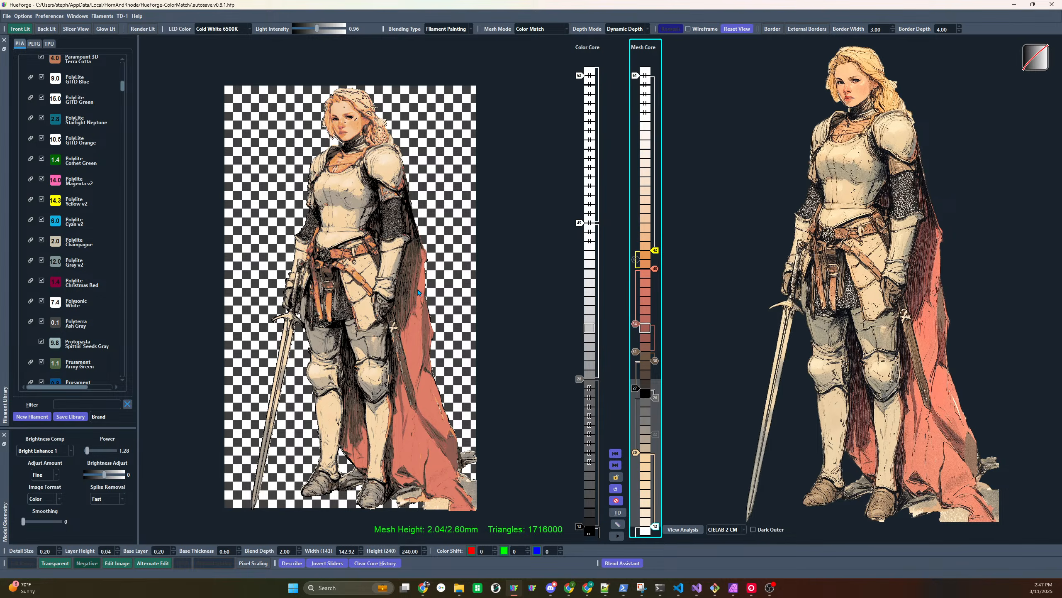
scroll(418, 290, up, 2)
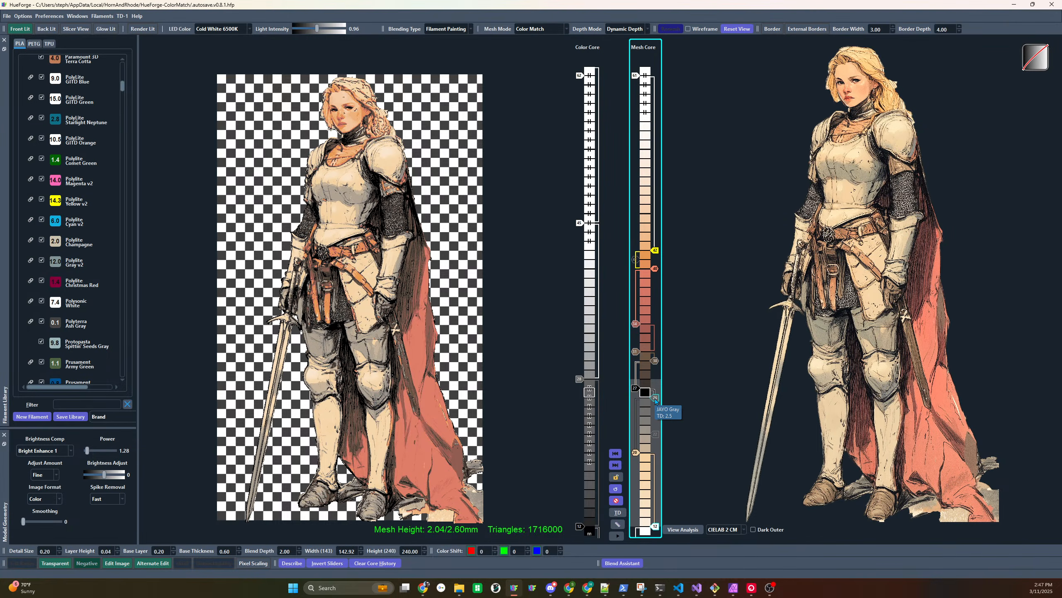
scroll(74, 119, up, 8)
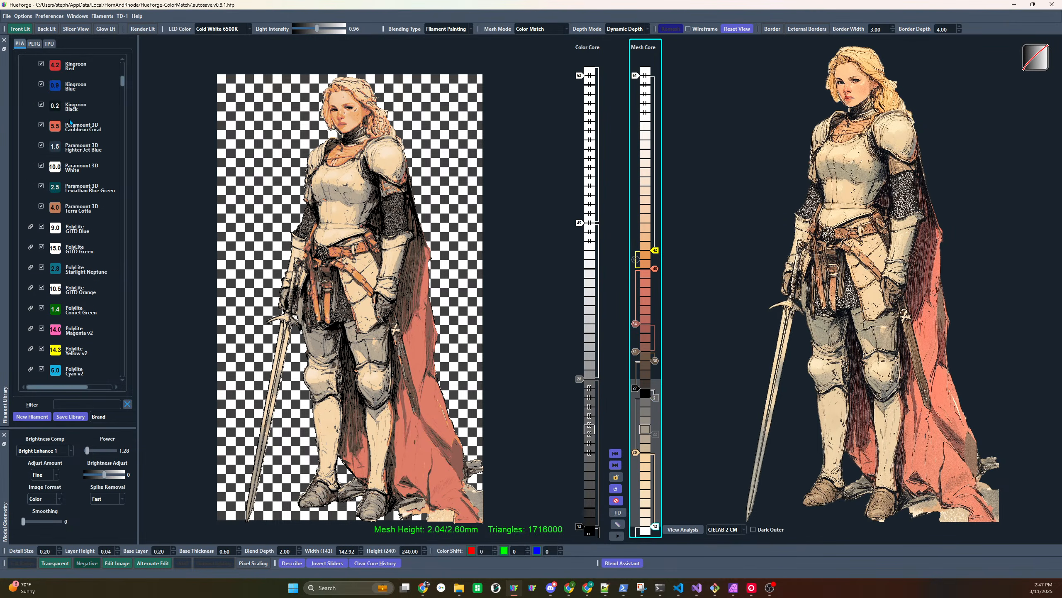
scroll(74, 119, up, 3)
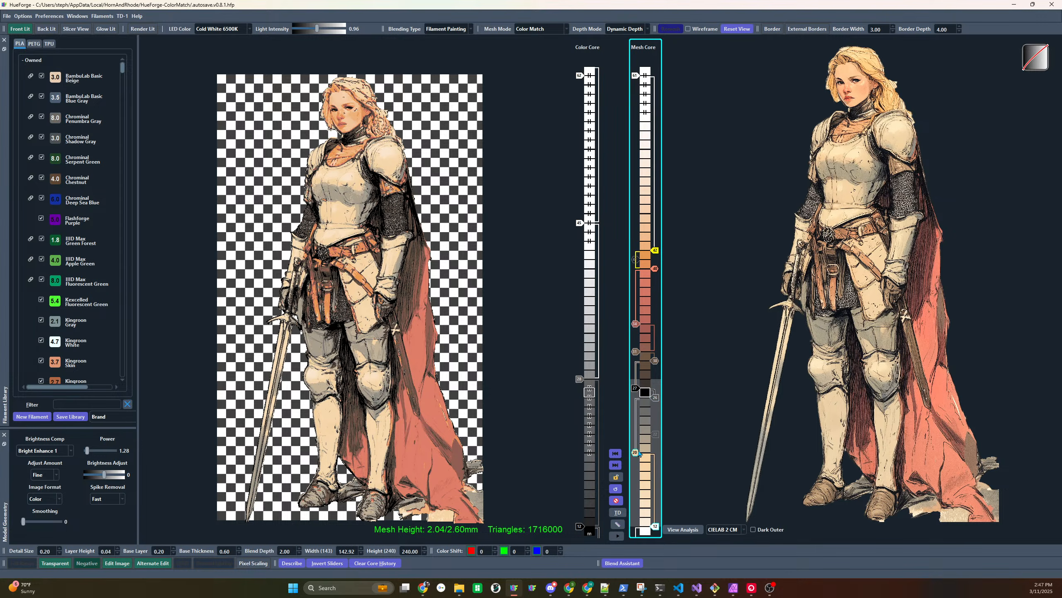
mouse_move(636, 453)
mouse_down()
mouse_move(638, 467)
mouse_move(640, 442)
mouse_up()
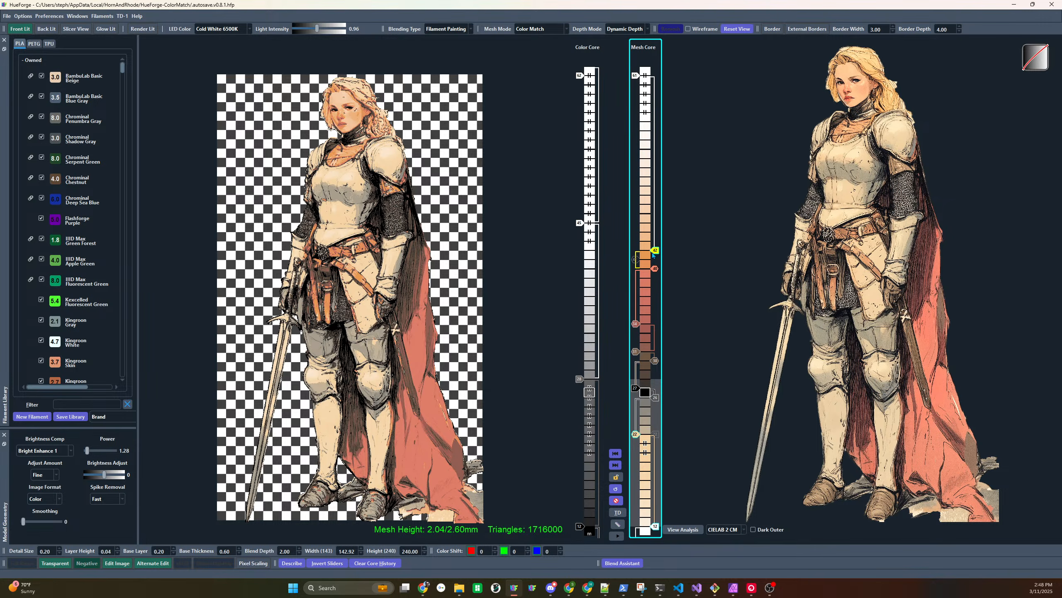
Add a cream slider to the Mesh Core at layer 43 and disable the yellow slider at layer 42
scroll(653, 254, up, 1)
scroll(652, 255, down, 1)
scroll(802, 379, up, 5)
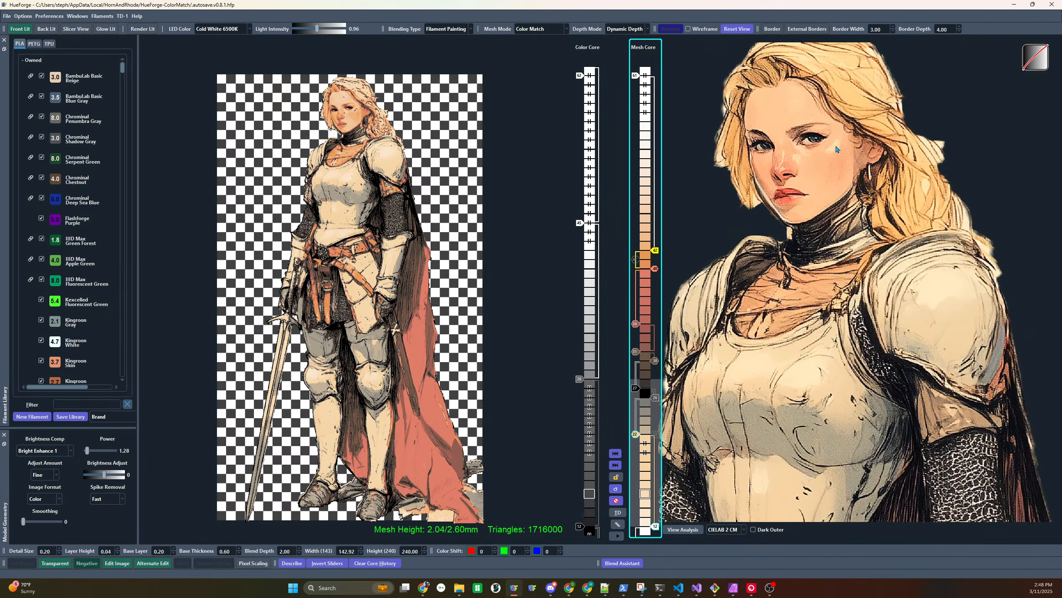
click(648, 228)
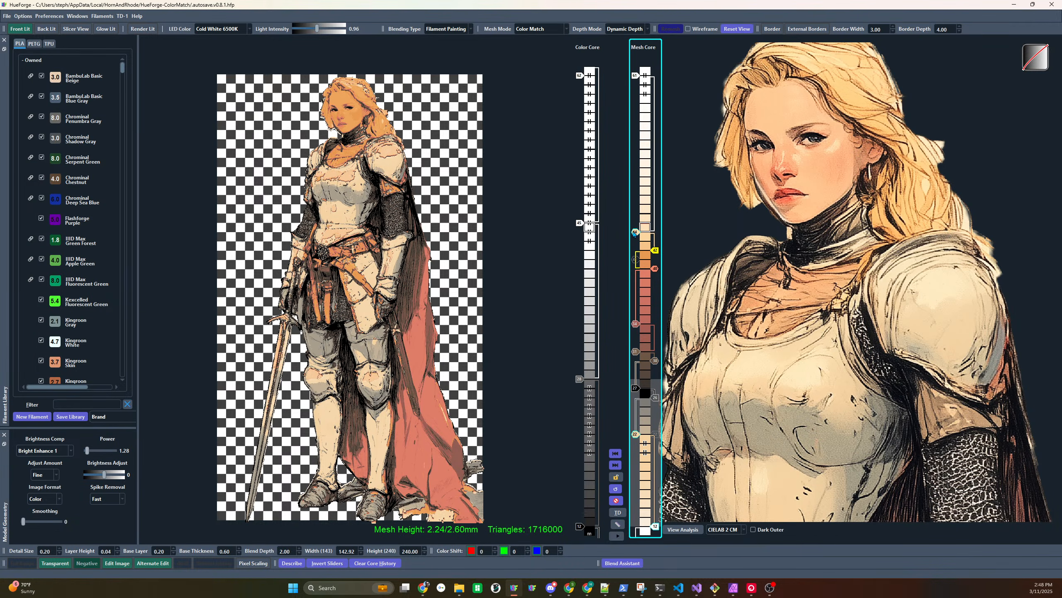
mouse_move(636, 234)
mouse_down()
mouse_move(636, 251)
mouse_move(637, 242)
mouse_up()
right_click(654, 251)
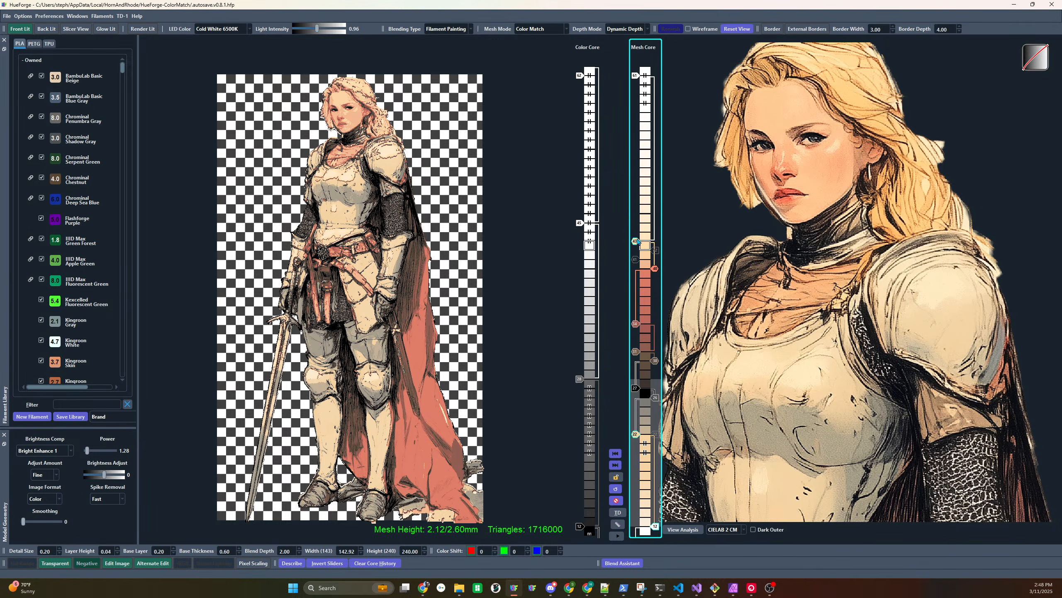
Try the upper cream slider at layer 45 with a yellow slider at layer 40 and the upper red slider at layer 39
scroll(639, 241, up, 2)
ctrl+scroll(638, 224, up, 2)
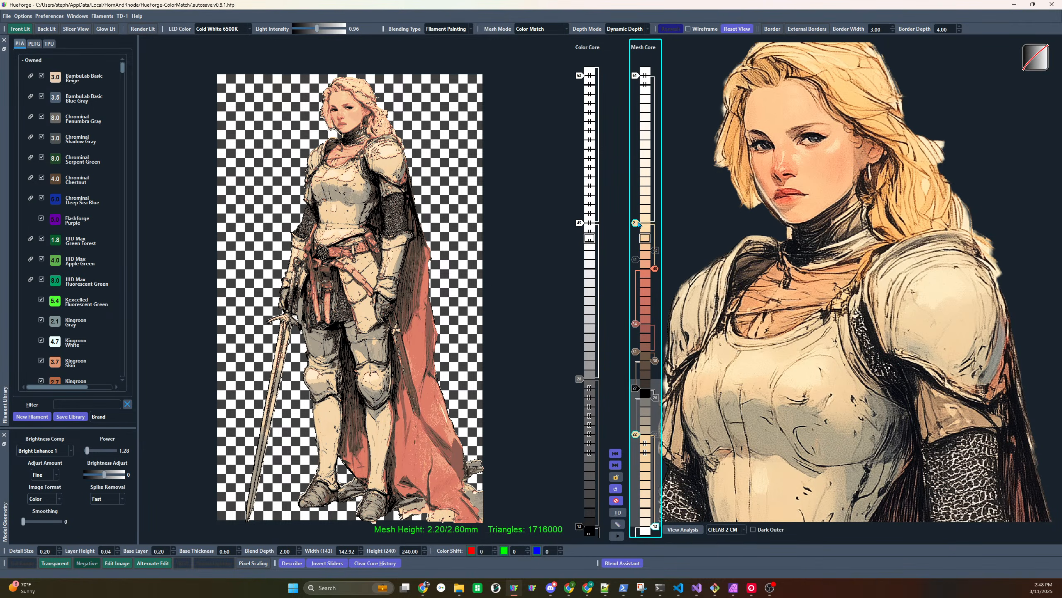
ctrl+scroll(638, 224, down, 1)
click(637, 77)
click(637, 78)
click(641, 251)
key(Down)
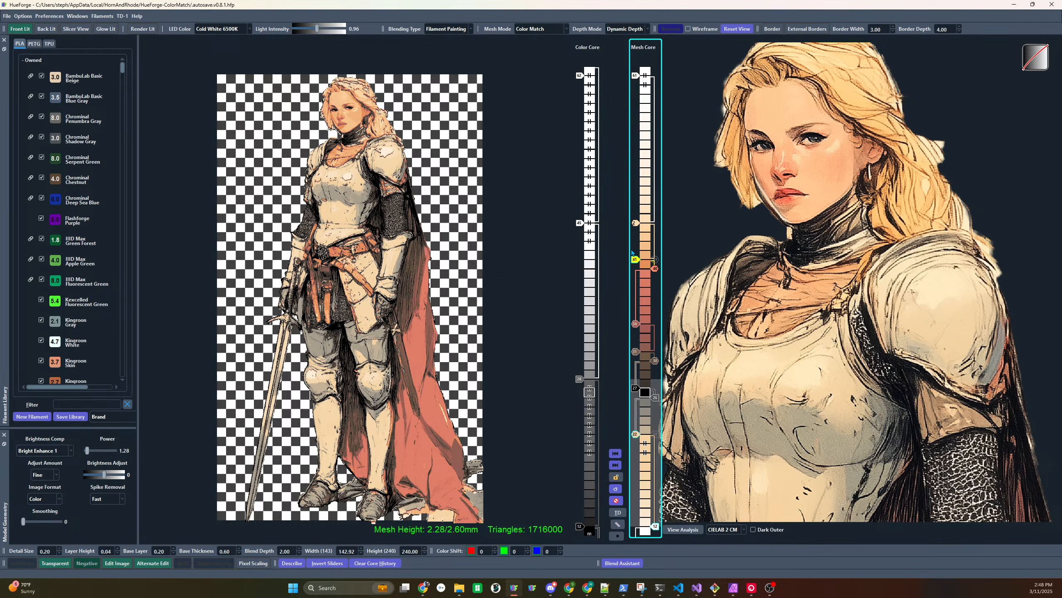
drag(654, 268, 654, 278)
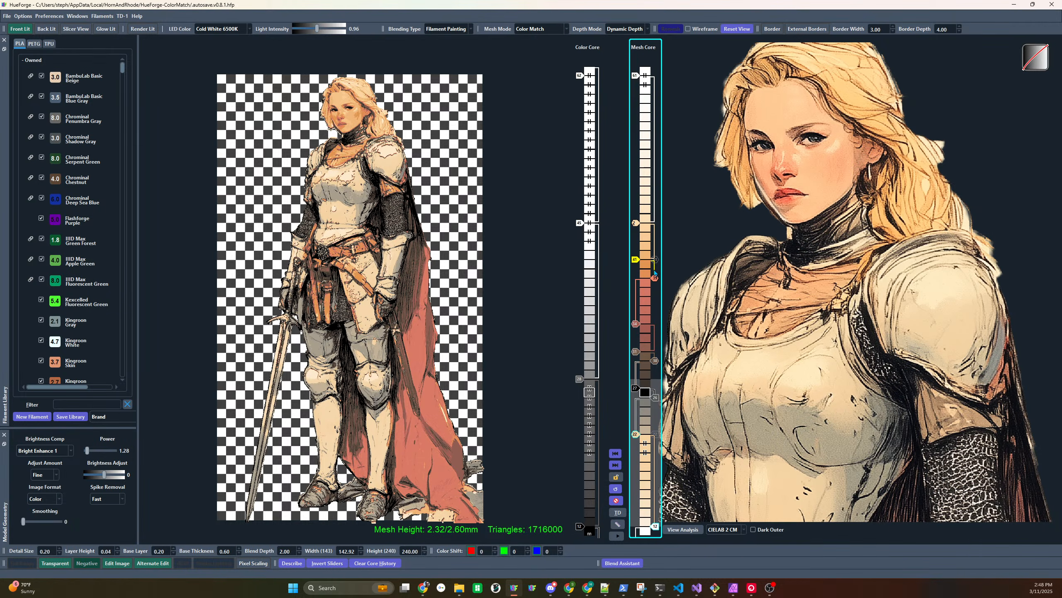
key(Down)
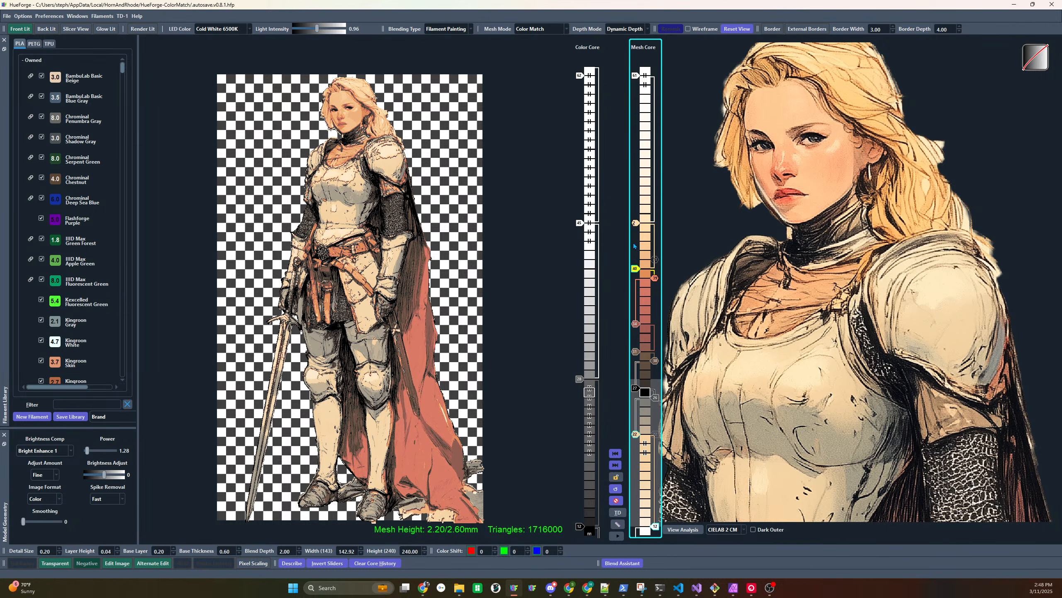
Try a value of 1.5 for the upper cream filament, with additional lower sliders at layers 15 and 23
text(1.5)
click(639, 79)
click(637, 77)
click(635, 497)
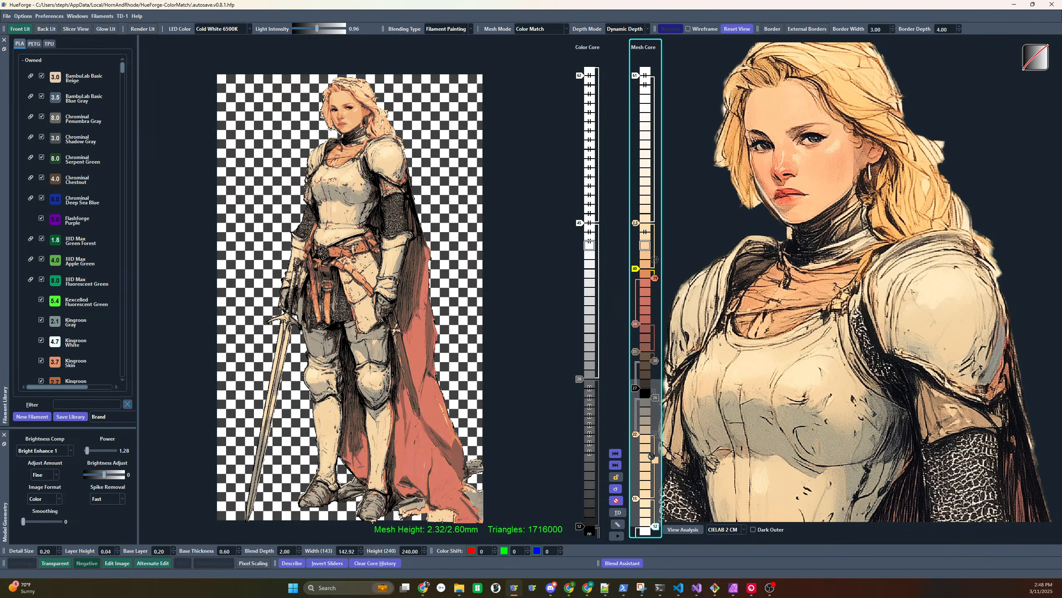
click(646, 426)
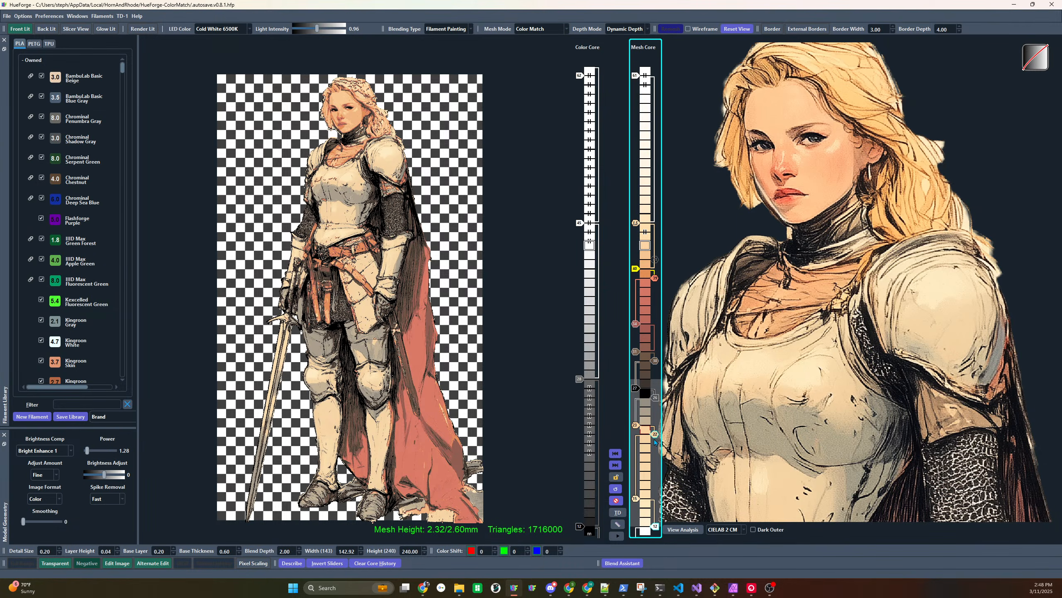
drag(655, 425, 655, 434)
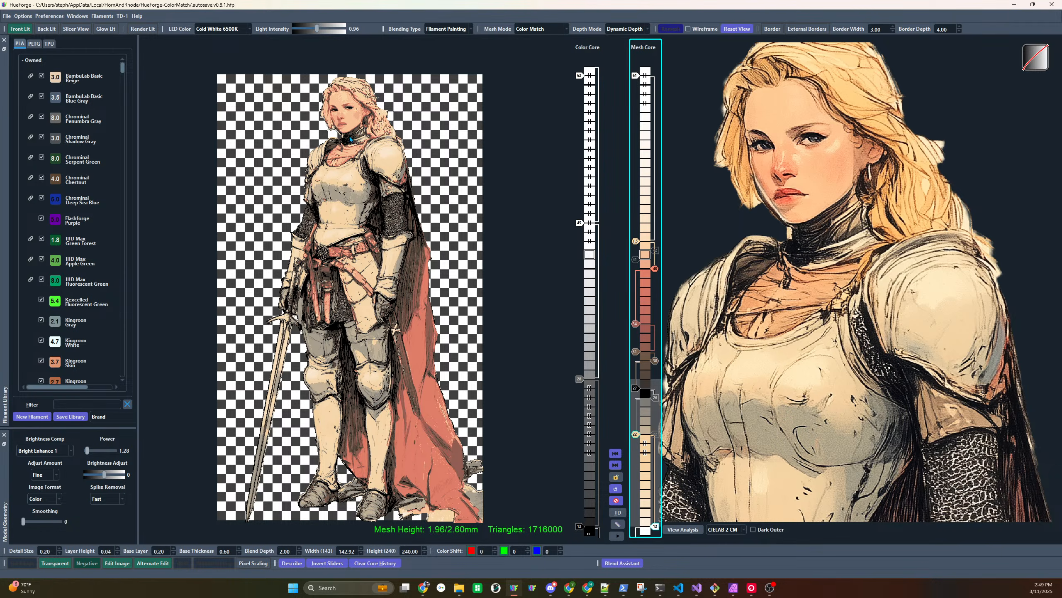
Set the model geometry's Spike Removal to Moderate
click(107, 498)
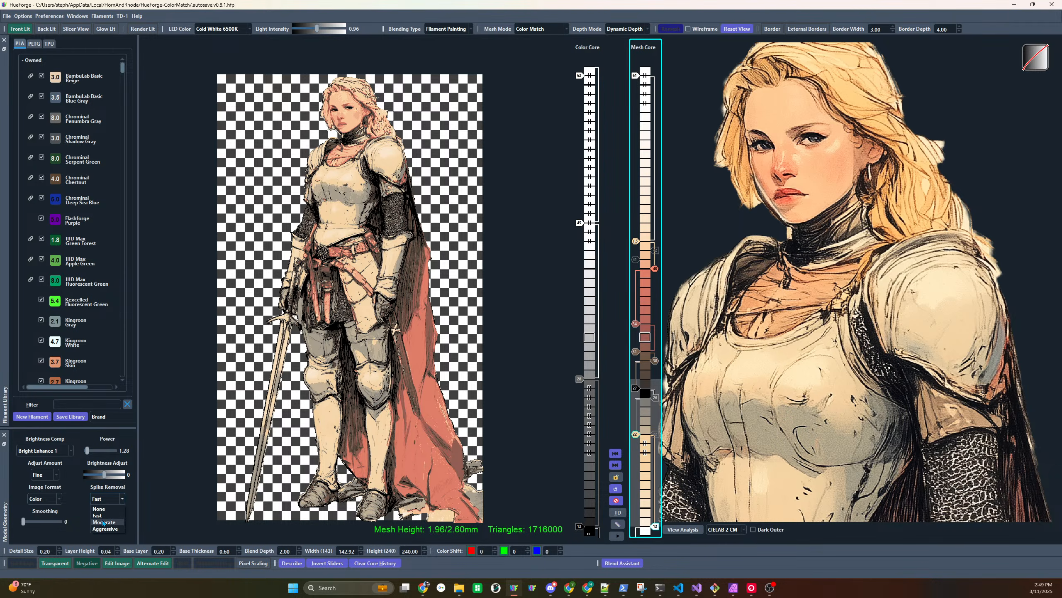
click(103, 522)
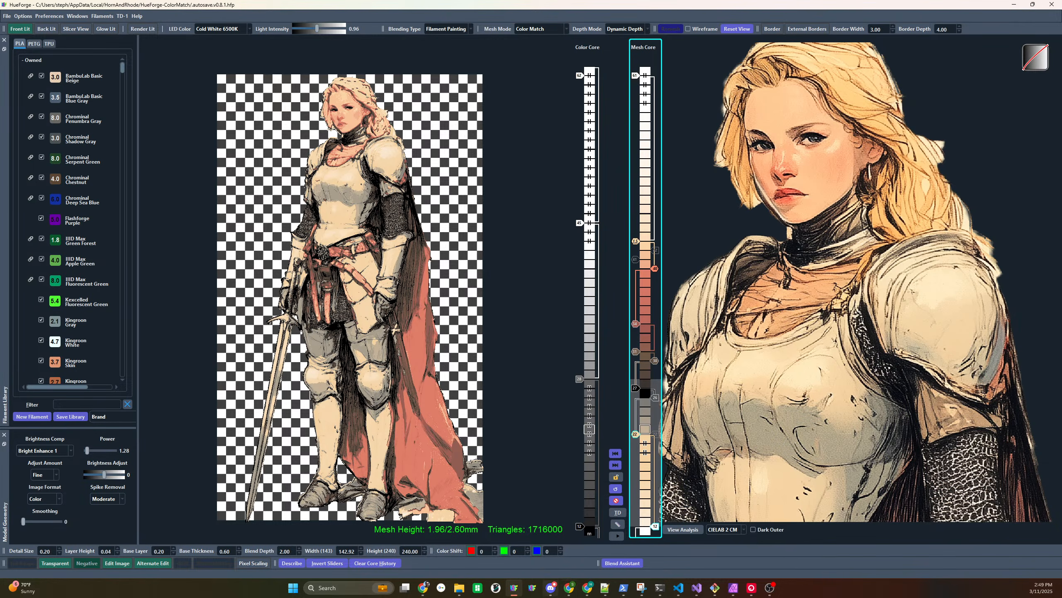
Switch to Affinity Photo, select the knight's blonde hair and add a Recolor adjustment to the selection
click(733, 588)
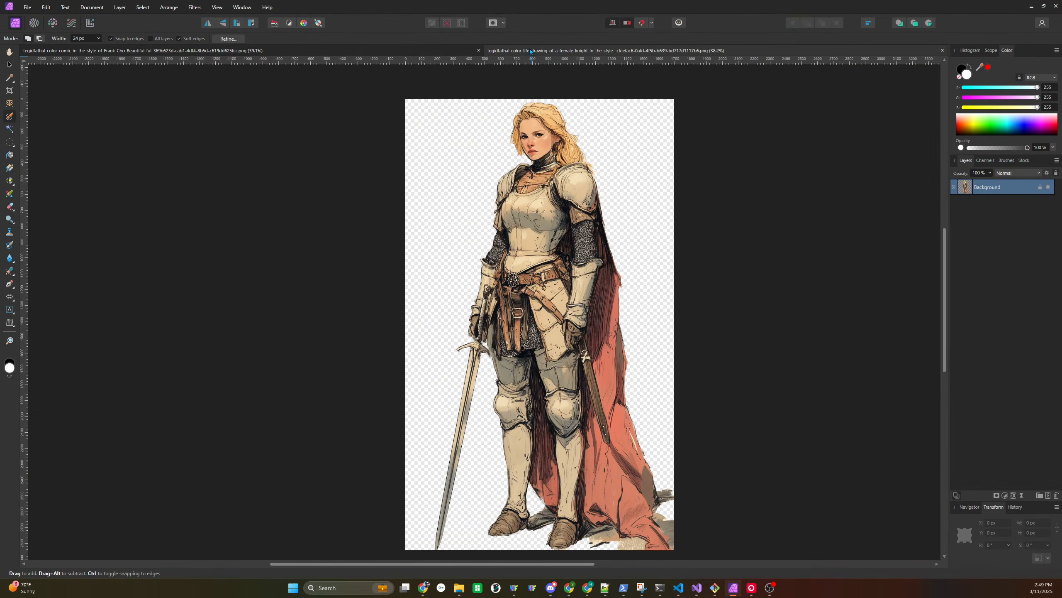
ctrl+scroll(564, 99, up, 5)
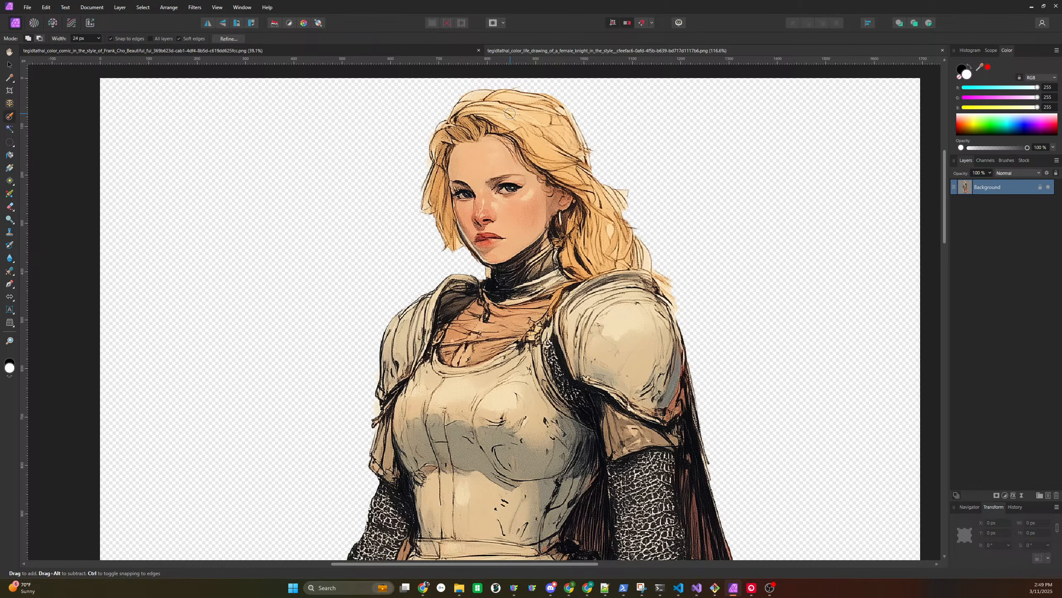
drag(542, 156, 572, 191)
click(1005, 495)
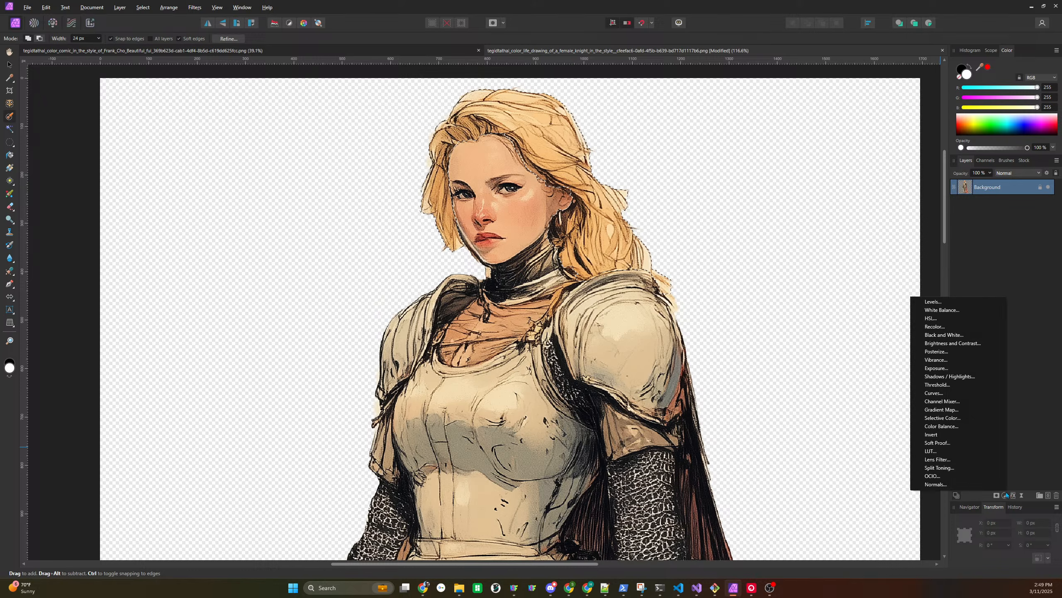
click(935, 326)
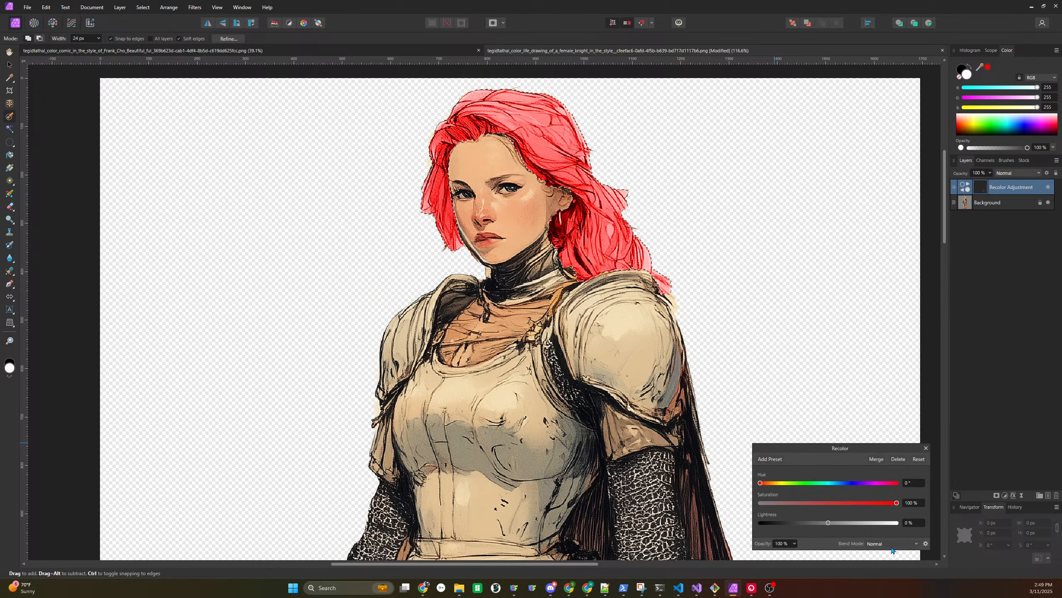
Set the hair's Recolor adjustment to hue 25.2° and lightness -31%, and save the artwork flattened
drag(762, 484, 772, 484)
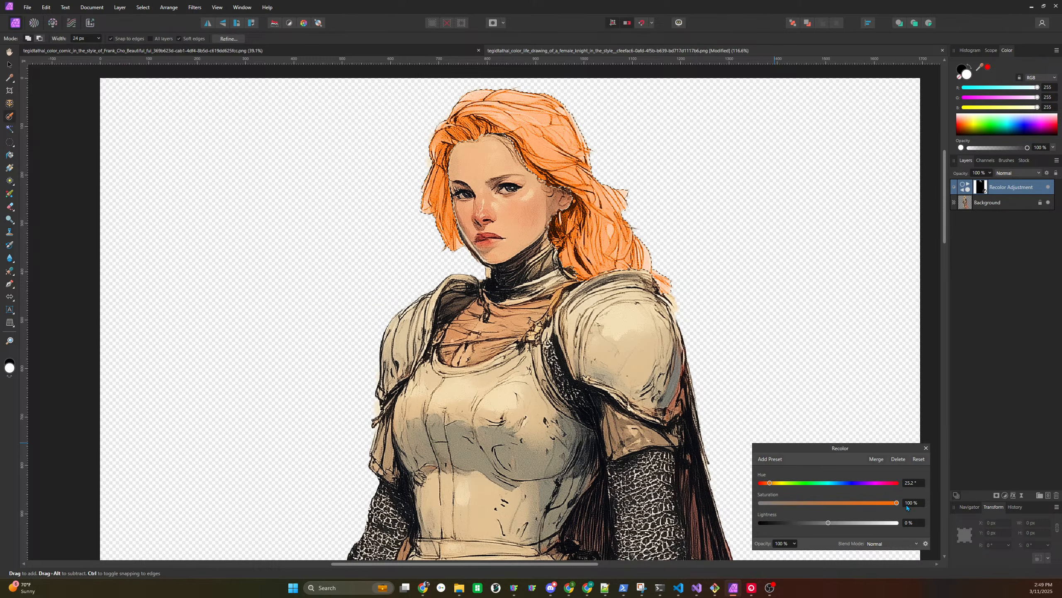
drag(826, 522, 809, 524)
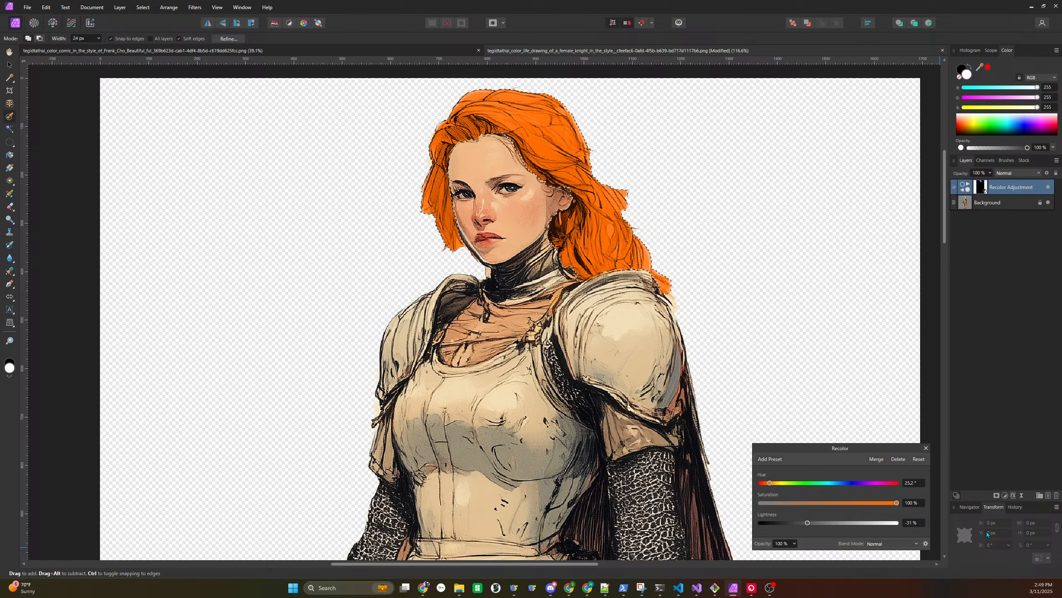
key(ctrl+s)
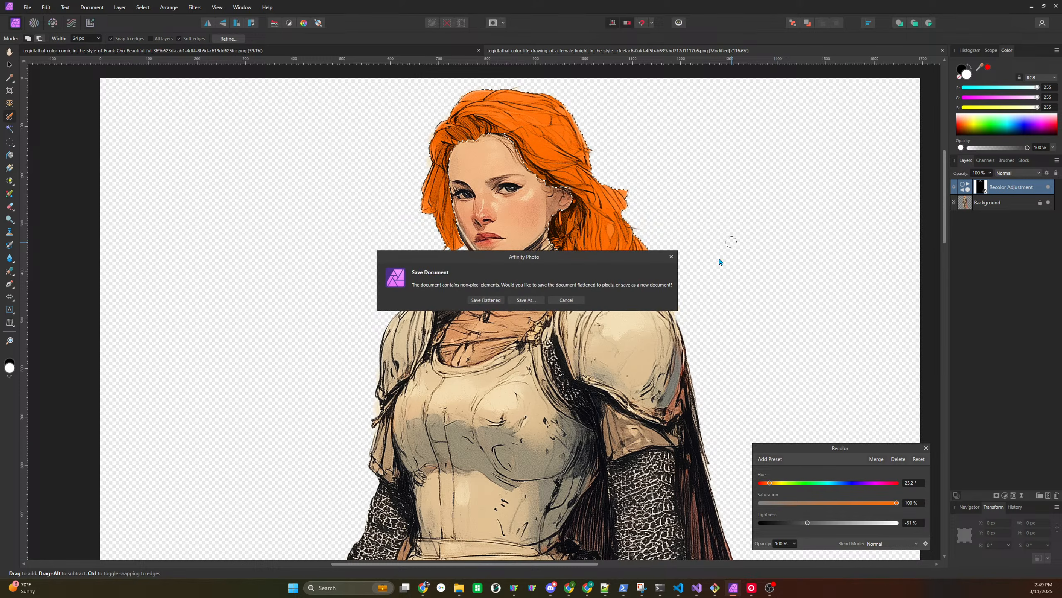
key(Return)
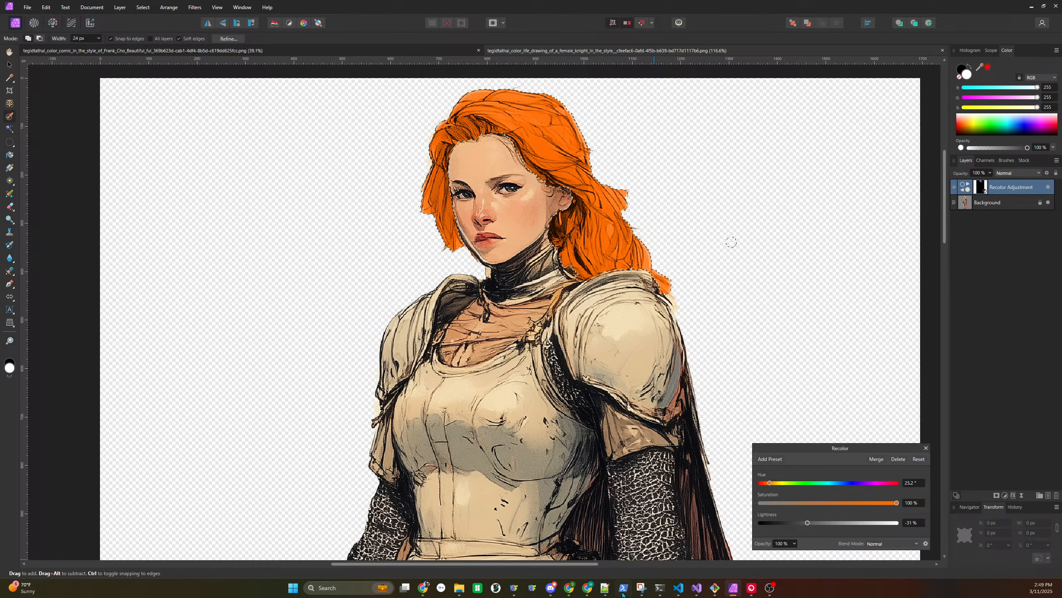
Switch to HueForge, move the Mesh Core's upper cream slider to layer 46 and set the model height to 240 mm
click(514, 587)
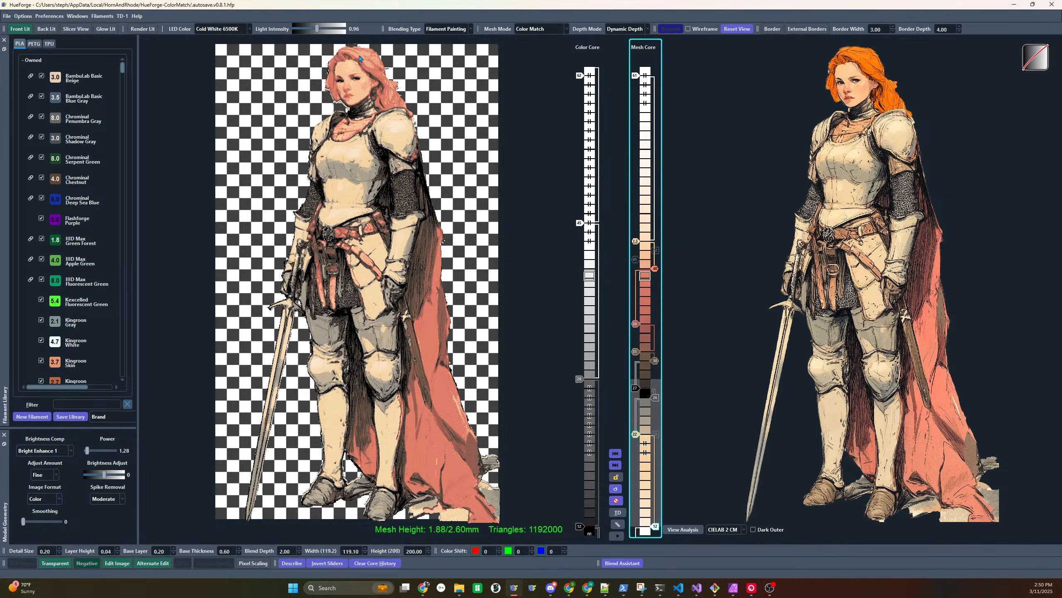
scroll(654, 270, down, 2)
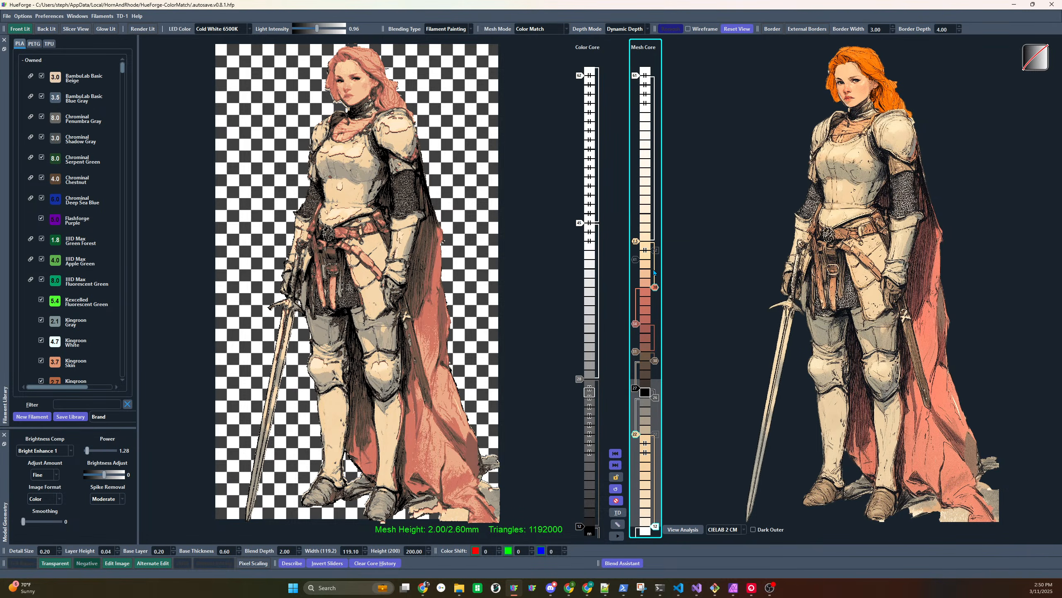
scroll(654, 272, up, 2)
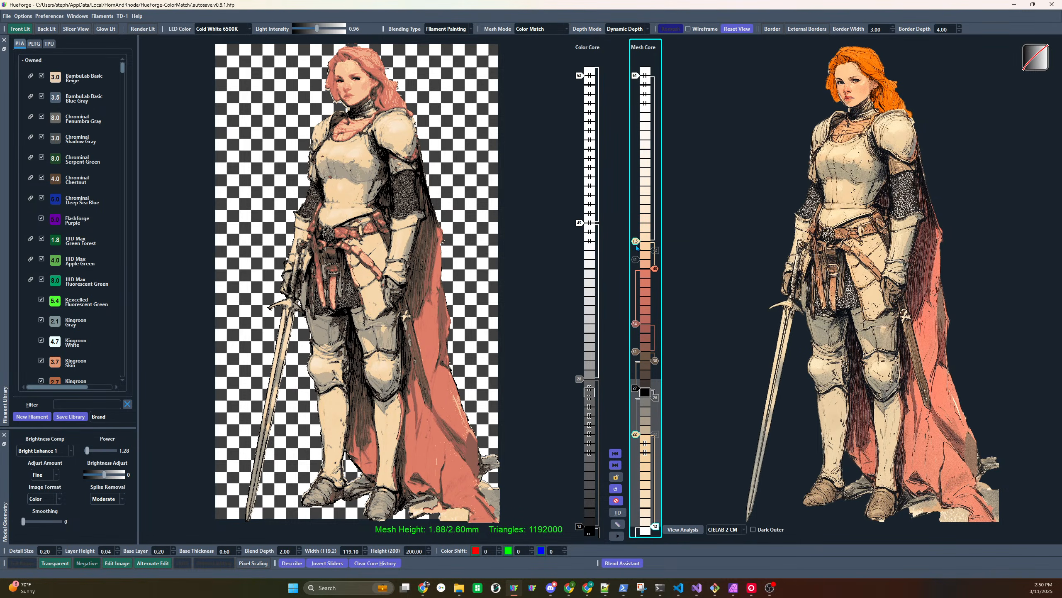
shift+scroll(637, 247, up, 2)
shift+scroll(635, 247, down, 2)
shift+scroll(635, 246, up, 1)
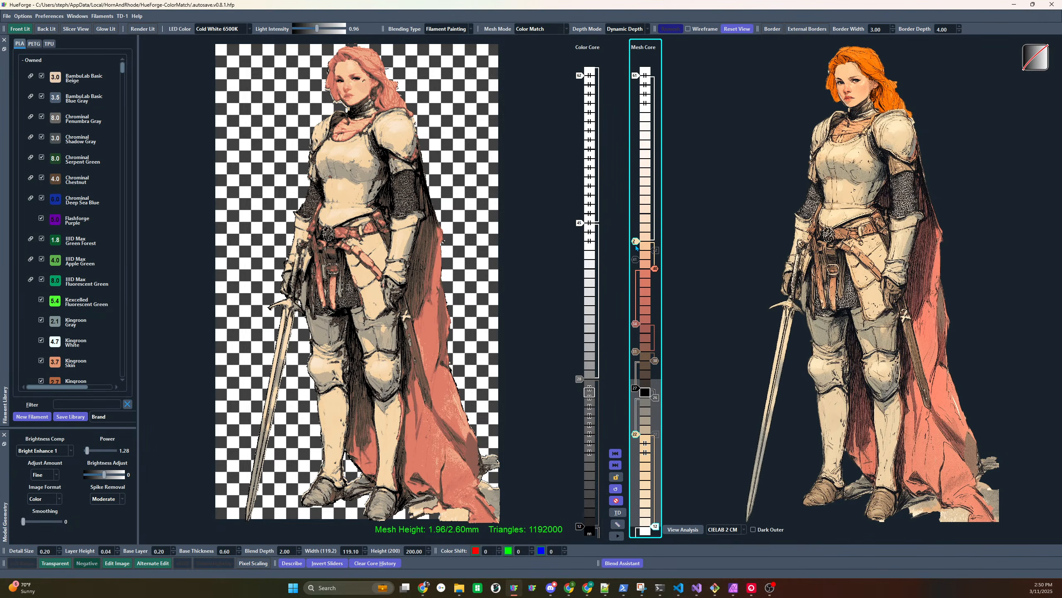
scroll(634, 246, up, 3)
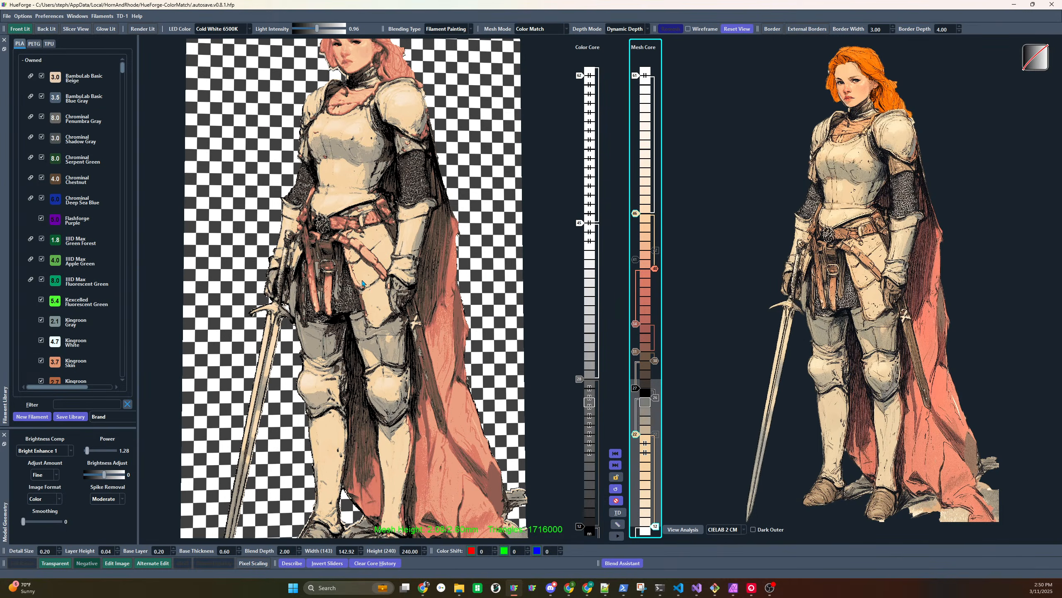
click(49, 15)
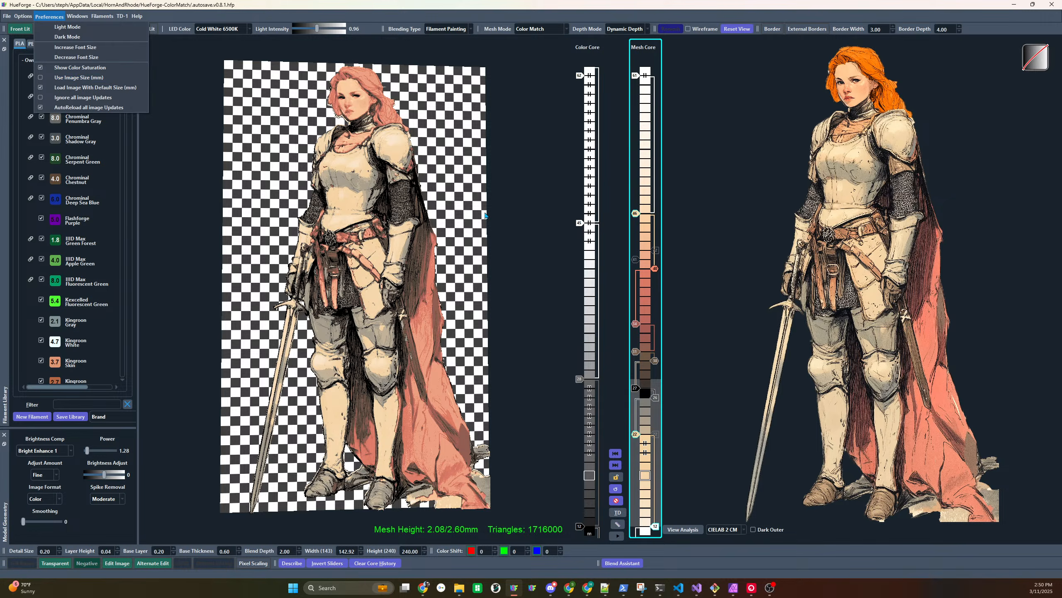
click(465, 212)
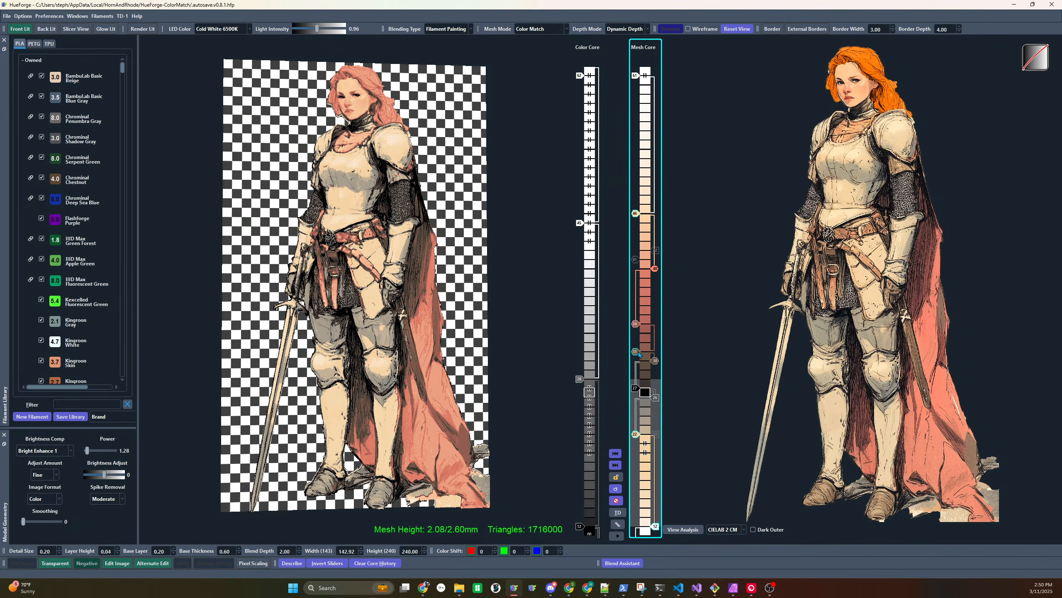
Raise the Mesh Core's dark red slider to layer 35 and the brown slider below it to layer 32
scroll(638, 355, up, 1)
scroll(636, 326, up, 2)
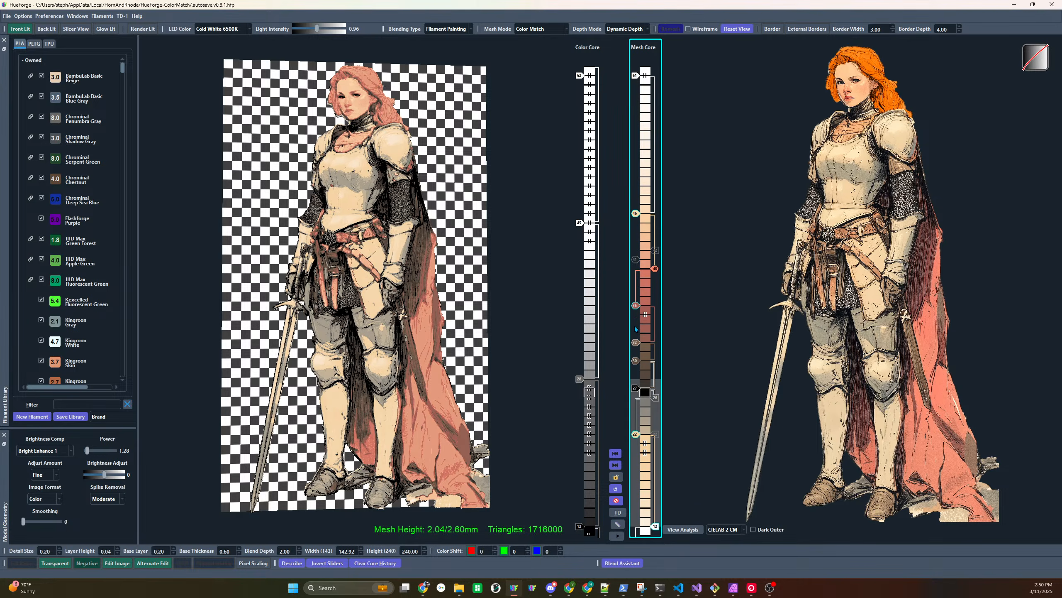
scroll(634, 326, down, 1)
scroll(636, 445, down, 2)
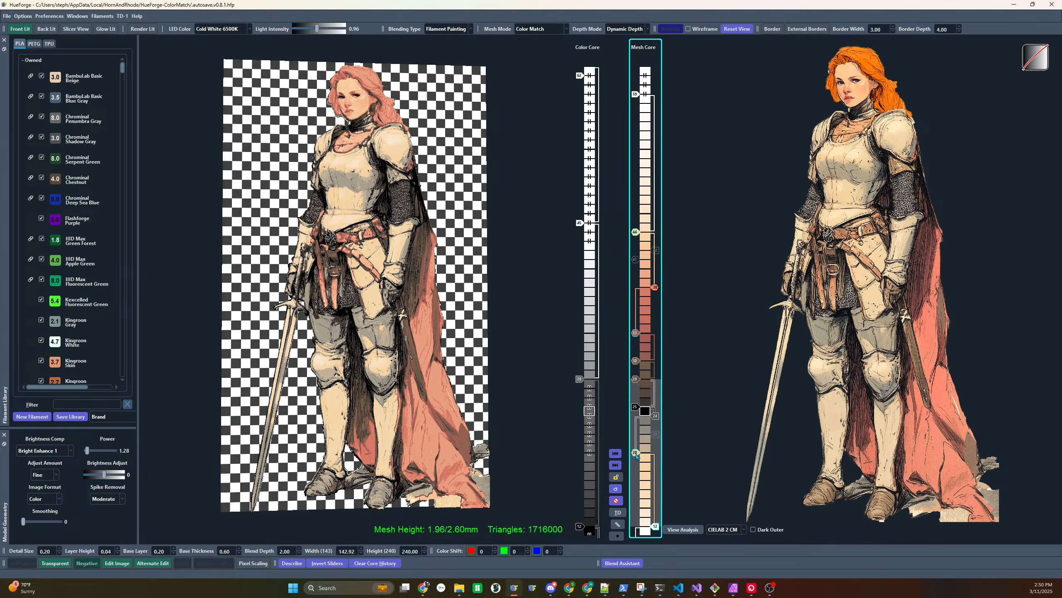
scroll(645, 448, up, 2)
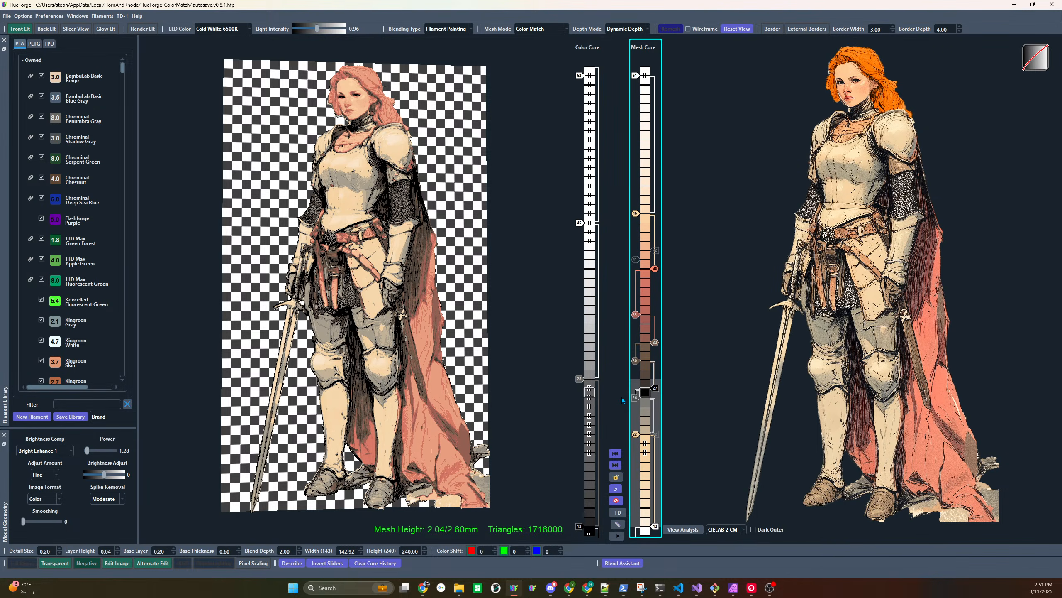
Shift the Mesh Core stack from the black slider up one layer, and the stack from the lower cream slider down to layer 20
shift+drag(655, 388, 655, 379)
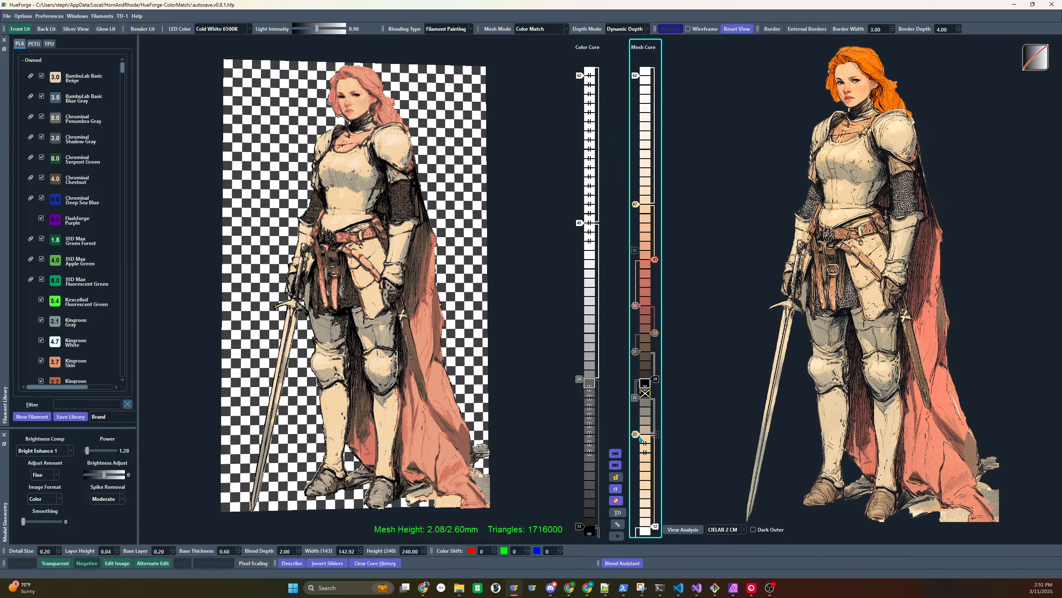
drag(639, 438, 635, 453)
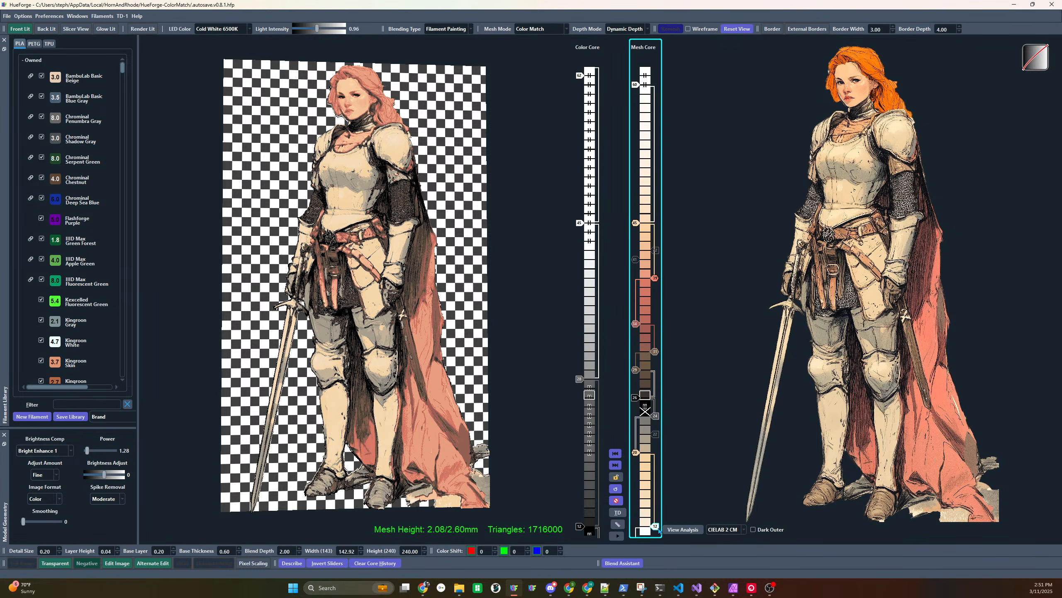
click(659, 528)
click(659, 530)
Switch to Affinity Photo, clear the hair selection and look over the whole recoloured knight
click(733, 586)
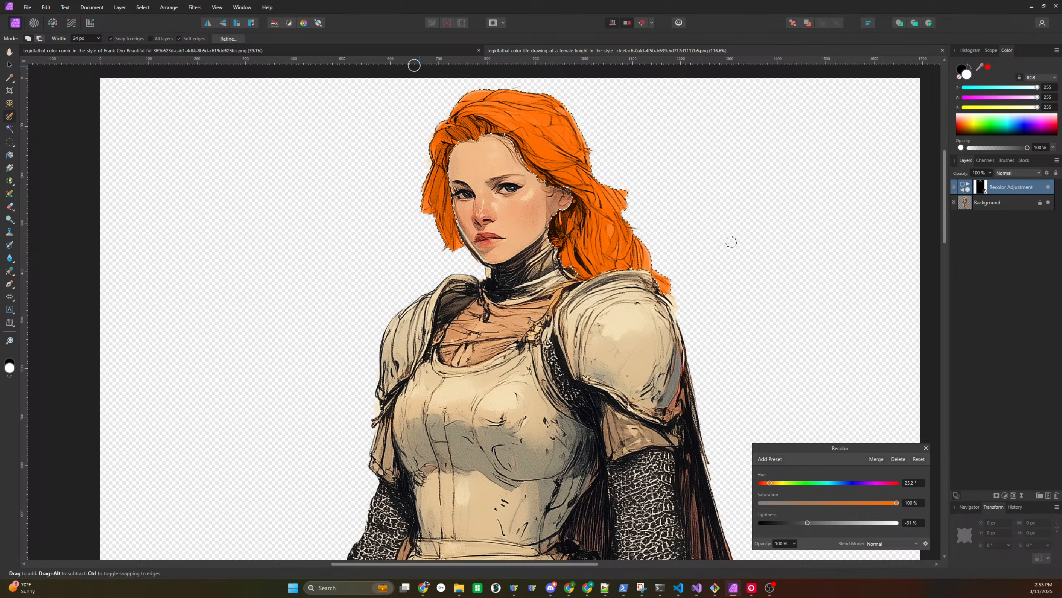
key(ctrl+d)
scroll(660, 341, down, 2)
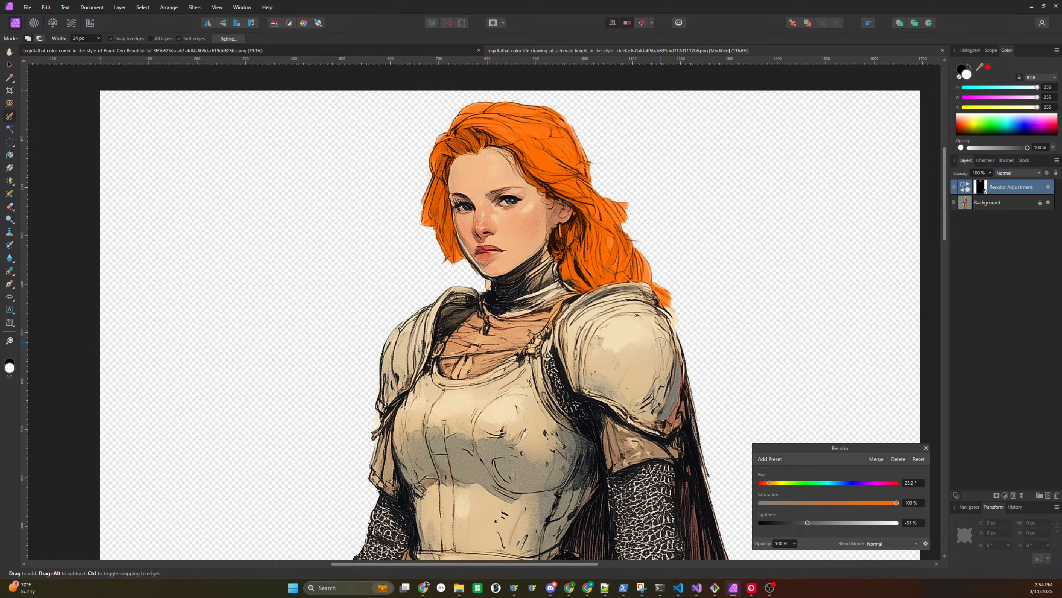
ctrl+scroll(659, 341, down, 10)
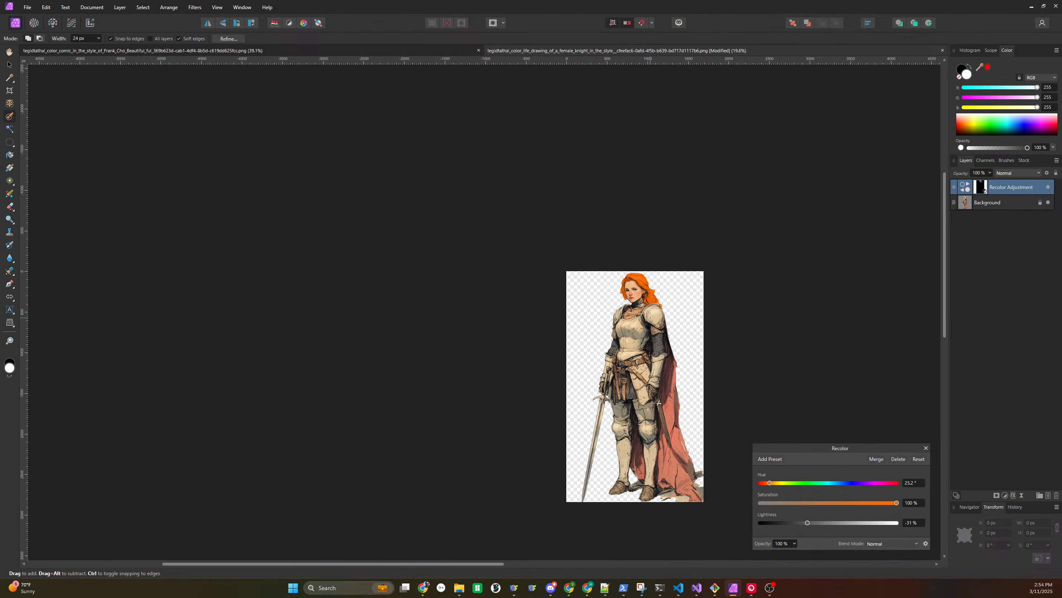
ctrl+scroll(672, 309, down, 1)
ctrl+scroll(672, 310, up, 5)
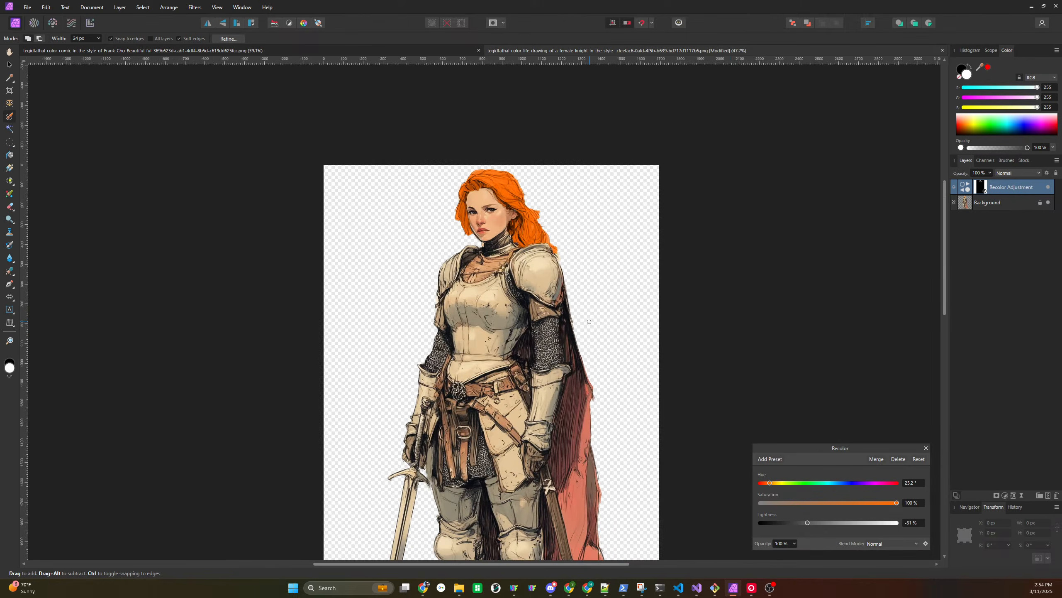
scroll(588, 310, down, 3)
ctrl+scroll(588, 310, down, 1)
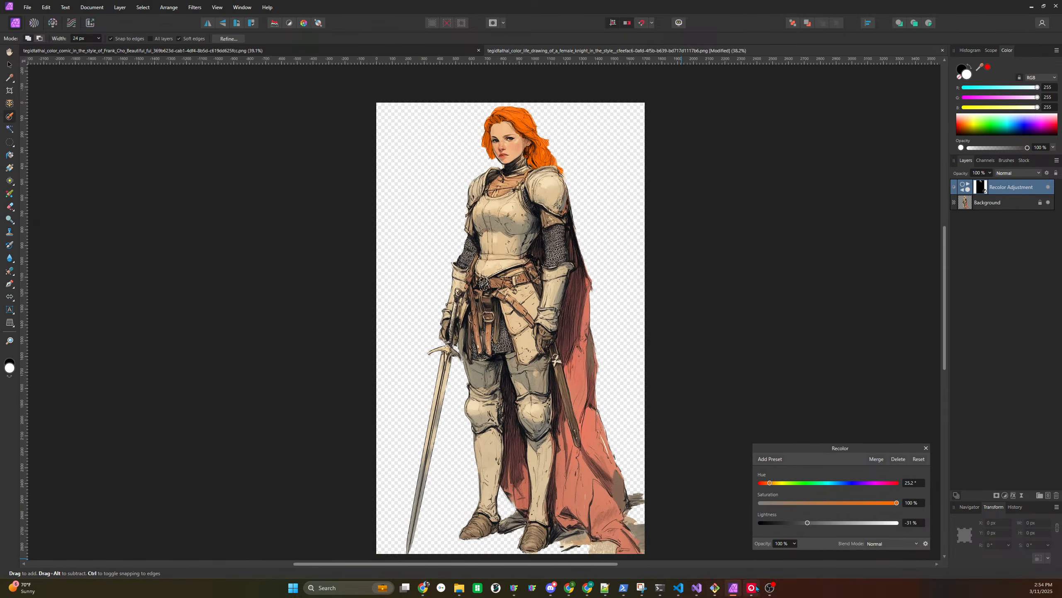
Switch to HueForge, move the Color Core's gray slider to layer 24 and copy the Mesh Core's sliders into the Color Core
click(514, 587)
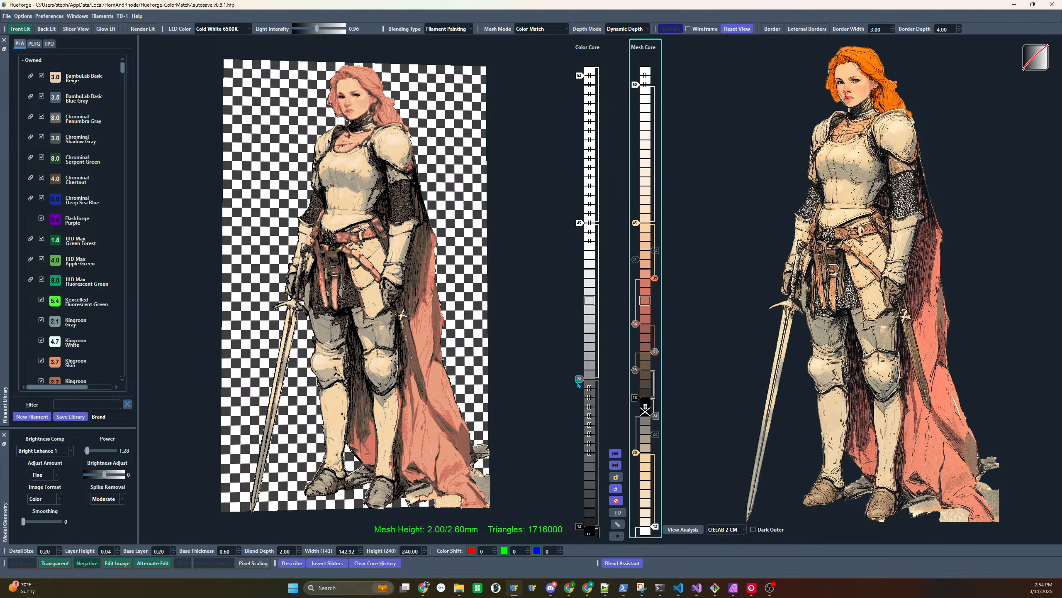
mouse_move(56, 138)
mouse_down()
mouse_move(376, 303)
mouse_move(609, 386)
mouse_move(577, 379)
mouse_up()
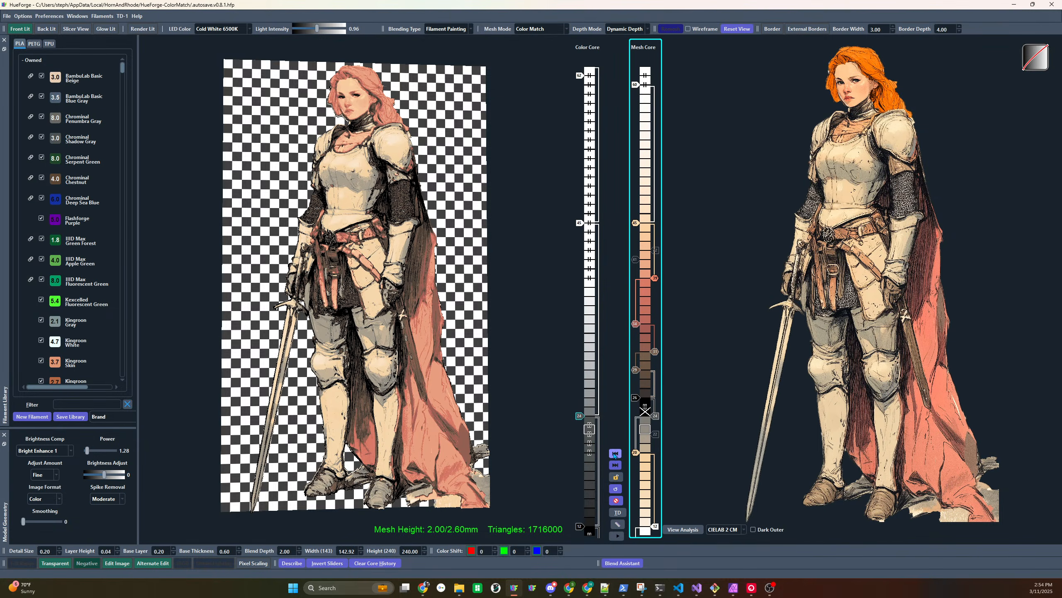
click(616, 454)
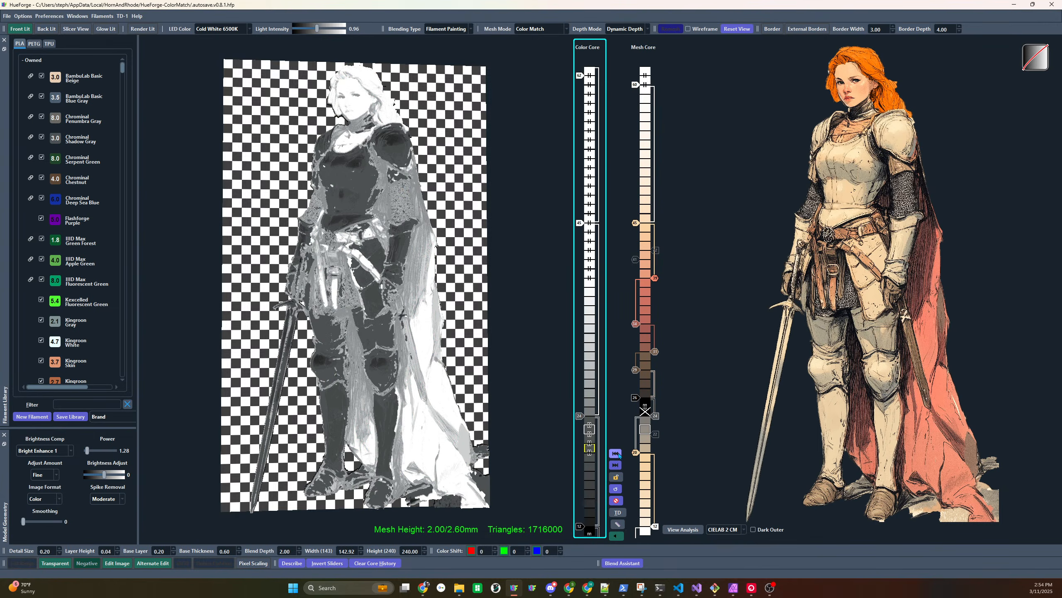
click(616, 454)
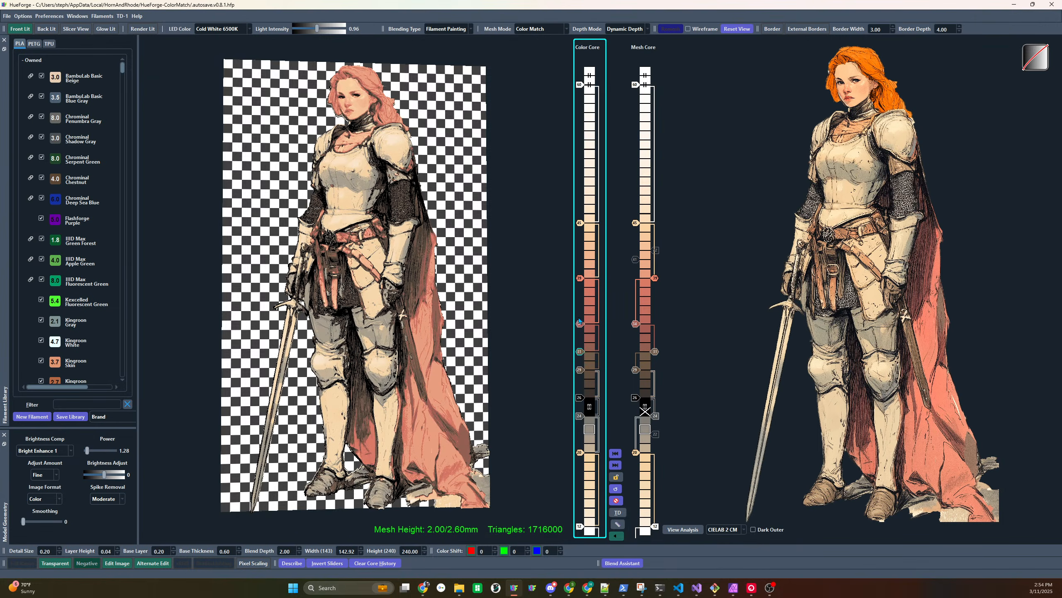
Find the closest filaments for the Color Core's cream slider at layer 20 and assign BambuLab Basic Beige to it
mouse_move(583, 325)
right_click(581, 452)
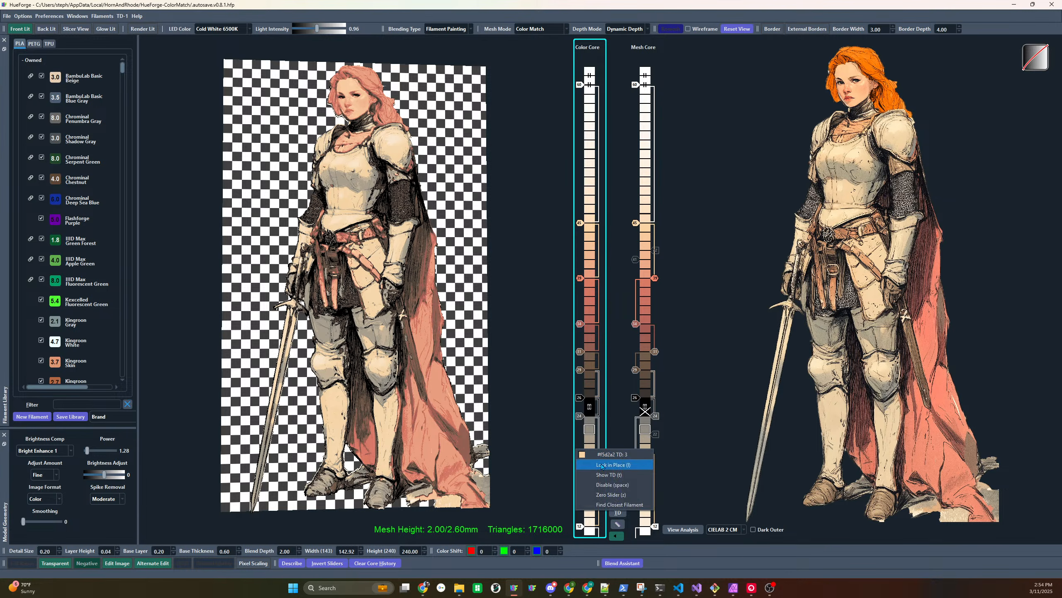
click(618, 505)
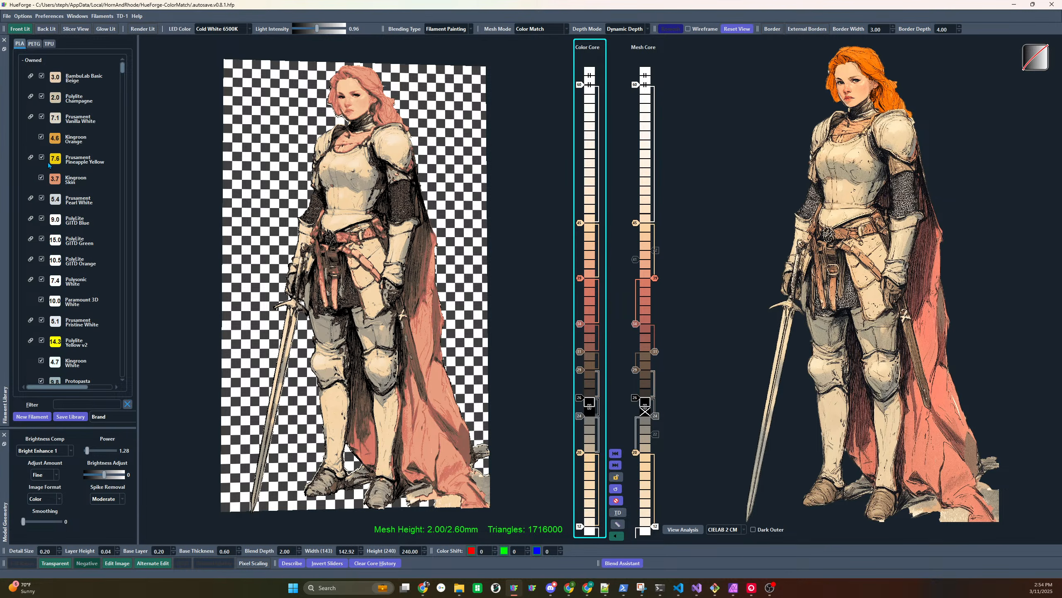
mouse_move(56, 80)
mouse_down()
mouse_move(645, 396)
mouse_move(581, 456)
mouse_up()
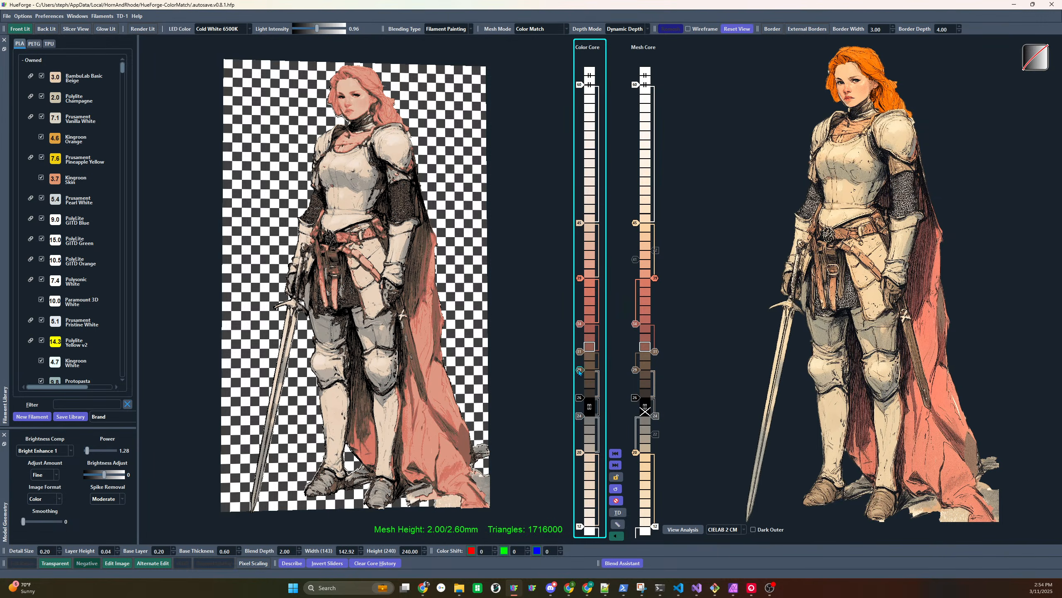
Find the closest filaments for the Color Core's dark brown slider at layer 29 and assign a brown filament to it
mouse_move(579, 371)
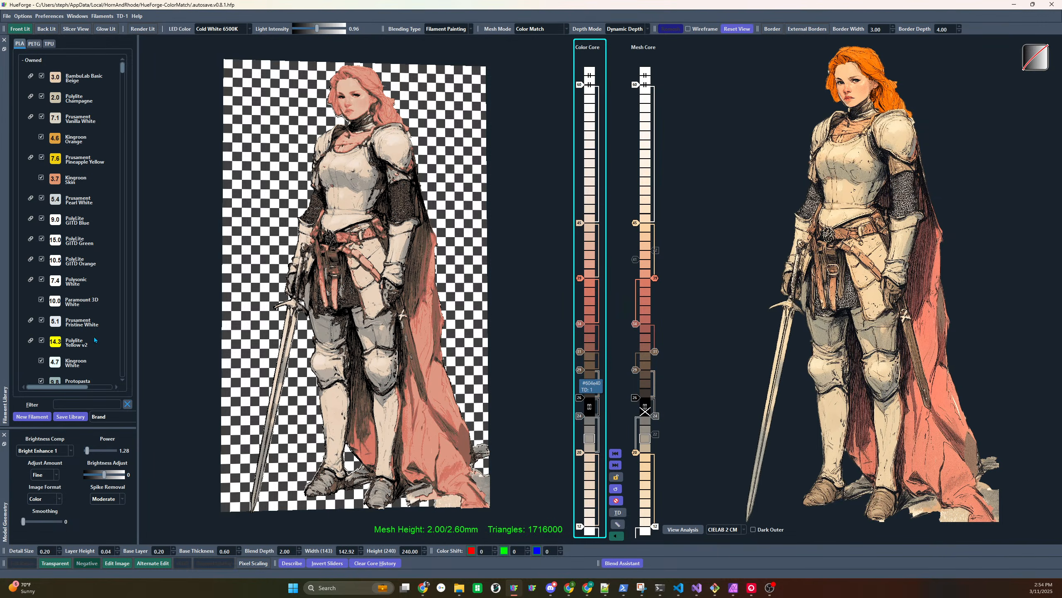
right_click(580, 371)
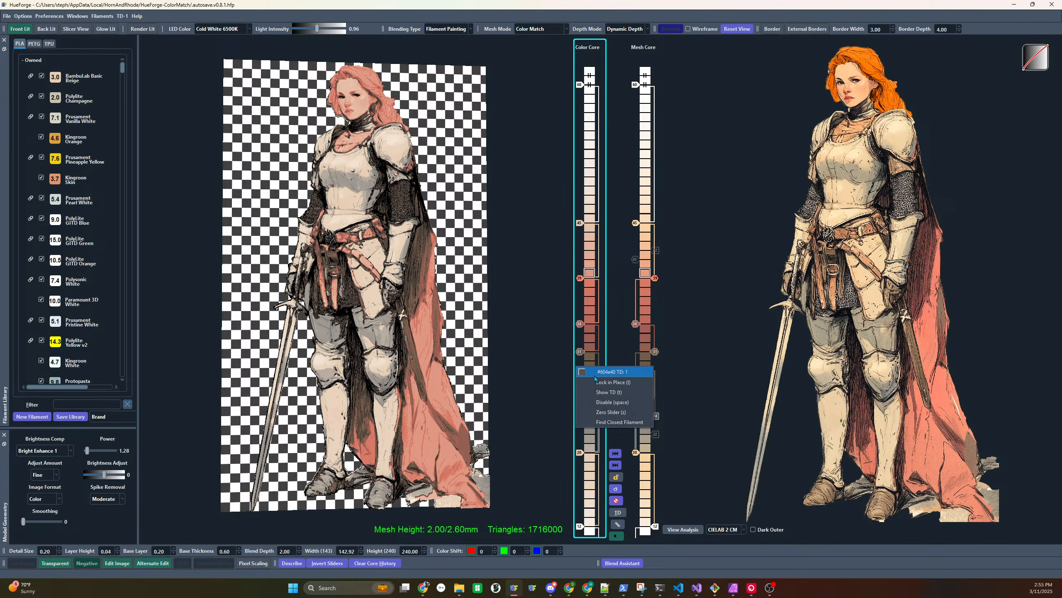
click(620, 422)
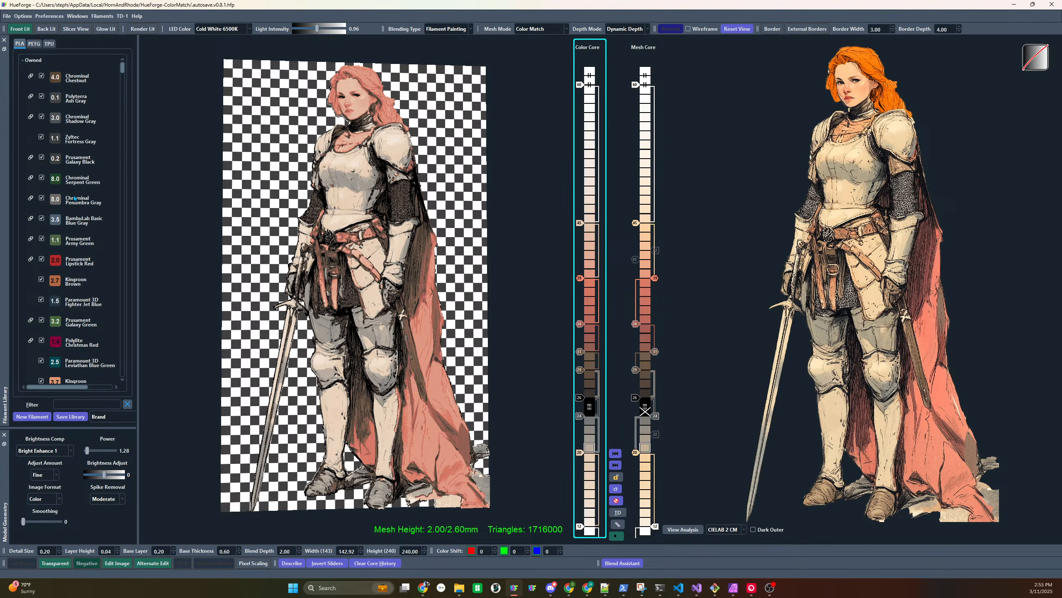
scroll(78, 200, down, 1)
scroll(77, 203, down, 3)
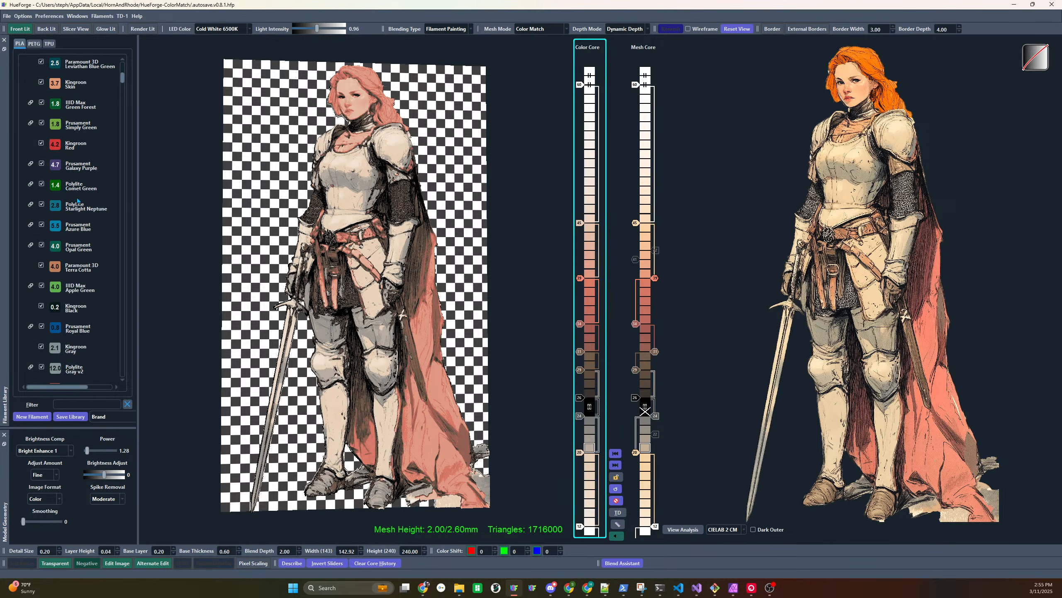
scroll(78, 205, down, 5)
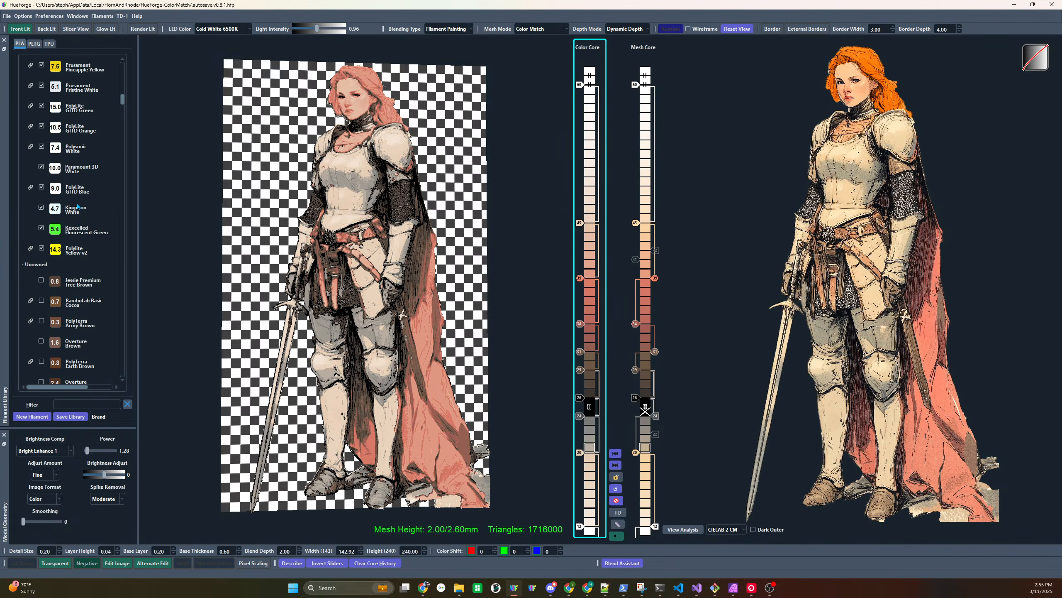
mouse_move(61, 209)
mouse_down()
mouse_move(598, 365)
mouse_move(581, 371)
mouse_up()
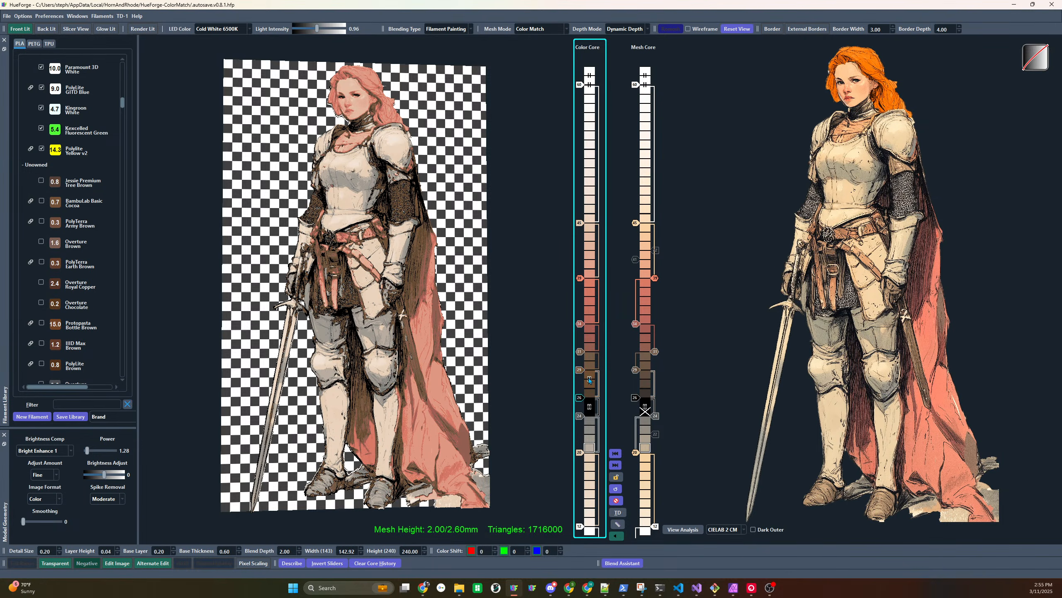
Disable the Color Core's slider at layer 31 and assign Kingroon Red to its slider at layer 34
right_click(582, 355)
scroll(80, 209, up, 6)
scroll(80, 211, up, 5)
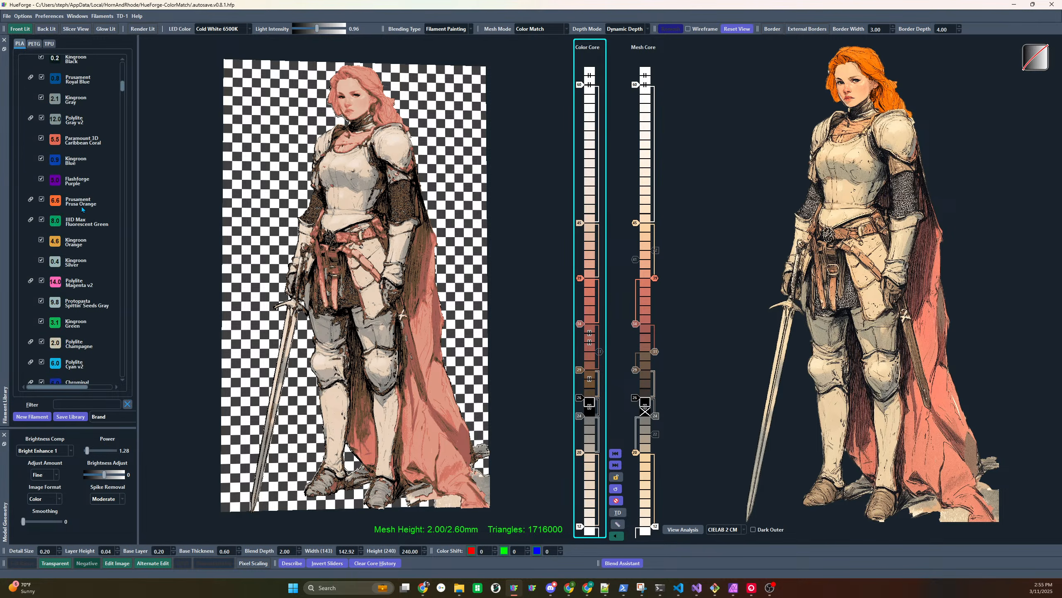
scroll(77, 286, up, 7)
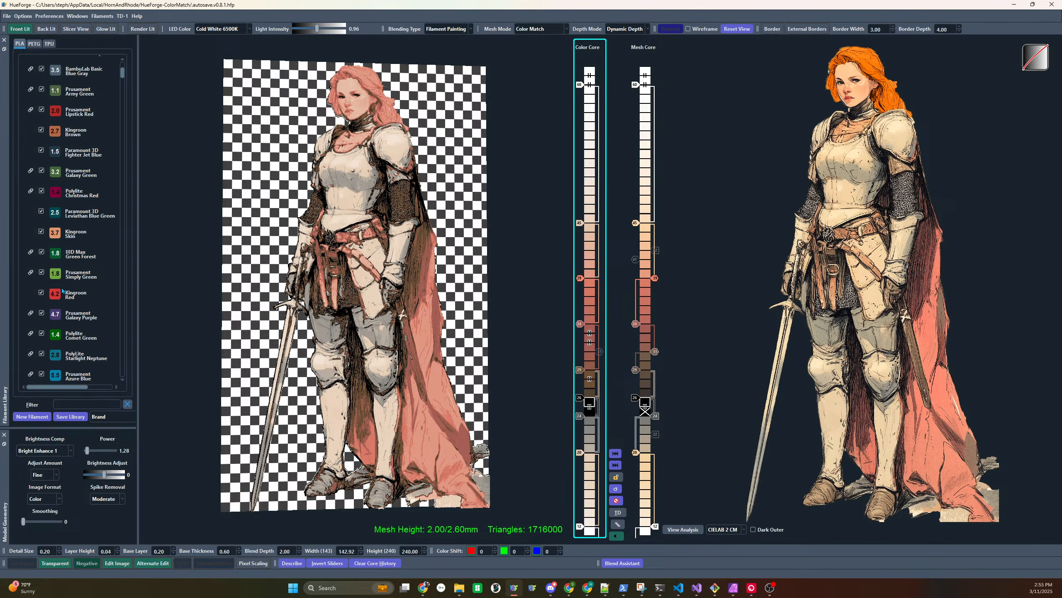
drag(75, 293, 581, 325)
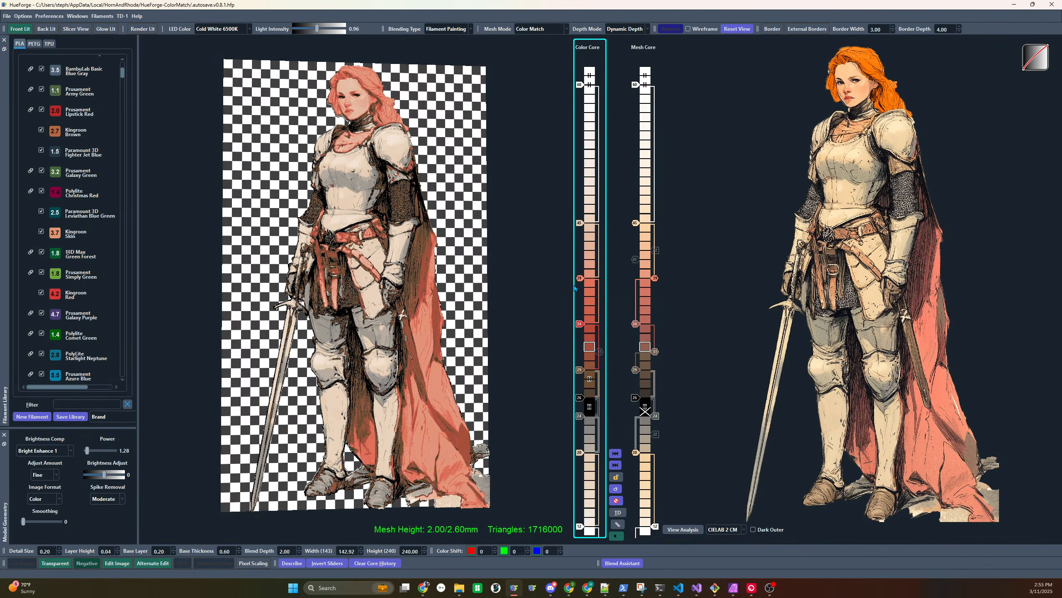
Try black and gray sliders just above the Color Core's black slider and settle on a white slider at layer 28
drag(580, 380, 580, 400)
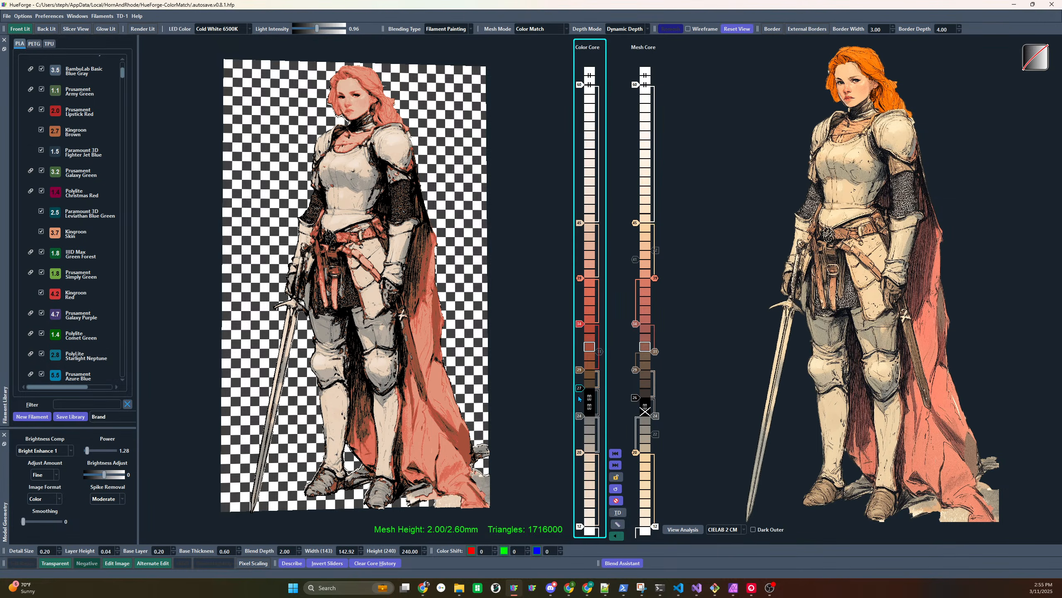
mouse_move(579, 397)
mouse_down()
mouse_move(594, 394)
mouse_move(585, 390)
mouse_up()
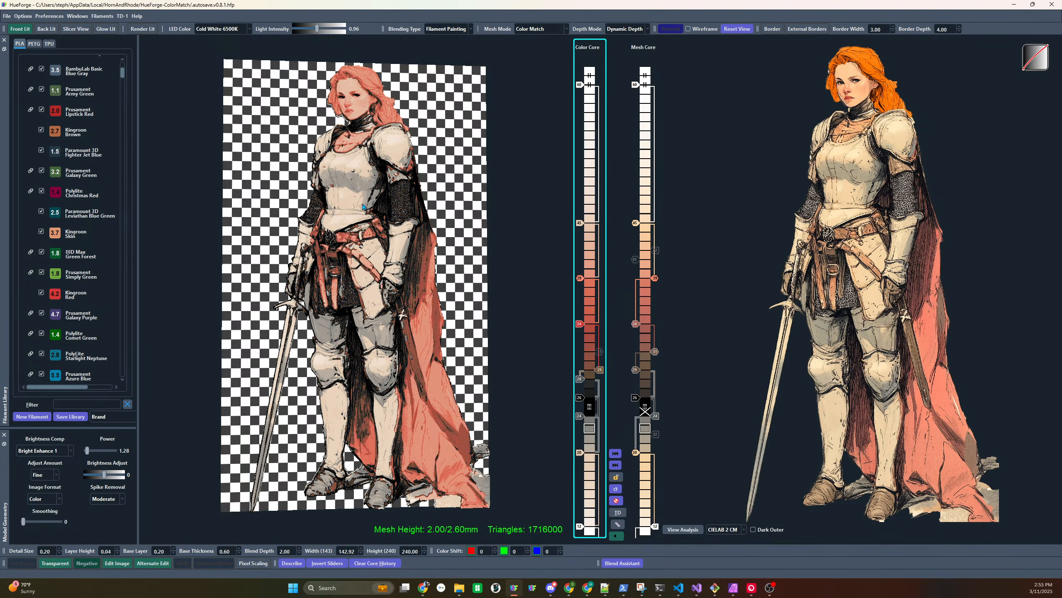
drag(580, 378, 579, 387)
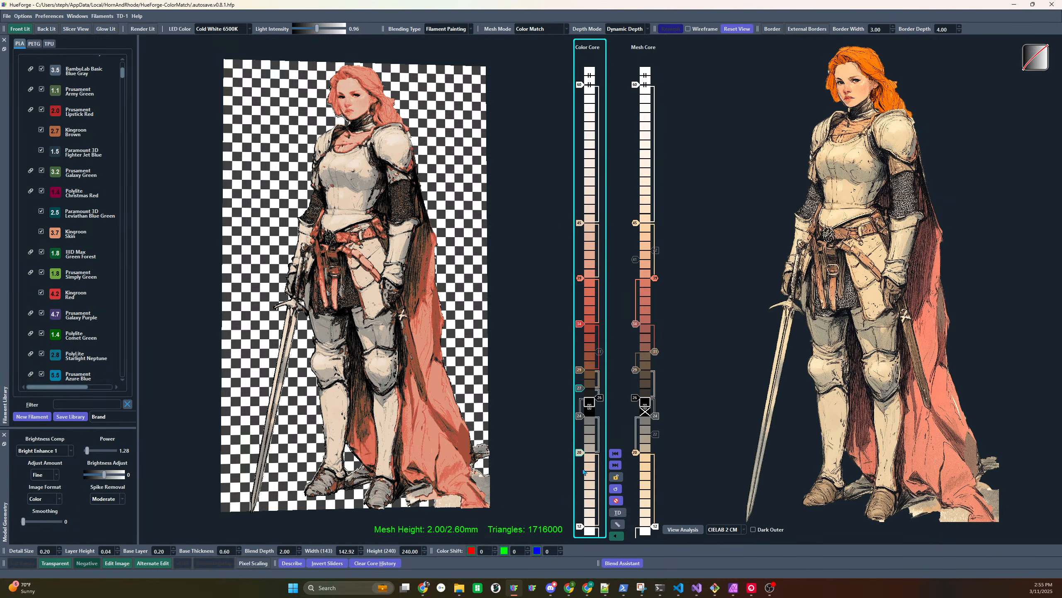
mouse_move(581, 526)
mouse_down()
mouse_move(605, 413)
mouse_move(579, 389)
mouse_up()
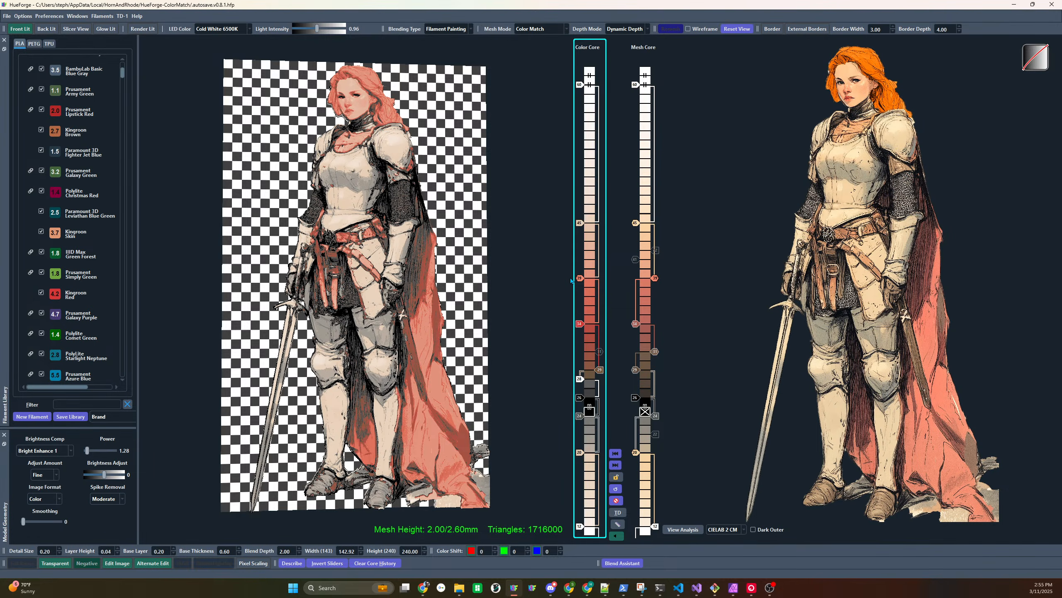
drag(600, 370, 601, 371)
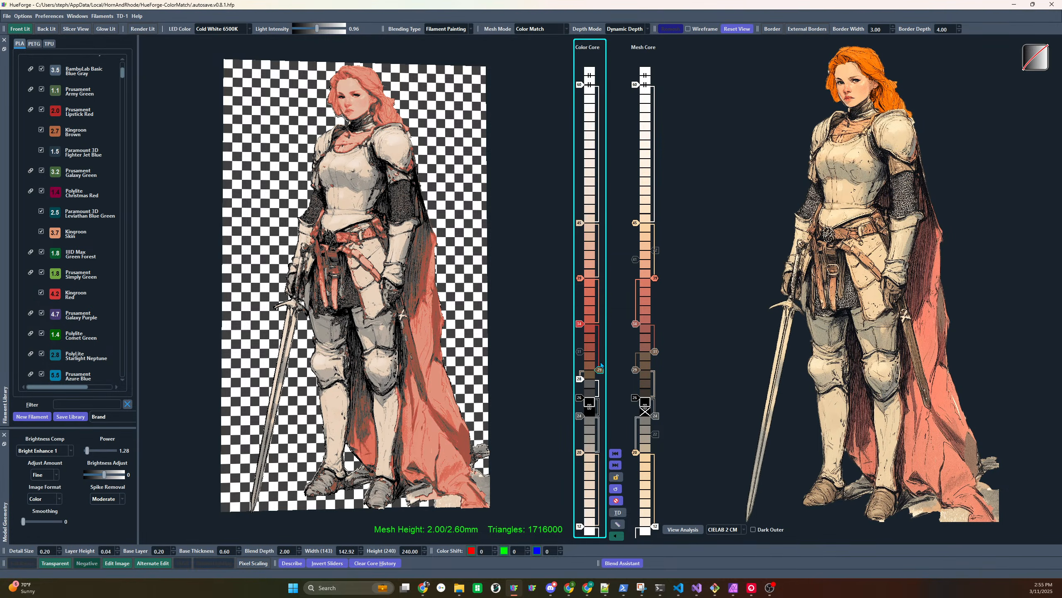
Find the closest filaments for the Color Core's coral slider at layer 39 and assign a stronger coral-red filament to it
right_click(581, 282)
click(615, 322)
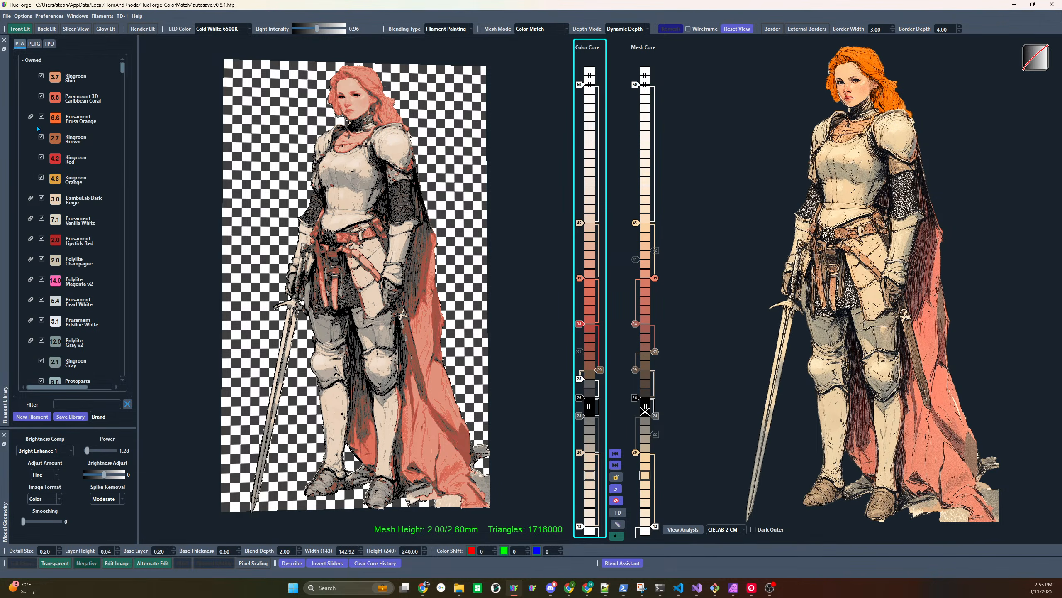
click(579, 278)
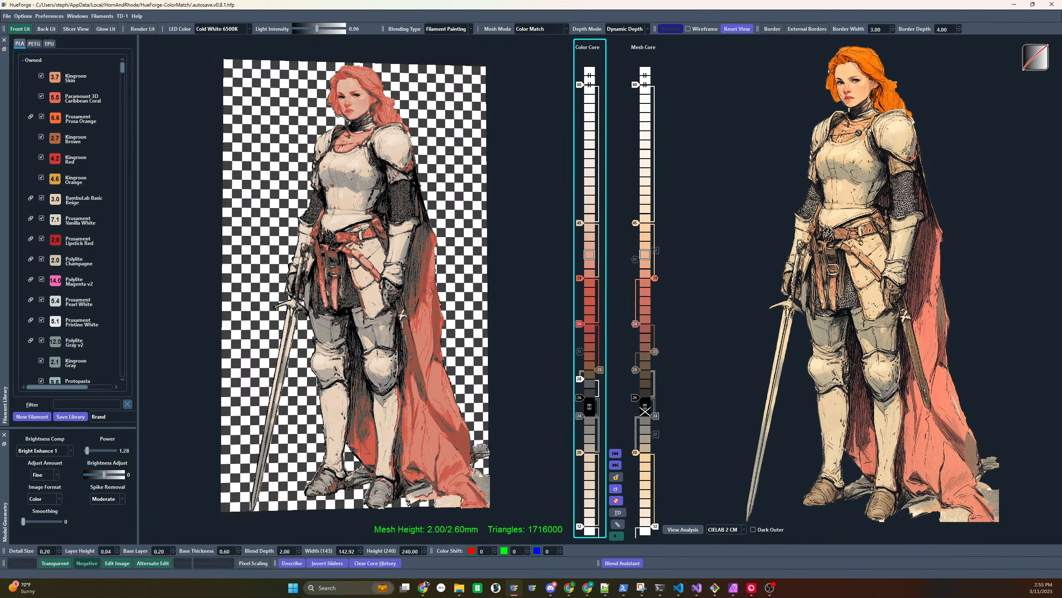
Enable two orange sliders in the Mesh Core and place them at layers 42 and 40
click(645, 255)
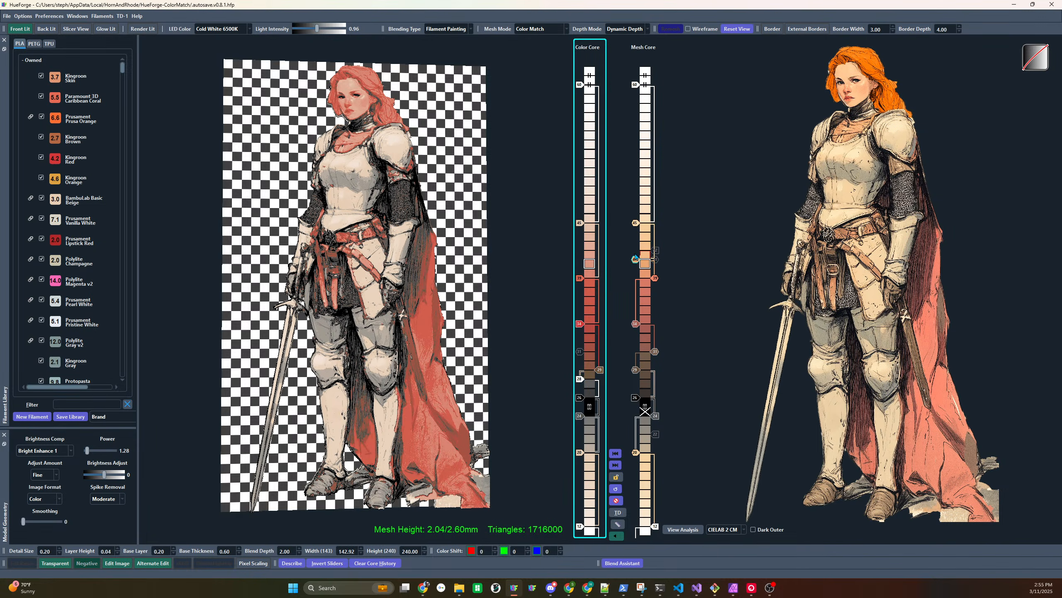
scroll(637, 259, up, 1)
scroll(637, 260, up, 1)
scroll(636, 259, down, 1)
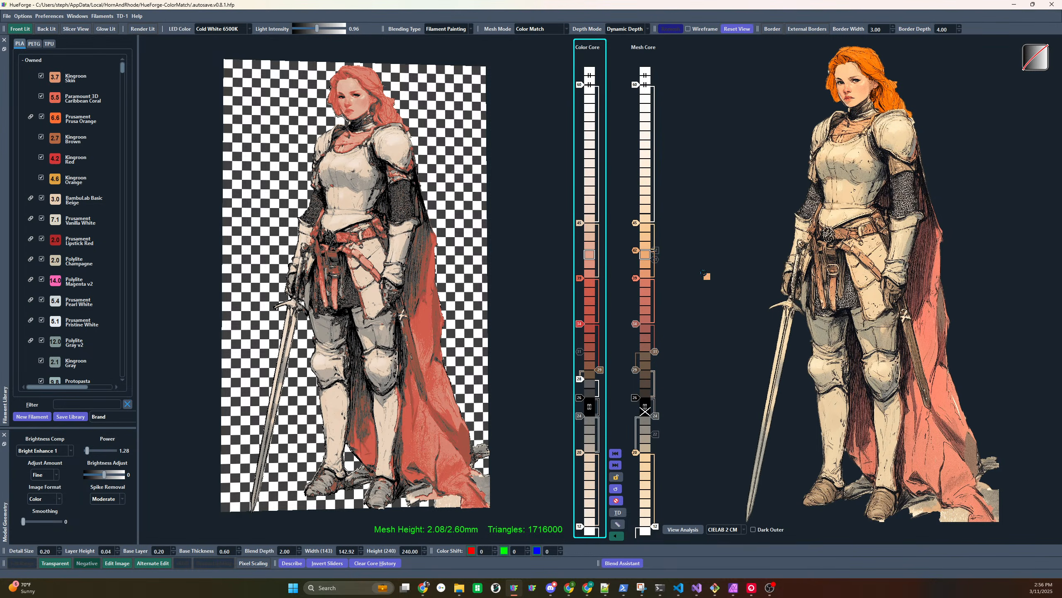
click(653, 264)
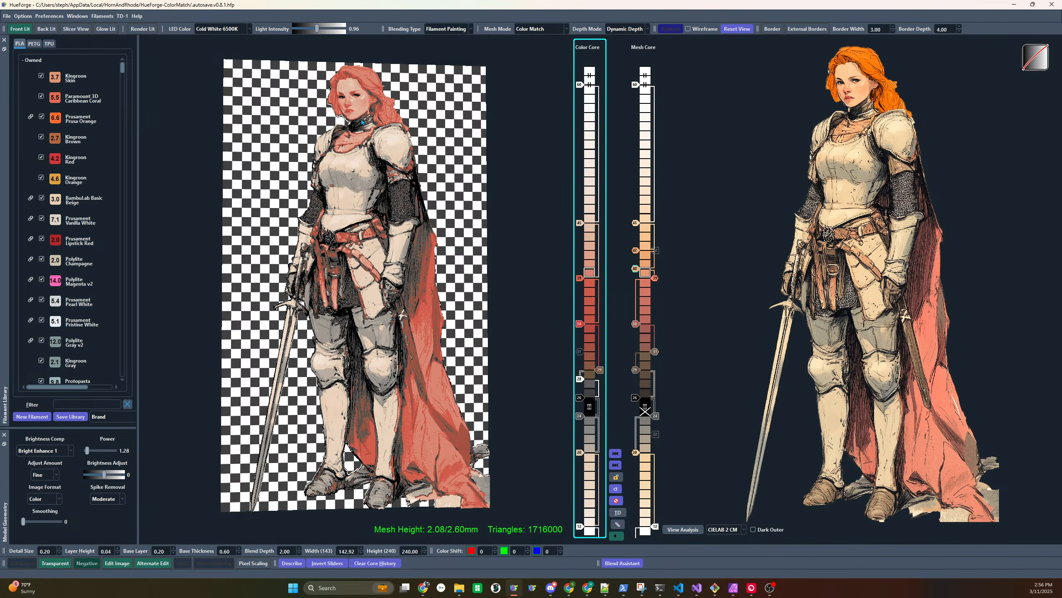
Find the closest filaments for the Mesh Core's orange slider at layer 42 and try Kingroon Skin at layer 41 of the Color Core
click(644, 251)
click(645, 252)
right_click(635, 250)
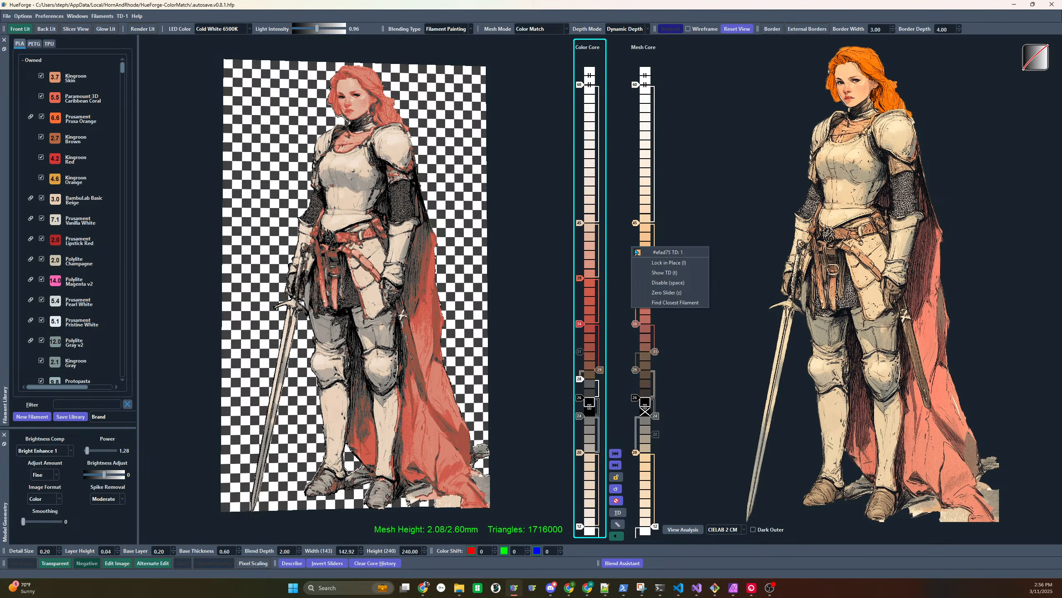
click(678, 304)
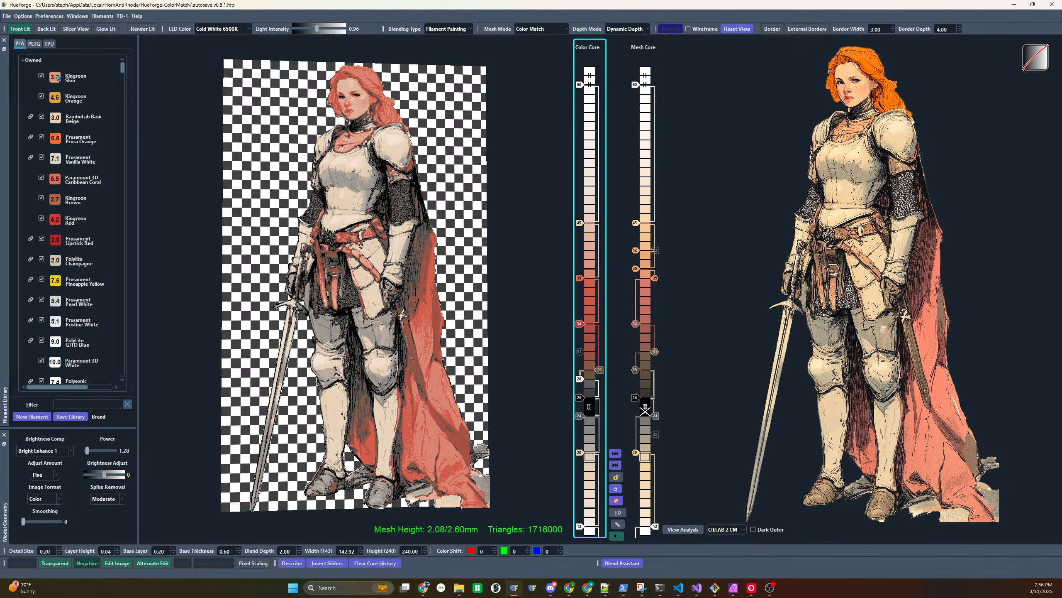
drag(58, 77, 582, 253)
click(588, 253)
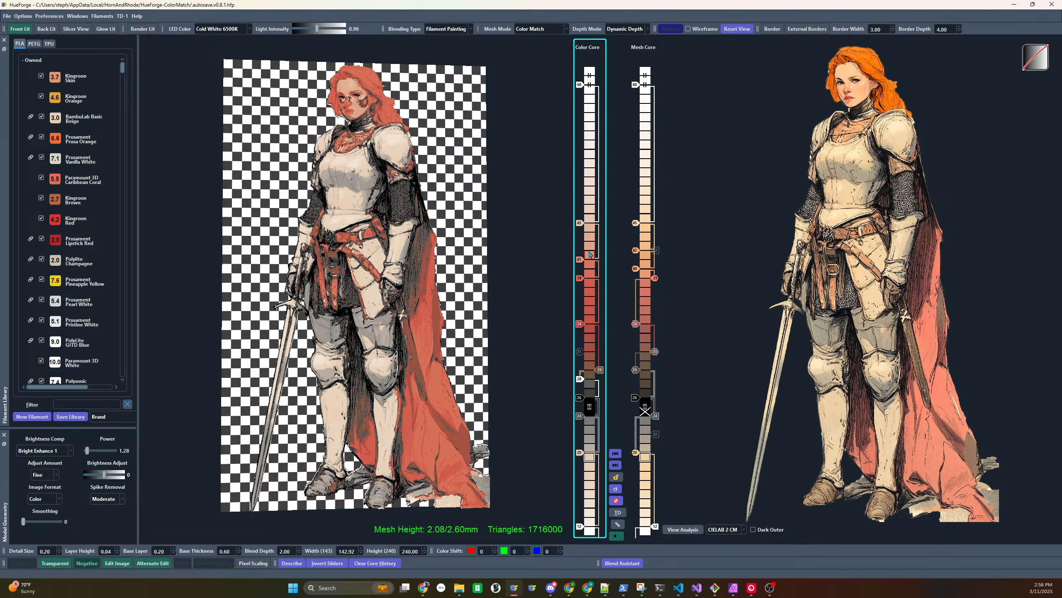
drag(580, 260, 580, 257)
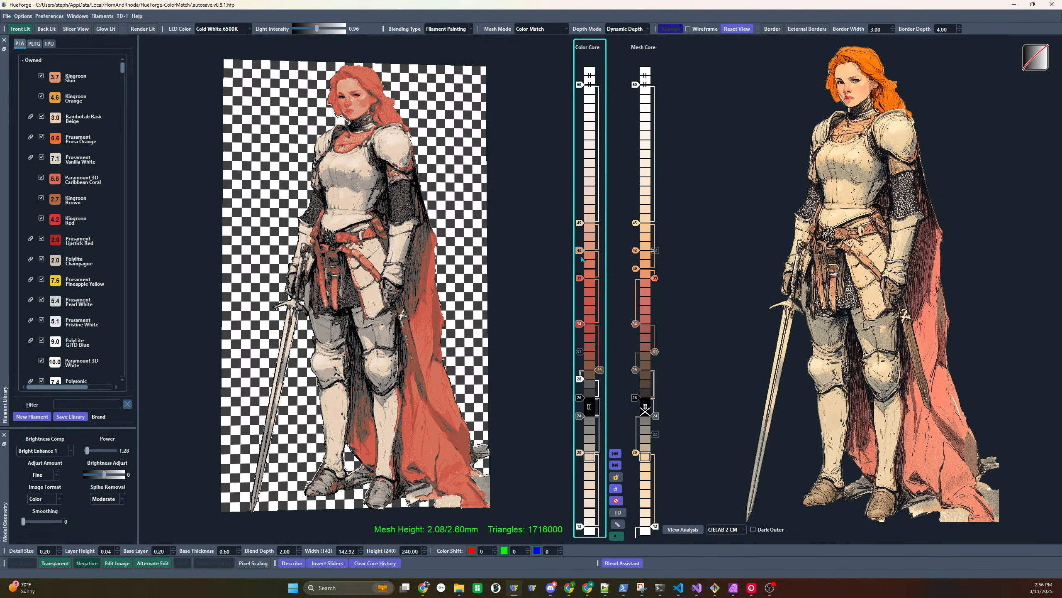
click(584, 251)
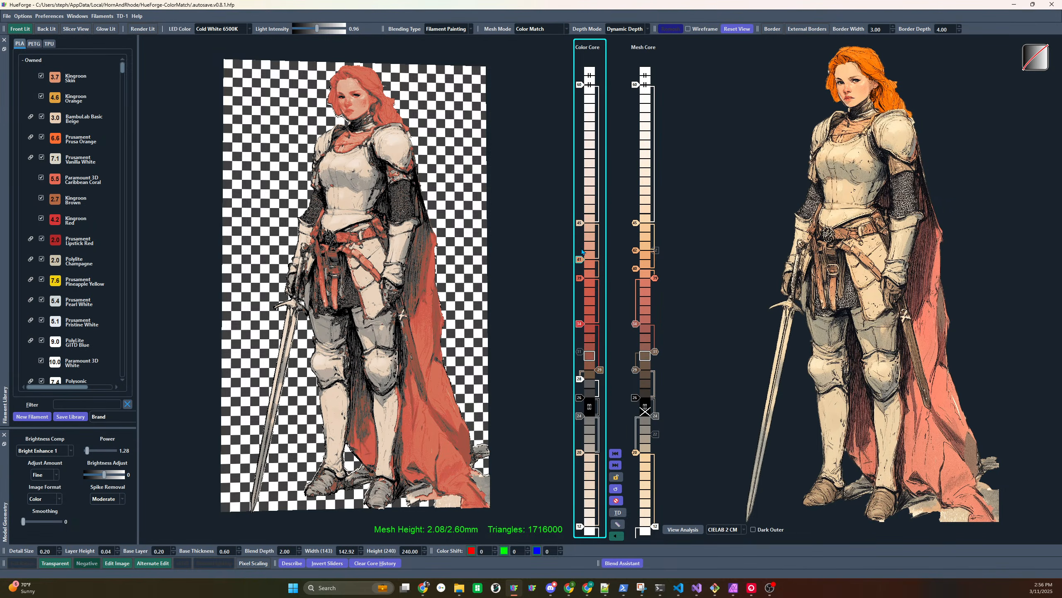
Assign Kingroon Orange to the Color Core's slider at layer 41 and disable it along with the Mesh Core's orange sliders at layers 42 and 40
mouse_move(52, 99)
mouse_down()
mouse_move(572, 252)
mouse_move(580, 263)
mouse_up()
scroll(580, 263, up, 1)
scroll(580, 265, down, 1)
right_click(579, 263)
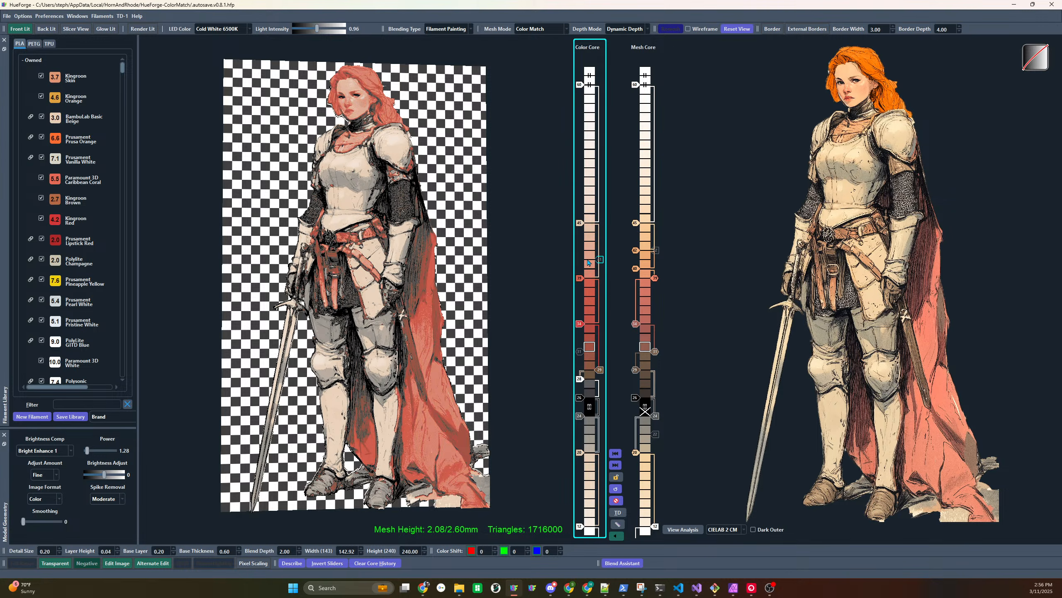
right_click(635, 251)
right_click(635, 270)
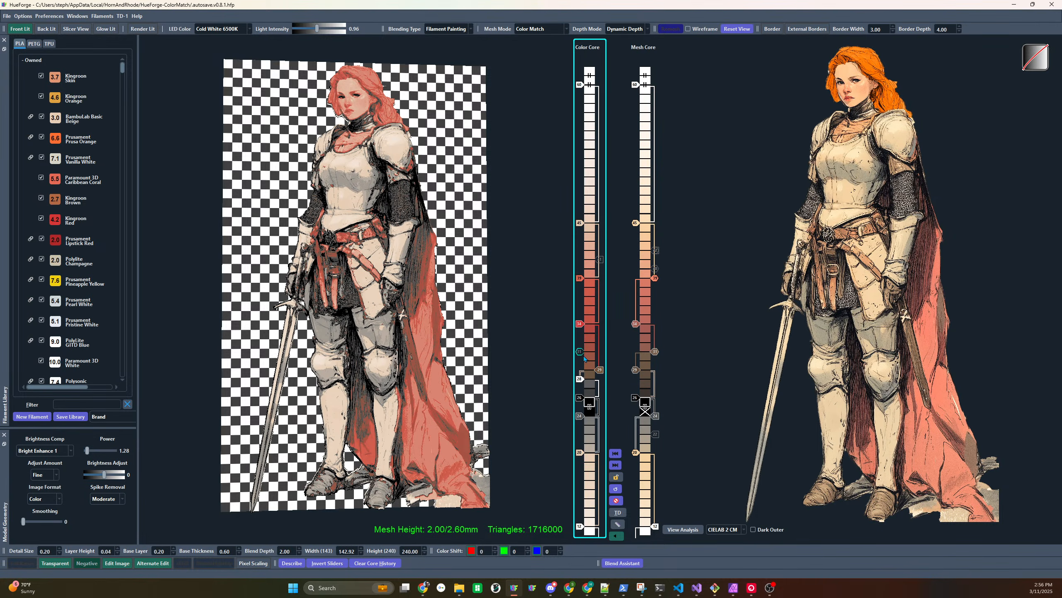
Enable the Mesh Core's orange slider at layer 42 again and move it down to layer 33
click(655, 251)
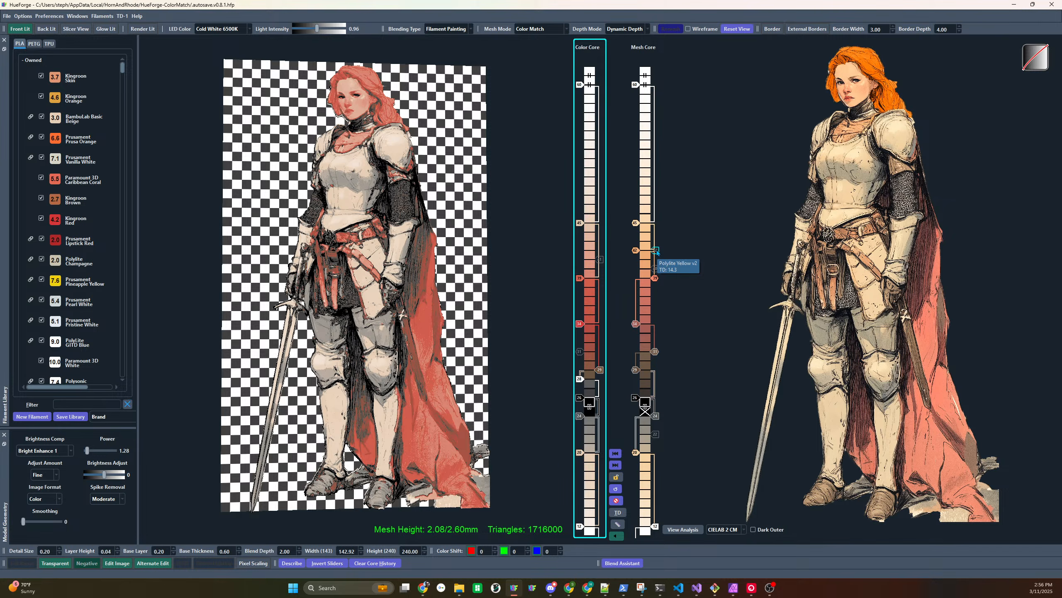
drag(656, 252, 646, 352)
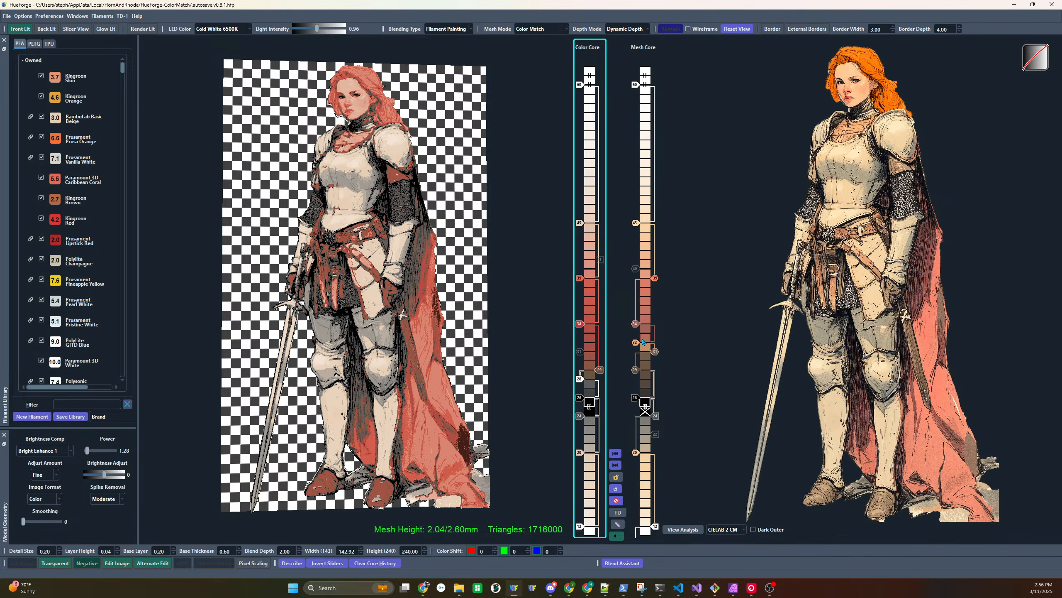
scroll(638, 345, up, 1)
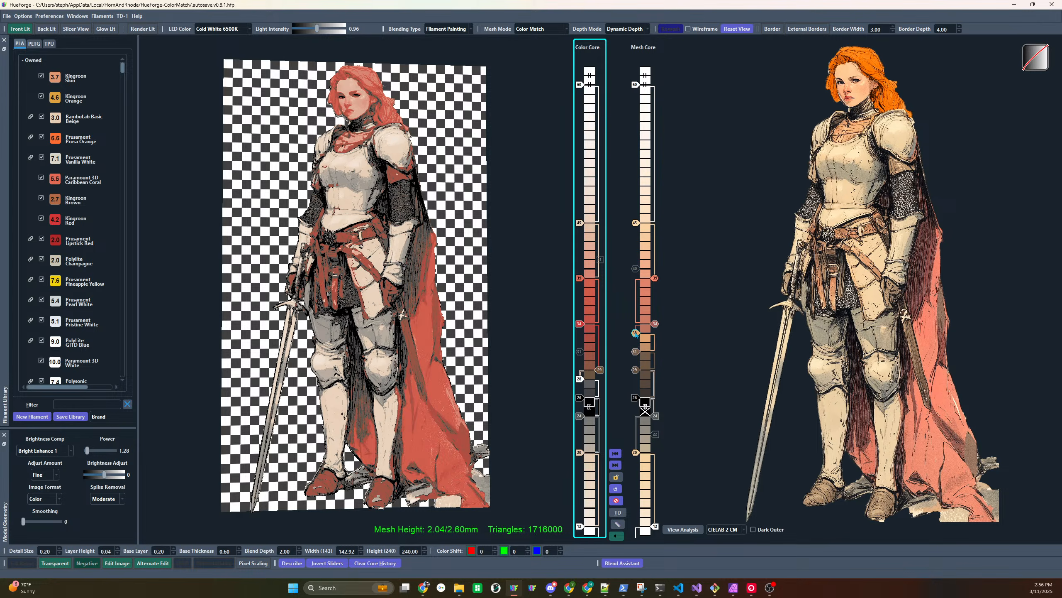
Enable the Color Core's Kingroon Orange slider at layer 32, and shift both cores' stacks from layer 34 up one layer
click(599, 259)
mouse_move(580, 260)
mouse_down()
mouse_move(583, 354)
mouse_move(584, 342)
mouse_up()
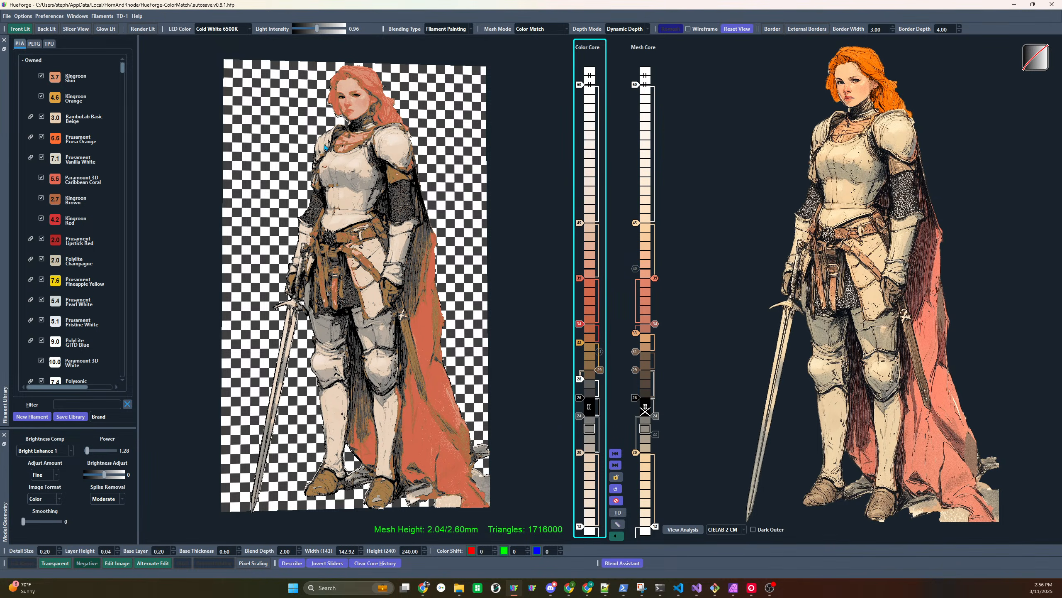
shift+drag(579, 323, 580, 314)
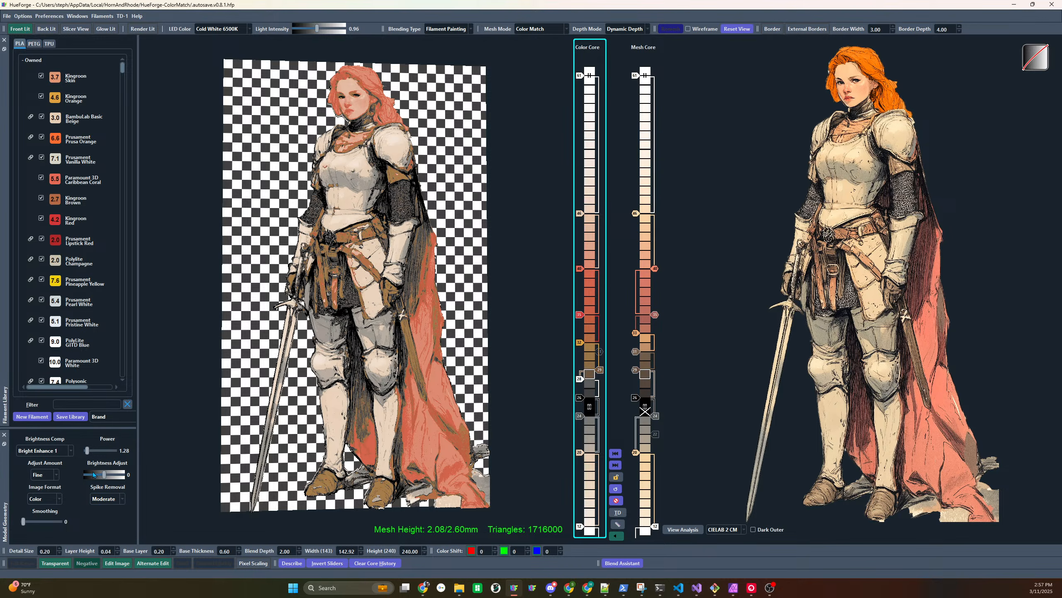
Filter the filament library for IIID Max Tan and assign it to the Color Core's cream slider at layer 20
text(iidma)
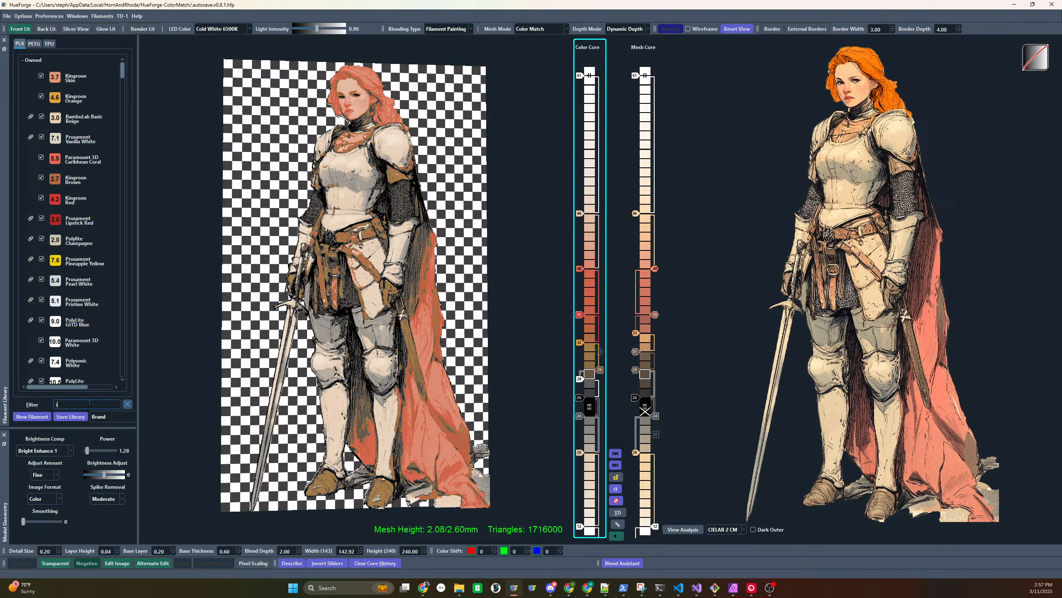
key(BackSpace)
key(BackSpace)
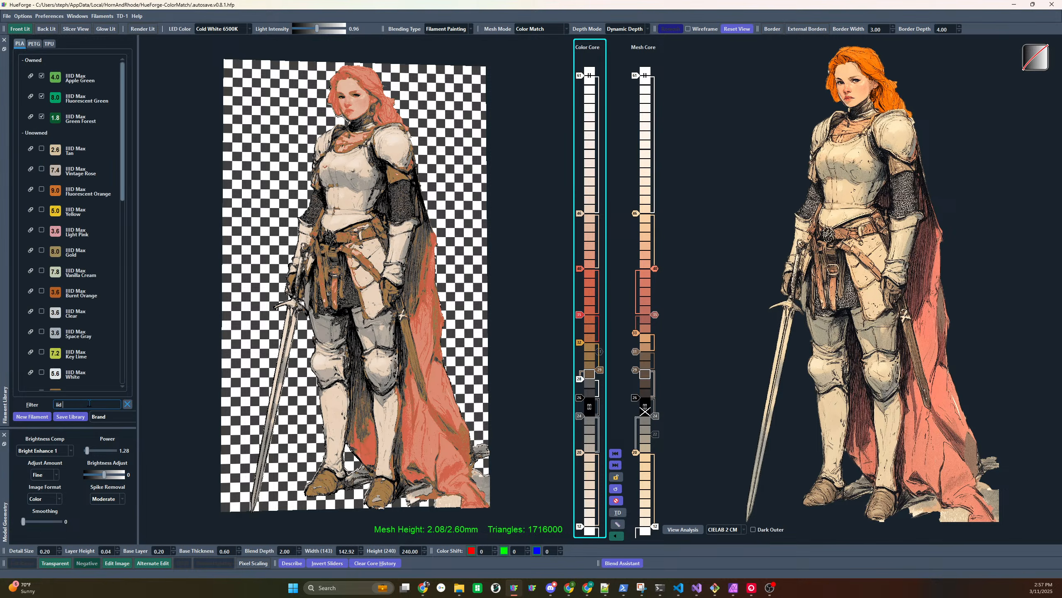
text(max tan)
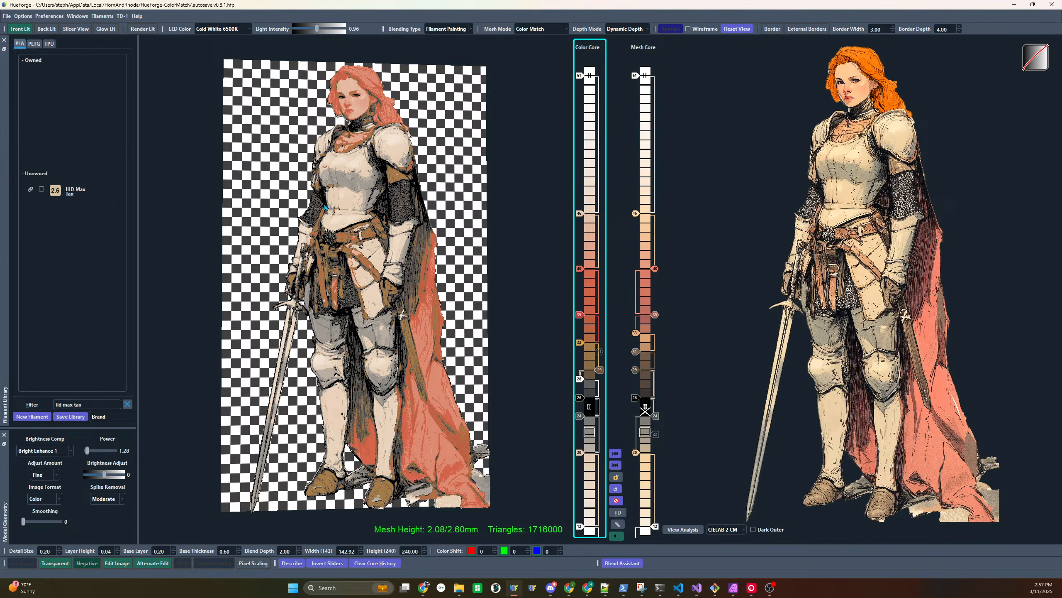
mouse_move(55, 190)
mouse_down()
mouse_move(624, 460)
mouse_move(575, 460)
mouse_move(585, 459)
mouse_up()
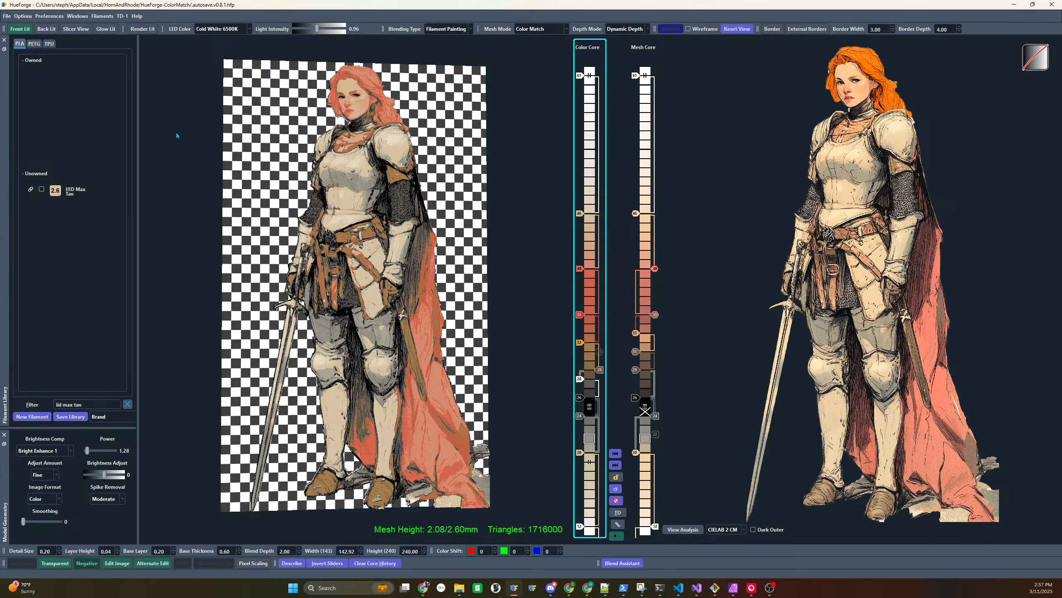
Check the filament type options and clear the search filter of the filament library
click(102, 16)
mouse_move(118, 28)
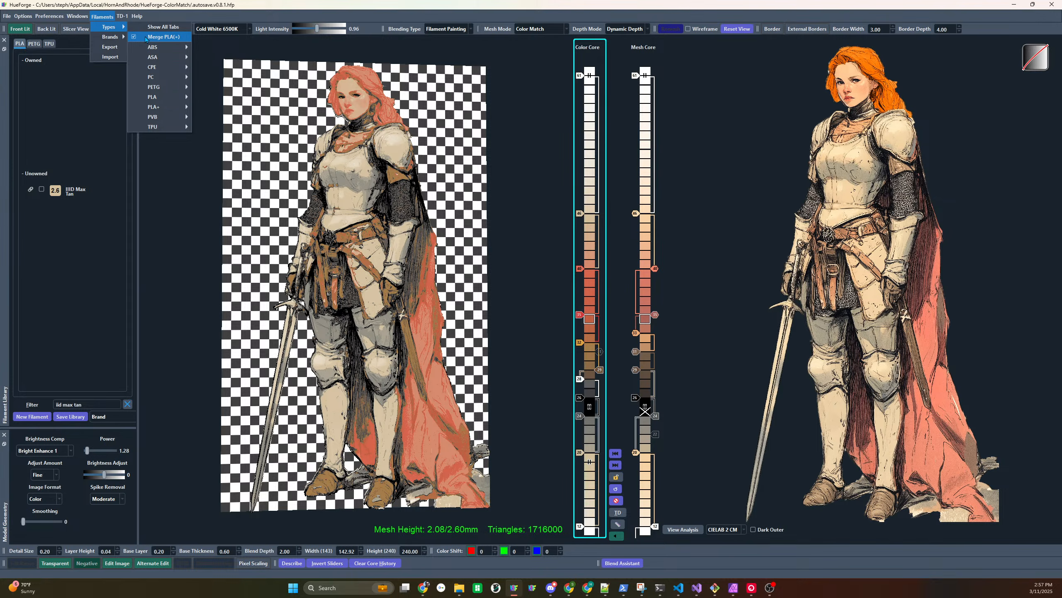
click(129, 405)
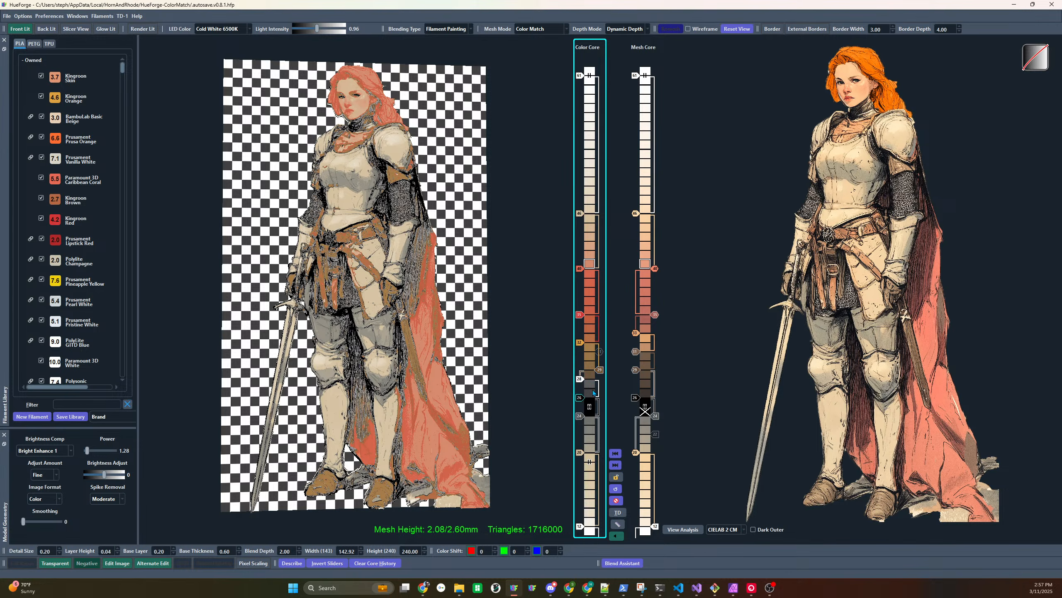
Try the Color Core's black slider at layer 27 and return it to layer 26
click(583, 376)
click(582, 374)
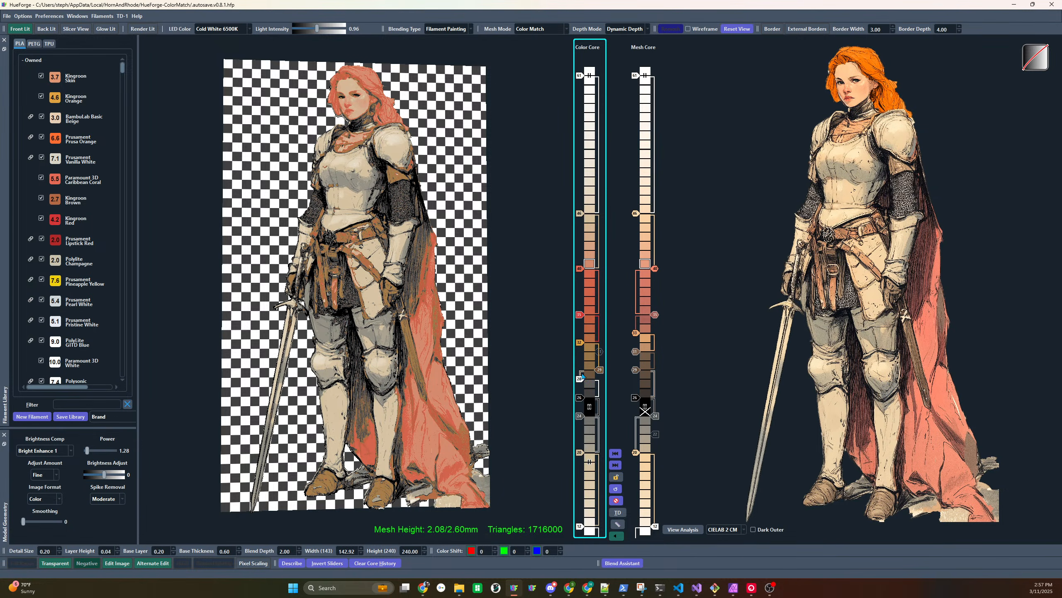
scroll(580, 397, up, 1)
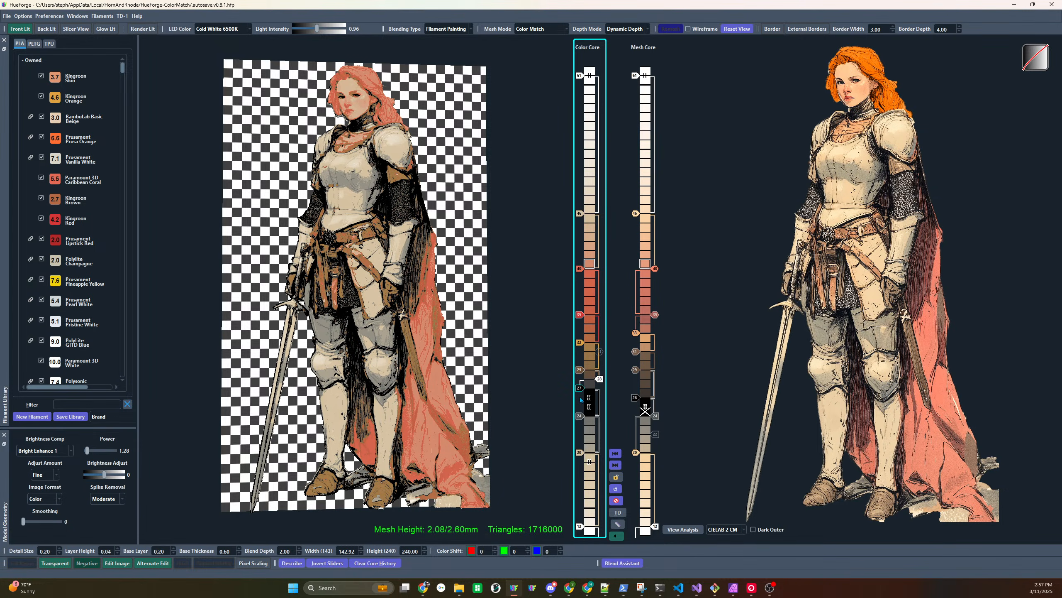
scroll(581, 400, down, 1)
scroll(581, 400, up, 1)
scroll(581, 399, down, 1)
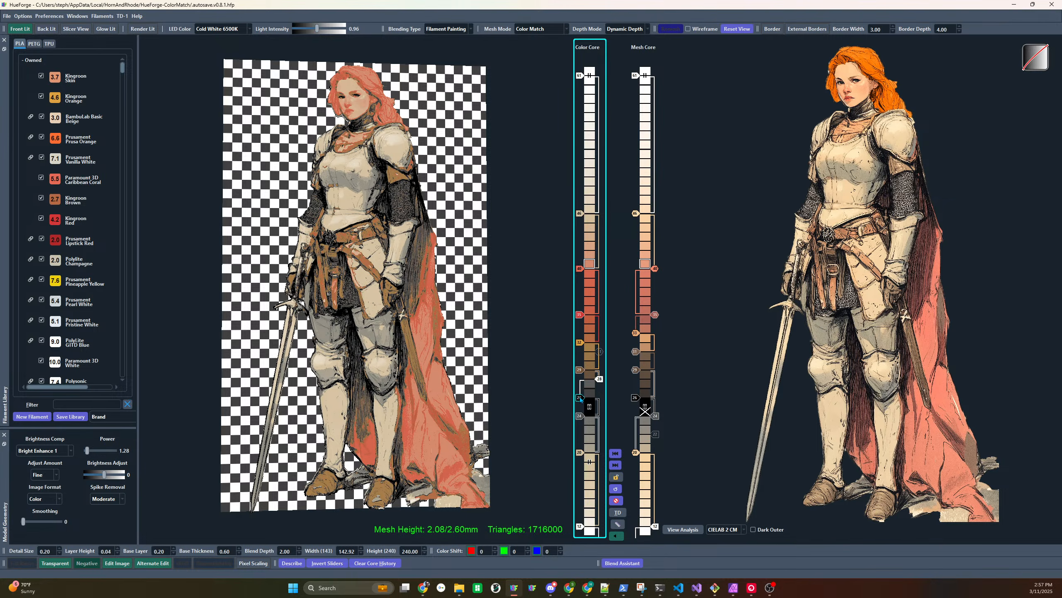
scroll(580, 399, up, 1)
scroll(581, 399, down, 1)
Inspect the small tan patch on the source image's breastplate and move the Mesh Core's orange slider from layer 33 down to layer 21
click(647, 380)
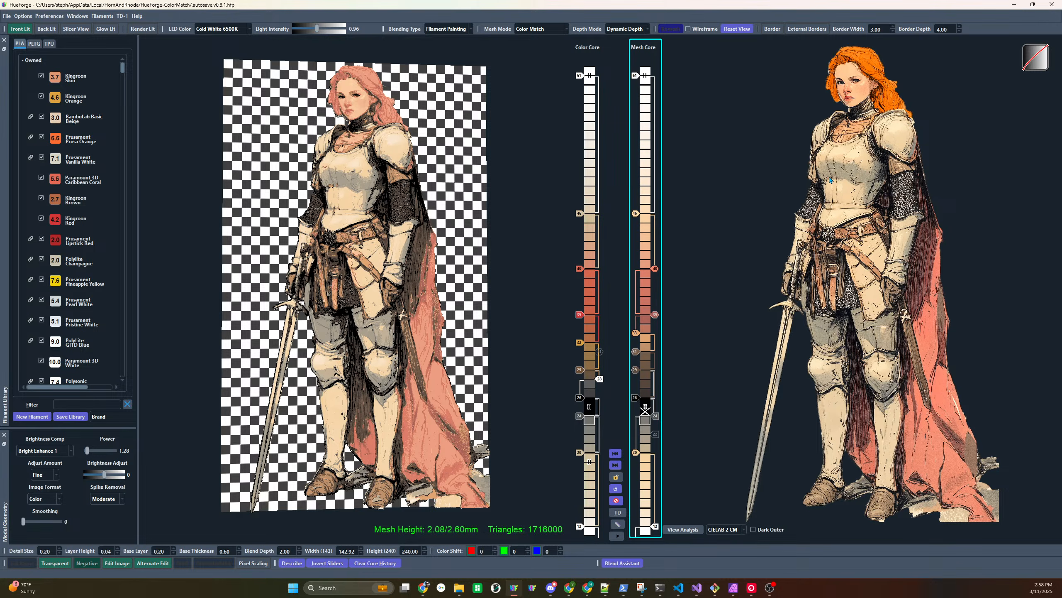
mouse_move(831, 179)
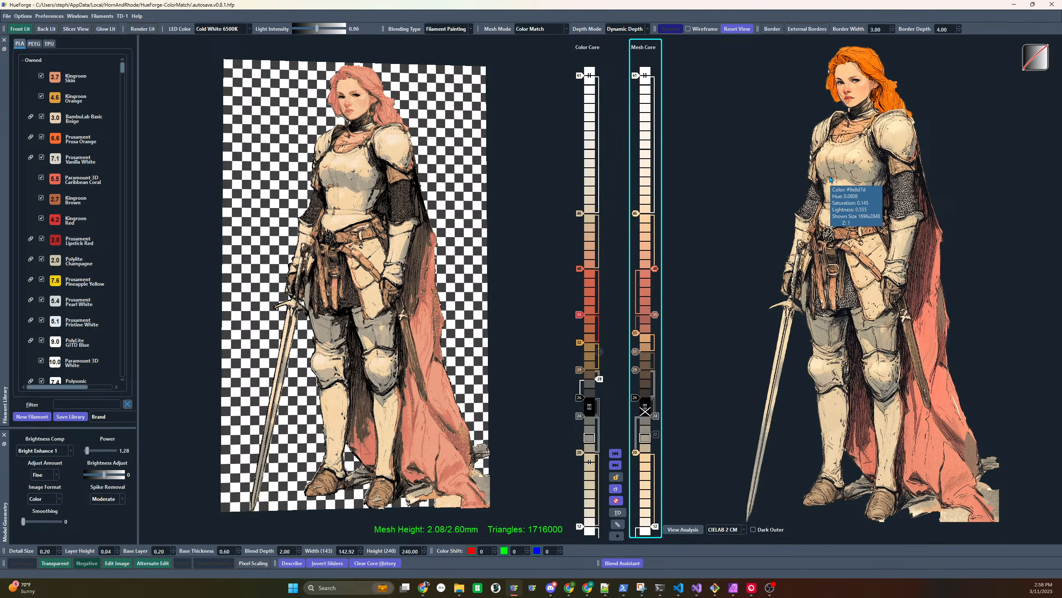
scroll(830, 178, up, 5)
drag(830, 178, 841, 283)
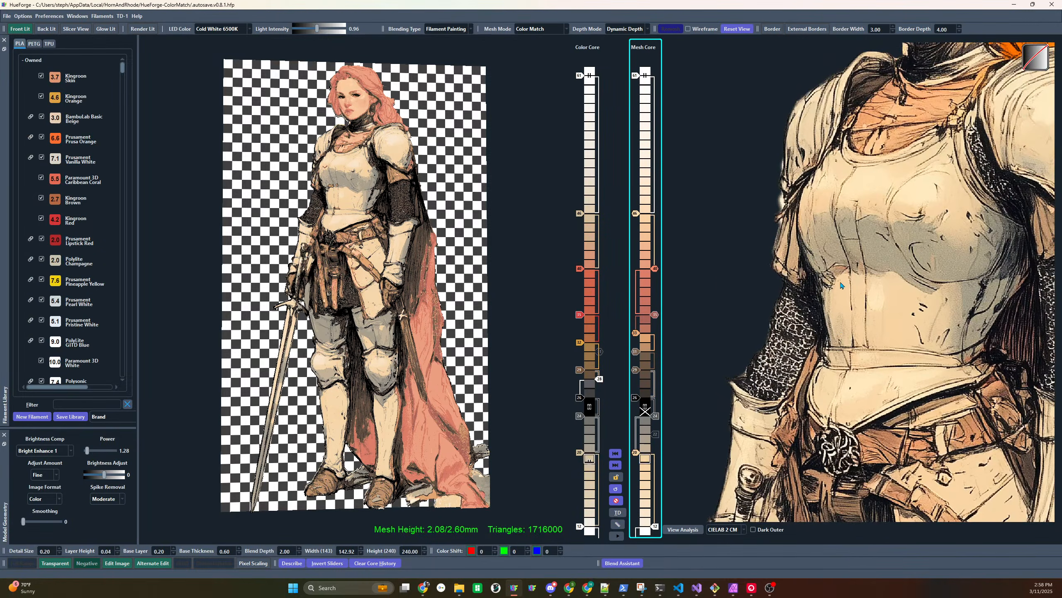
mouse_move(841, 271)
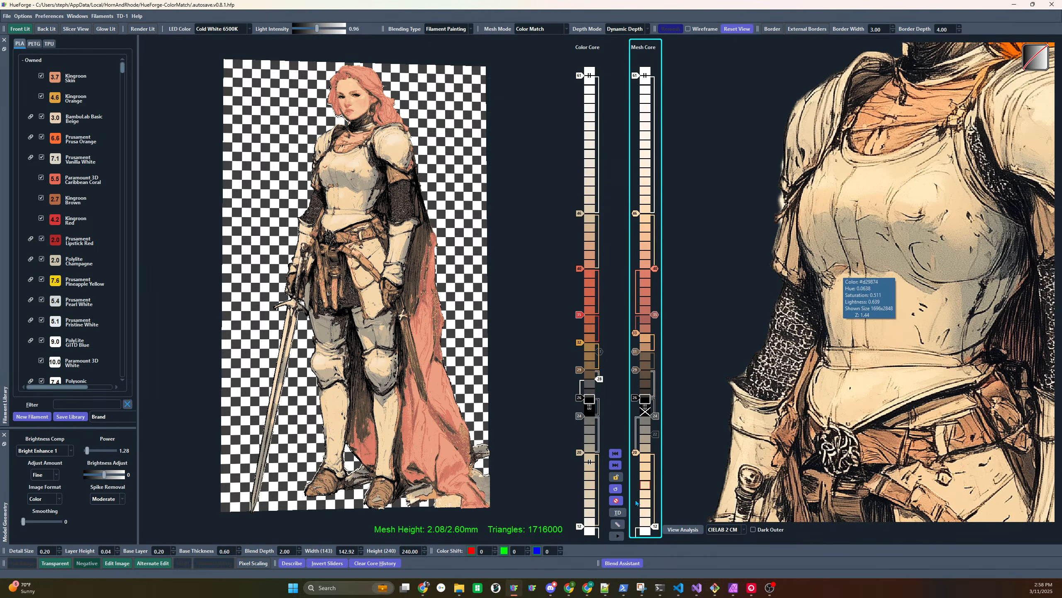
mouse_move(636, 333)
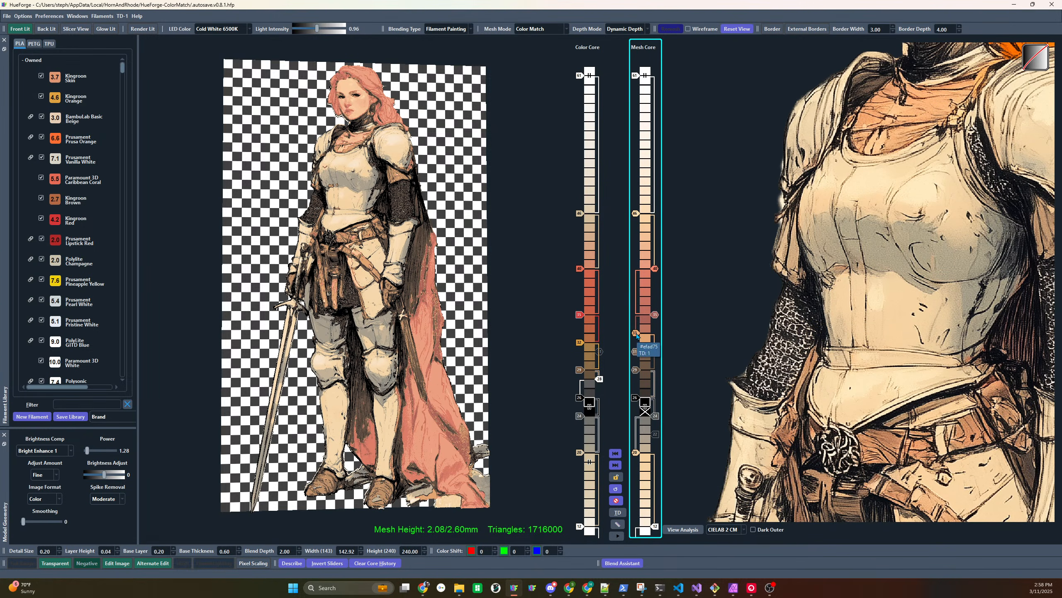
drag(637, 334, 638, 450)
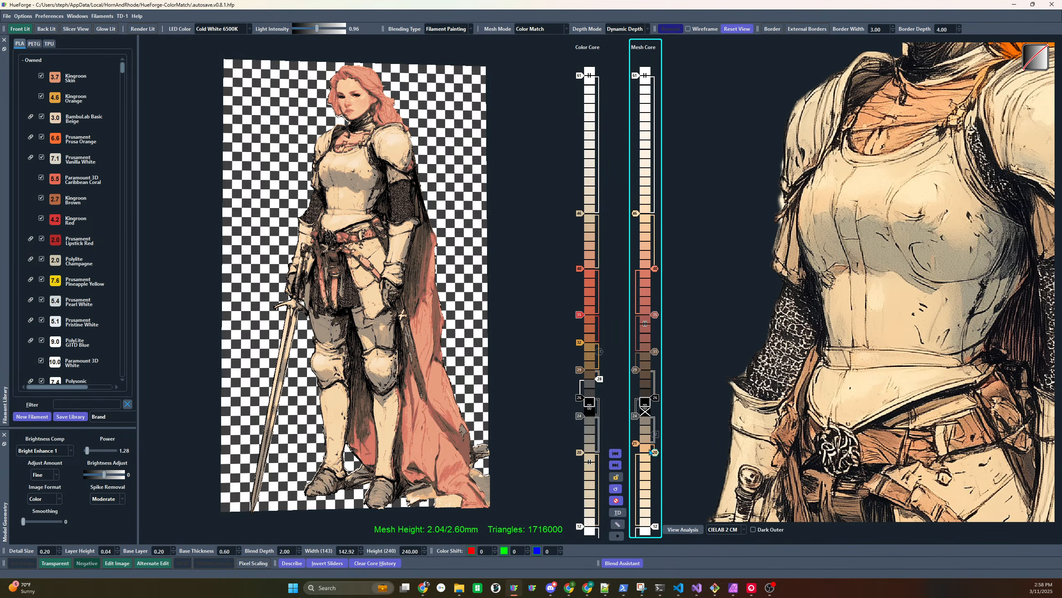
Lower the Mesh Core's cream slider to layer 19 and return the orange slider to layer 33
scroll(652, 452, down, 1)
scroll(639, 445, down, 1)
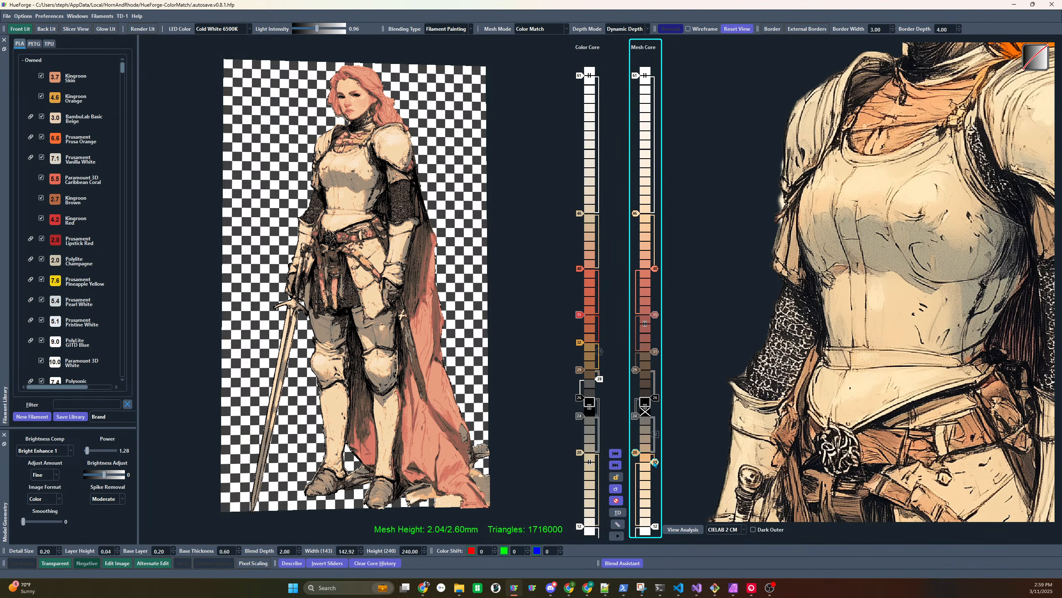
scroll(653, 462, down, 1)
scroll(653, 462, up, 1)
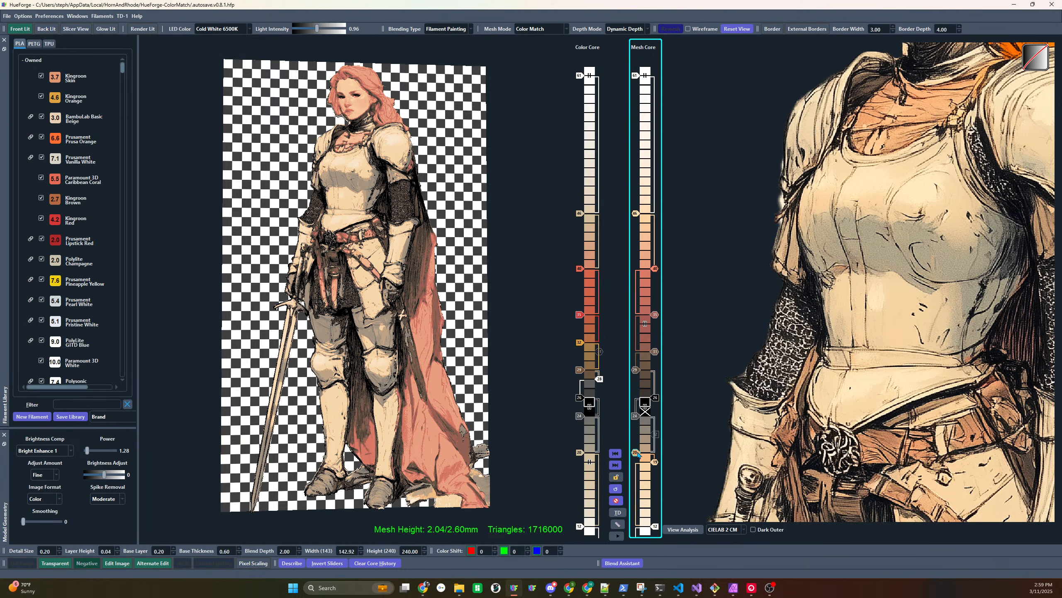
scroll(638, 451, up, 1)
drag(638, 452, 646, 333)
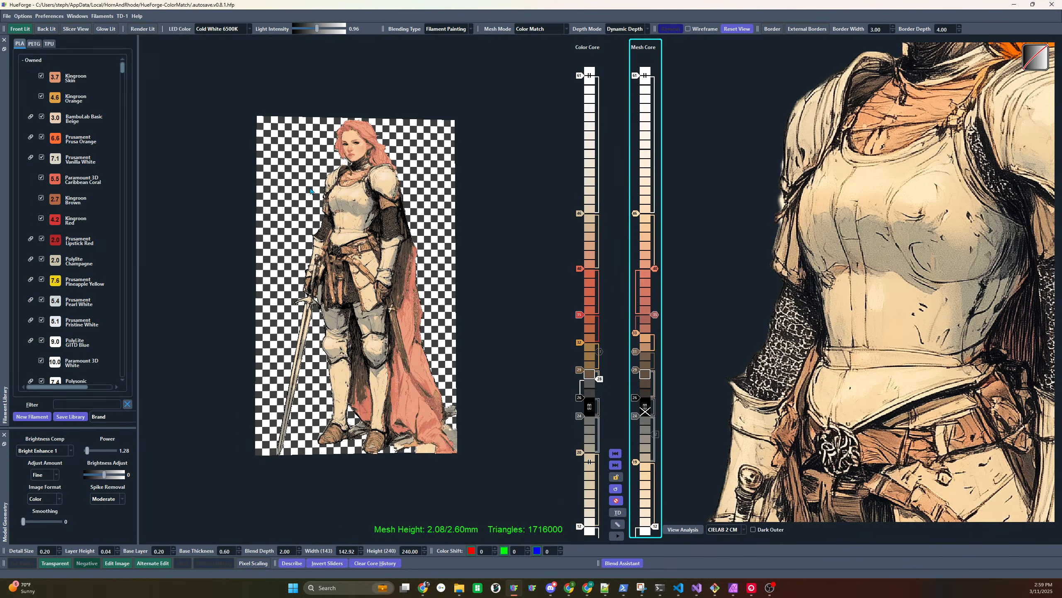
Examine the breastplate in the model preview and disable the Mesh Core layer just above the slider at layer 31
scroll(319, 178, up, 5)
drag(318, 177, 389, 343)
scroll(326, 130, down, 5)
scroll(401, 387, up, 5)
drag(403, 387, 408, 293)
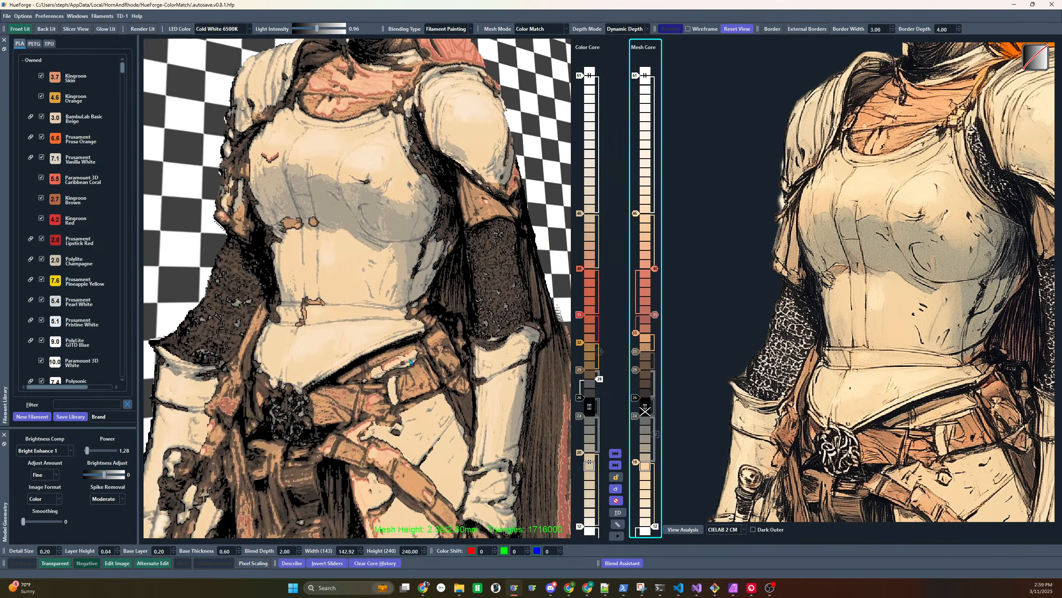
scroll(407, 293, up, 2)
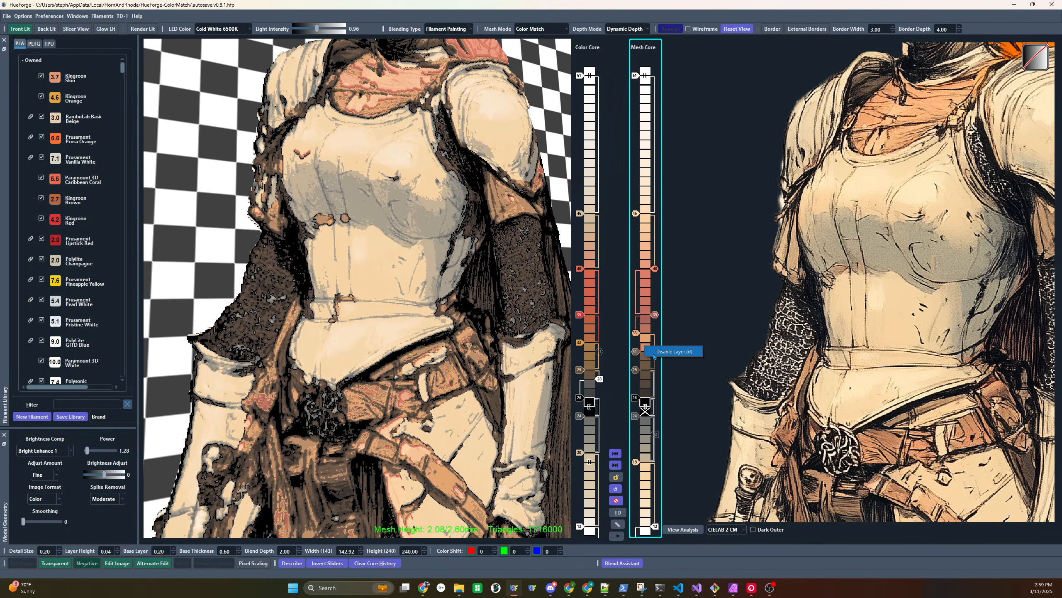
click(645, 347)
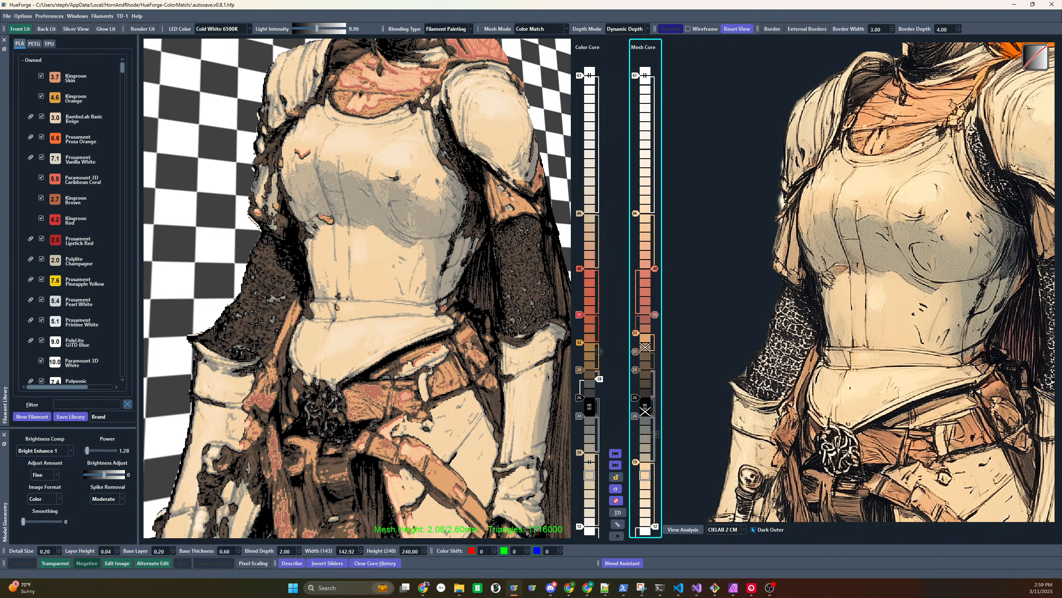
Try the CIELAB CM colour matching method and switch back to CIELAB 2 CM
click(728, 529)
click(737, 549)
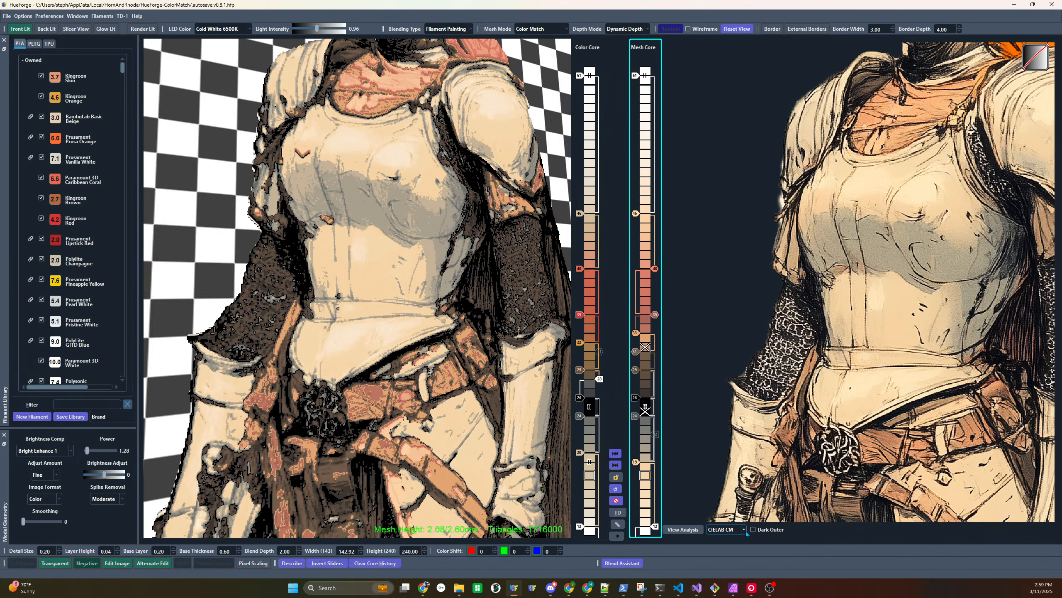
click(744, 529)
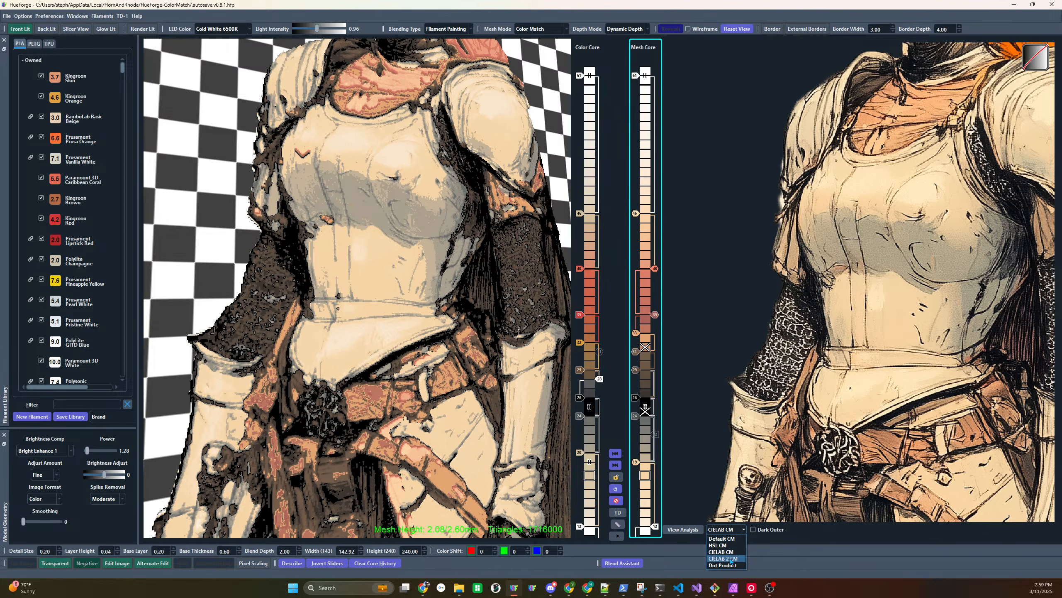
click(732, 558)
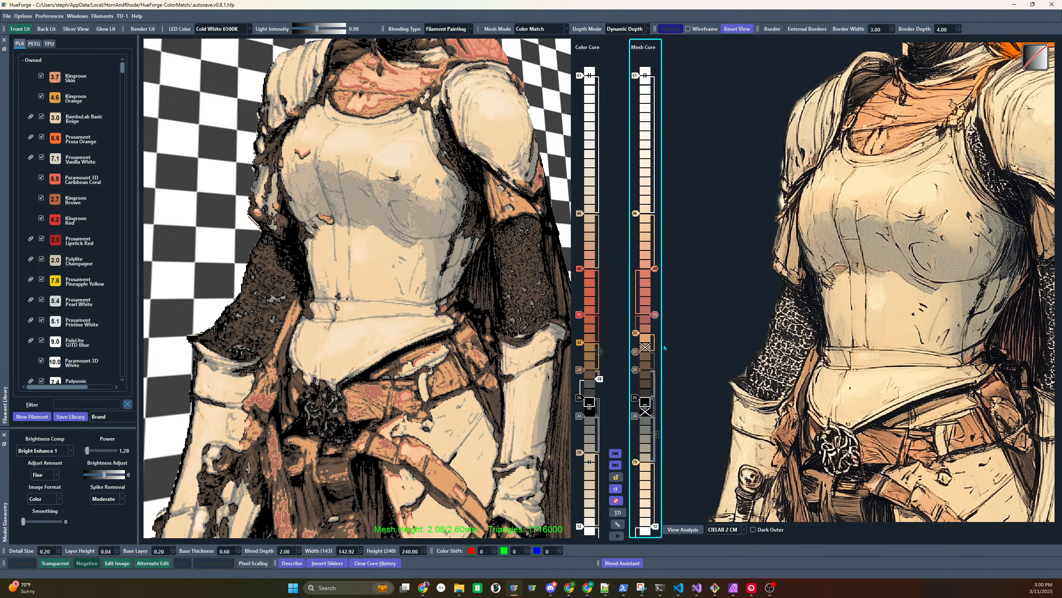
Try disabling another Mesh Core layer just below the orange slider at layer 33, and enable both disabled orange layers again
click(647, 338)
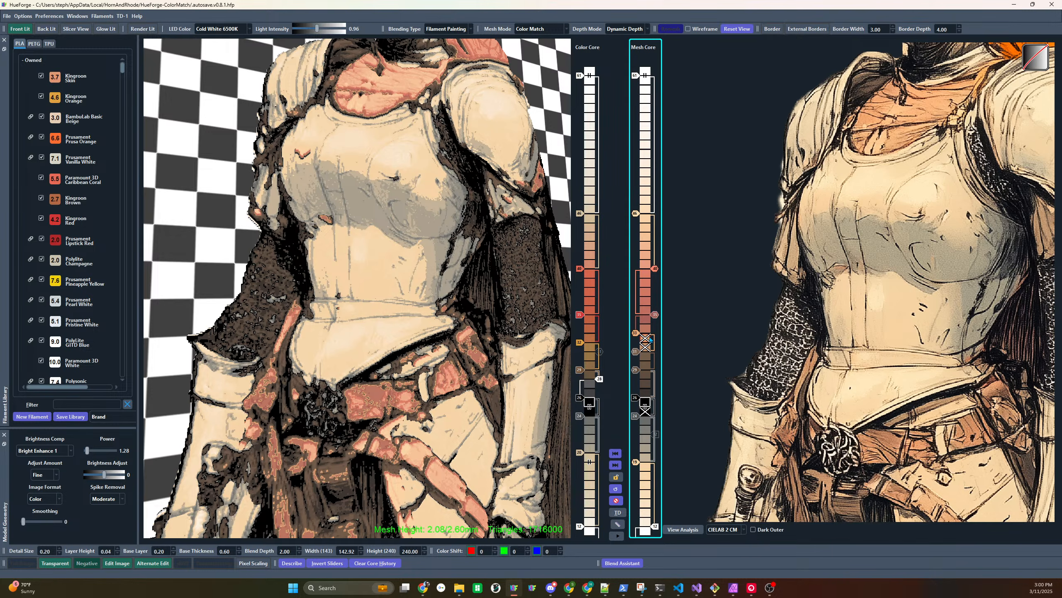
click(648, 340)
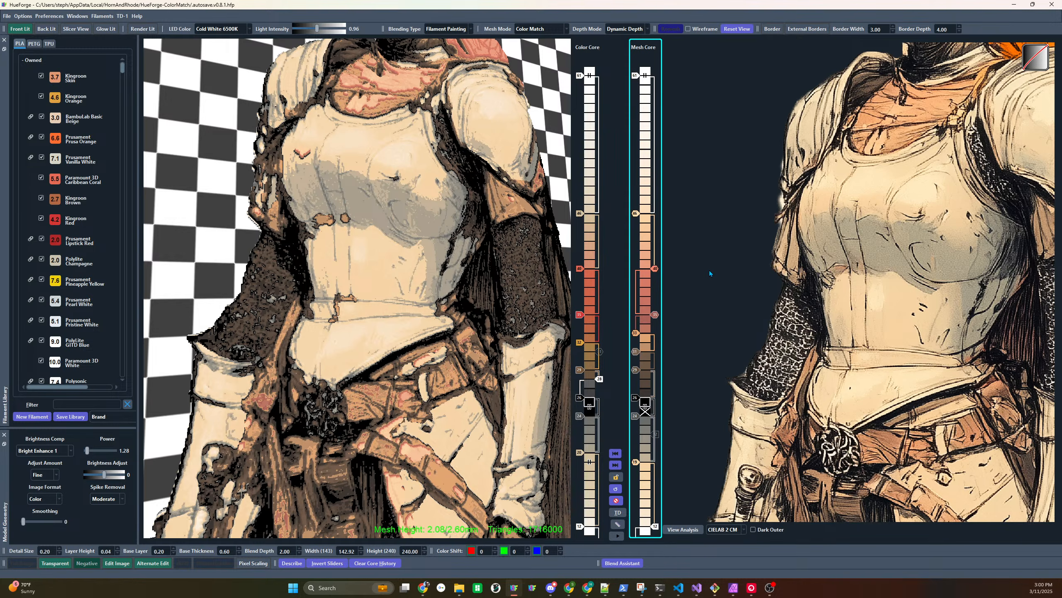
Try the Mesh Core's orange slider at layer 20 and cream slider at layer 17, with an extra slider between them
mouse_move(636, 332)
mouse_down()
mouse_move(636, 453)
mouse_move(652, 480)
mouse_up()
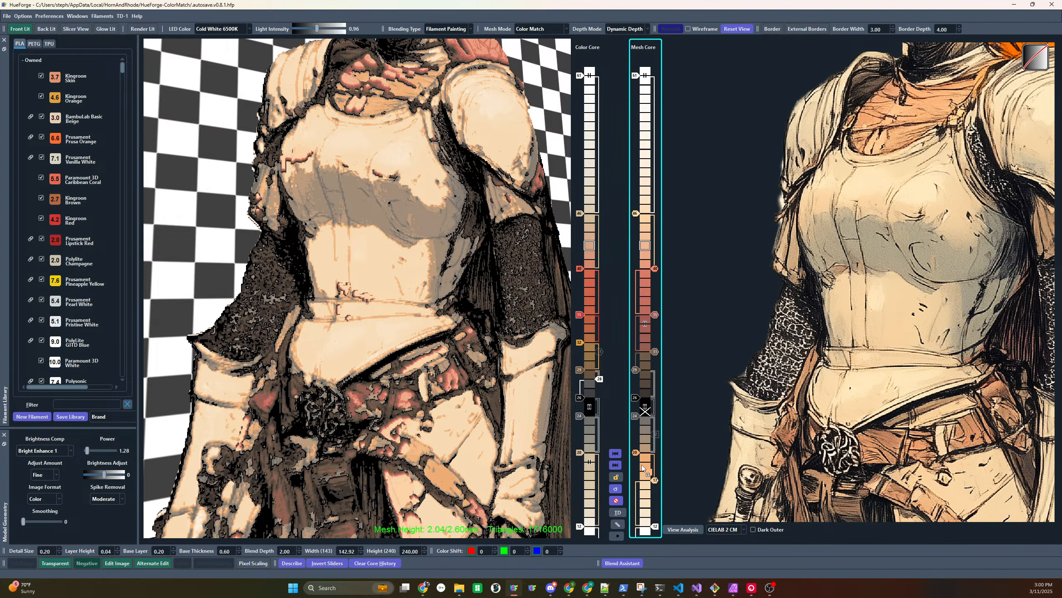
mouse_move(646, 459)
mouse_down()
mouse_move(642, 479)
mouse_move(656, 455)
mouse_up()
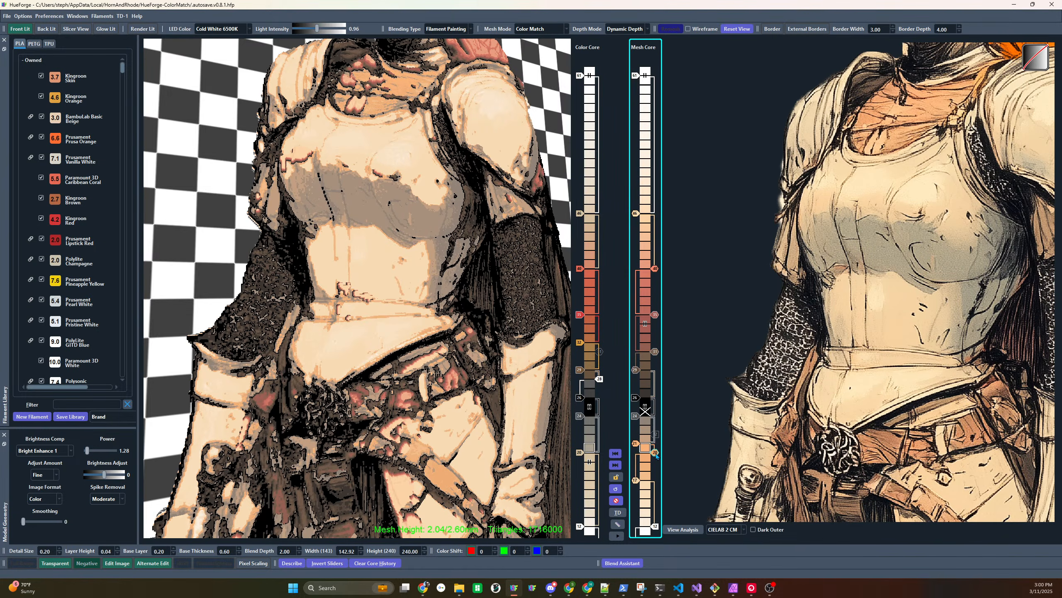
key(ctrl+z)
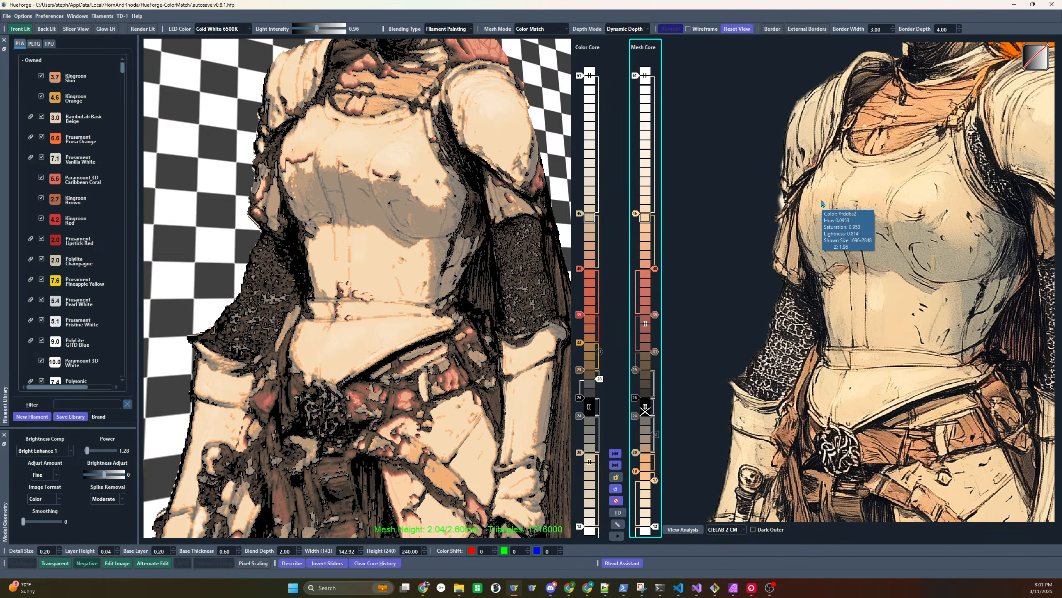
Add a low Mesh Core slider, move it to layer 14, and disable it along with the extra slider at layer 18
click(636, 490)
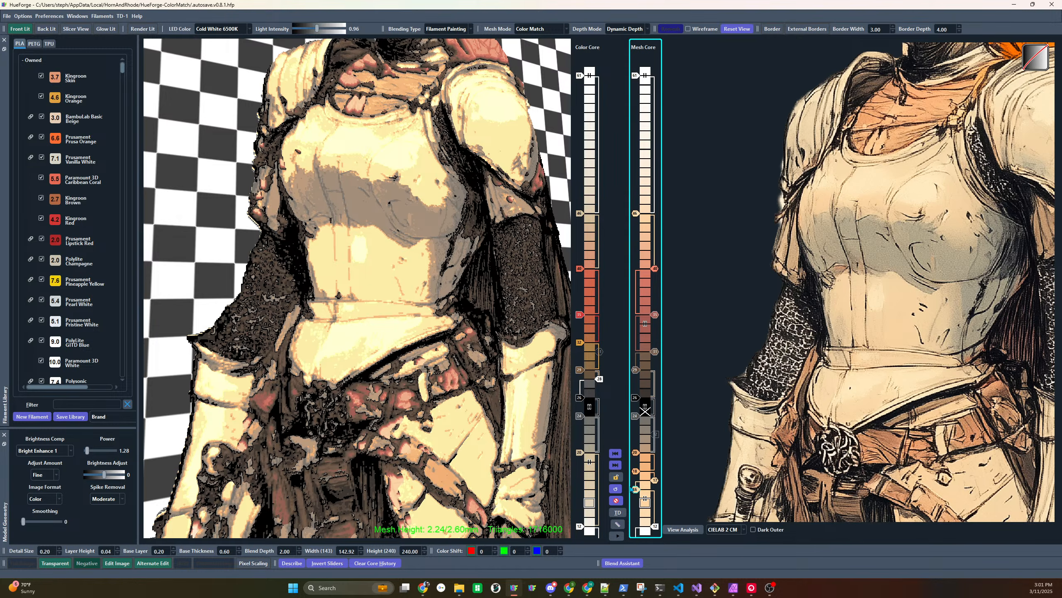
mouse_move(638, 489)
mouse_down()
mouse_move(654, 481)
mouse_move(652, 506)
mouse_move(644, 499)
mouse_up()
right_click(654, 507)
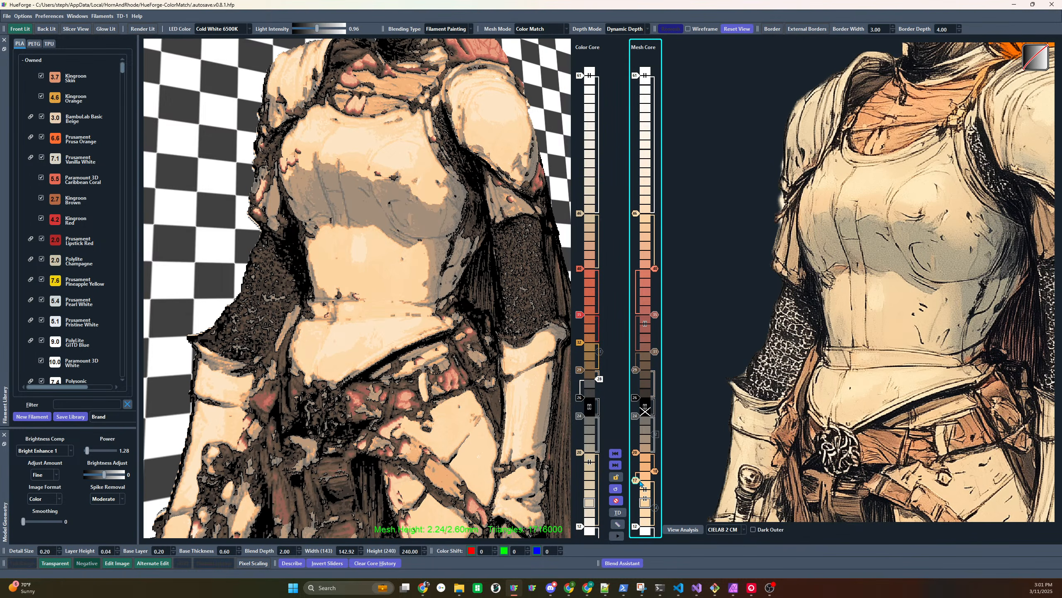
right_click(655, 470)
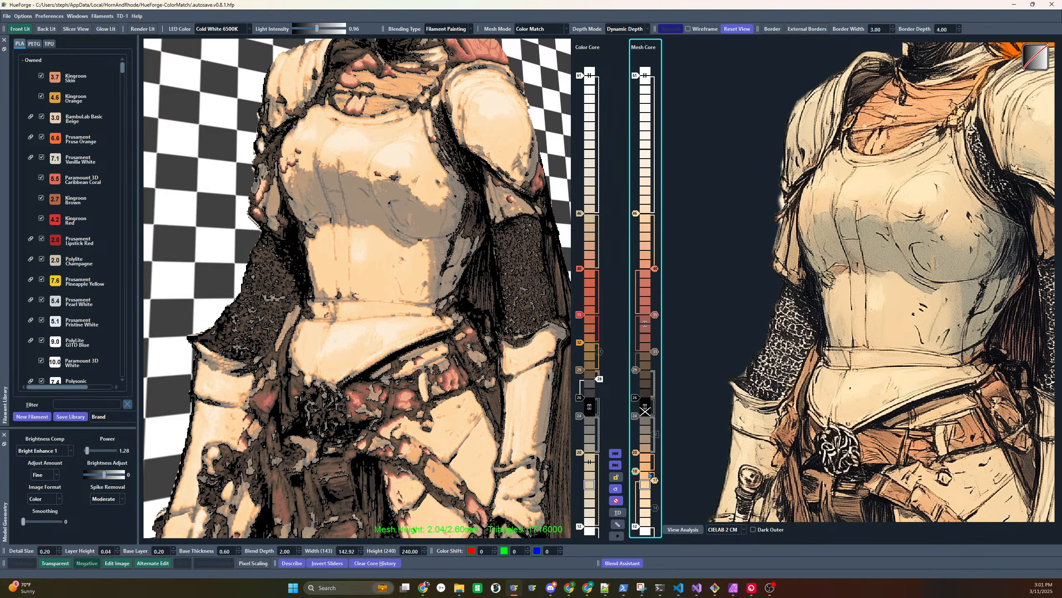
Undo the latest Mesh Core slider and layer changes, back to the CIELAB CM matching trial
scroll(345, 310, up, 5)
scroll(345, 309, down, 5)
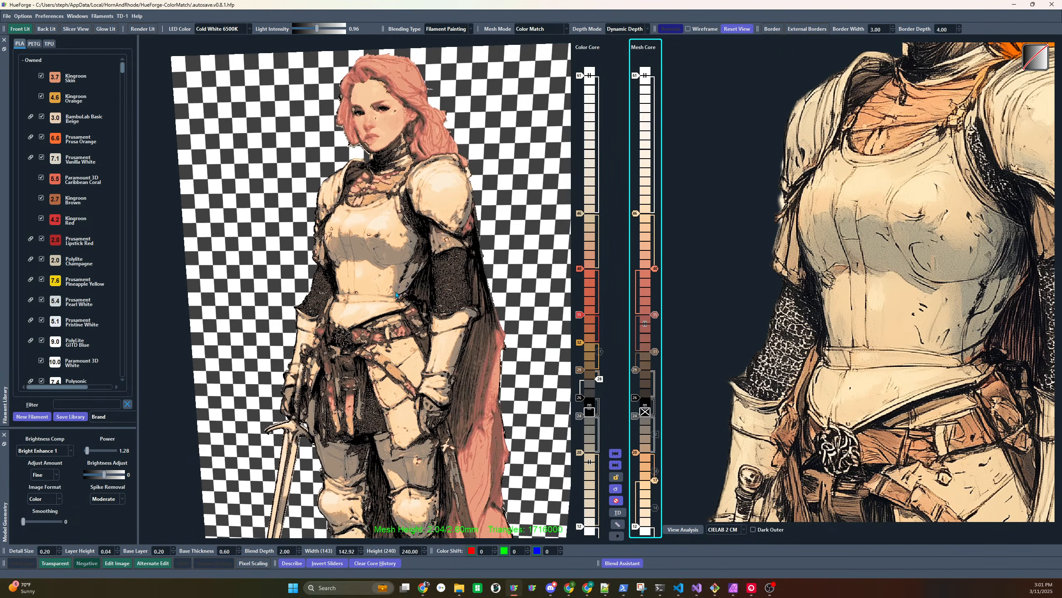
key(ctrl+z)
key(ctrl+y)
key(ctrl+z)
key(ctrl+z)
key(ctrl+z)
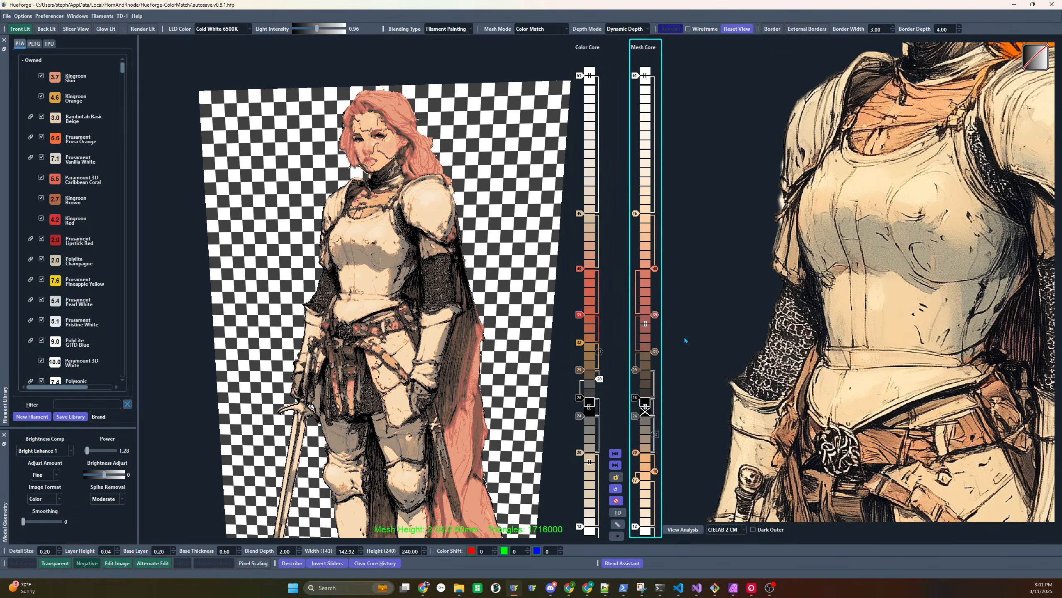
key(ctrl+z)
key(ctrl+z)
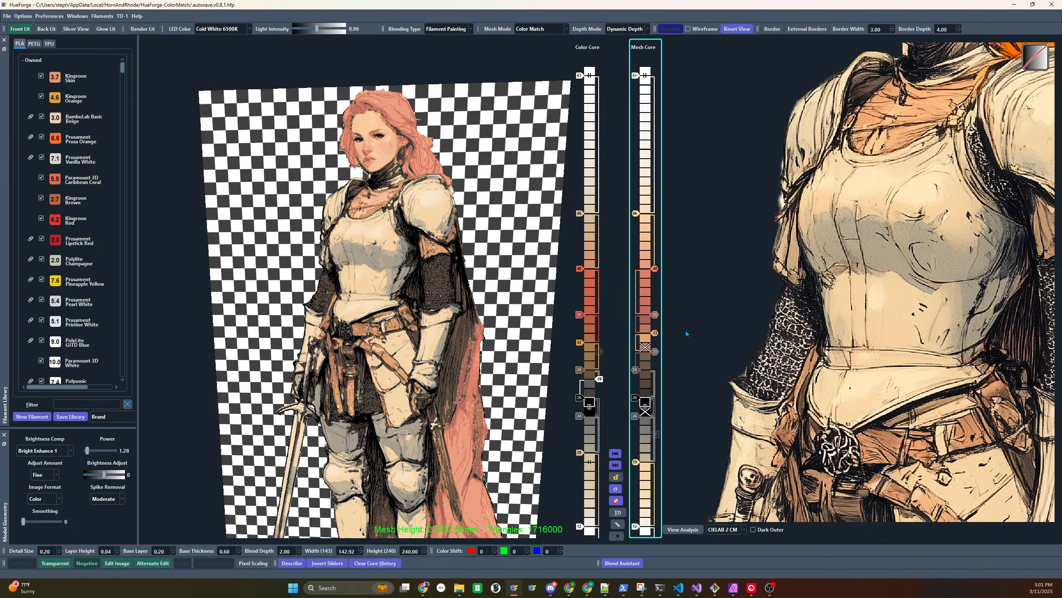
key(ctrl+z)
key(ctrl+z)
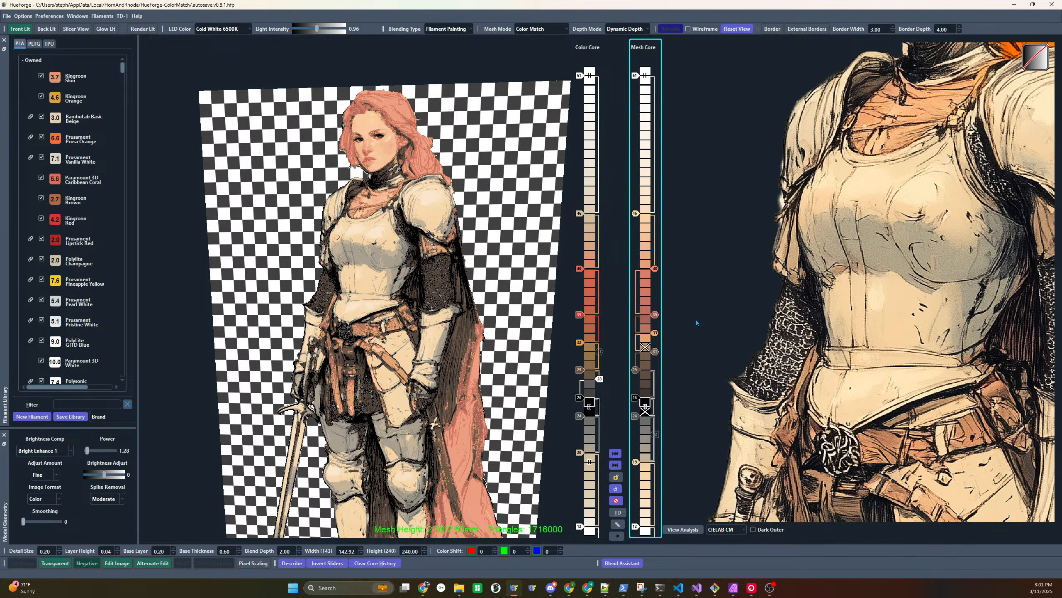
Redo the changes until CIELAB 2 CM is active, with the Mesh Core's orange slider at layer 20 and cream slider at layer 19
key(ctrl+y)
key(ctrl+y)
key(ctrl+y)
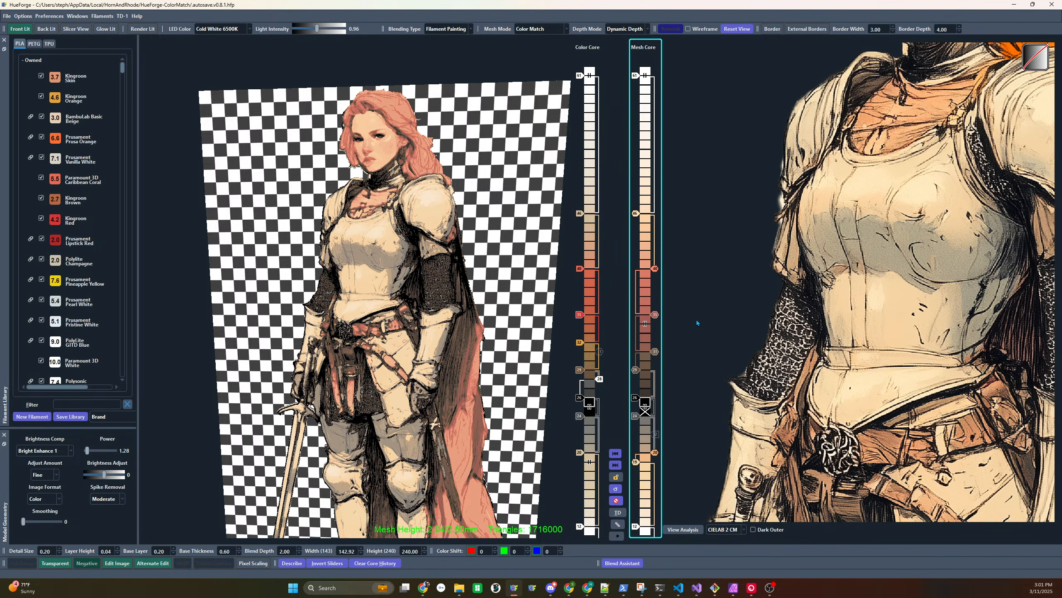
scroll(363, 340, up, 2)
scroll(379, 342, down, 6)
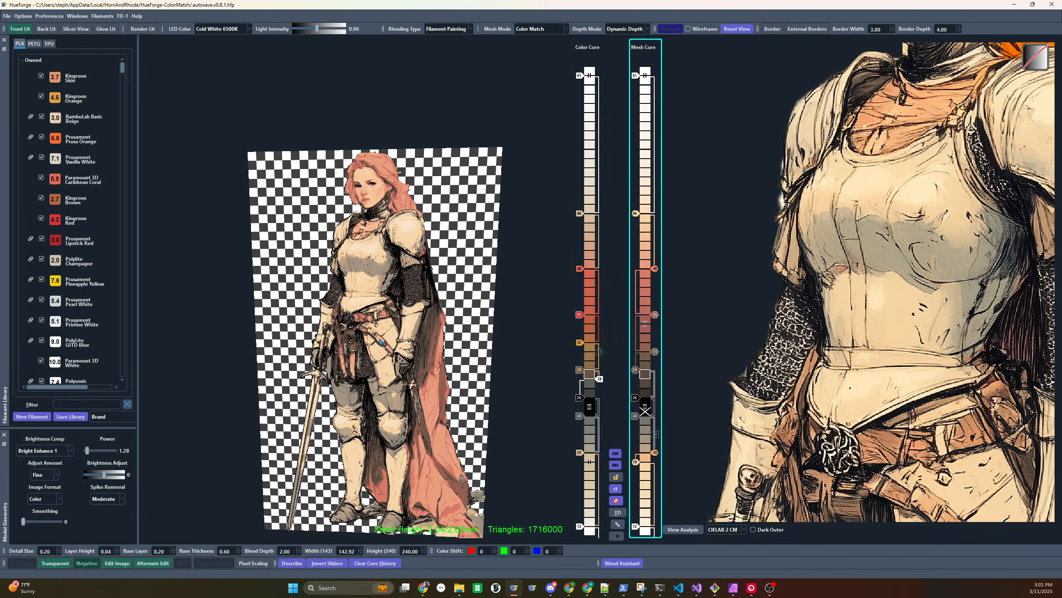
drag(380, 341, 381, 287)
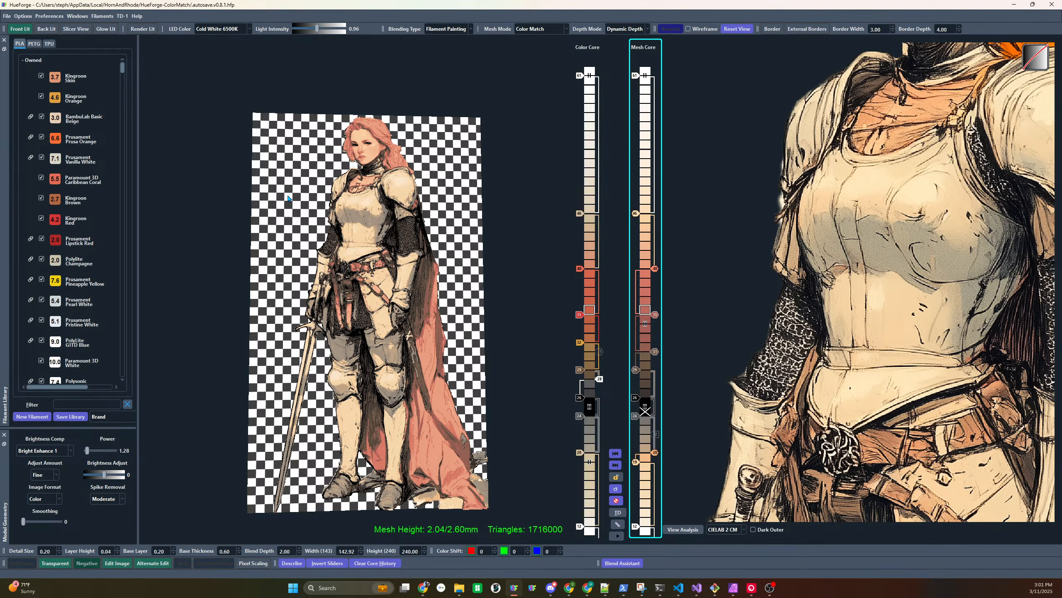
Move the Mesh Core's orange slider to layer 21 and its cream slider to layer 18
scroll(867, 297, down, 5)
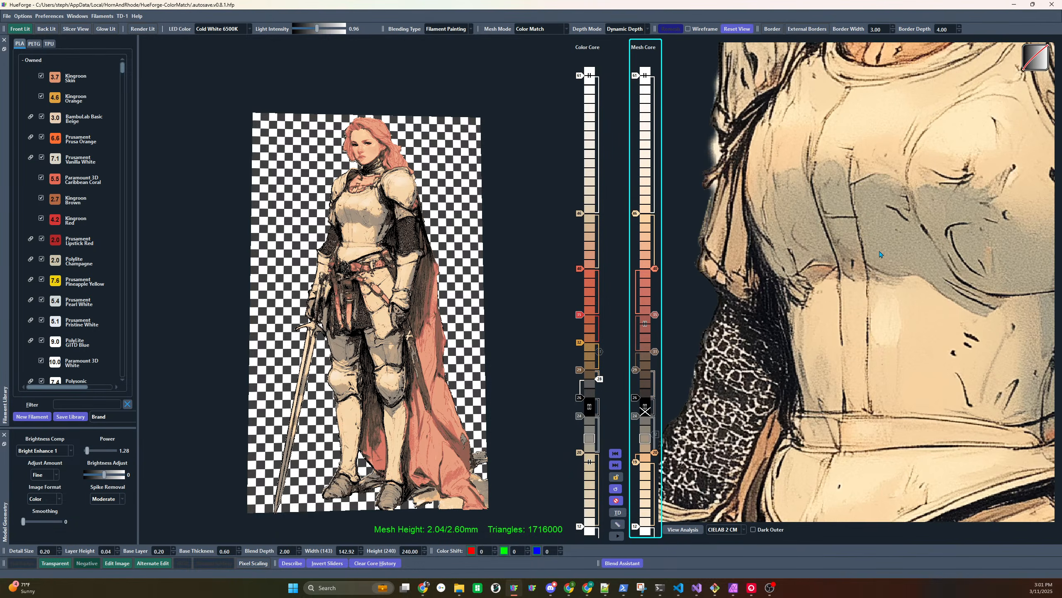
mouse_move(862, 295)
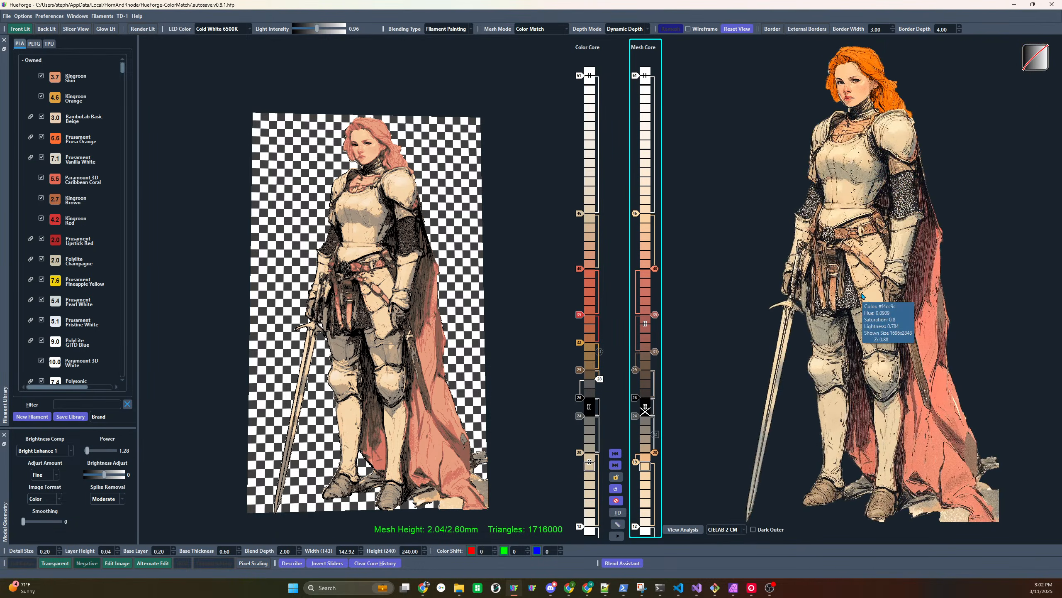
drag(448, 324, 438, 336)
scroll(438, 336, down, 1)
scroll(438, 336, up, 1)
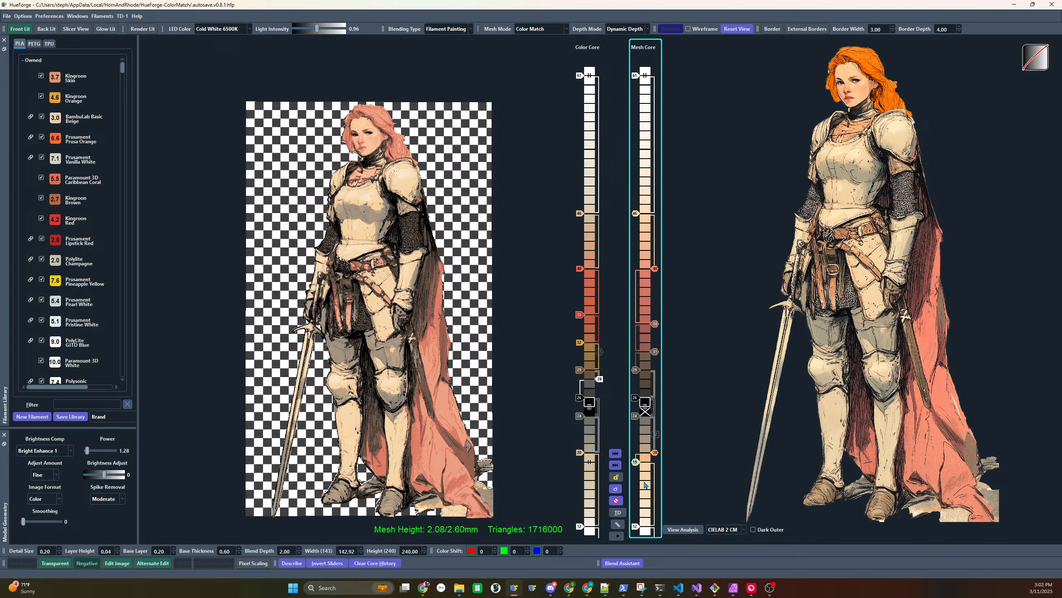
drag(635, 461, 642, 453)
key(ctrl+z)
scroll(641, 458, up, 1)
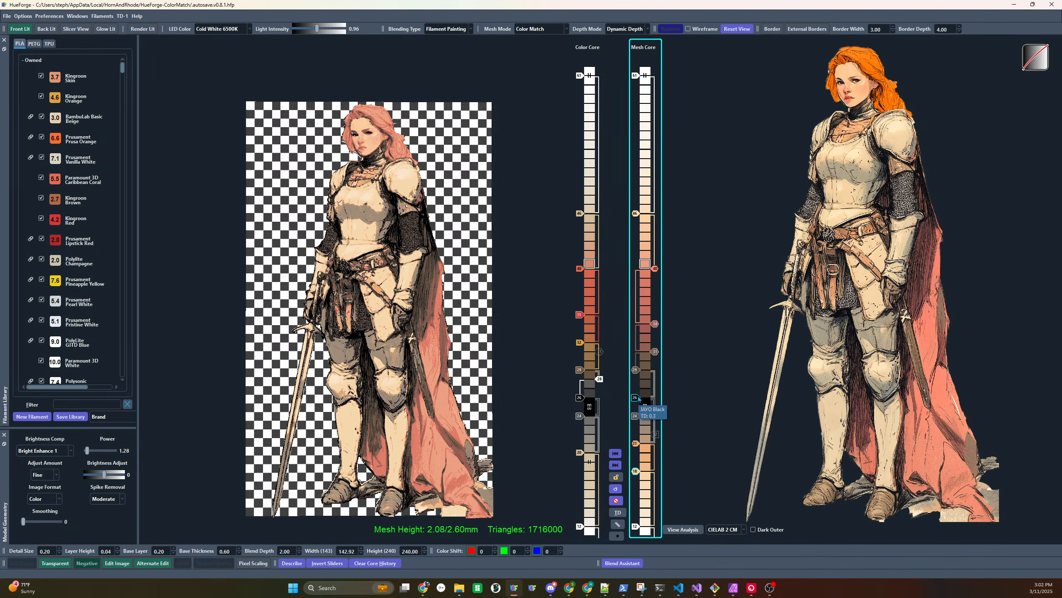
Try the Mesh Core's black slider at the top layer, disabling its lowest black layers, and return the slider to layer 26
mouse_move(636, 401)
mouse_down()
mouse_move(646, 78)
mouse_move(653, 159)
mouse_up()
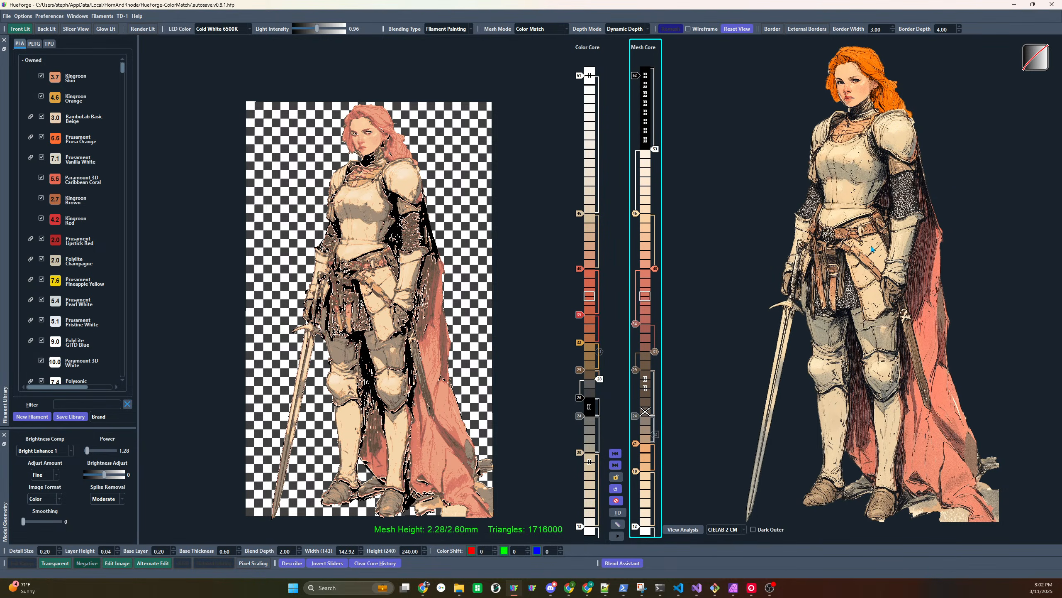
click(645, 143)
click(645, 135)
click(645, 126)
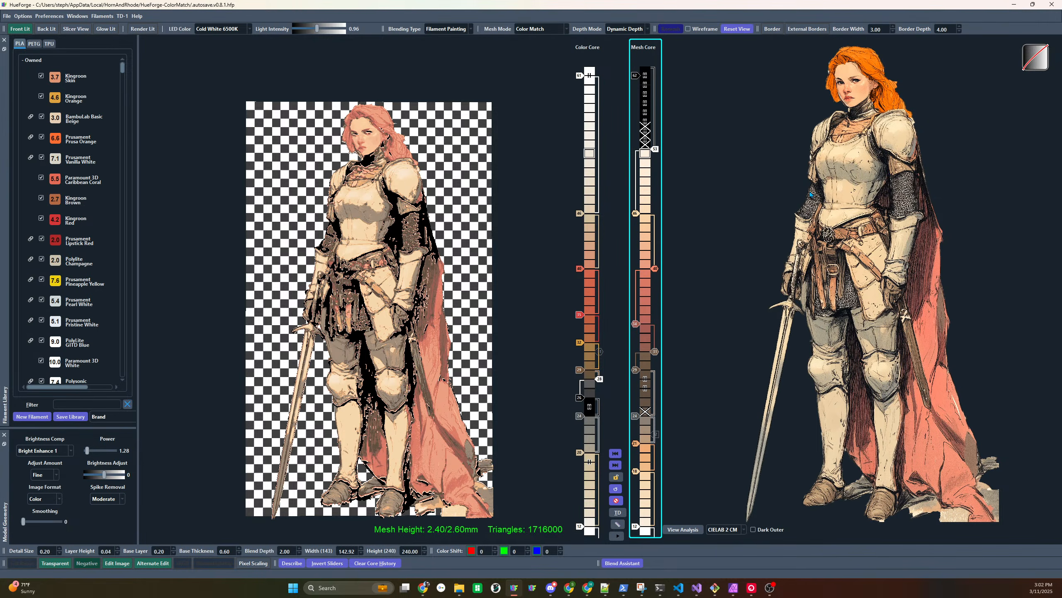
mouse_move(811, 195)
click(644, 148)
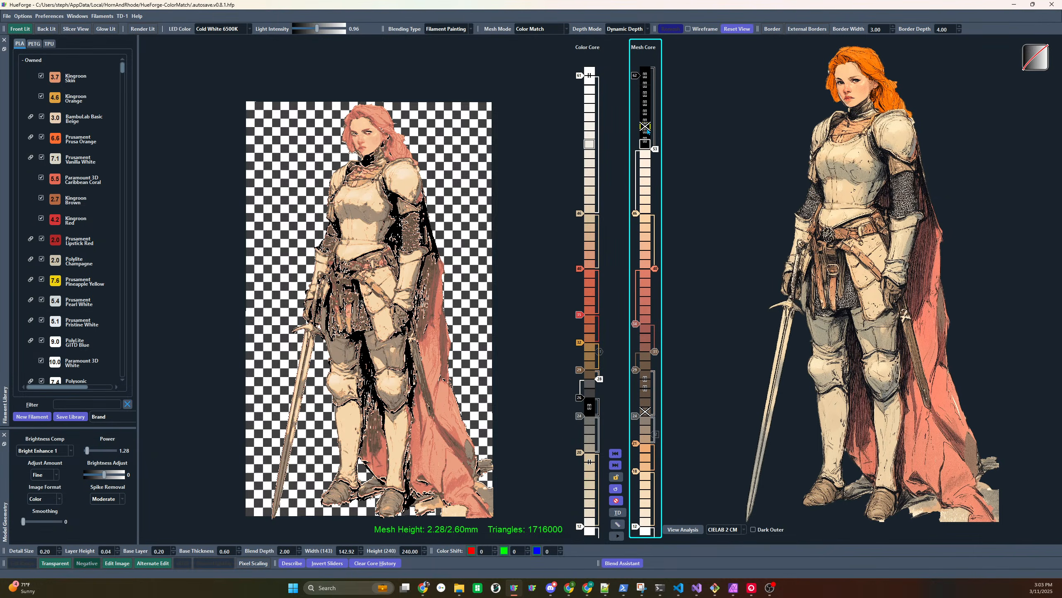
drag(635, 76, 650, 398)
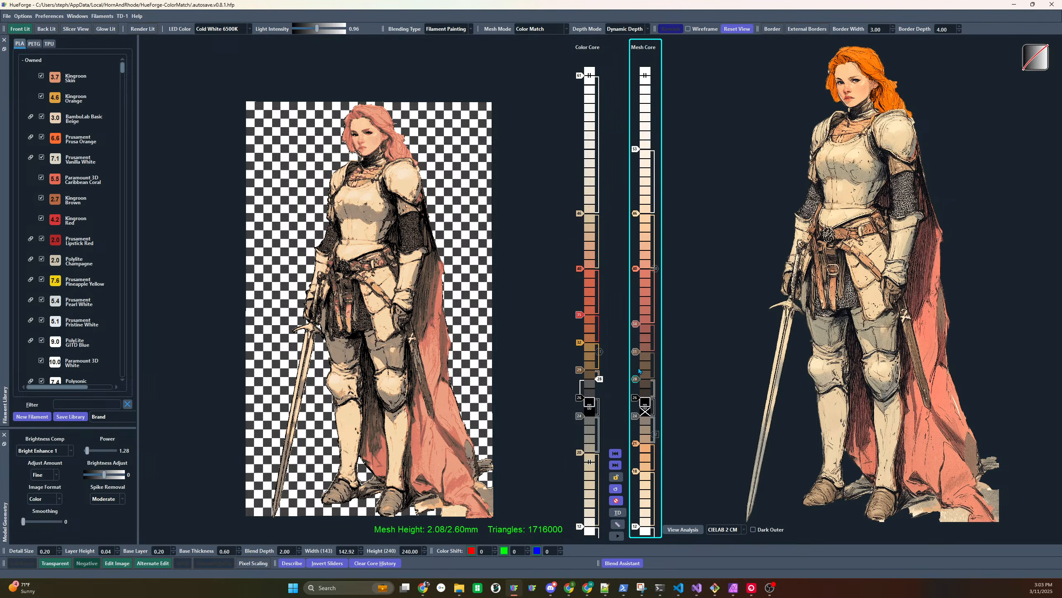
Clear the orange band from the Mesh Core's low layers and set the cream slider to layer 20
scroll(630, 375, up, 1)
scroll(637, 448, down, 1)
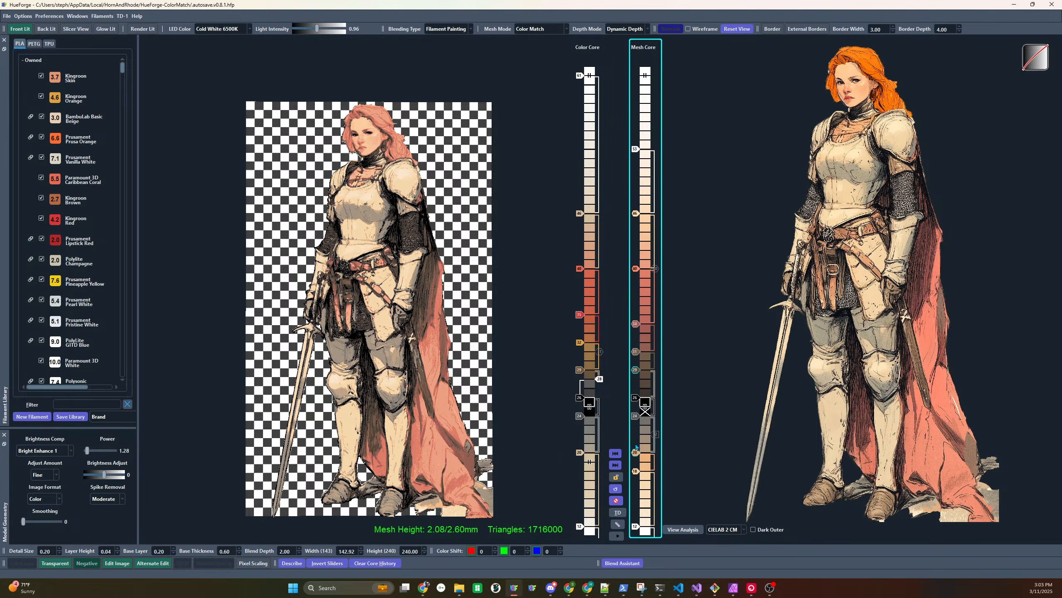
scroll(636, 448, up, 1)
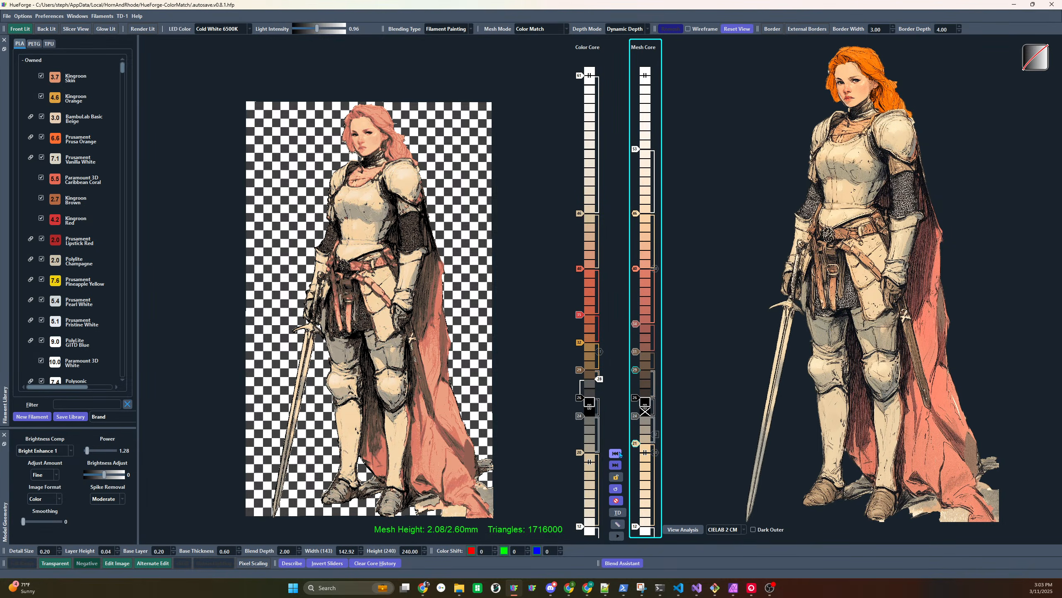
click(616, 453)
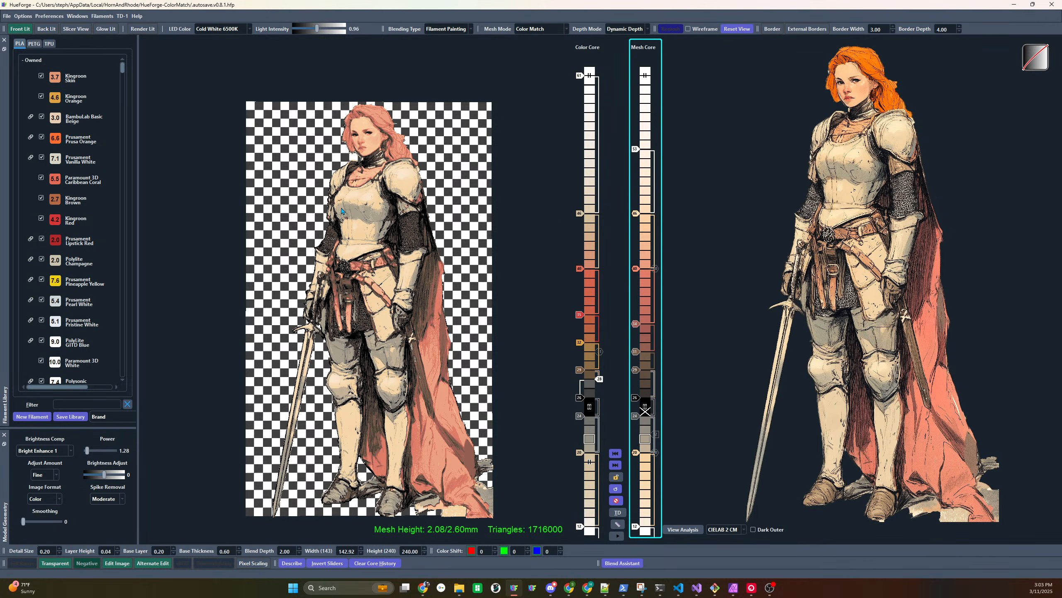
Examine the knight's breastplate, belt and mesh relief close up and from steep side angles
scroll(368, 212, up, 4)
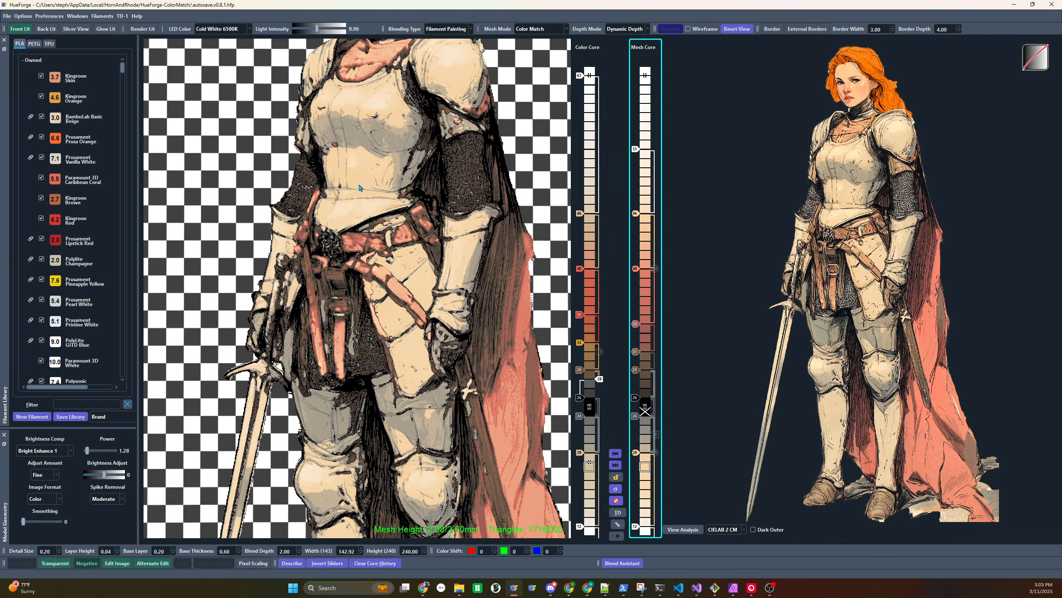
scroll(359, 187, down, 5)
scroll(346, 186, up, 6)
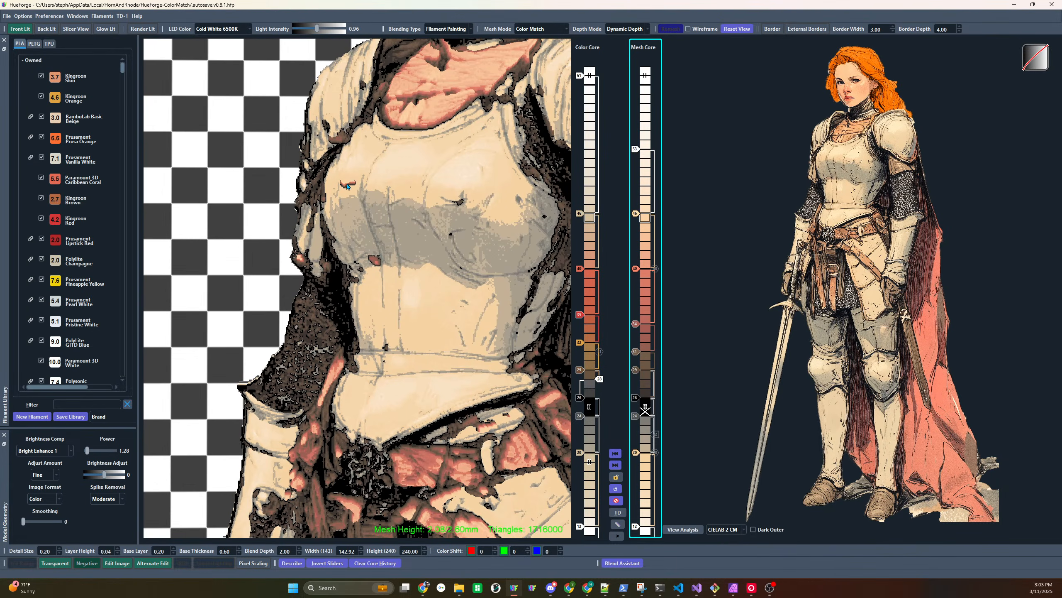
drag(414, 293, 457, 262)
scroll(457, 260, down, 2)
scroll(457, 260, up, 3)
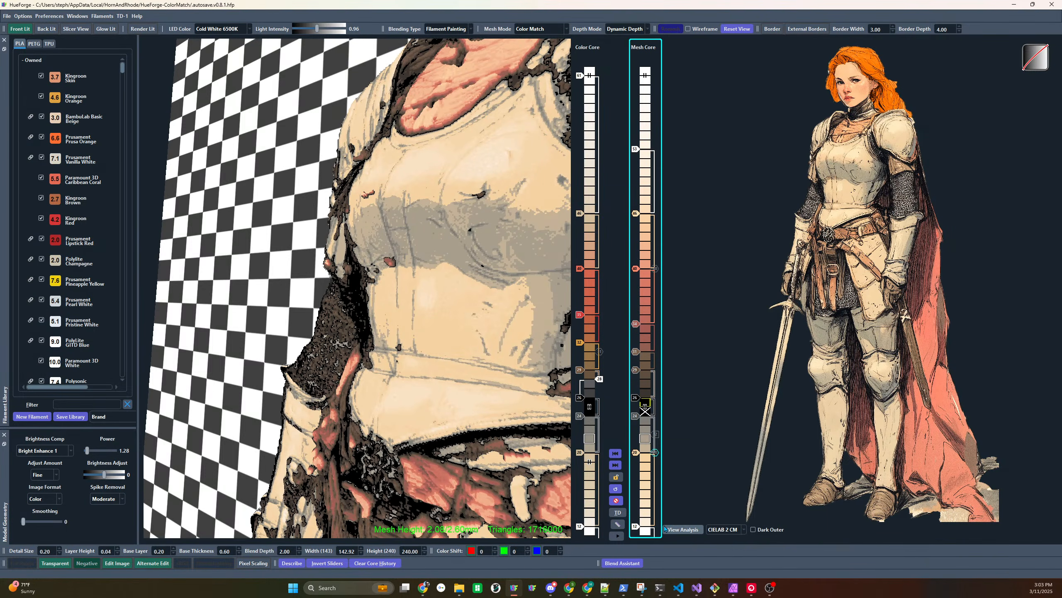
drag(440, 262, 503, 217)
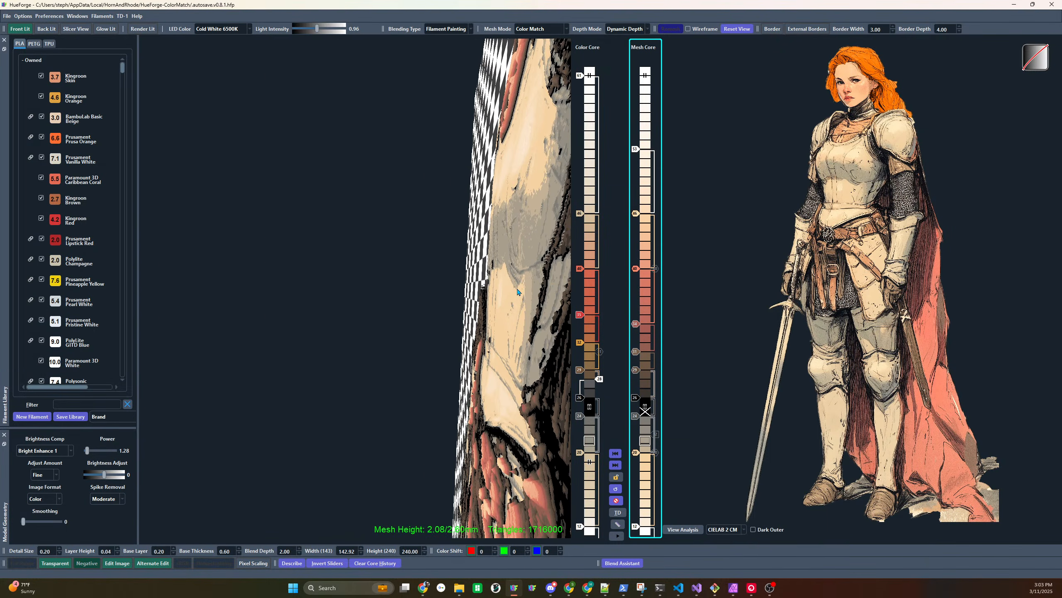
drag(334, 267, 504, 295)
scroll(513, 277, down, 5)
scroll(469, 294, up, 2)
scroll(469, 294, down, 3)
right_drag(503, 295, 468, 229)
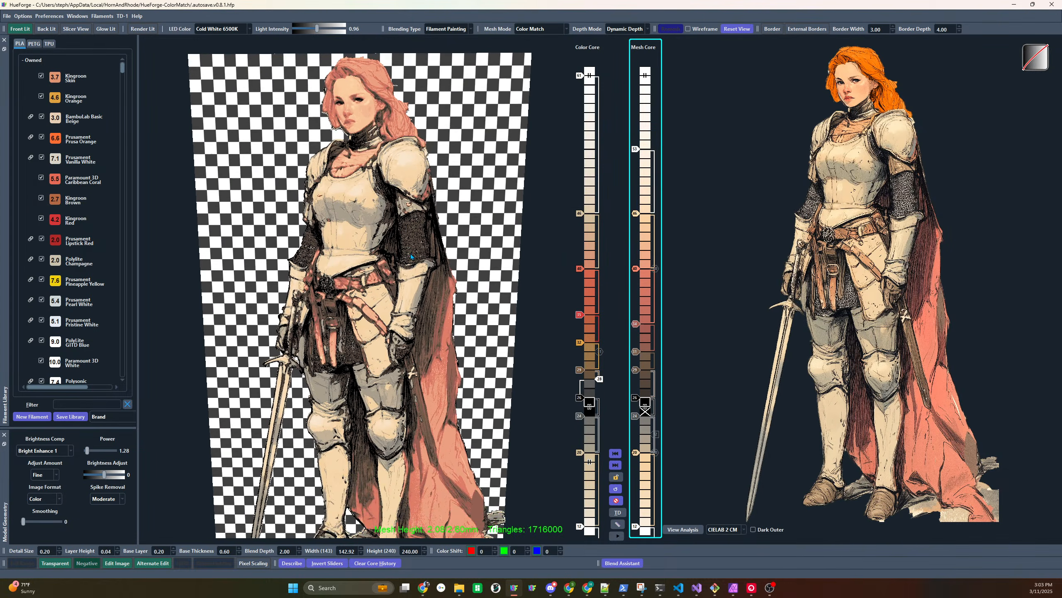
Turn on the Render Lit preview and raise the light intensity to 1.01
click(140, 28)
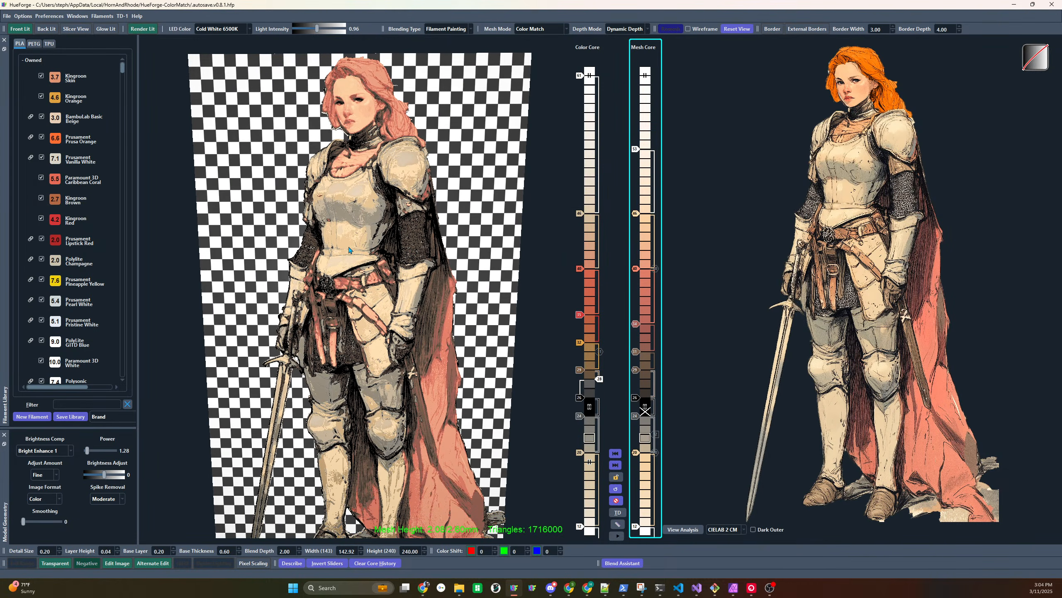
drag(331, 184, 305, 159)
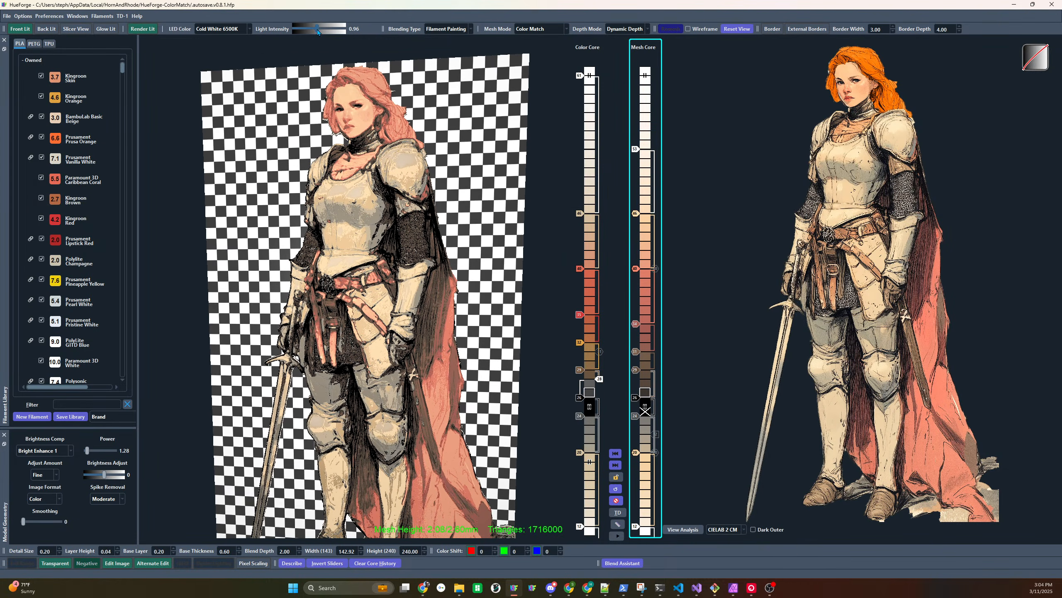
drag(318, 32, 320, 30)
mouse_move(348, 215)
mouse_down()
mouse_move(356, 210)
mouse_move(348, 213)
mouse_up()
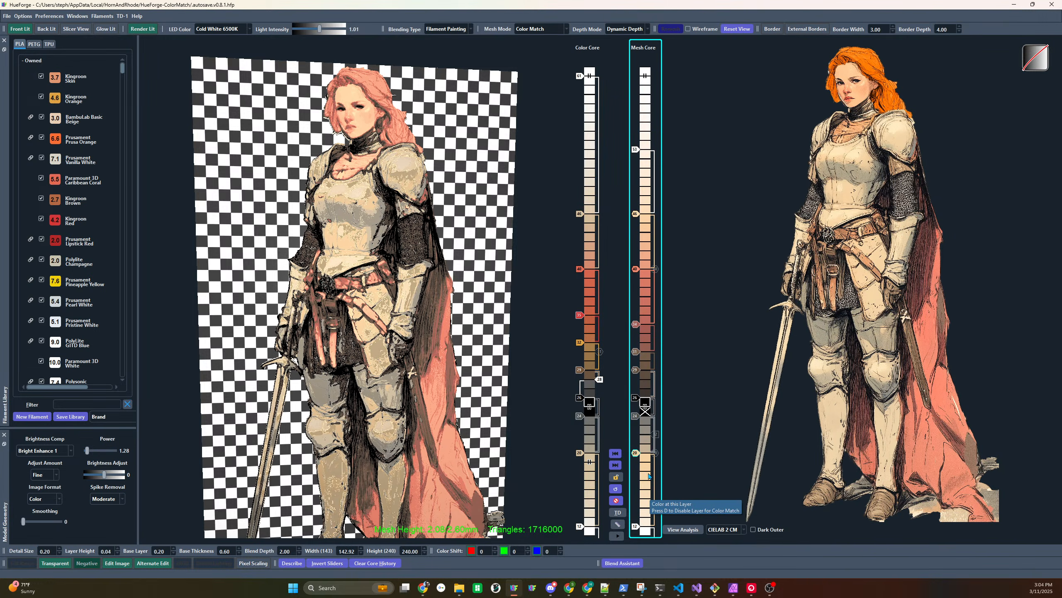
Preview the model in the Color Core's colours and compare it with Render Lit off and on
click(587, 476)
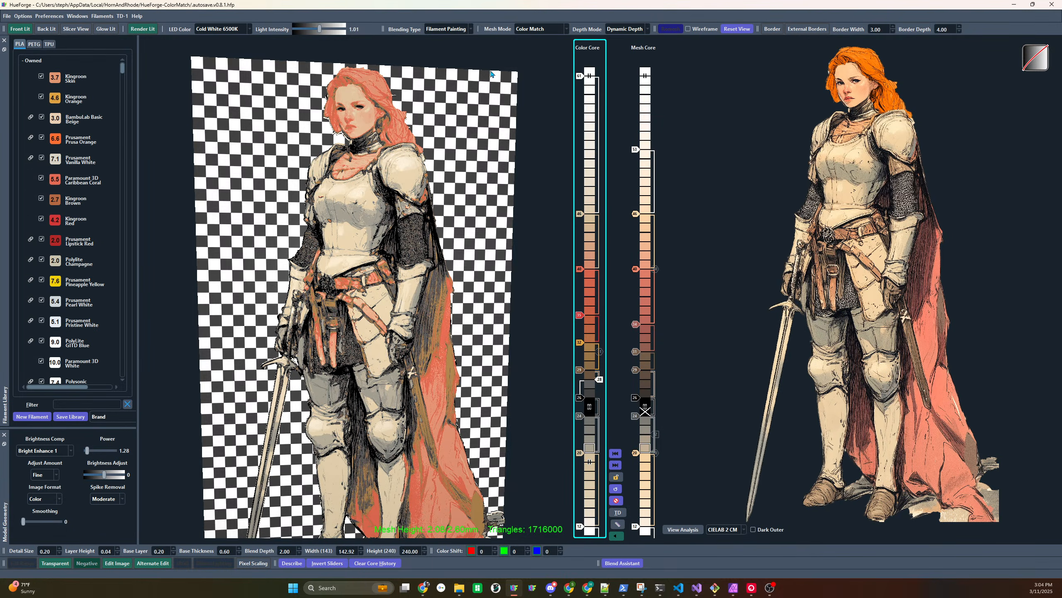
drag(514, 182, 395, 164)
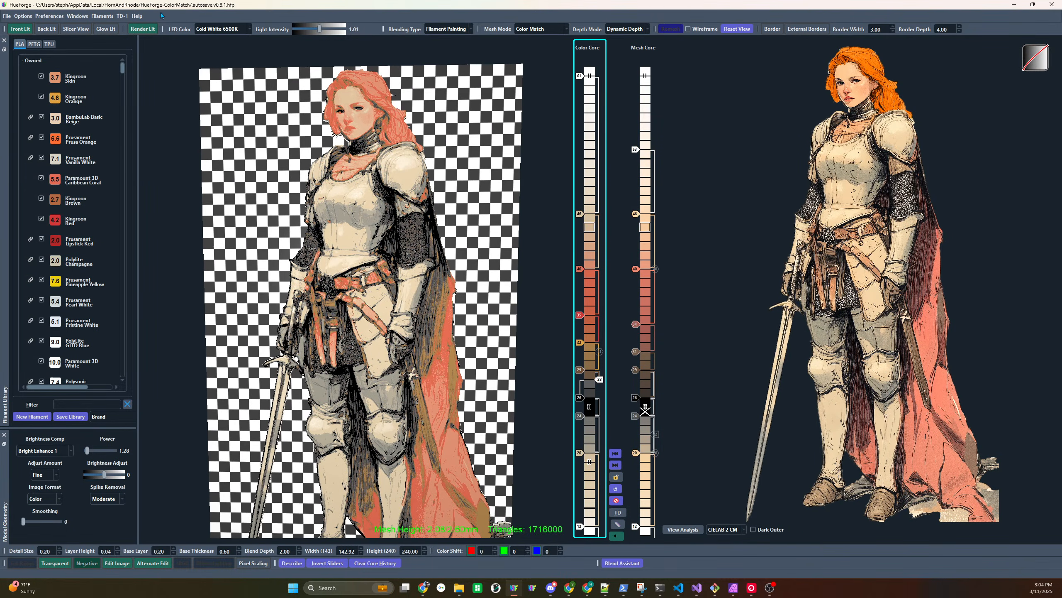
click(148, 32)
click(147, 32)
drag(153, 42, 168, 147)
Assign the Polylite Champagne filament to the Color Core's cream slider at layer 20
scroll(75, 261, down, 18)
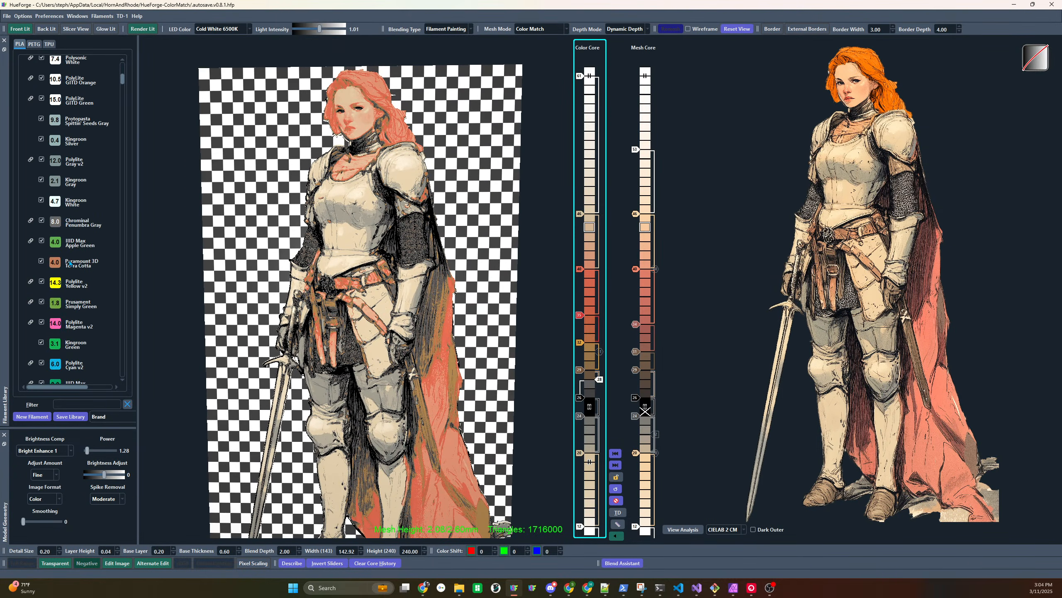
scroll(75, 261, down, 12)
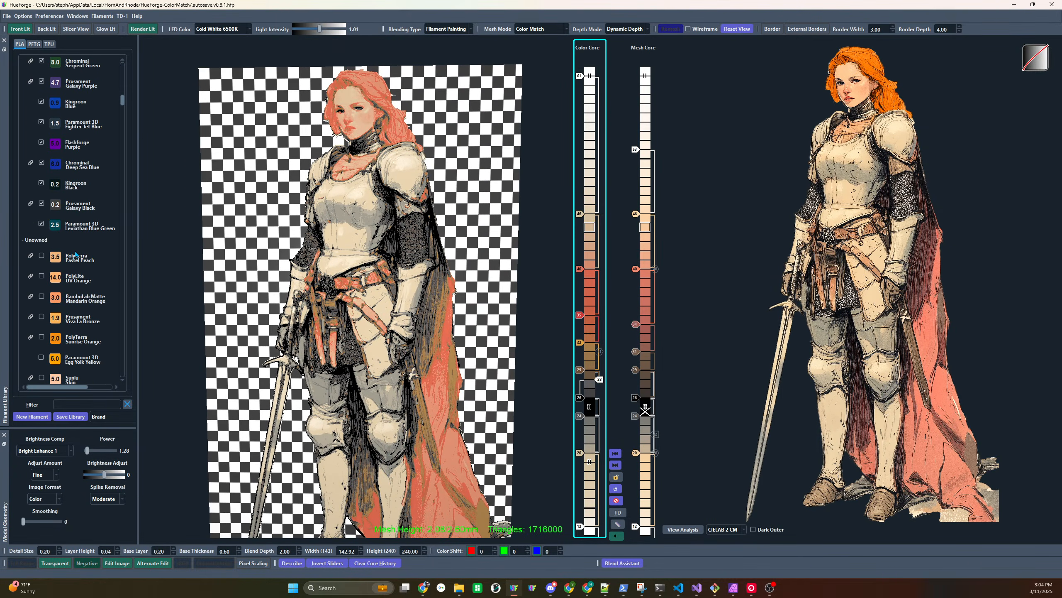
scroll(75, 207, up, 10)
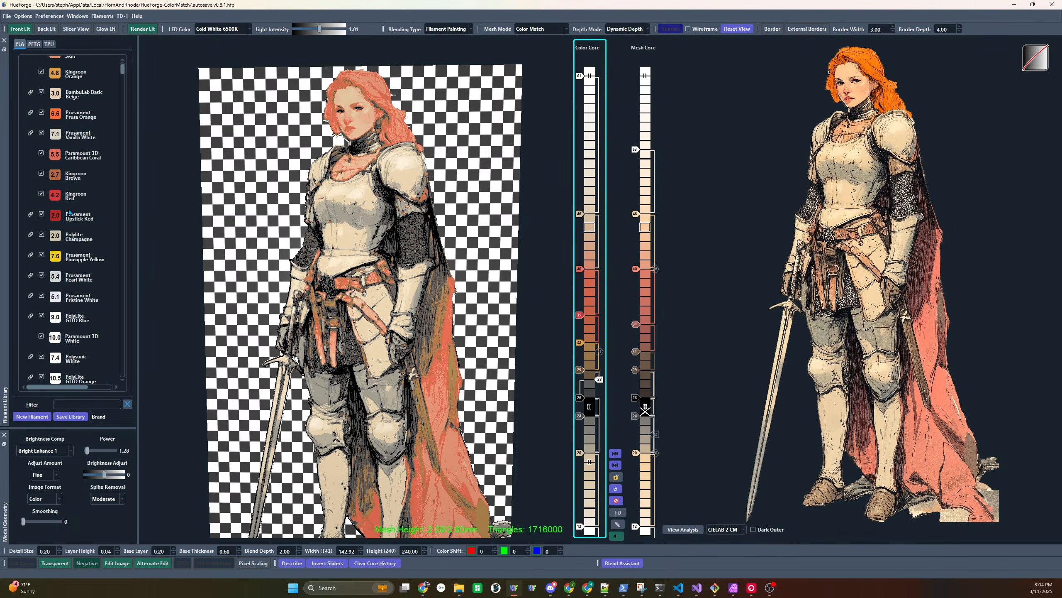
drag(57, 238, 580, 455)
mouse_move(437, 176)
mouse_down()
mouse_move(515, 180)
mouse_move(452, 284)
mouse_move(435, 180)
mouse_move(427, 184)
mouse_up()
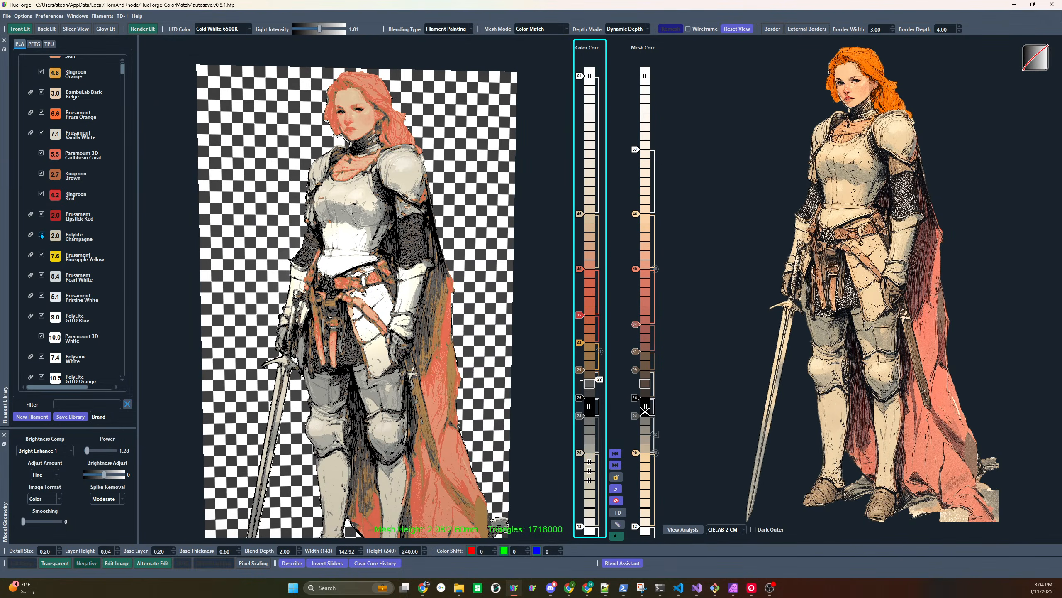
Check the Polylite Champagne filament's properties and tags, leaving the entry unedited
right_click(59, 238)
click(92, 260)
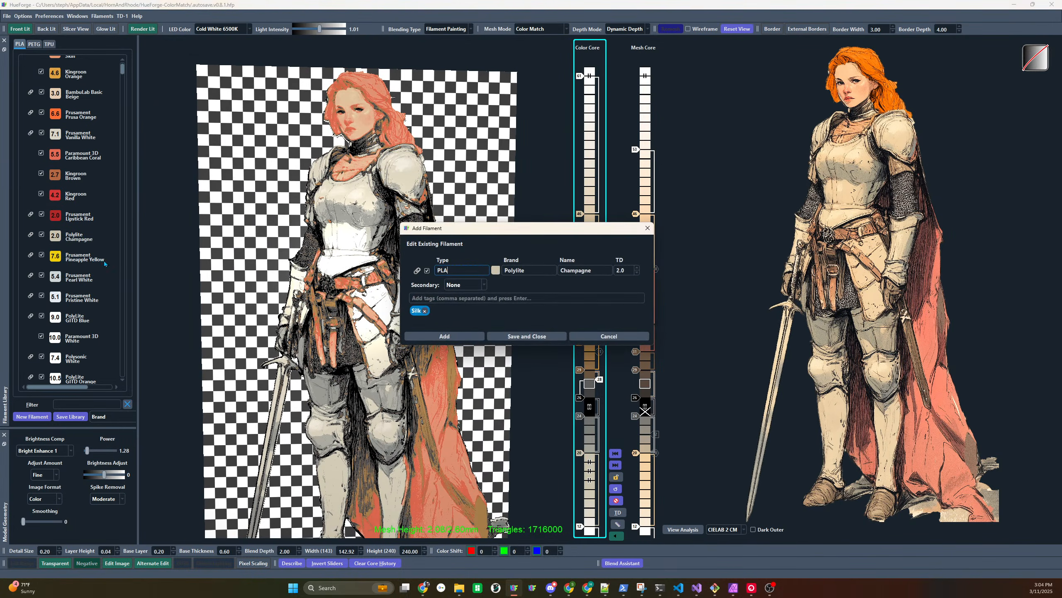
click(609, 337)
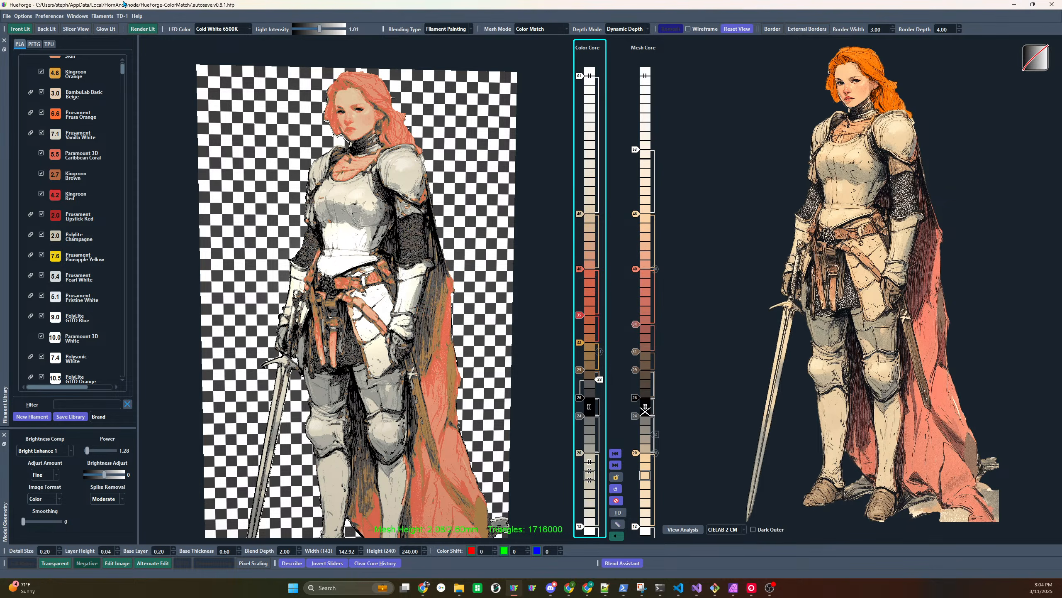
Inspect the champagne-coloured armour close up and turn off the Render Lit preview
scroll(381, 260, up, 5)
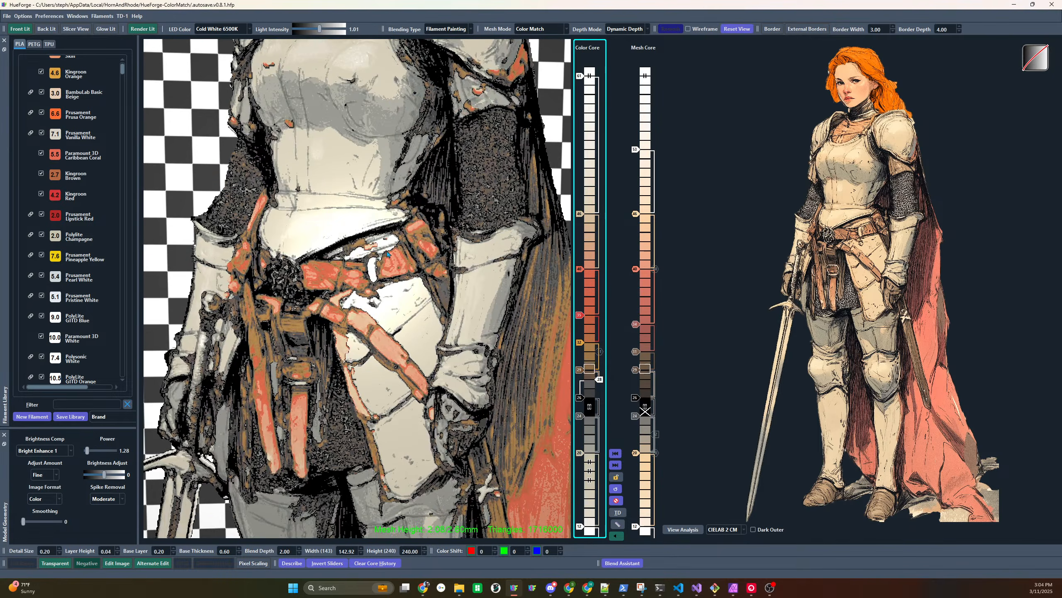
drag(381, 259, 227, 176)
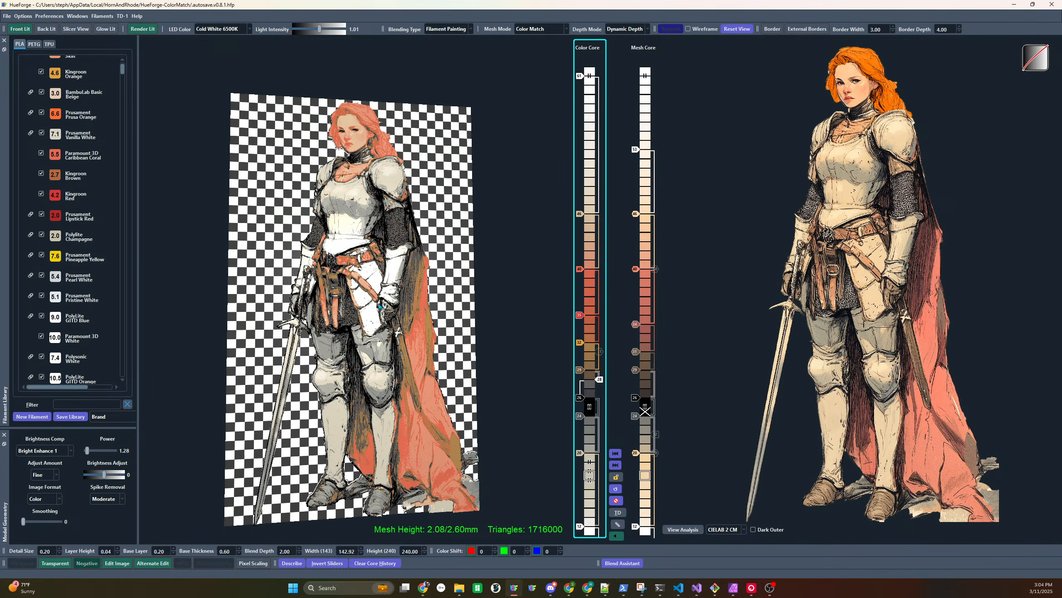
click(131, 30)
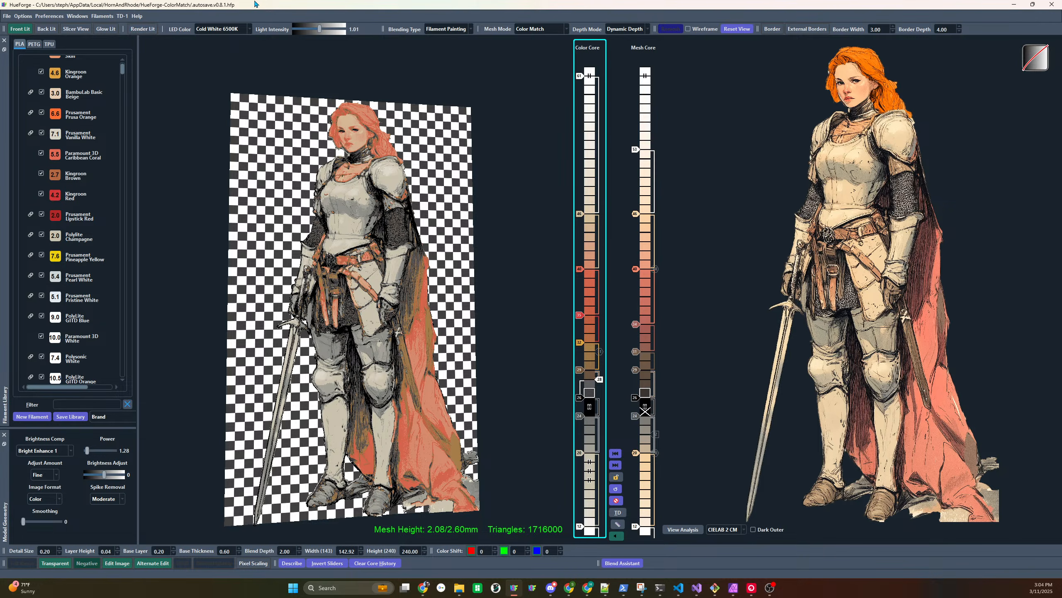
drag(241, 102, 219, 159)
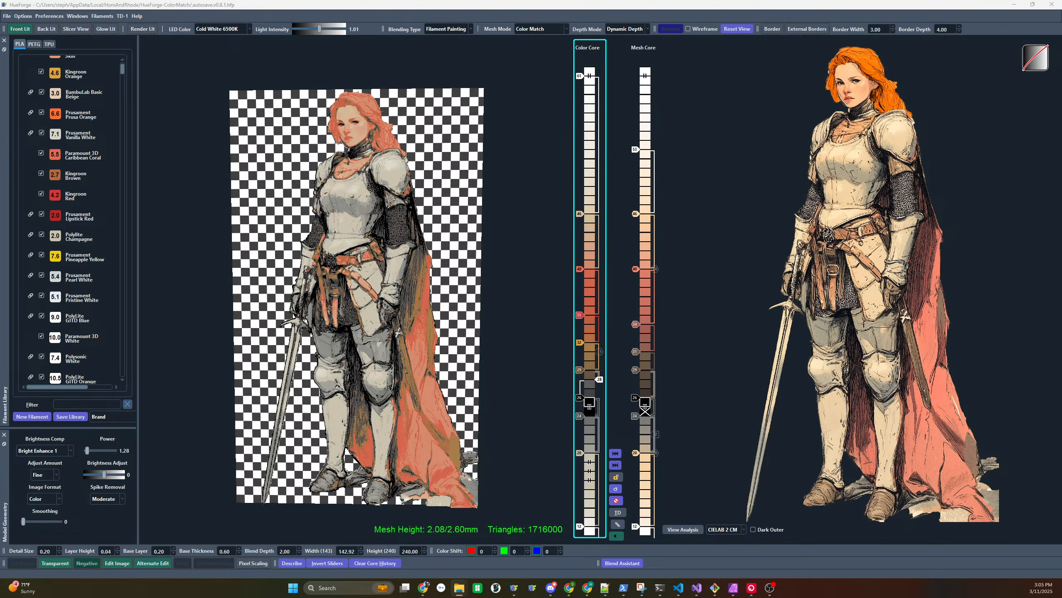
Load the portrait of the man in the wide-brimmed hat and reset both cores to the default greyscale sliders
drag(765, 217, 752, 231)
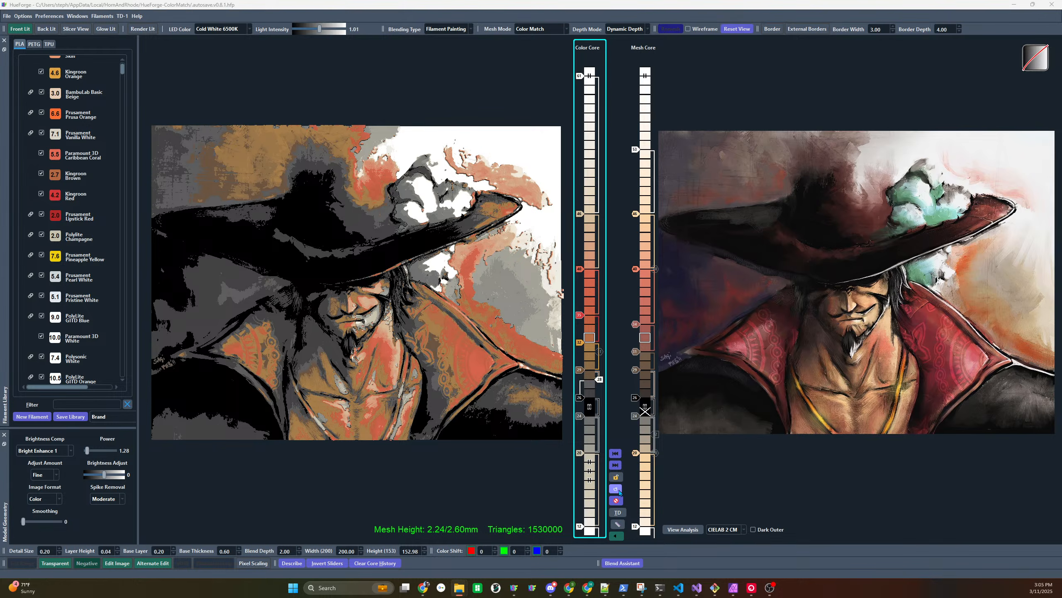
click(619, 491)
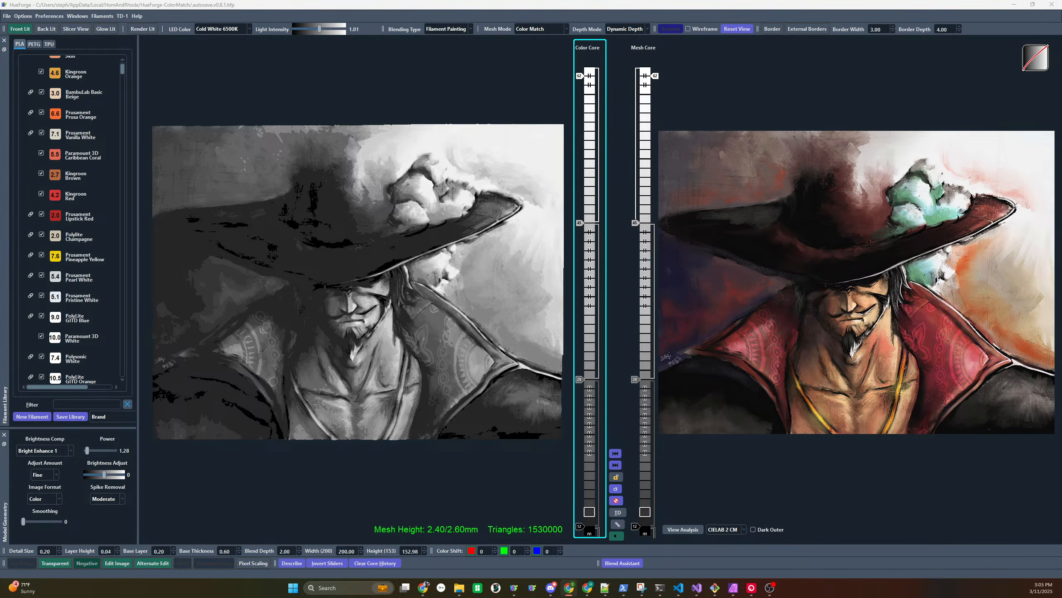
key(alt+Tab)
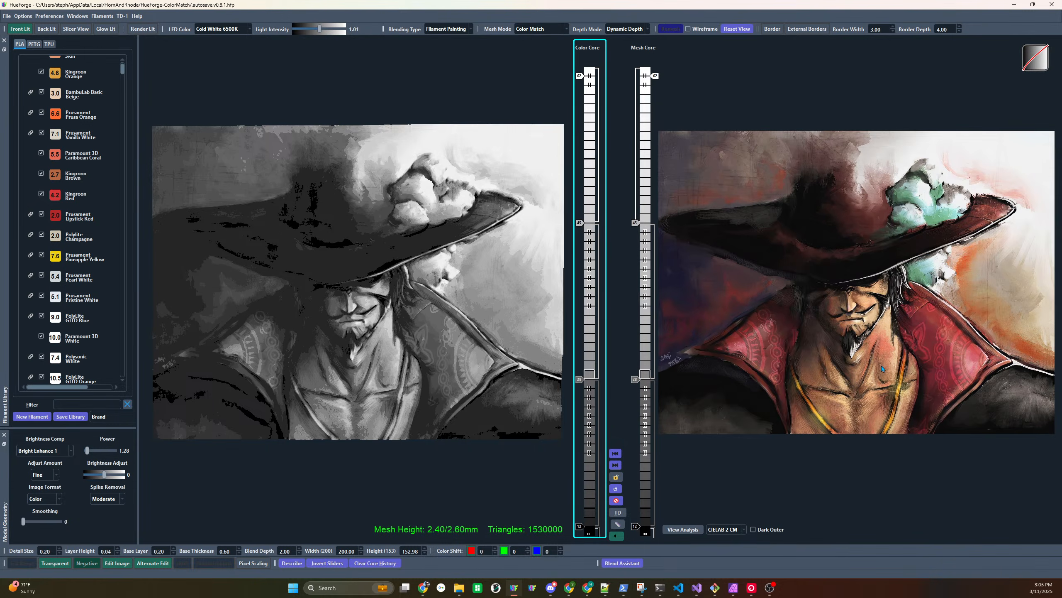
mouse_move(1028, 410)
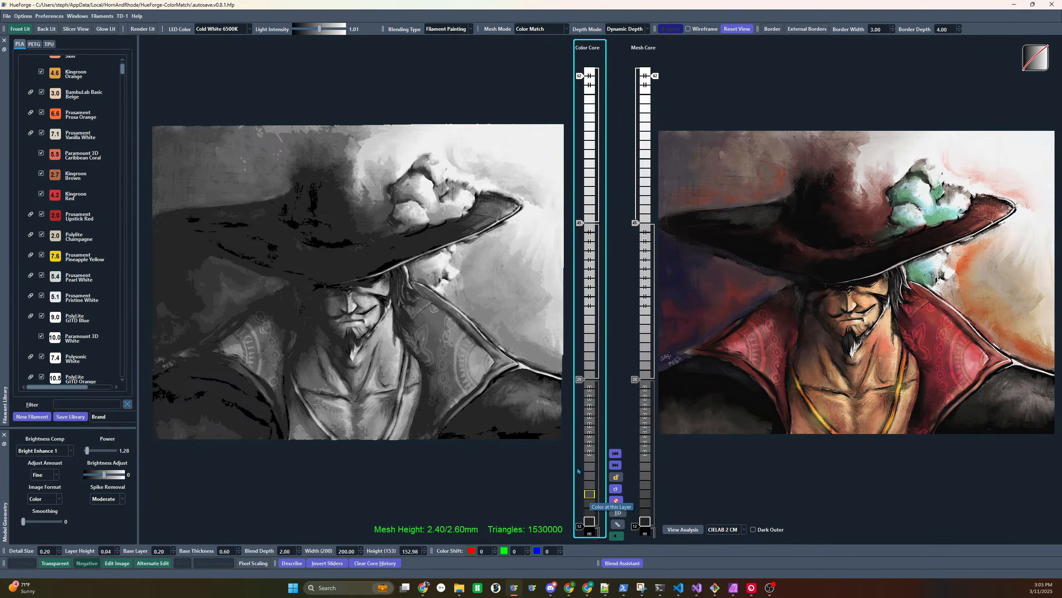
Try CIELAB CM as the Mesh Core's colour-matching method and return to CIELAB 2 CM
click(647, 494)
click(736, 529)
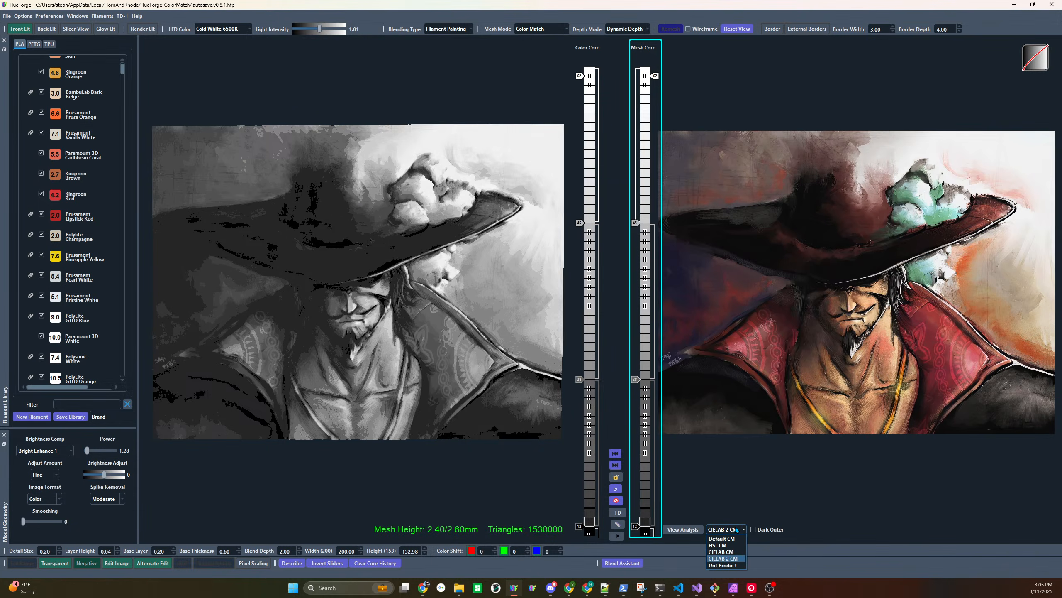
click(737, 549)
click(736, 530)
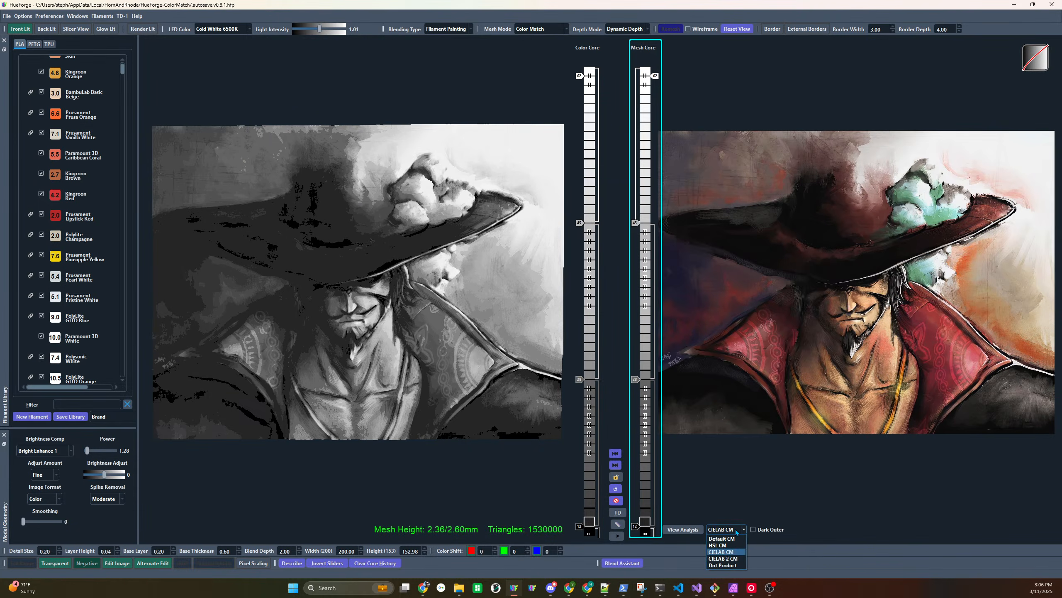
click(733, 558)
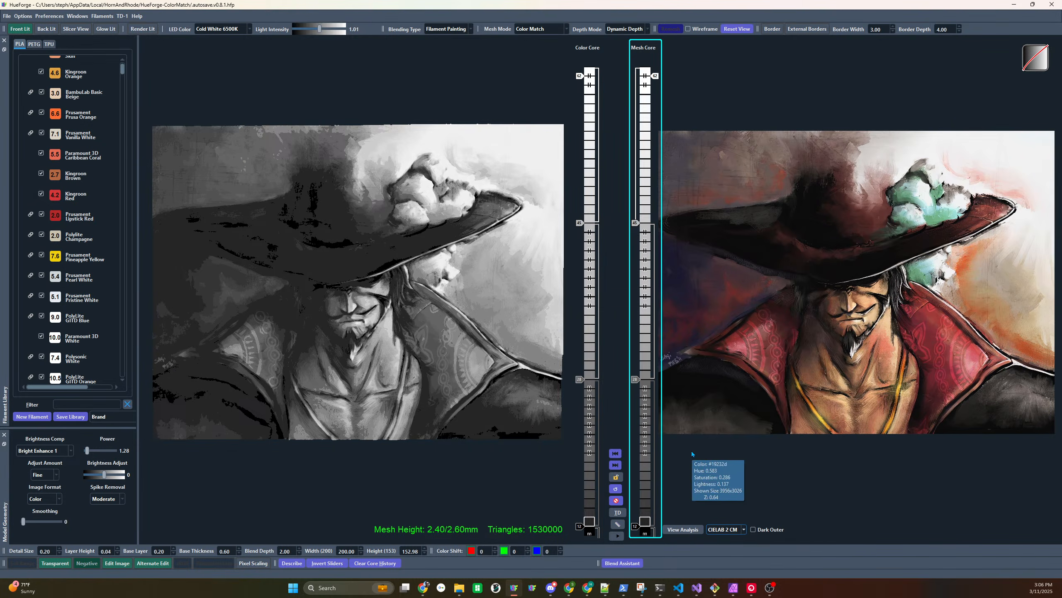
Sort the filament library by the red of the man's coat collar and browse the closest filaments
right_click(931, 337)
click(935, 340)
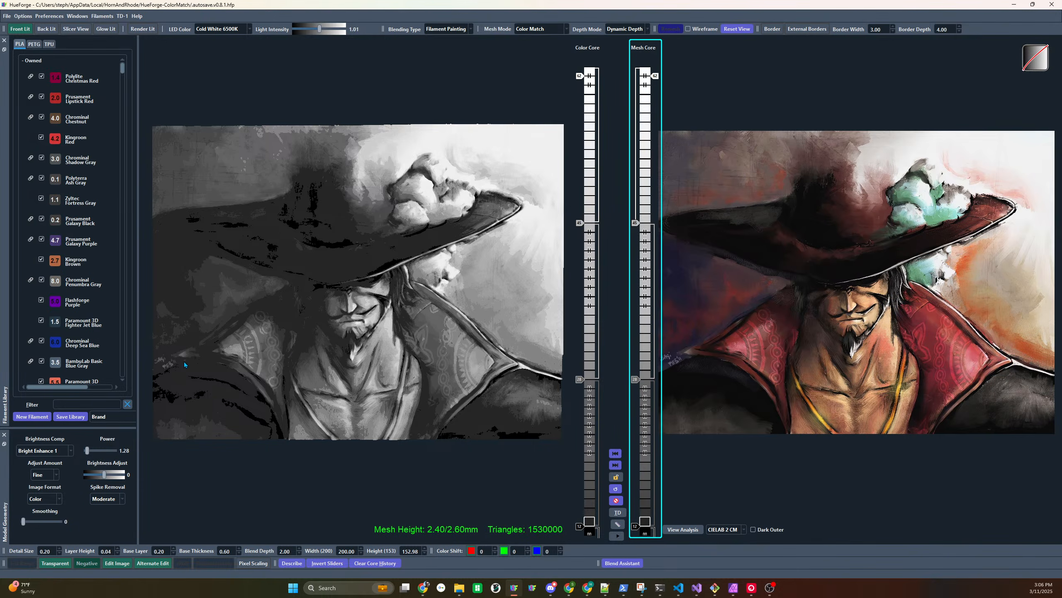
scroll(60, 202, down, 10)
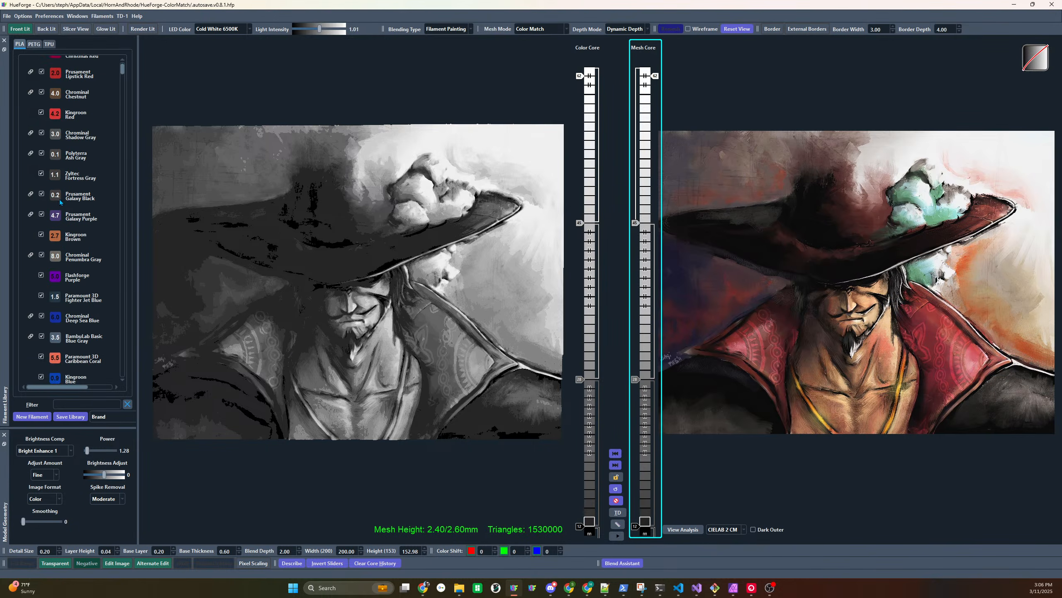
scroll(60, 202, up, 10)
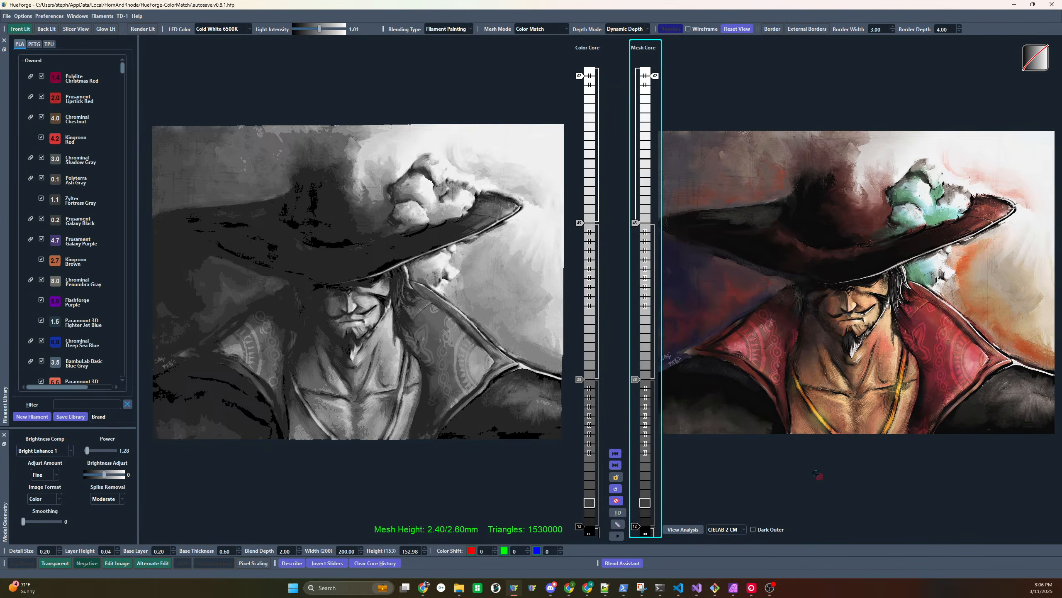
Lower the Mesh Core's layer-28 slider to layer 16 and add Prusament Lipstick Red at layer 20
drag(635, 382, 642, 497)
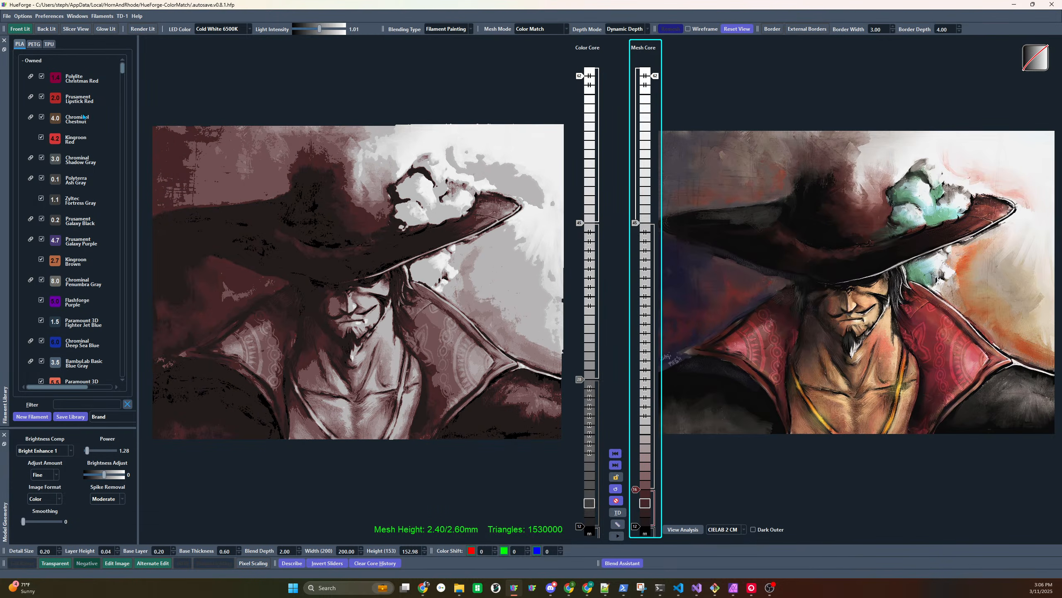
drag(54, 99, 637, 446)
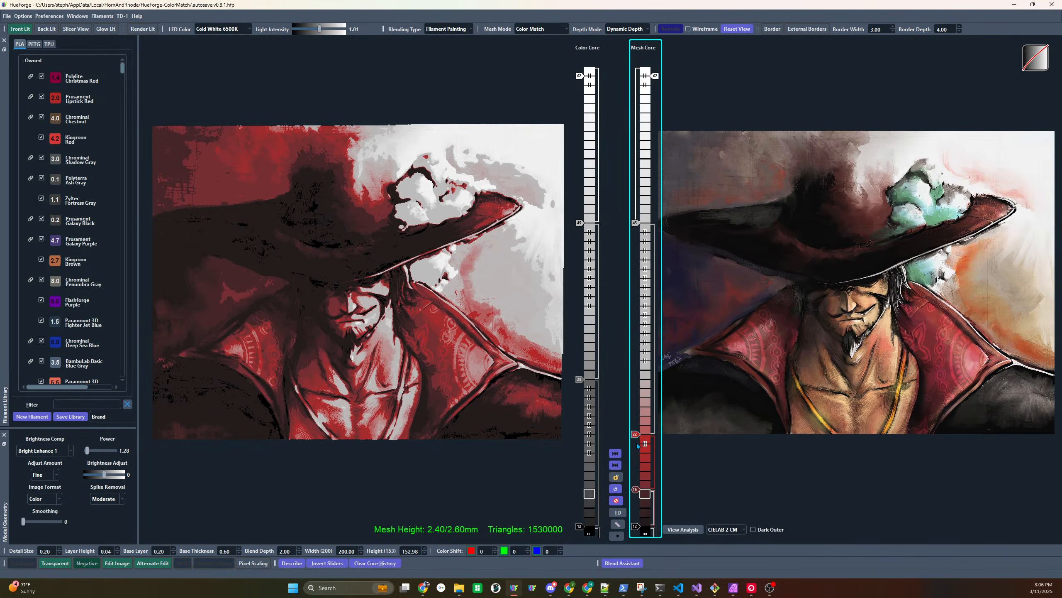
drag(636, 444, 636, 447)
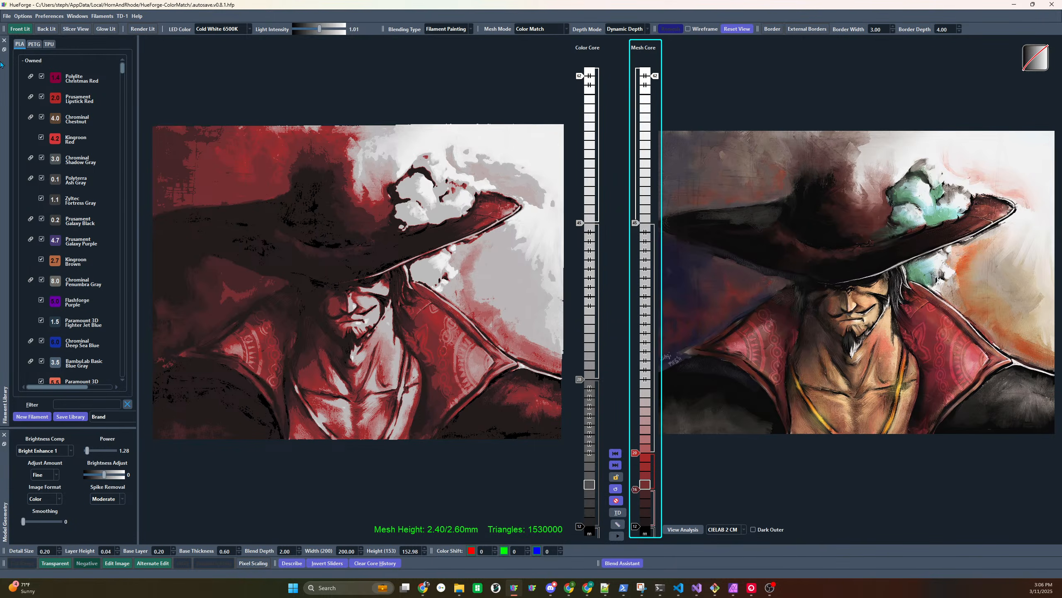
Set a yellow slider at layer 24 of the Mesh Core and lower the uppermost white slider to layer 35
scroll(85, 270, down, 1)
scroll(85, 270, down, 8)
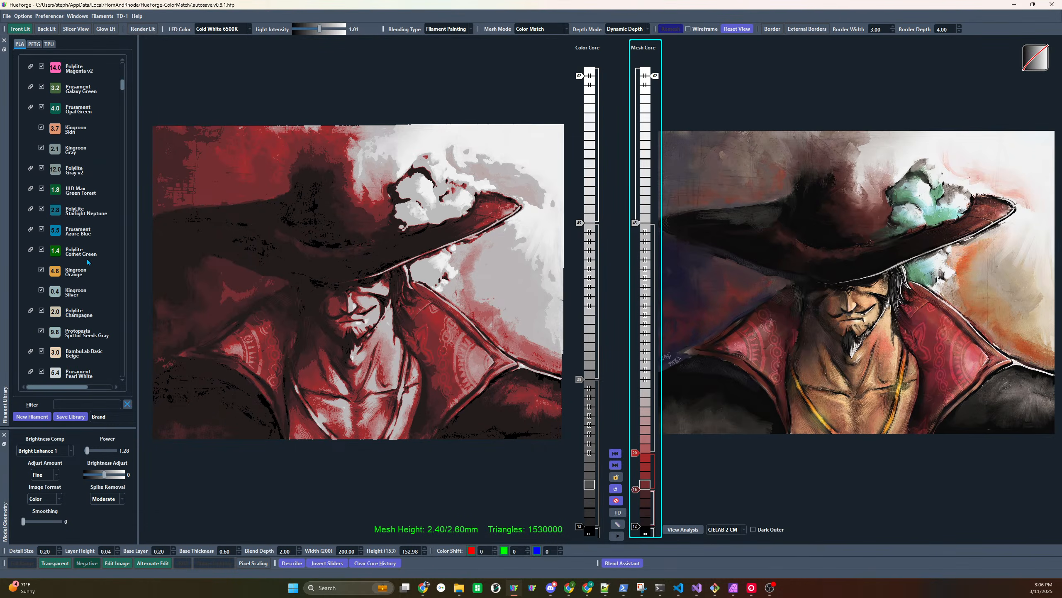
scroll(32, 201, down, 5)
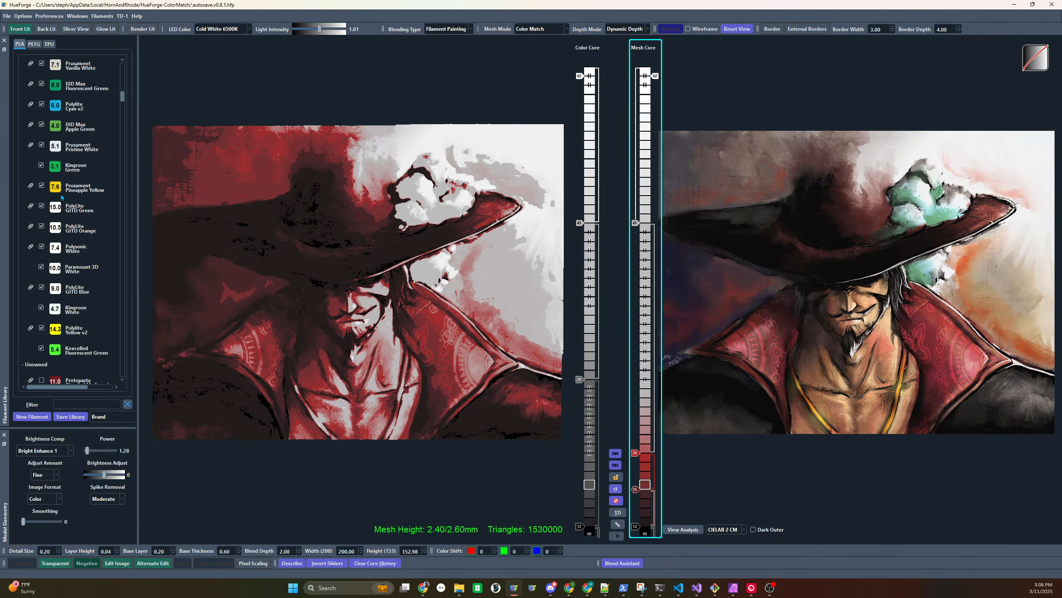
drag(636, 223, 643, 417)
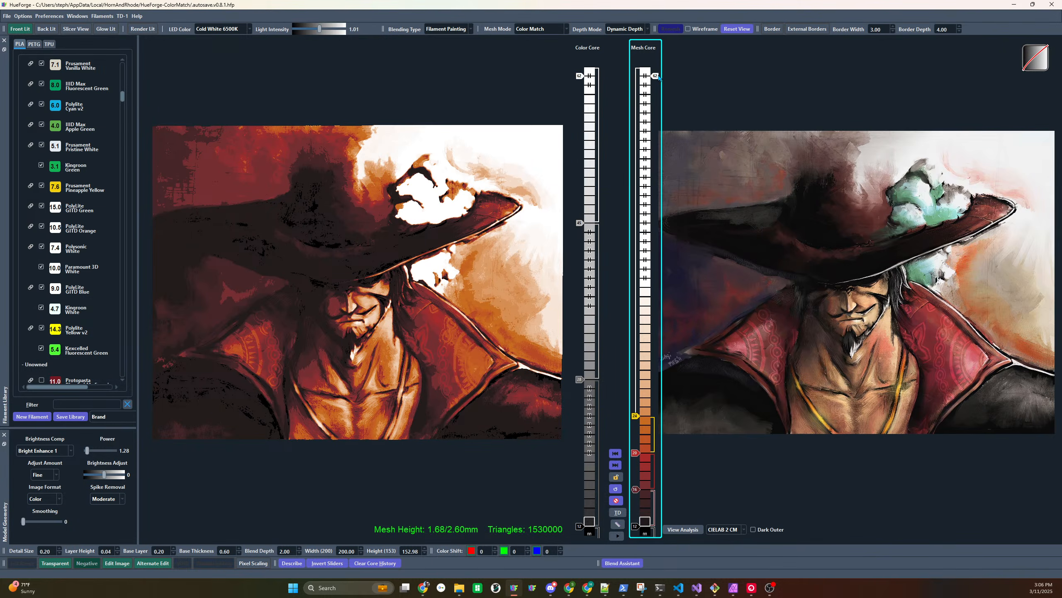
mouse_move(657, 76)
mouse_down()
mouse_move(654, 352)
mouse_move(655, 314)
mouse_up()
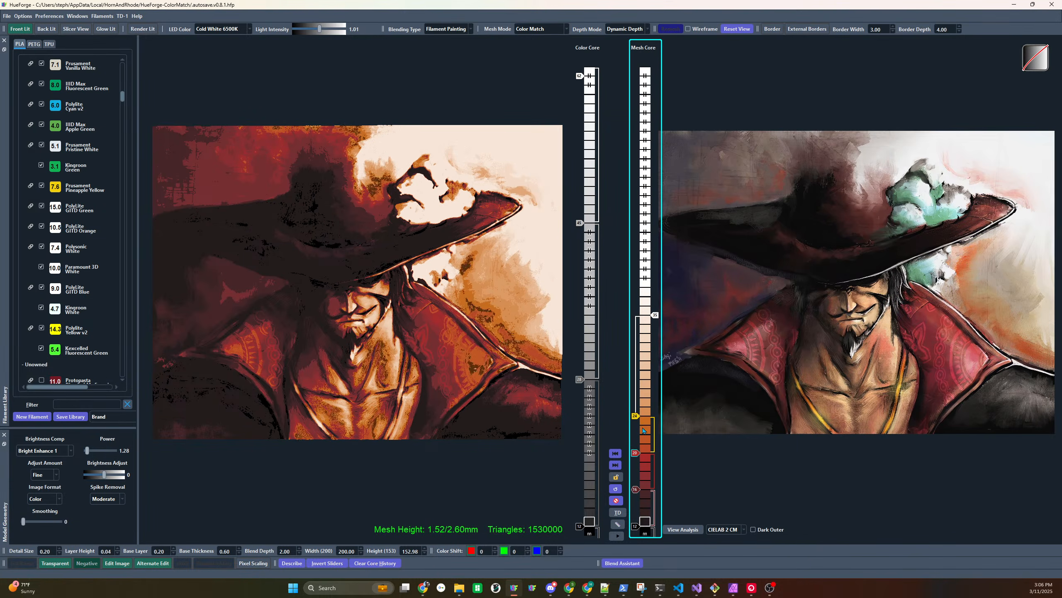
Adjust the Mesh Core's yellow slider to layer 23 and its Lipstick Red slider to layer 21
drag(636, 416, 635, 443)
drag(636, 425, 635, 425)
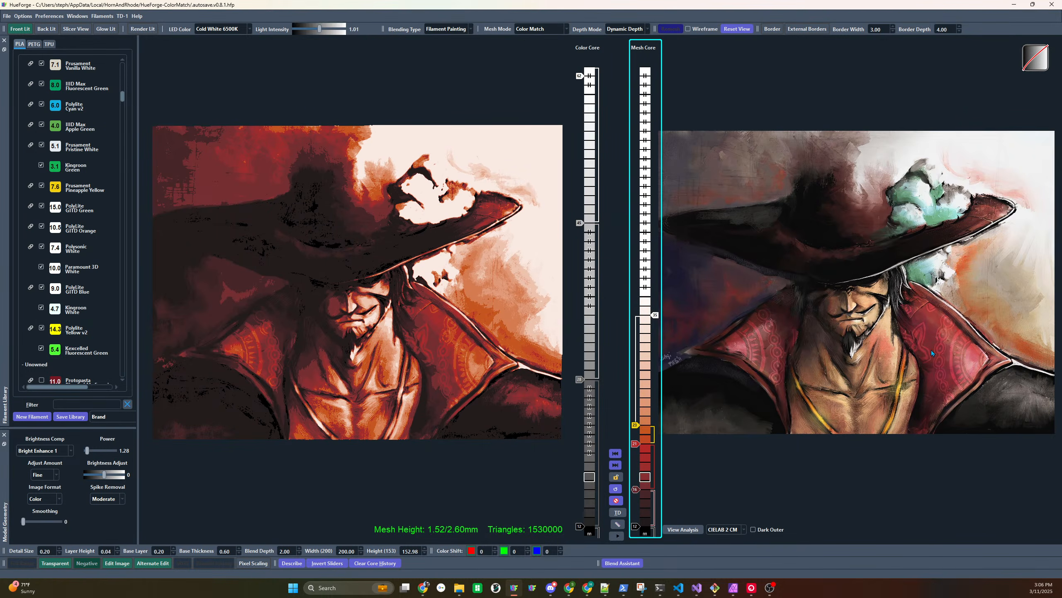
mouse_move(817, 372)
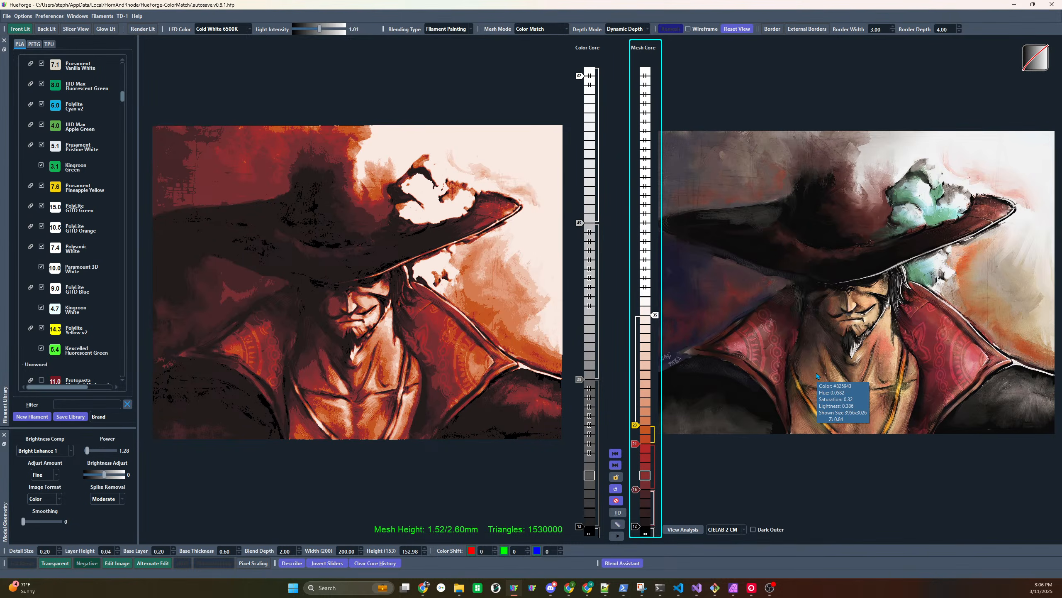
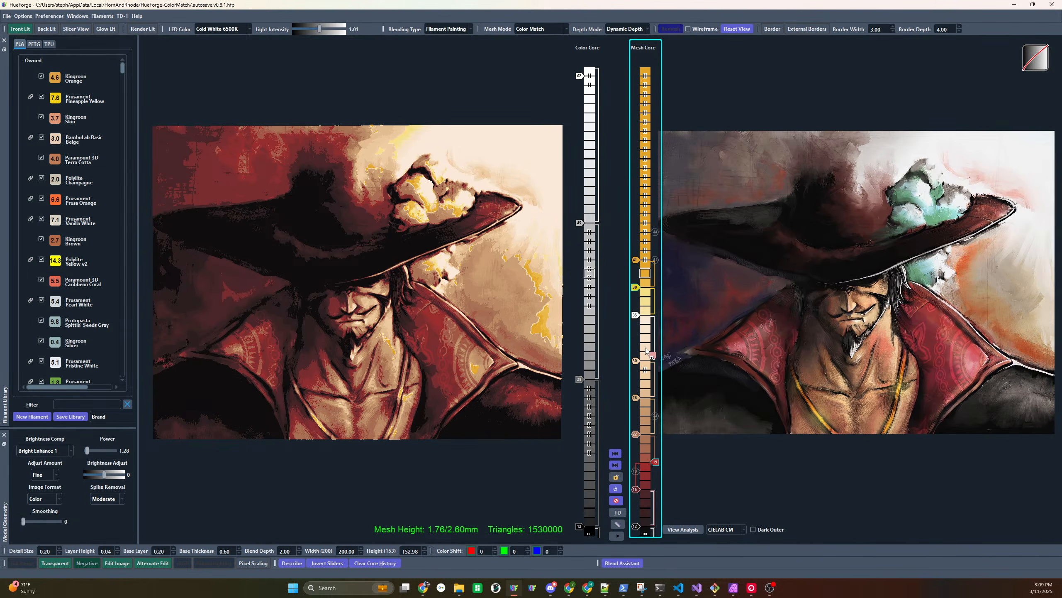
Insert a pink slider at layer 21 and a coral slider at layer 20, above the Mesh Core's red layer 19
click(649, 445)
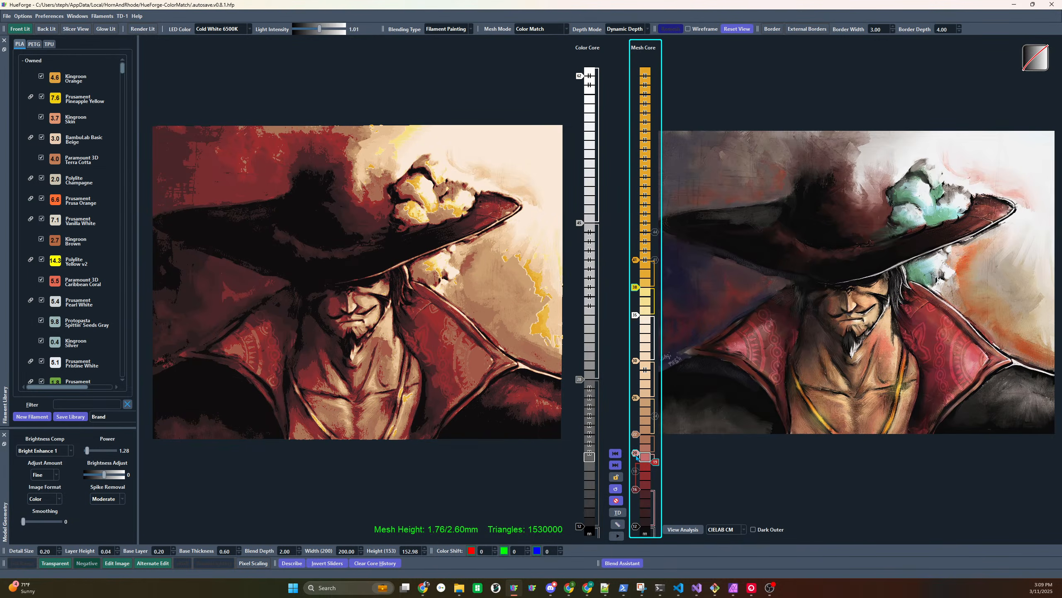
scroll(652, 436, up, 1)
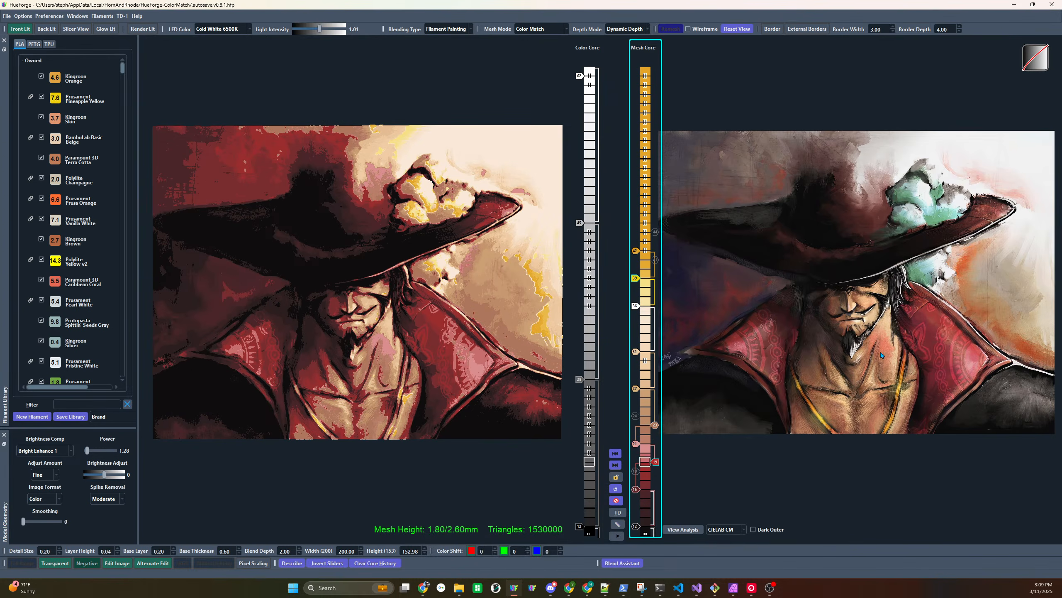
click(645, 443)
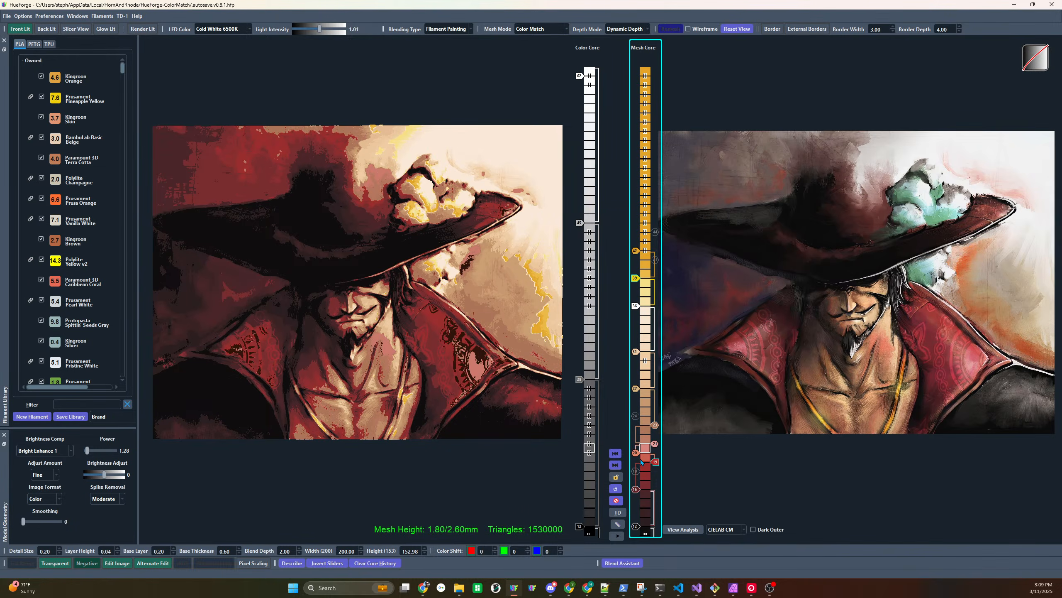
click(654, 443)
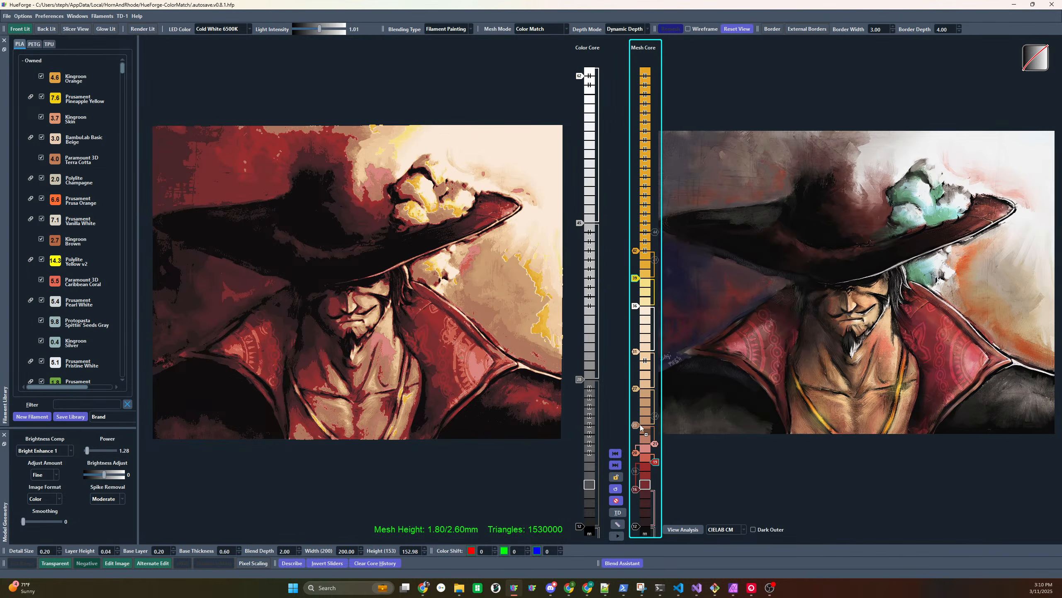
click(655, 443)
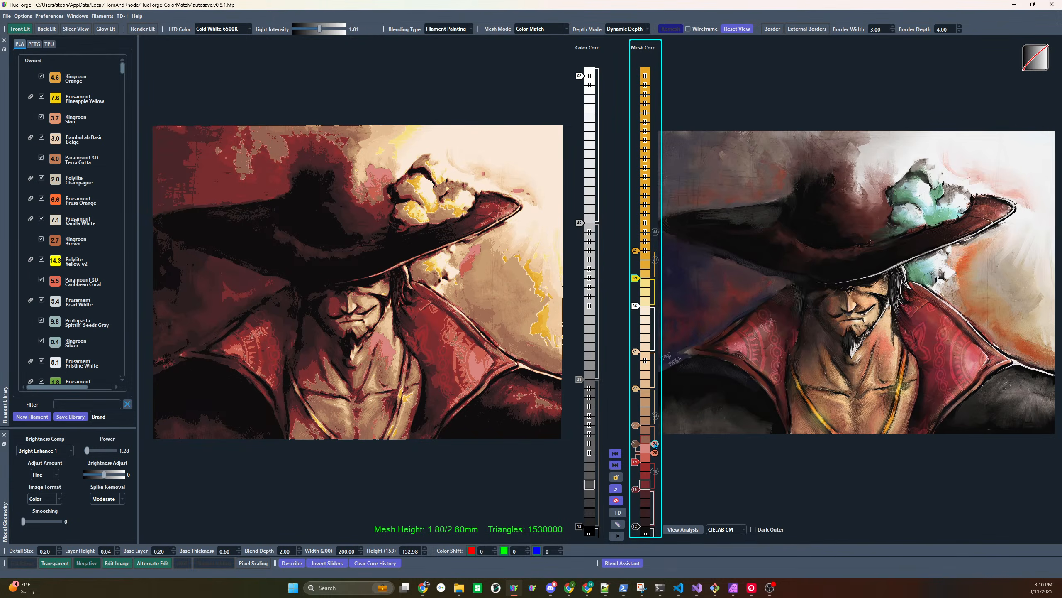
Raise the pink and coral sliders above the brown layers, up to about layer 26 of the Mesh Core
scroll(655, 445, up, 4)
scroll(655, 452, up, 4)
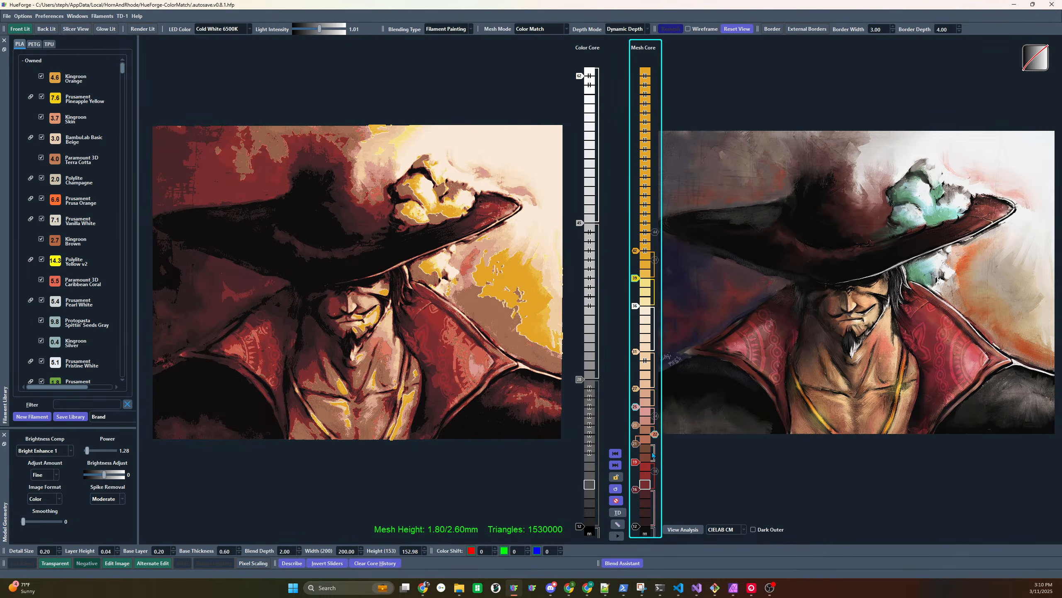
scroll(637, 408, up, 1)
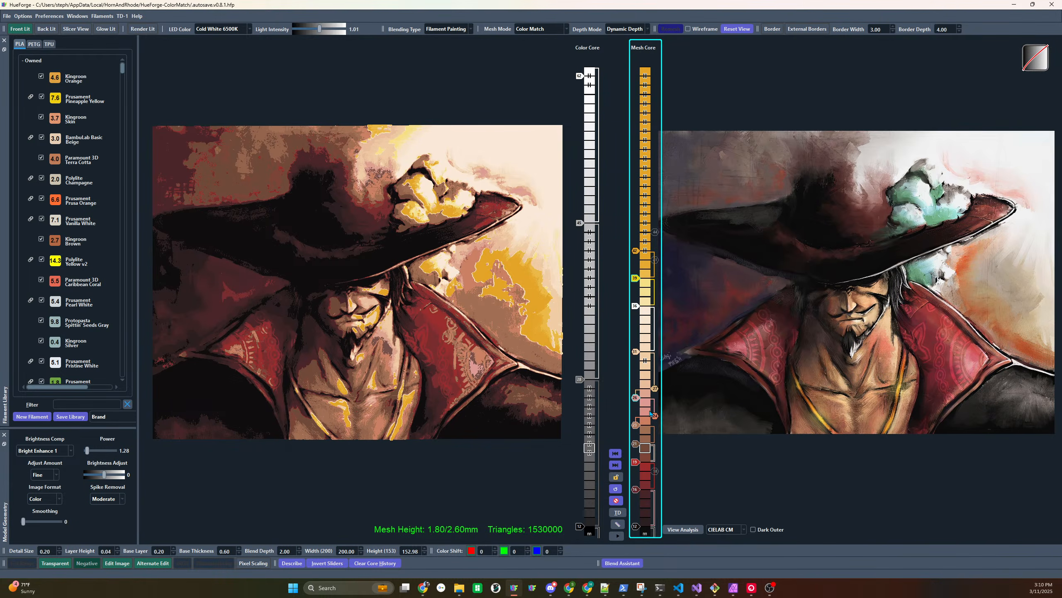
scroll(654, 419, up, 1)
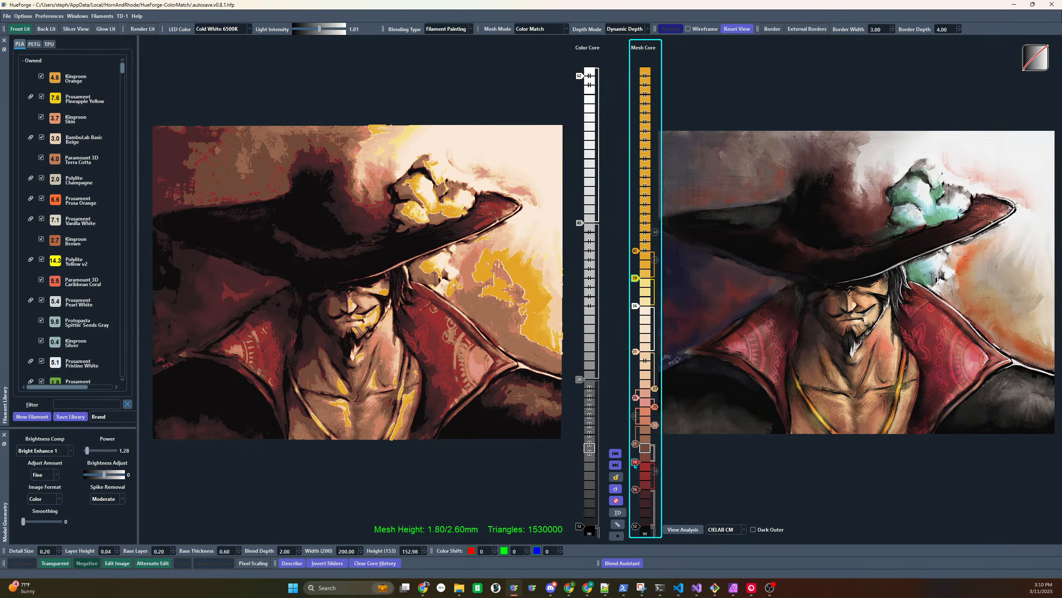
Shift the Mesh Core sliders above the red layer 19 upward, insert a white slider there and raise it to layer 26
scroll(637, 462, up, 1)
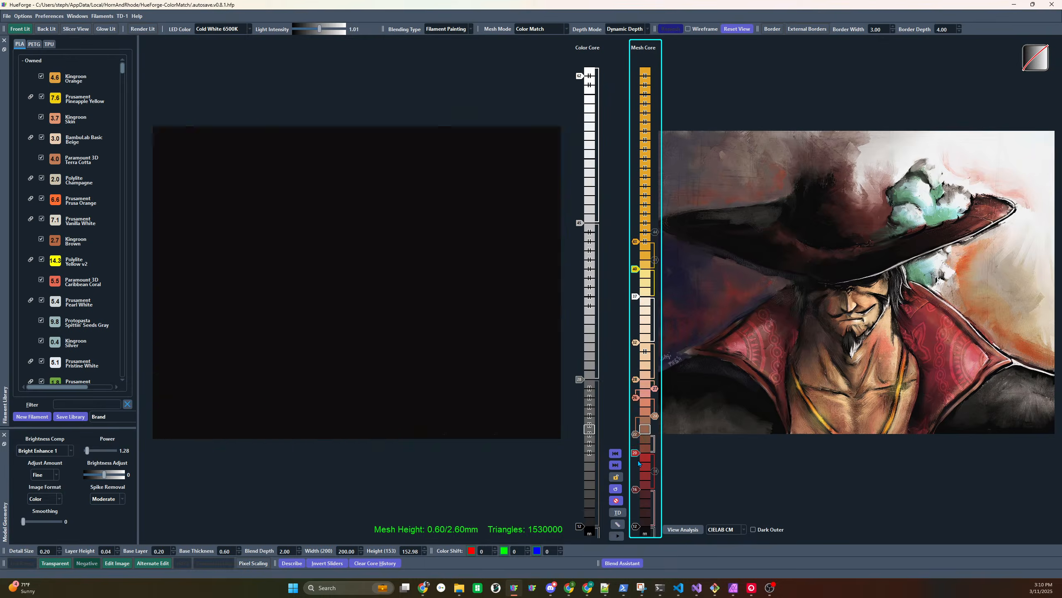
scroll(638, 457, down, 1)
shift+scroll(635, 444, up, 2)
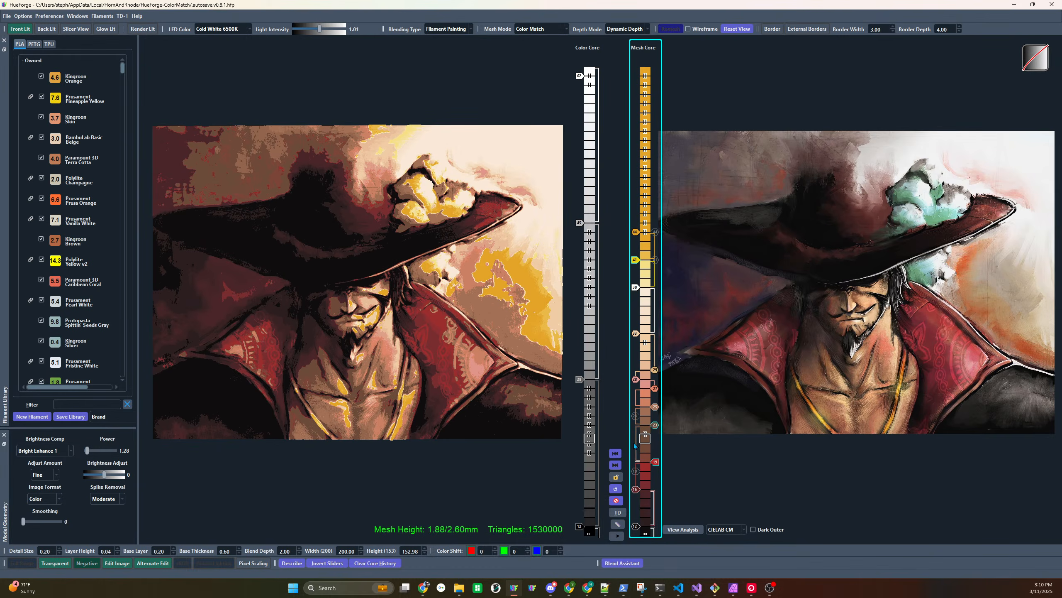
mouse_move(635, 287)
mouse_down()
mouse_move(644, 294)
mouse_move(645, 443)
mouse_up()
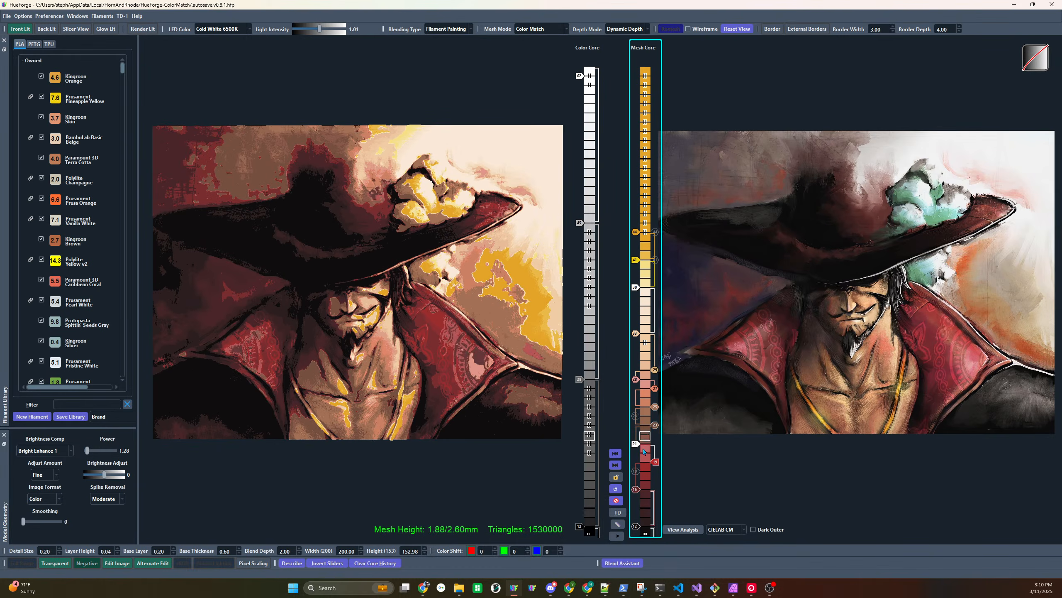
shift+scroll(639, 444, up, 5)
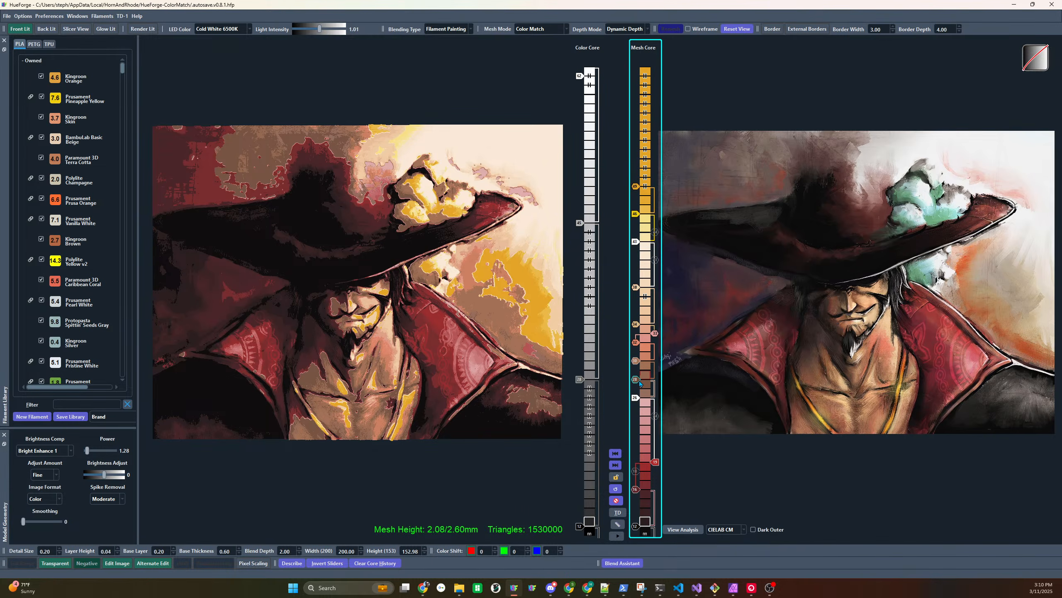
shift+scroll(635, 379, up, 1)
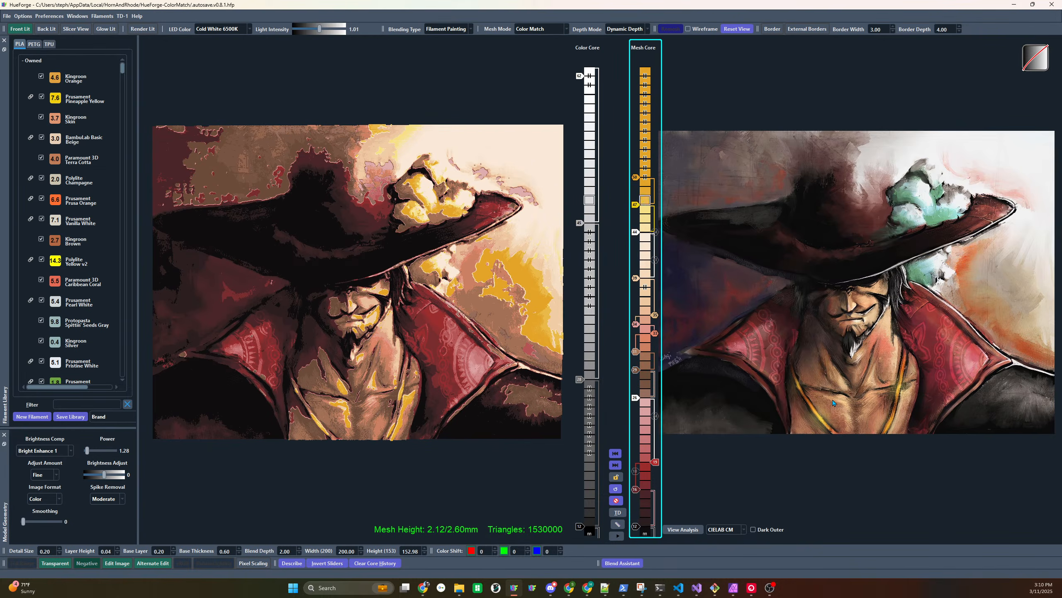
Insert extra Mesh Core sliders at layer 37 in the orange range and at layer 27 just above the lower white slider
drag(645, 302, 645, 296)
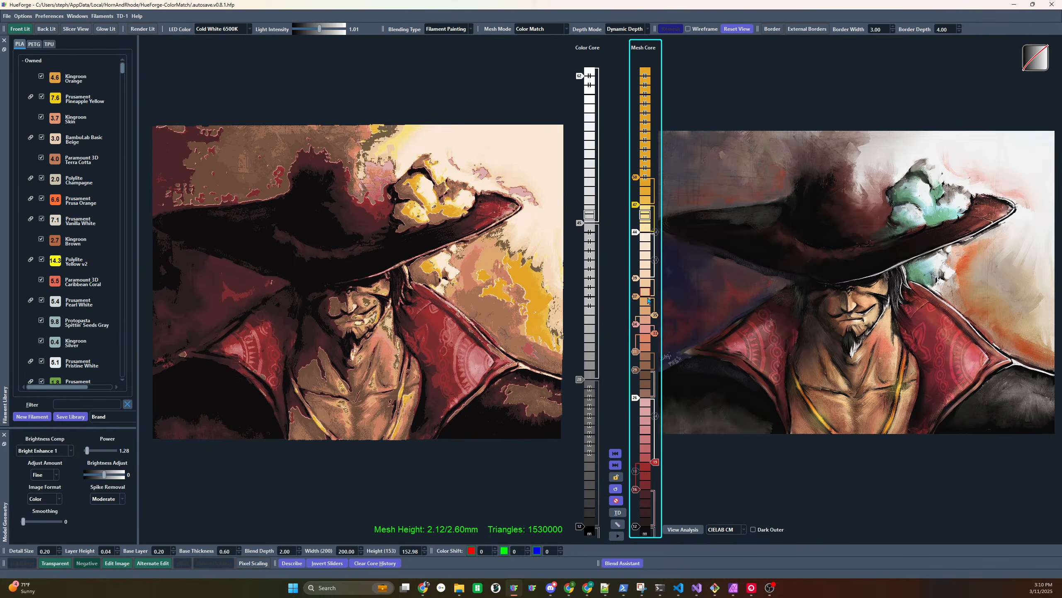
shift+scroll(638, 301, up, 1)
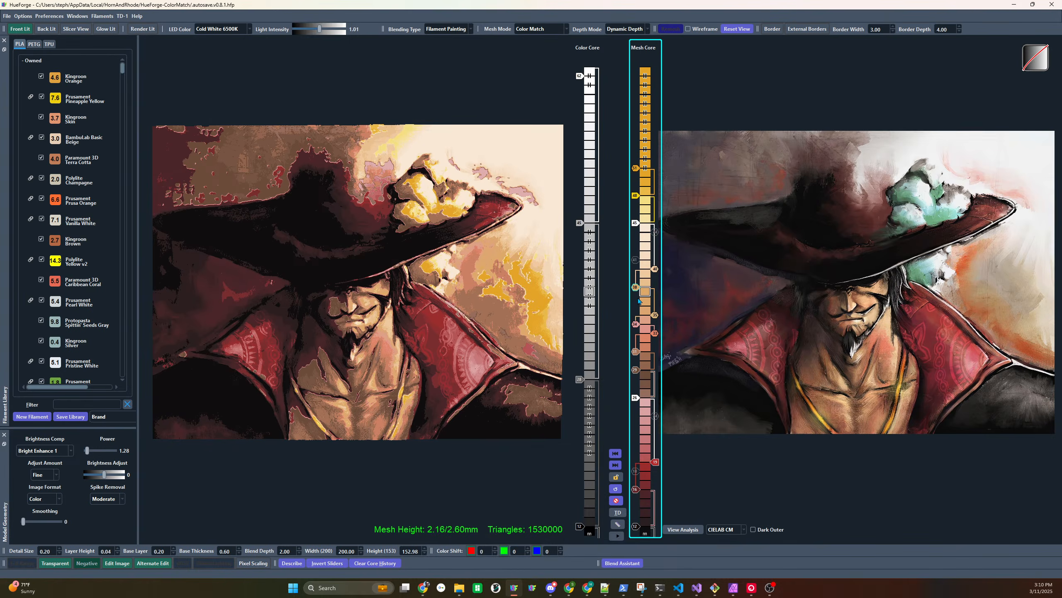
shift+scroll(639, 300, down, 1)
right_click(653, 387)
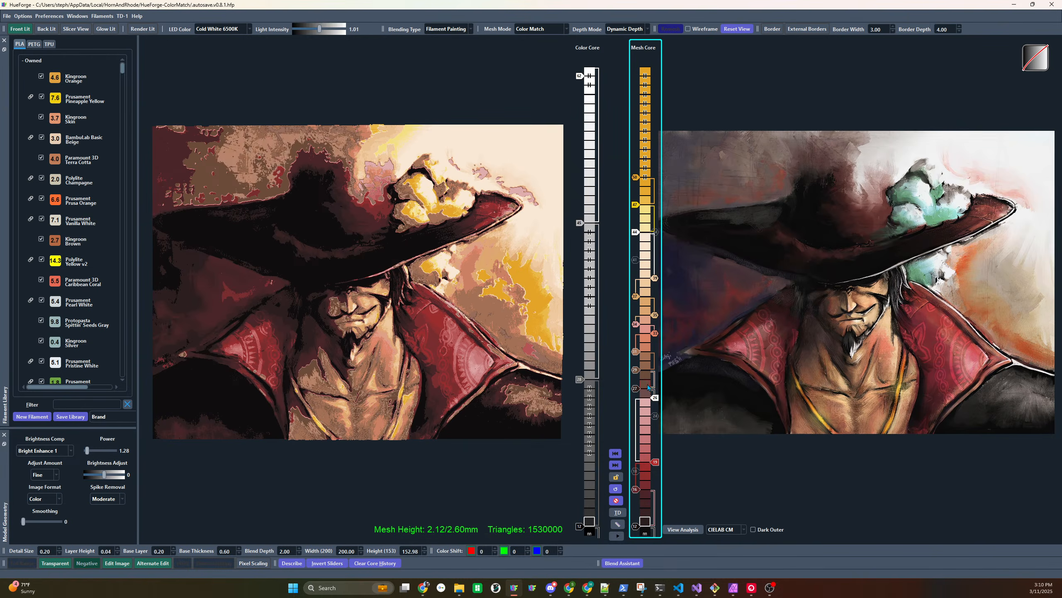
shift+scroll(636, 390, up, 1)
shift+scroll(636, 390, down, 1)
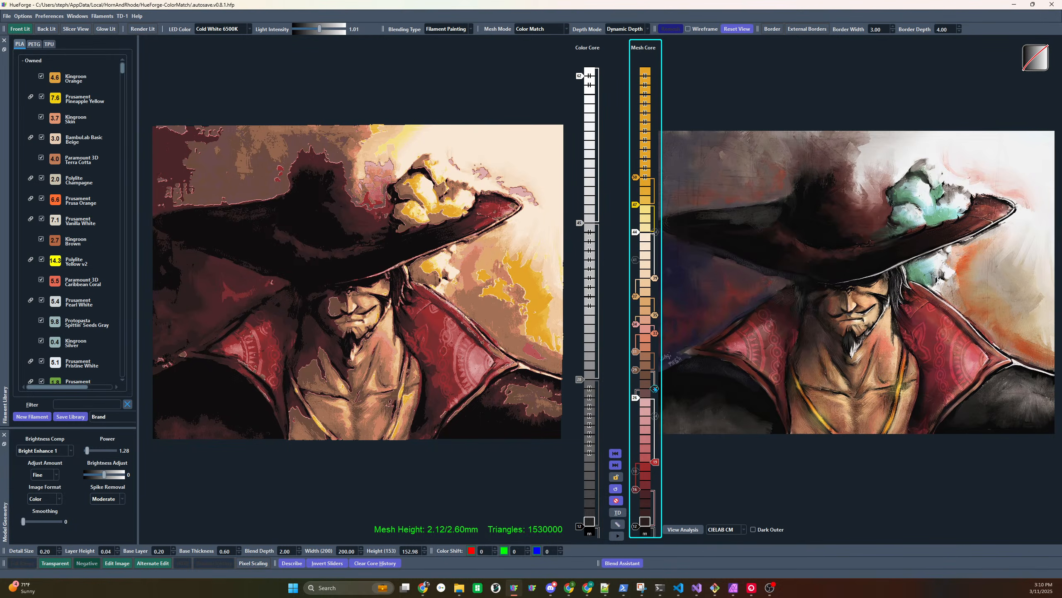
Select the Mesh Core's lower sliders up to layer 27, invert their order and raise the inverted black section by two layers
drag(632, 386, 661, 538)
key(alt+i)
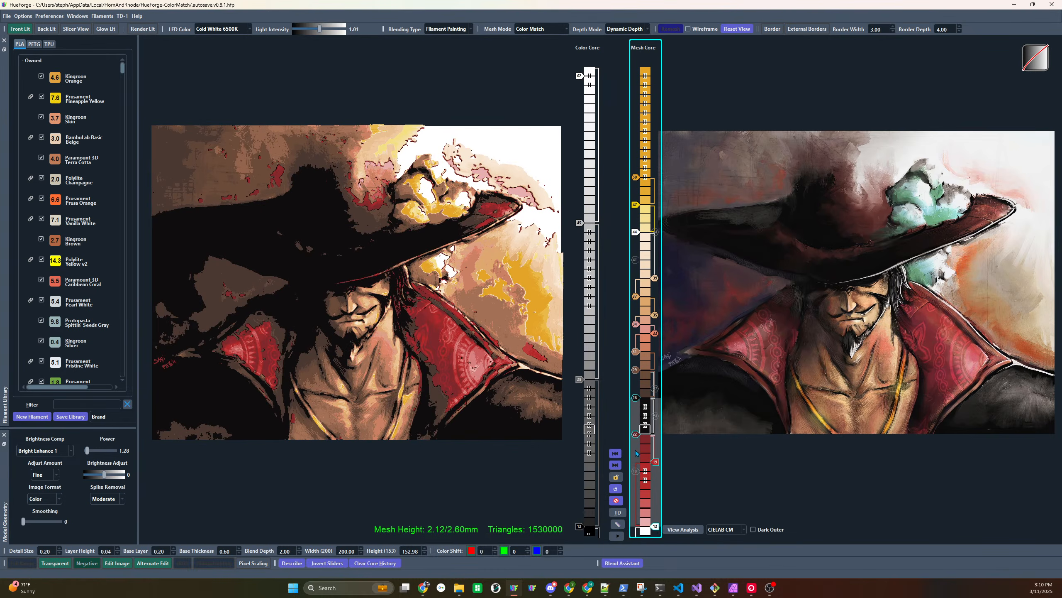
key(shift+Up)
key(shift+Up)
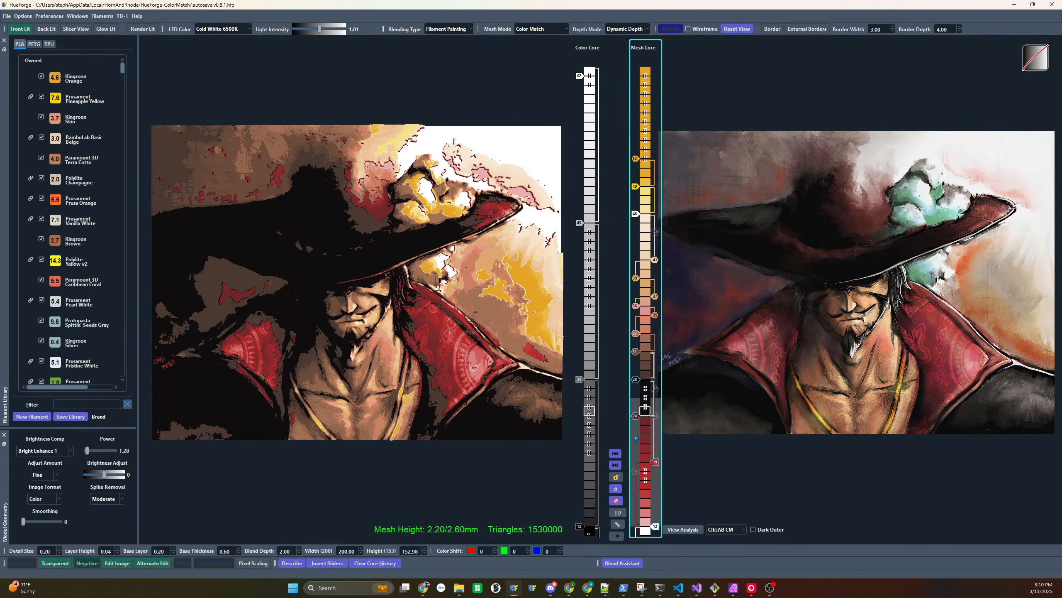
Lower the Mesh Core's upper sliders by one layer and move the red slider down to layer 16
key(shift+Down)
drag(635, 425, 635, 407)
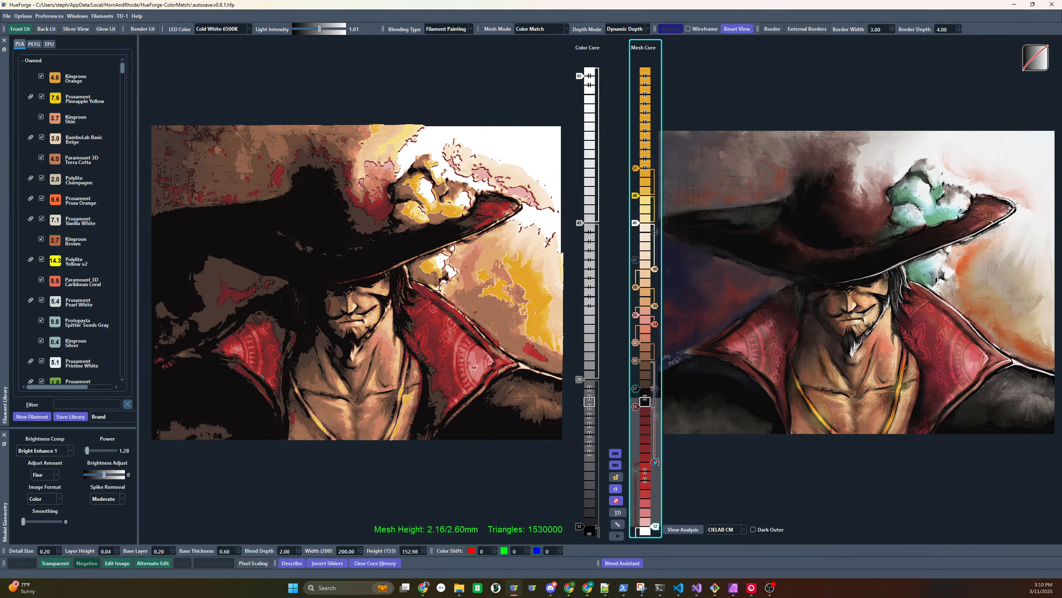
drag(655, 462, 654, 489)
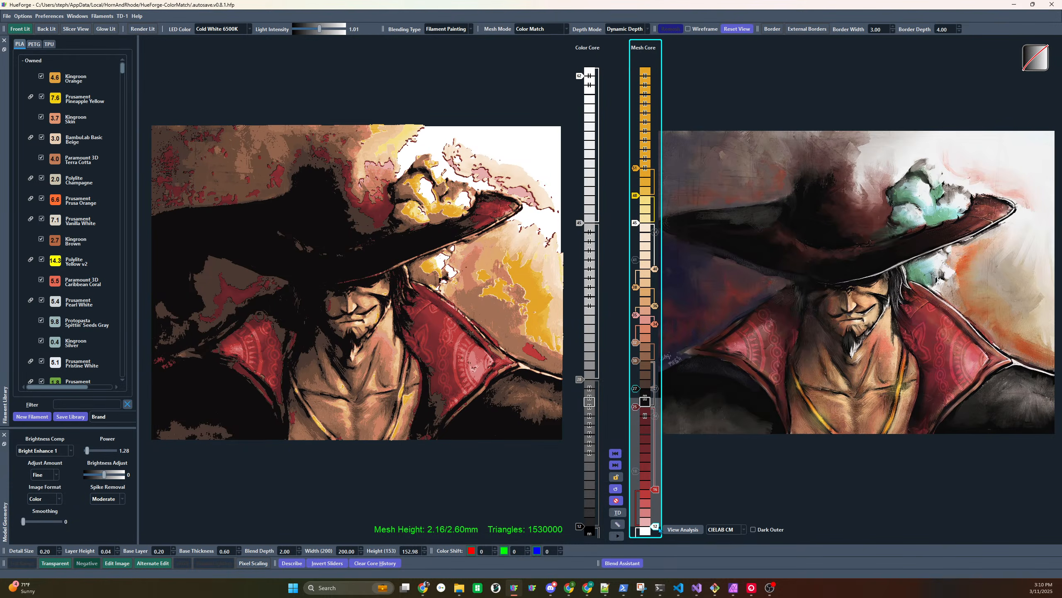
Rework the sliders beneath the Mesh Core's black section, lowering the dark red one to layer 23
mouse_move(654, 529)
mouse_down()
mouse_move(676, 538)
mouse_move(655, 527)
mouse_up()
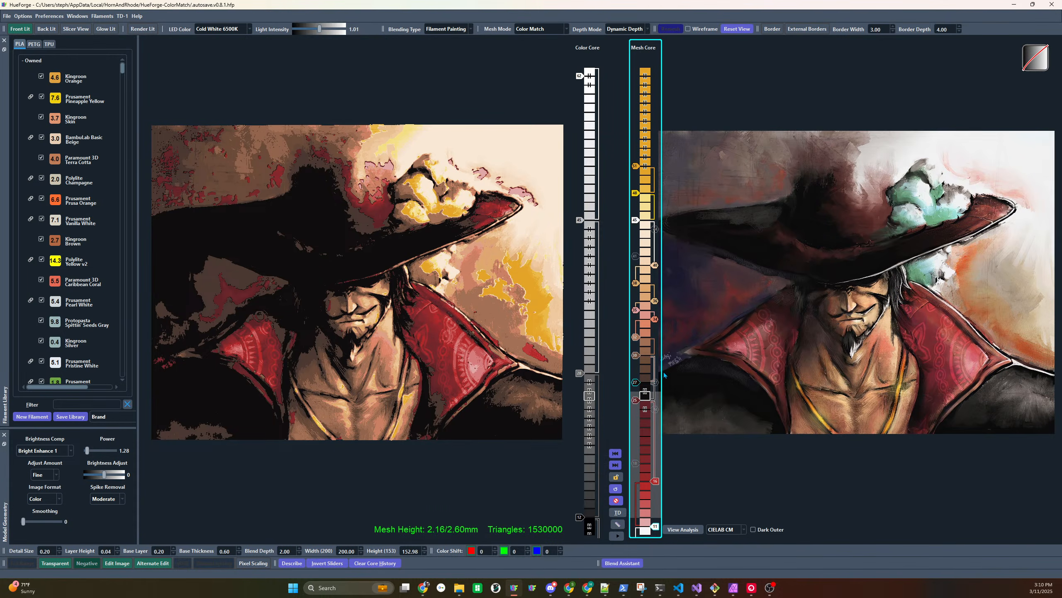
click(646, 396)
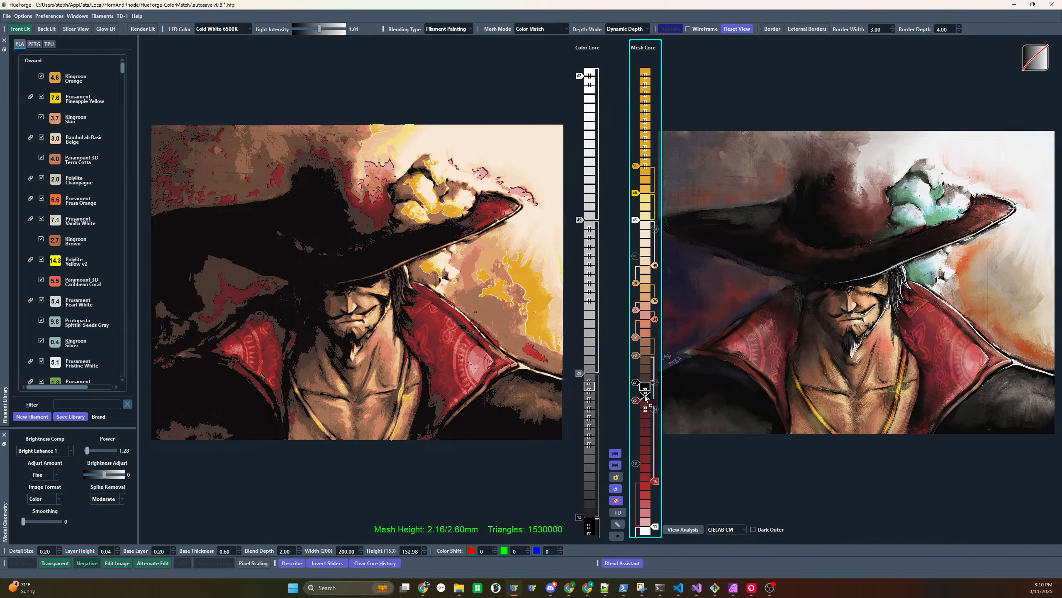
drag(636, 400, 654, 424)
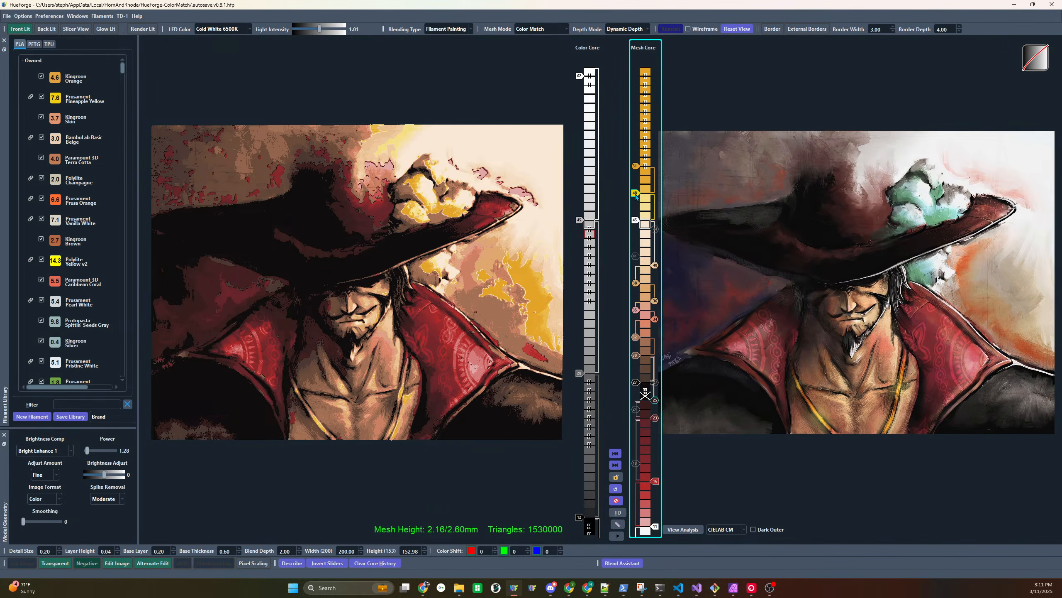
Insert a red-orange slider above the Mesh Core's yellow-orange one and switch the colour matching method to CIELAB 2 CM
mouse_move(635, 166)
mouse_down()
mouse_move(635, 175)
mouse_move(635, 134)
mouse_move(636, 157)
mouse_up()
click(725, 529)
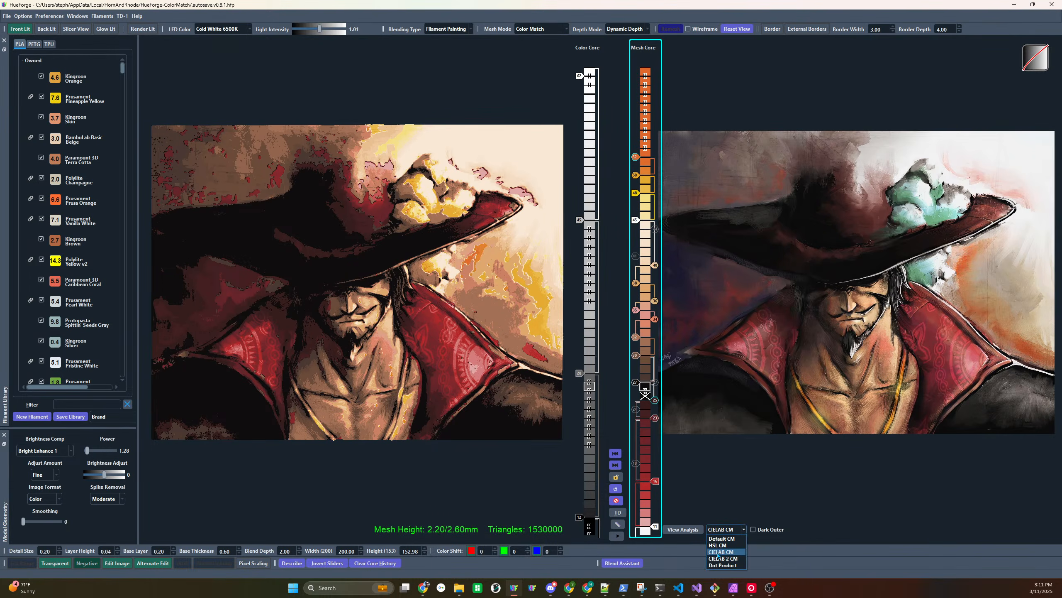
click(722, 559)
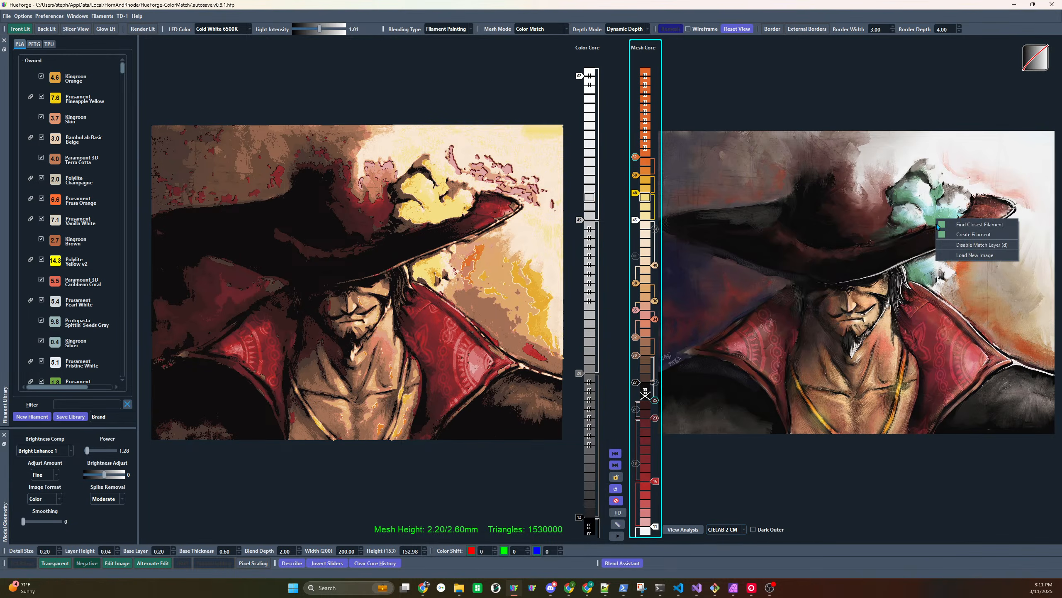
Find the filaments closest to the hat plume's teal and add Kingroon Green, topped by a white slider, above the Mesh Core's orange layers
click(938, 228)
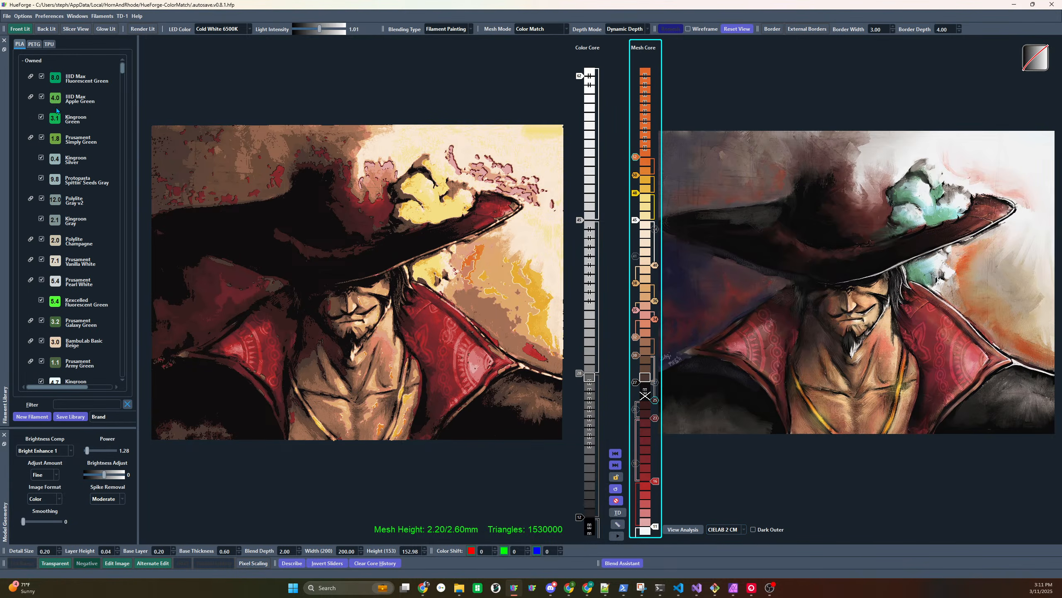
mouse_move(52, 122)
mouse_down()
mouse_move(670, 148)
mouse_move(635, 121)
mouse_up()
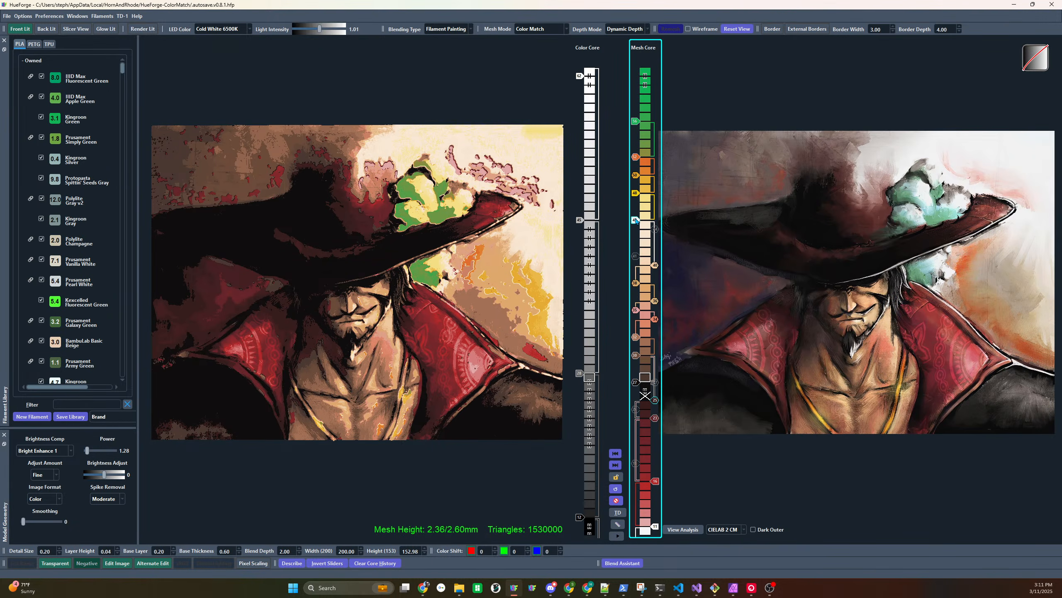
drag(645, 79, 645, 82)
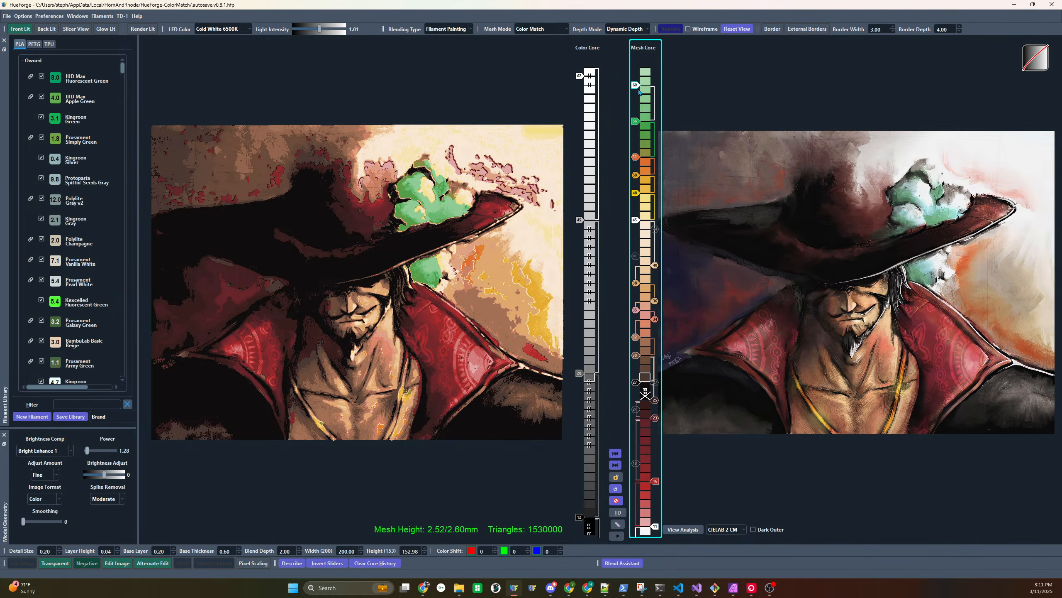
mouse_move(635, 124)
mouse_down()
mouse_move(635, 139)
mouse_move(636, 128)
mouse_up()
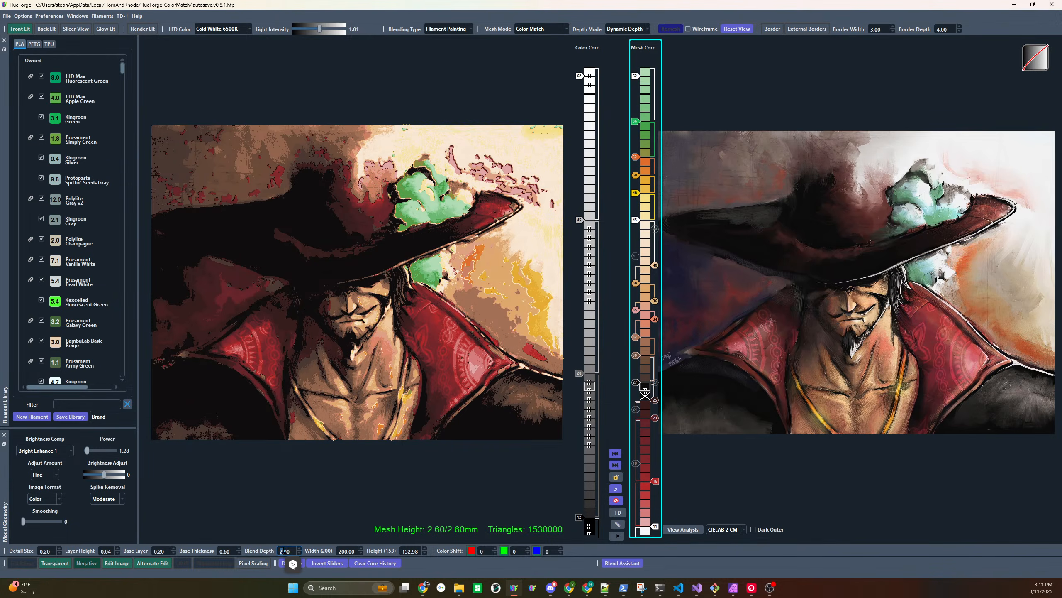
Set the blend depth to 3.00 and reposition the Mesh Core's green and white sliders, with the top white one at layer 67
key(Return)
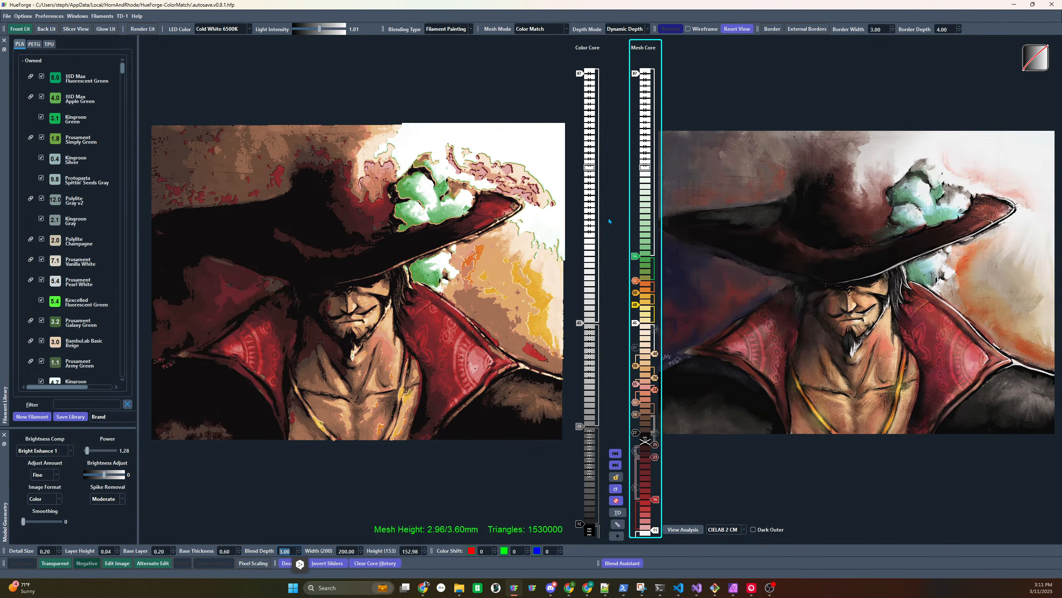
drag(635, 256, 635, 250)
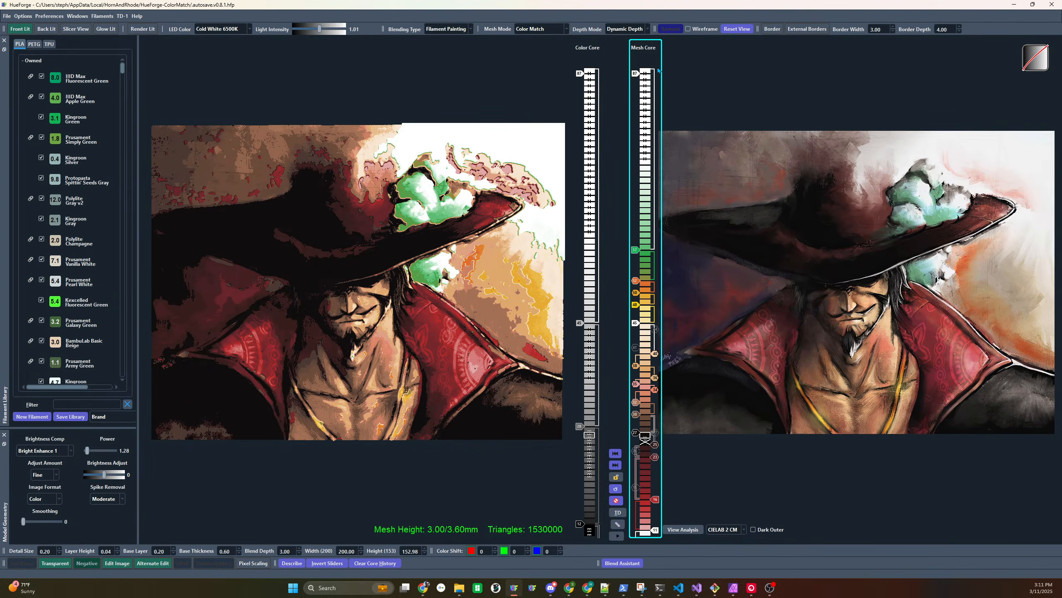
drag(634, 73, 636, 185)
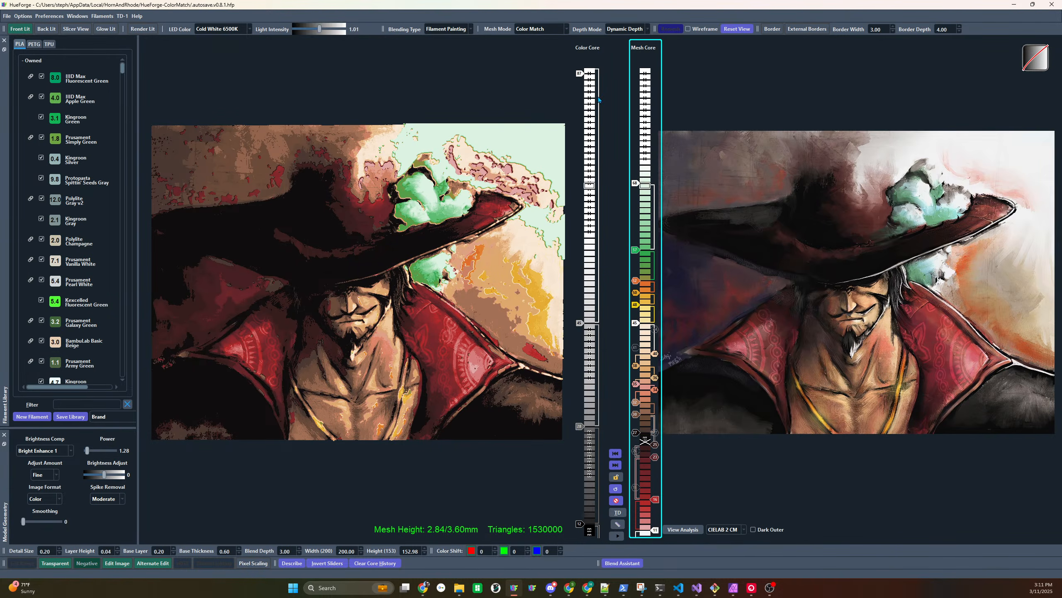
drag(631, 322, 635, 293)
scroll(637, 163, down, 4)
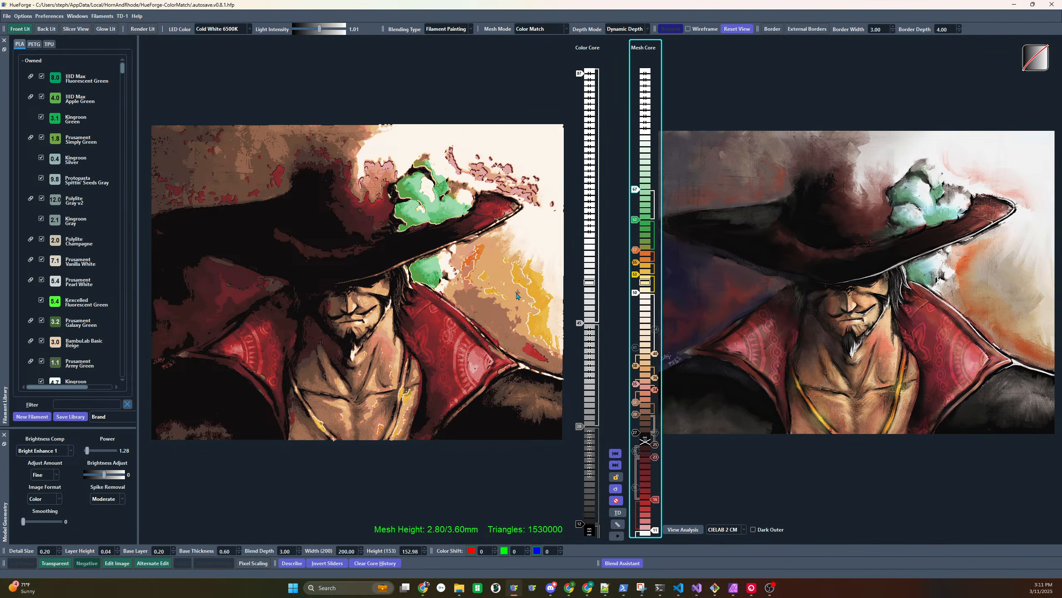
Sample the red of the coat collar in the source image and look up its closest filaments
mouse_move(807, 288)
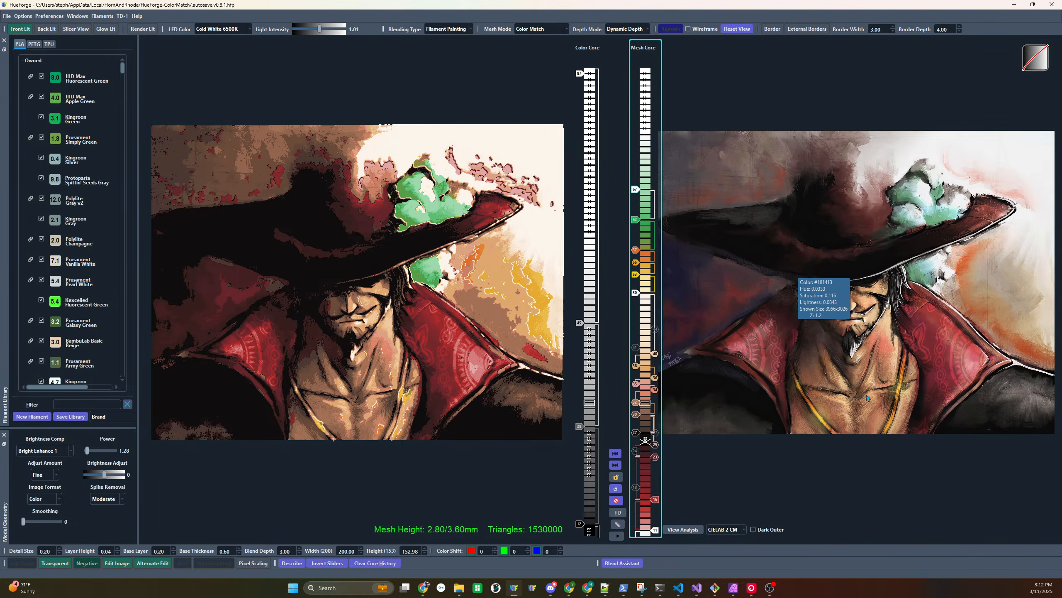
right_click(938, 327)
right_click(935, 321)
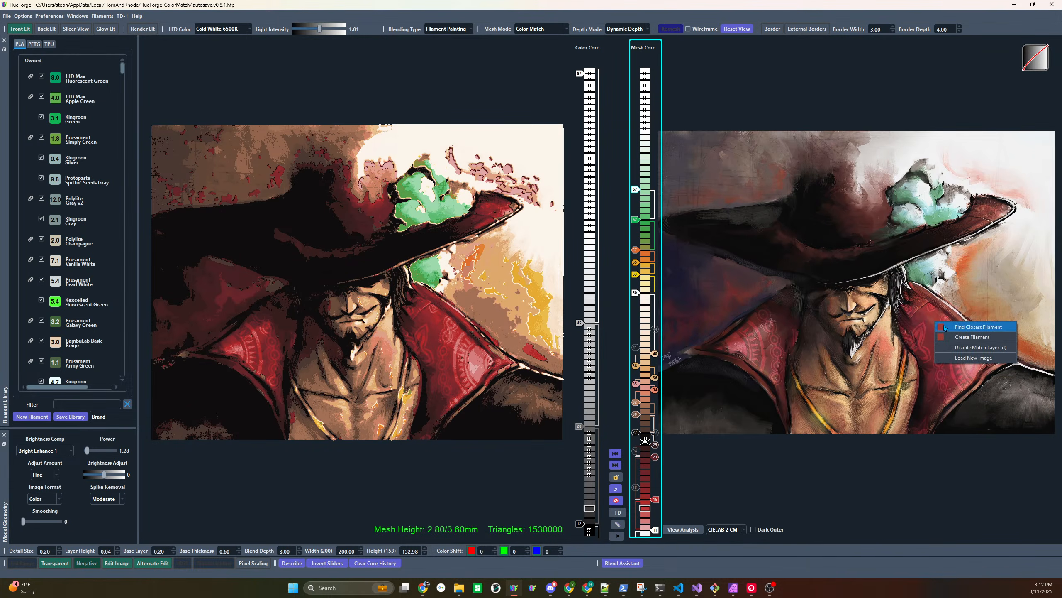
click(943, 326)
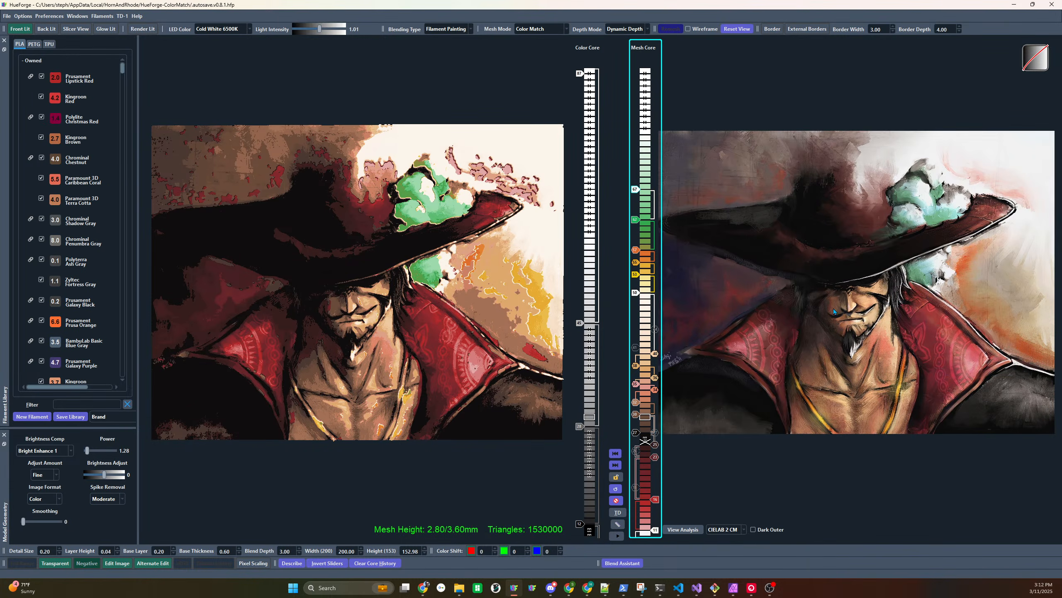
mouse_move(834, 309)
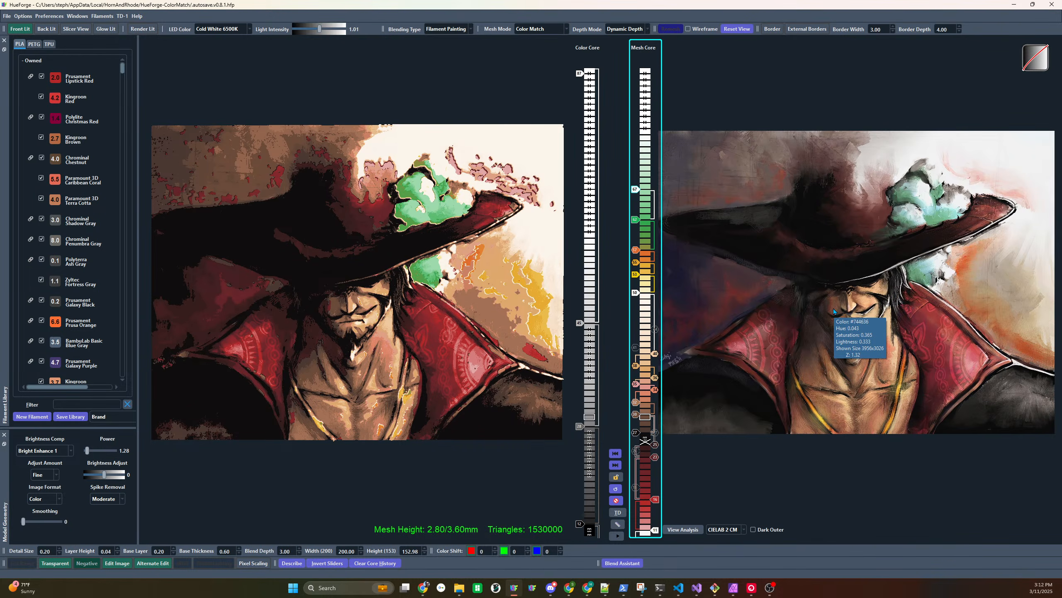
Replace the Mesh Core's green slider with the teal sampled from the hat's plume and raise the white slider above it to layer 73
right_click(941, 221)
click(947, 225)
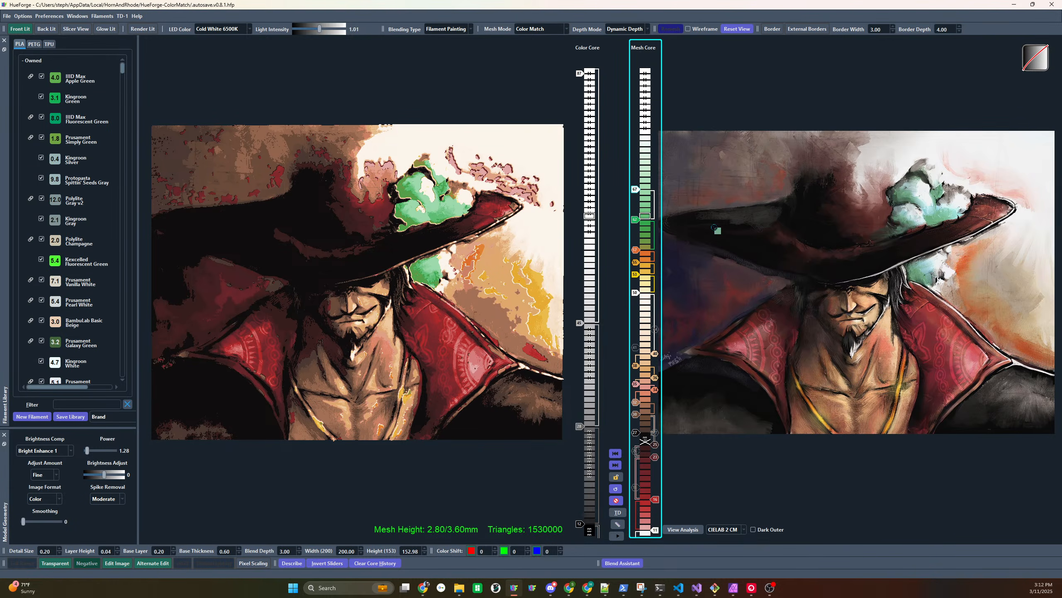
mouse_move(715, 227)
mouse_down()
mouse_move(636, 221)
mouse_move(630, 202)
mouse_up()
scroll(636, 183, up, 5)
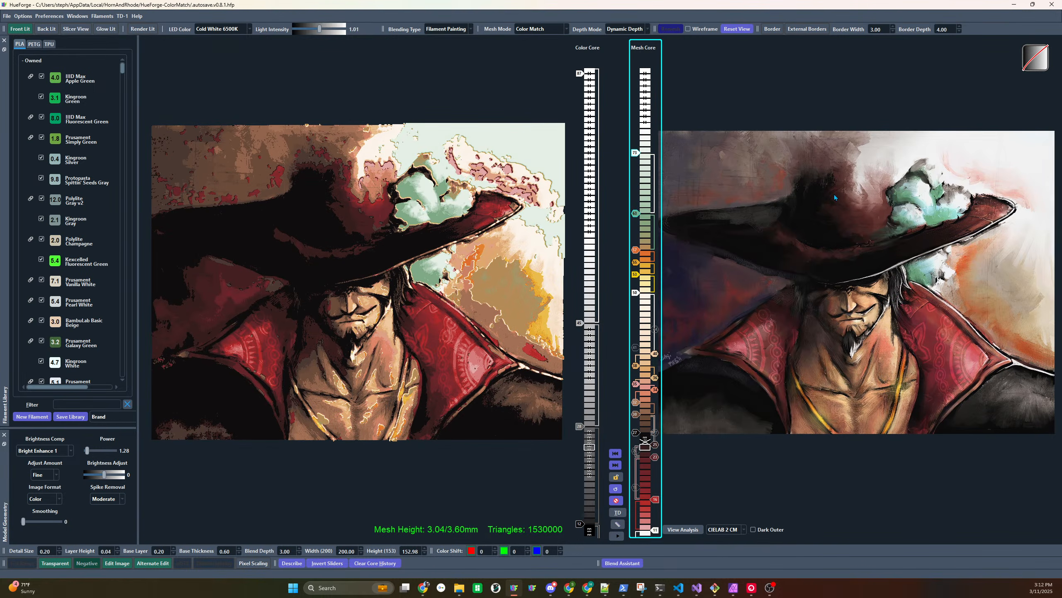
Shift the Mesh Core sliders above the pink layers up by two, bringing the top white slider to layer 75
mouse_move(1014, 336)
drag(655, 379, 654, 376)
scroll(655, 377, up, 1)
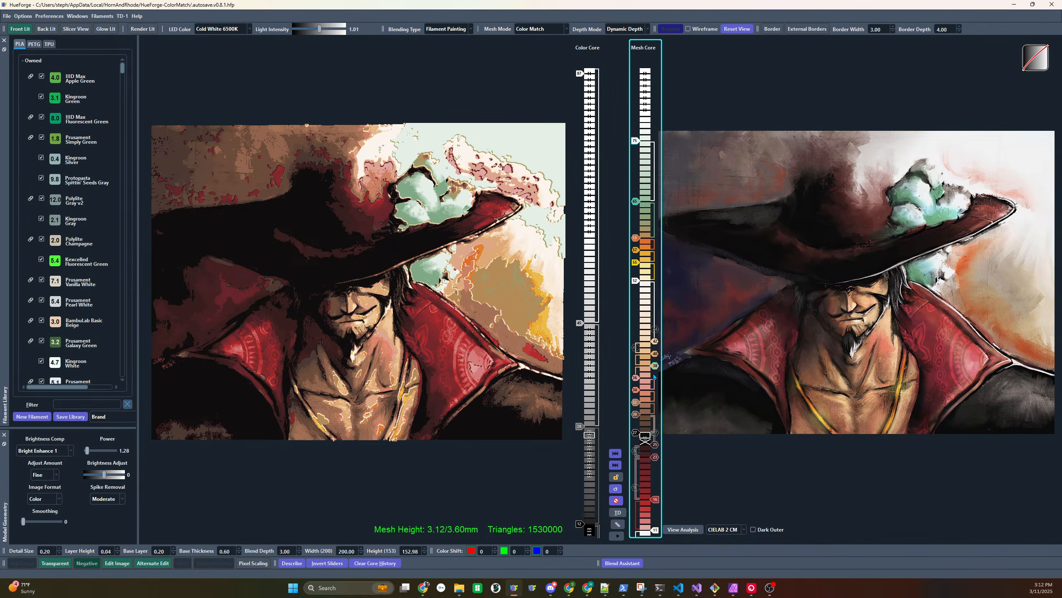
scroll(638, 418, up, 1)
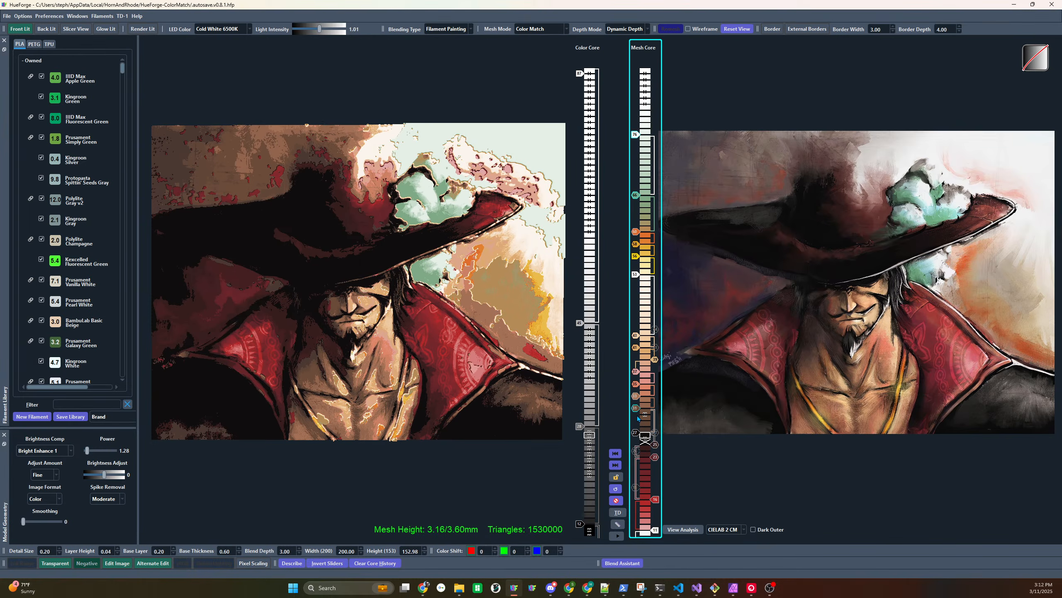
scroll(636, 409, down, 1)
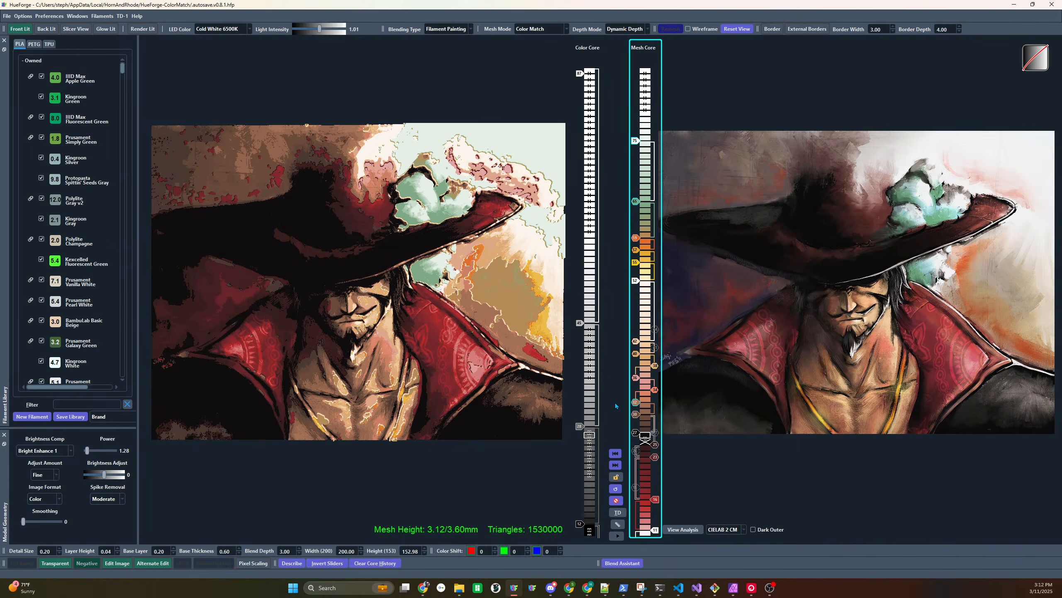
Try the Mesh Core's top white slider at layers 77 and 68 above the teal one
click(635, 341)
click(636, 204)
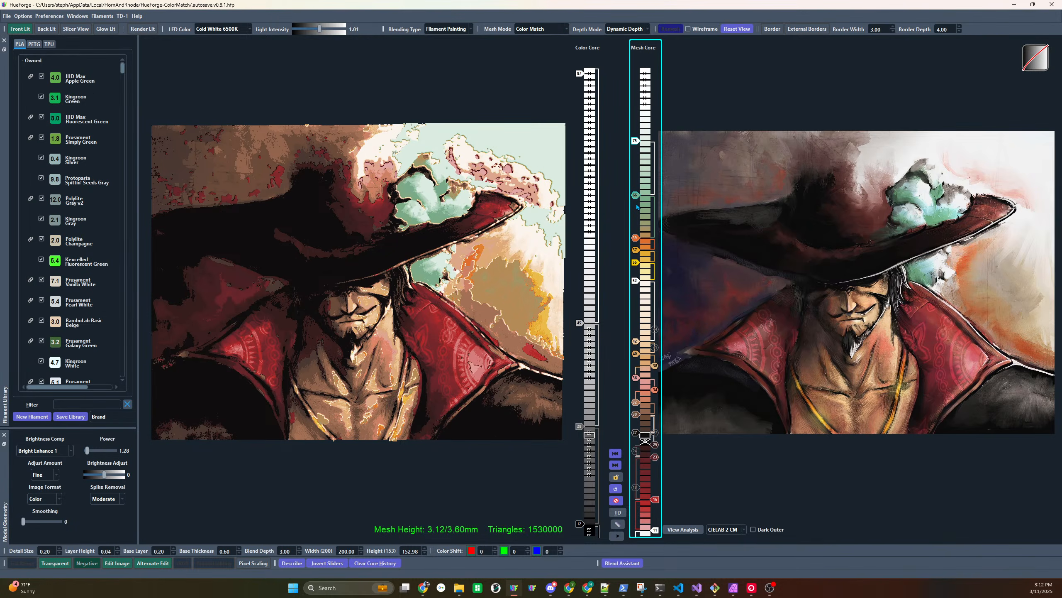
scroll(636, 142, down, 6)
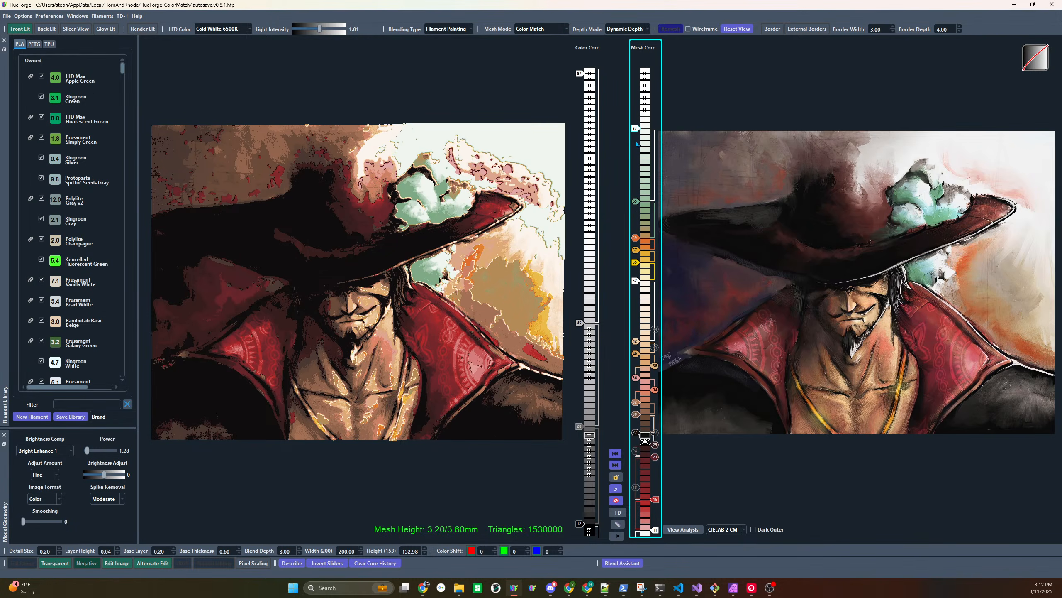
scroll(636, 146, down, 1)
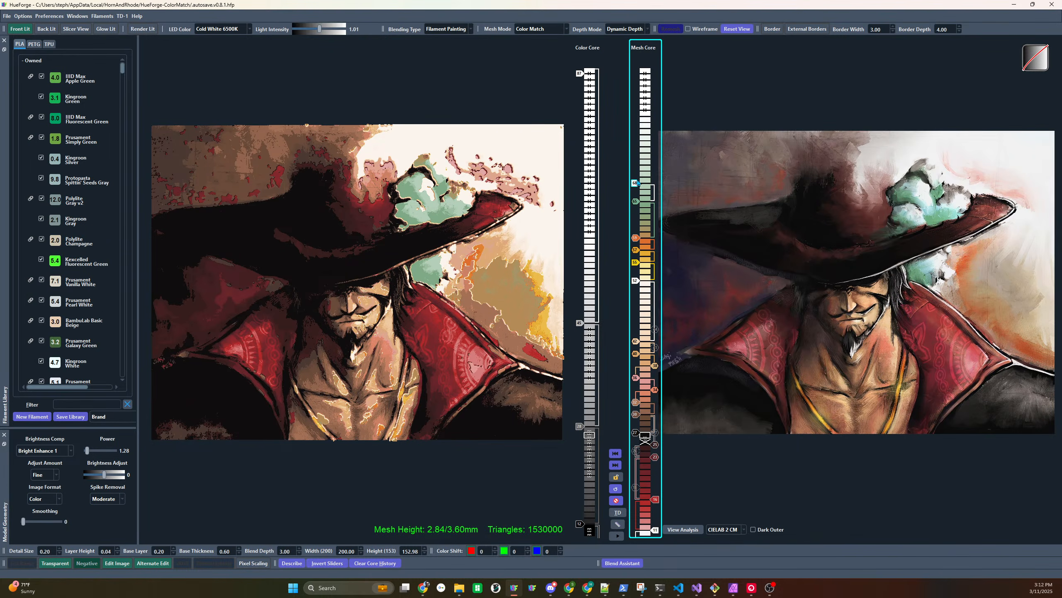
Reorder the Mesh Core's top so teal sits above white, with the teal slider at layer 76 and white at layer 67
mouse_move(638, 183)
mouse_down()
mouse_move(639, 213)
mouse_move(636, 165)
mouse_up()
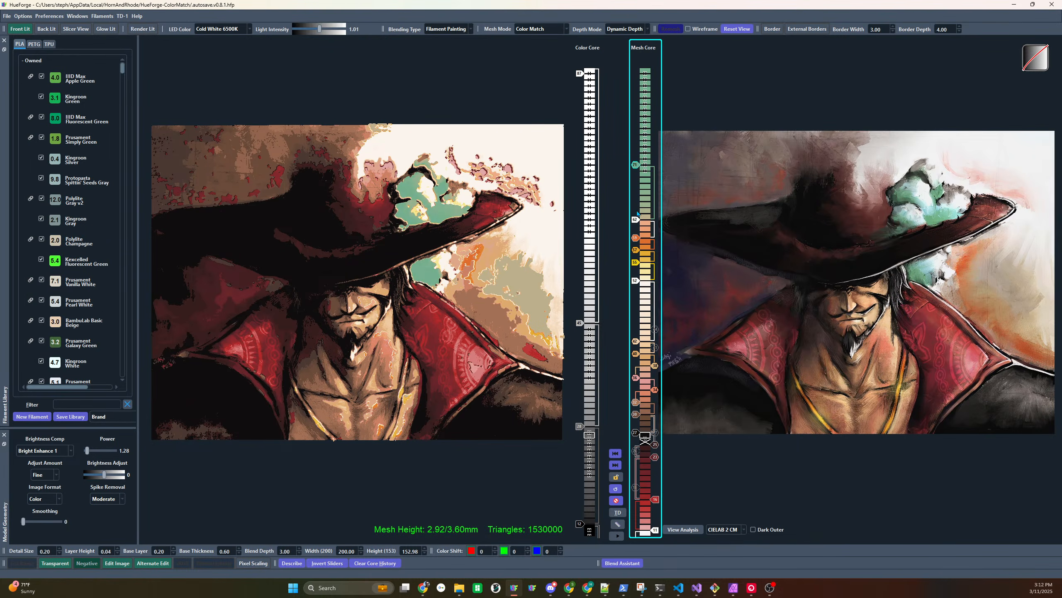
scroll(637, 219, up, 4)
drag(637, 172, 637, 142)
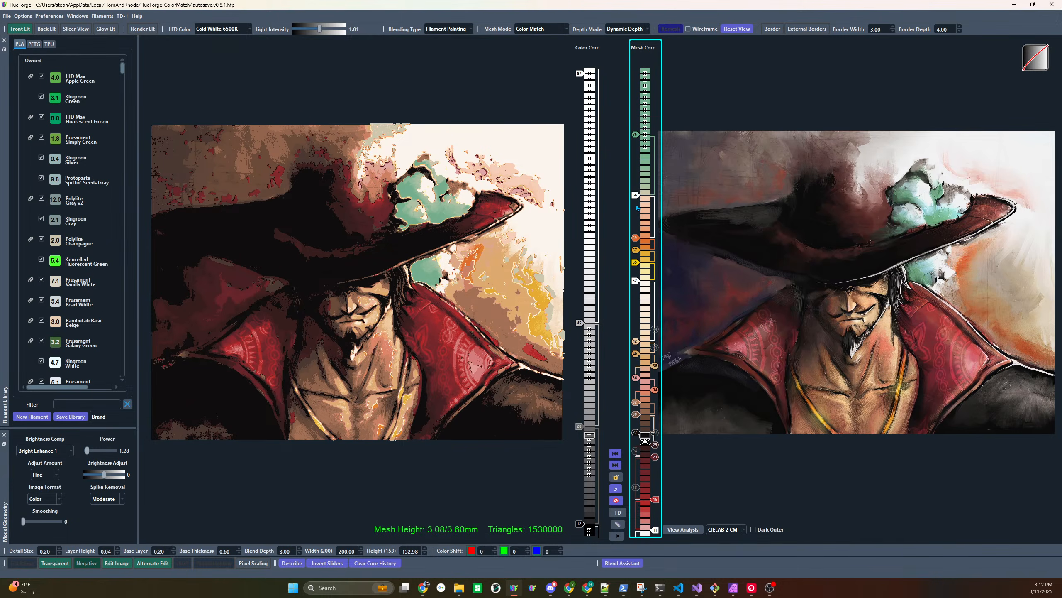
mouse_move(636, 196)
mouse_down()
mouse_move(637, 176)
mouse_move(636, 189)
mouse_up()
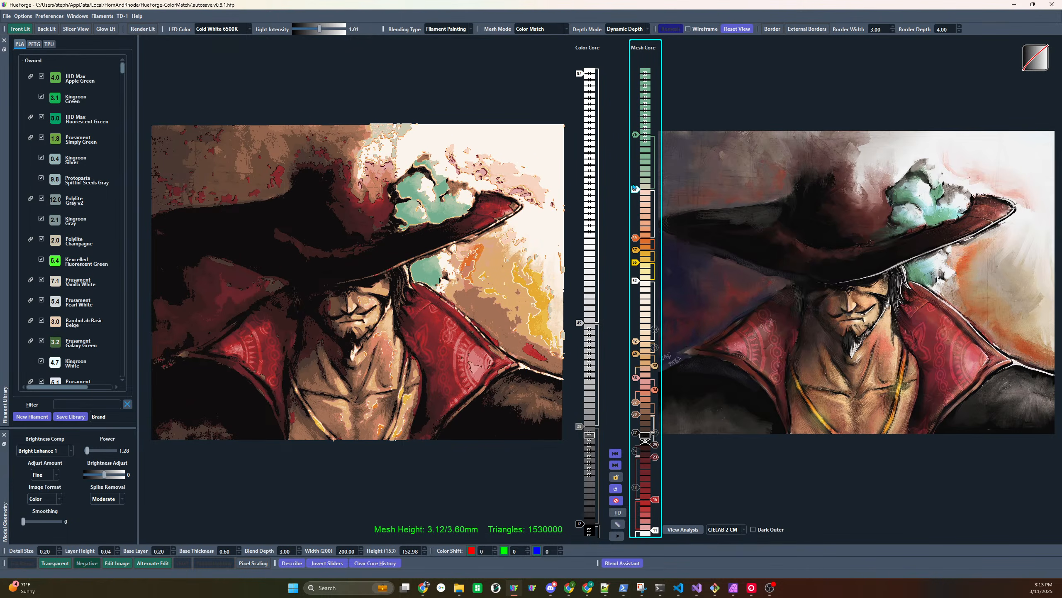
Lower the Mesh Core's teal slider to layer 73 and insert a darker green slider above it at layer 78
drag(635, 134, 635, 143)
click(644, 131)
scroll(636, 133, up, 2)
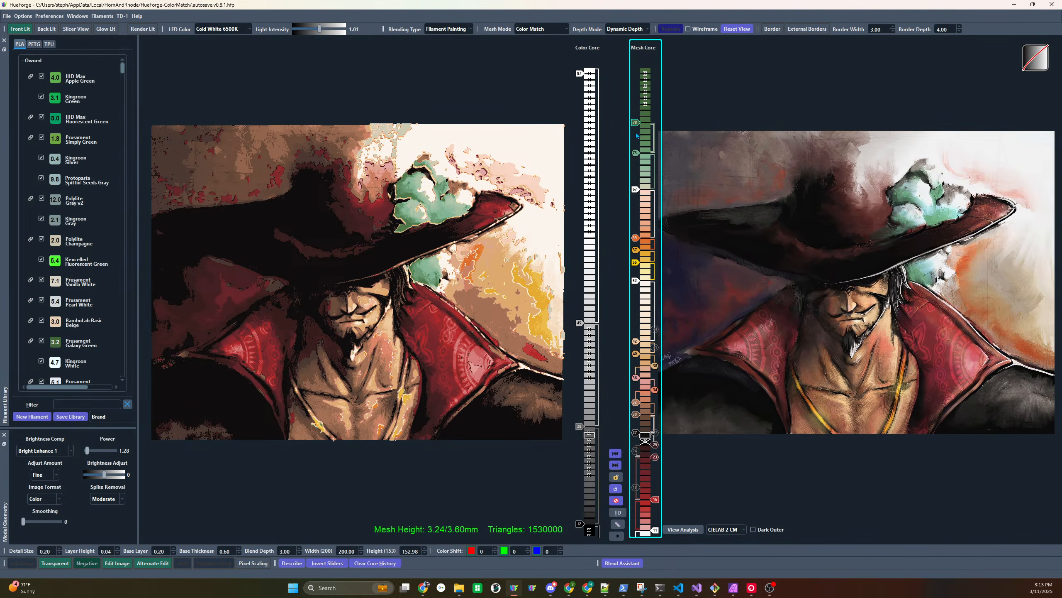
Open the Blend Assistant for mixing a start colour and a target colour
mouse_move(717, 292)
click(626, 563)
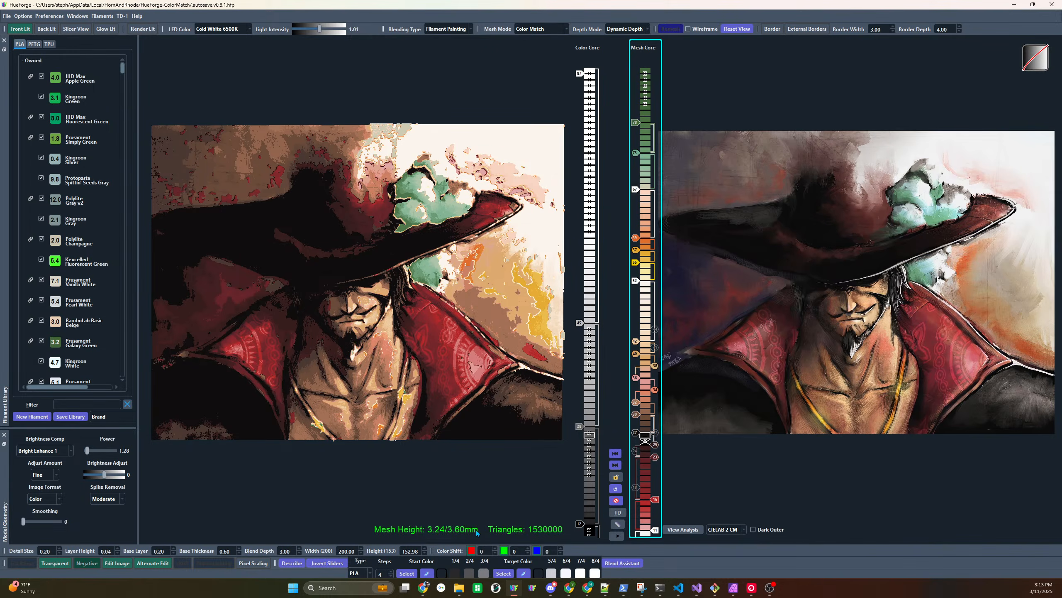
Move the Blend Assistant toolbar up beside the Color Shift settings and expand it there
click(618, 563)
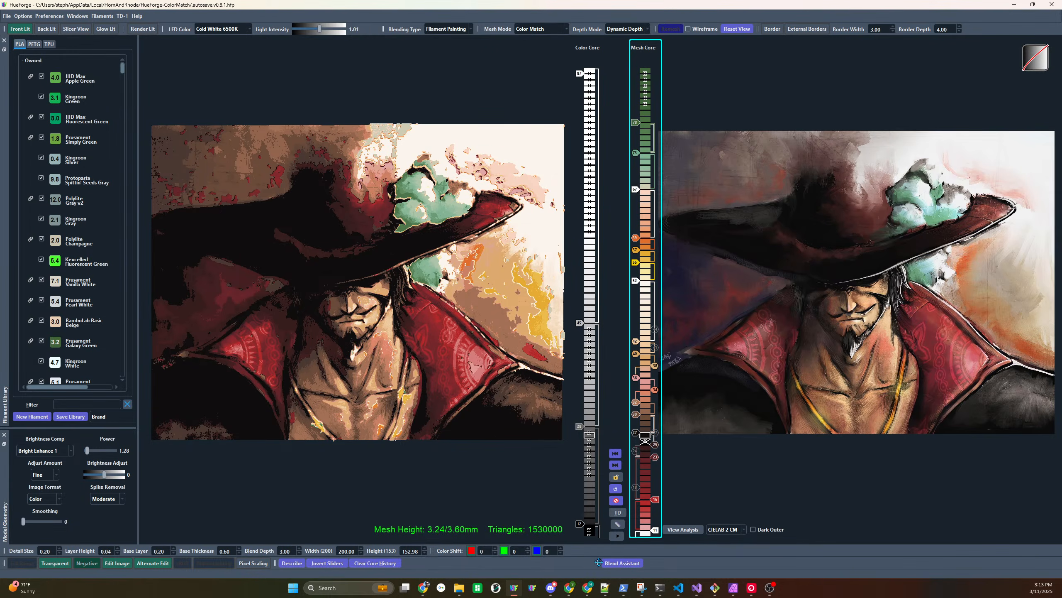
drag(599, 562, 588, 550)
click(592, 550)
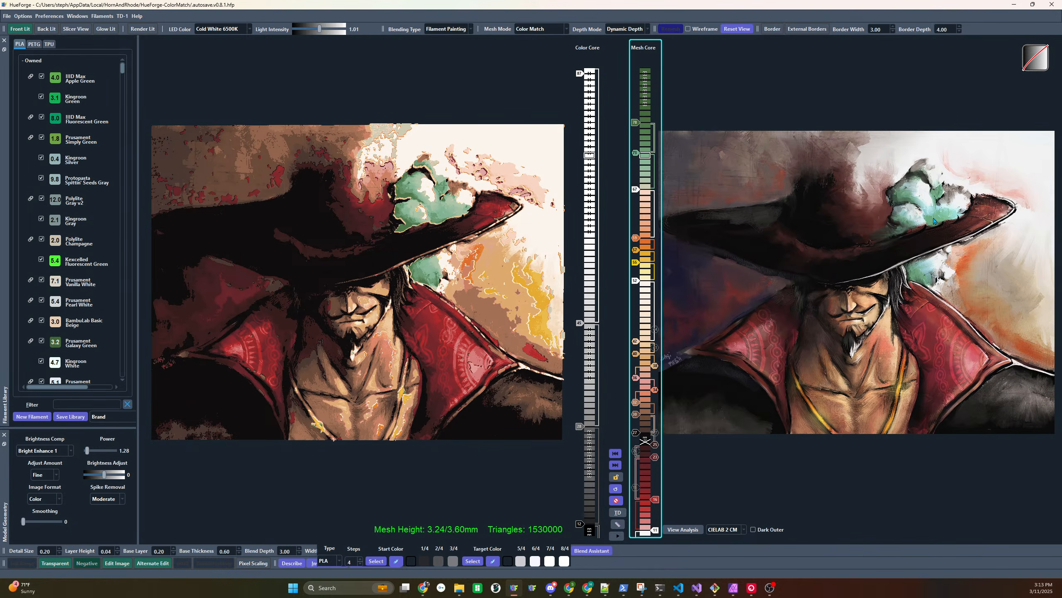
Set the blend start color to the Mesh Core's yellow and the target color to the pale green of the hat's feather
mouse_move(934, 220)
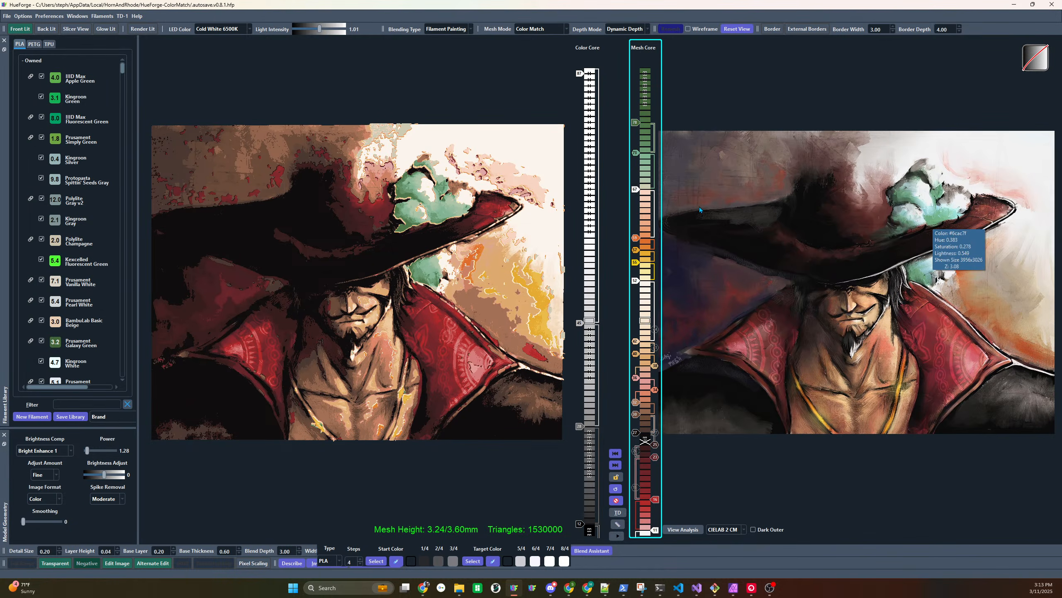
drag(636, 263, 411, 563)
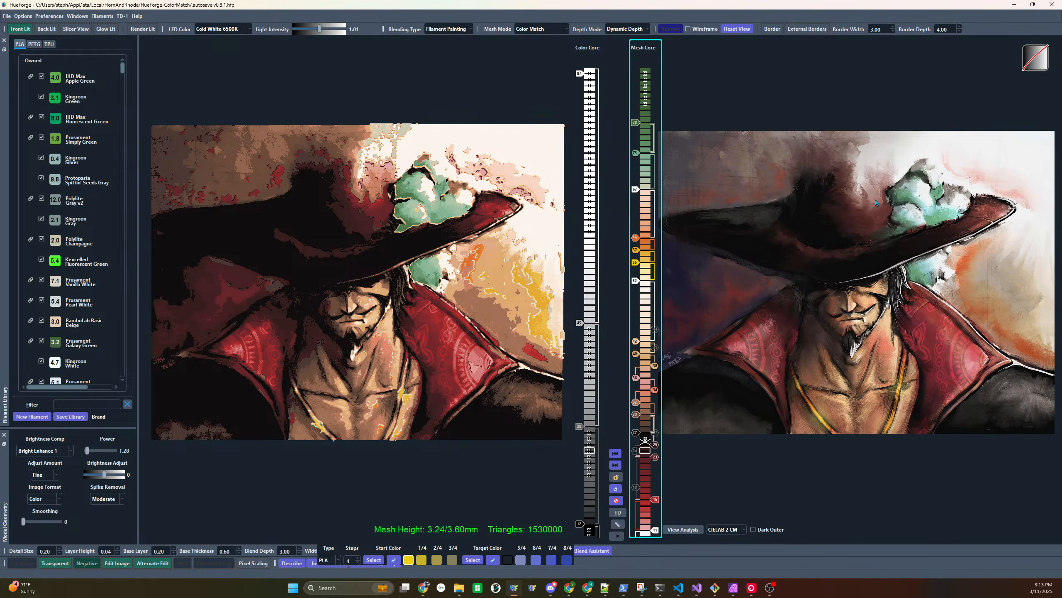
drag(669, 479, 505, 563)
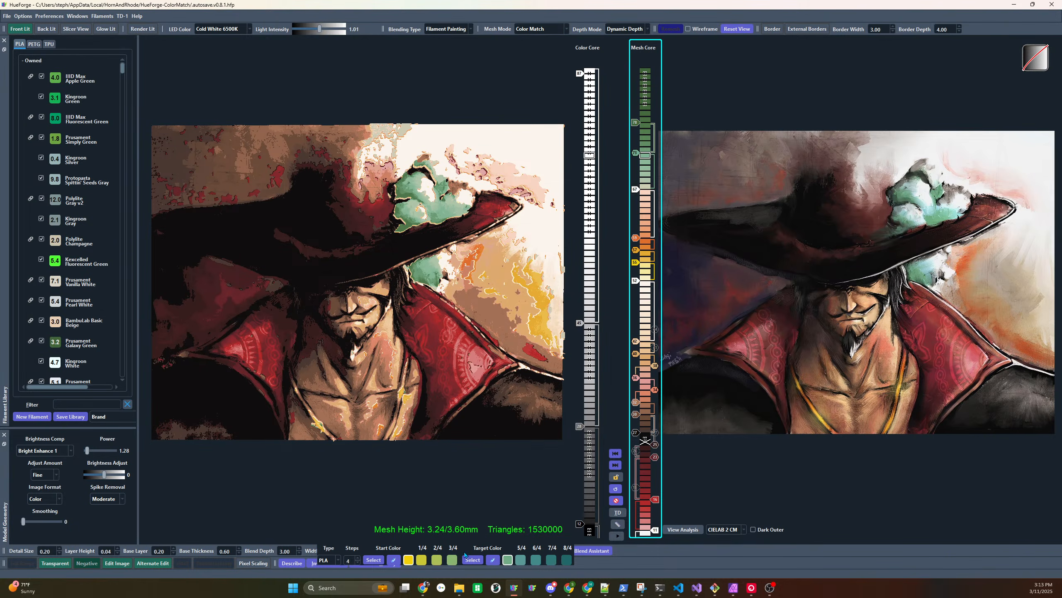
Dock the Blend Assistant in its own row below the lighting settings and expand it
mouse_move(568, 561)
click(609, 551)
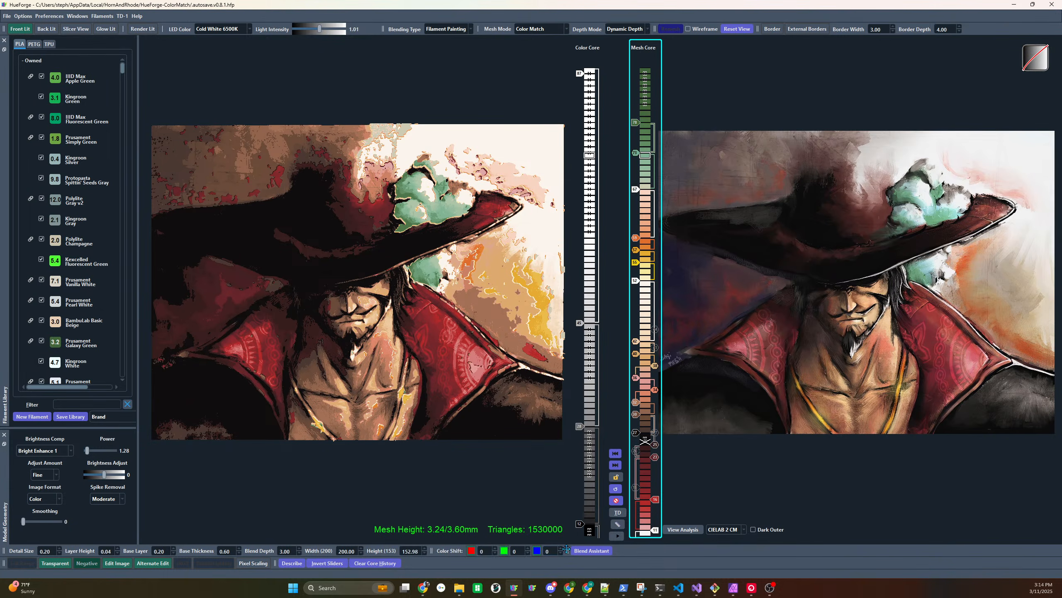
drag(566, 550, 569, 60)
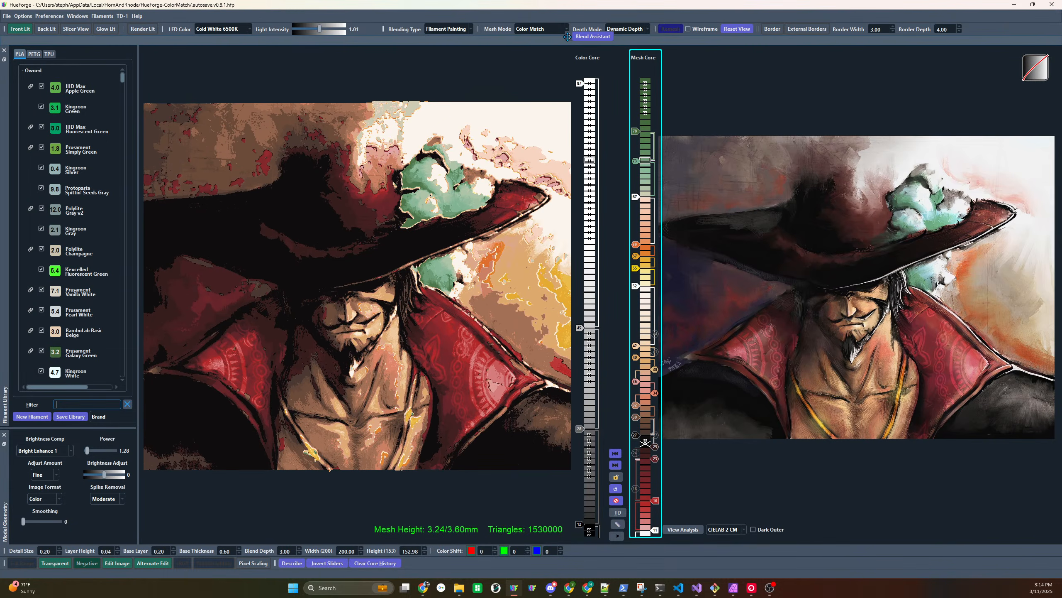
click(28, 40)
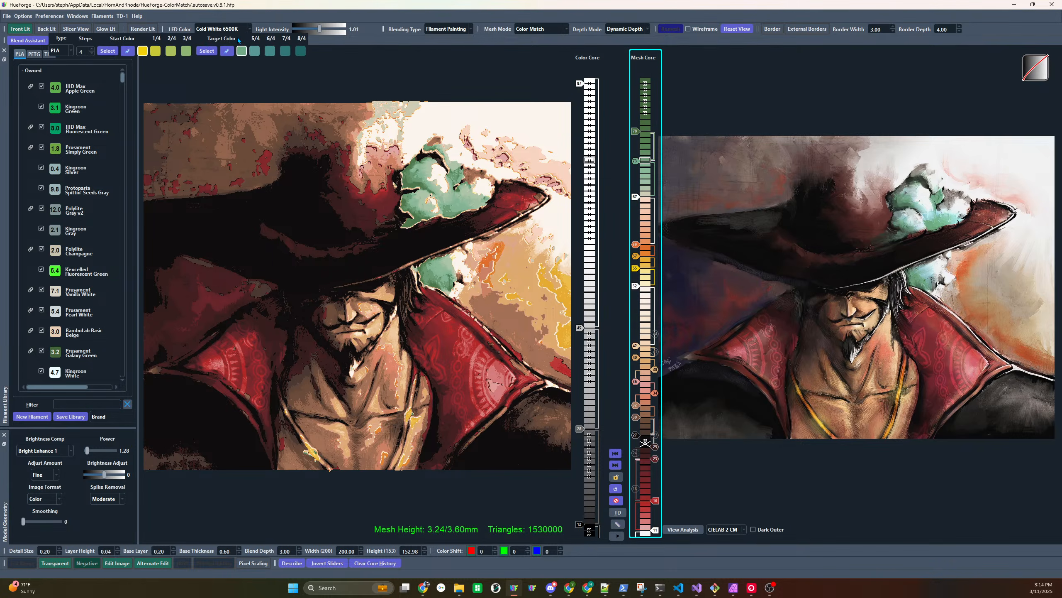
Inspect the filament matches for the 8/4 blend color, try a teal filament on the topmost green Mesh Core slider, and undo it
mouse_move(298, 54)
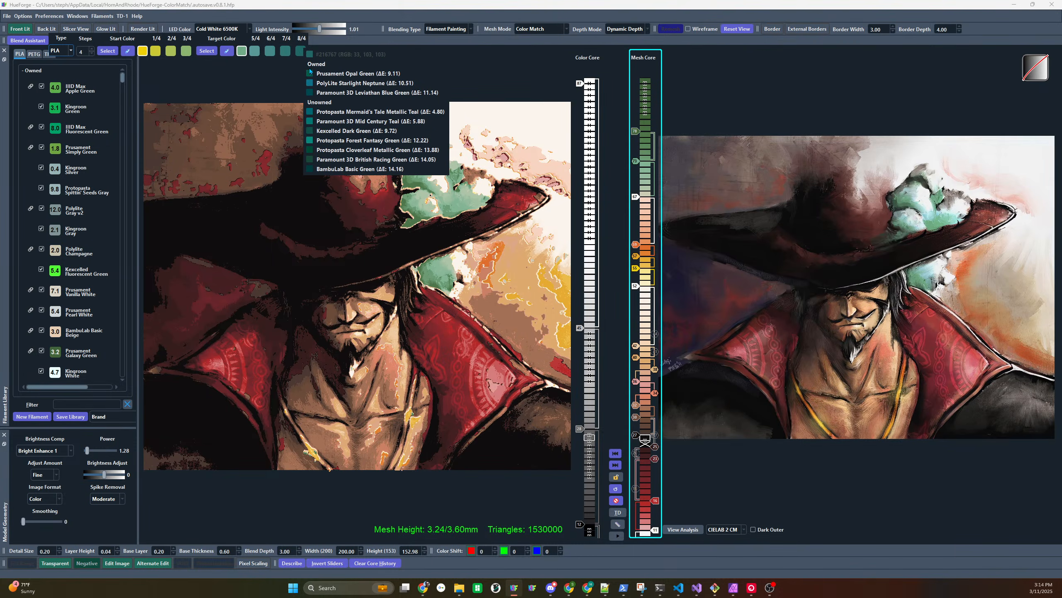
click(637, 132)
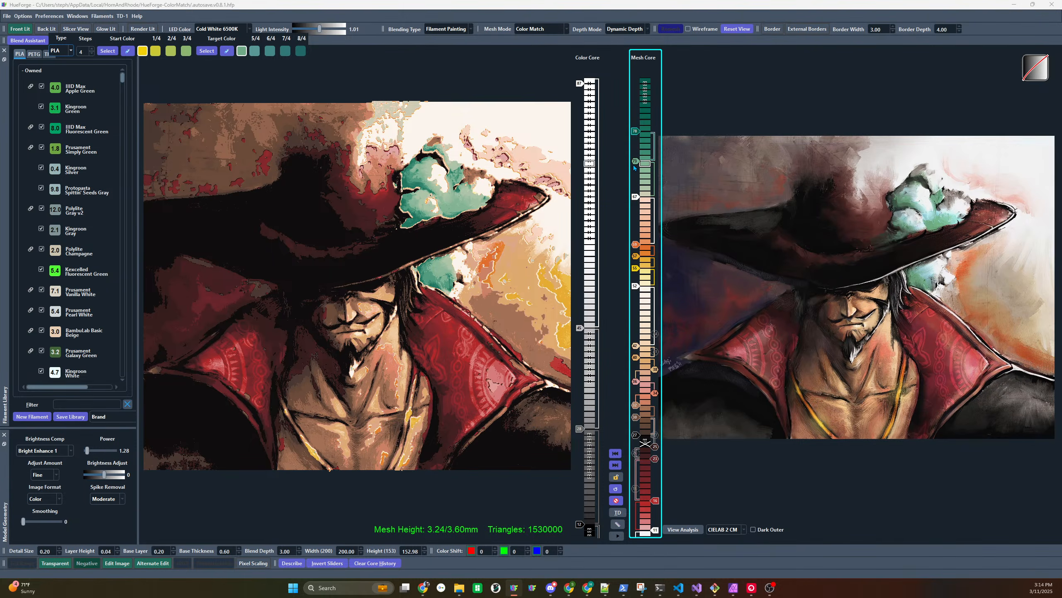
key(ctrl+z)
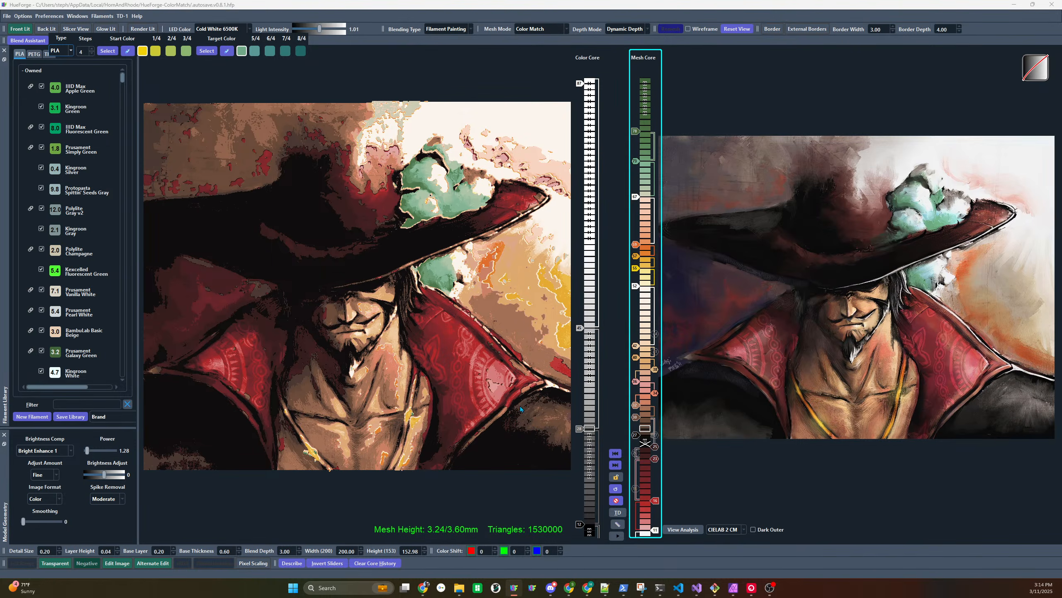
Set the color matching method to CIELAB CM and load the hat portrait image file into the model
click(725, 529)
click(722, 552)
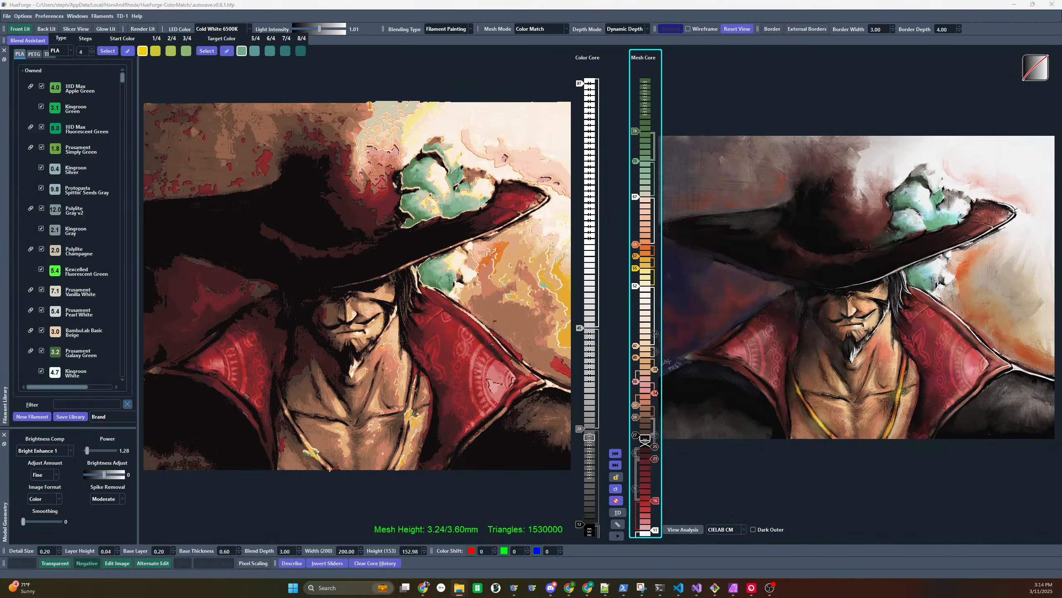
drag(1061, 221, 849, 236)
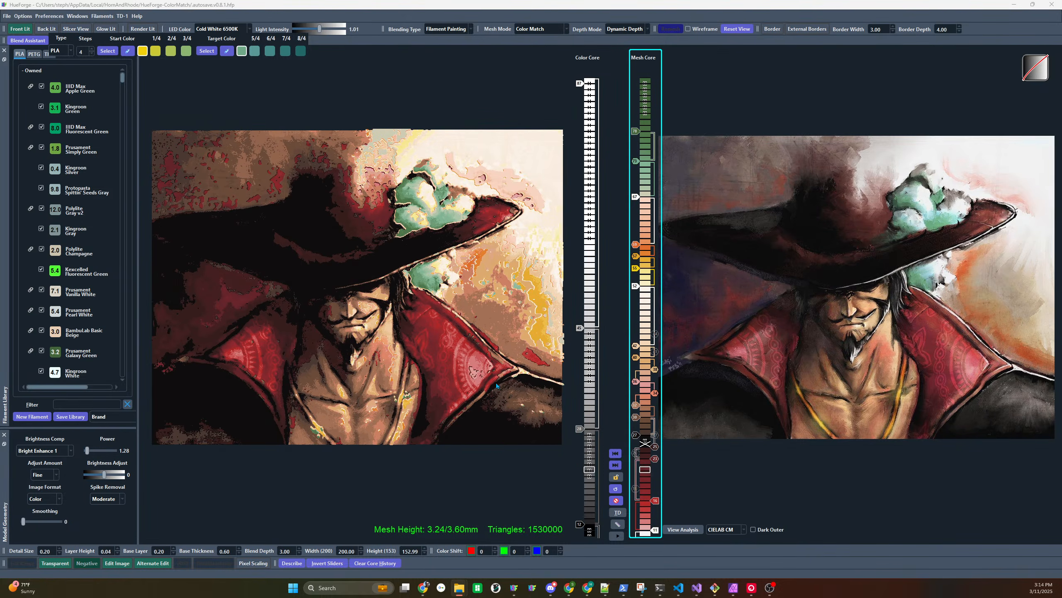
Adjust the lowest red sliders of the Mesh Core and set Spike Removal to Fast
drag(660, 508, 655, 504)
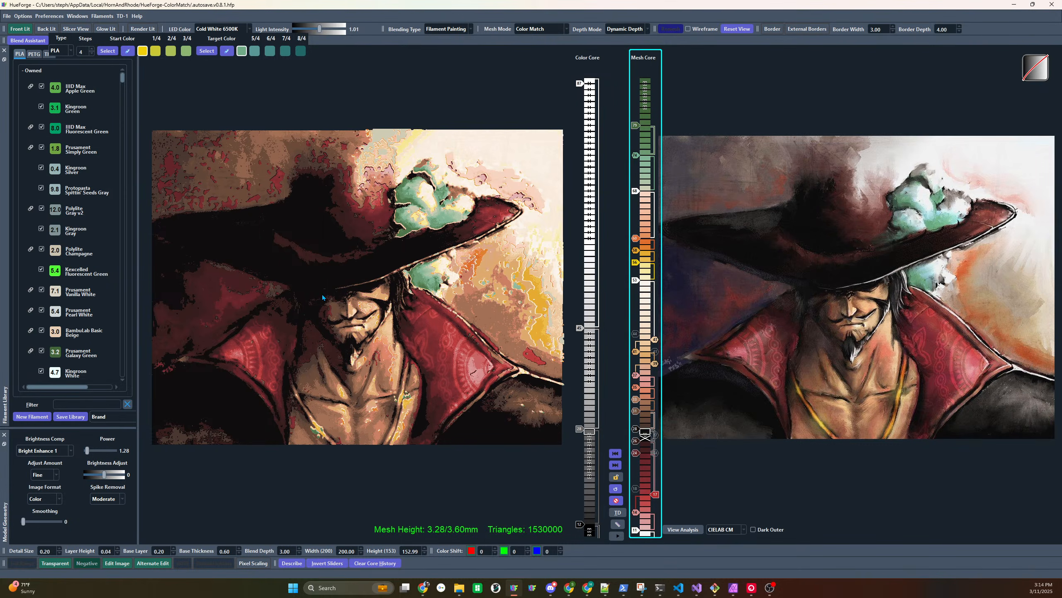
click(122, 498)
click(103, 515)
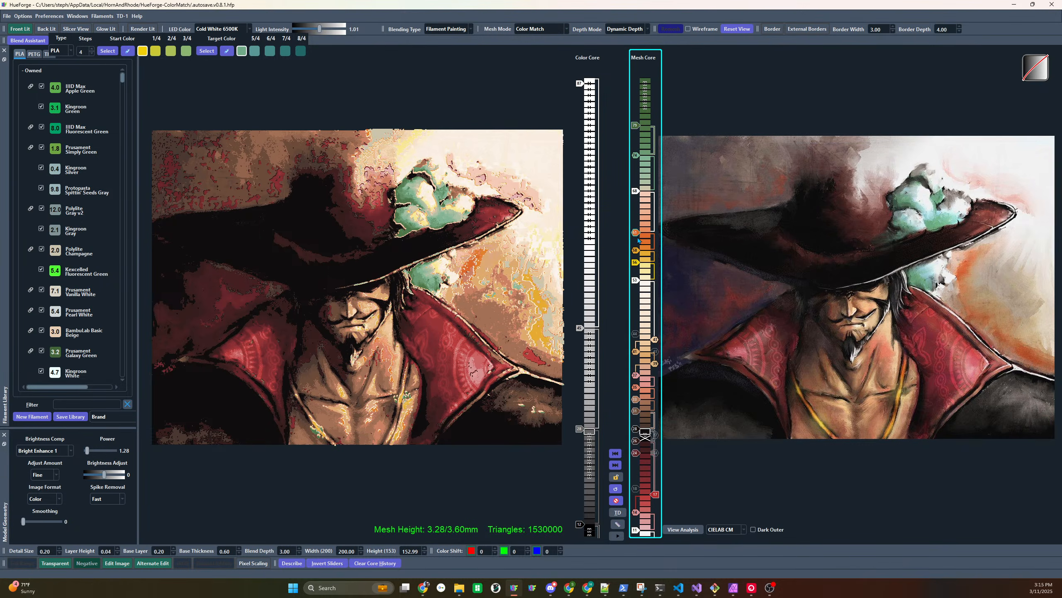
Remove the orange, amber, yellow and upper white Mesh Core sliders, and place a golden-yellow slider among the lower orange ones
right_click(637, 240)
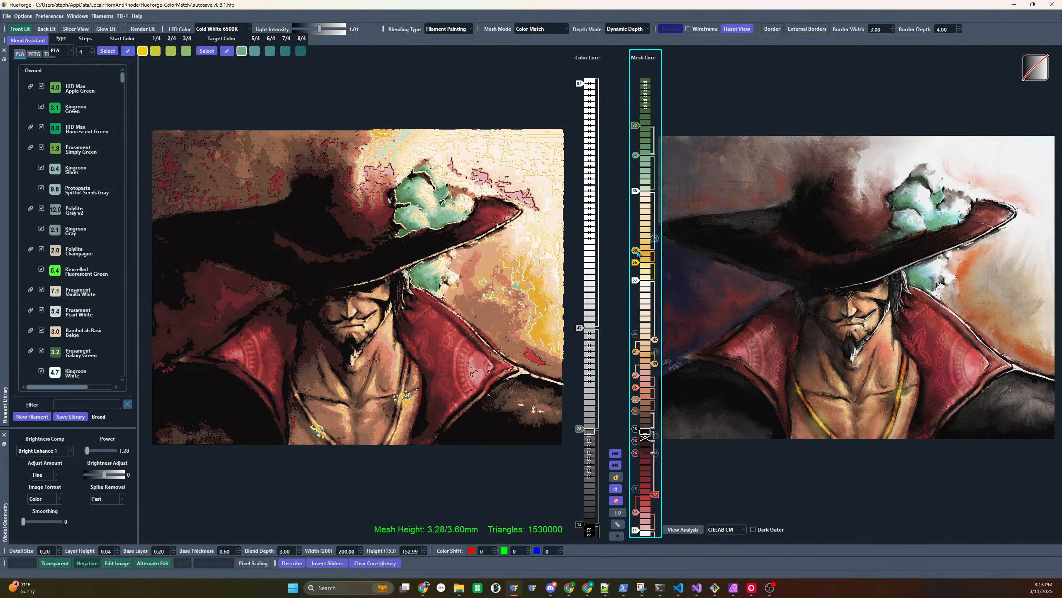
right_click(634, 253)
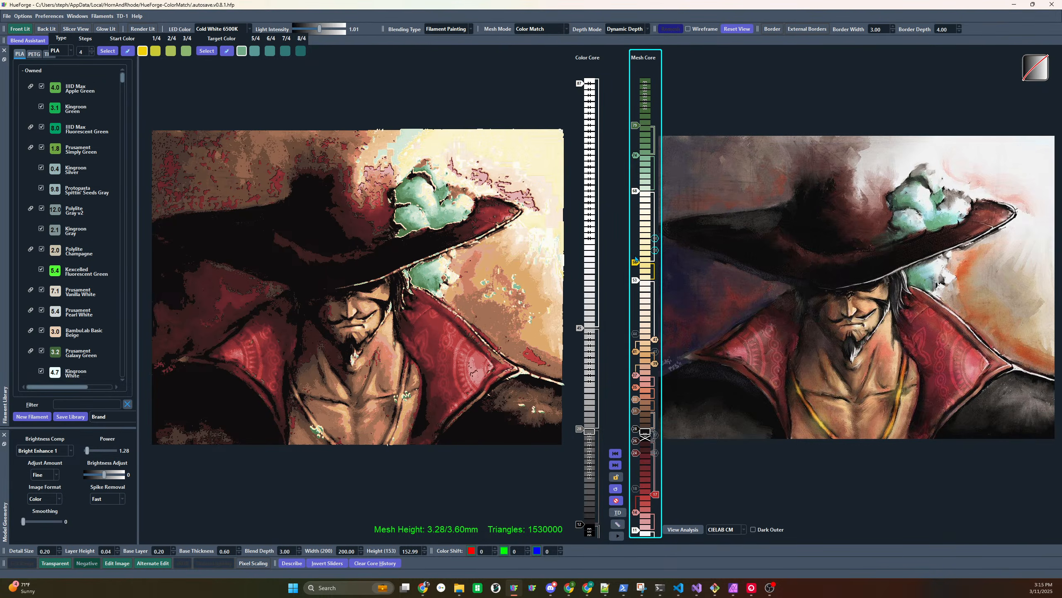
right_click(635, 261)
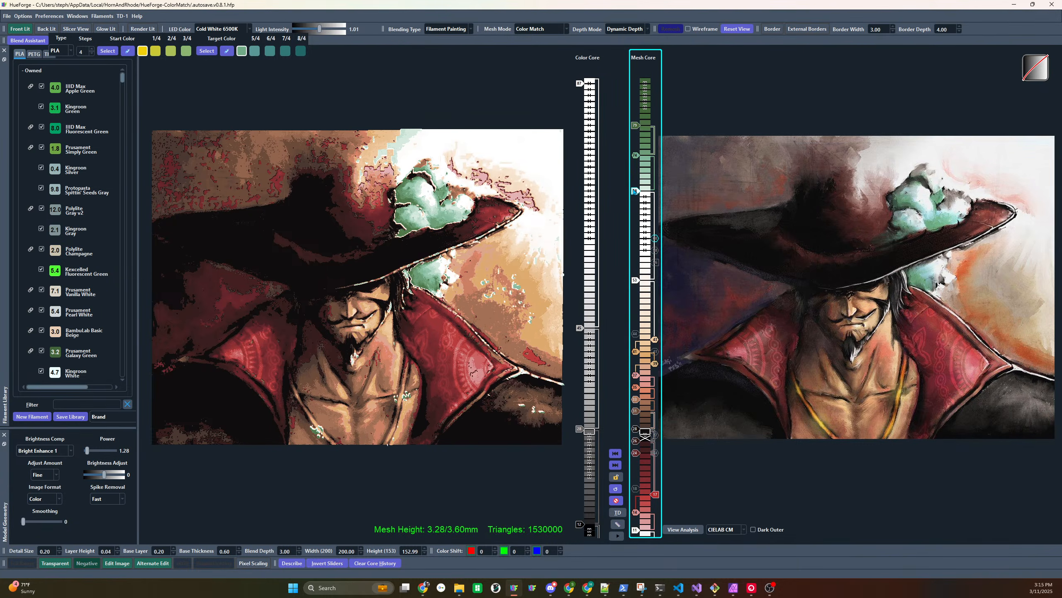
right_click(635, 191)
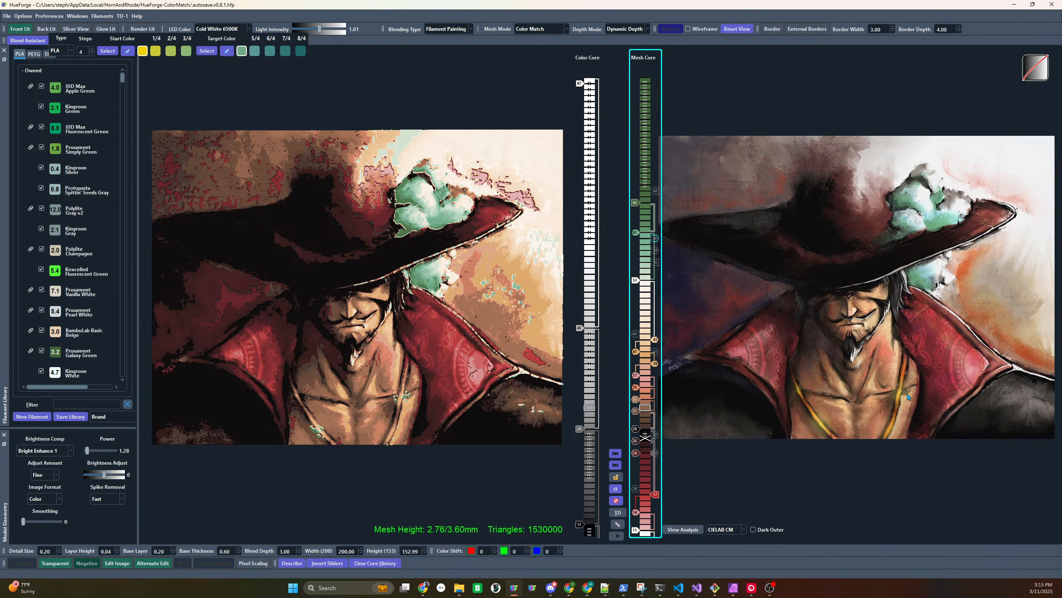
mouse_move(908, 396)
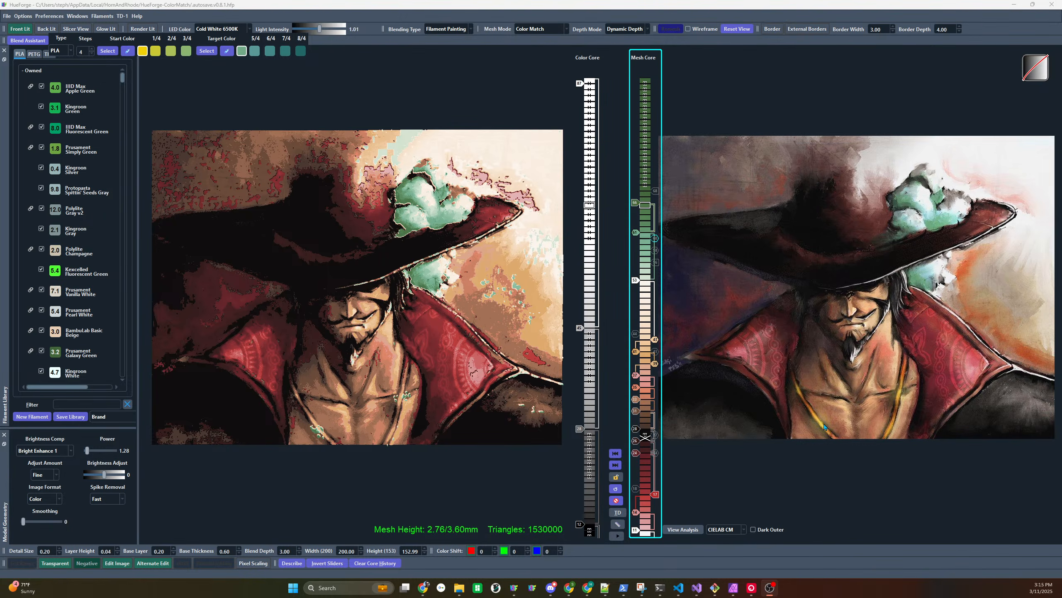
drag(635, 351, 634, 357)
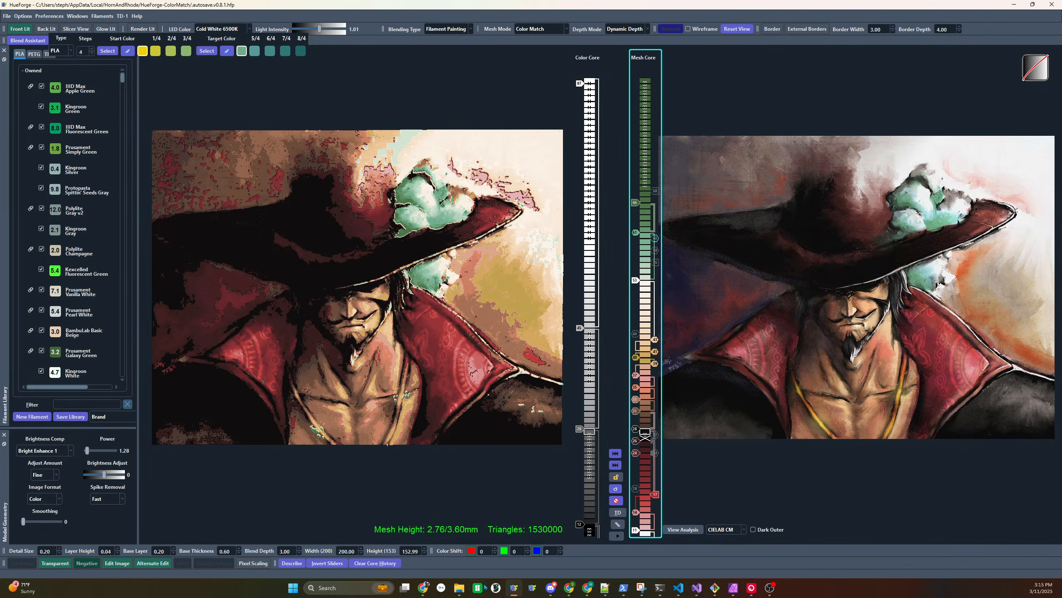
Load the colorful cat close-up as the new image and reset the core sliders to the default grayscale set
click(28, 40)
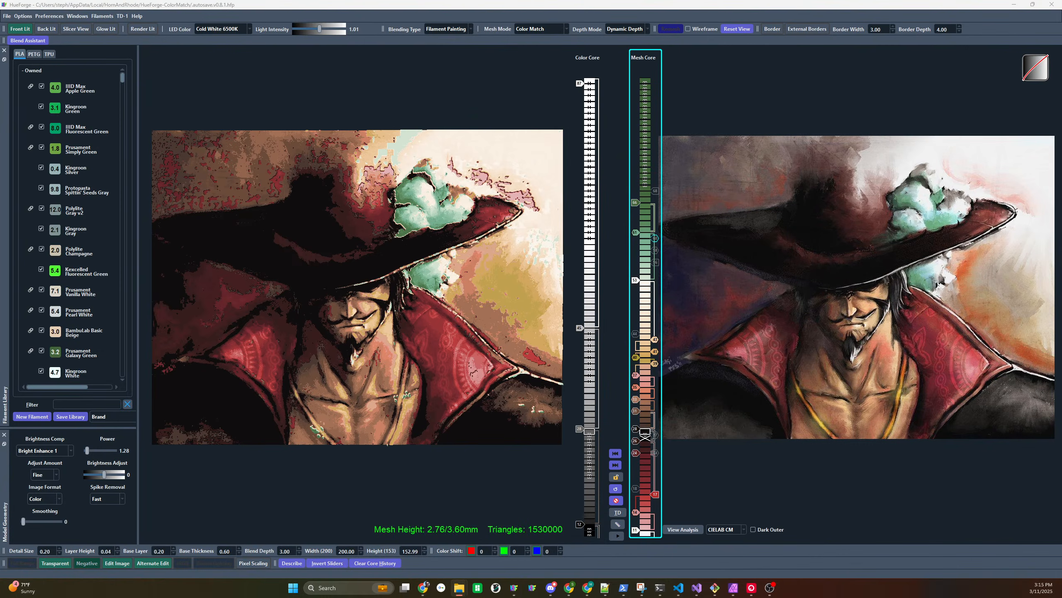
drag(949, 213, 855, 228)
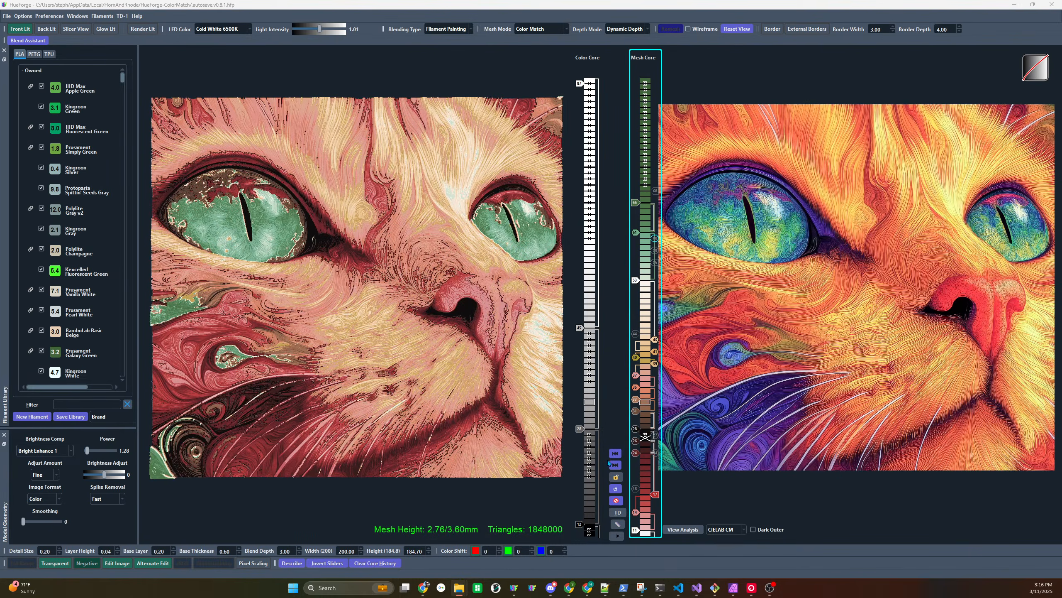
click(616, 489)
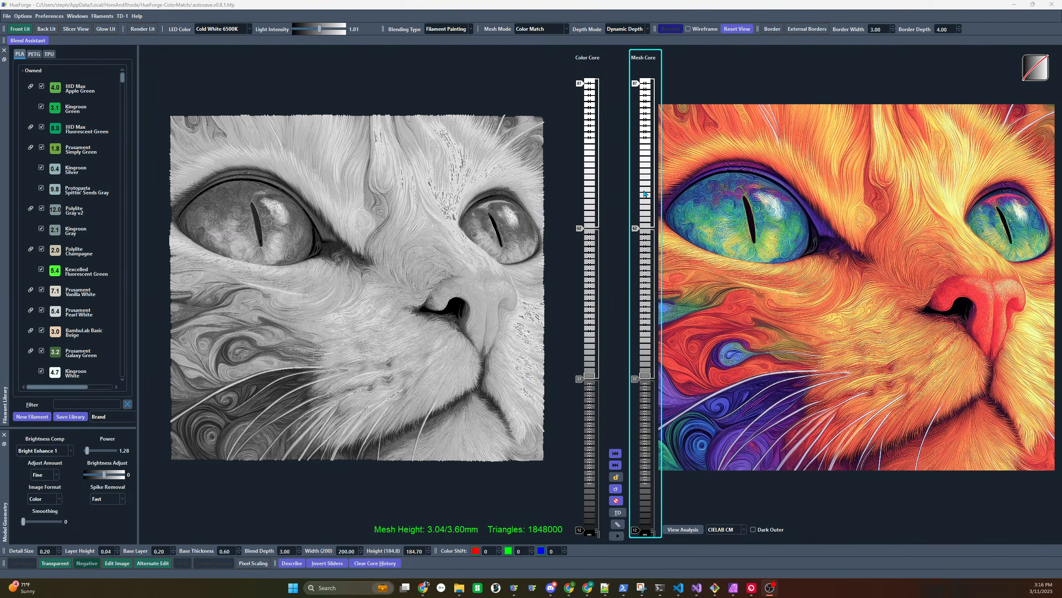
Lower the top white Mesh Core slider to layer 48 and add Kingroon Red above it
scroll(56, 265, down, 2)
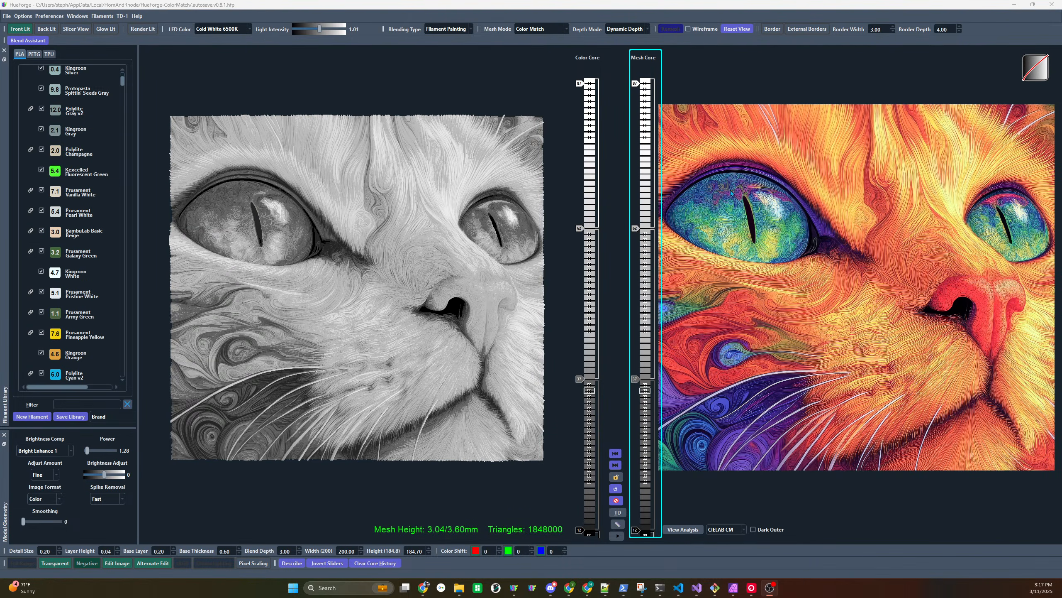
drag(635, 84, 641, 315)
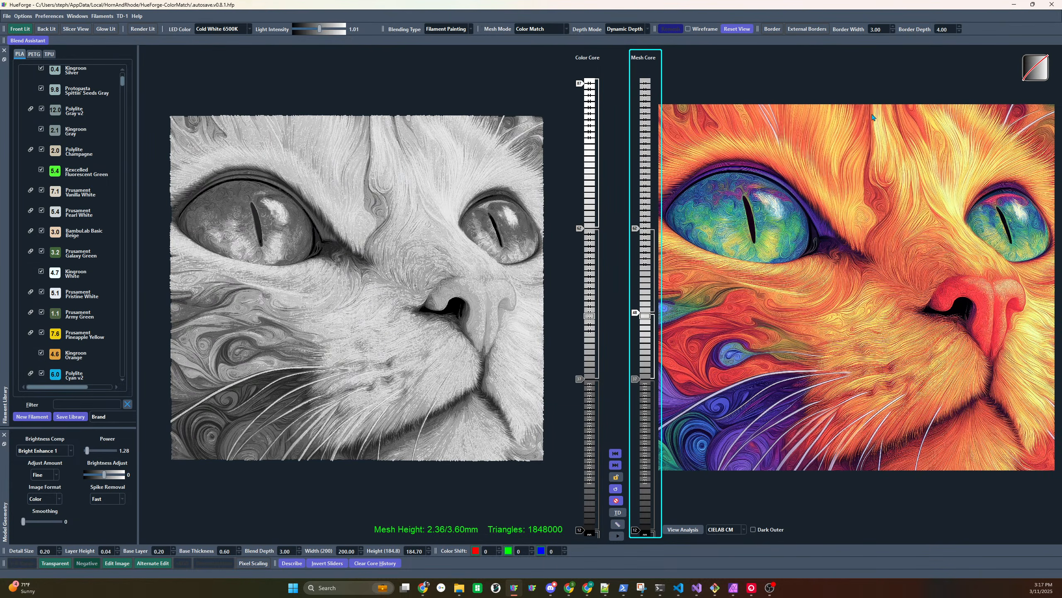
scroll(76, 261, down, 3)
scroll(77, 261, down, 5)
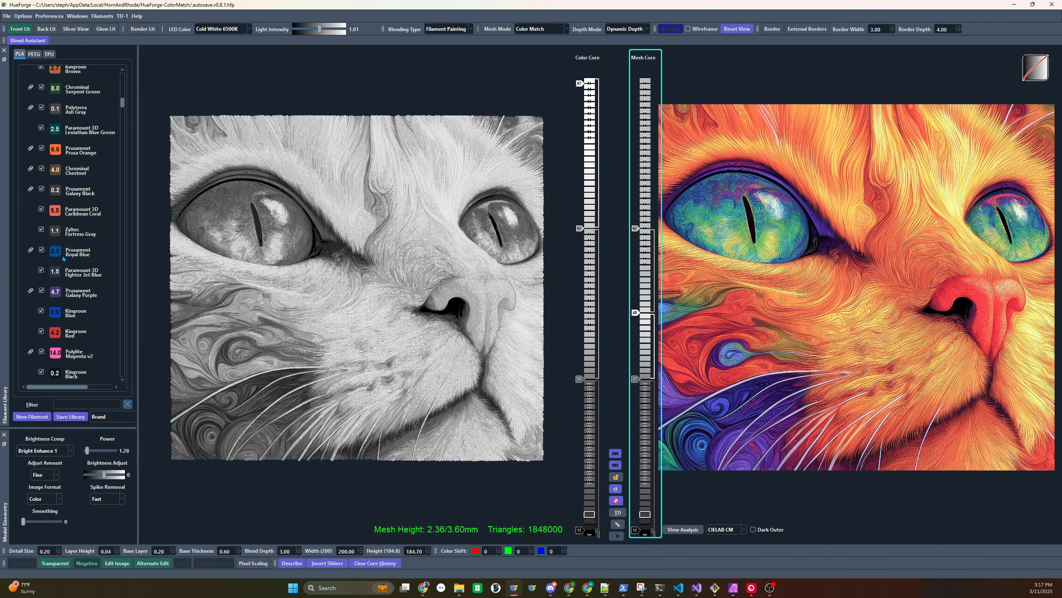
mouse_move(50, 212)
mouse_down()
mouse_move(584, 207)
mouse_move(634, 231)
mouse_up()
Add Prusament Pineapple Yellow to the Mesh Core between the white and red sliders and adjust it to layer 58
scroll(634, 231, up, 5)
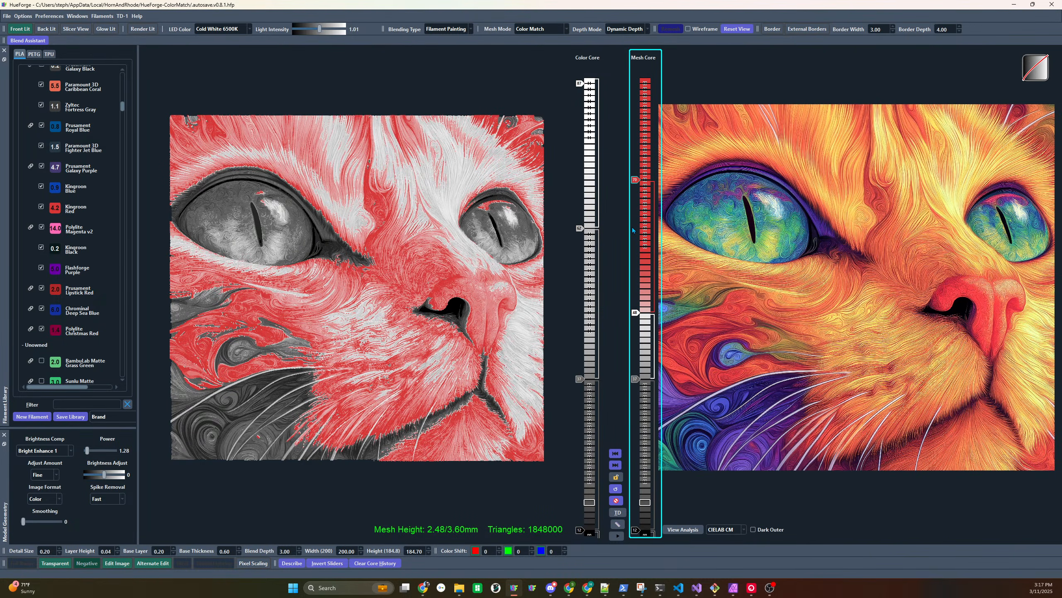
scroll(100, 237, up, 6)
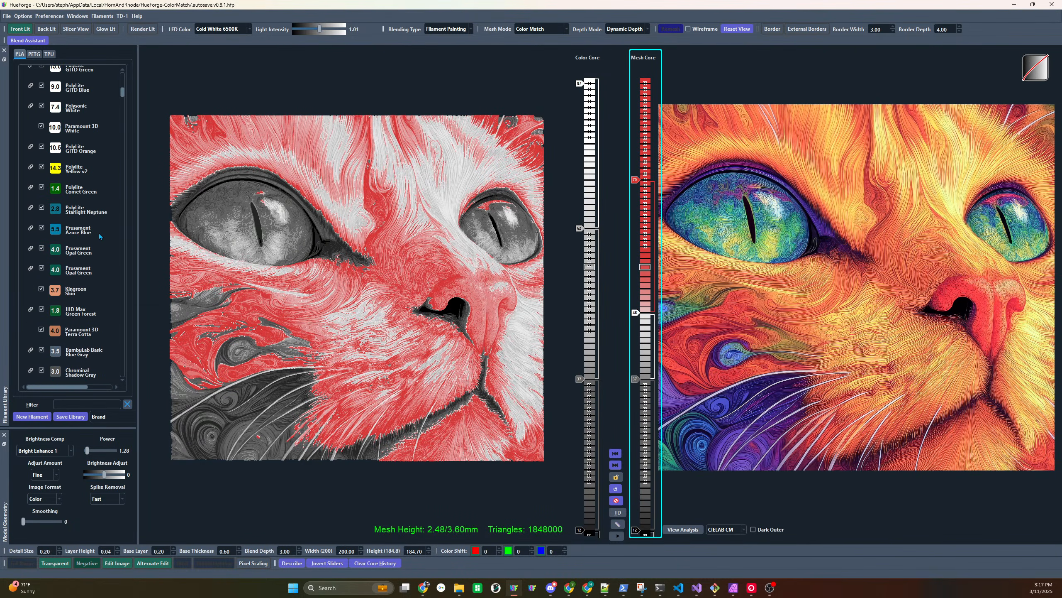
scroll(100, 237, up, 5)
drag(79, 101, 642, 236)
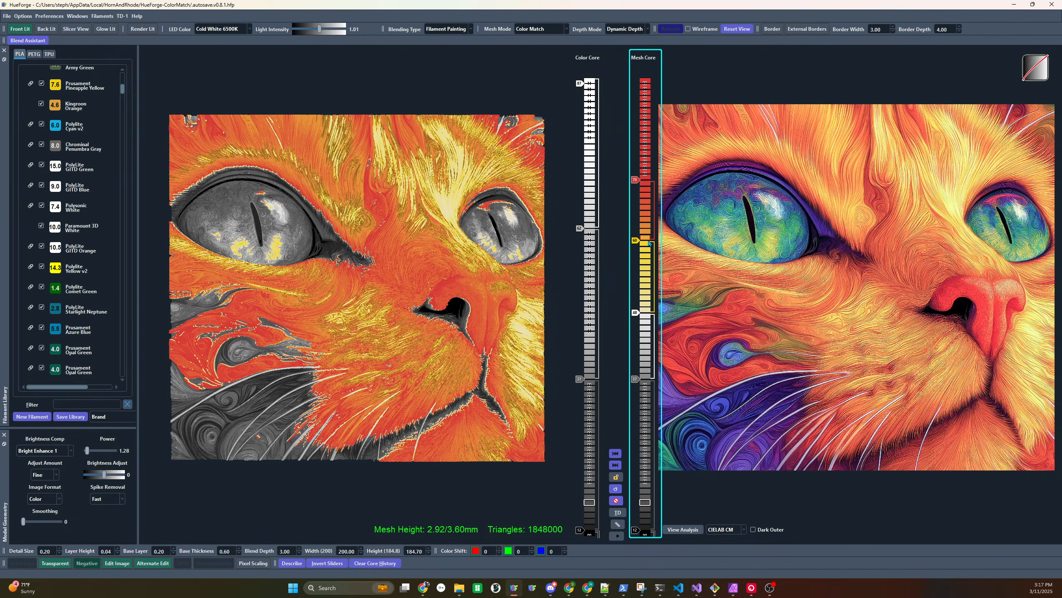
scroll(636, 240, down, 3)
scroll(636, 240, up, 1)
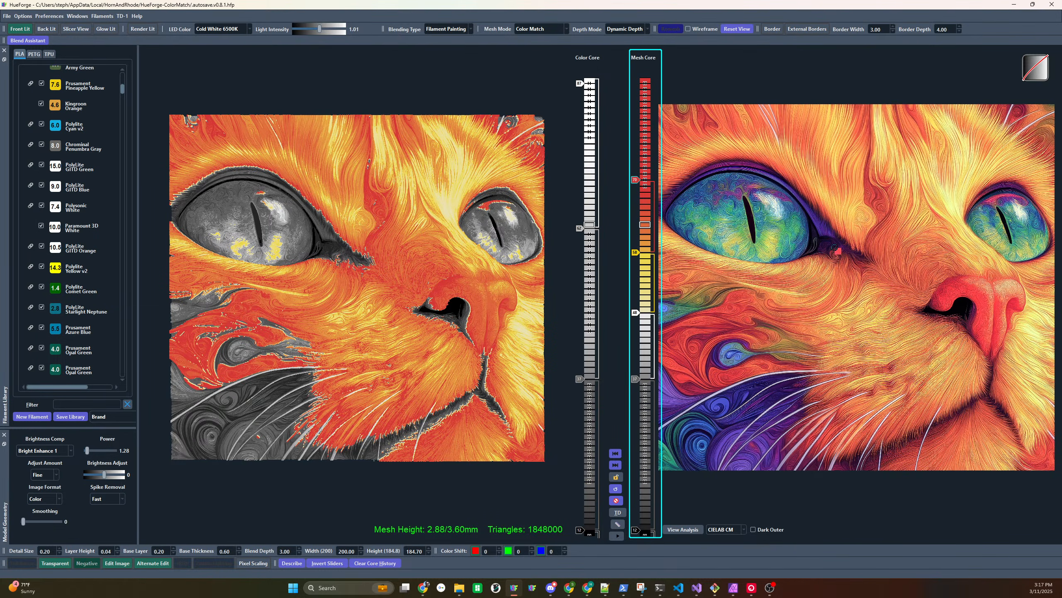
Try a second red slider between the red and yellow ones, and add a white slider above the red at layer 73
drag(644, 217, 643, 216)
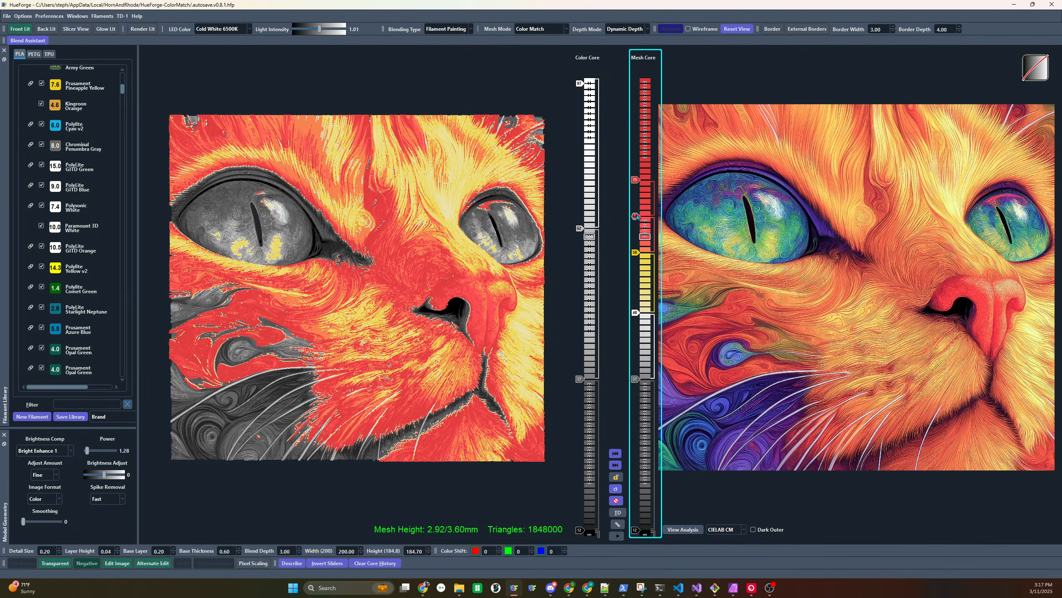
scroll(638, 214, up, 3)
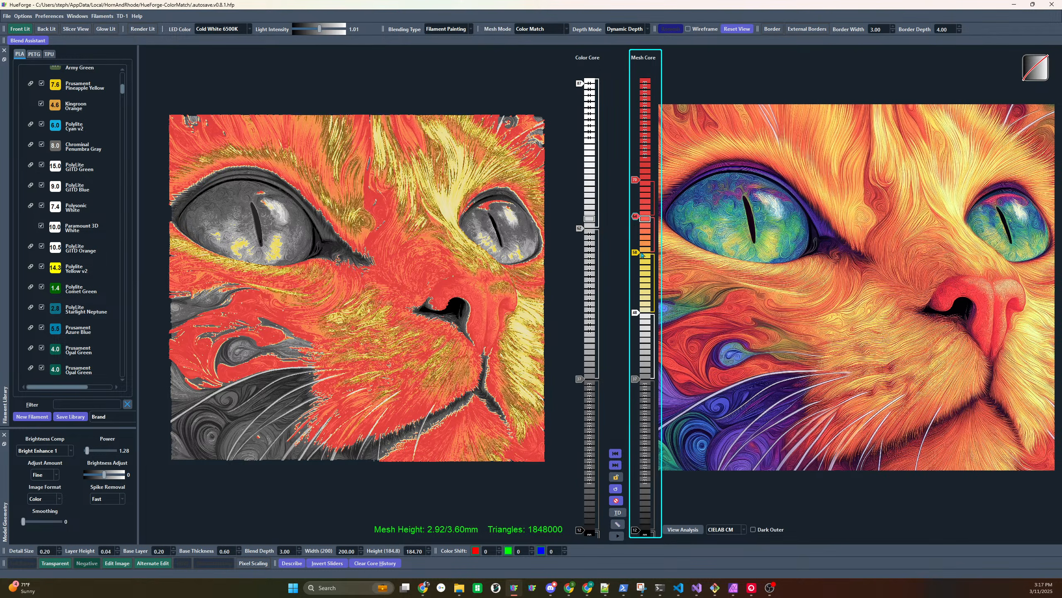
click(648, 156)
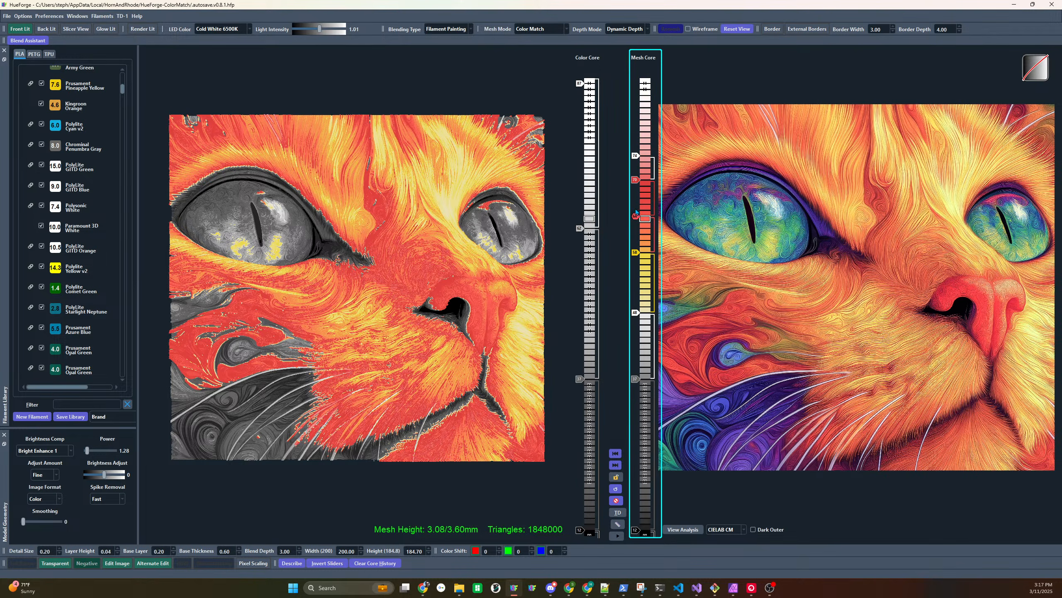
key(Down)
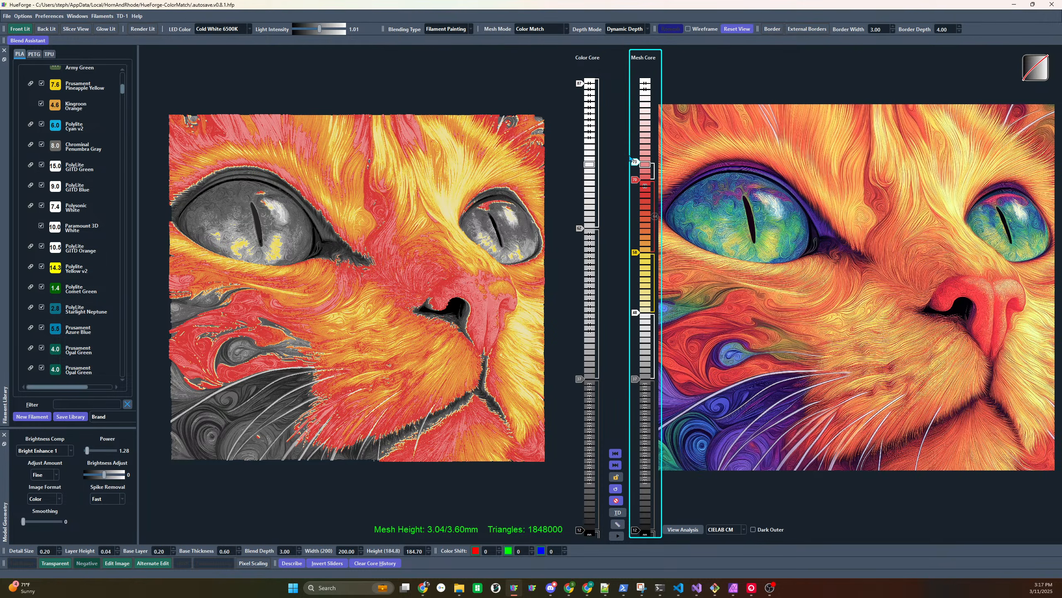
Try lowering the second red Mesh Core slider to layer 69 and replacing the white slider at layer 73 with red
drag(633, 180, 634, 185)
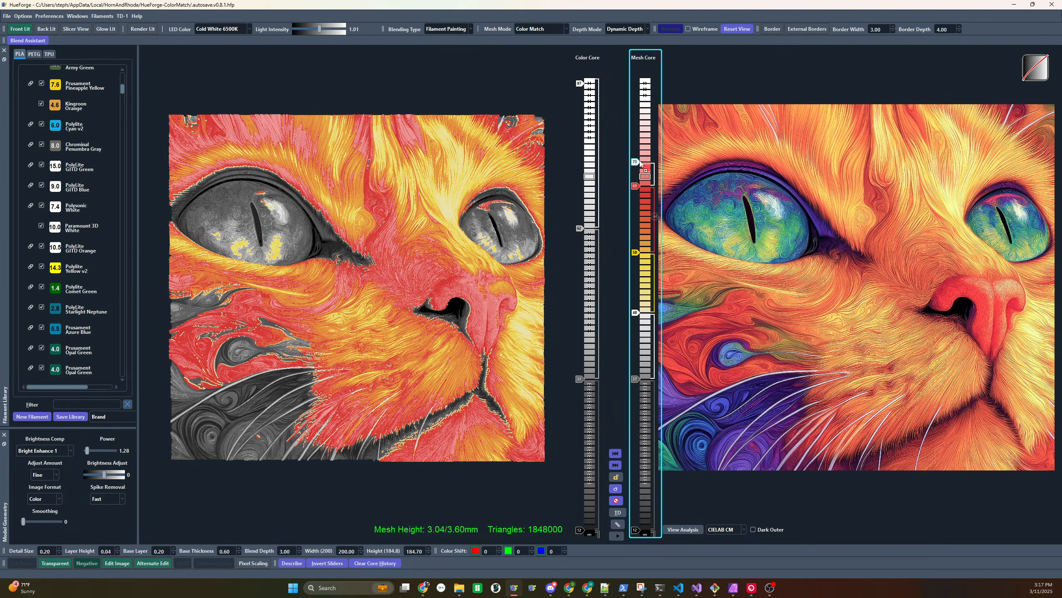
drag(640, 162, 634, 163)
key(Up)
key(Up)
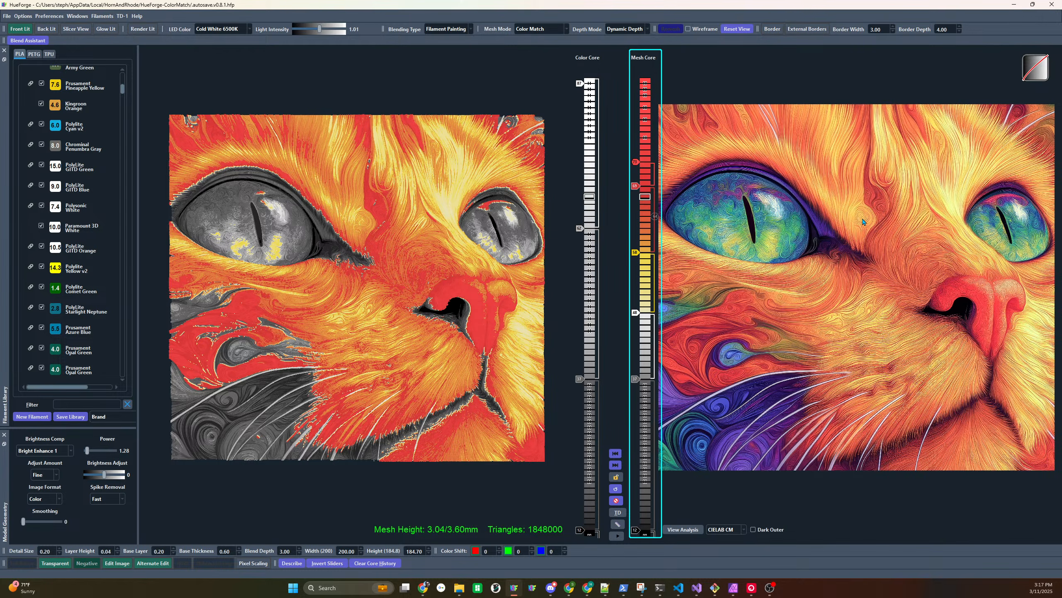
Try a salmon-toned Mesh Core slider at layer 76 and a lighter slider above it, raised toward the top of the core
drag(1006, 289, 852, 227)
drag(647, 142, 645, 147)
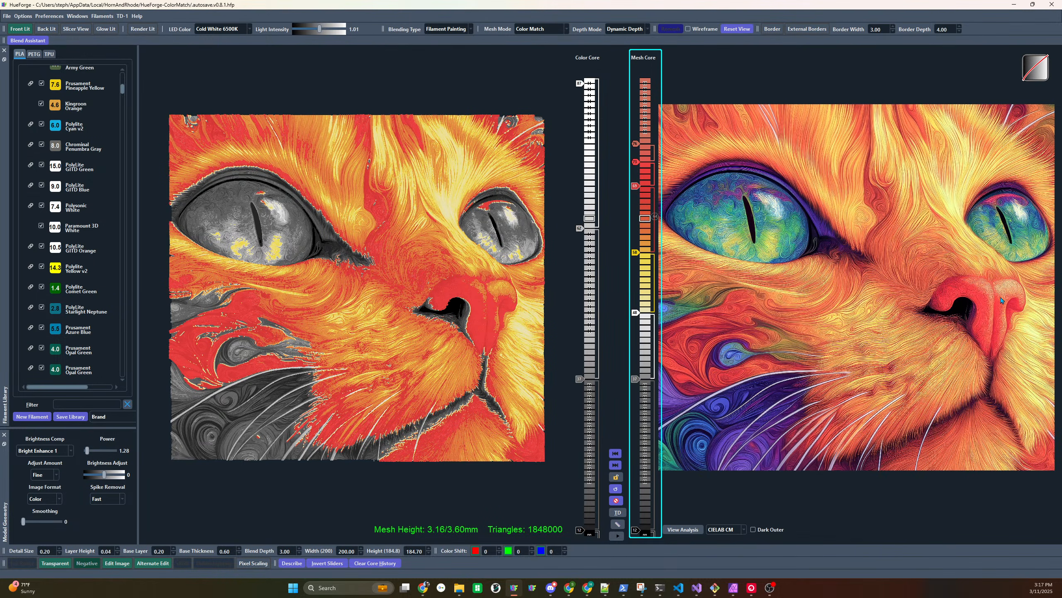
click(646, 127)
key(Up)
key(Up)
key(Up)
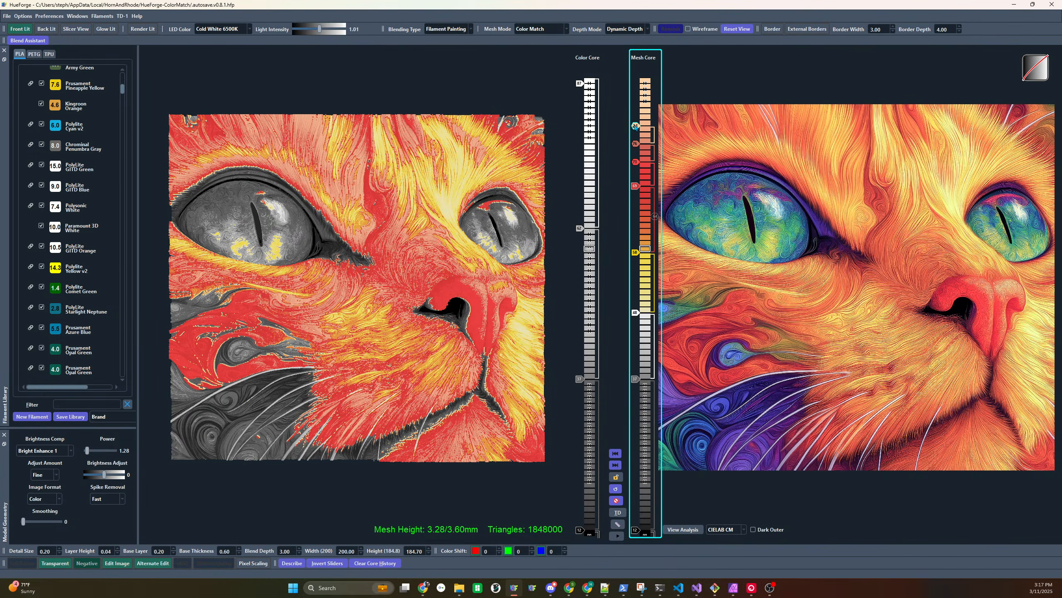
key(Up)
key(Up)
key(Up)
key(Up)
key(Up)
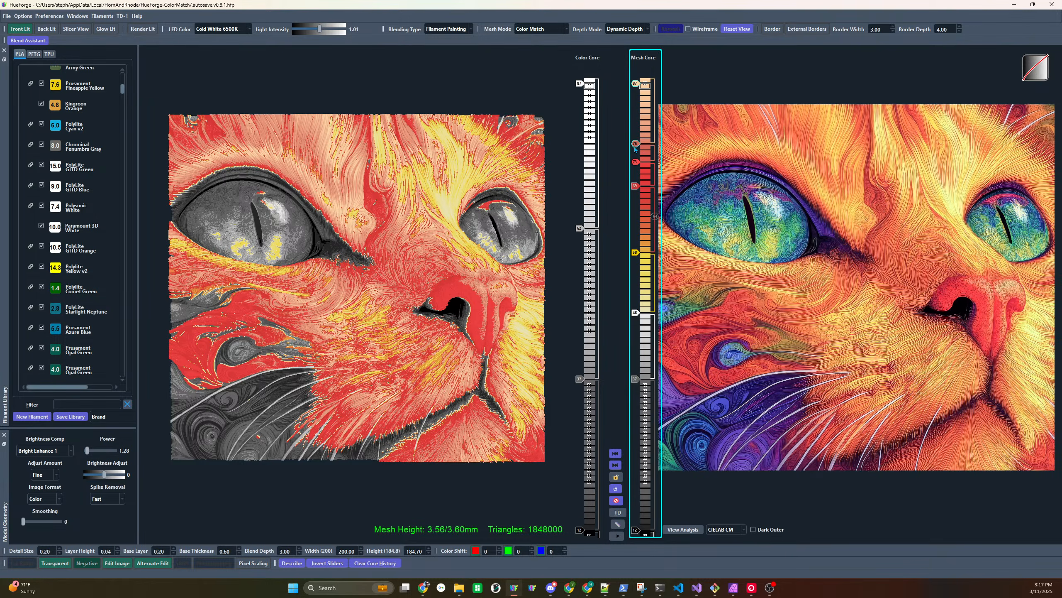
Lower the main red slider to layer 68 and the yellow to 57, disabling the three sliders above that red
drag(634, 191, 635, 192)
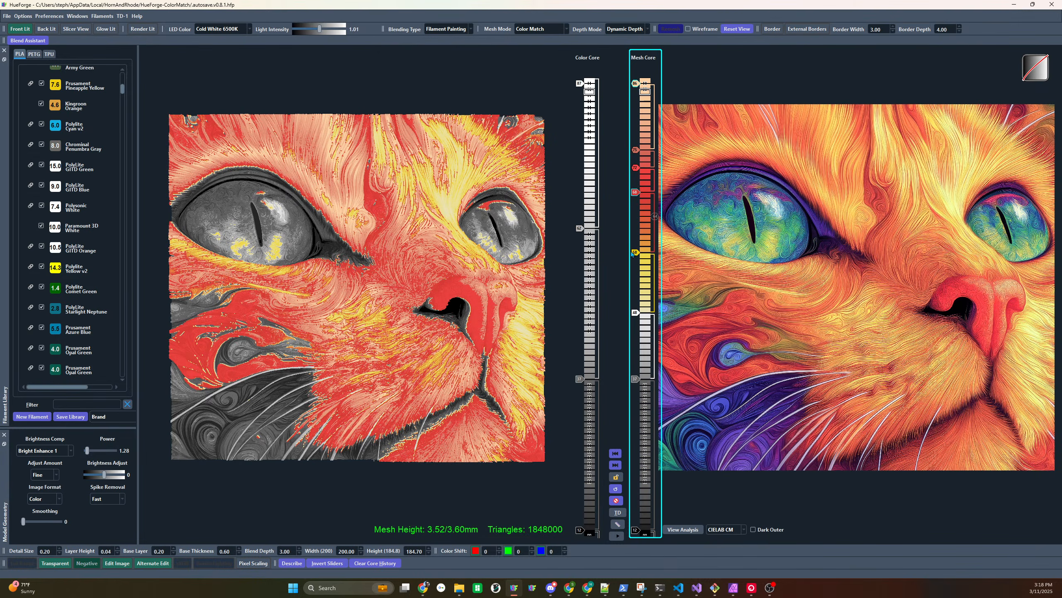
drag(635, 252, 630, 259)
double_click(635, 85)
double_click(635, 149)
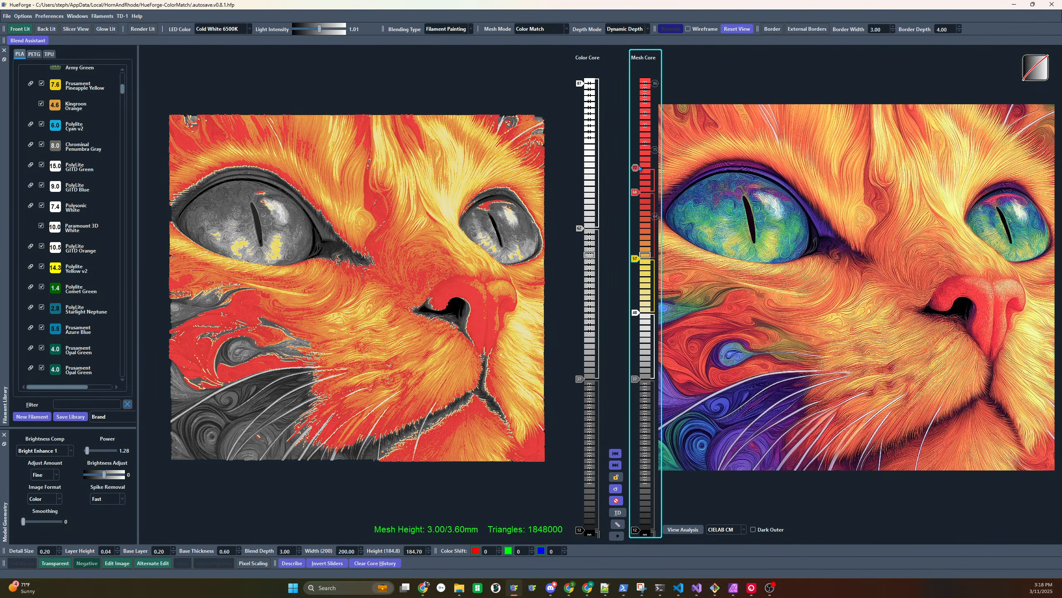
mouse_move(640, 193)
mouse_down()
mouse_move(653, 192)
mouse_move(633, 190)
mouse_up()
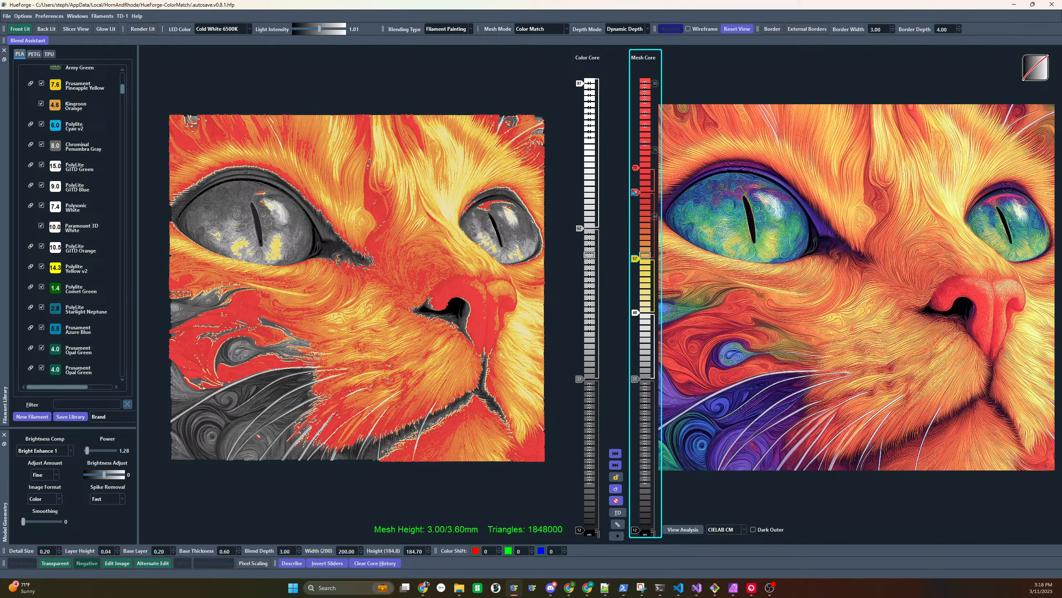
double_click(635, 168)
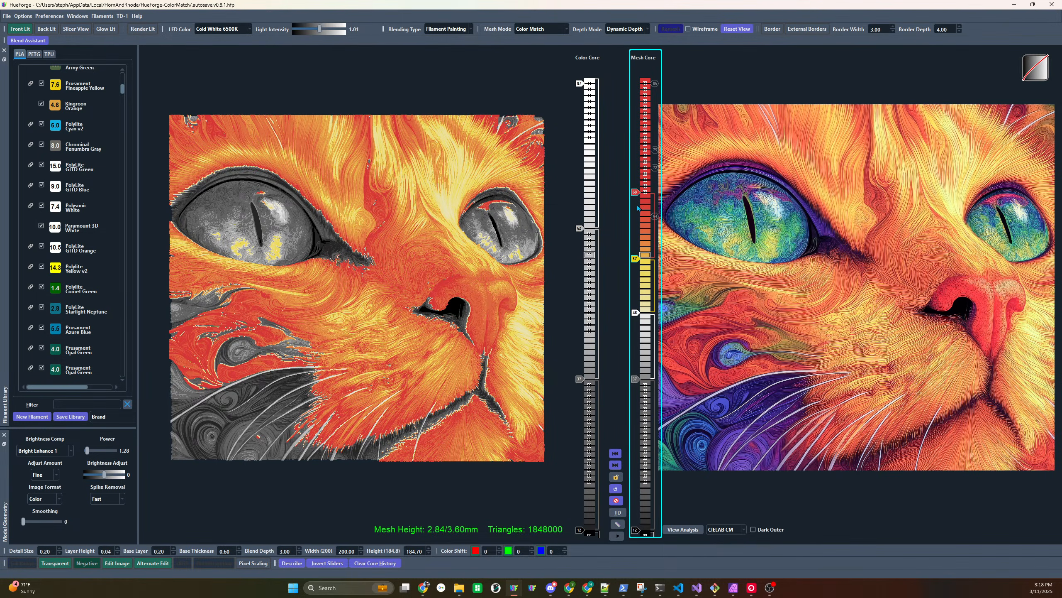
Try raising the yellow Mesh Core slider a few layers and bring it back to layer 57
mouse_move(634, 261)
mouse_down()
mouse_move(635, 244)
mouse_move(636, 260)
mouse_up()
key(Up)
key(Up)
key(Up)
key(Up)
key(Down)
key(Down)
key(Down)
key(Down)
Replace the gray Mesh Core slider with green at layer 37 and add a second yellow slider at layer 41
mouse_move(371, 391)
mouse_down()
mouse_move(644, 385)
mouse_move(635, 337)
mouse_move(638, 384)
mouse_move(635, 341)
mouse_move(645, 342)
mouse_up()
scroll(634, 341, down, 2)
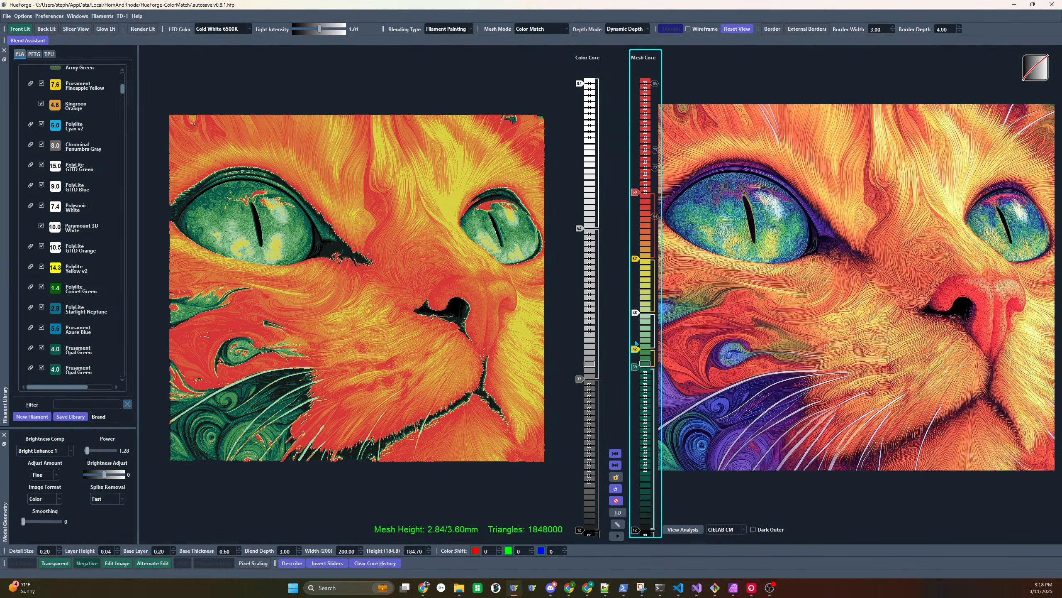
scroll(635, 367, down, 2)
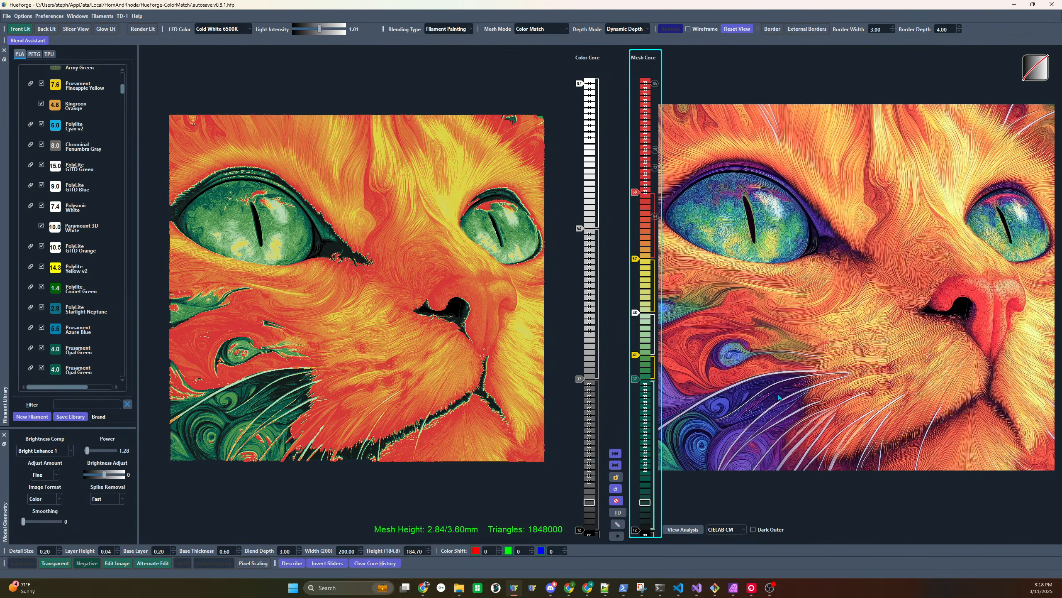
Add a purple slider at layer 15 of the Mesh Core and a white slider above it at layer 25
click(648, 510)
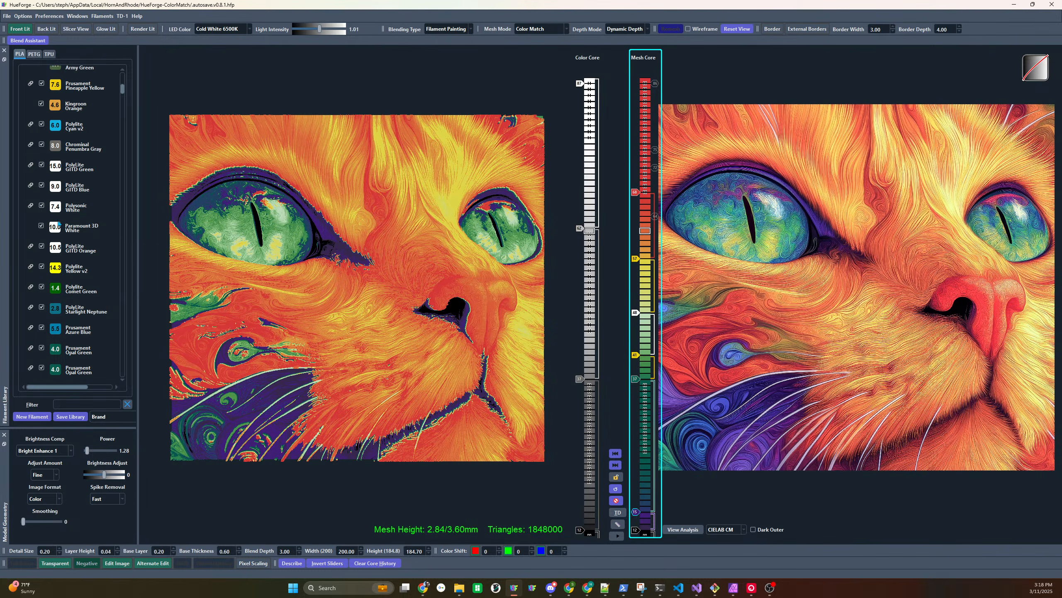
drag(637, 437, 642, 469)
scroll(634, 470, up, 3)
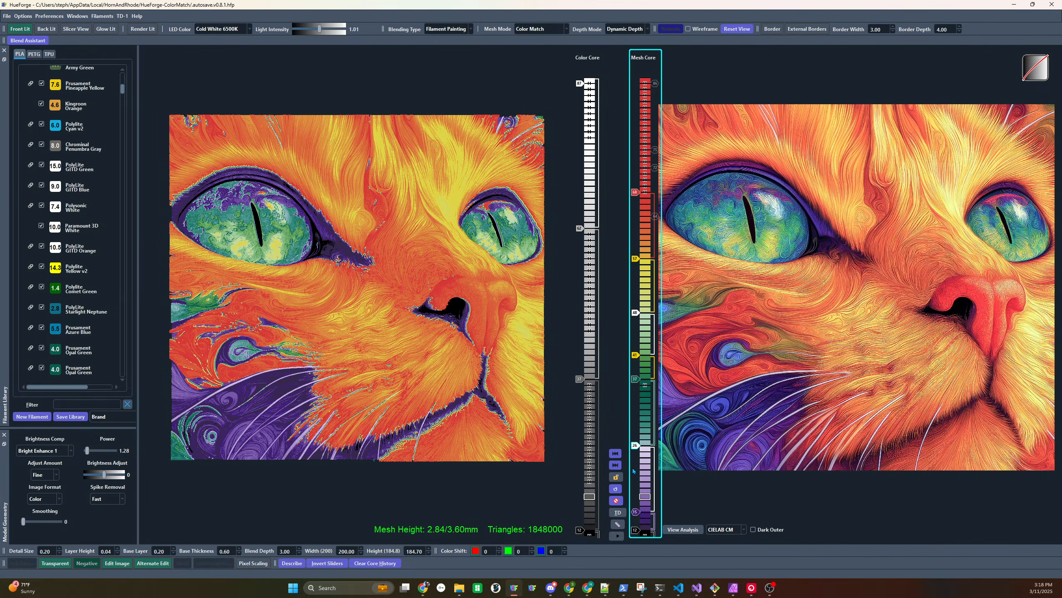
scroll(633, 469, down, 1)
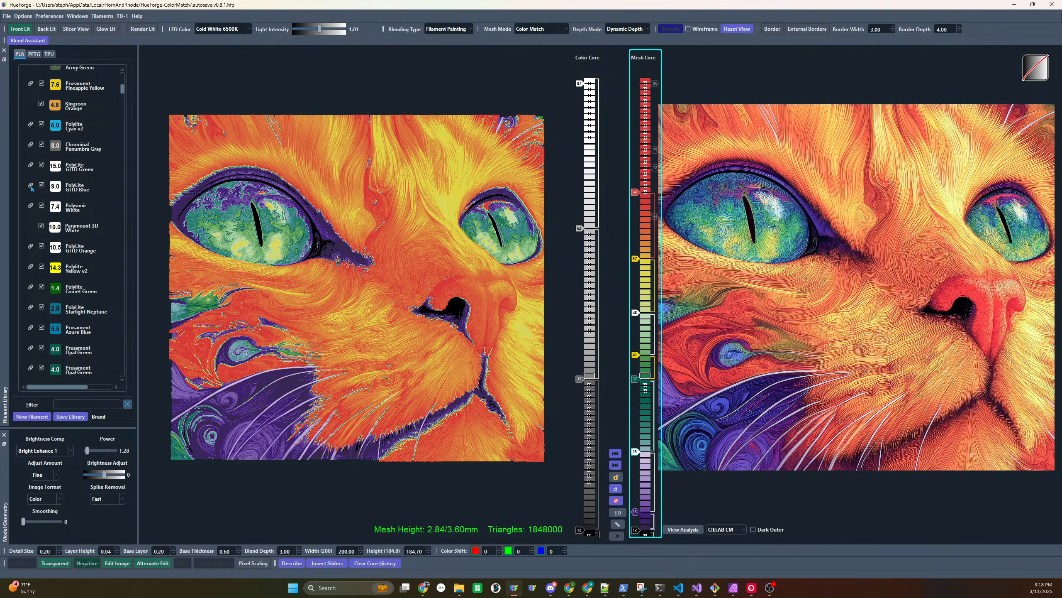
Filter the filament library for "az" and add PolyLite Azure Blue to the Mesh Core between the purple and white sliders
scroll(87, 342, down, 1)
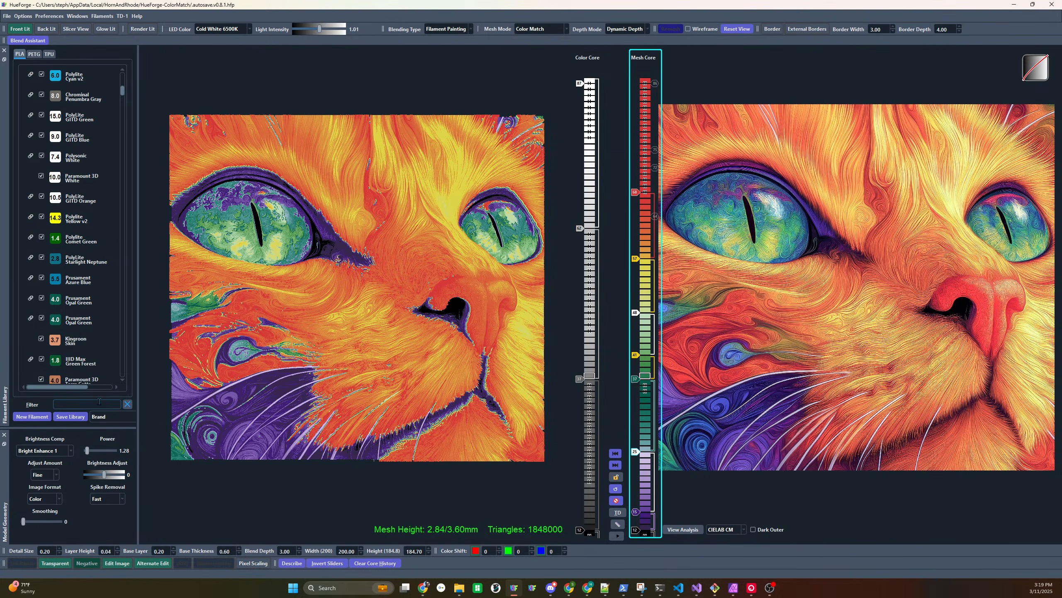
text(az)
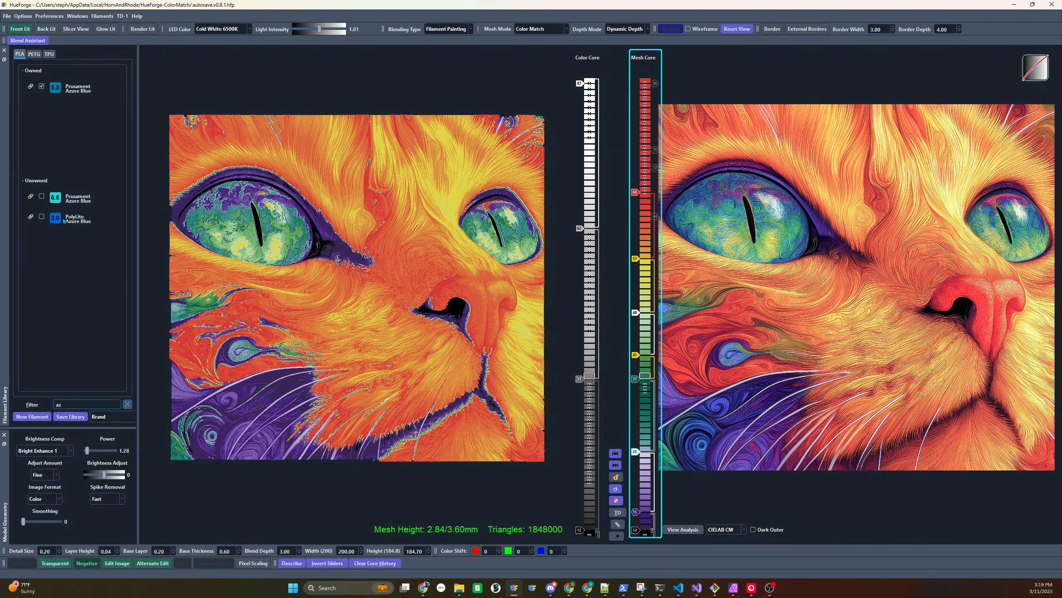
drag(75, 230, 637, 498)
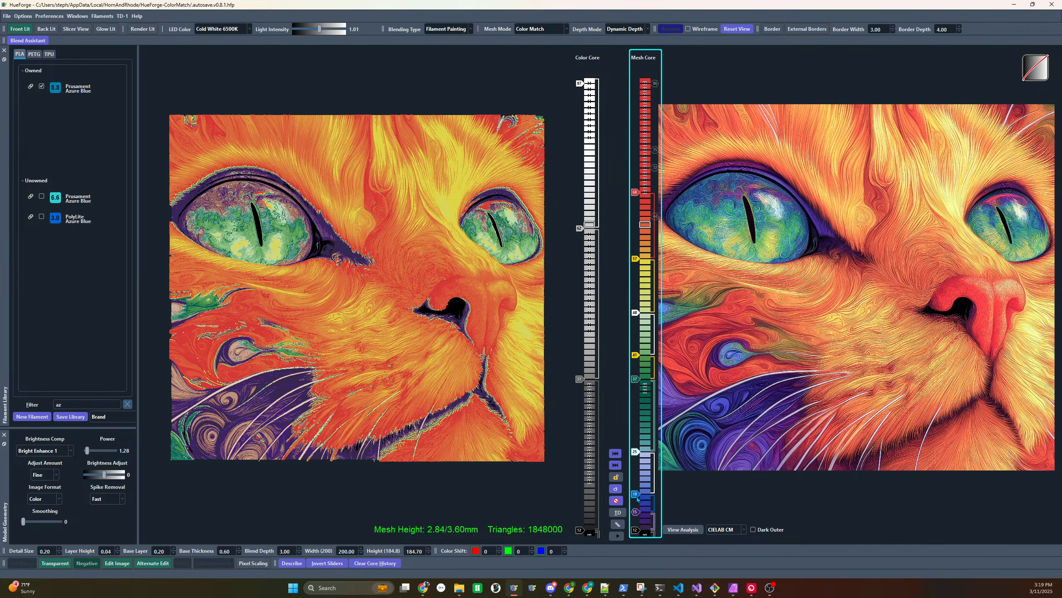
Adjust the purple slider to layer 16 and raise the azure blue slider to layer 29, above the lower white one
scroll(639, 496, up, 2)
scroll(638, 496, down, 5)
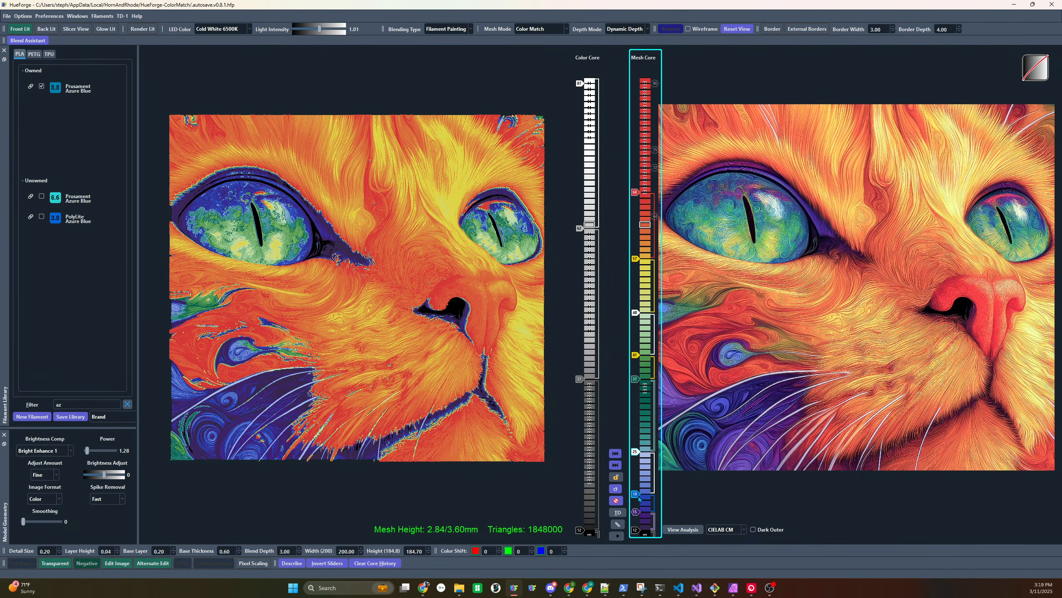
scroll(655, 514, down, 5)
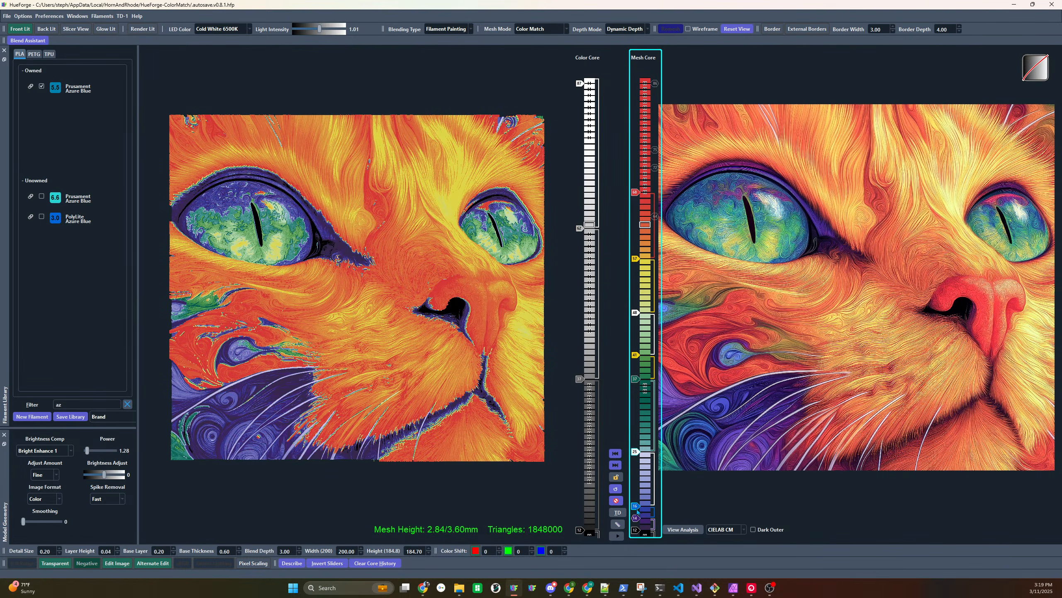
scroll(636, 505, up, 4)
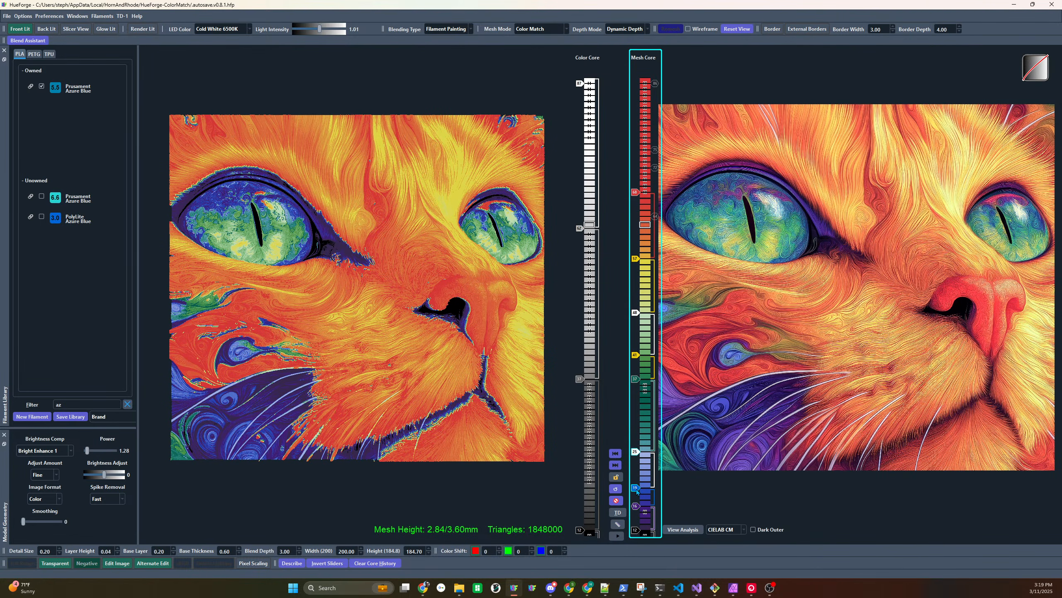
scroll(637, 491, up, 10)
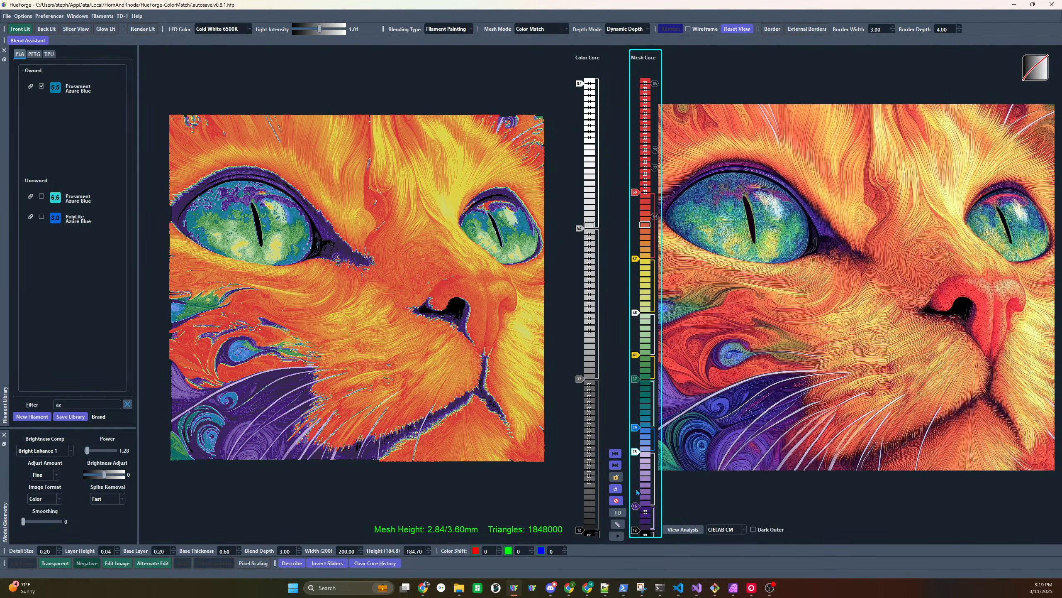
Try shifting the lower white slider and disabling it, restoring it at layer 25
drag(633, 452, 633, 461)
scroll(633, 463, up, 2)
right_click(635, 452)
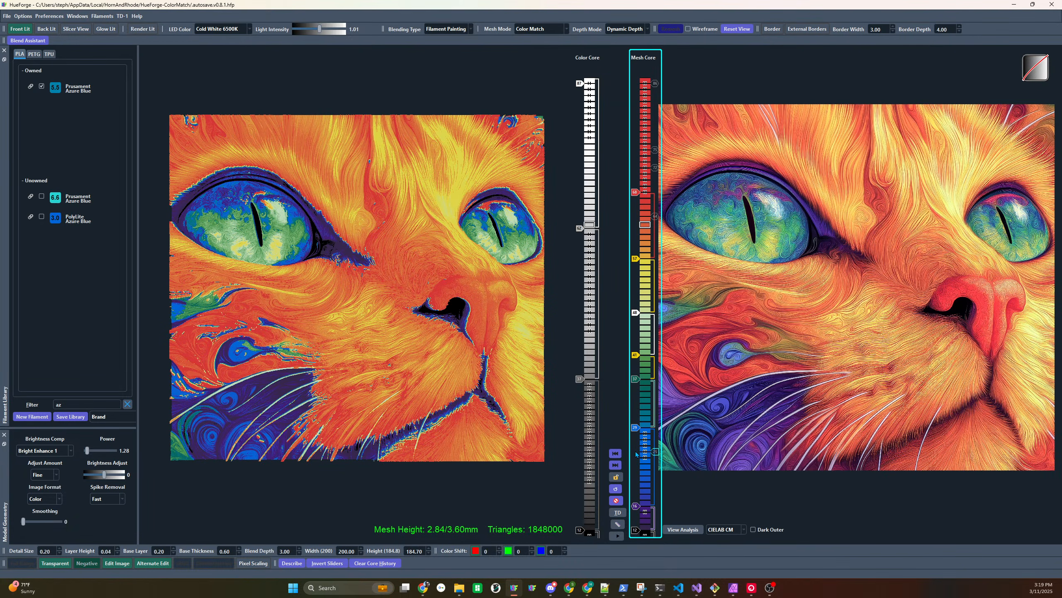
click(635, 452)
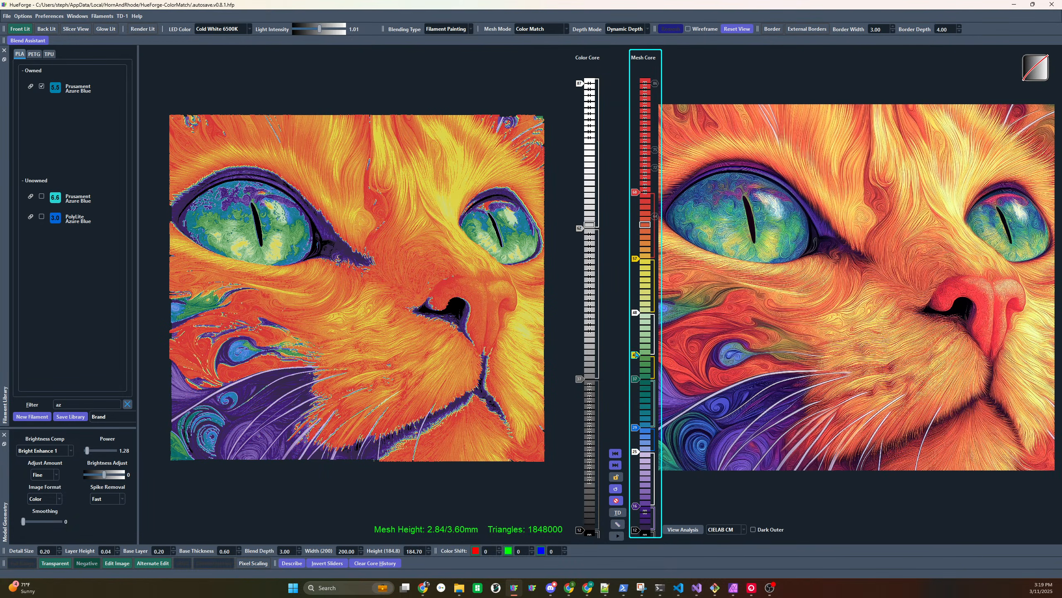
Raise the lower yellow slider to layer 42 and lower the green slider to layer 33
scroll(635, 354, up, 1)
scroll(636, 380, down, 3)
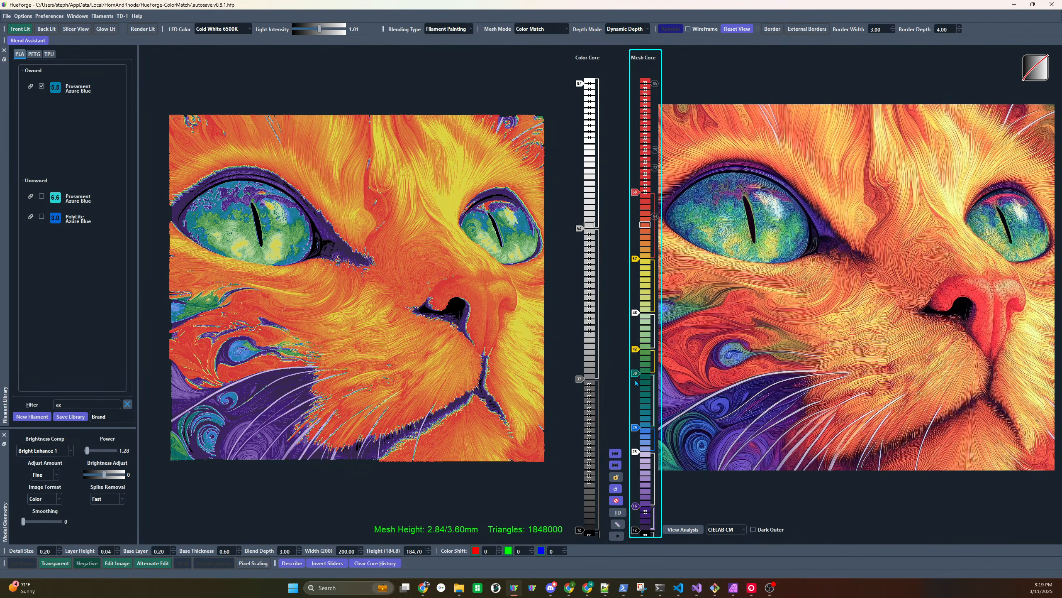
scroll(635, 383, down, 1)
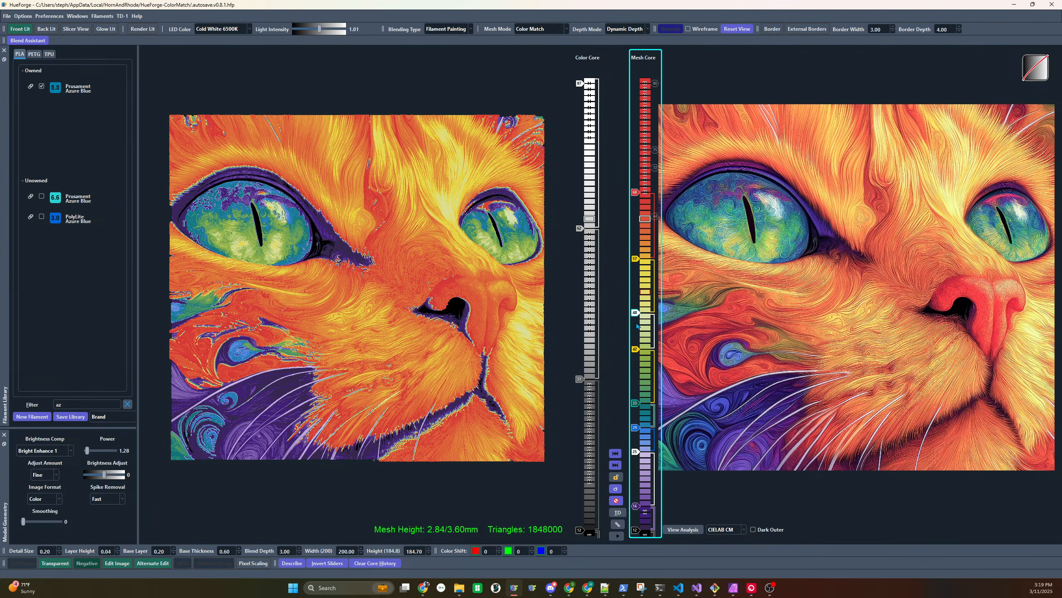
Shift the upper Mesh Core sliders up two layers each, placing white at 50, yellow at 59 and red at 70
scroll(637, 313, up, 2)
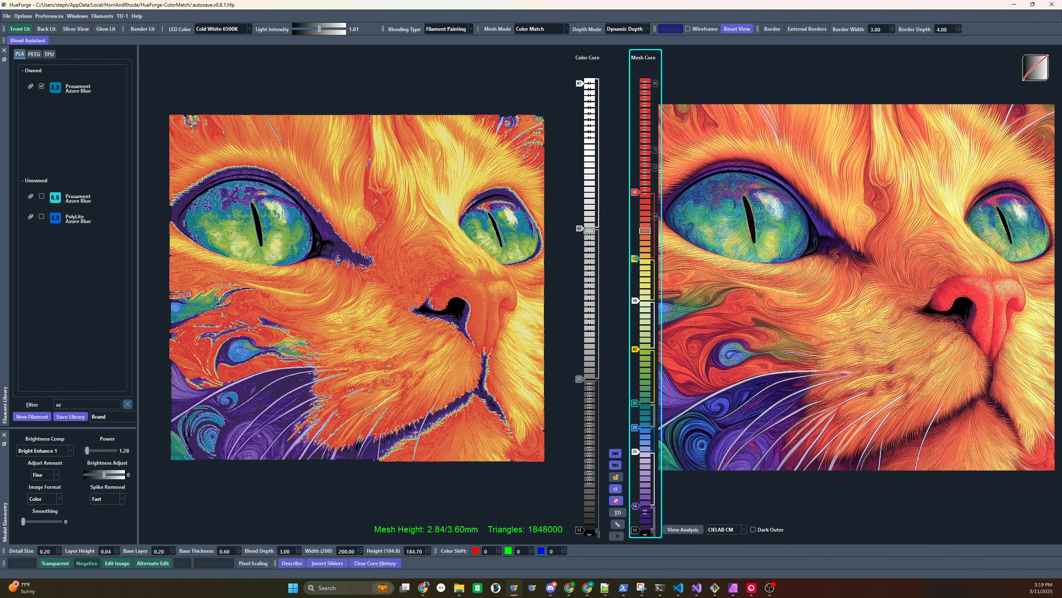
scroll(638, 263, up, 2)
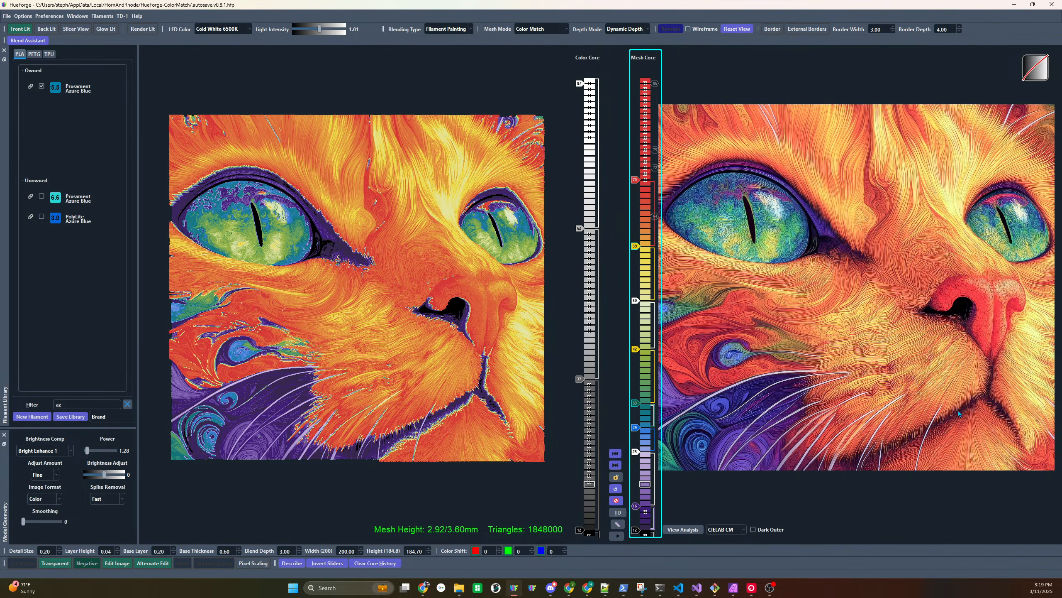
Raise the bottom Mesh Core slider to layer 13 and the purple slider to layer 19
drag(635, 537, 633, 530)
scroll(634, 530, up, 3)
scroll(634, 532, down, 2)
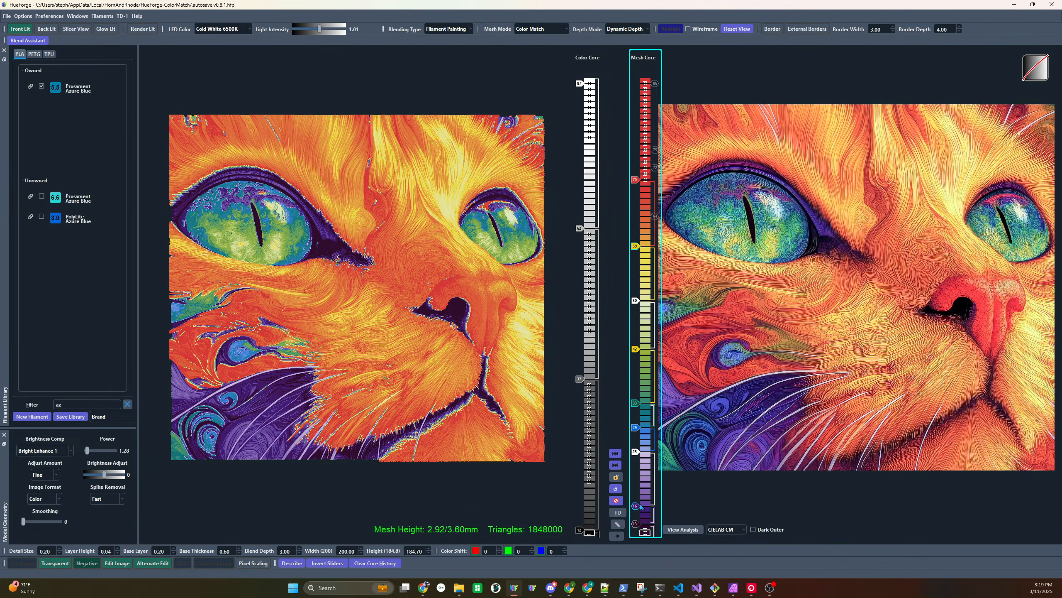
scroll(640, 506, up, 3)
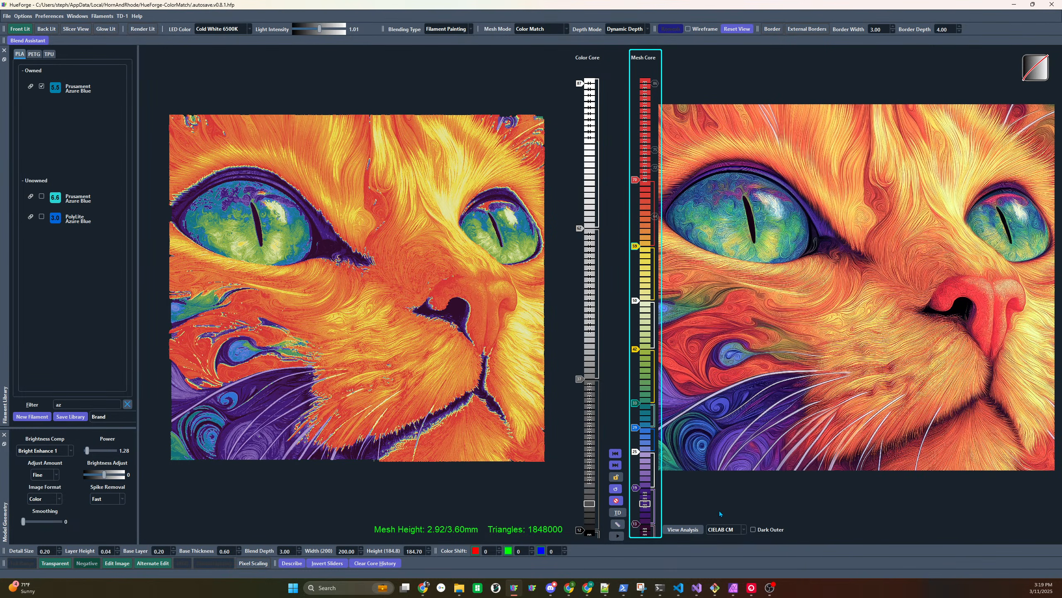
Switch the color matching method to CIELAB 2 CM
click(722, 529)
click(723, 557)
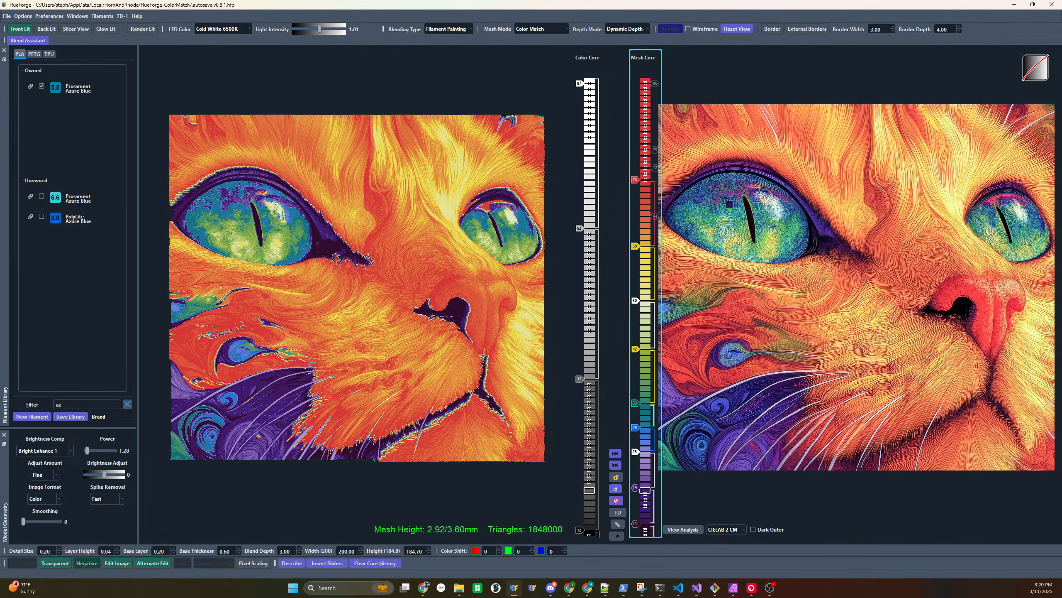
Filter the filament library for "mag" and add PolyLite Magenta to the Mesh Core at layer 19
click(128, 404)
text(mag)
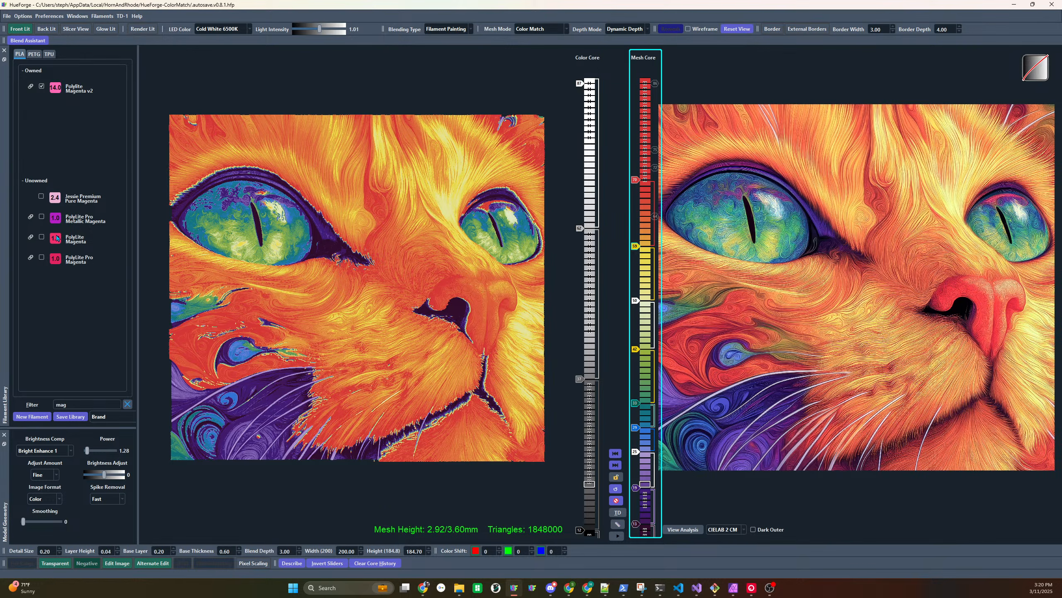
mouse_move(58, 239)
mouse_down()
mouse_move(570, 481)
mouse_move(649, 487)
mouse_move(655, 505)
mouse_move(635, 494)
mouse_up()
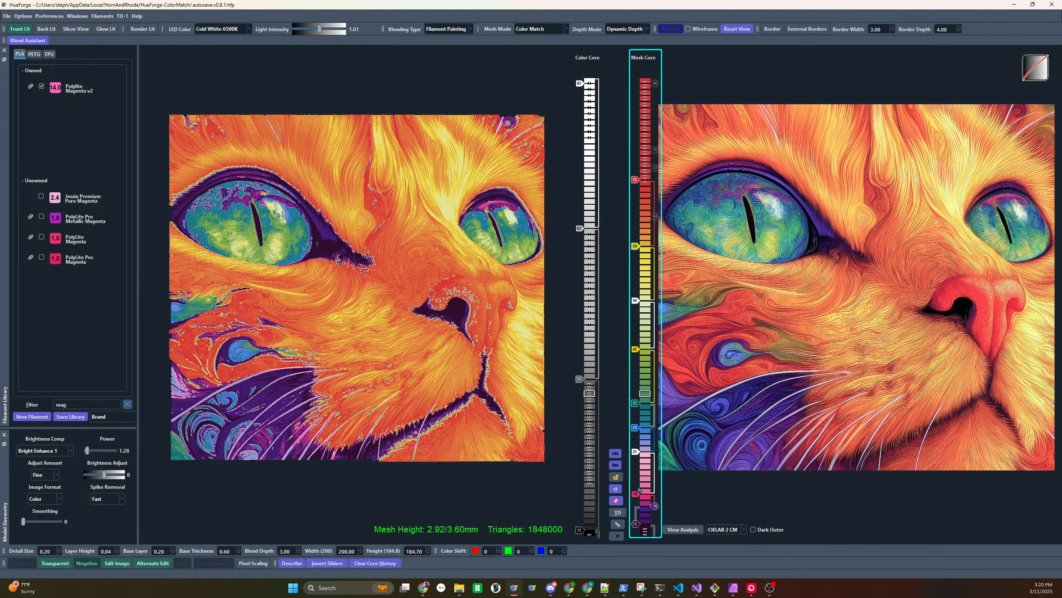
drag(636, 494, 636, 488)
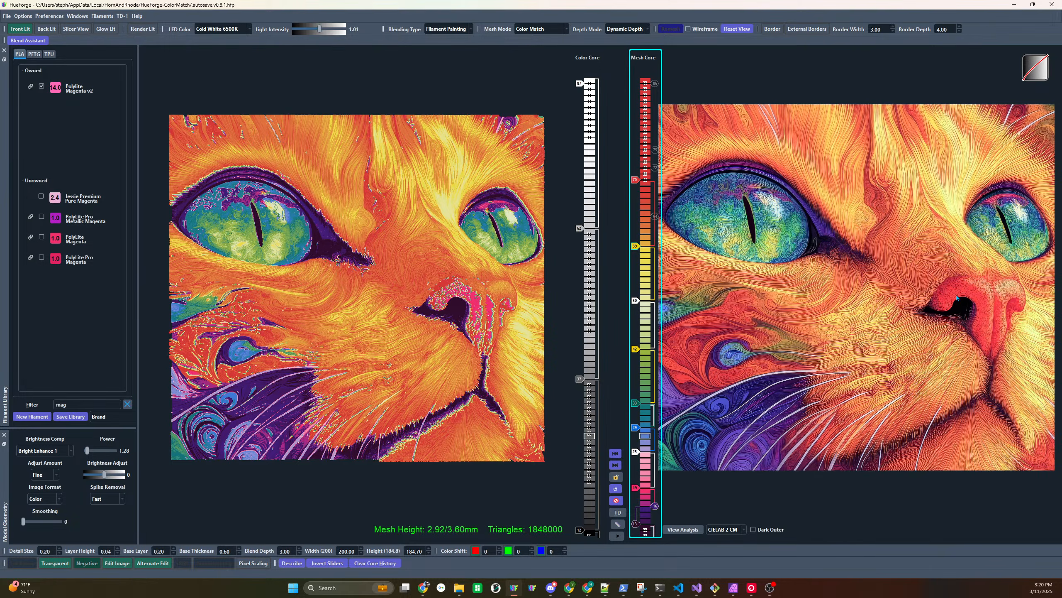
Rearrange the lower white and magenta sliders, placing magenta at layer 25 and white below it at layer 21
click(635, 452)
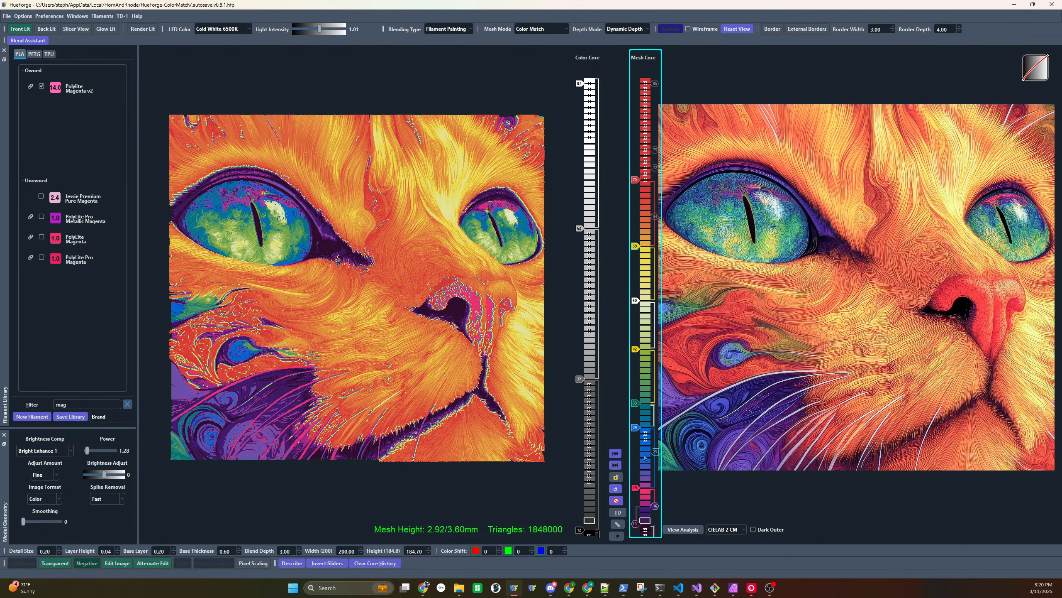
click(654, 453)
mouse_move(637, 487)
mouse_down()
mouse_move(637, 451)
mouse_move(655, 474)
mouse_up()
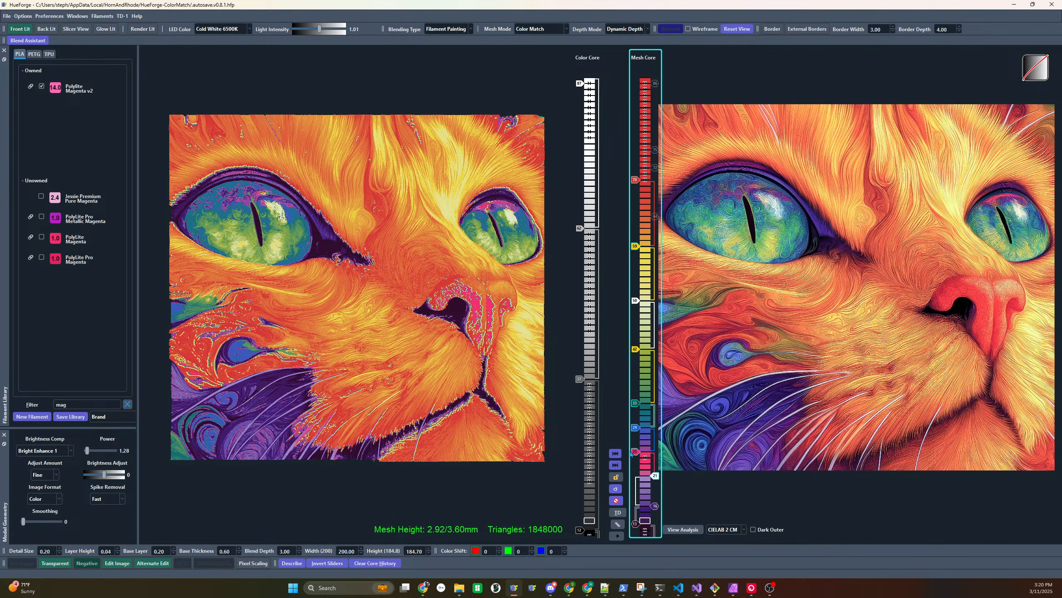
Lower the magenta Mesh Core slider to layer 24, and remove it from the core
drag(631, 454, 634, 457)
key(alt+f)
key(Escape)
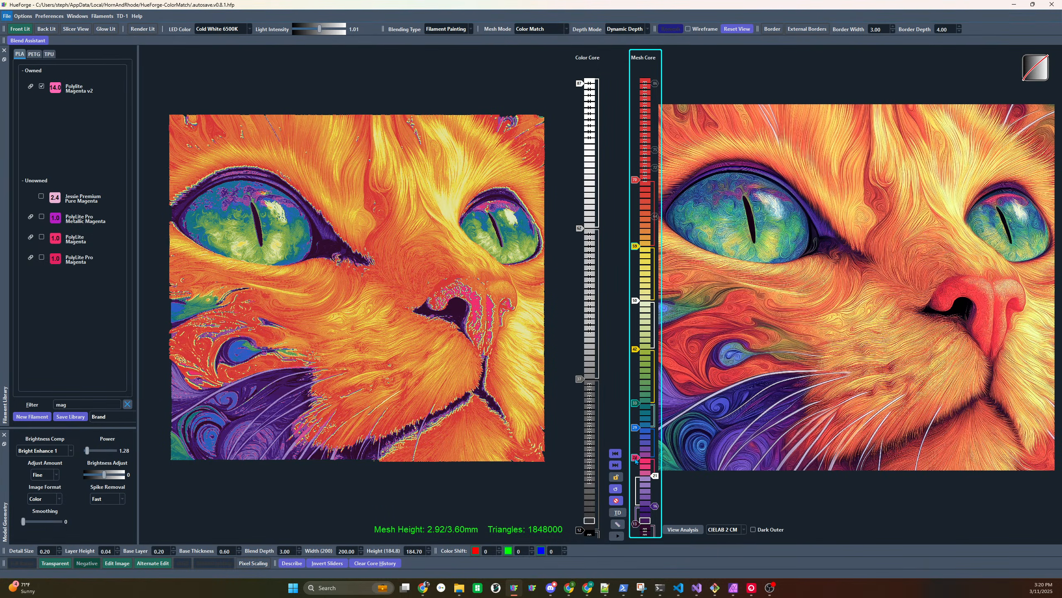
key(alt+f)
key(Escape)
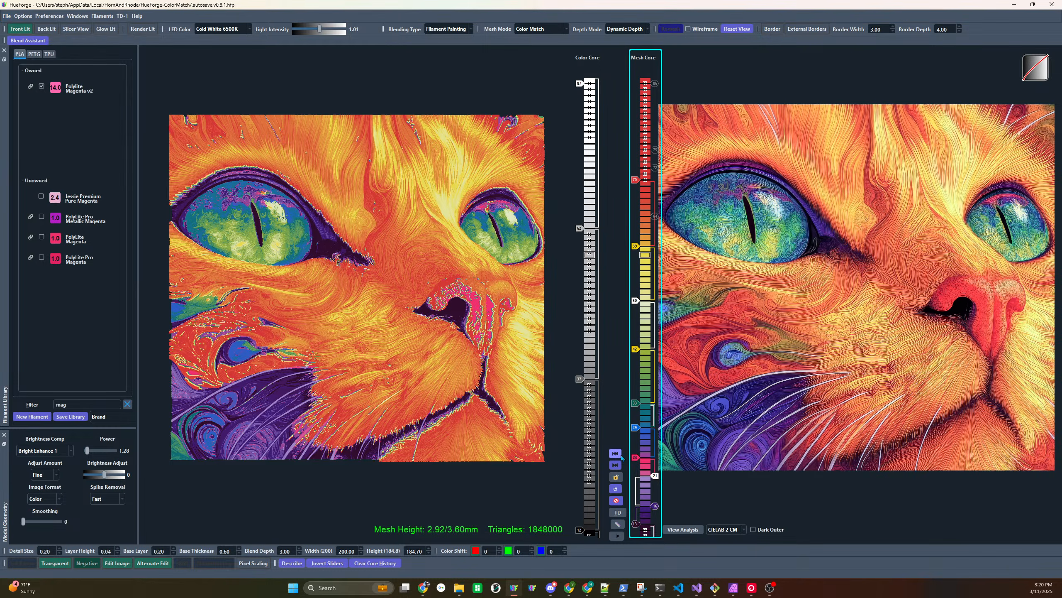
right_click(634, 459)
Sample several colors around the cat's nose in the reference image to see their filament-matching options
right_click(981, 306)
right_click(979, 287)
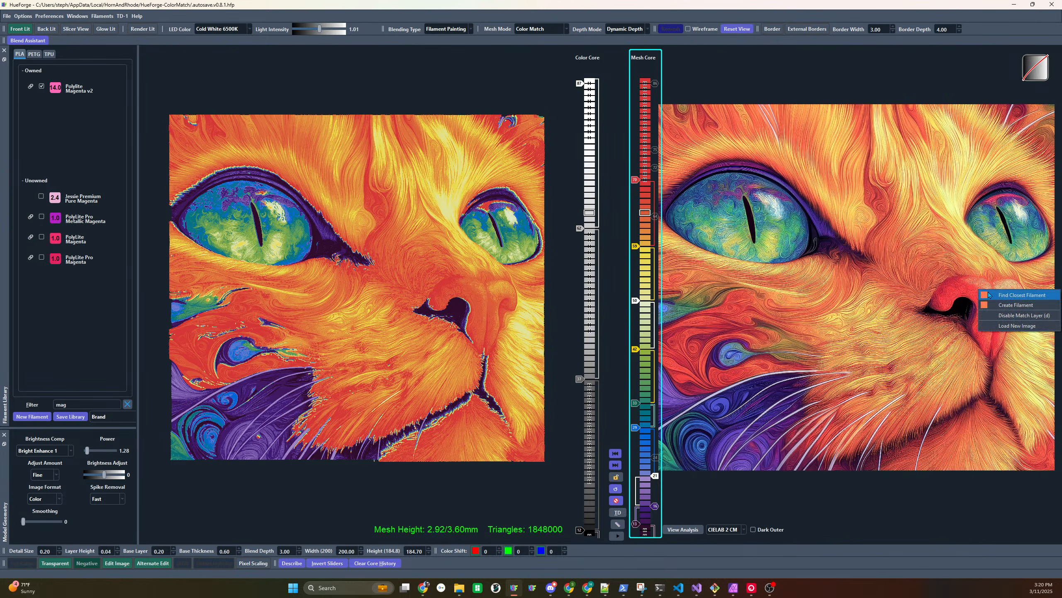
click(983, 289)
right_click(981, 291)
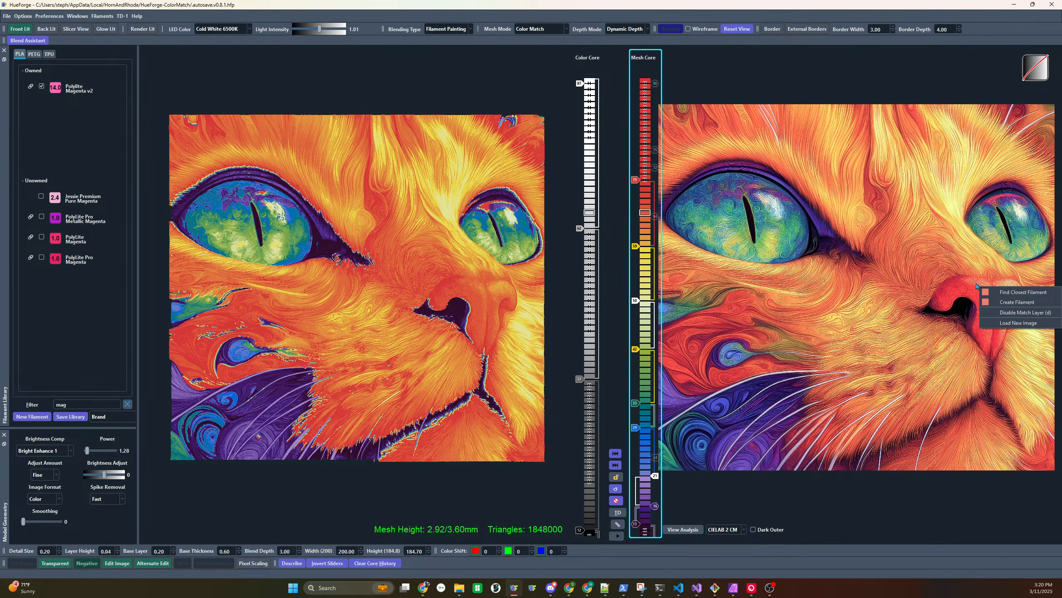
right_click(951, 295)
right_click(934, 302)
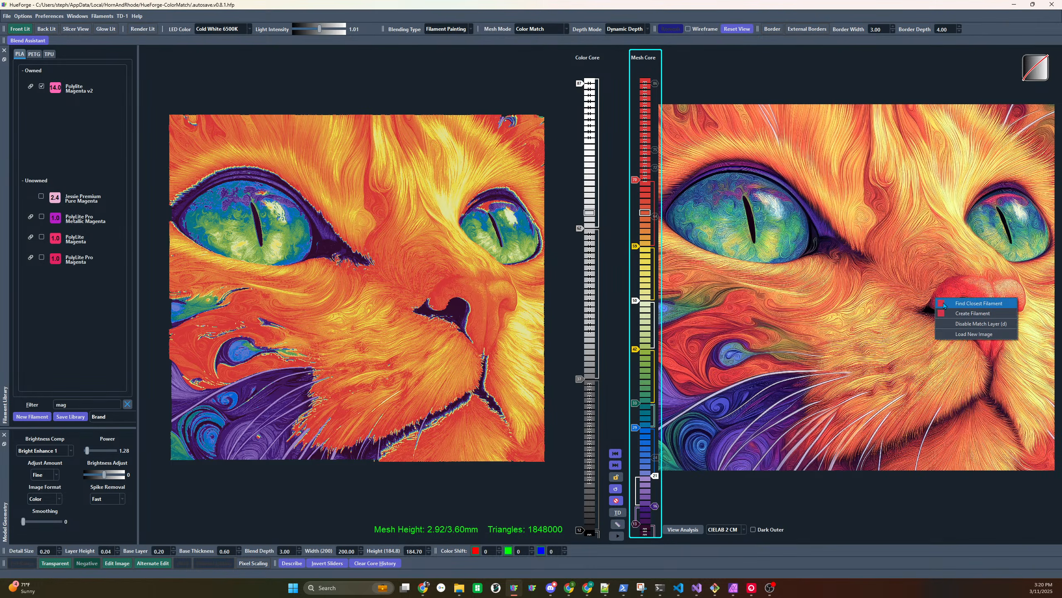
right_click(718, 205)
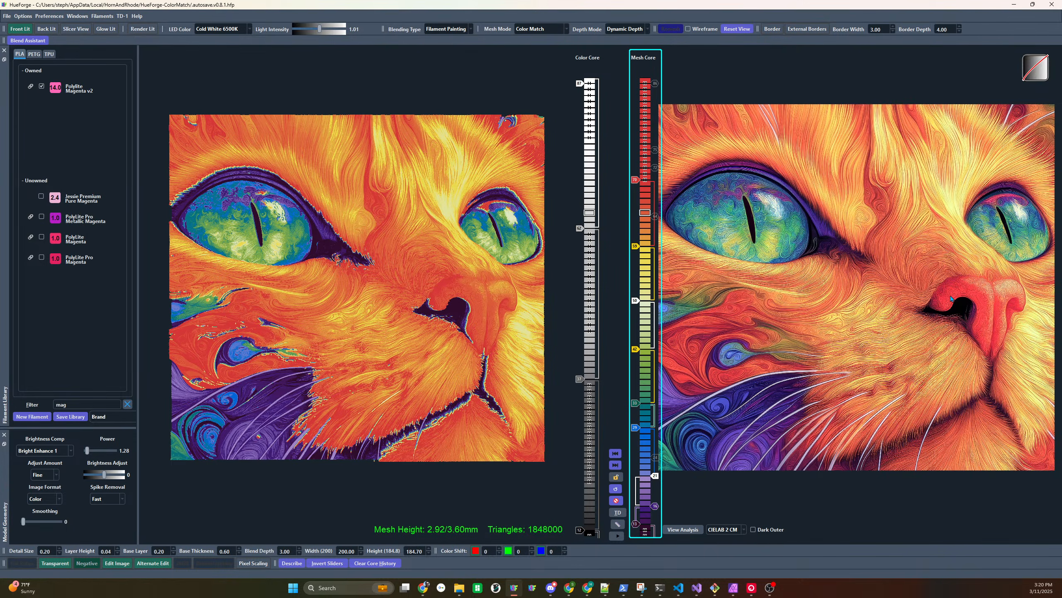
Lower the top red Mesh Core slider to layer 69 and place a dark slider above it at layer 72
click(637, 182)
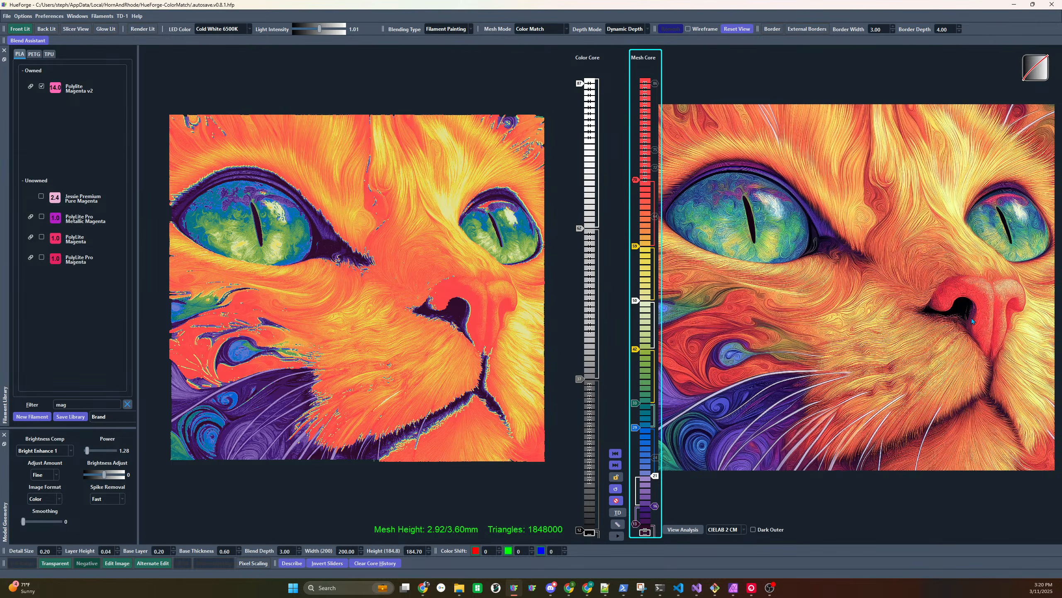
mouse_move(763, 232)
mouse_down()
mouse_move(658, 167)
mouse_move(635, 187)
mouse_up()
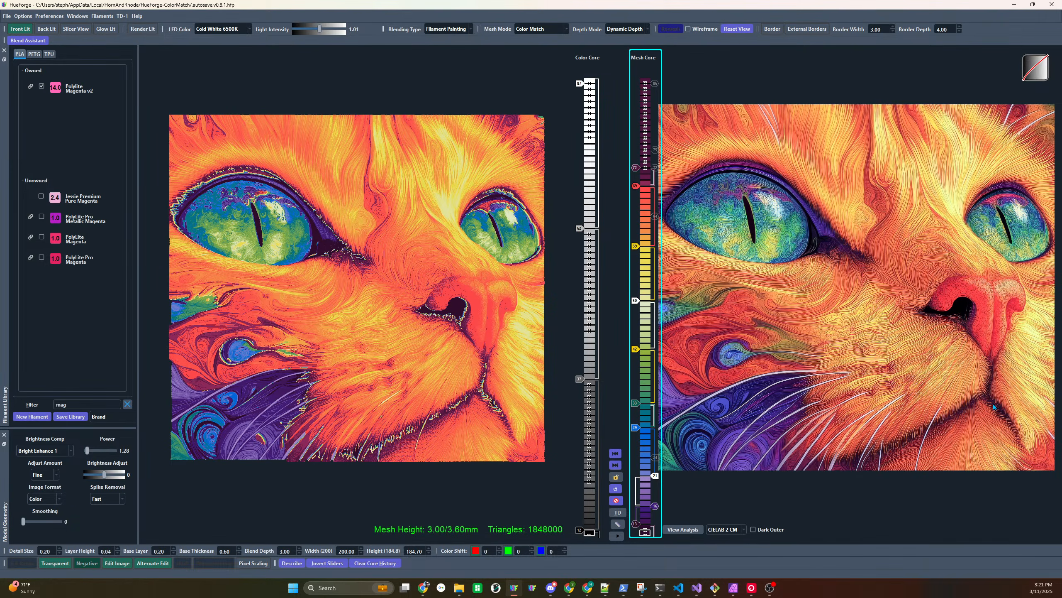
mouse_move(997, 406)
drag(642, 195, 642, 195)
Examine the dark contours, fur strokes and whiskers around the cat's nose and mouth in the reference image
scroll(983, 408, up, 5)
scroll(983, 408, up, 1)
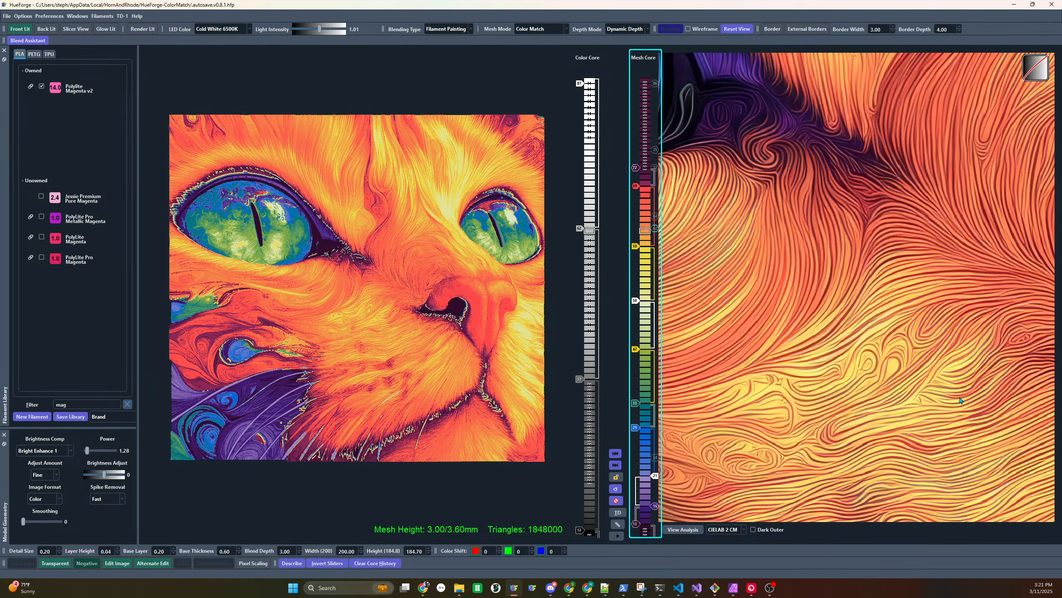
drag(1020, 418, 870, 217)
scroll(904, 226, down, 4)
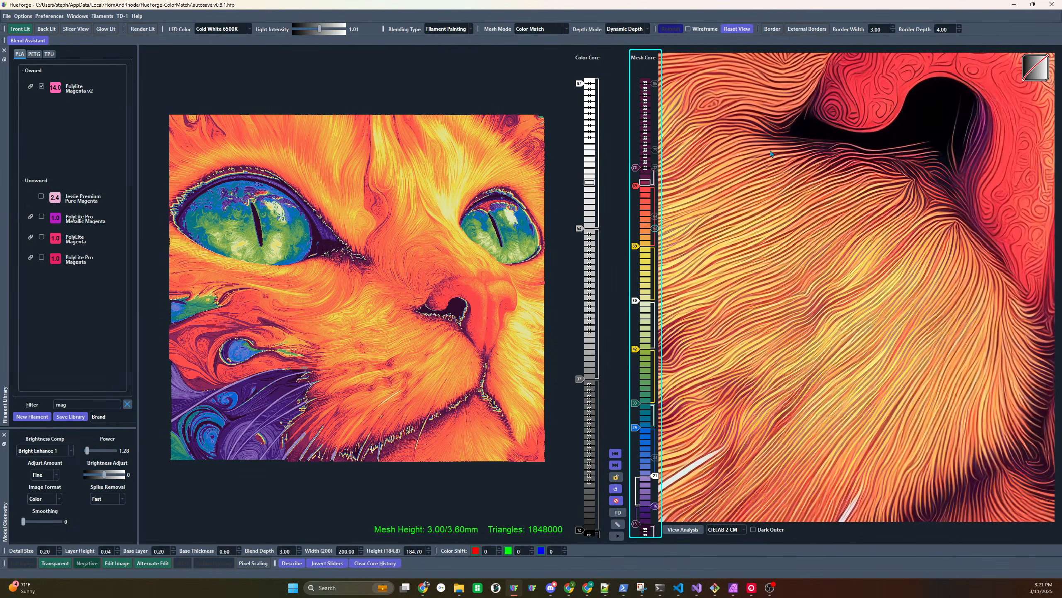
scroll(784, 263, down, 2)
scroll(783, 264, up, 5)
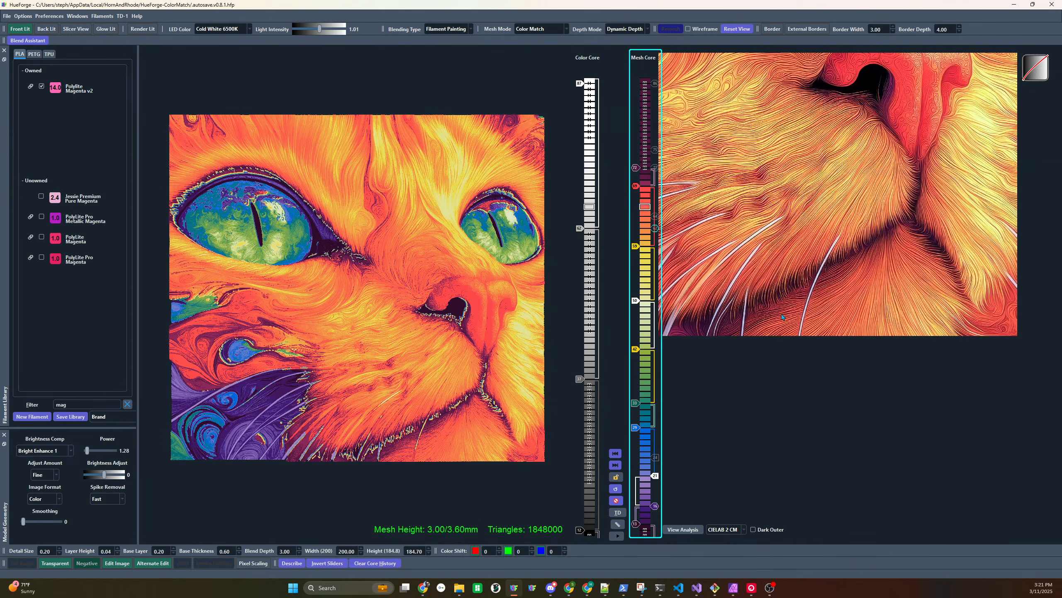
drag(874, 311, 860, 191)
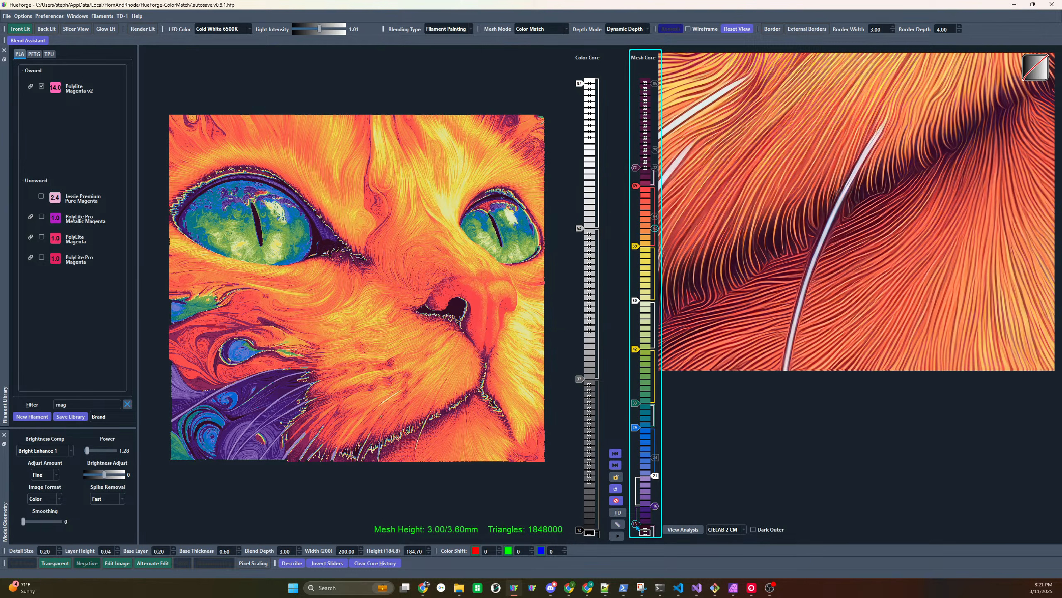
Raise the lowest dark Mesh Core slider to layer 14 and inspect the dark edges on the preview model
drag(635, 524, 635, 517)
scroll(509, 427, up, 5)
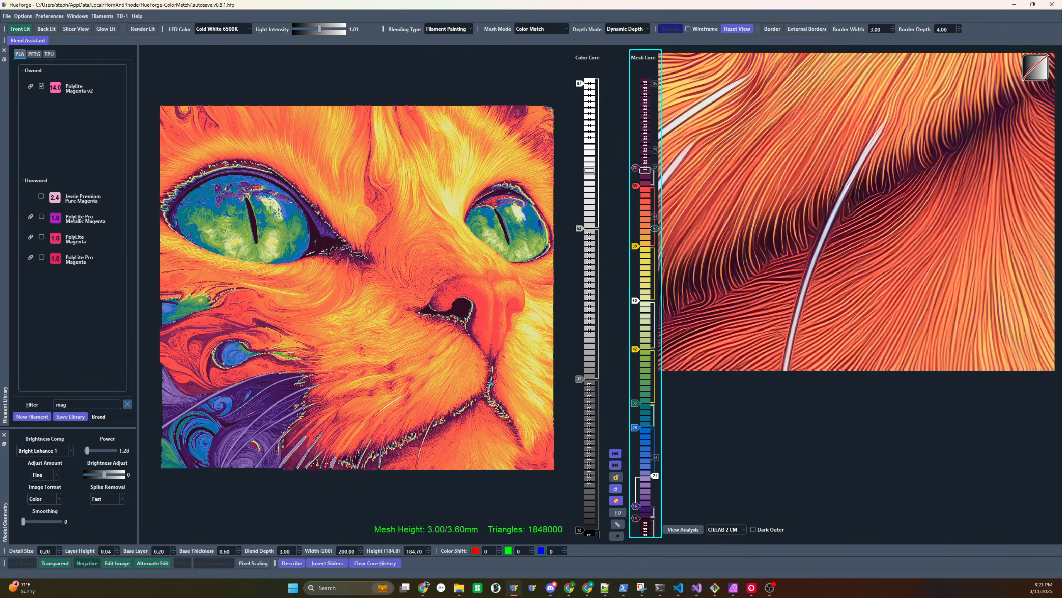
drag(484, 362, 500, 313)
scroll(500, 313, down, 5)
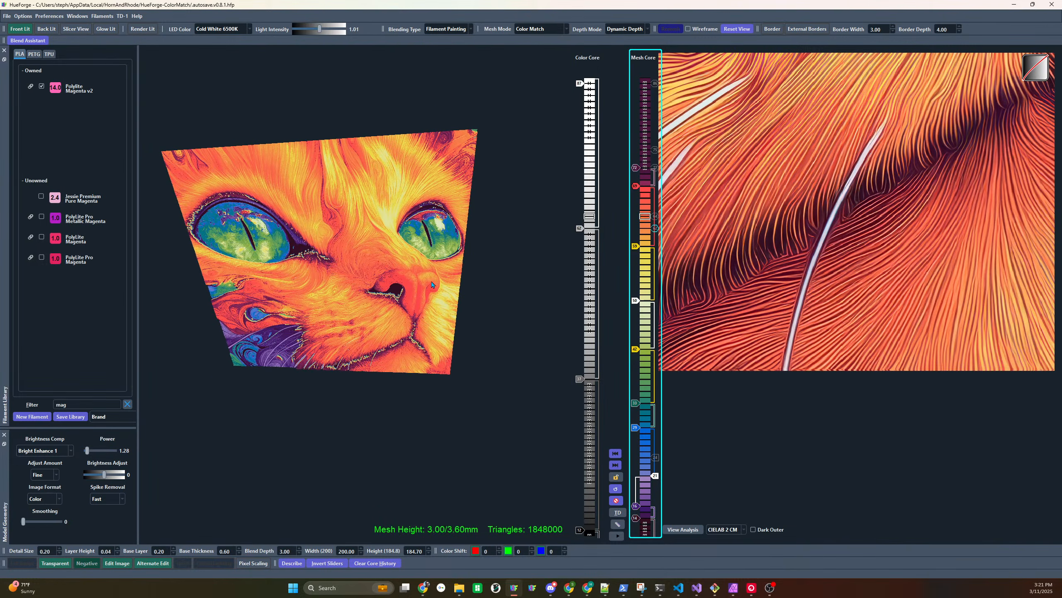
drag(388, 304, 393, 322)
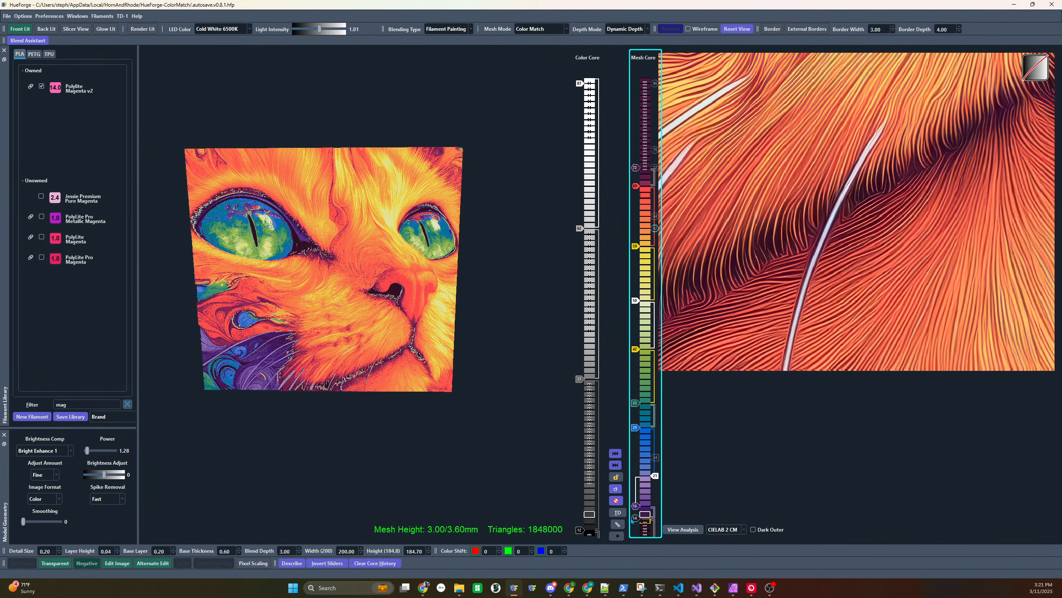
Move the lowest dark slider to the top section of the Mesh Core, setting it at layer 74
mouse_move(633, 518)
mouse_down()
mouse_move(658, 267)
mouse_move(645, 149)
mouse_up()
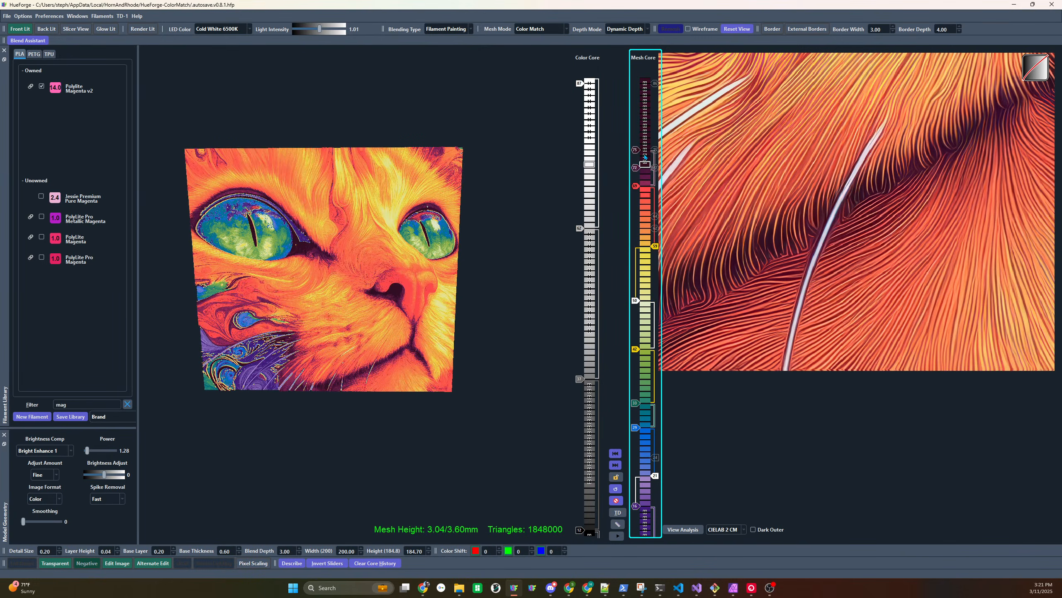
drag(368, 356, 477, 348)
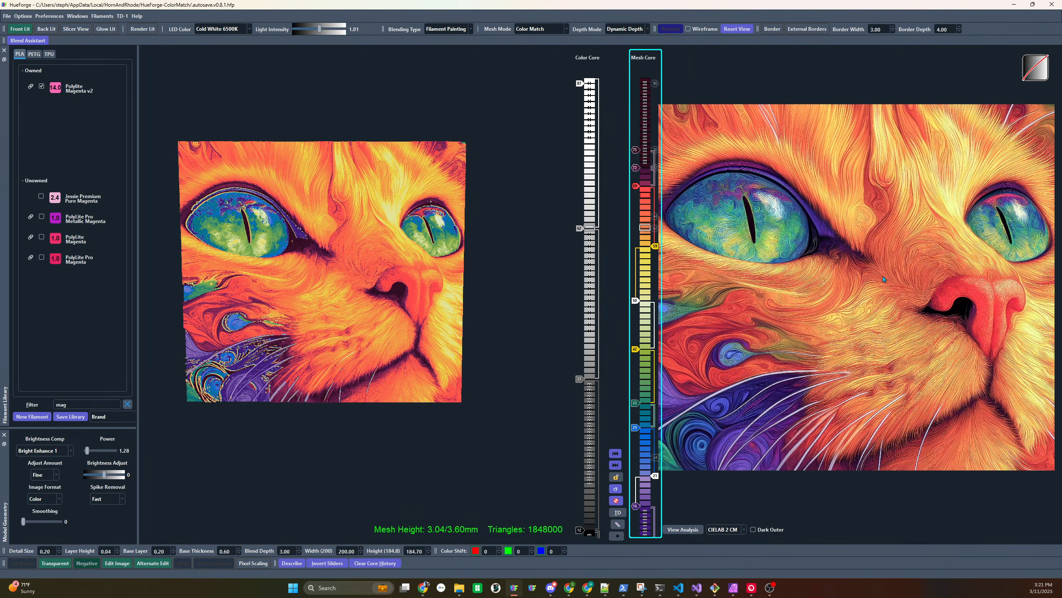
mouse_move(635, 150)
mouse_down()
mouse_move(644, 161)
mouse_move(637, 155)
mouse_up()
mouse_move(335, 368)
mouse_down()
mouse_move(309, 369)
mouse_move(334, 369)
mouse_up()
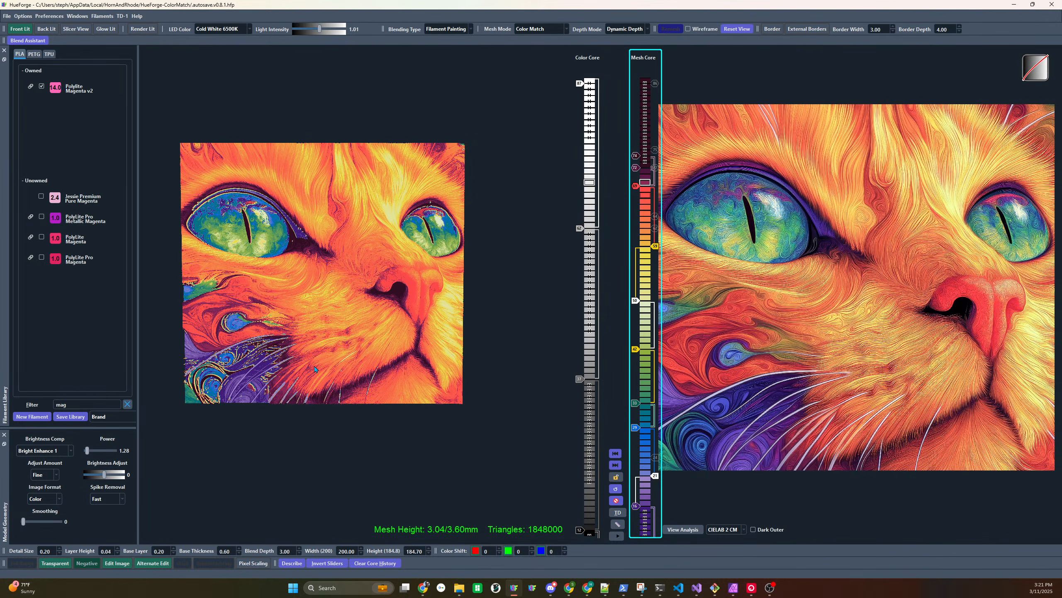
Try the purple slider between the upper dark sliders at layer 75, and return it to the bottom at layer 12
click(635, 505)
click(650, 183)
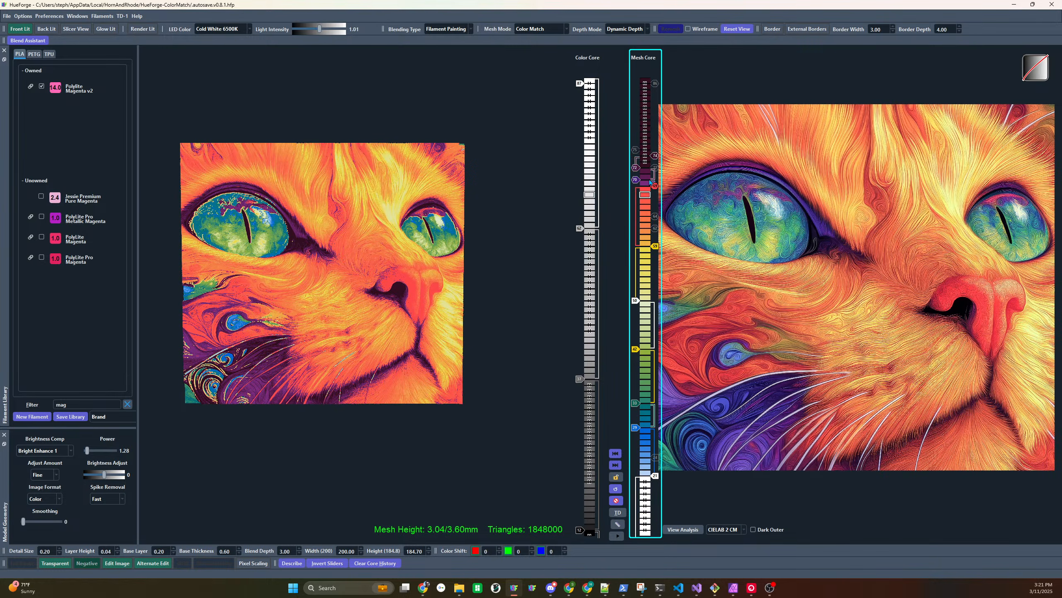
drag(651, 173, 654, 155)
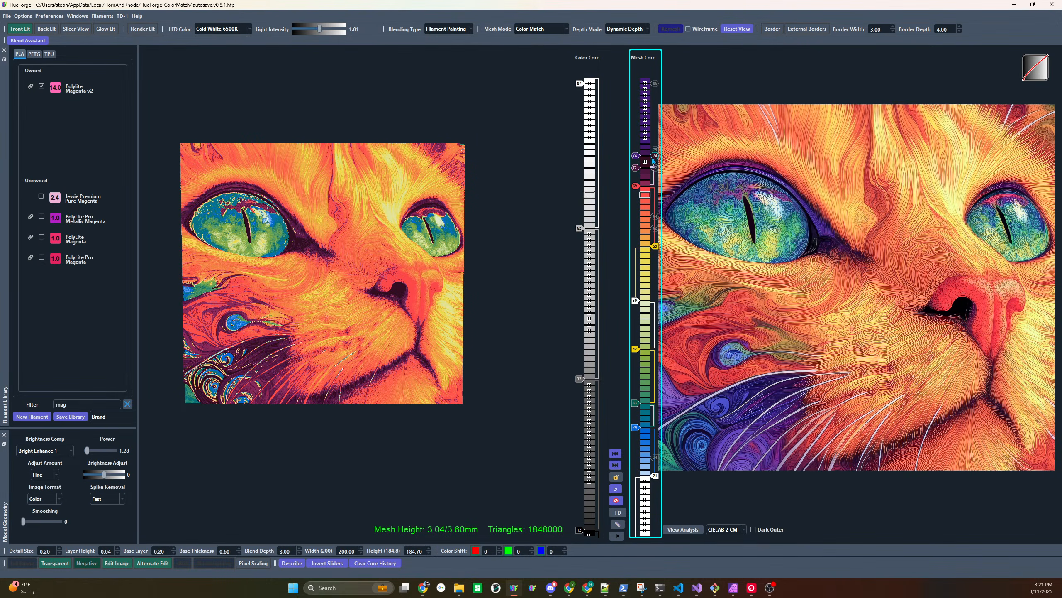
key(Up)
key(Up)
key(Up)
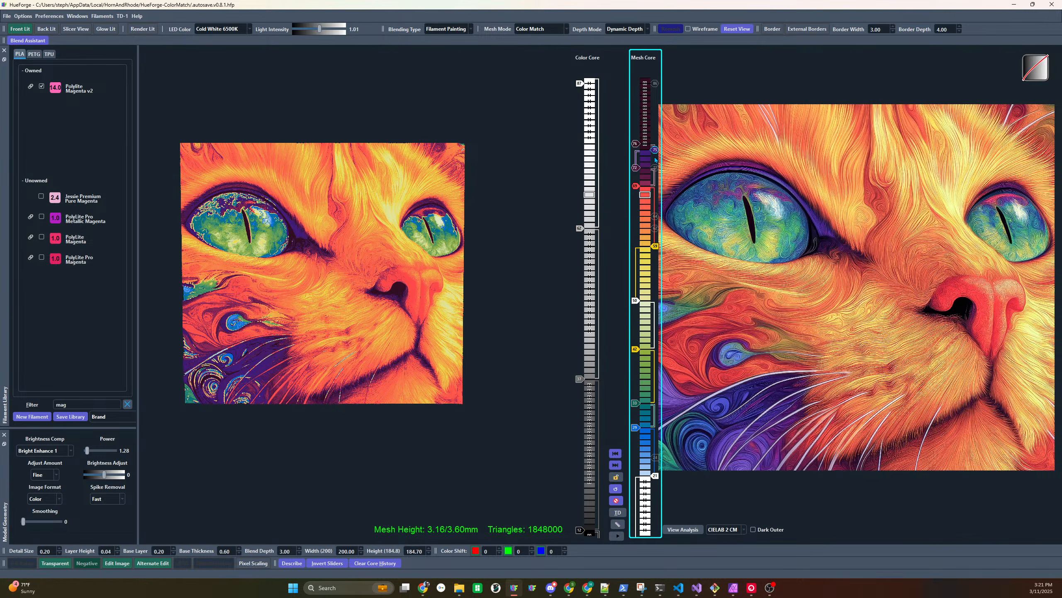
drag(654, 150, 645, 533)
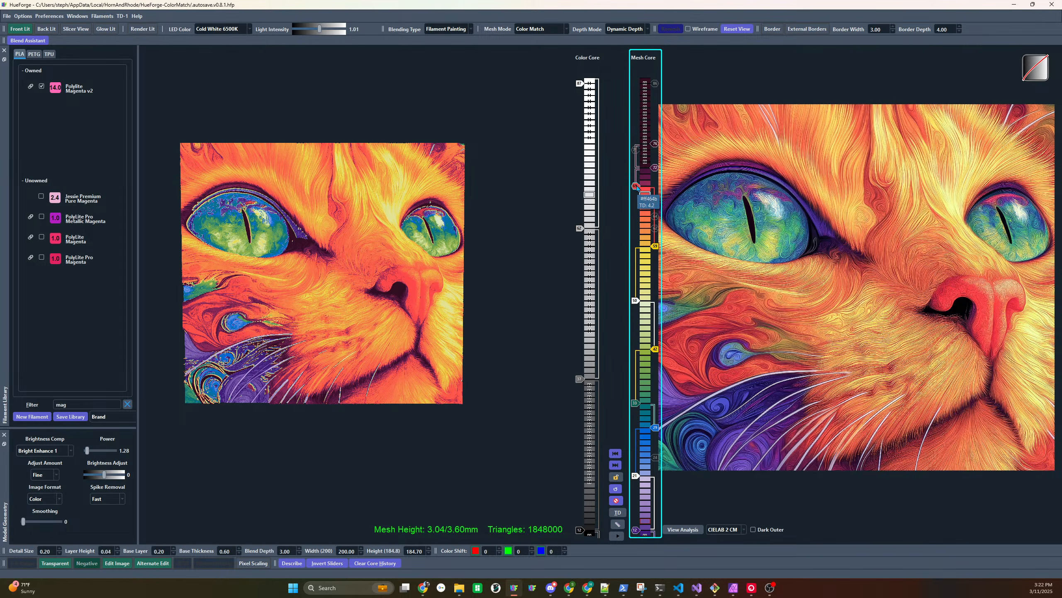
Raise the white slider between the two yellow Mesh Core sliders to layer 53
scroll(431, 303, up, 3)
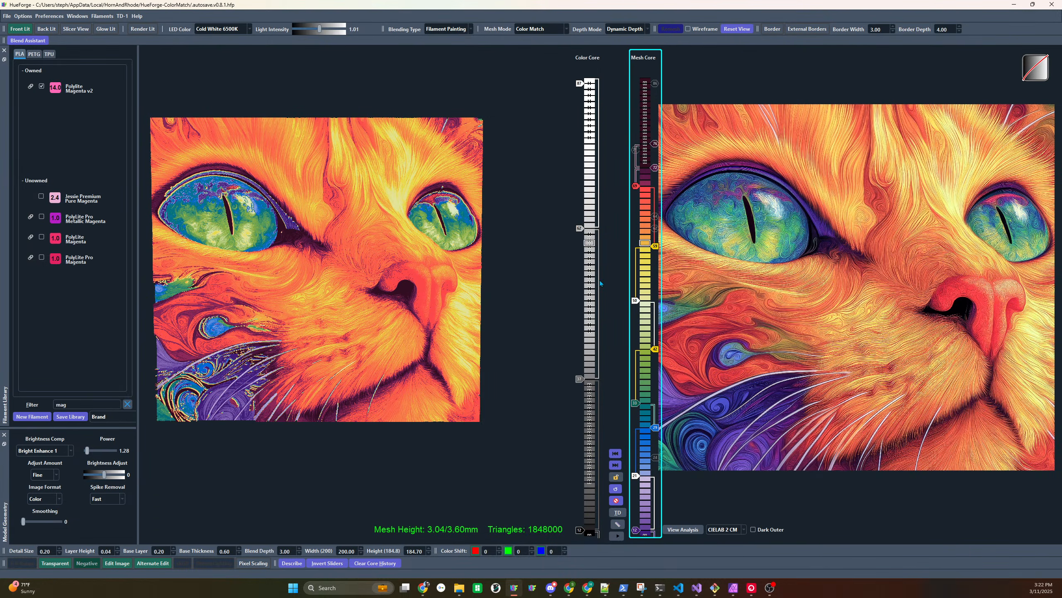
scroll(635, 303, up, 3)
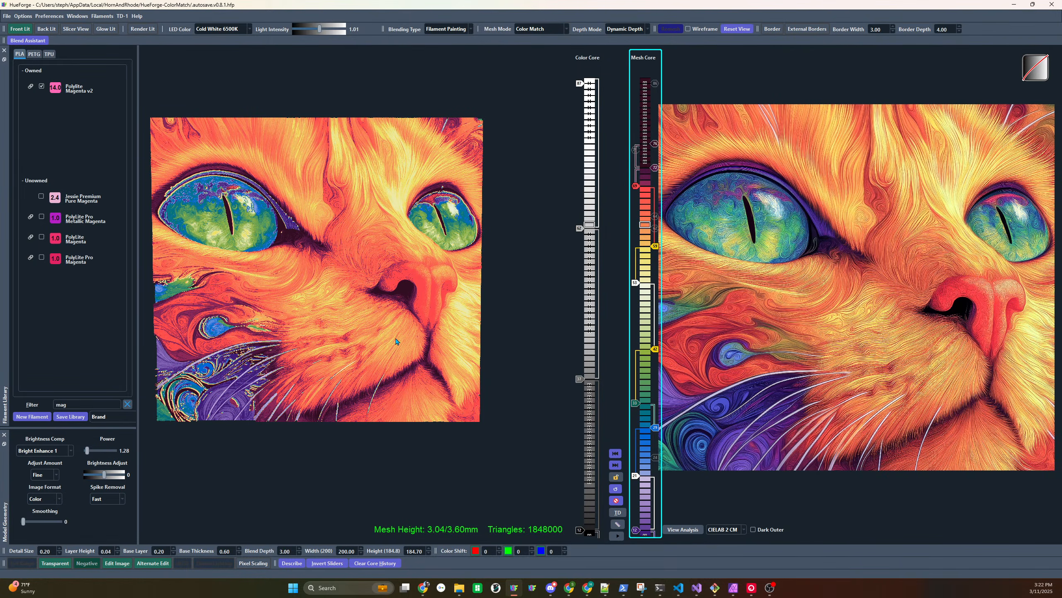
scroll(523, 343, down, 2)
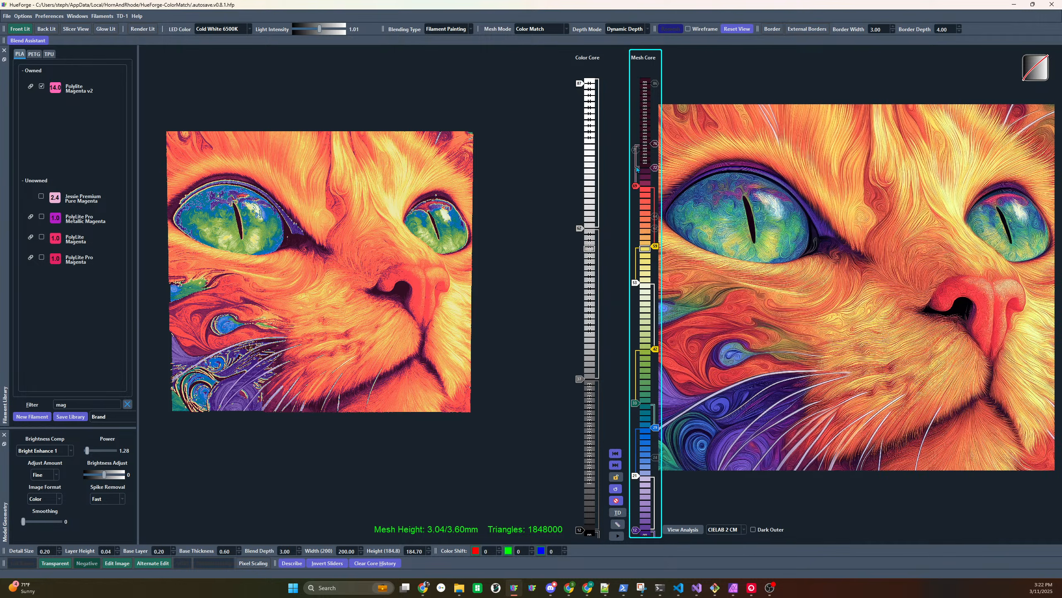
Select the Mesh Core range from the white slider at layer 53 up to layer 74, cut it and insert it at the bottom
click(659, 150)
drag(635, 132, 662, 285)
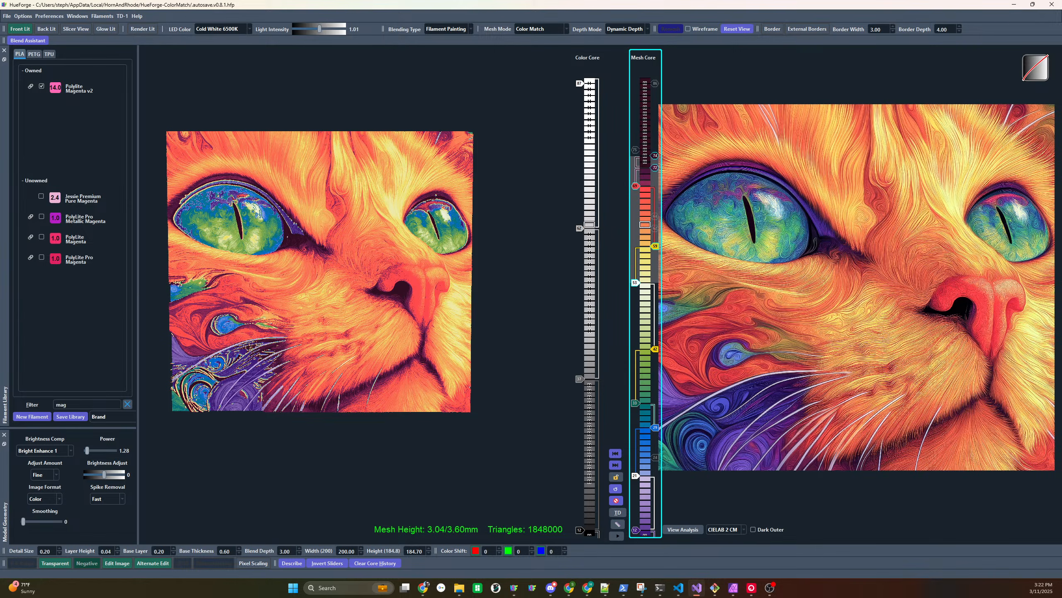
key(Delete)
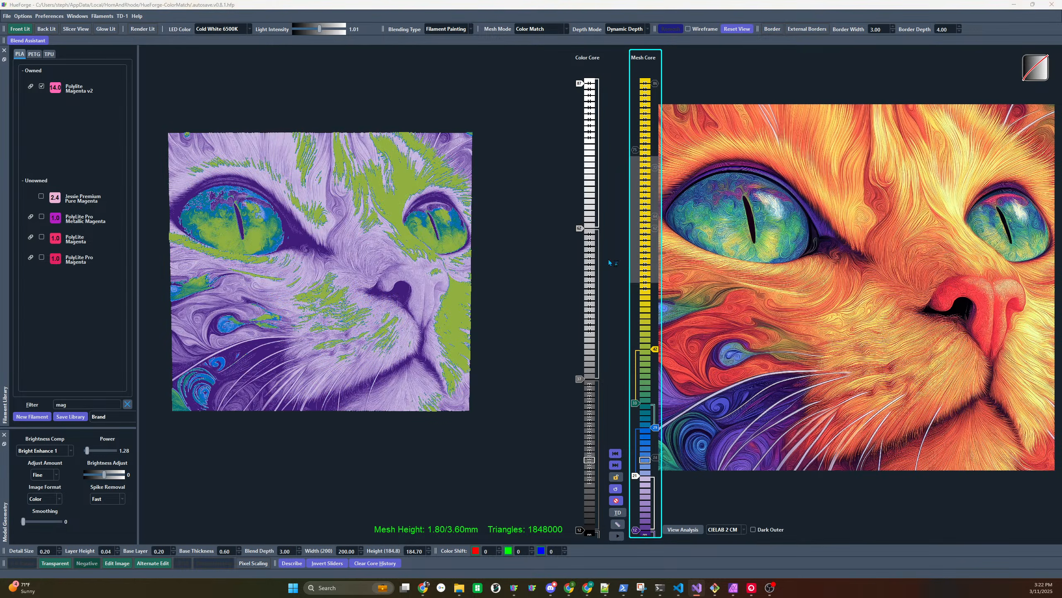
right_click(644, 532)
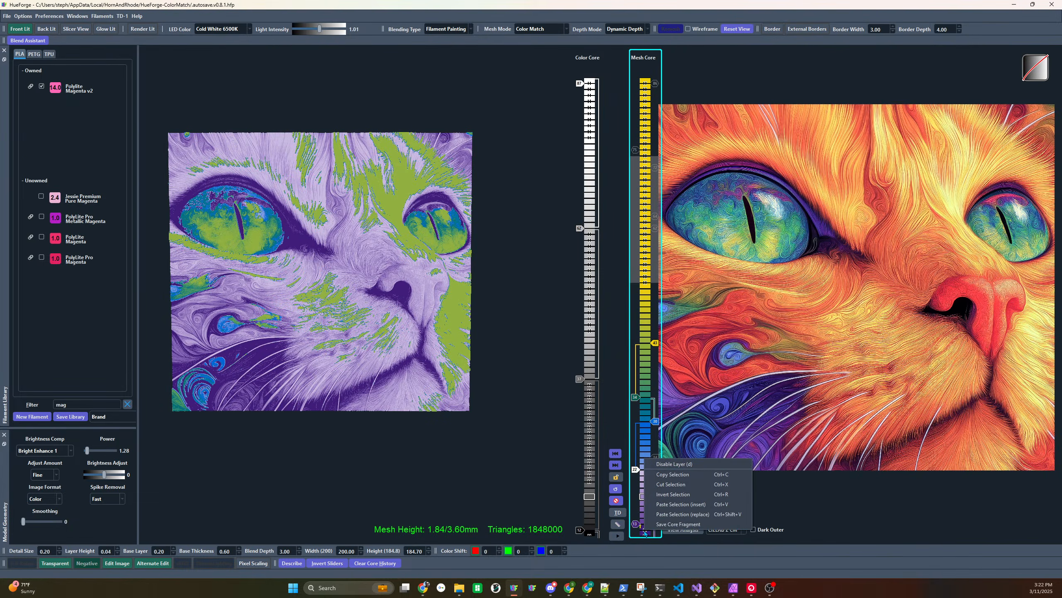
click(670, 504)
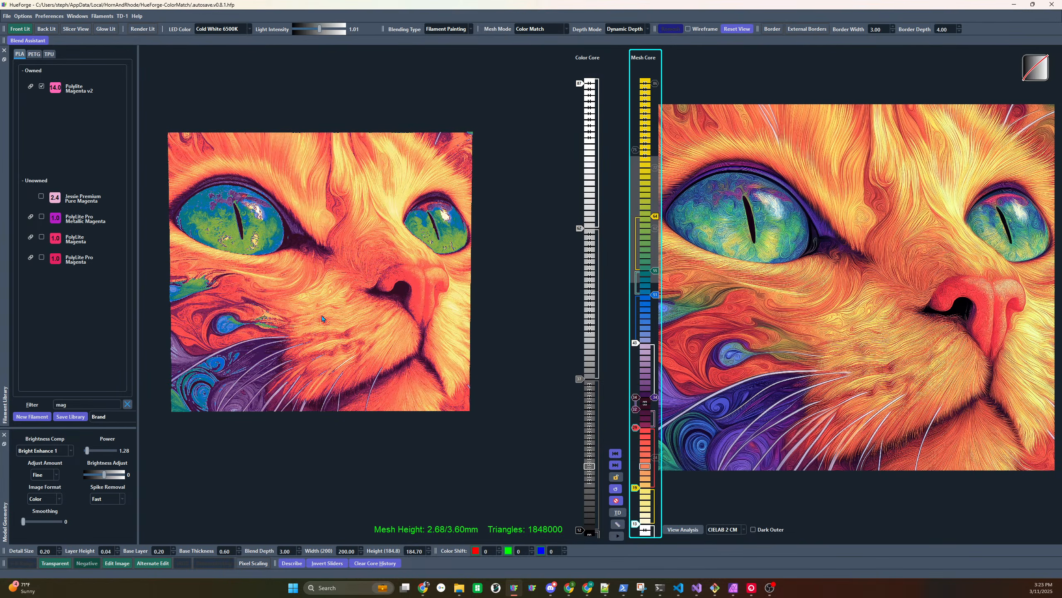
Add a white slider above the upper yellow one in the Mesh Core and raise it to layer 73
click(643, 198)
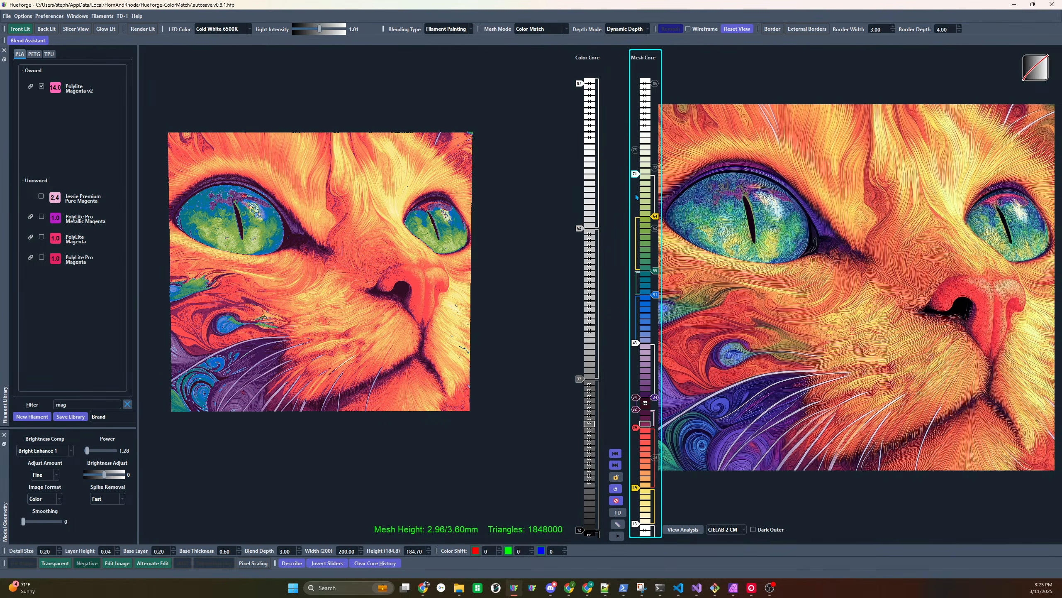
key(Up)
key(Up)
Shift the Mesh Core sliders from the lower yellow to the upper yellow up one layer, and raise purple to layer 38
mouse_move(652, 276)
mouse_down()
mouse_move(653, 257)
mouse_move(653, 281)
mouse_move(652, 268)
mouse_up()
shift+scroll(634, 490, up, 1)
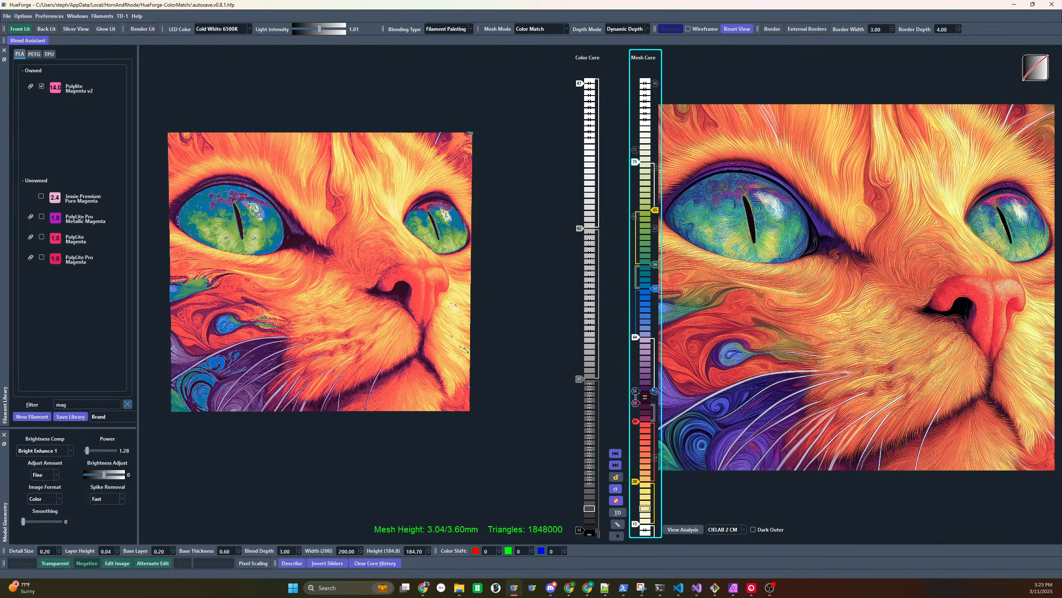
mouse_move(656, 391)
mouse_down()
mouse_move(657, 368)
mouse_move(656, 379)
mouse_up()
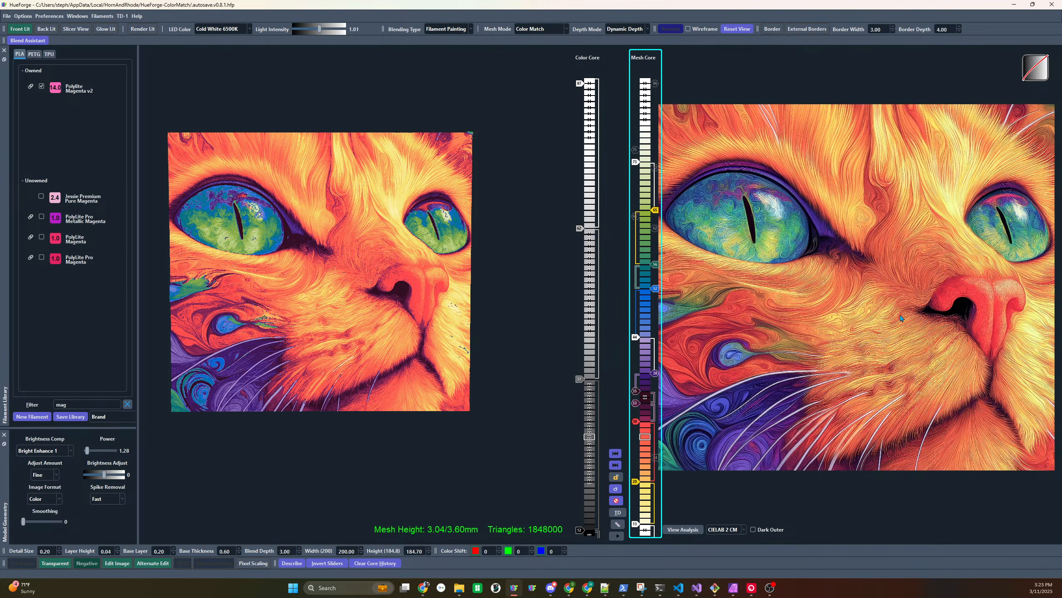
Examine the cat's nose and the surrounding yellow fur in the reference image up close
mouse_move(900, 318)
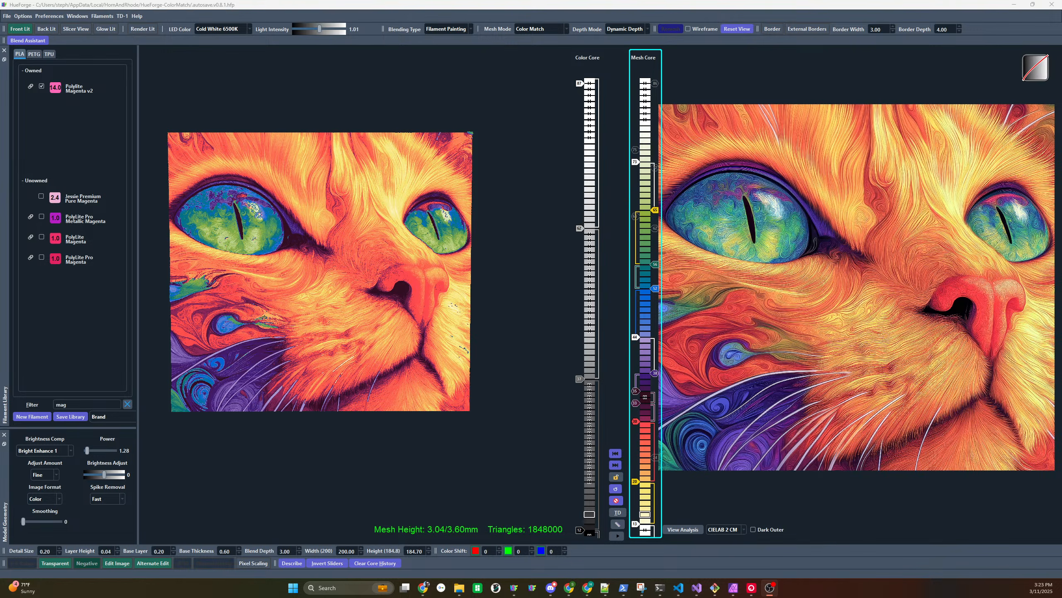
scroll(853, 277, up, 6)
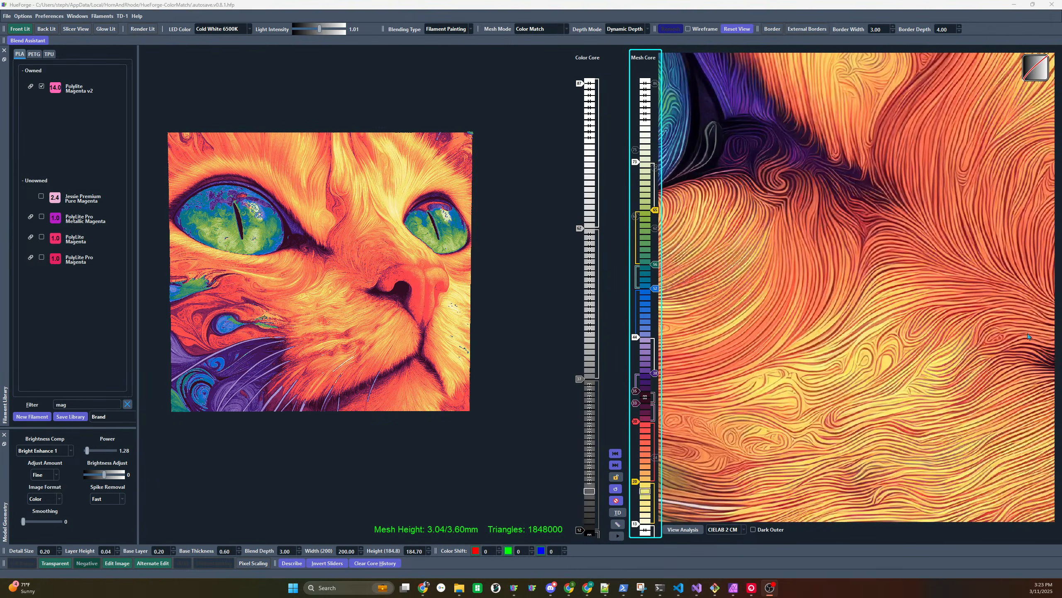
drag(854, 273, 575, 256)
drag(958, 339, 840, 264)
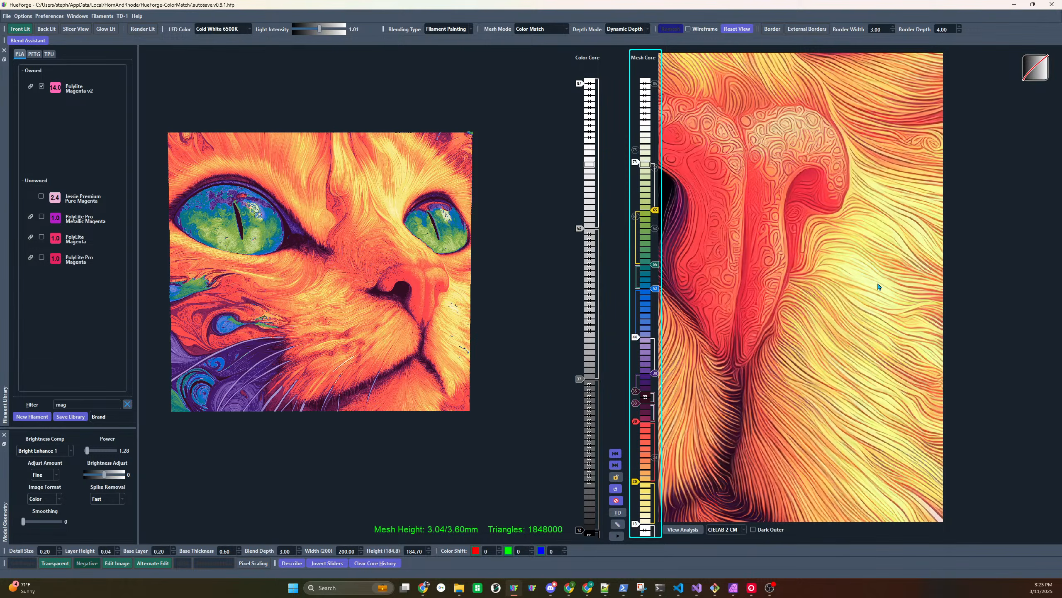
Add another white slider near the bottom of the Mesh Core and set it to layer 15
click(645, 516)
drag(639, 519, 640, 512)
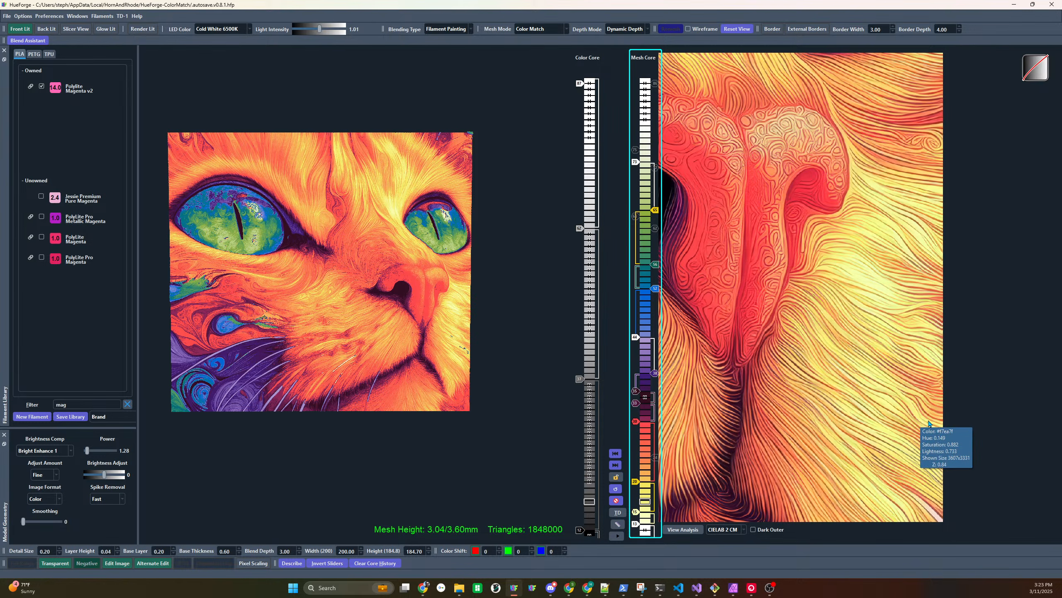
Examine the yellow cheek fur up close in both the reference image and the model preview, comparing highlights and strand colors
drag(935, 426, 845, 369)
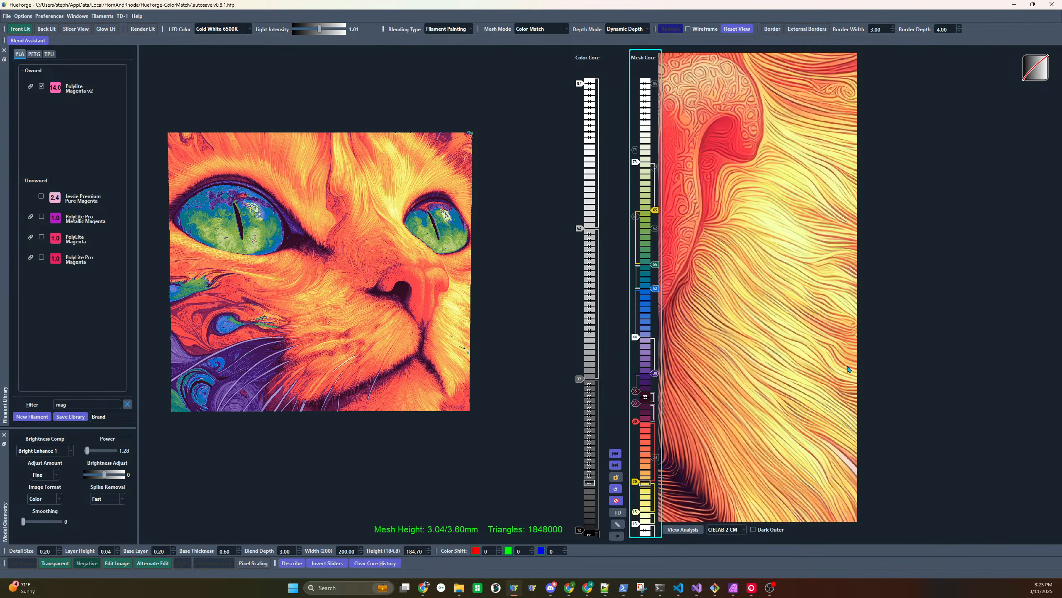
scroll(846, 367, down, 2)
scroll(847, 369, up, 3)
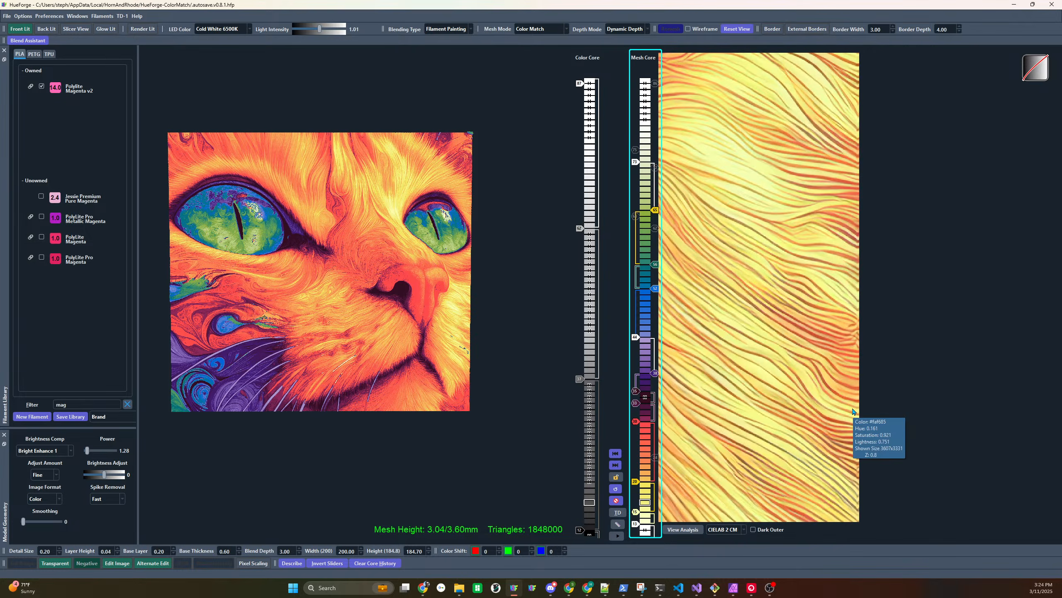
scroll(484, 356, up, 3)
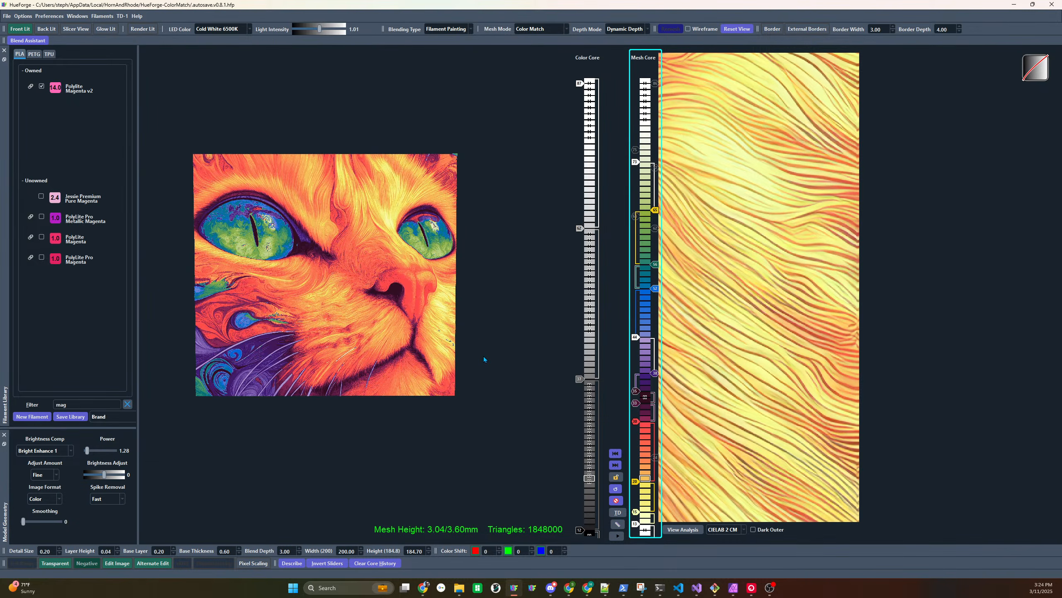
scroll(486, 353, up, 2)
mouse_move(498, 364)
right_down()
mouse_move(460, 335)
mouse_move(512, 376)
right_up()
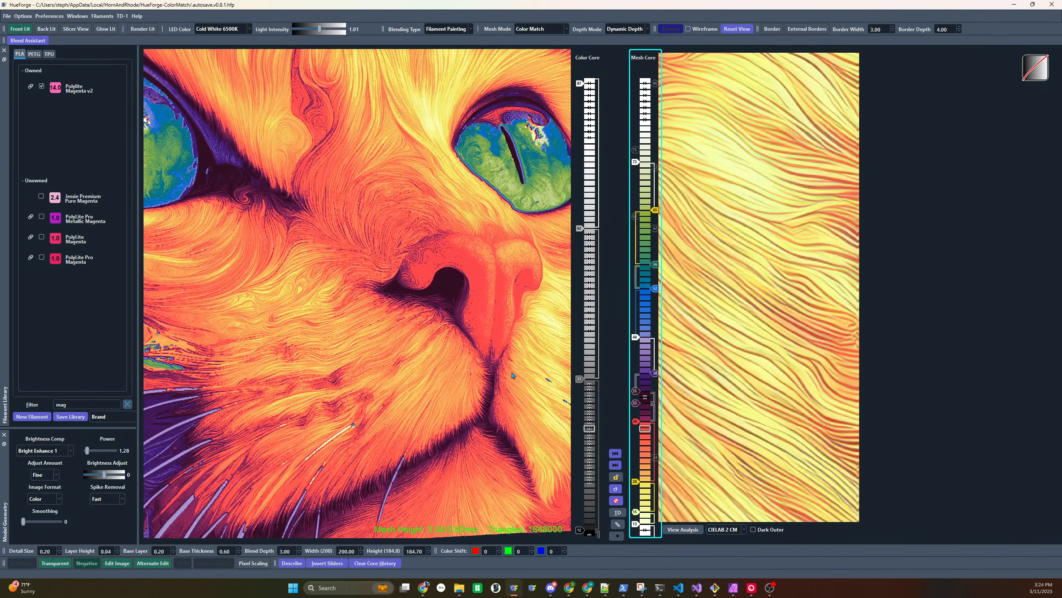
drag(512, 375, 415, 312)
scroll(414, 312, up, 5)
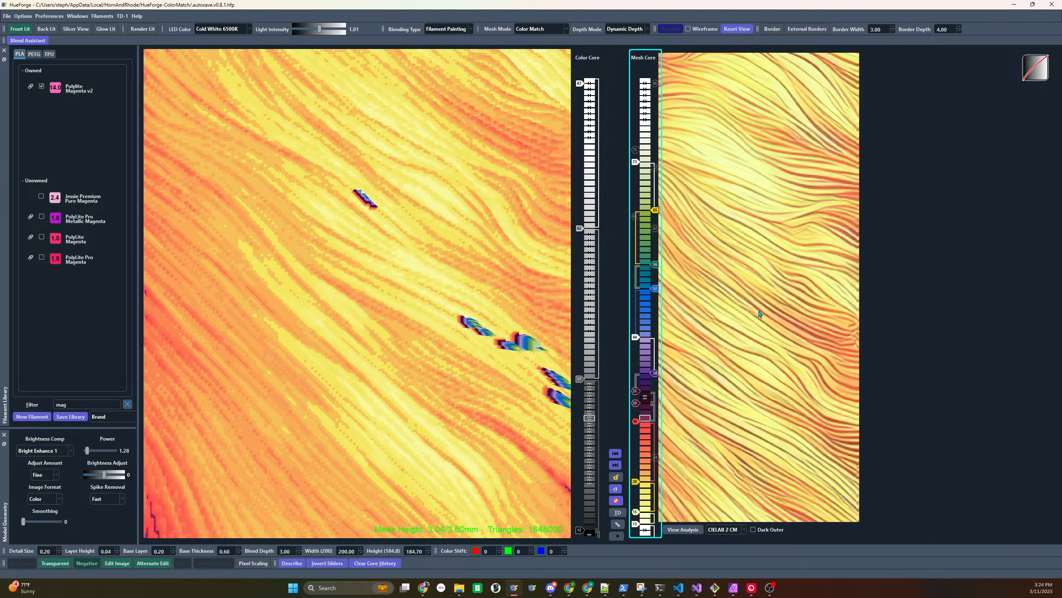
mouse_move(759, 312)
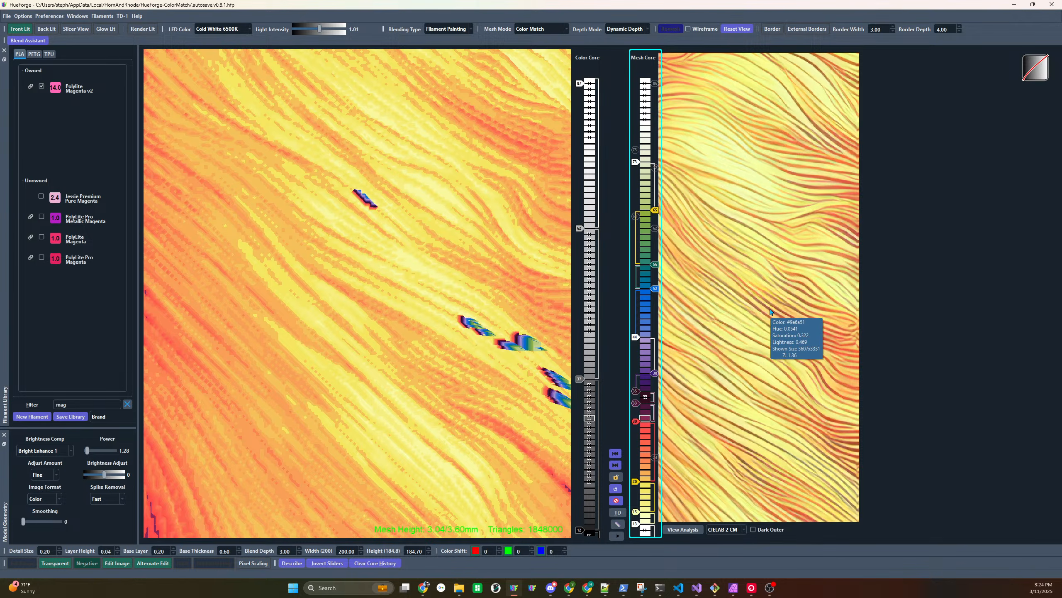
scroll(404, 297, down, 3)
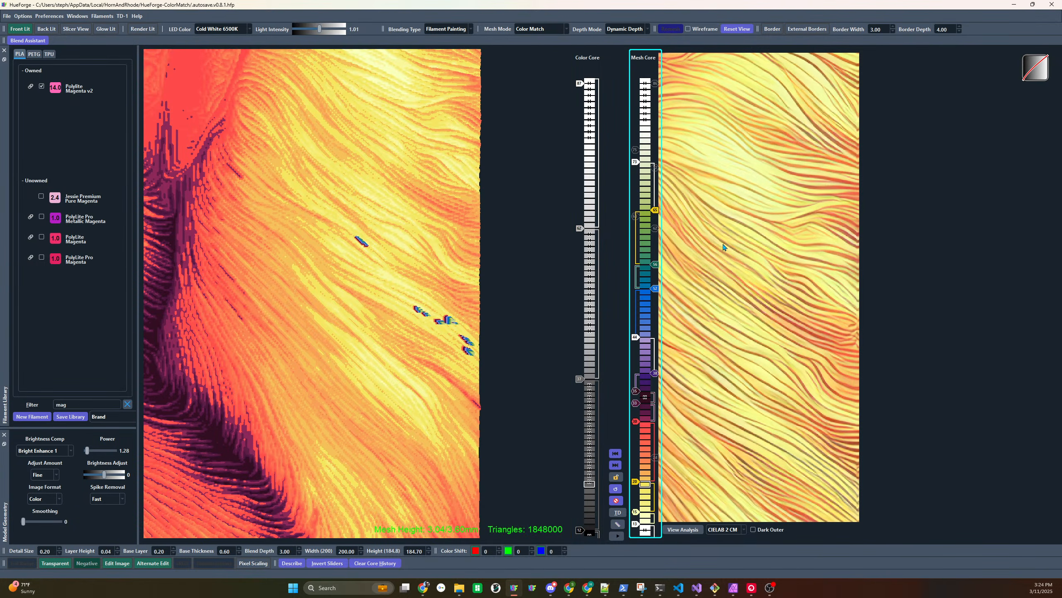
mouse_move(724, 246)
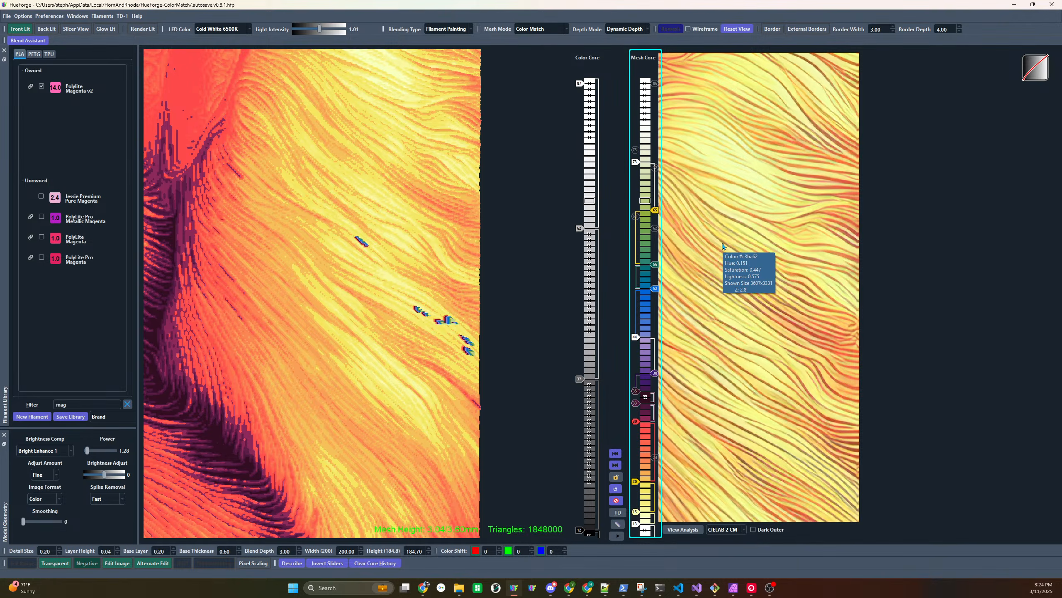
drag(723, 243, 705, 254)
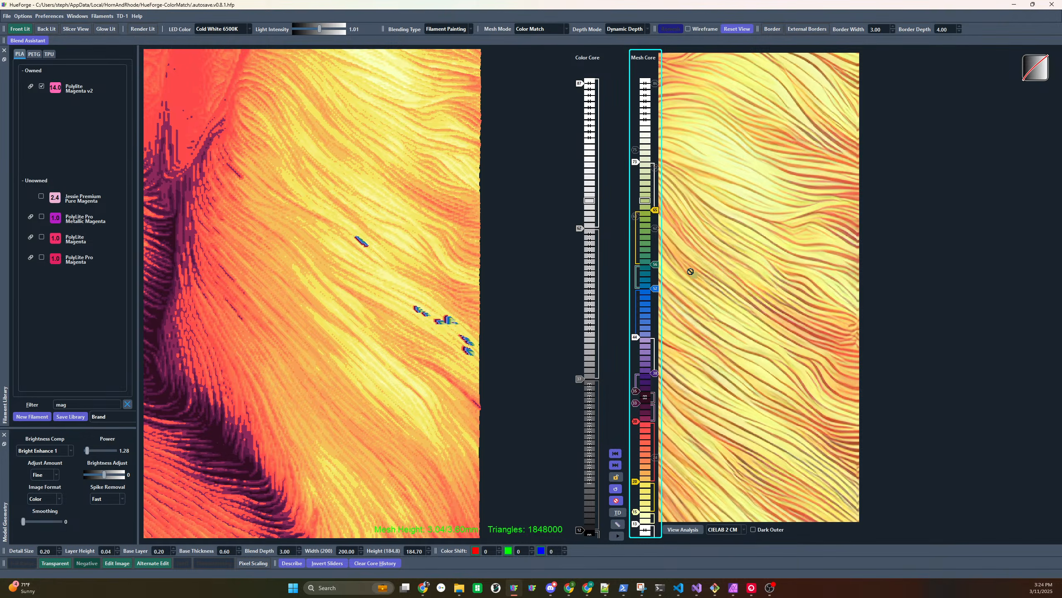
Add a second yellow slider in the lower Mesh Core, raise the upper yellow to layer 22 and the white one below to layer 16
drag(644, 492, 654, 486)
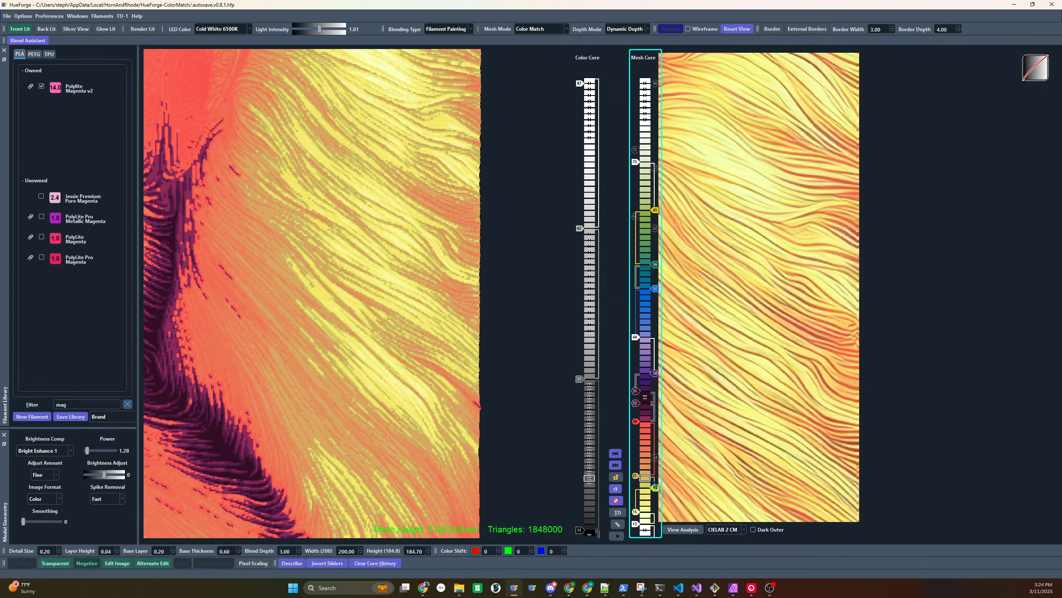
scroll(380, 360, down, 5)
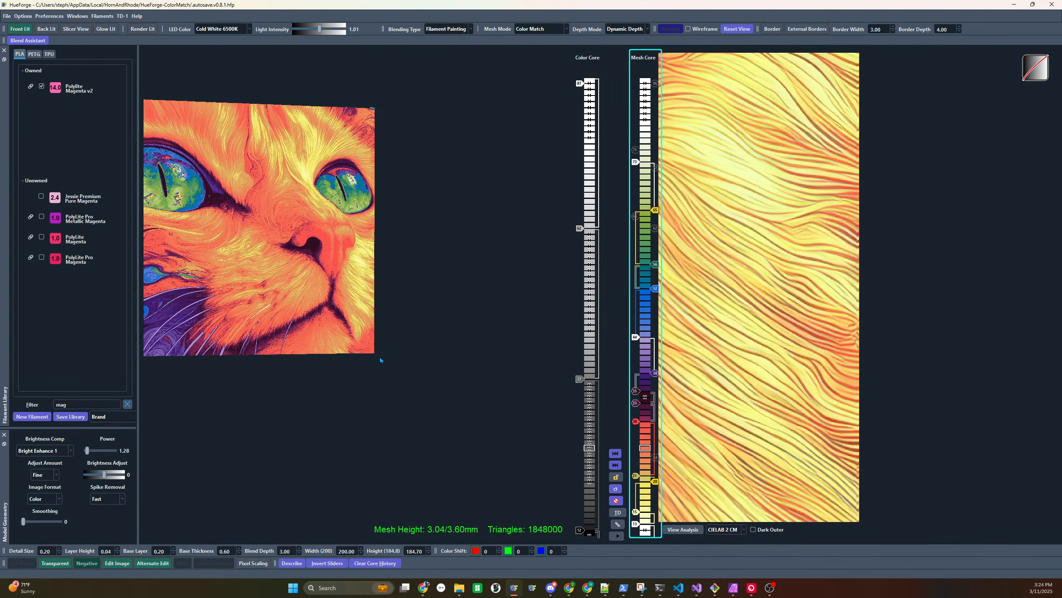
scroll(380, 360, down, 2)
middle_drag(283, 260, 355, 308)
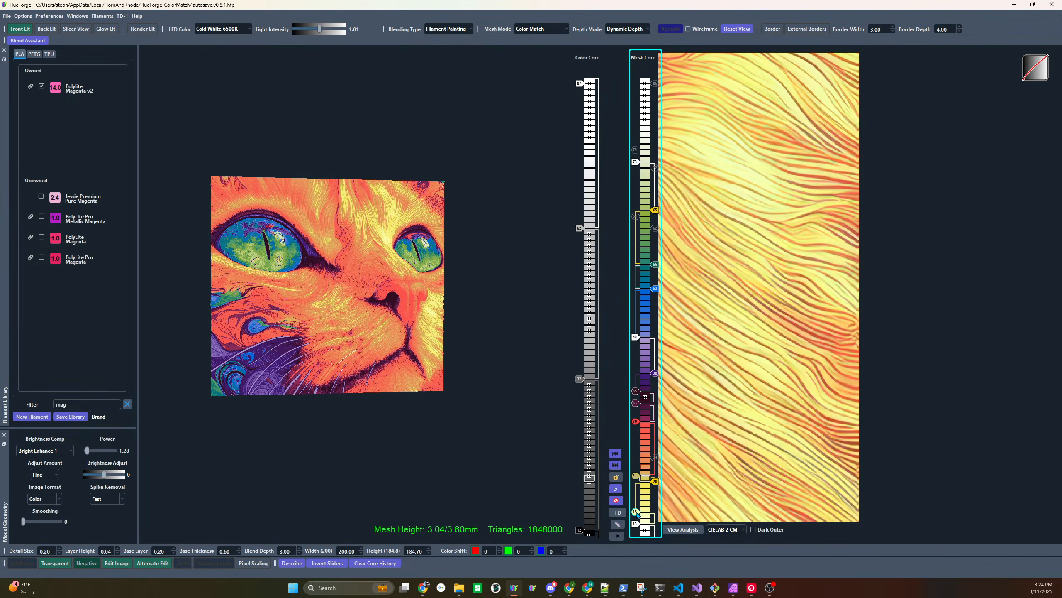
drag(636, 512, 654, 470)
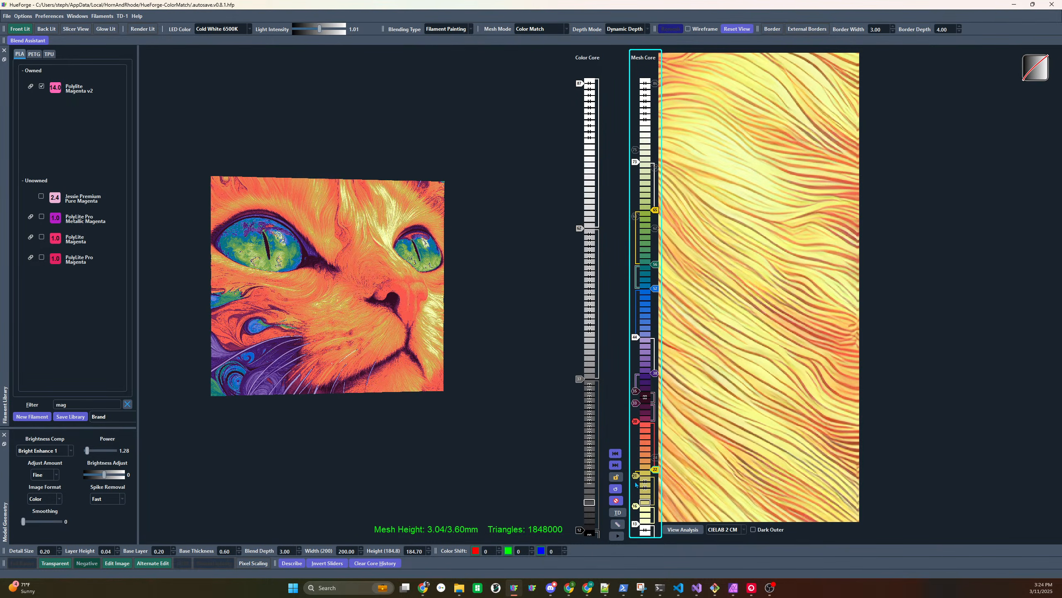
Lower the second yellow slider to layer 17, and shift all Mesh Core sliders above the bottom white one up two layers
click(636, 478)
key(Down)
key(Down)
key(Down)
key(Down)
key(Up)
key(Down)
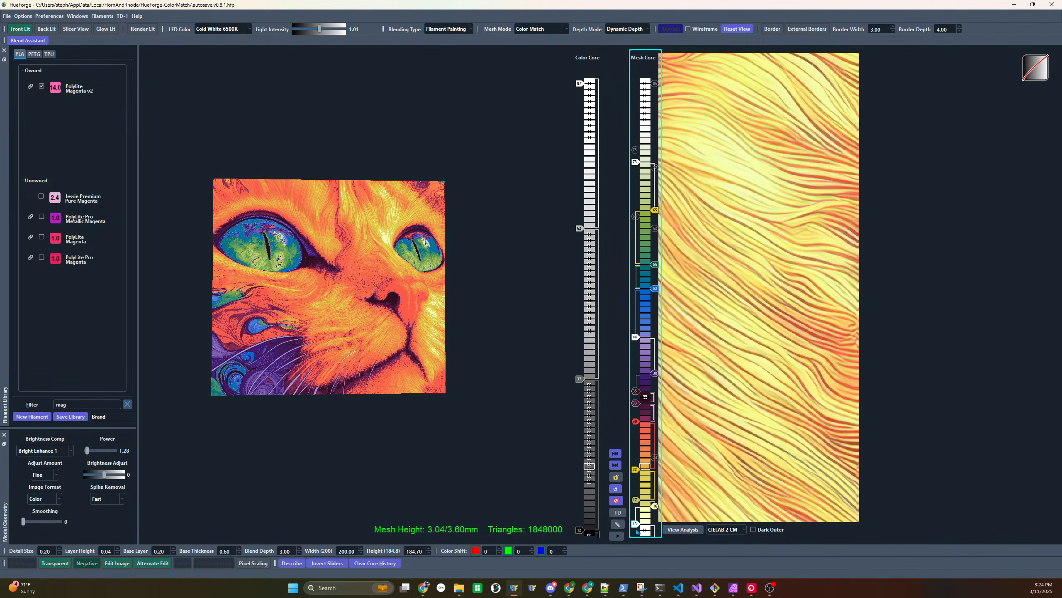
scroll(656, 512, up, 4)
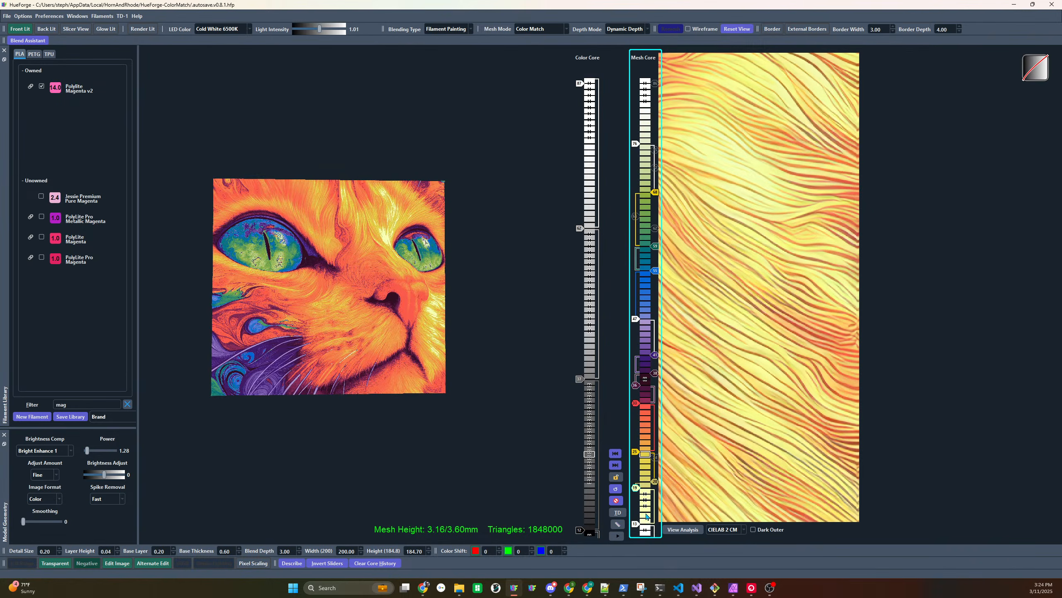
scroll(647, 516, down, 1)
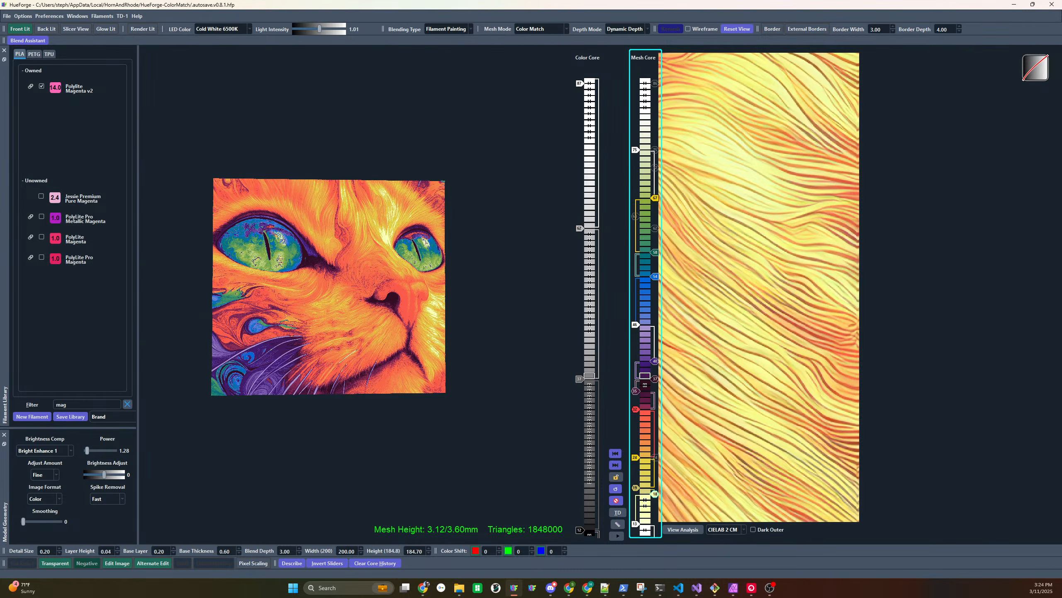
Compare the whole cat preview with the reference image, checking the fur, eyes and nose
scroll(791, 285, down, 10)
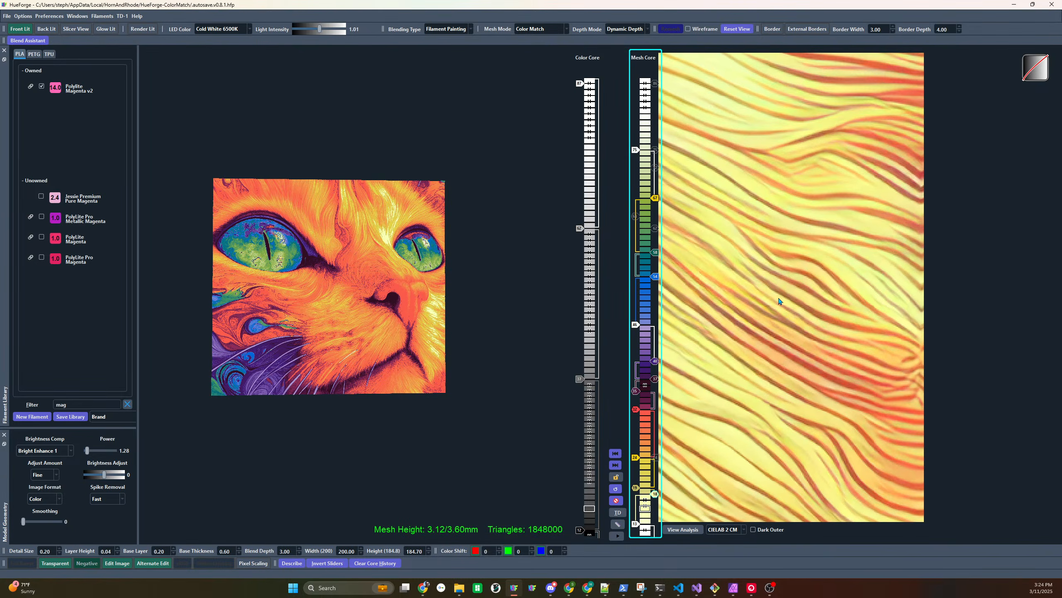
scroll(457, 312, down, 1)
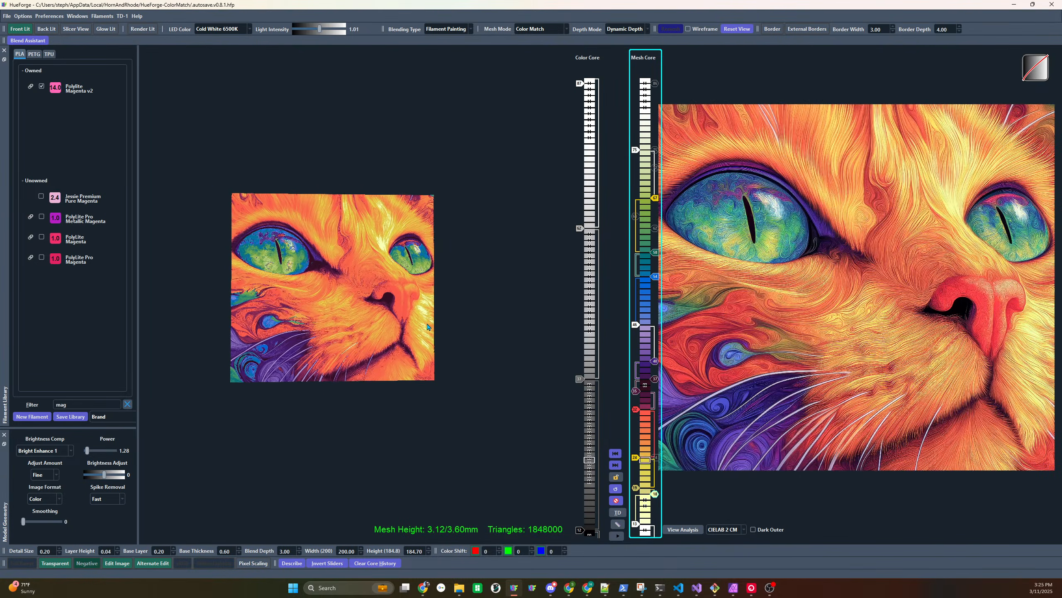
scroll(456, 311, up, 4)
scroll(456, 312, up, 3)
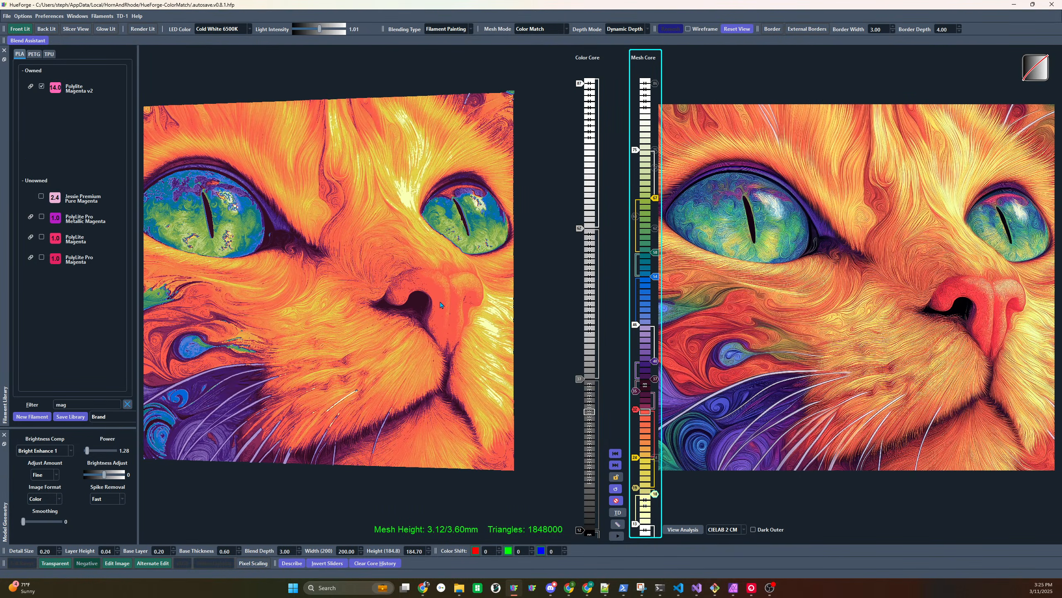
drag(454, 313, 431, 320)
scroll(431, 321, down, 1)
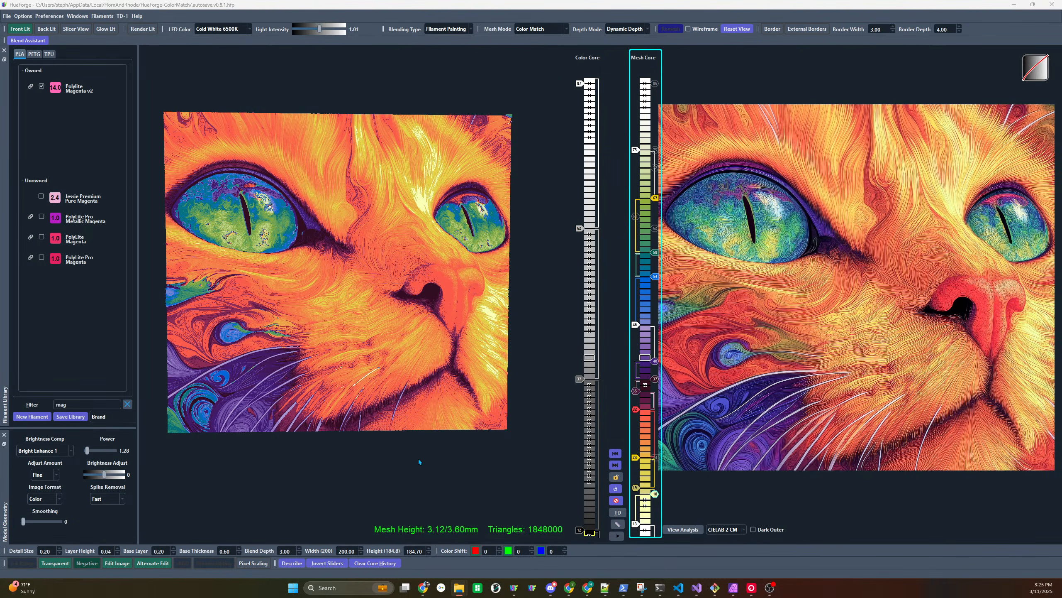
Reset the Mesh Core sliders to the default black, gray and white set and load the red race car photo
click(616, 489)
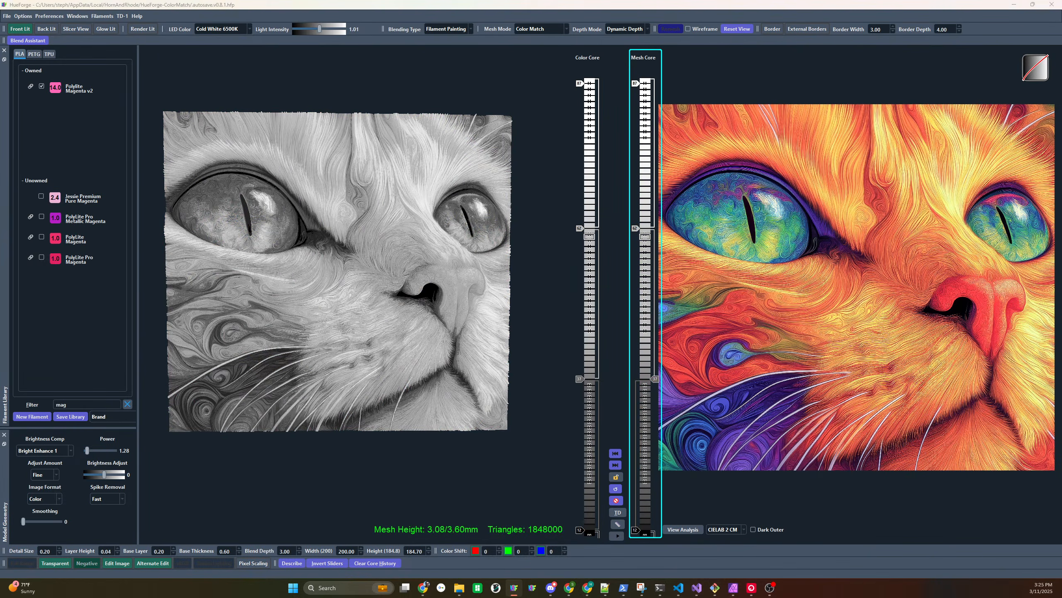
drag(594, 326, 757, 287)
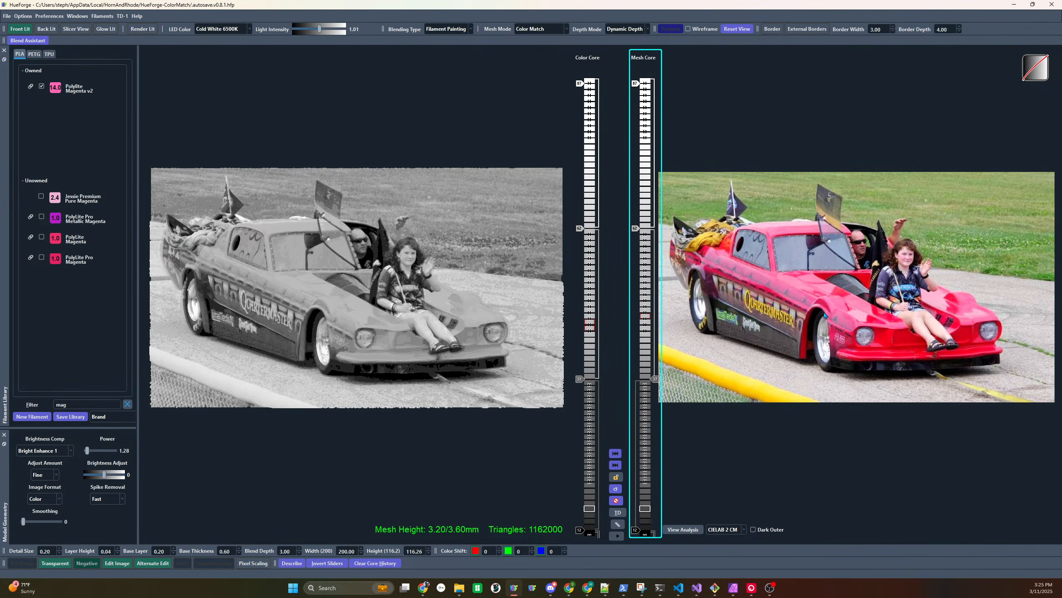
scroll(817, 310, up, 5)
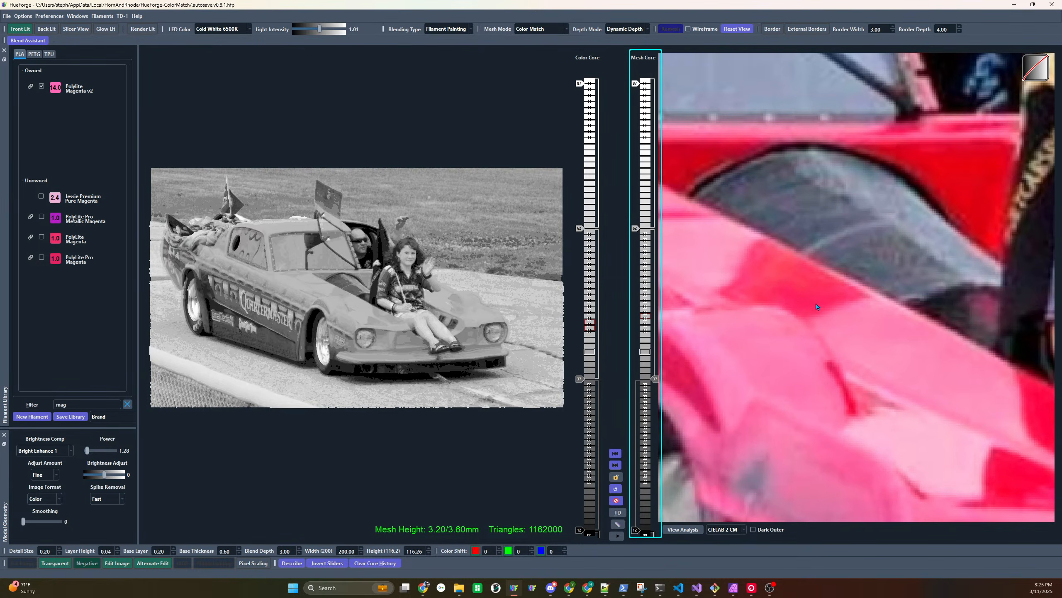
scroll(817, 304, down, 5)
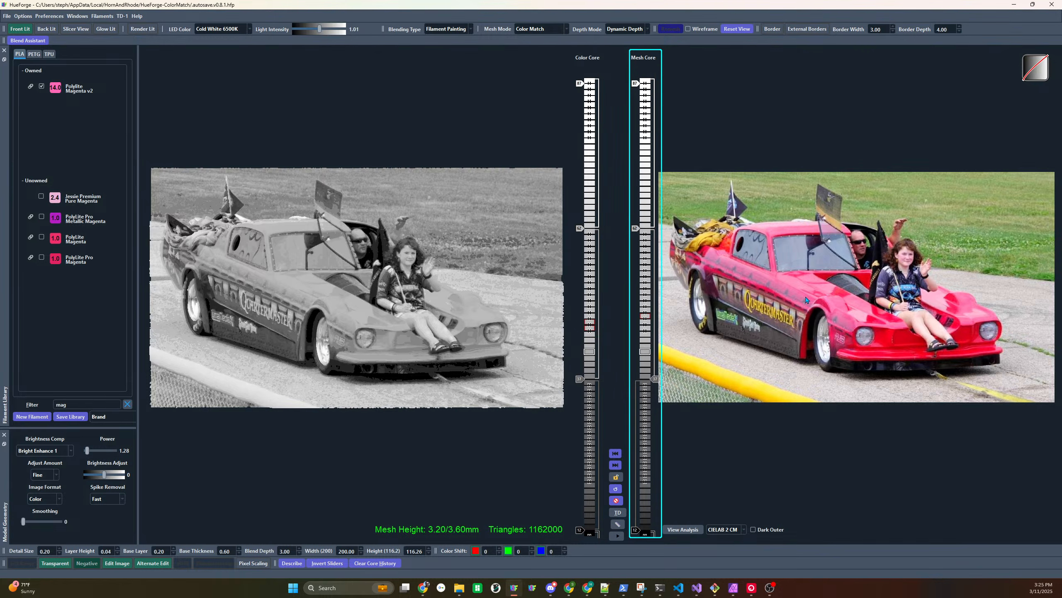
mouse_move(805, 300)
Clear the filament filter, add IIID Max Apple Green at Mesh Core layer 16 and Kexcelled Fluorescent Green at layer 24, and lower white to layer 36
click(127, 404)
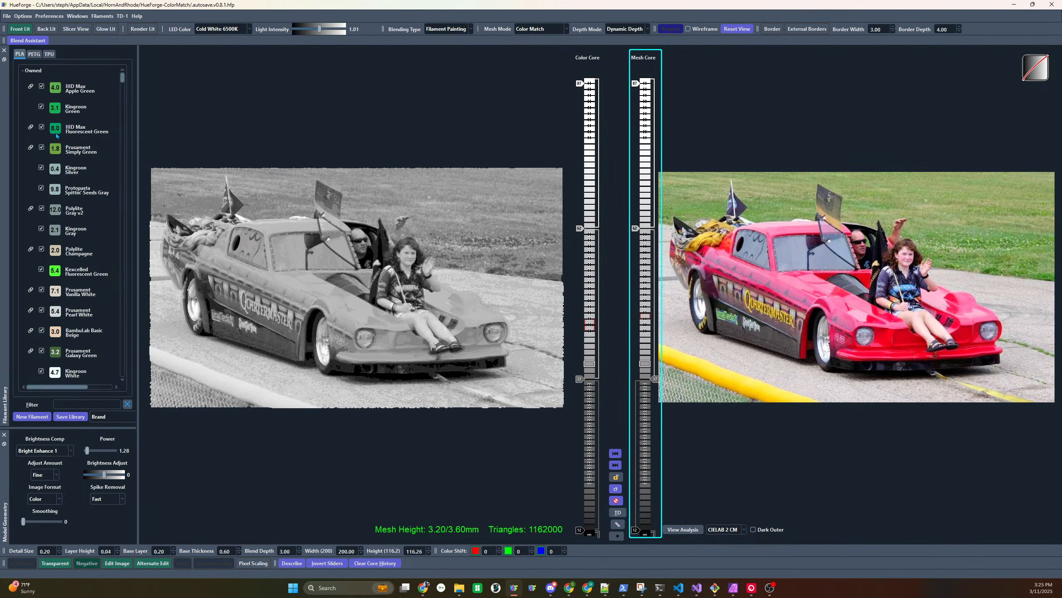
mouse_move(56, 88)
mouse_down()
mouse_move(678, 496)
mouse_move(648, 518)
mouse_move(648, 505)
mouse_up()
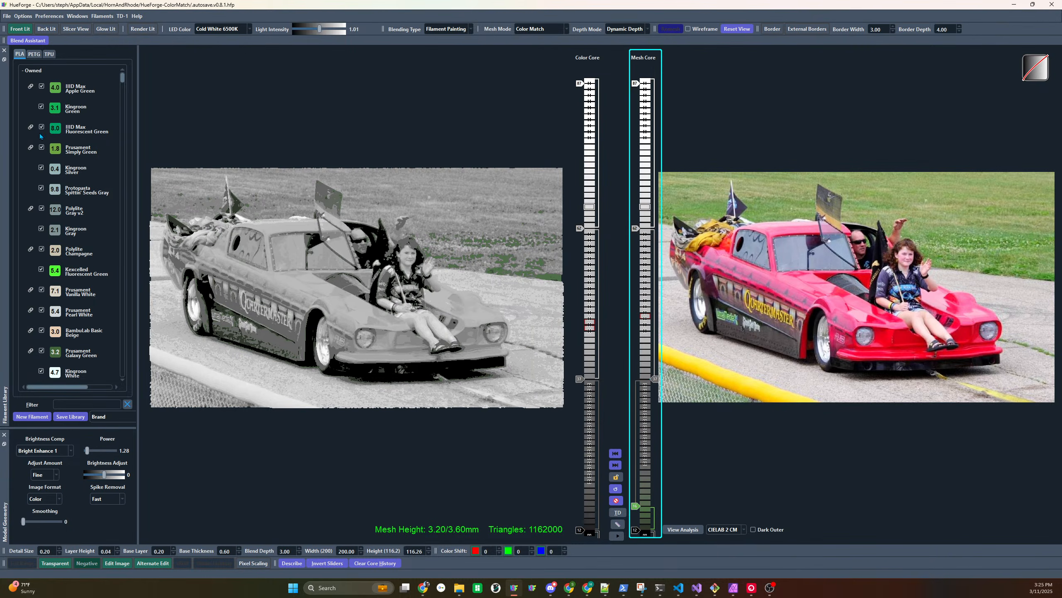
mouse_move(59, 269)
mouse_down()
mouse_move(626, 392)
mouse_move(654, 379)
mouse_move(655, 457)
mouse_up()
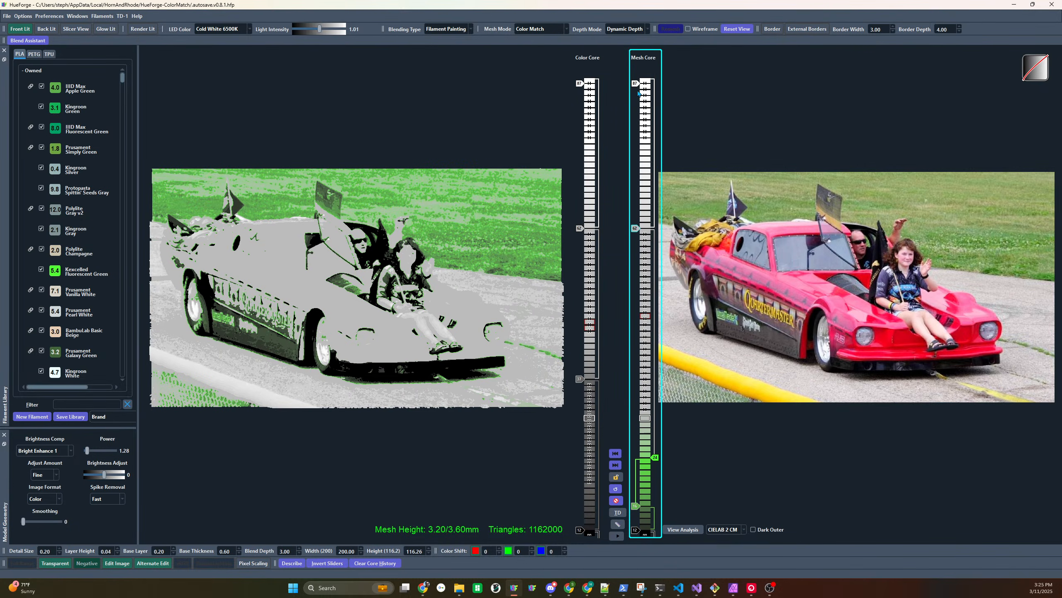
mouse_move(636, 84)
mouse_down()
mouse_move(647, 401)
mouse_move(648, 379)
mouse_move(636, 390)
mouse_up()
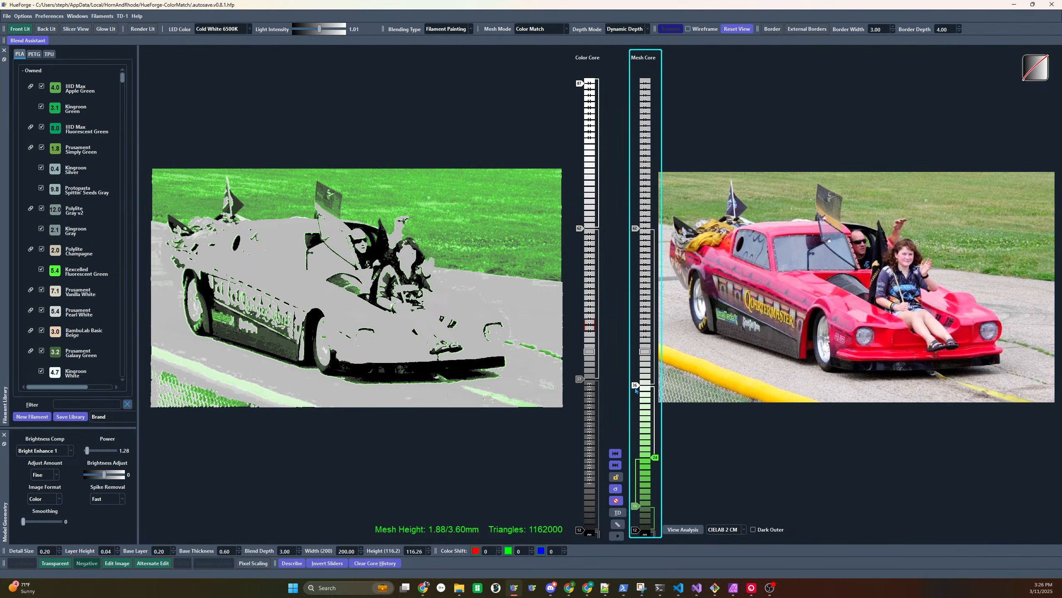
Find the closest filaments to the color of the yellow pipe in the car photo
right_click(732, 394)
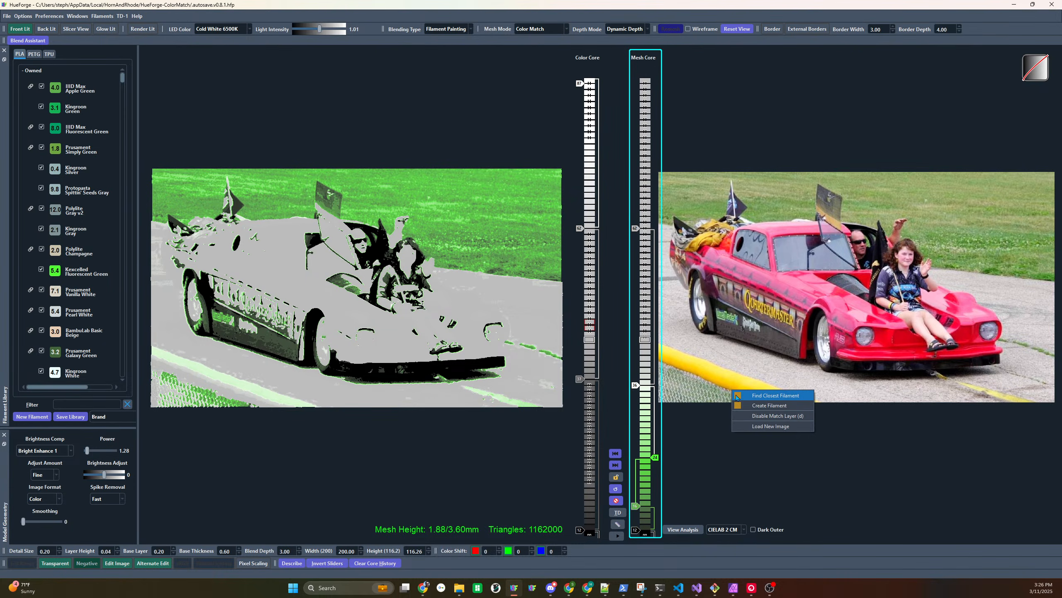
click(737, 395)
right_click(705, 378)
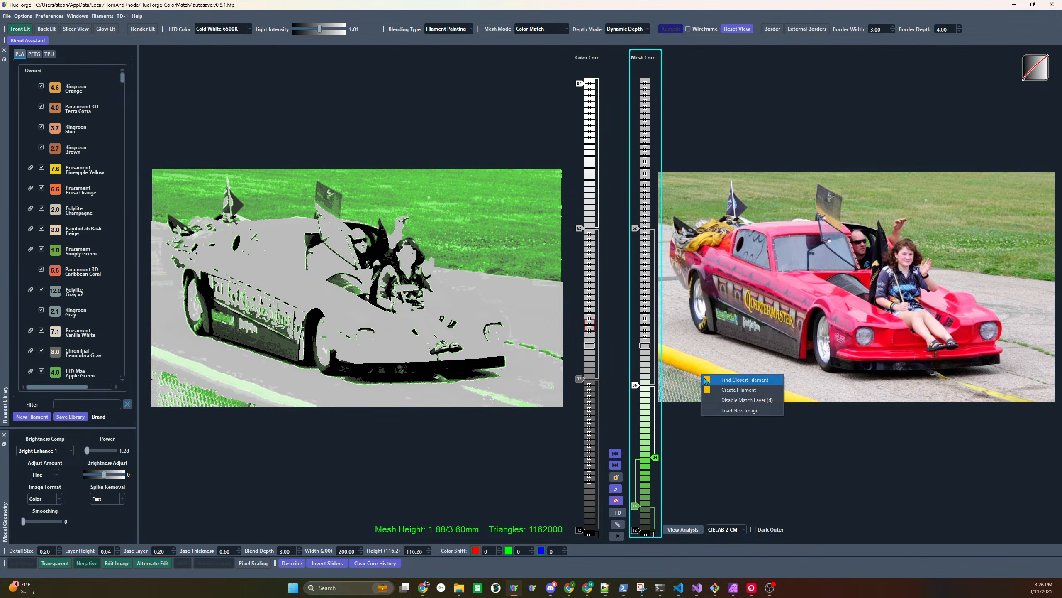
click(707, 381)
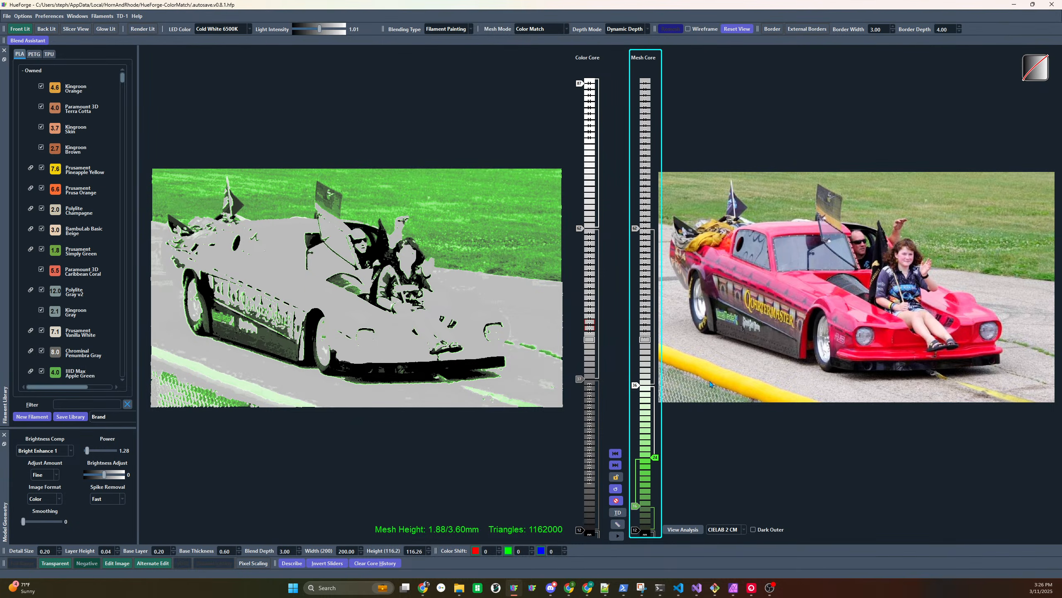
Add Kingroon Orange and Prusament Pineapple Yellow above the white Mesh Core slider, placing yellow at layer 50 and orange at layer 49
drag(644, 371, 644, 372)
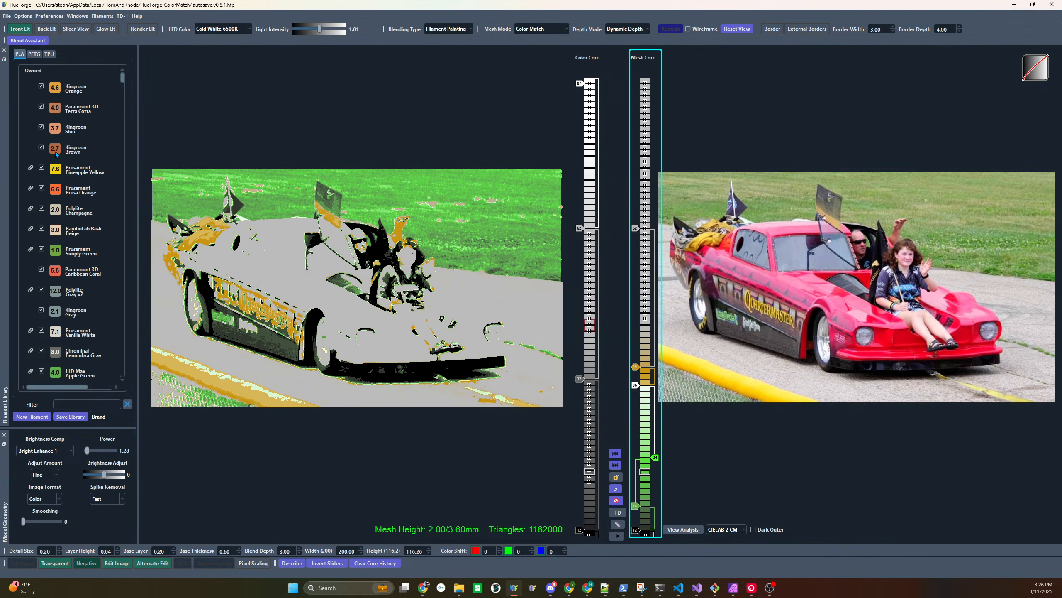
mouse_move(555, 274)
mouse_down()
mouse_move(632, 231)
mouse_move(651, 302)
mouse_up()
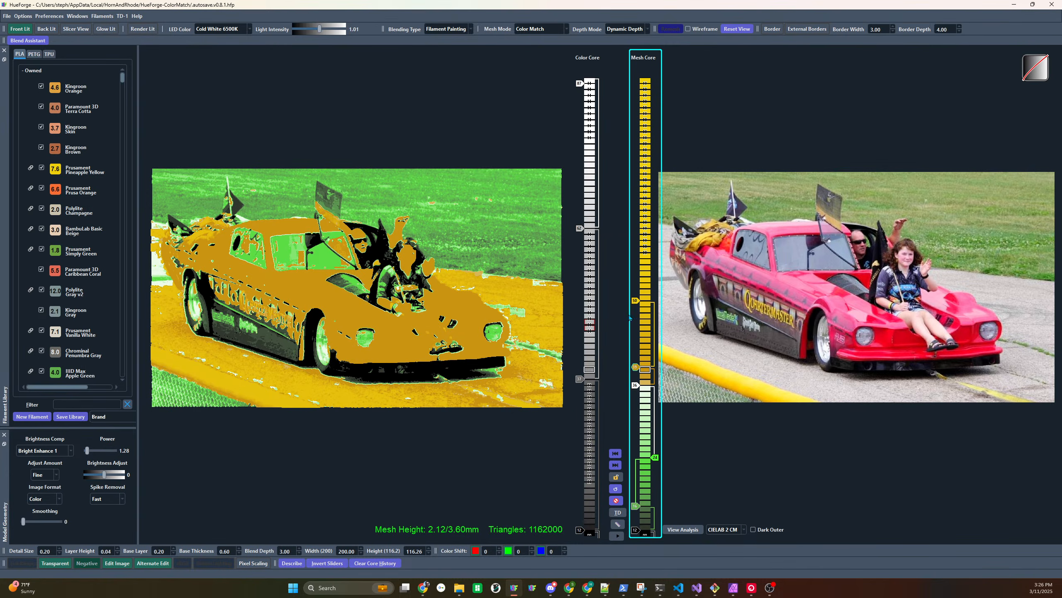
drag(640, 360, 642, 351)
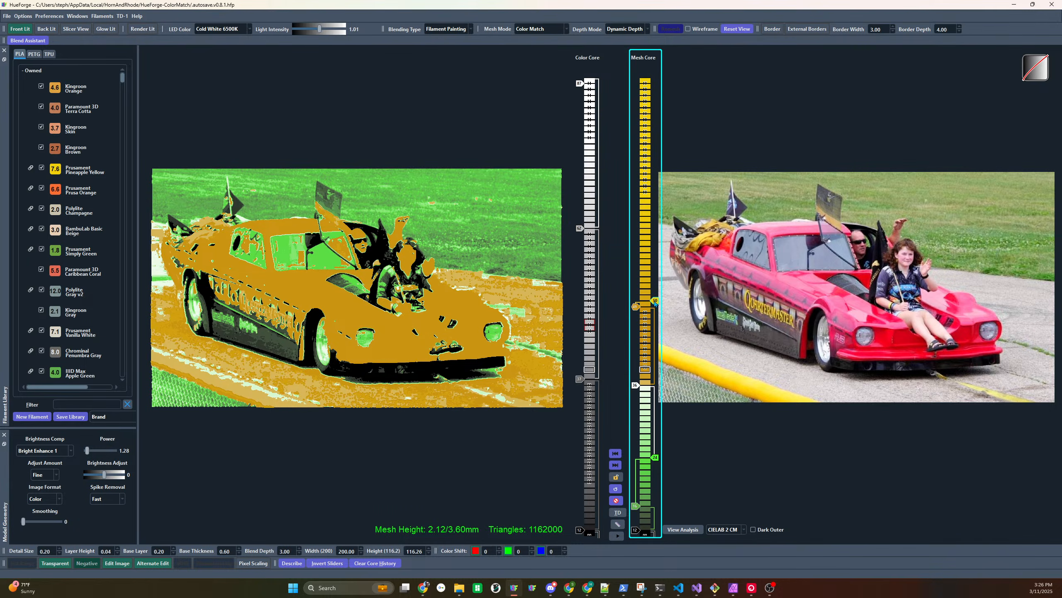
Lower the yellow Mesh Core slider to layer 47 and add a red filament above orange at layer 52
mouse_move(654, 304)
mouse_down()
mouse_move(655, 360)
mouse_move(655, 318)
mouse_up()
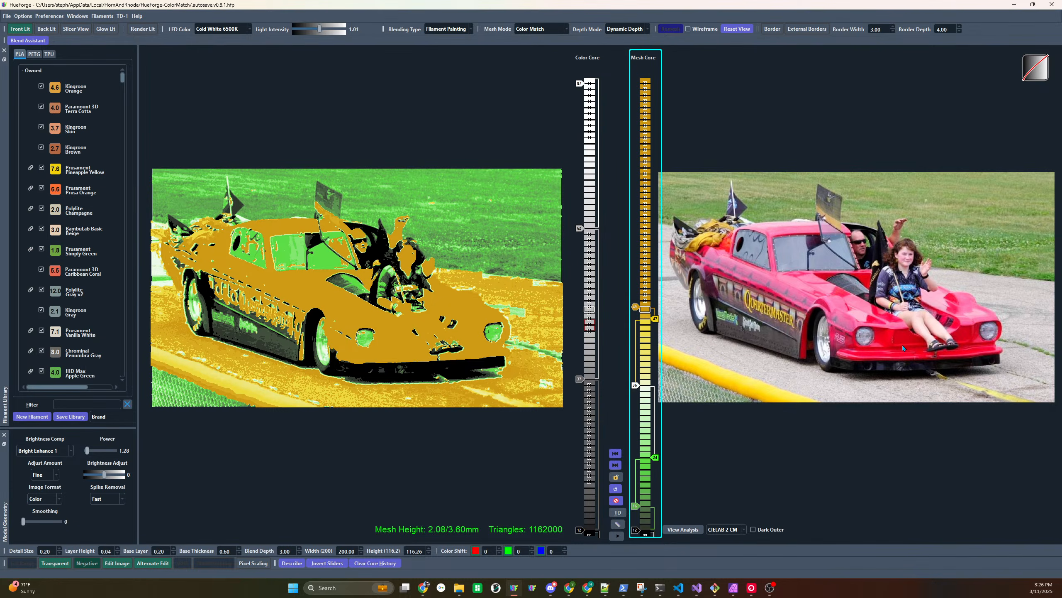
drag(791, 318, 636, 289)
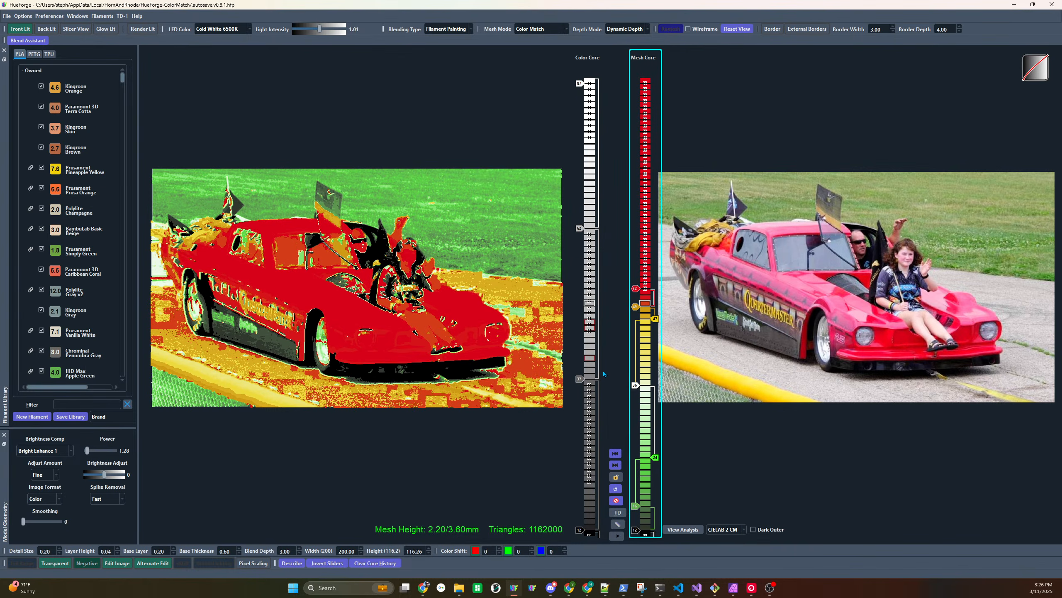
Add a white filament above red in the Mesh Core and tune its slider to layer 67
drag(645, 243, 642, 242)
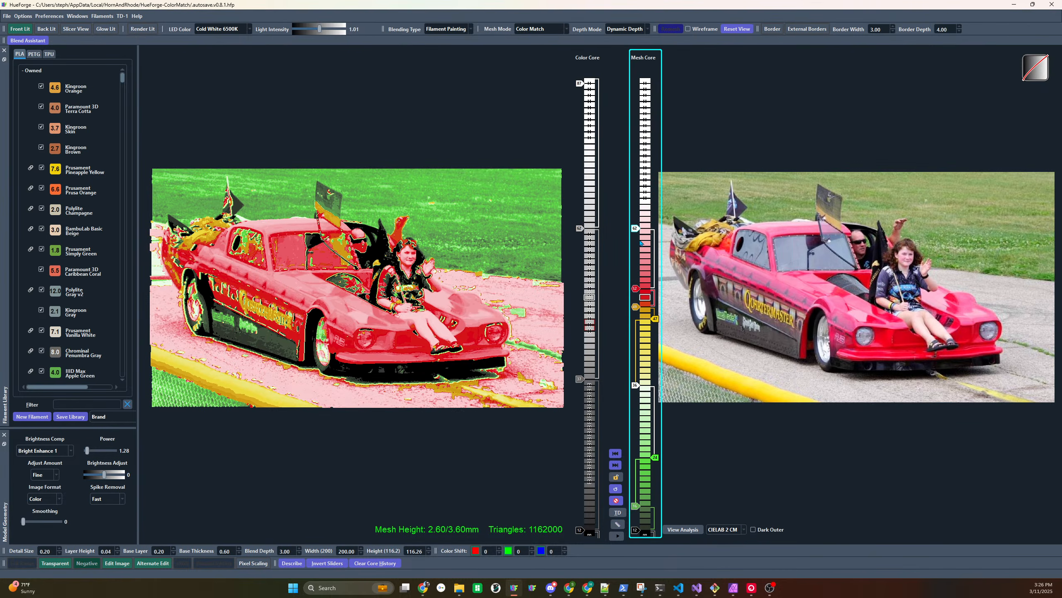
key(Up)
key(Up)
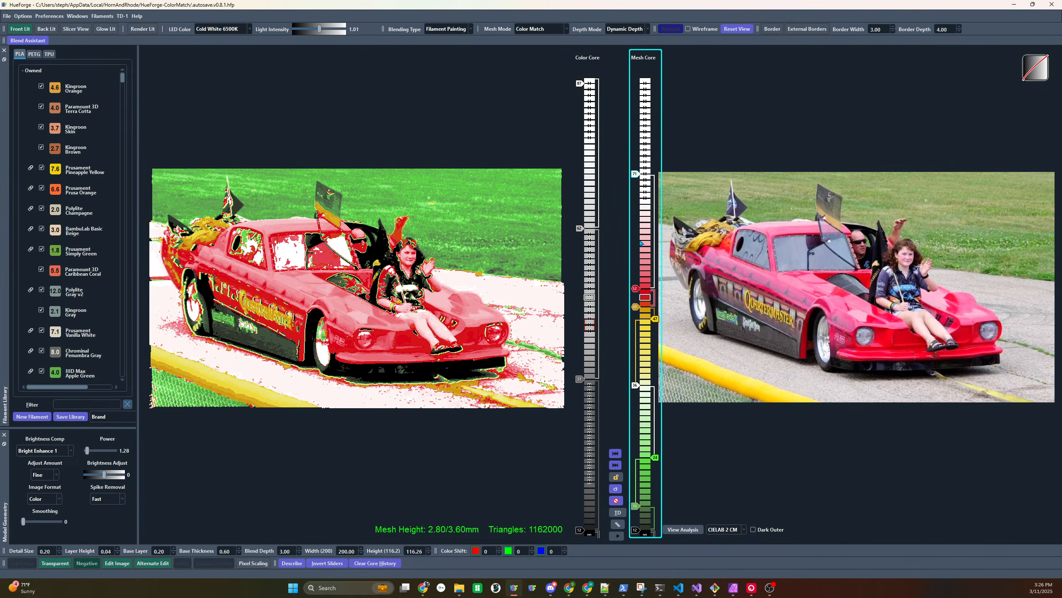
key(Down)
key(Down)
key(Down)
key(Down)
Try a yellow Mesh Core slider between red and white, undo it, and place a pink filament at layer 56 instead
click(647, 276)
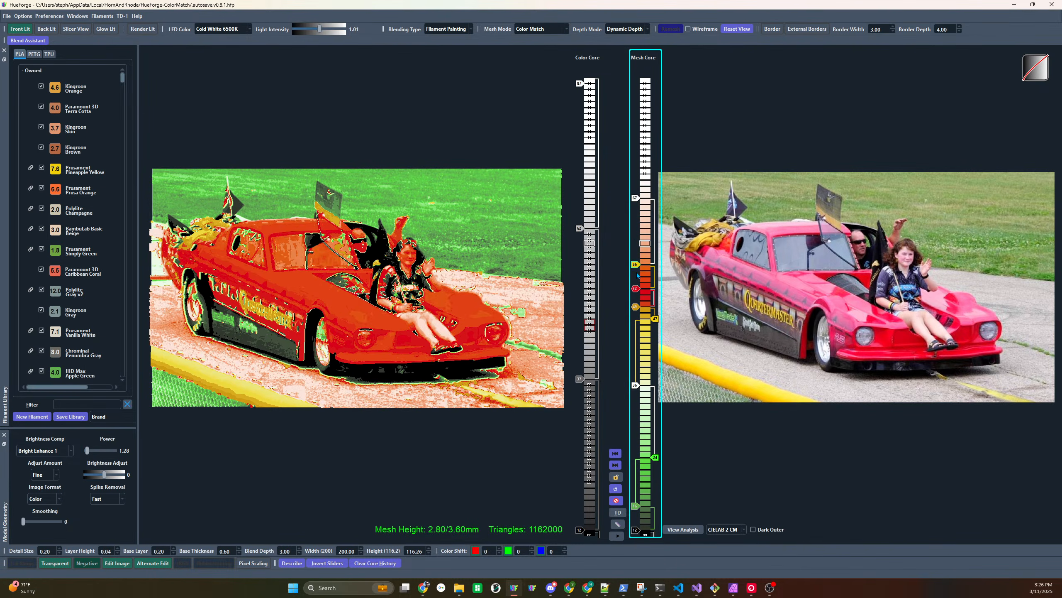
key(ctrl+z)
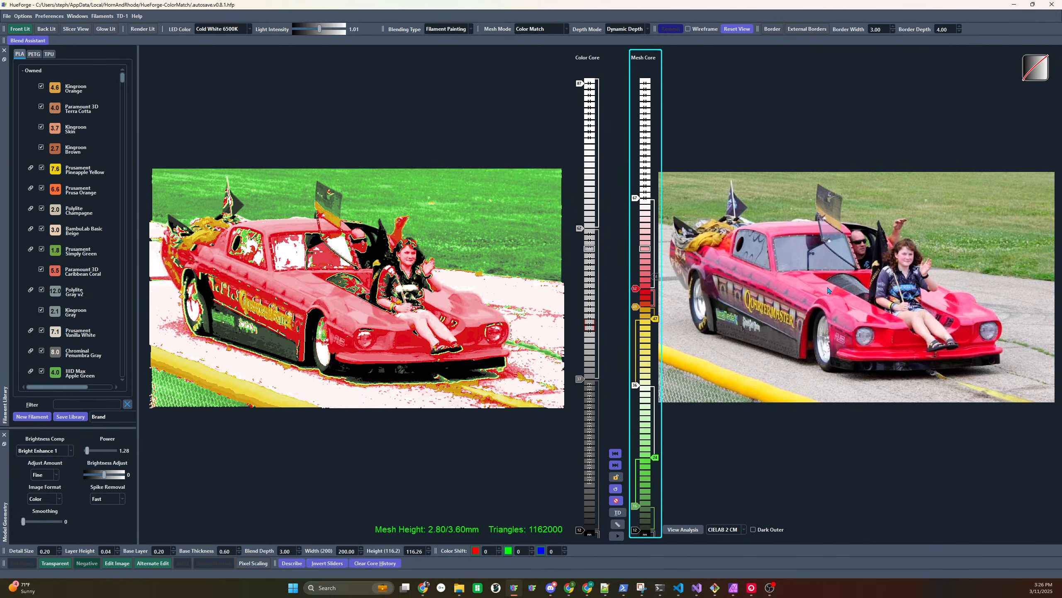
click(642, 267)
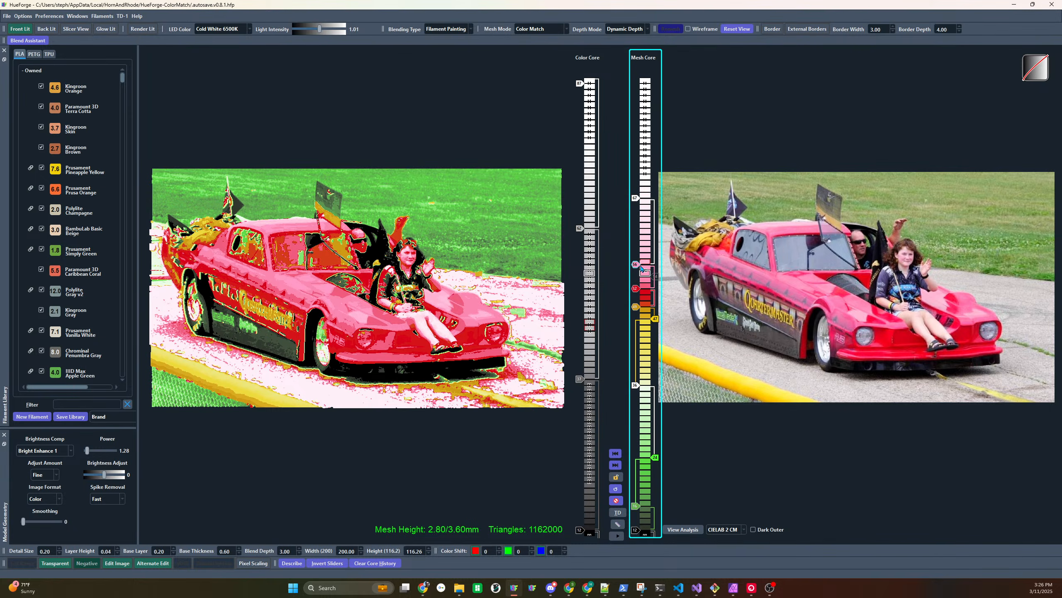
key(Up)
key(Up)
key(Up)
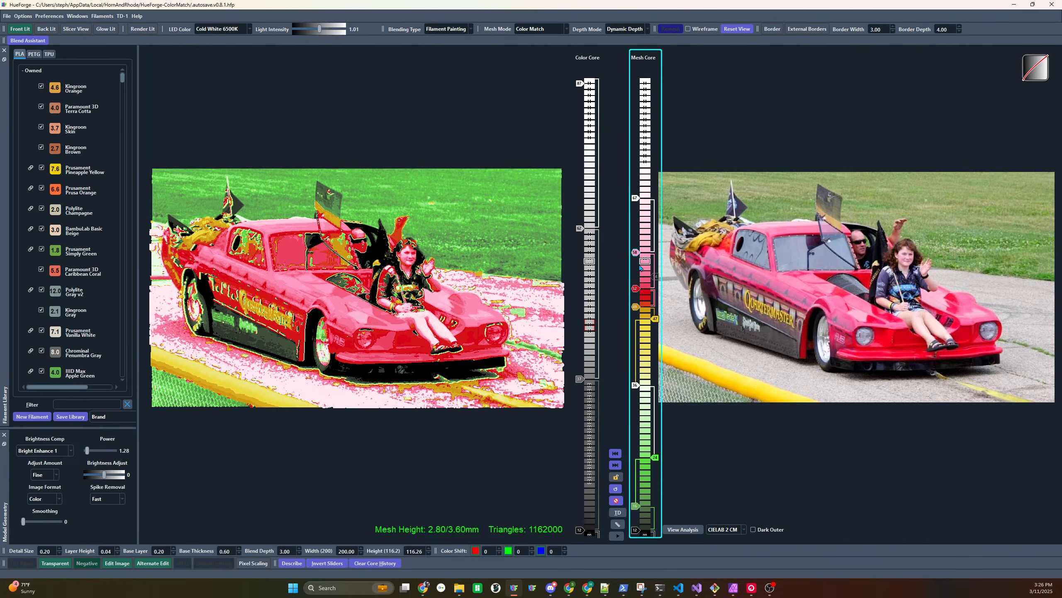
key(Down)
key(Down)
key(Down)
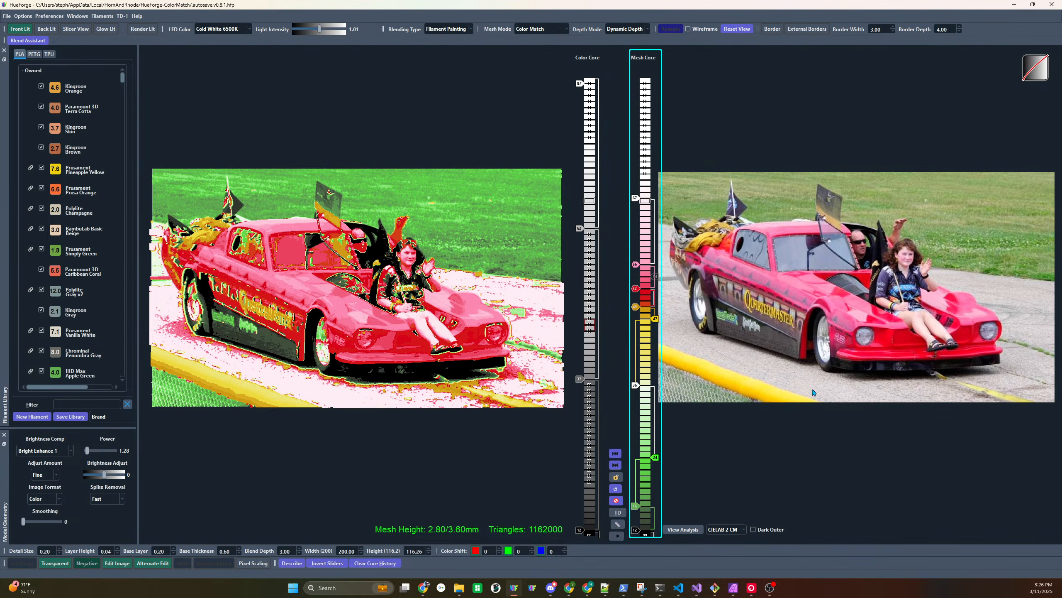
Shift the whole stack of Mesh Core sliders up five layers, bringing black to layer 17
key(shift+Up)
key(shift+Up)
key(shift+Up)
key(shift+Up)
key(shift+Up)
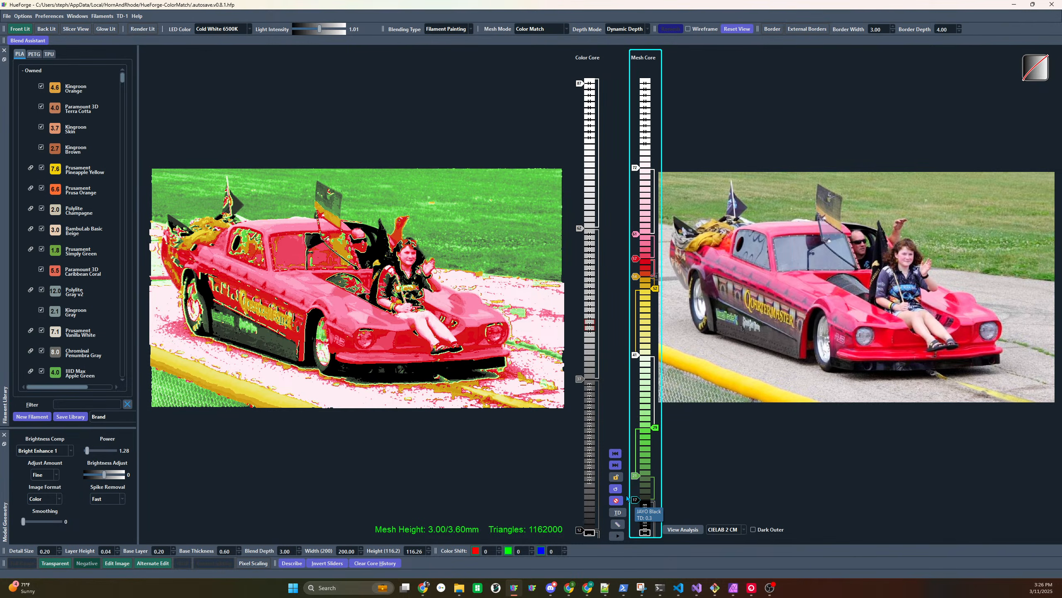
Add white at layer 12 and gray at layer 16 beneath the black Mesh Core slider
scroll(62, 247, down, 5)
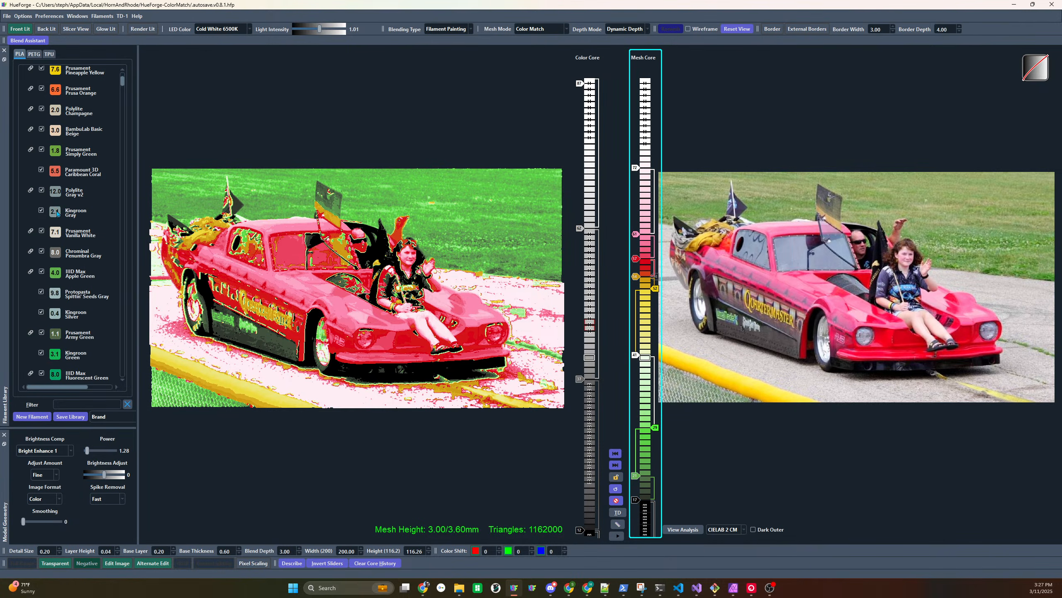
scroll(57, 213, up, 5)
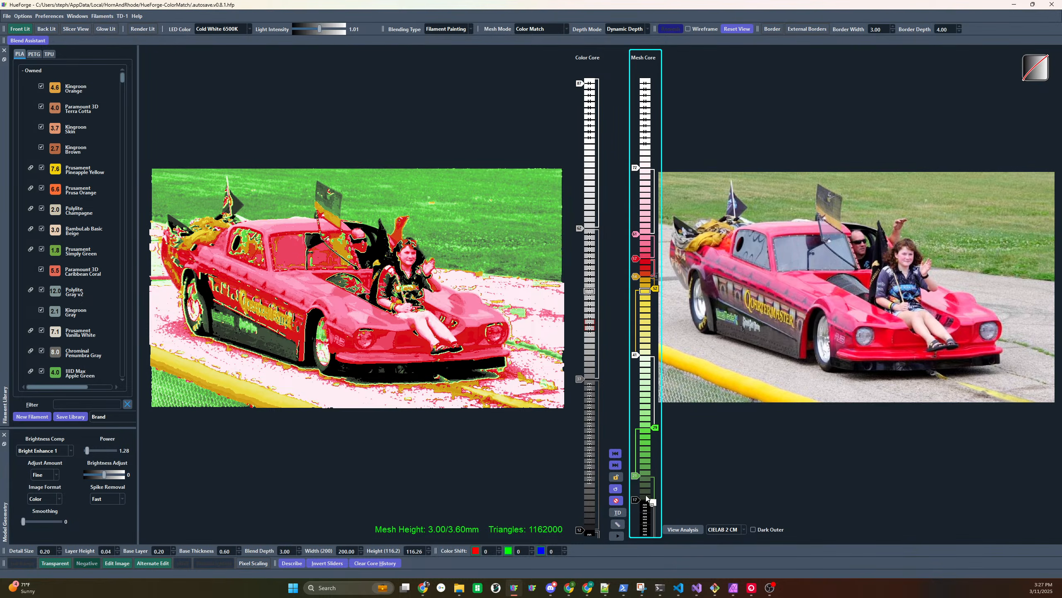
drag(647, 498, 646, 531)
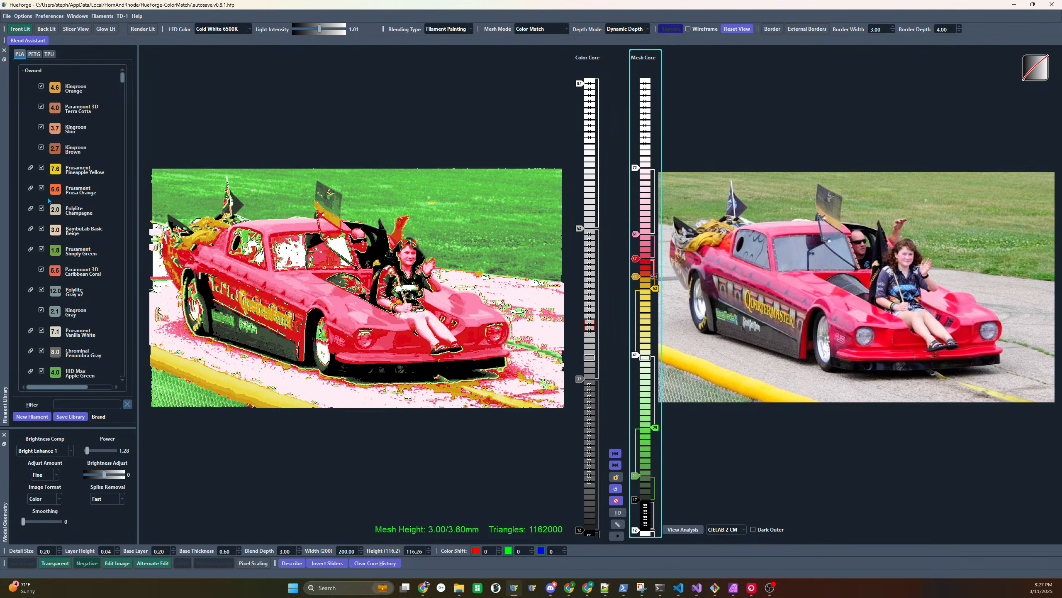
mouse_move(111, 335)
mouse_down()
mouse_move(670, 514)
mouse_move(638, 515)
mouse_up()
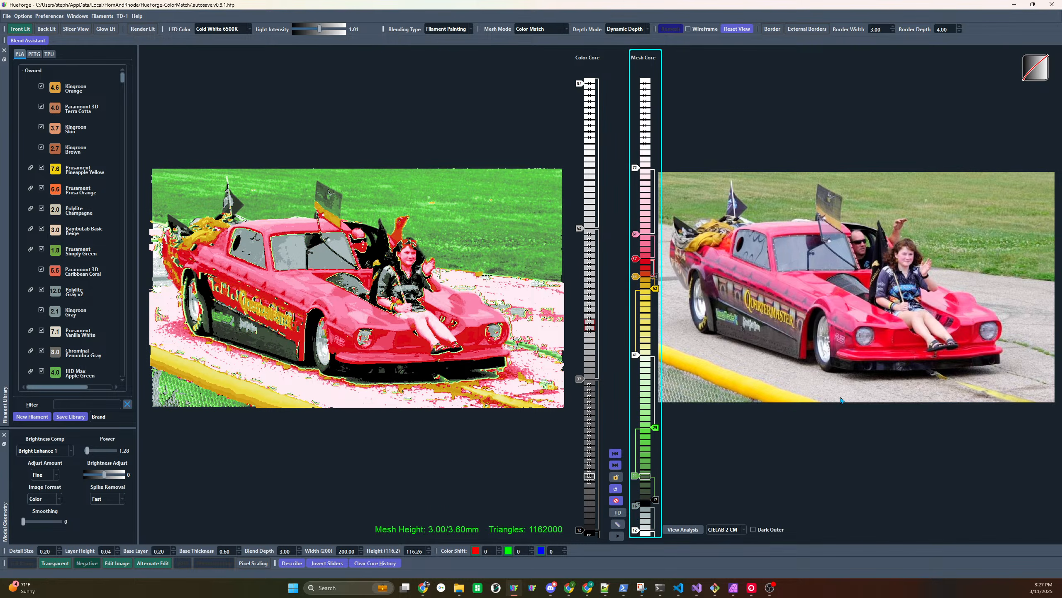
Add a light filament at Mesh Core layer 14, and raise gray to layer 19 and black to layer 21 together with the sliders above
drag(638, 511, 640, 519)
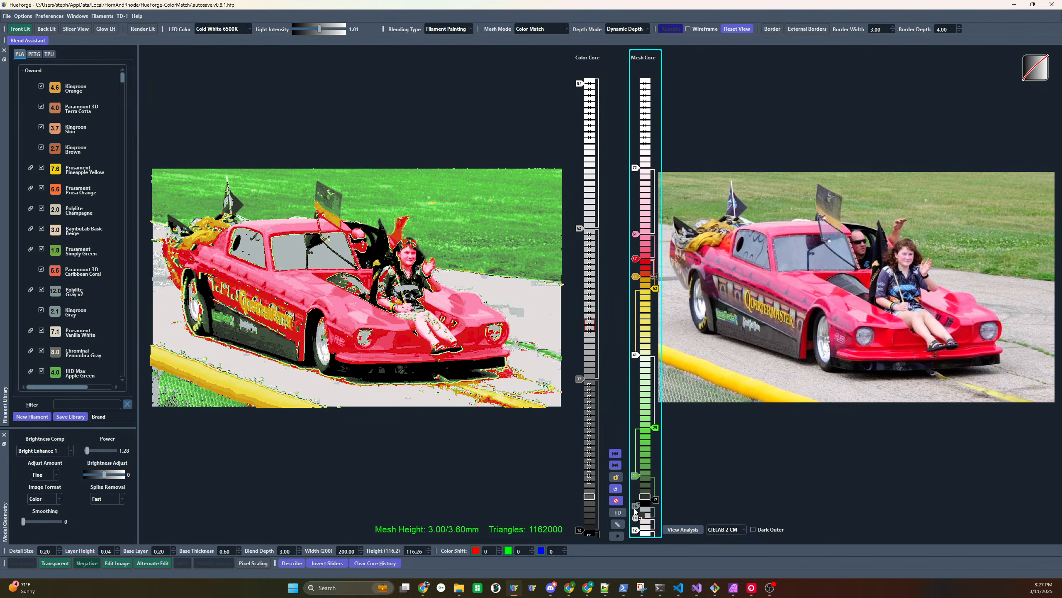
scroll(637, 507, up, 3)
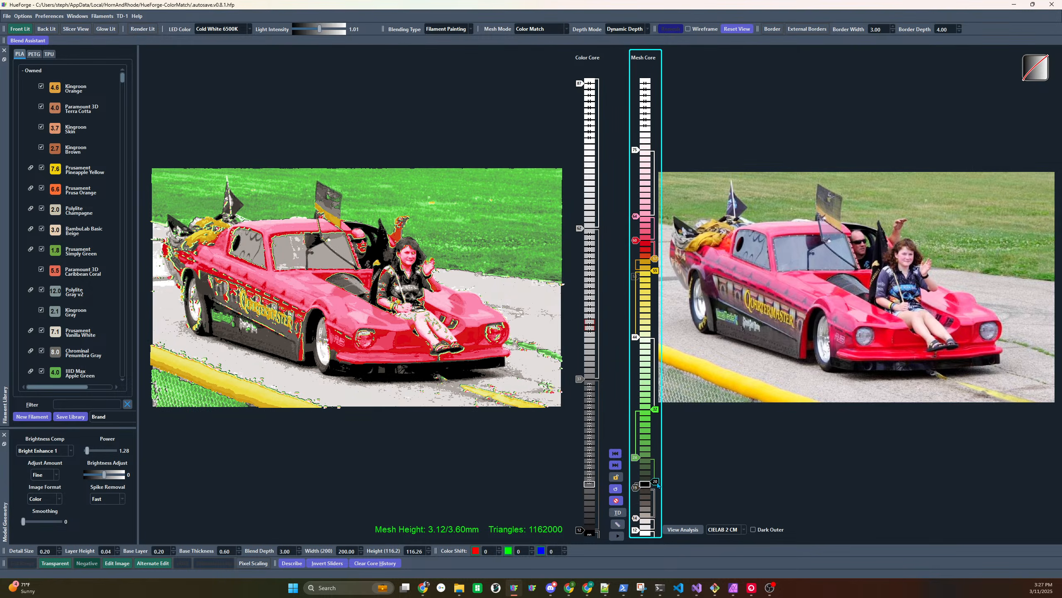
scroll(657, 484, up, 1)
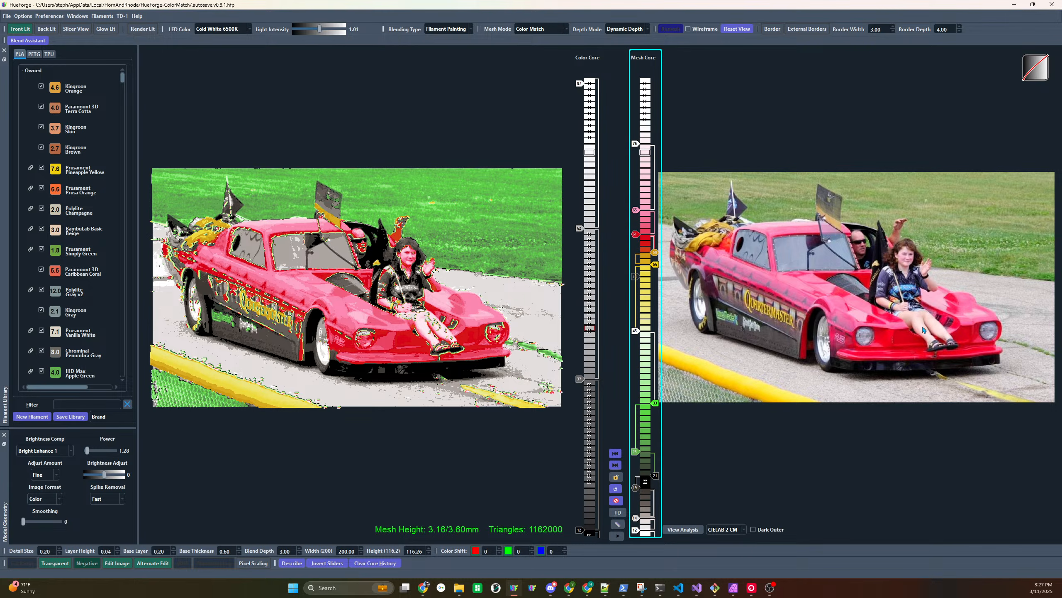
Try a light filament at Mesh Core layer 68, remove it, and raise the pink slider to layer 69
click(647, 192)
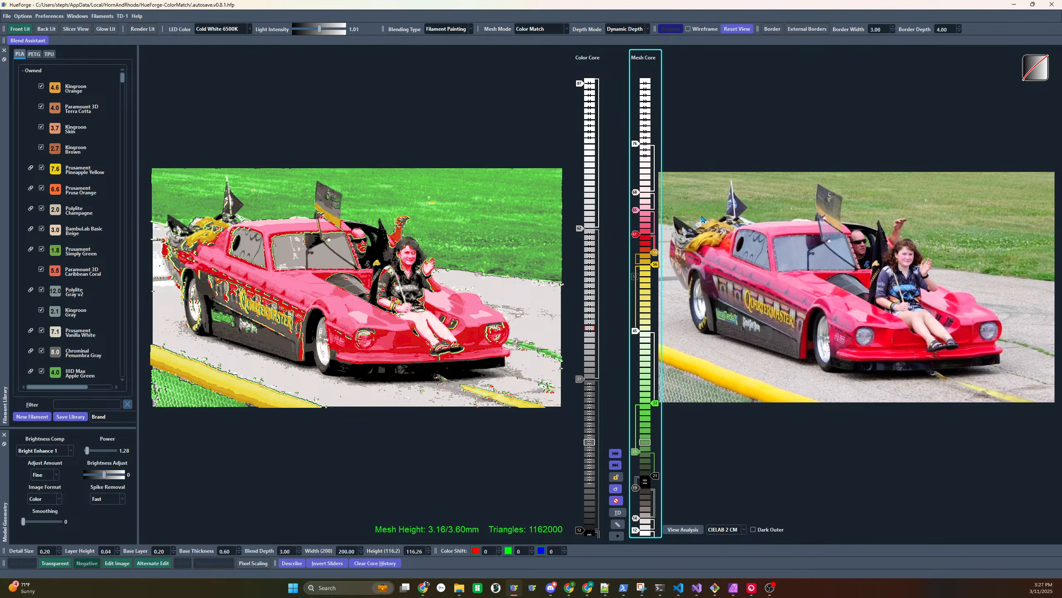
mouse_move(635, 212)
mouse_down()
mouse_move(635, 187)
mouse_move(652, 198)
mouse_move(651, 216)
mouse_up()
right_click(651, 217)
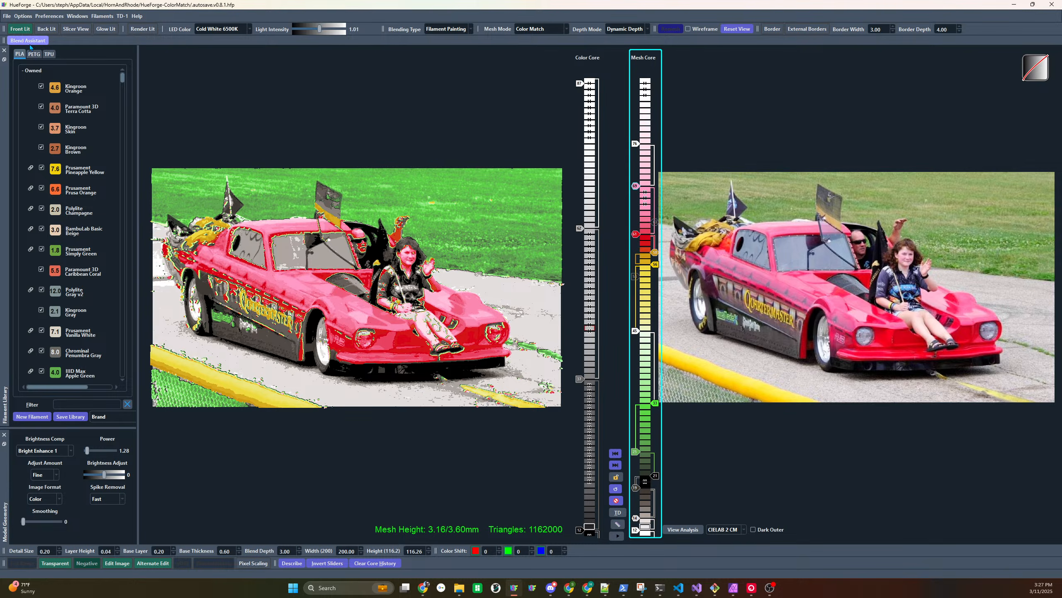
Set the Blend Assistant's start color to red and target color to pale pink, and remove the pink Mesh Core slider at layer 69
click(28, 41)
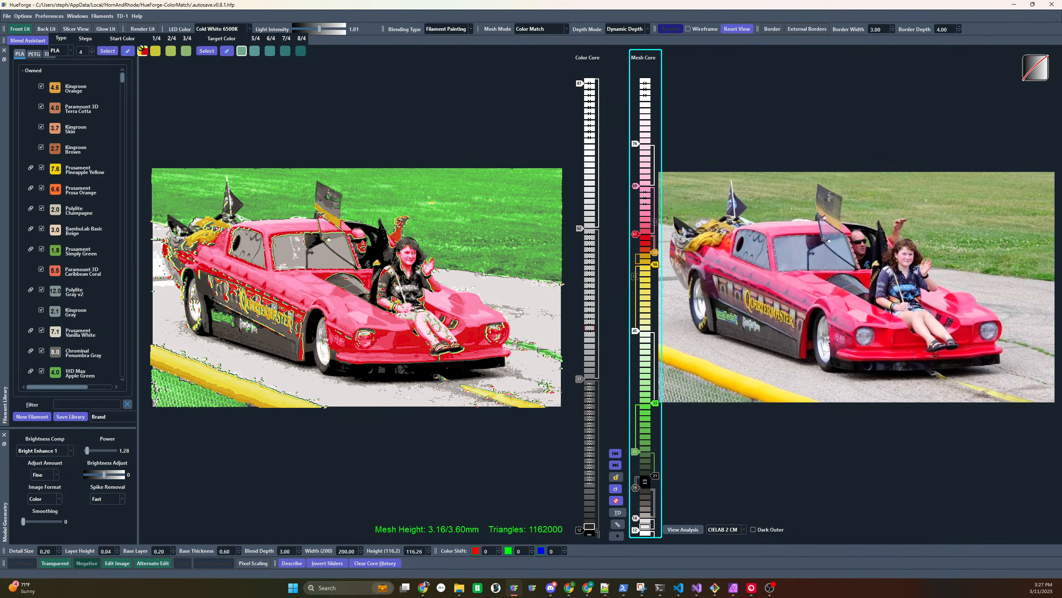
drag(139, 53, 141, 52)
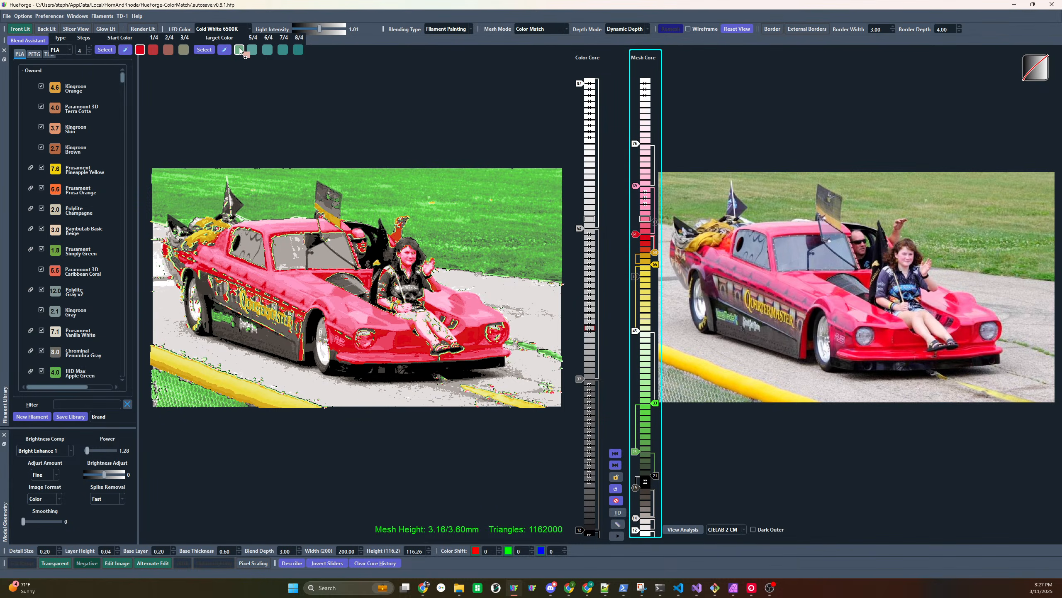
drag(240, 50, 240, 52)
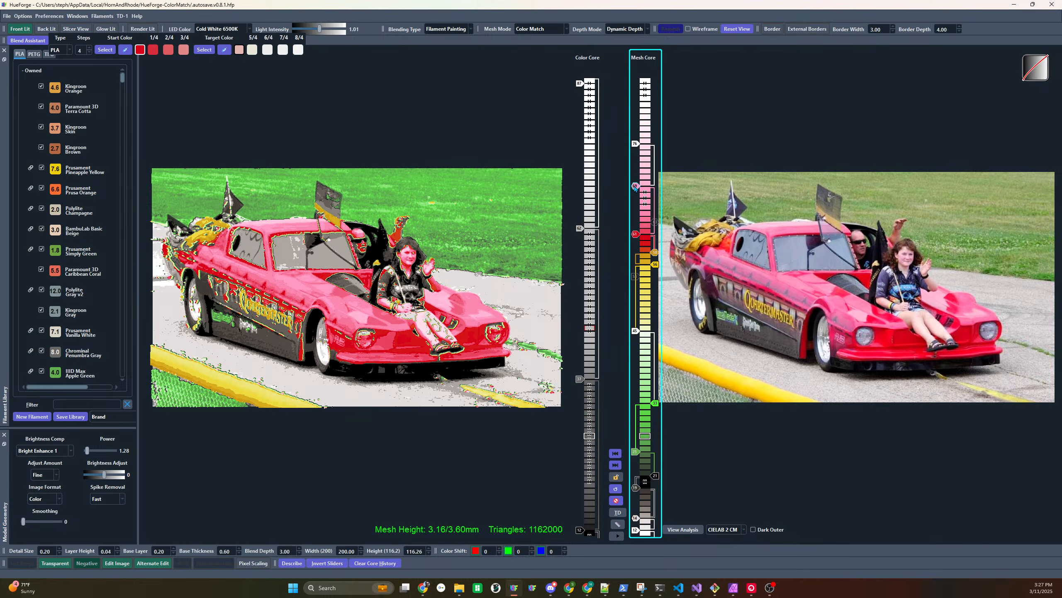
right_click(634, 186)
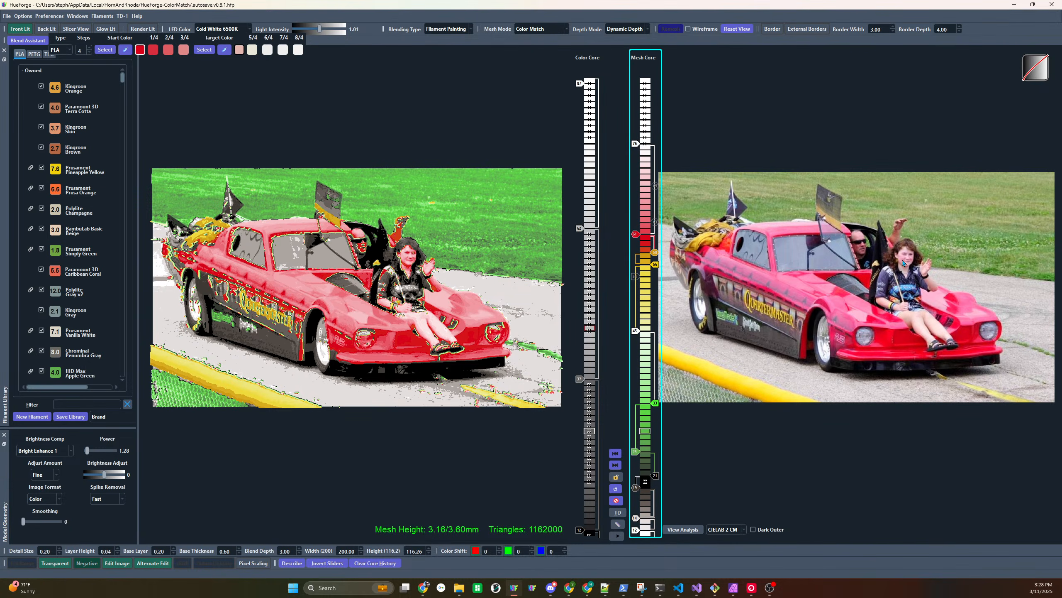
Change the blend's target to a deeper pink and add the suggested BambuLab Matte Sakura Pink at Mesh Core layer 68
drag(900, 262, 240, 52)
click(253, 49)
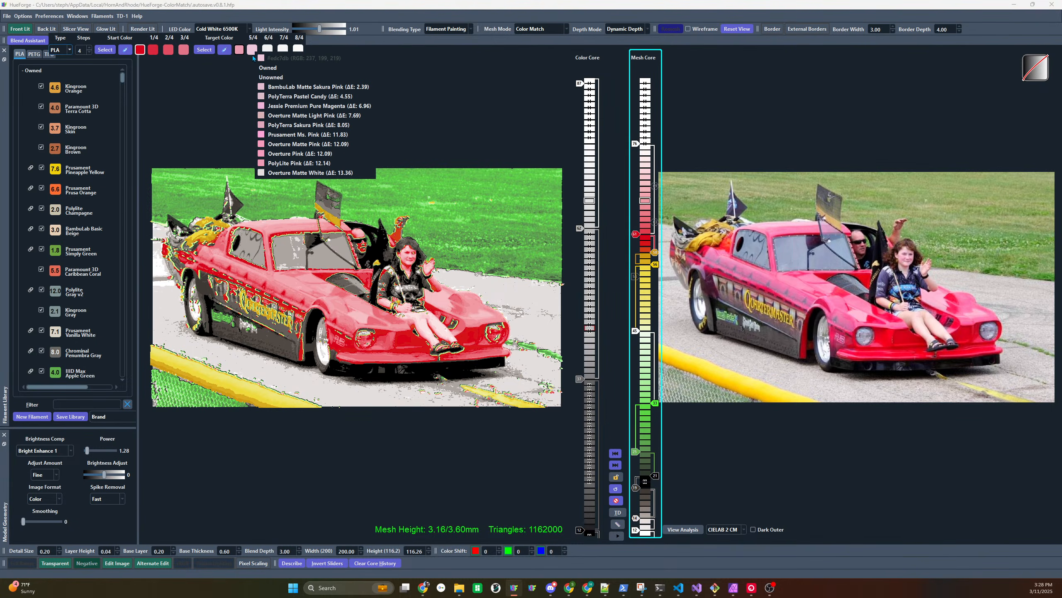
mouse_move(260, 87)
mouse_down()
mouse_move(593, 170)
mouse_move(646, 204)
mouse_up()
scroll(638, 205, up, 1)
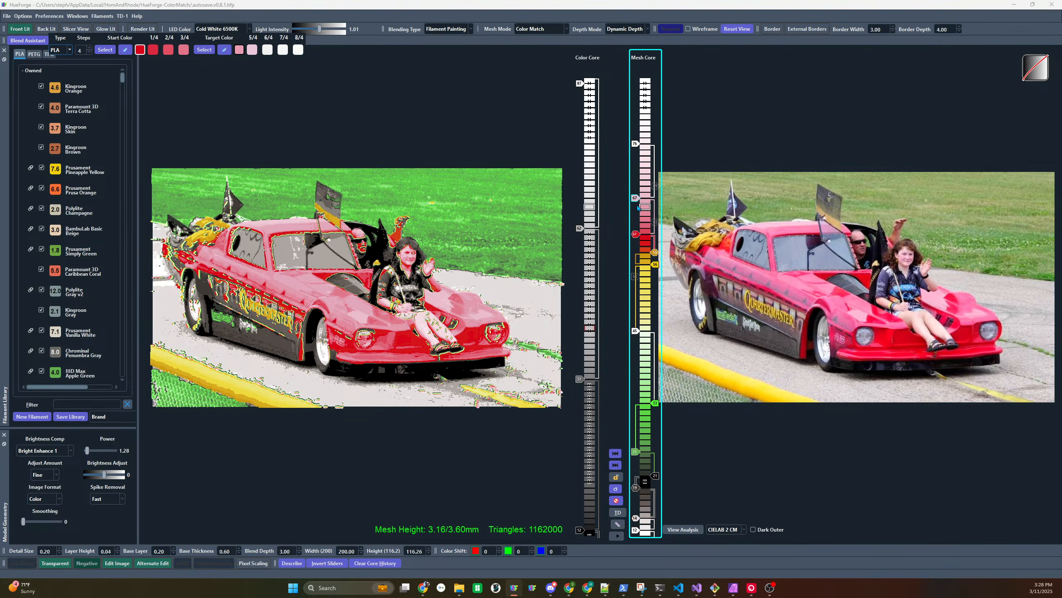
scroll(635, 200, up, 1)
scroll(635, 194, up, 1)
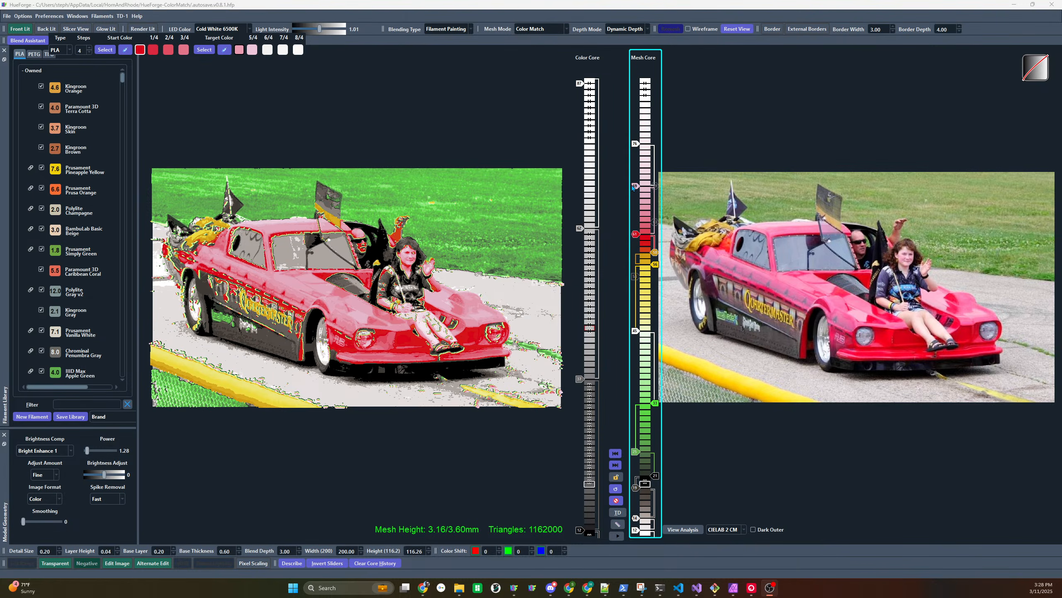
scroll(635, 188, down, 1)
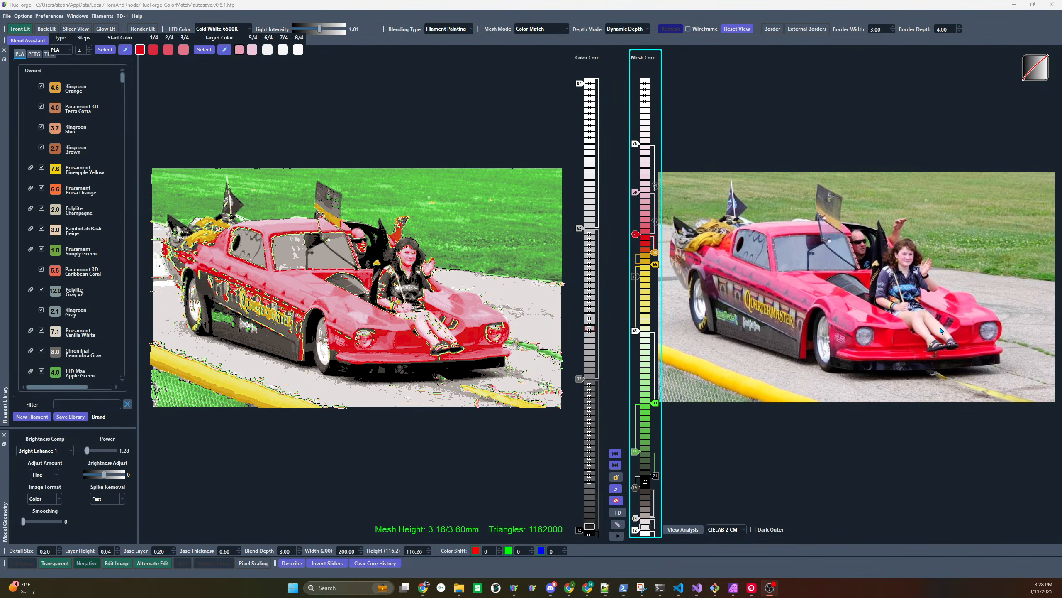
Raise the topmost white Mesh Core slider to layer 80 and compare the result with the seated woman in the source photo
drag(941, 331, 921, 325)
drag(643, 172, 637, 145)
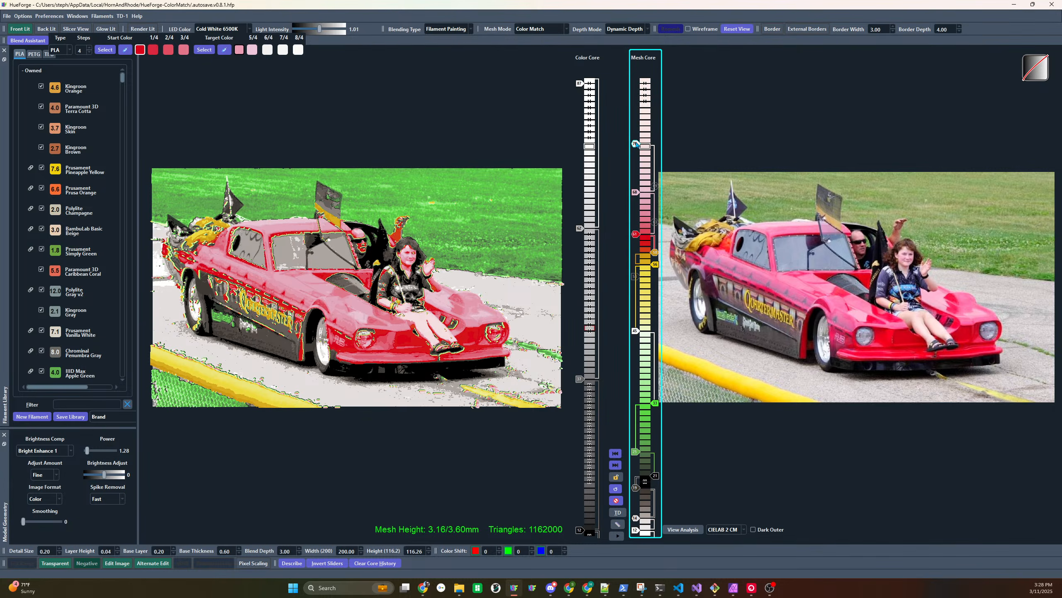
scroll(637, 145, up, 4)
scroll(636, 145, up, 1)
scroll(874, 310, up, 6)
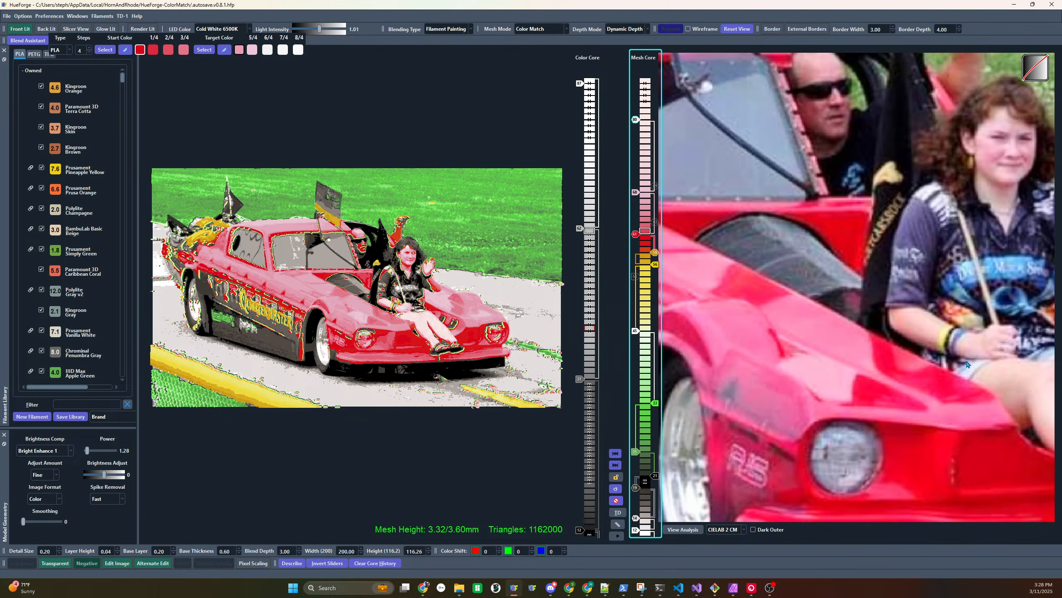
drag(966, 364, 694, 281)
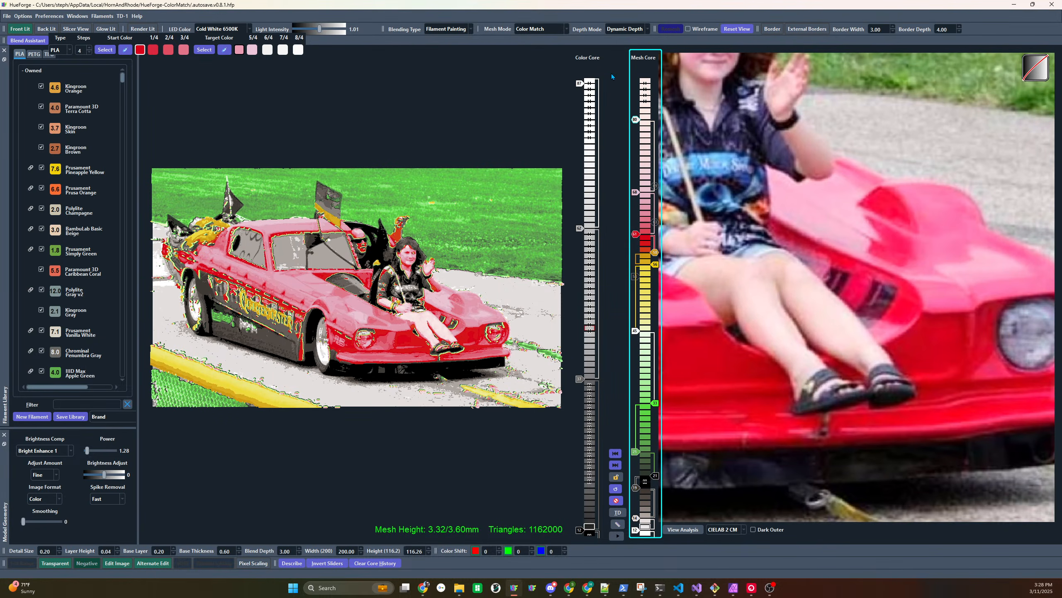
scroll(792, 275, down, 6)
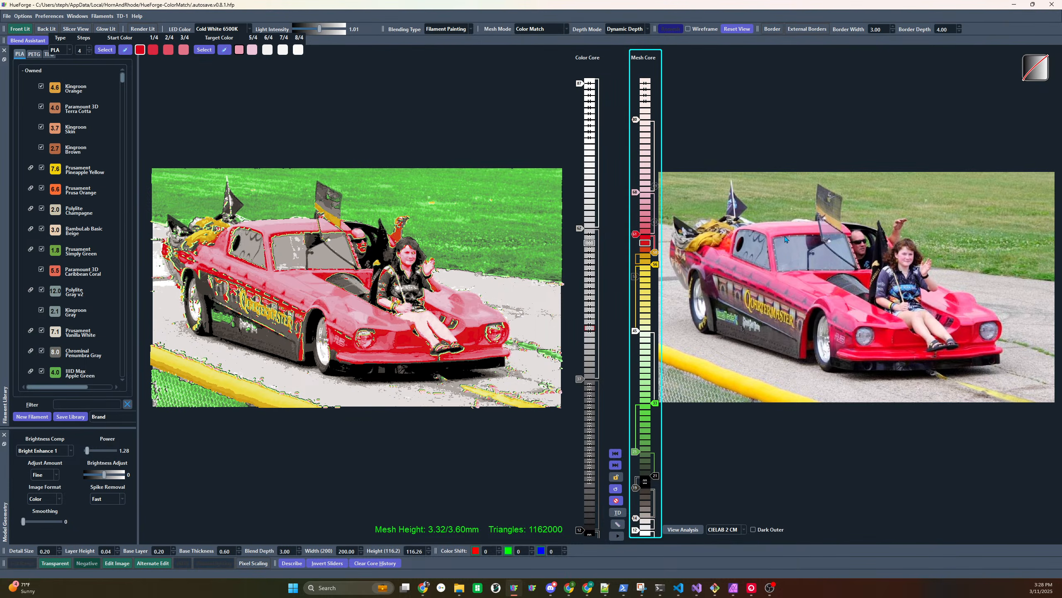
Add an intermediate filament beneath red at layer 60, raise red to layer 62, and add a light filament at layer 72
mouse_move(845, 235)
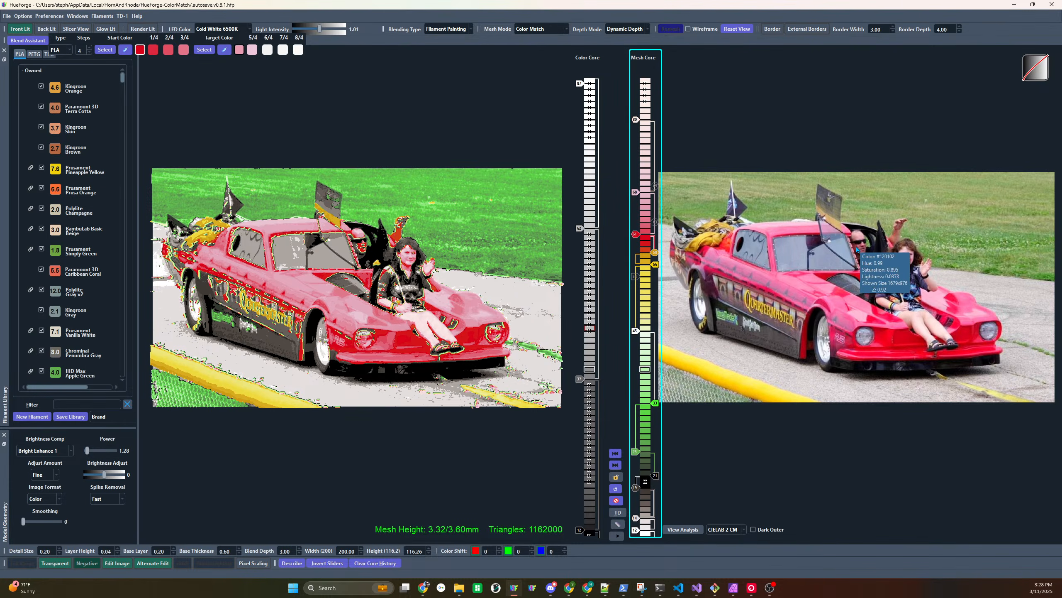
click(642, 246)
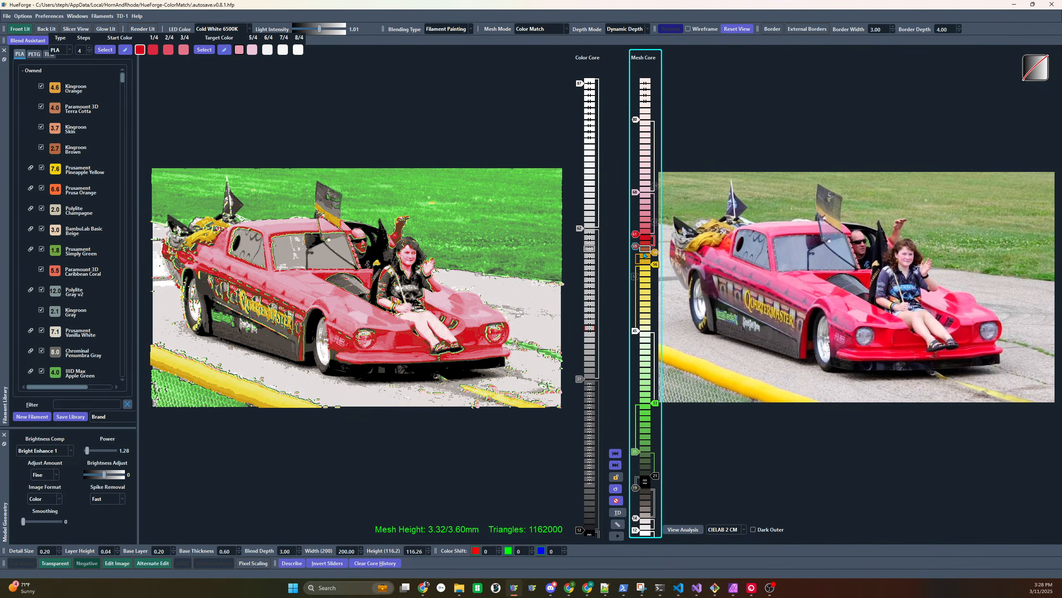
scroll(657, 236, up, 1)
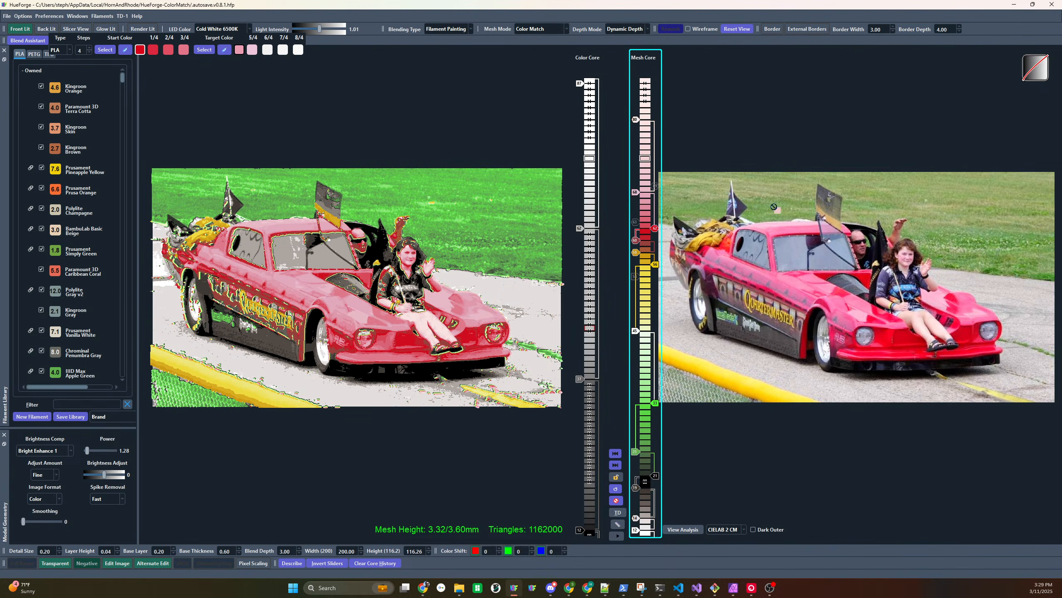
click(636, 168)
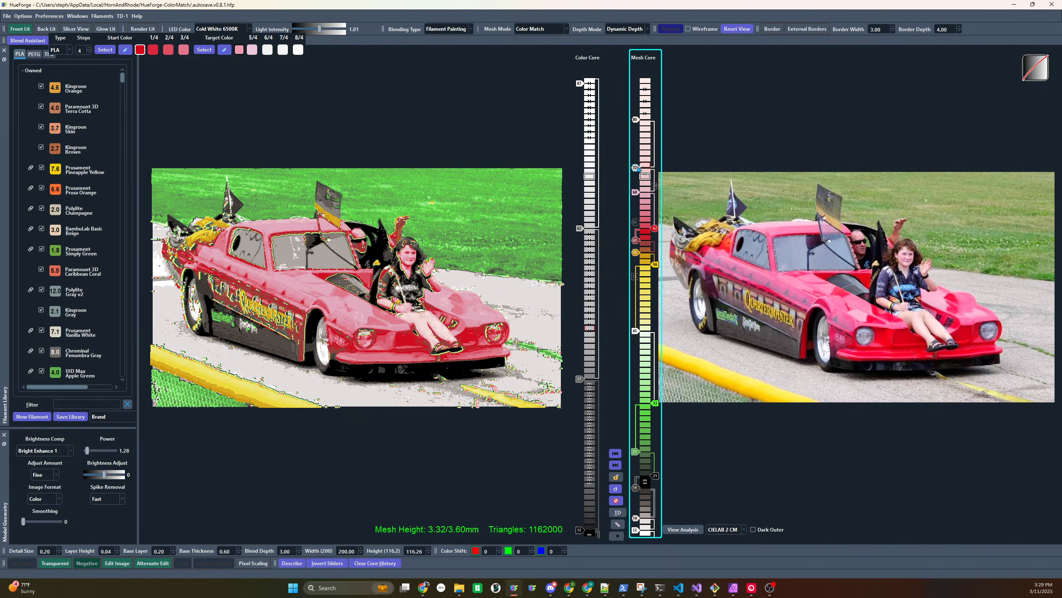
Add a white filament at the Mesh Core's top at layer 87 and a blue-lavender filament near its base at layer 17
scroll(639, 168, up, 5)
scroll(635, 198, down, 2)
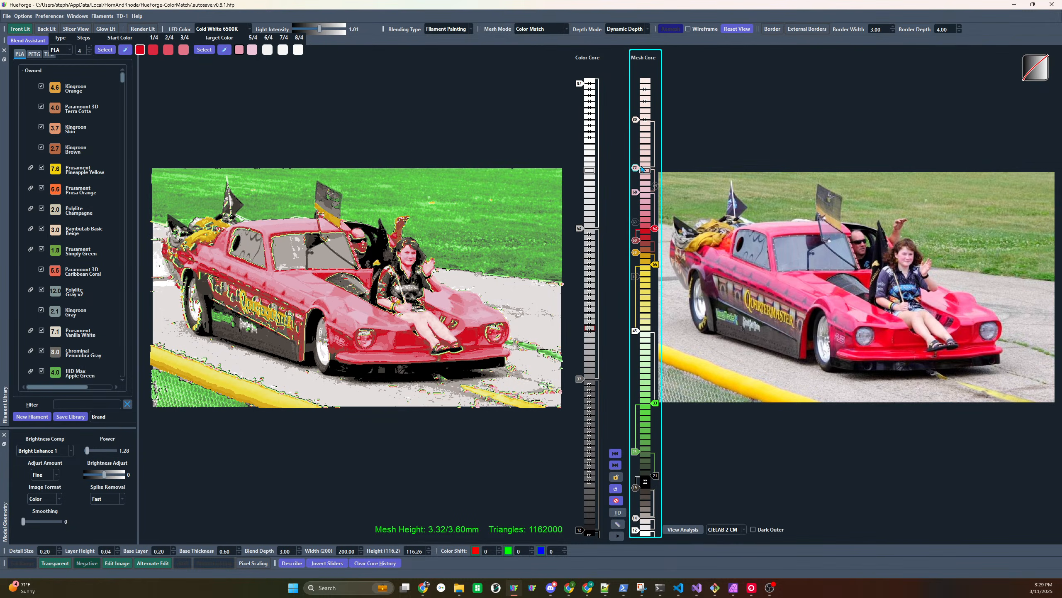
scroll(637, 171, up, 6)
scroll(637, 175, down, 3)
drag(651, 93, 639, 87)
click(636, 515)
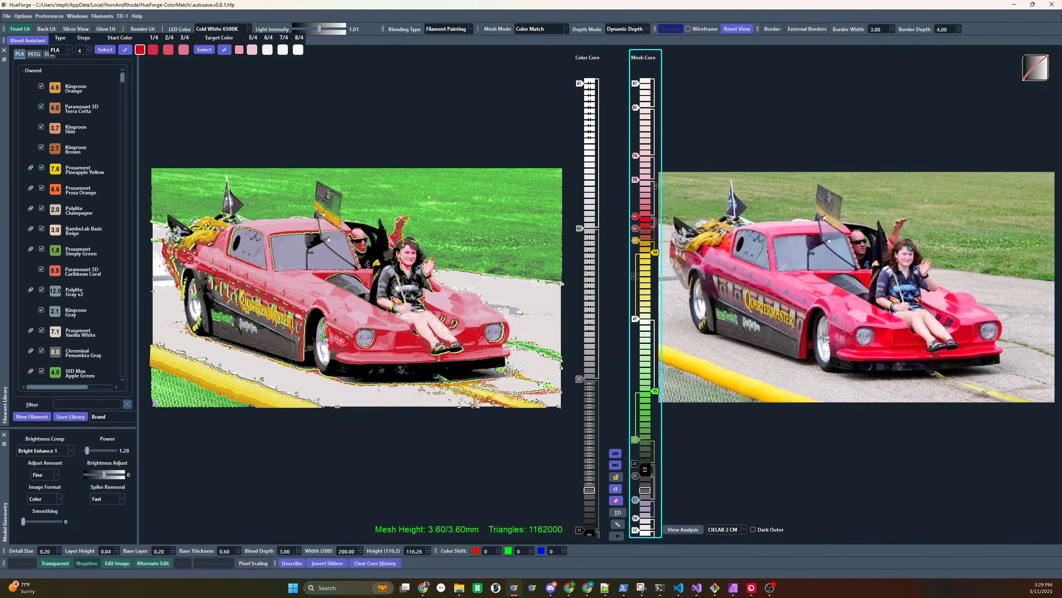
Add a dark filament beneath the red Mesh Core sliders and raise it to layer 63, using the enlarged source photo as reference
mouse_move(649, 237)
mouse_down()
mouse_move(636, 229)
mouse_move(655, 228)
mouse_up()
right_click(635, 231)
mouse_move(904, 289)
scroll(856, 241, up, 2)
scroll(855, 241, up, 2)
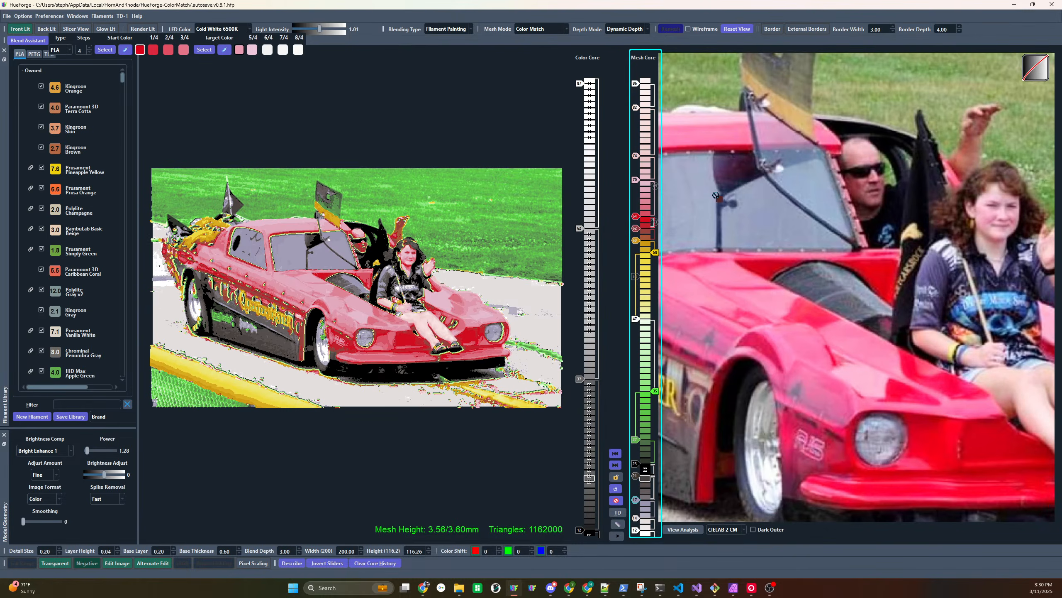
drag(655, 221, 648, 233)
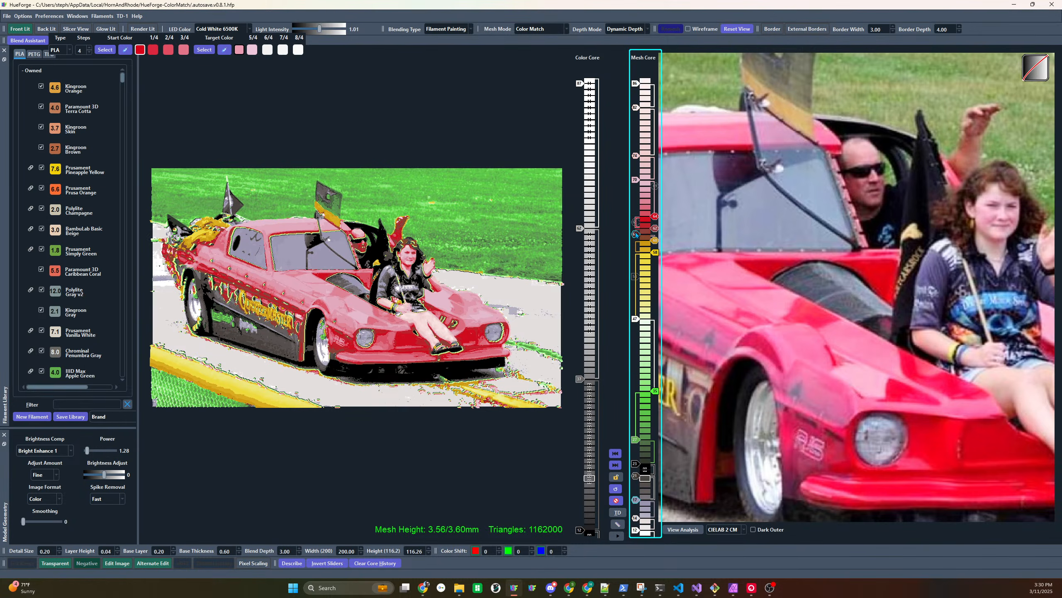
scroll(637, 235, up, 1)
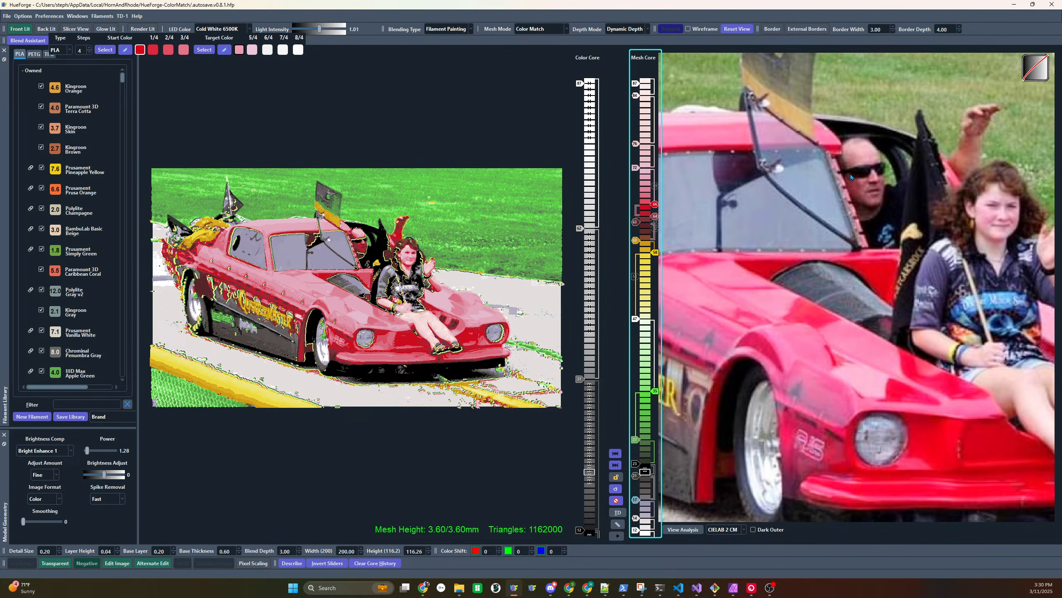
Add a darker filament at Mesh Core layer 61 to match the driver's dark tones, and undo the attempt to raise it
mouse_move(850, 174)
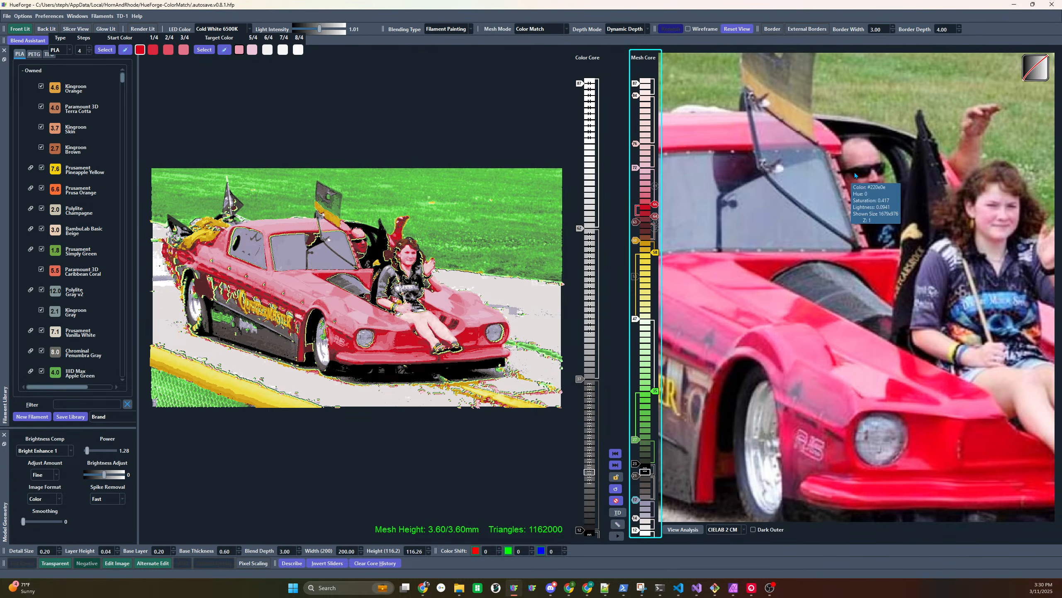
drag(648, 232, 644, 234)
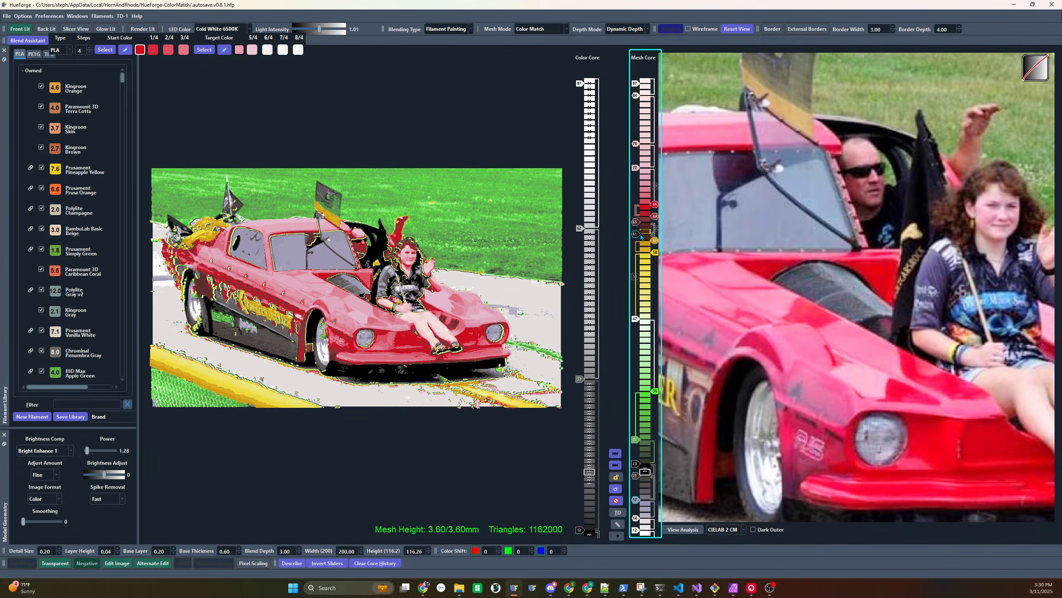
scroll(636, 238, up, 2)
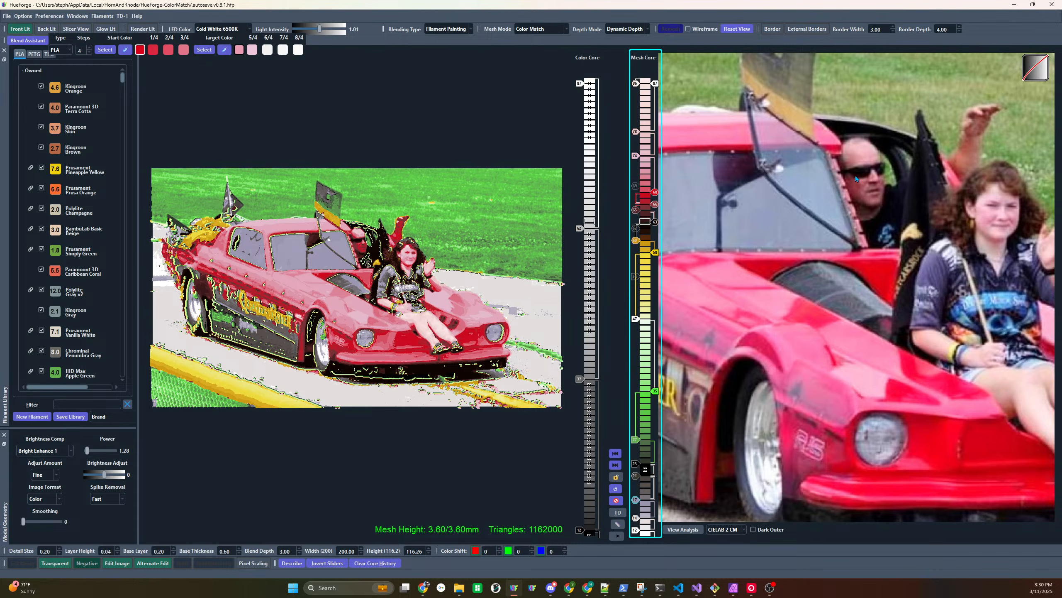
key(ctrl+z)
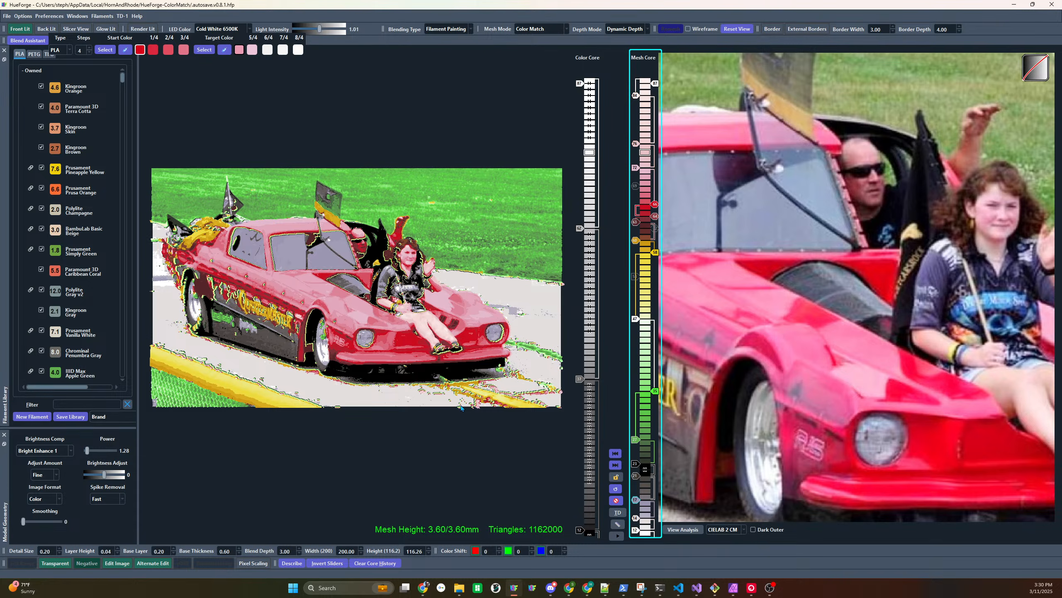
Compare the whole race car preview with the full source photo
scroll(439, 272, up, 1)
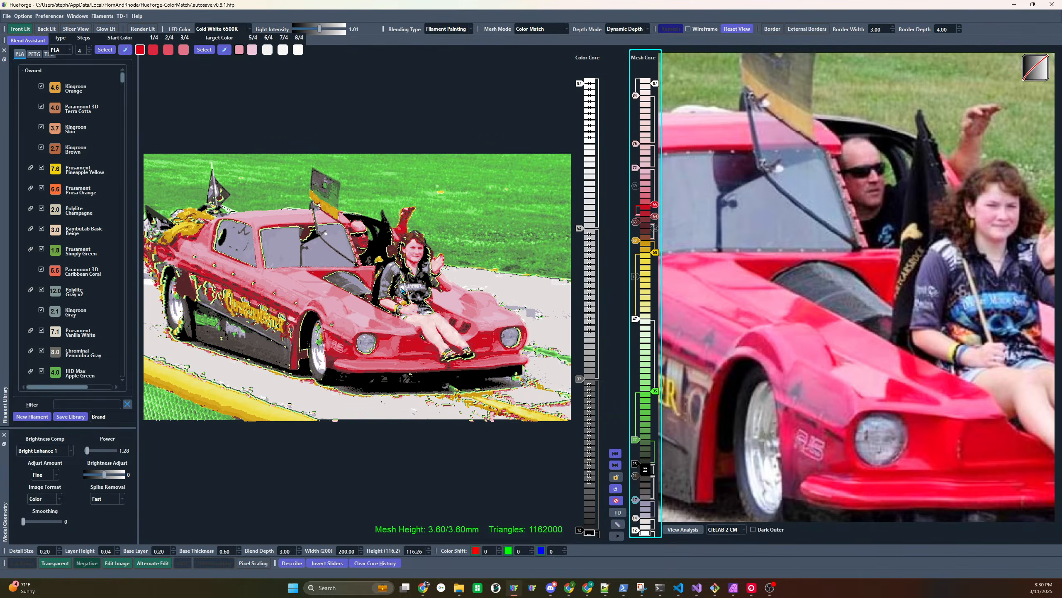
scroll(438, 272, down, 6)
scroll(438, 272, down, 2)
scroll(439, 272, up, 3)
scroll(841, 334, down, 6)
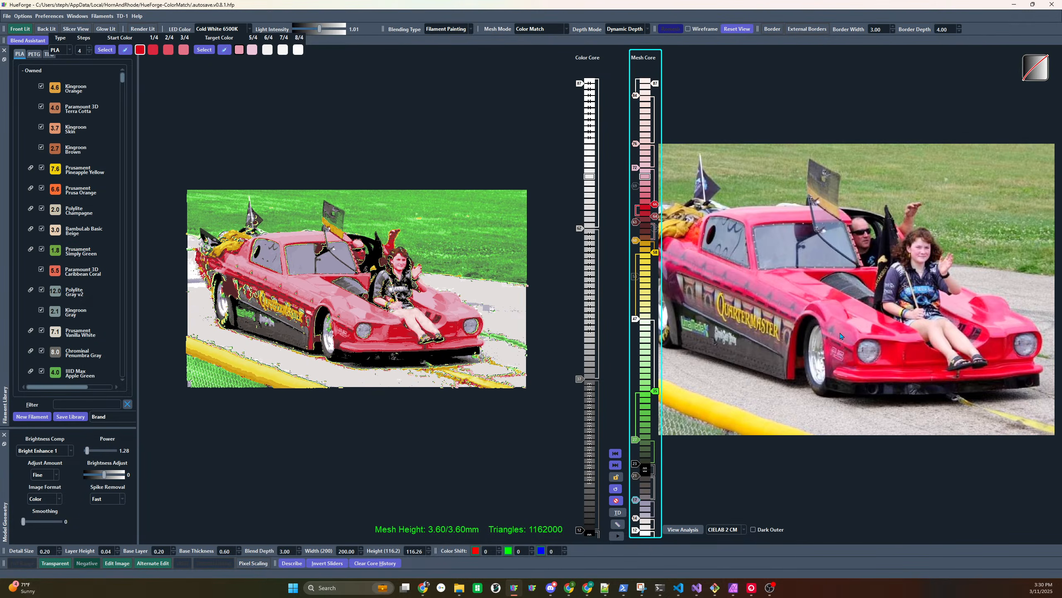
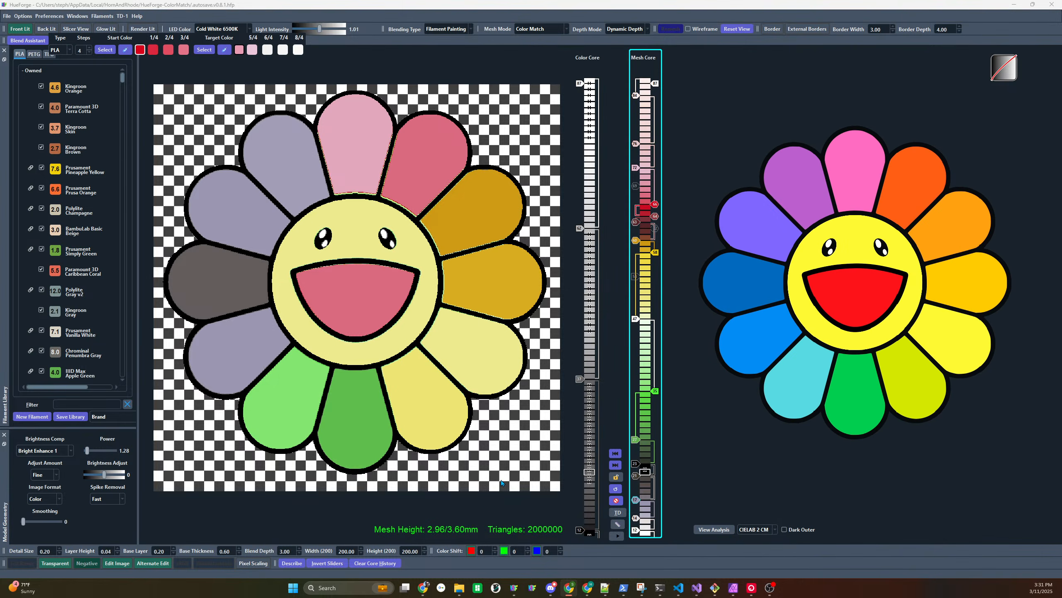
Reset the Mesh Core sliders to the default grayscale set for the smiling flower image
click(616, 477)
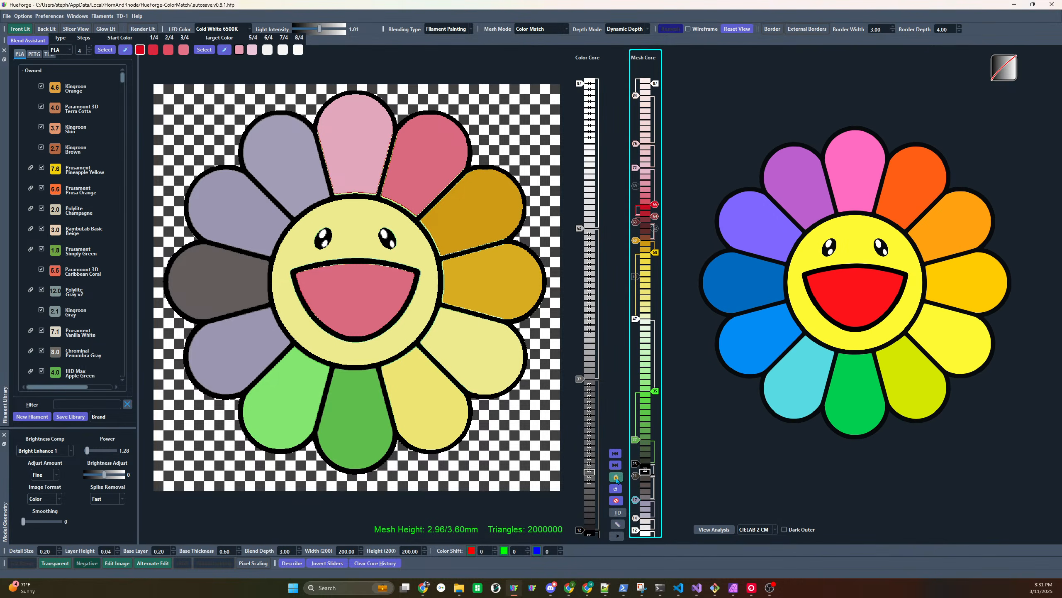
click(616, 478)
click(616, 489)
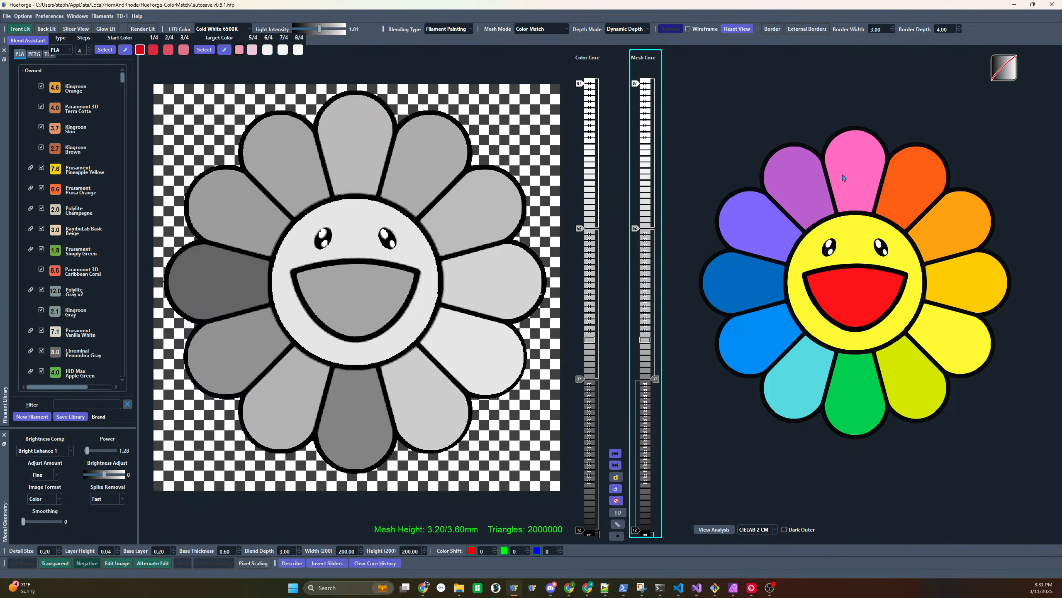
Set the Blend Assistant's start color to the red of the flower's mouth and the target color to the flower's yellow
mouse_move(762, 336)
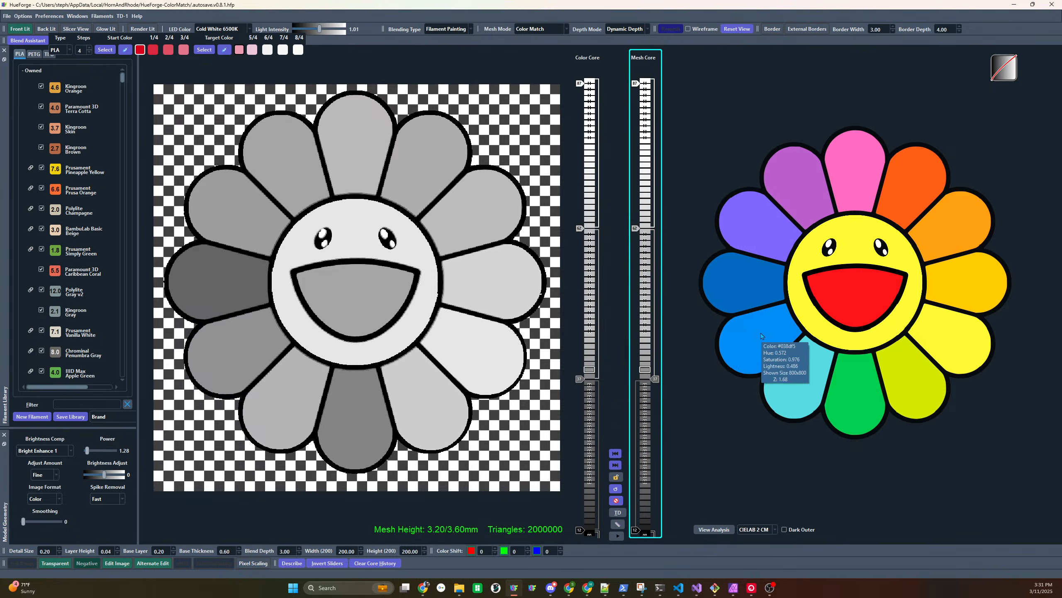
right_click(861, 283)
click(802, 288)
drag(849, 291, 615, 306)
drag(840, 303, 142, 50)
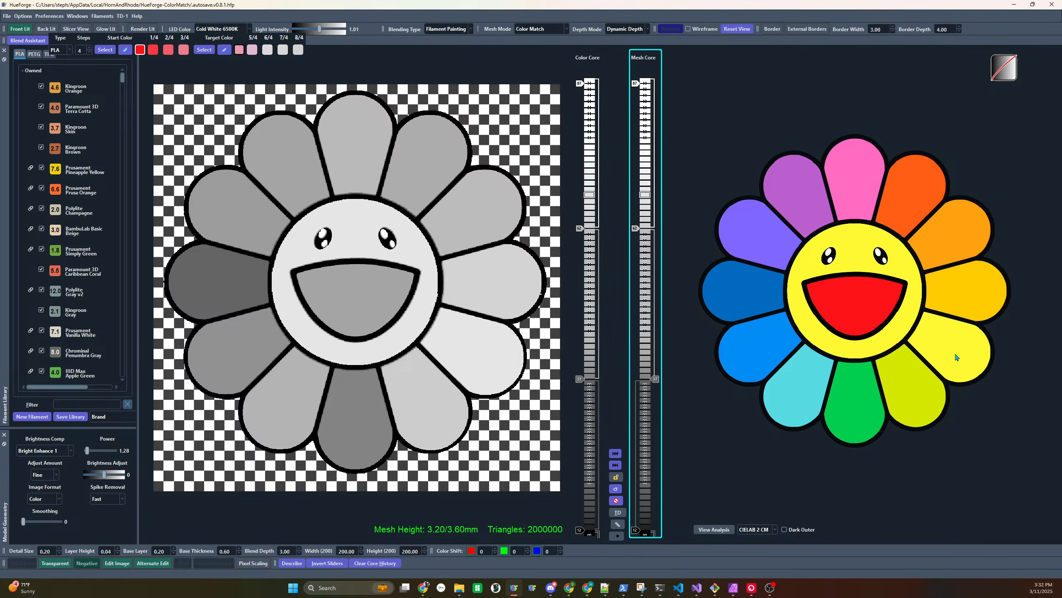
drag(910, 308, 240, 49)
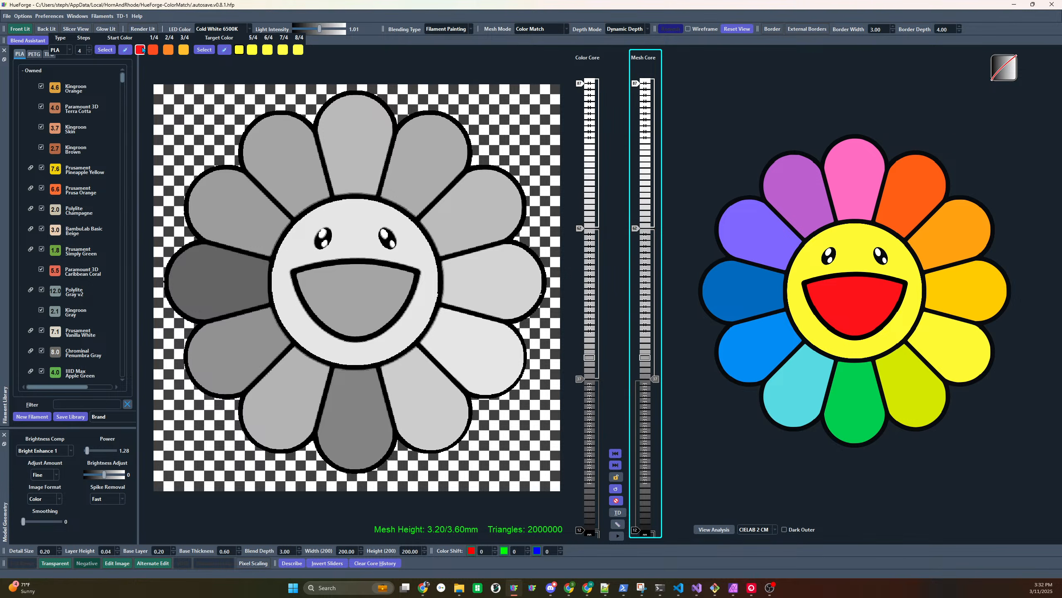
Add the suggested Prusament Lipstick Red at Mesh Core layer 23 and raise the black slider to layer 47
mouse_move(143, 50)
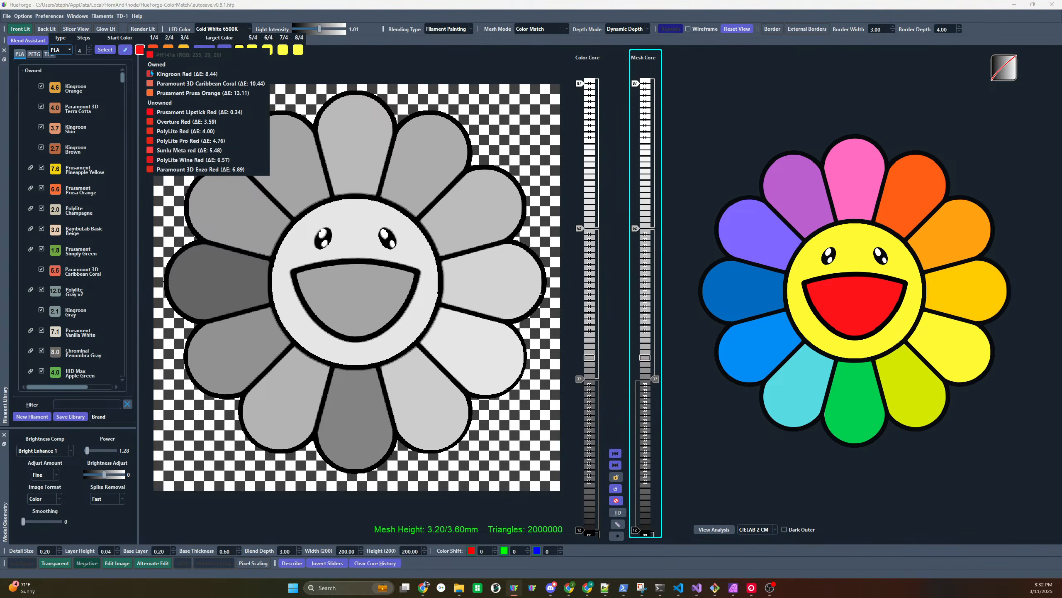
drag(160, 114, 655, 482)
drag(639, 533, 638, 318)
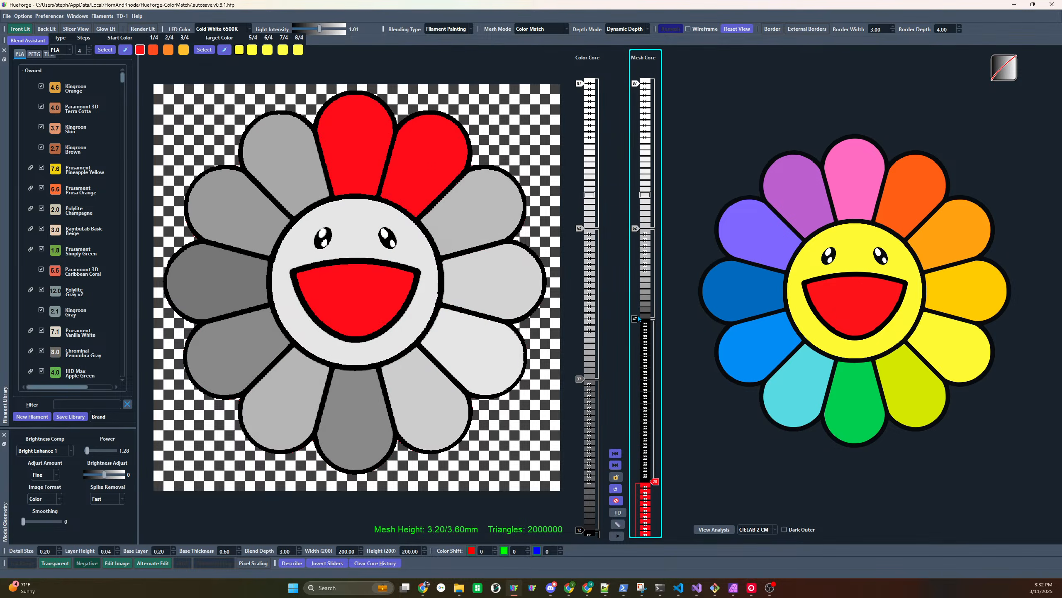
mouse_move(655, 479)
mouse_down()
mouse_move(655, 355)
mouse_move(656, 463)
mouse_up()
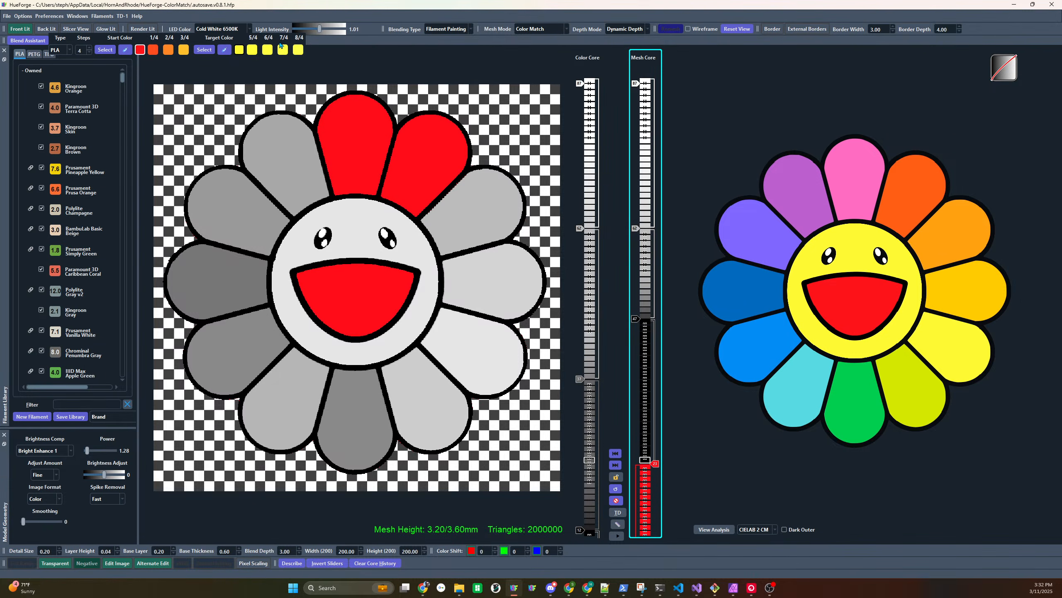
Add the suggested Overture Yellow above red in the Mesh Core and set it to layer 42
click(298, 49)
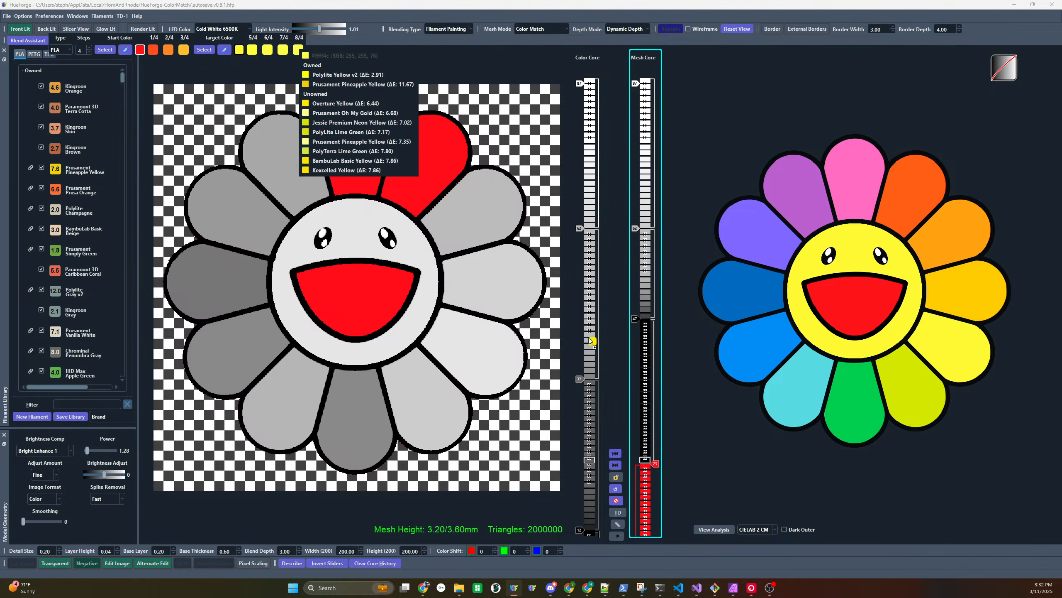
click(647, 355)
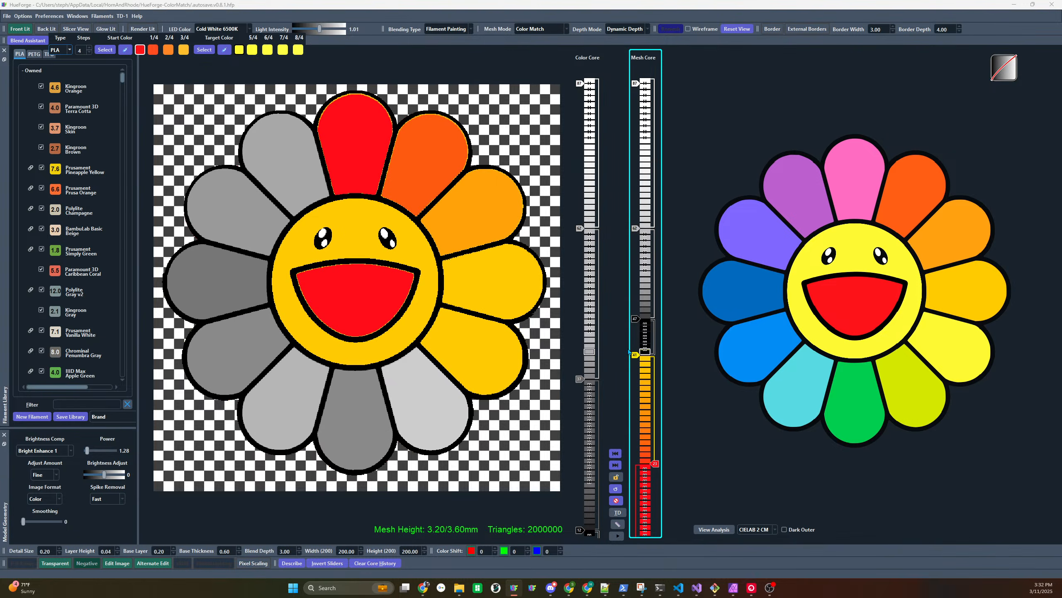
scroll(636, 359, up, 1)
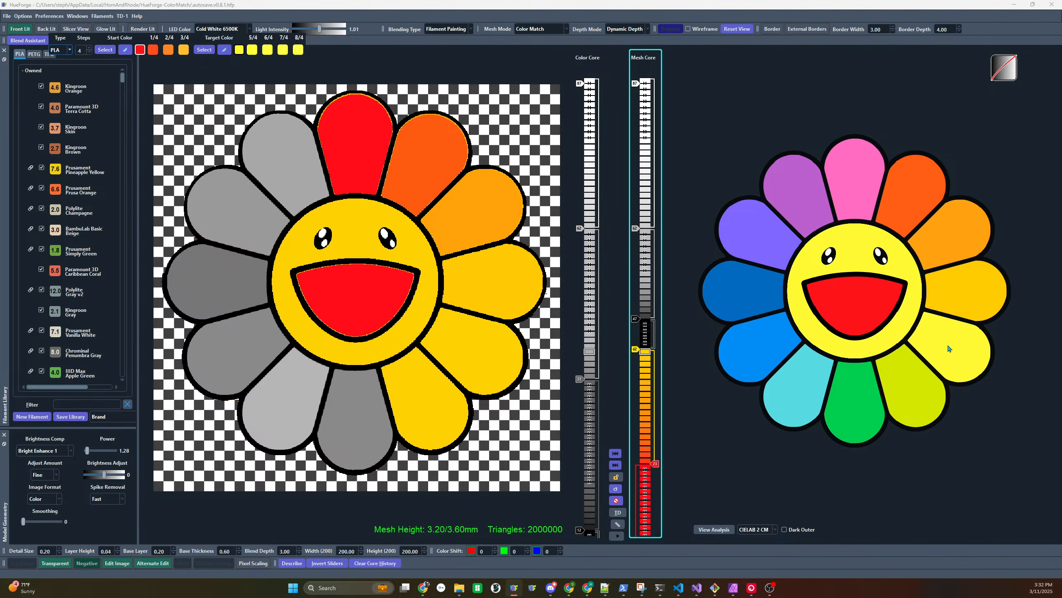
Set the Blend Assistant's start color to the Mesh Core's yellow and the target color to the green of the flower's petal
right_click(636, 351)
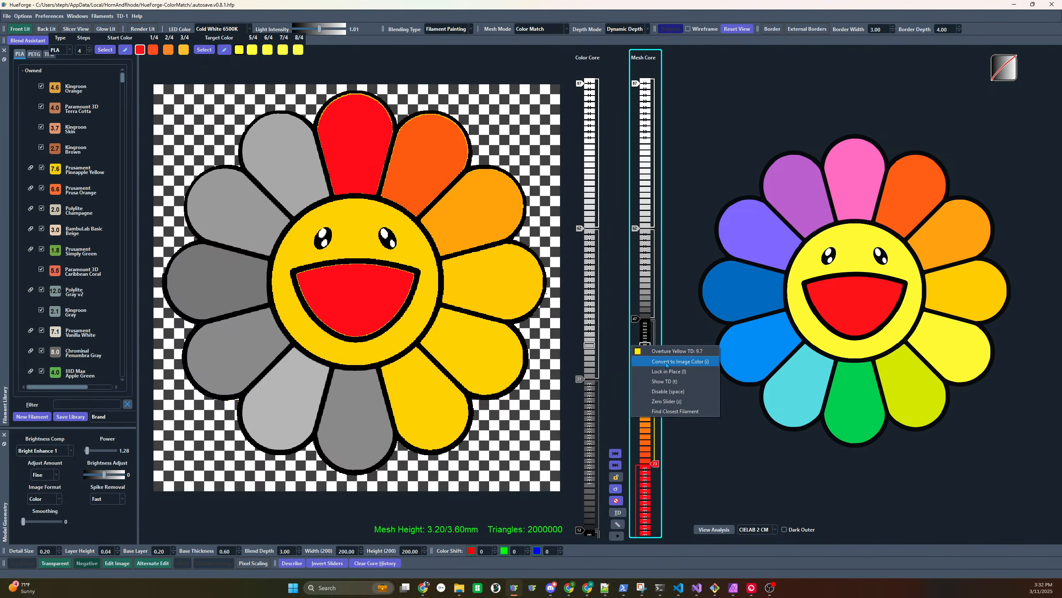
click(669, 362)
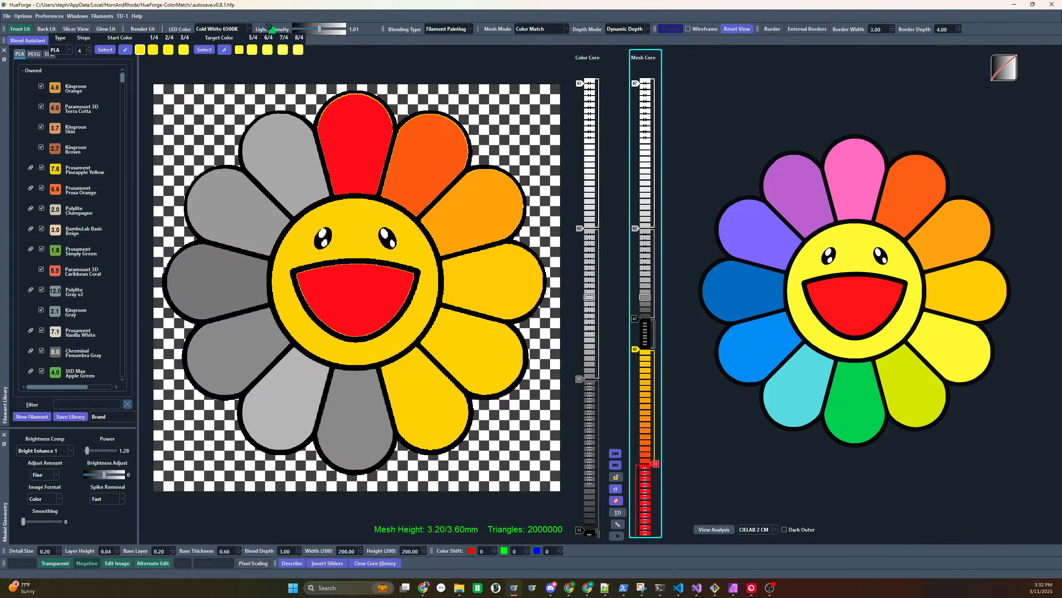
click(240, 50)
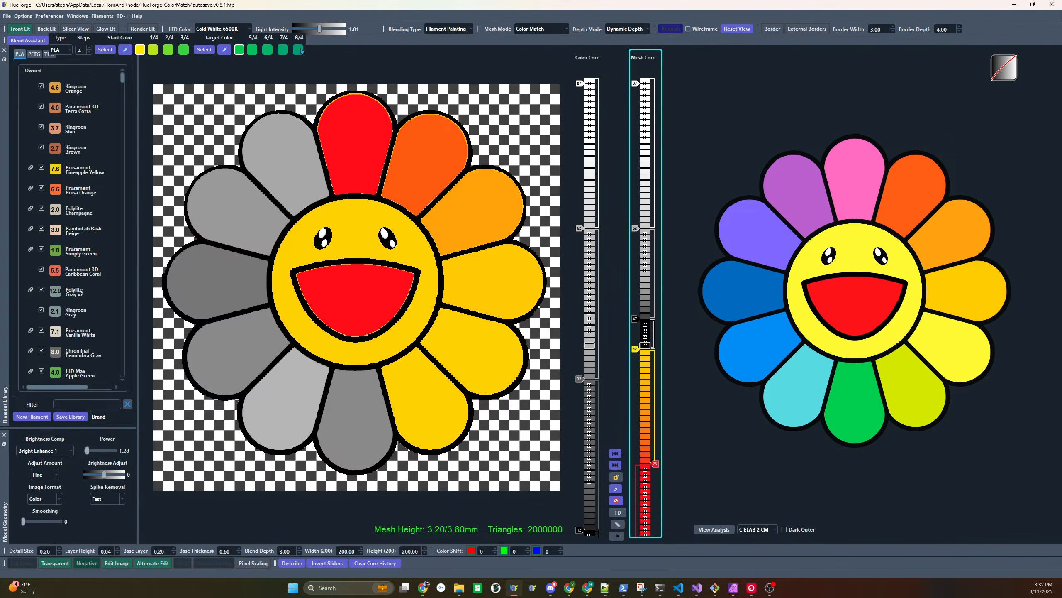
Add a suggested green filament above yellow in the Mesh Core and raise it to layer 47
mouse_move(301, 50)
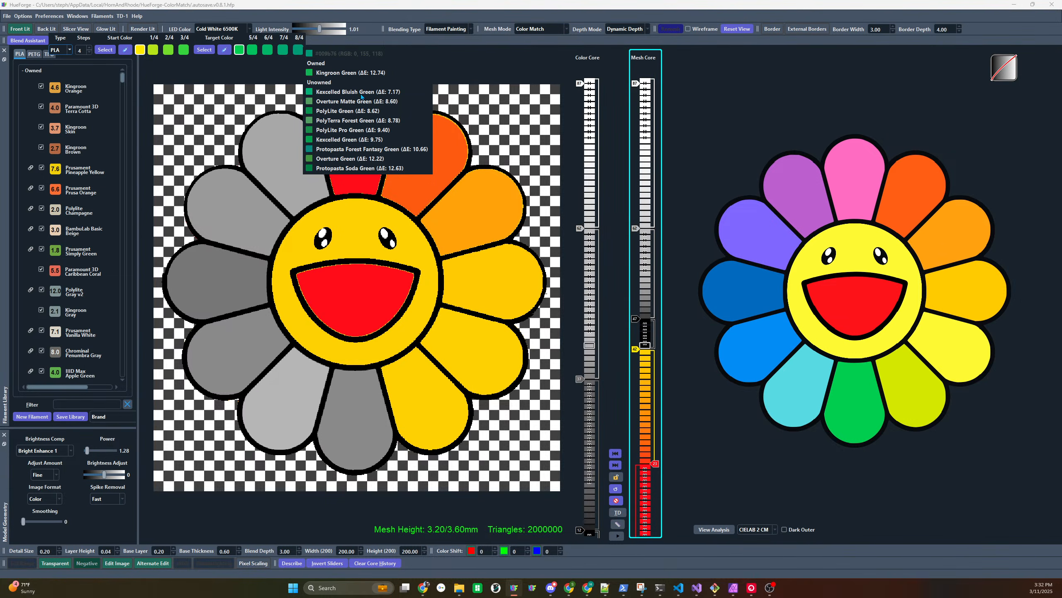
drag(666, 312, 645, 341)
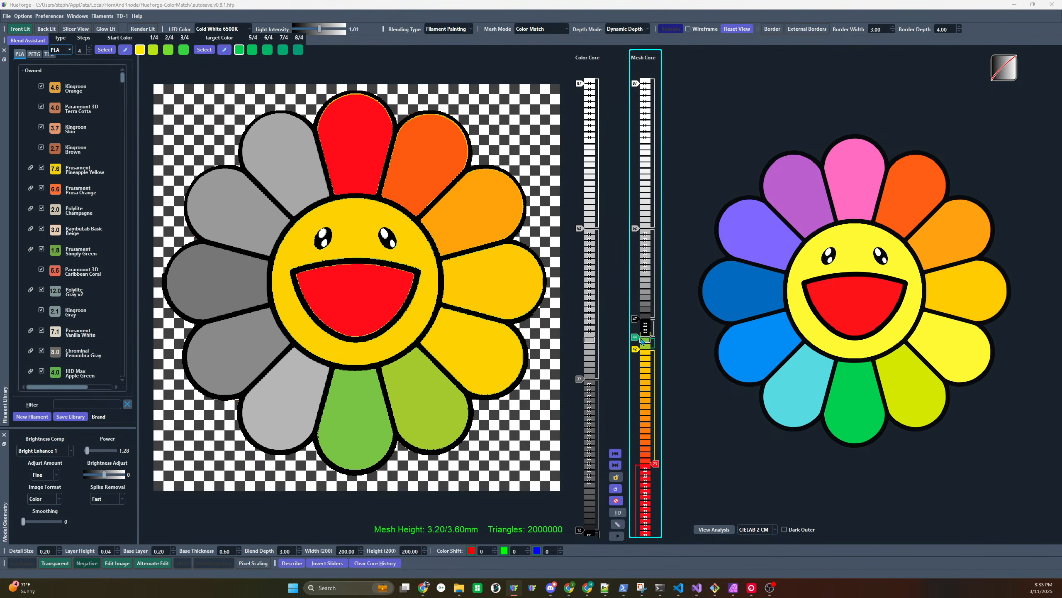
drag(634, 338, 637, 323)
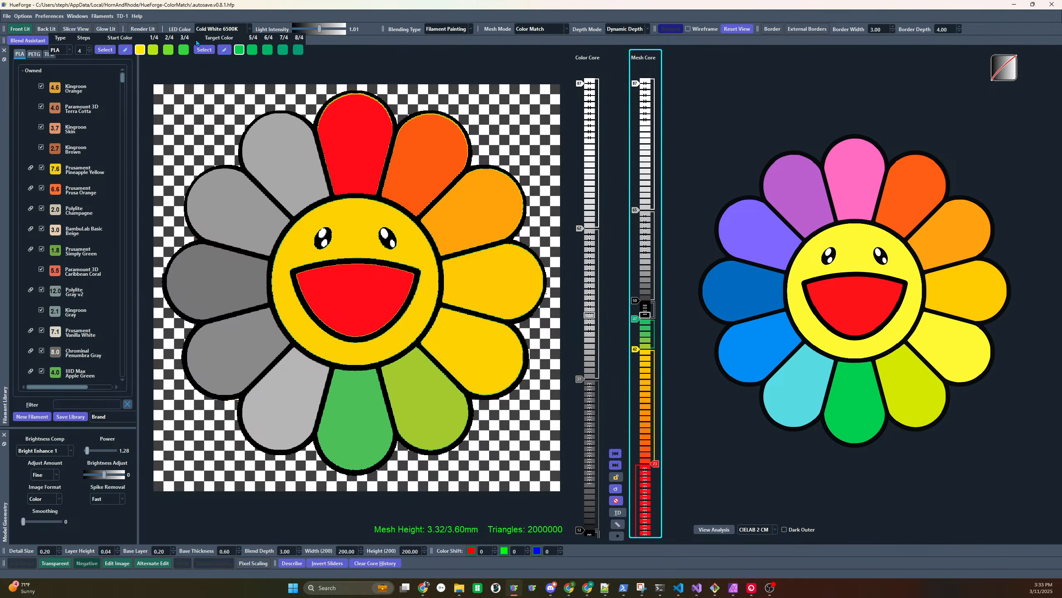
Set the Blend Assistant's start color to the Mesh Core's top green and the target color to the dark blue petal
click(125, 49)
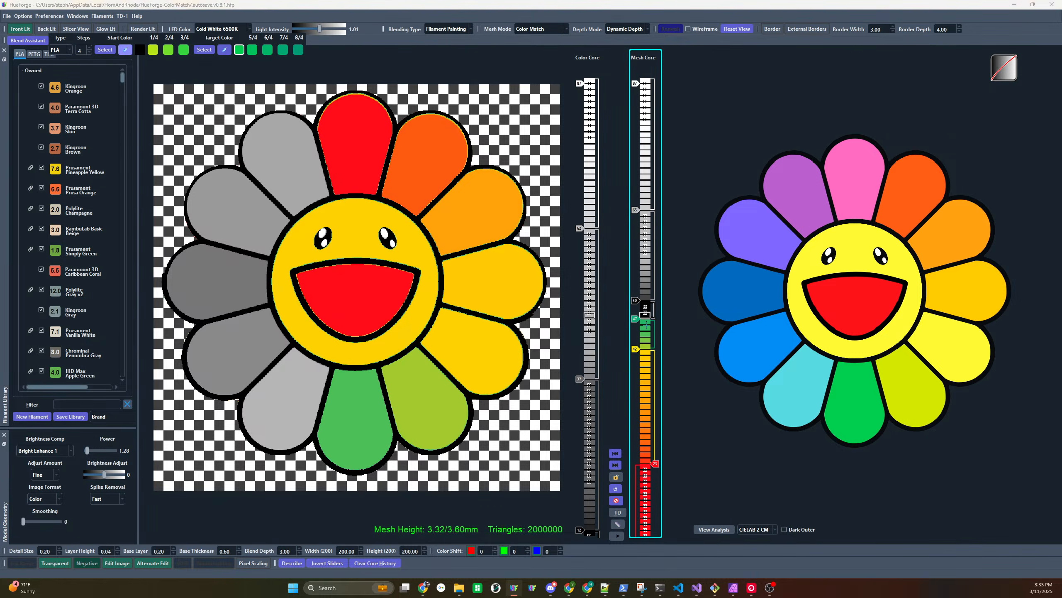
click(647, 321)
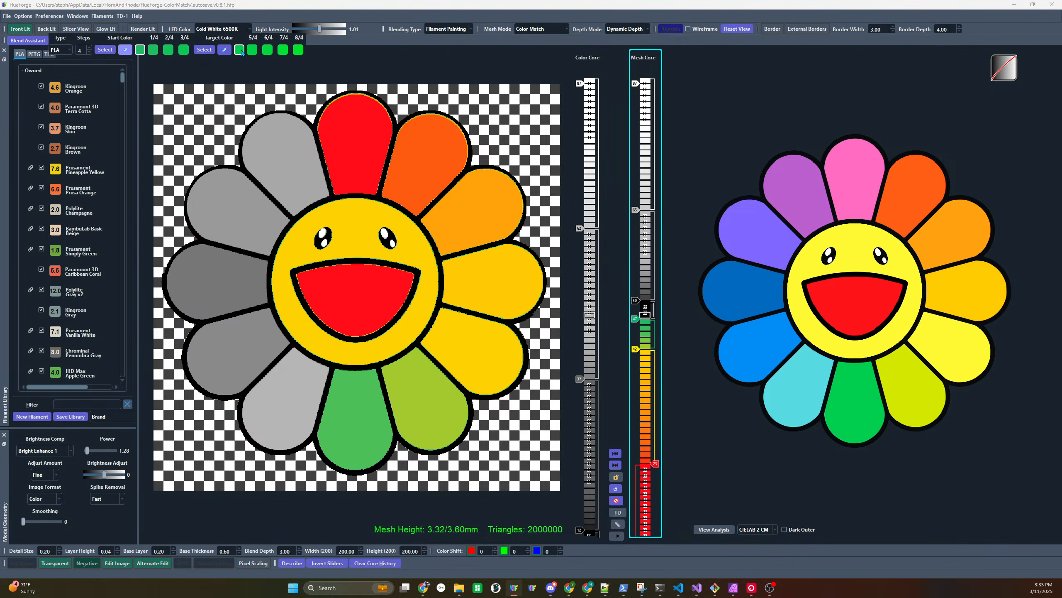
click(224, 50)
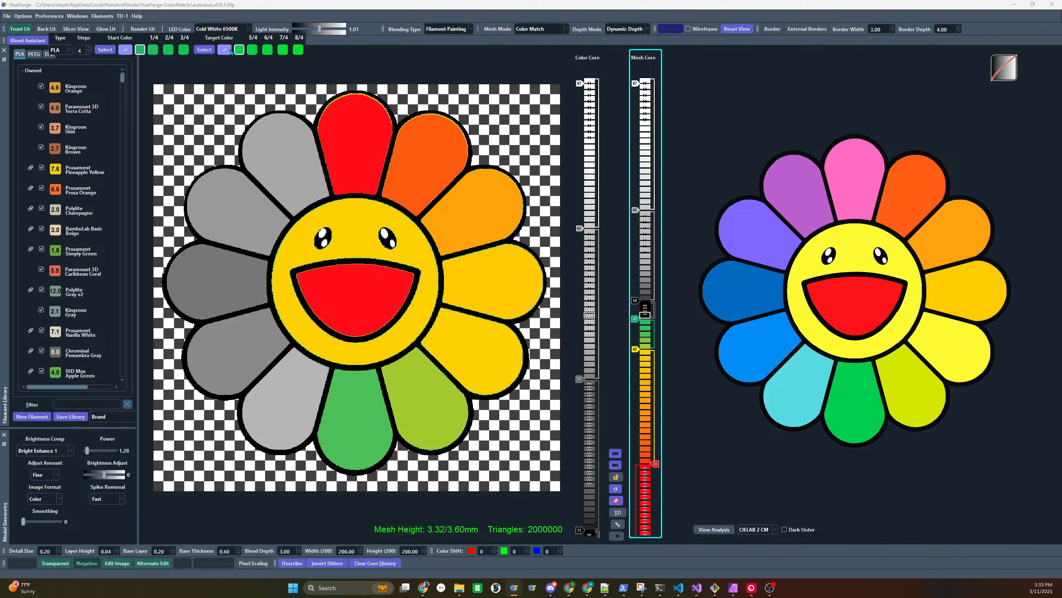
click(750, 290)
Add a suggested blue filament above green in the Mesh Core and raise it to layer 56
mouse_move(295, 53)
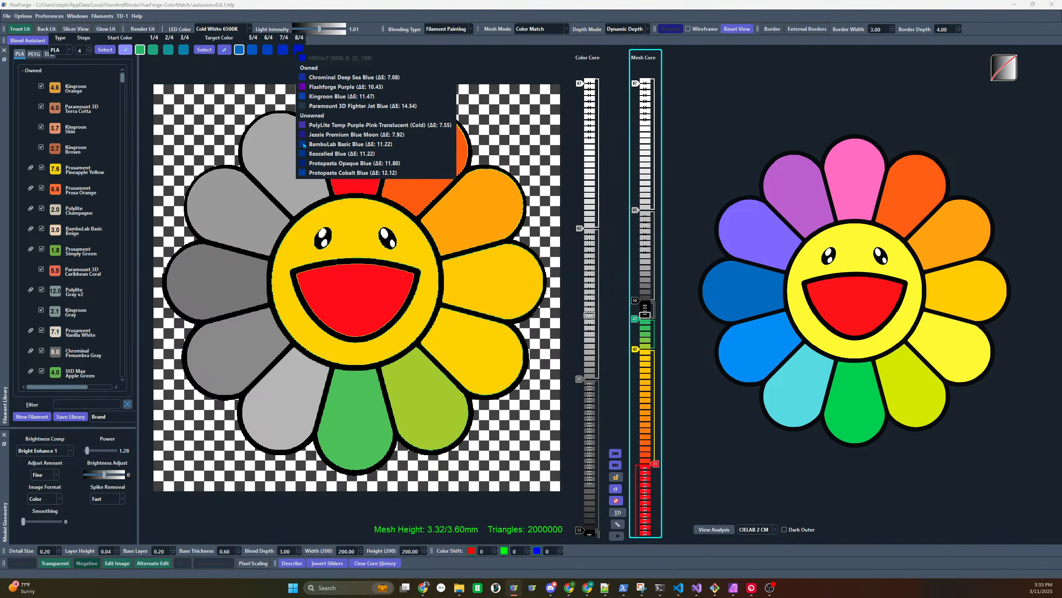
click(636, 313)
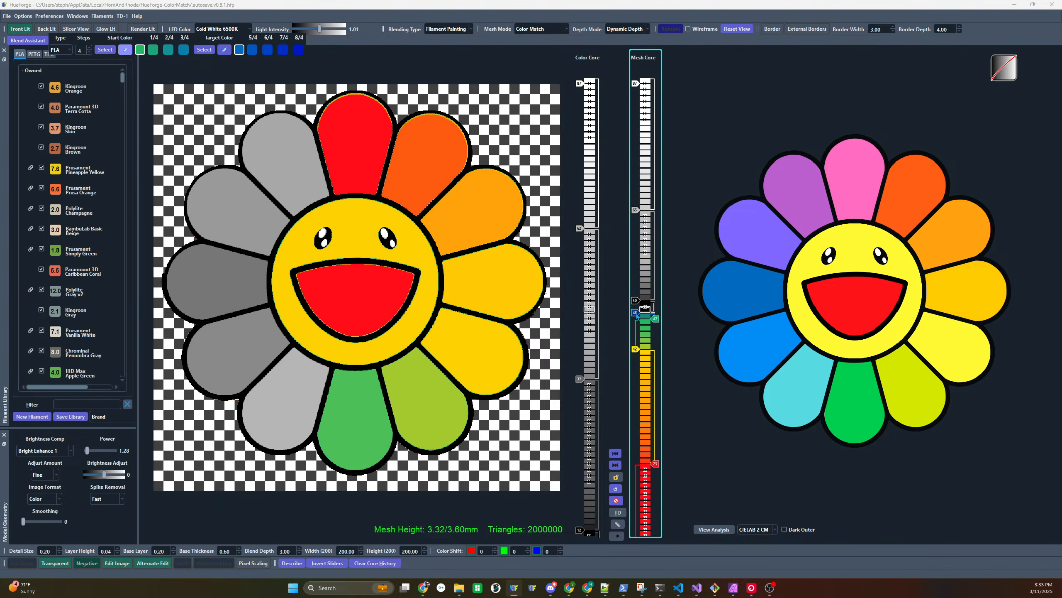
click(635, 317)
drag(635, 308, 633, 186)
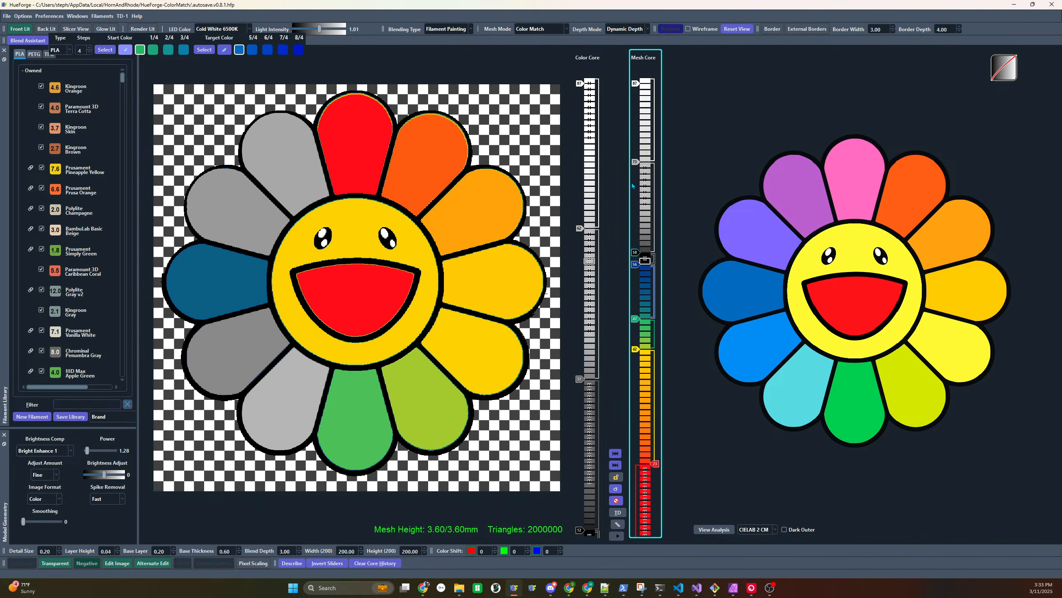
Raise the Mesh Core's blue to layer 59 and insert BambuLab Matte Ice Blue, suggested for the cyan petal, between green and blue at layer 52
right_click(635, 162)
drag(635, 264, 635, 246)
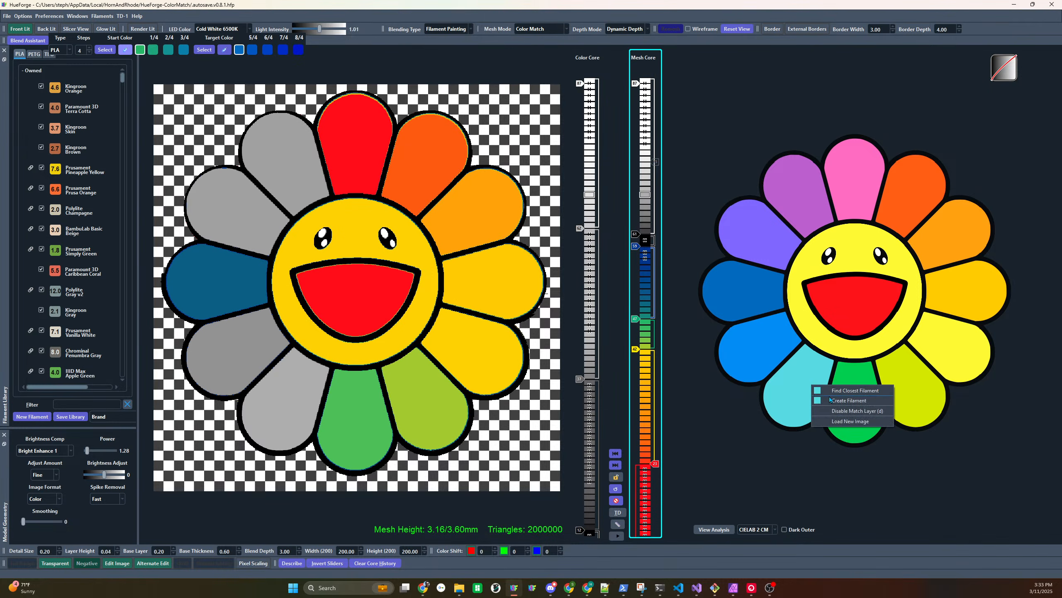
drag(266, 48, 240, 53)
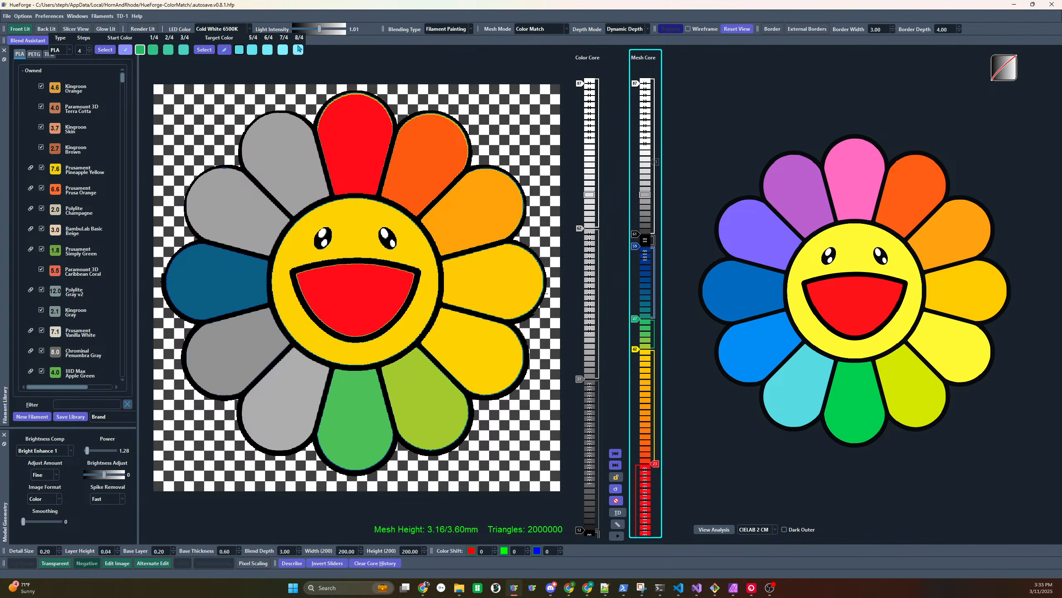
mouse_move(301, 52)
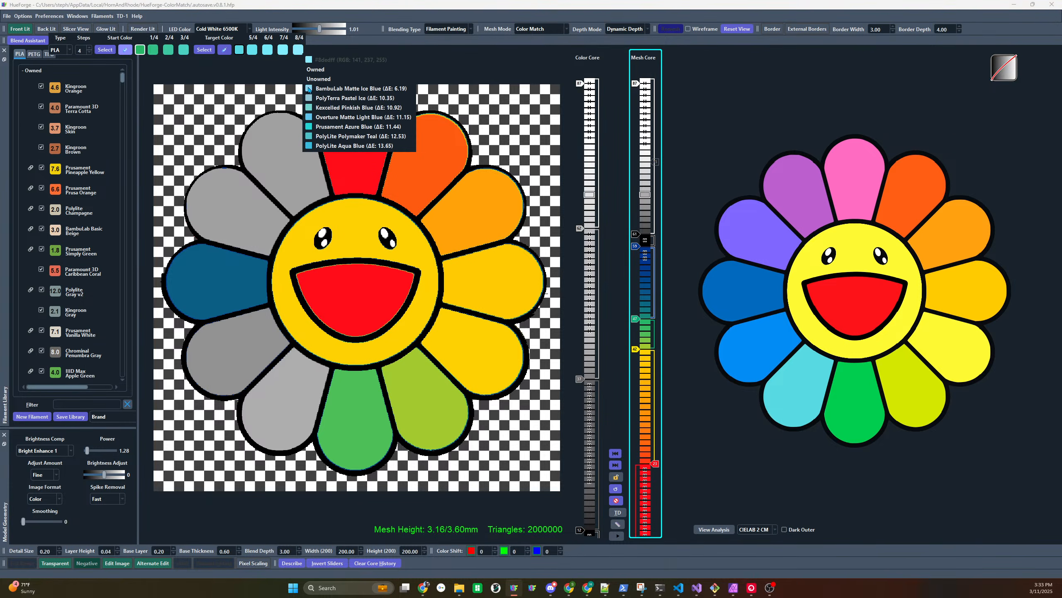
mouse_move(309, 89)
mouse_down()
mouse_move(718, 357)
mouse_move(654, 295)
mouse_move(634, 295)
mouse_up()
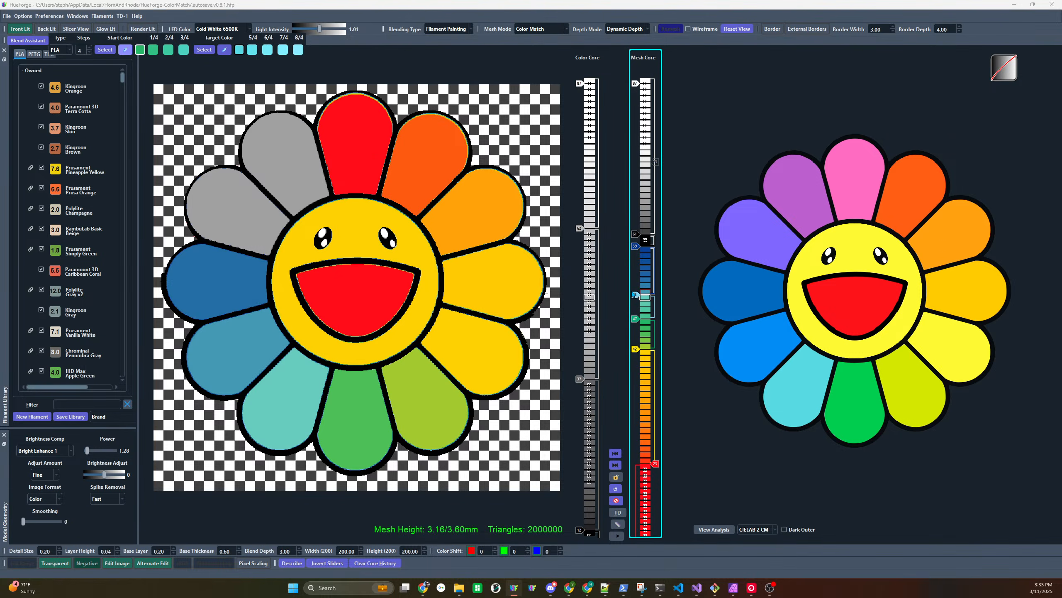
scroll(631, 296, up, 1)
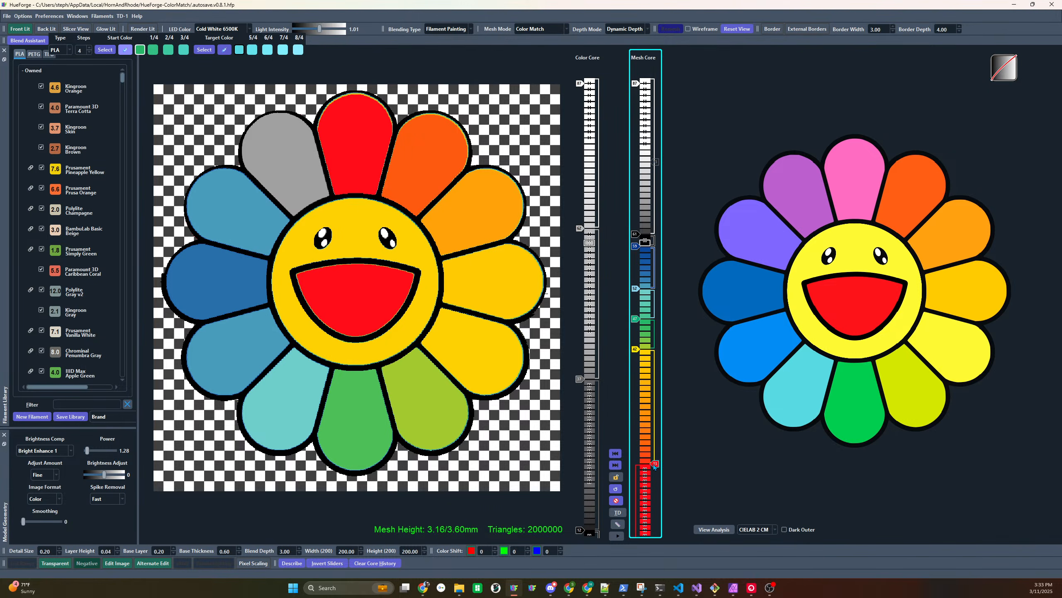
Replace the Mesh Core's top white with red, place it above blue at layer 65 and raise black above it to layer 75
click(638, 83)
mouse_move(636, 87)
mouse_down()
mouse_move(639, 192)
mouse_move(645, 181)
mouse_up()
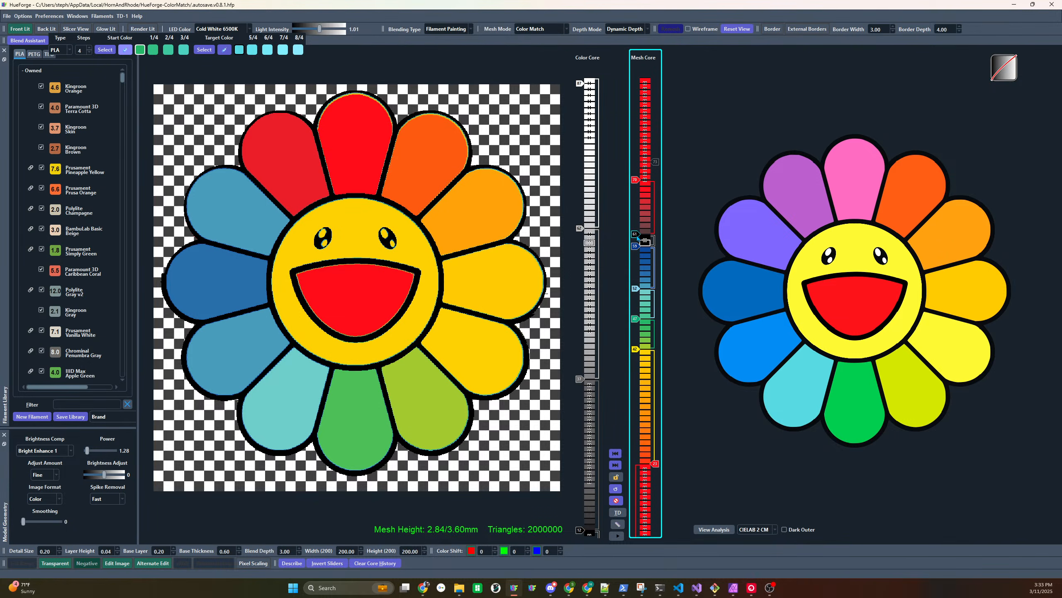
mouse_move(637, 235)
mouse_down()
mouse_move(636, 151)
mouse_move(635, 194)
mouse_up()
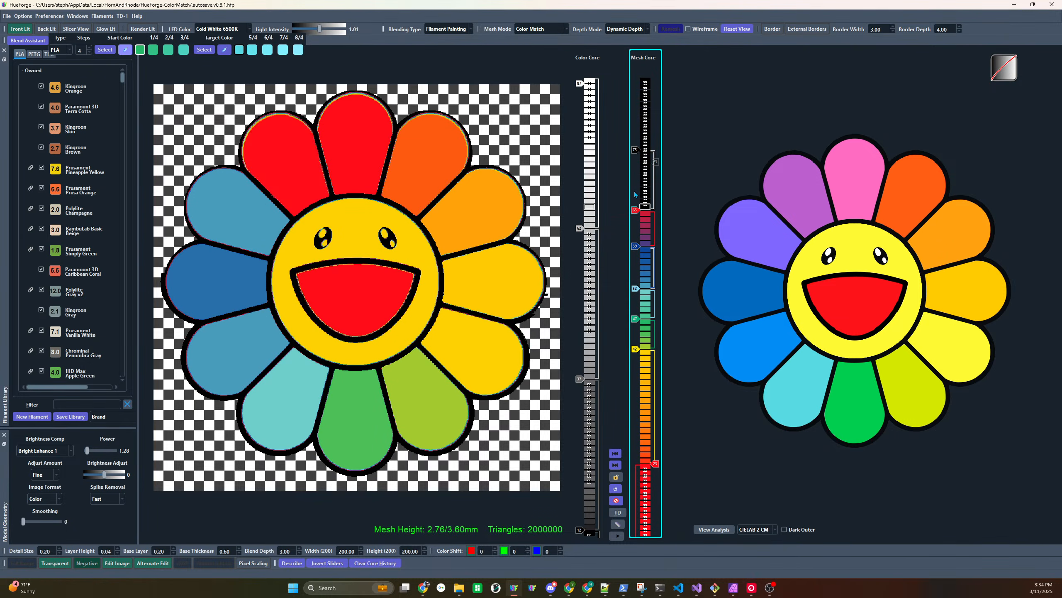
scroll(635, 193, down, 1)
scroll(635, 192, up, 2)
scroll(635, 193, down, 3)
scroll(635, 194, up, 2)
Find the library filaments closest to the purple petal's color and check the Flashforge Purple swatch
right_click(797, 189)
click(813, 195)
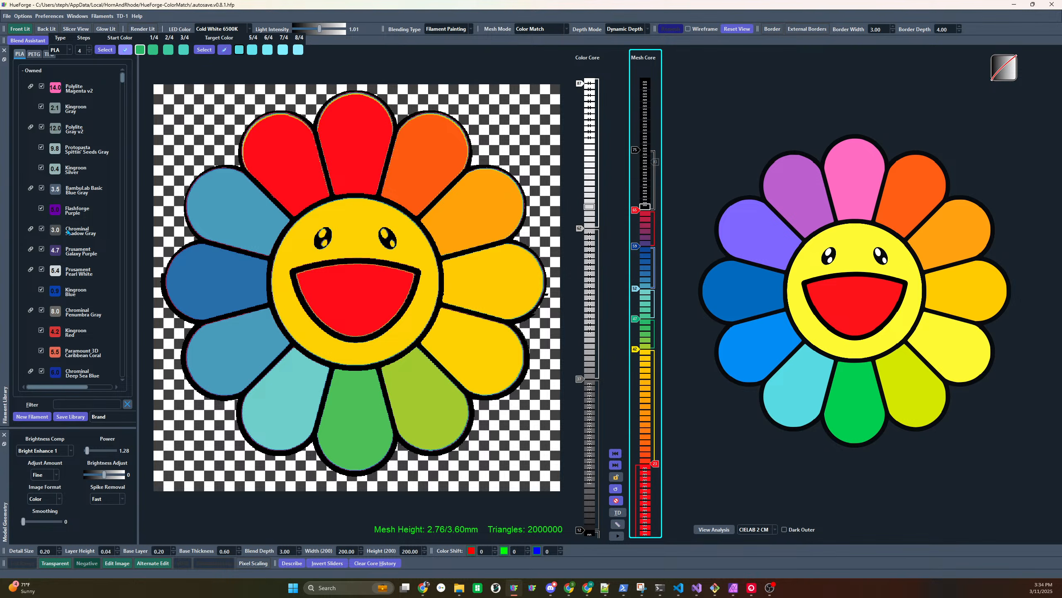
click(57, 215)
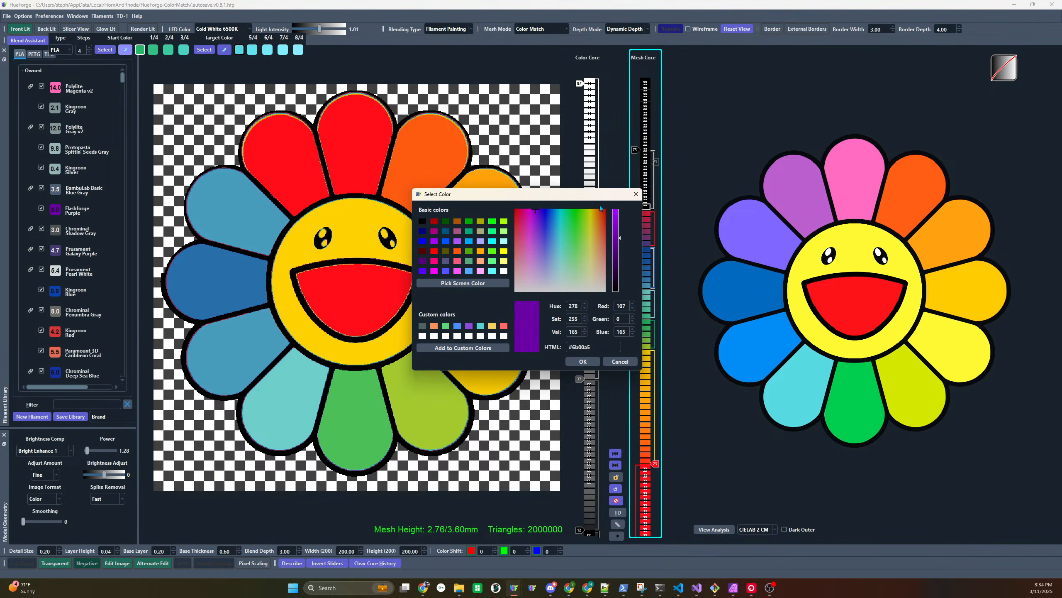
click(636, 194)
Recolor the red at layer 65 with the purple petal's color and add the pink petal's color above it at layer 68
mouse_move(815, 176)
mouse_down()
mouse_move(667, 229)
mouse_move(635, 210)
mouse_up()
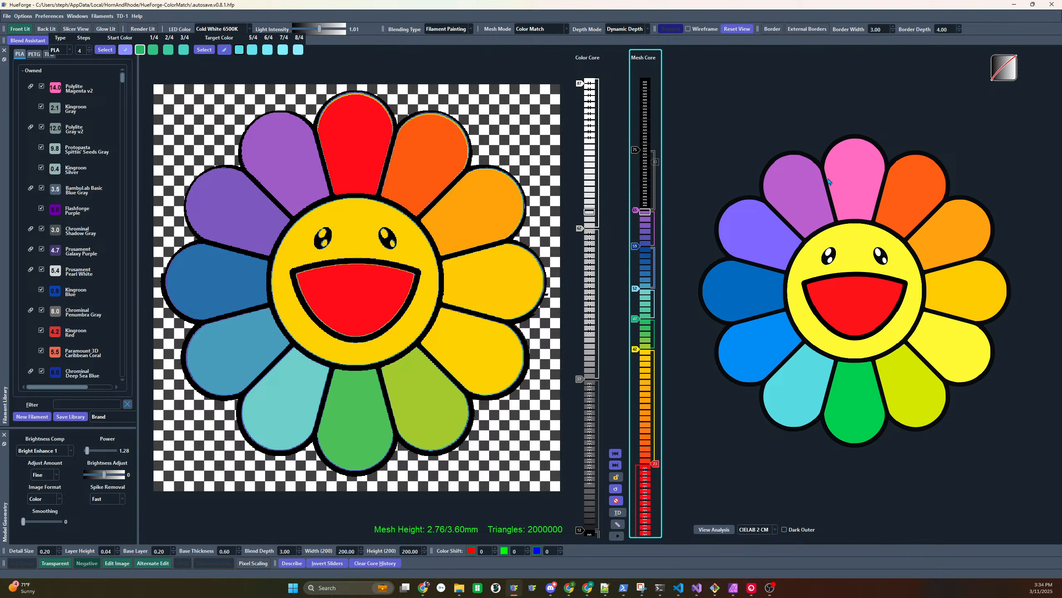
click(645, 193)
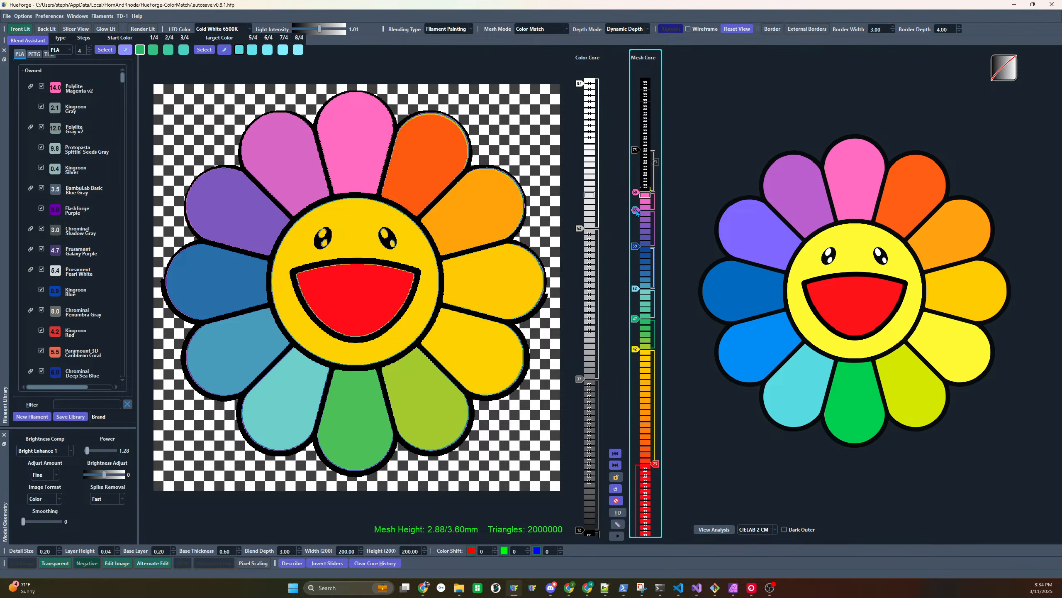
Lower the Mesh Core's black to layer 70, just above pink, and add white at layer 87
scroll(636, 211, up, 1)
scroll(636, 212, down, 1)
scroll(636, 154, down, 3)
scroll(636, 153, down, 2)
drag(643, 150, 647, 149)
scroll(635, 144, up, 5)
scroll(634, 143, up, 5)
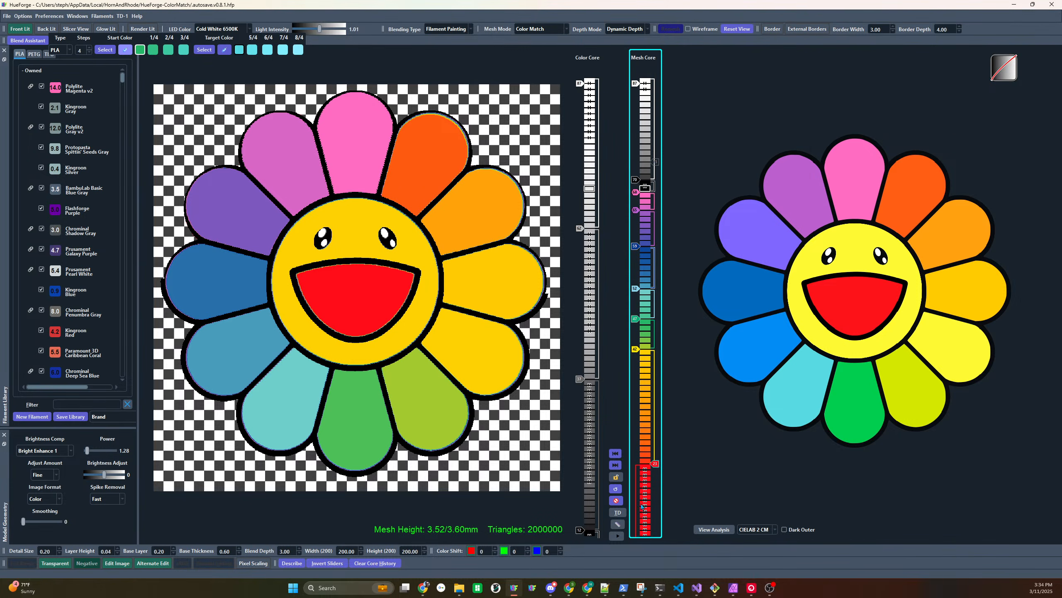
Shift the whole Mesh Core stack down until red sits at layer 12, and cut the black-to-white range from its top
drag(657, 471, 657, 533)
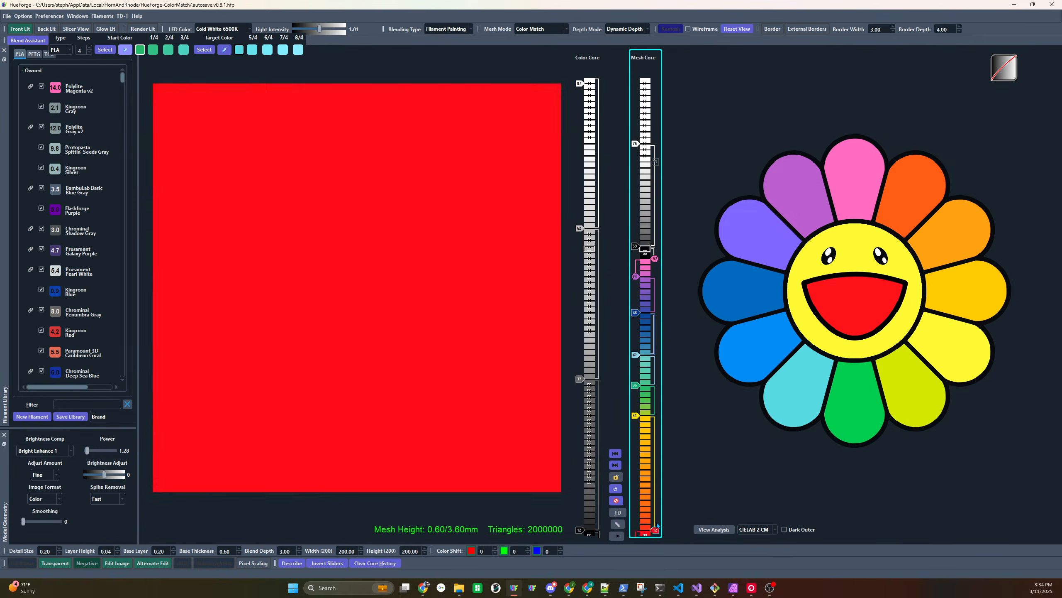
mouse_move(437, 360)
mouse_down()
mouse_move(415, 219)
mouse_move(414, 326)
mouse_move(439, 362)
mouse_up()
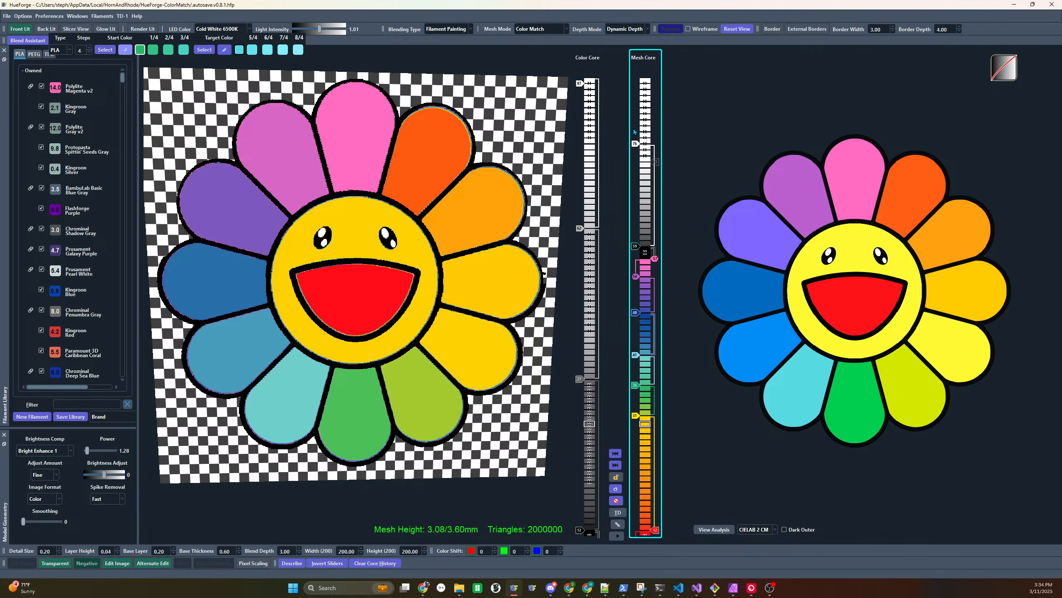
drag(635, 144, 633, 153)
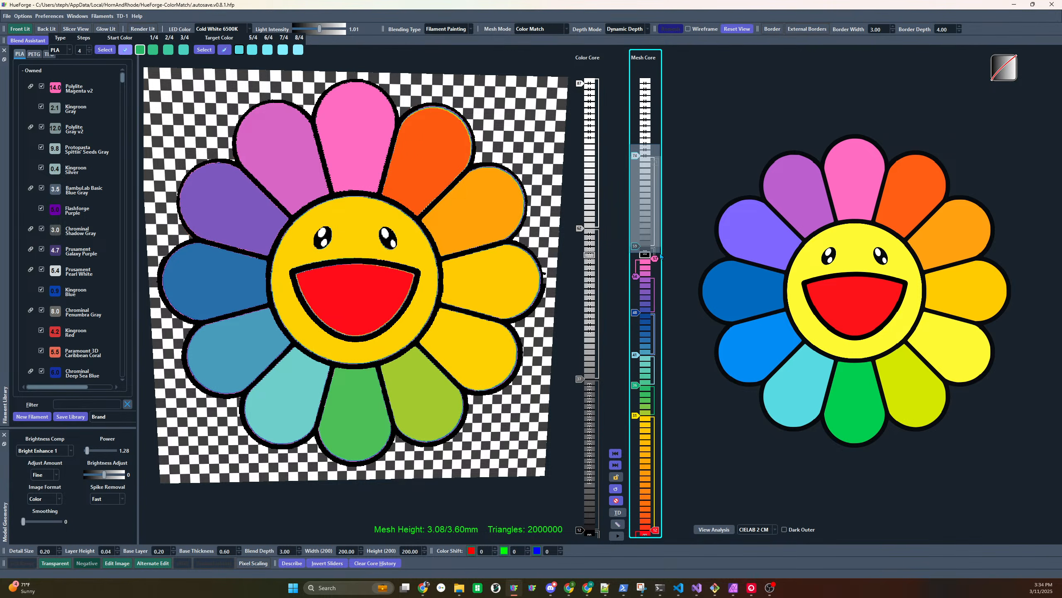
key(ctrl+z)
key(ctrl+z)
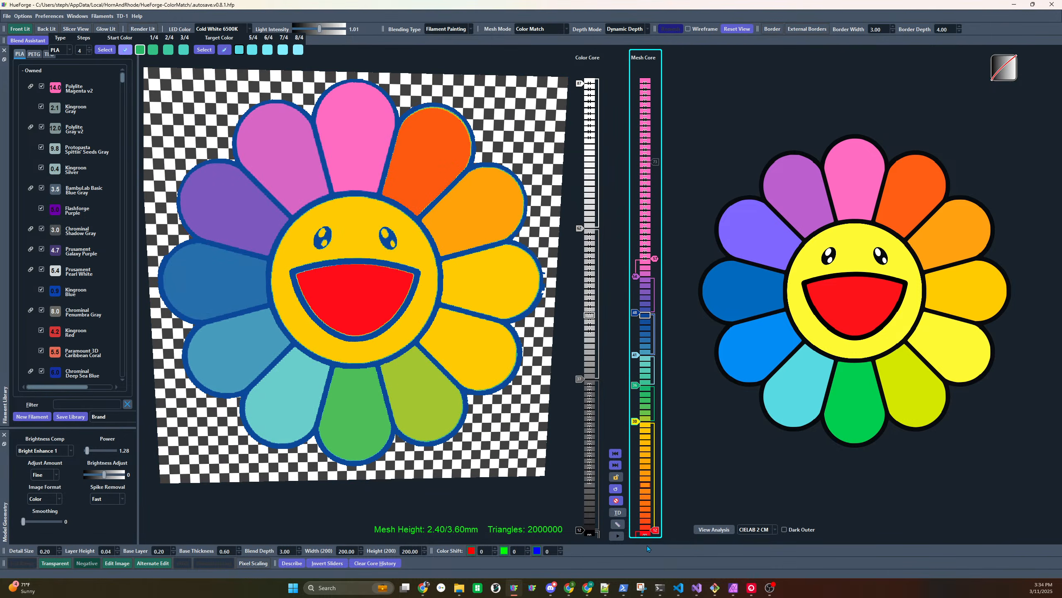
Raise red and everything above it to layer 13 and insert the cut black-to-white range at the Mesh Core's base
shift+drag(658, 530, 658, 524)
right_click(646, 533)
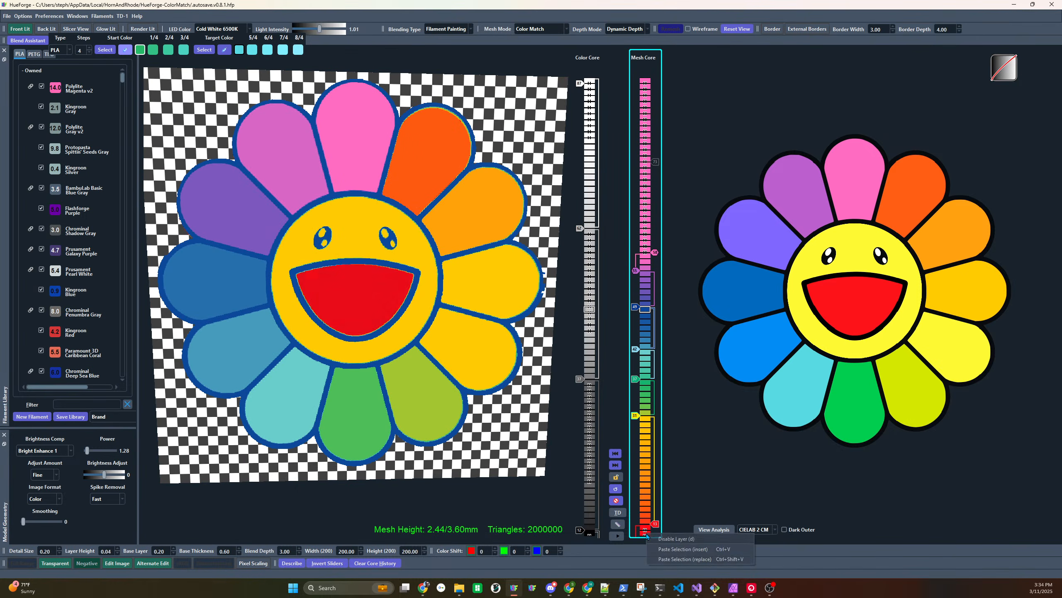
click(668, 549)
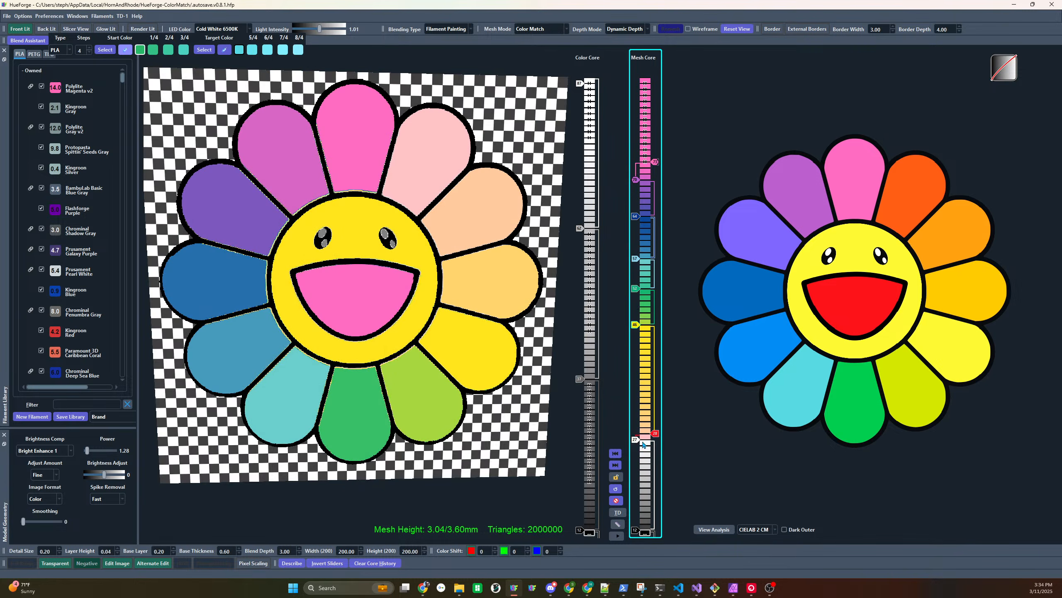
Raise red and all the sliders above it together until red reaches layer 36 in the Mesh Core
key(shift+Up)
key(shift+Up)
key(shift+Up)
key(shift+Up)
key(shift+Up)
key(shift+Up)
key(shift+Up)
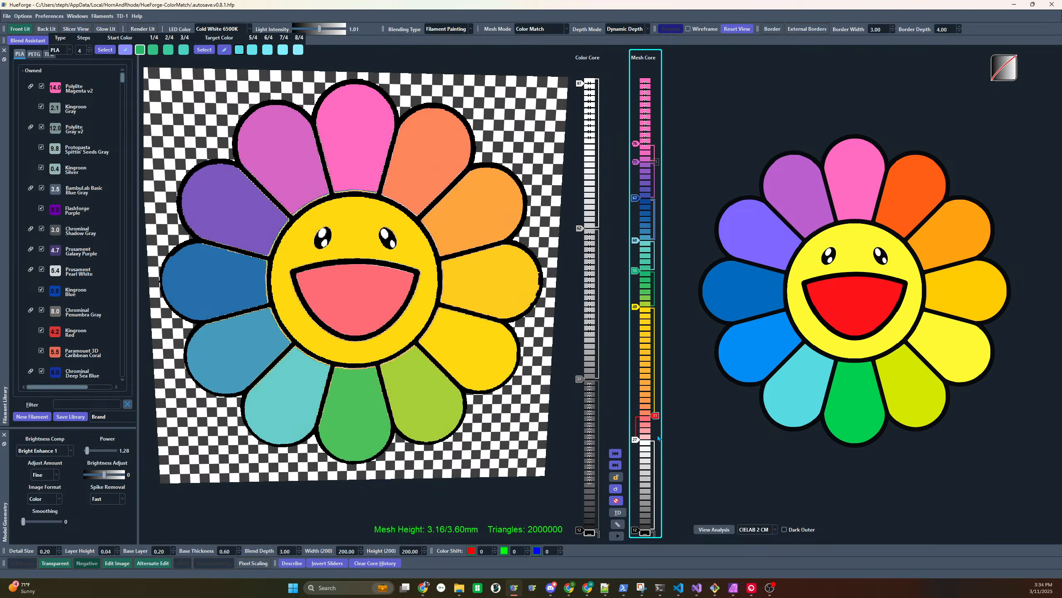
key(shift+Up)
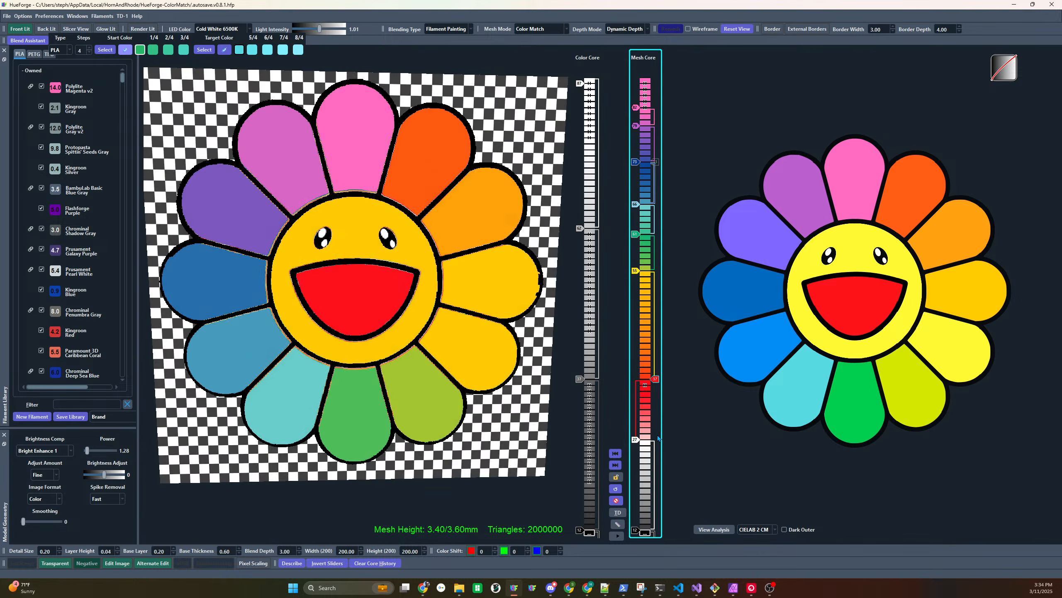
mouse_move(538, 307)
mouse_down()
mouse_move(527, 301)
mouse_move(520, 153)
mouse_move(535, 295)
mouse_up()
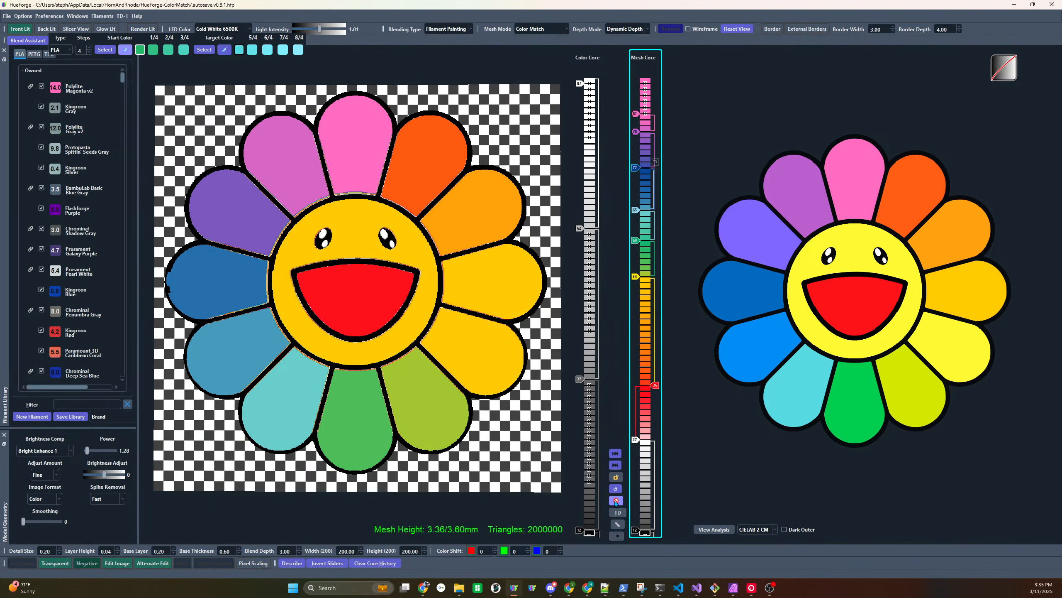
Copy the Mesh Core stack to the Color Core and replace the Color Core's purple with the closely matching Kexcelled Purple
click(615, 453)
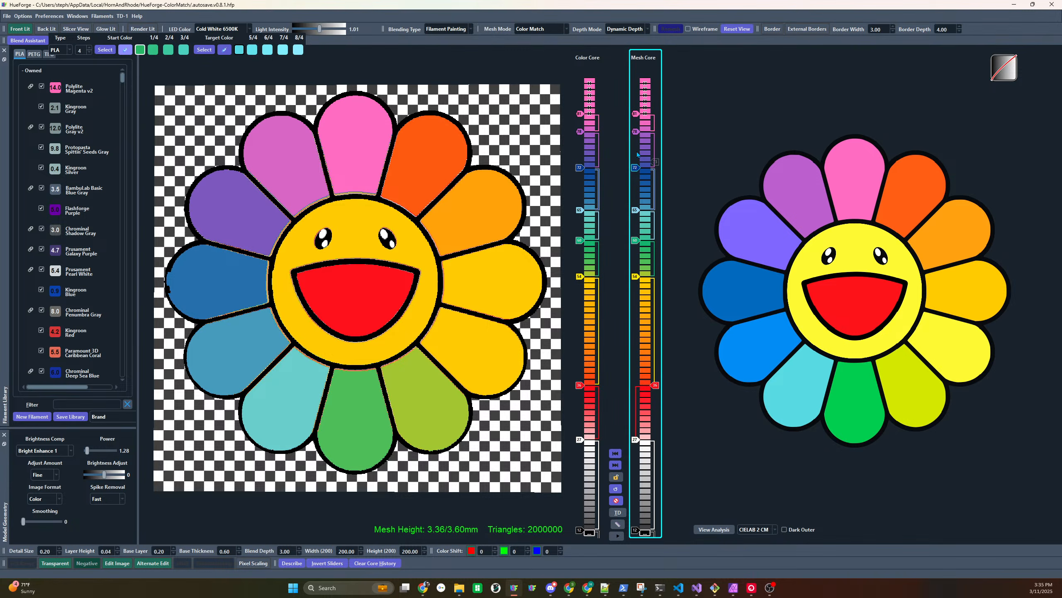
right_click(636, 133)
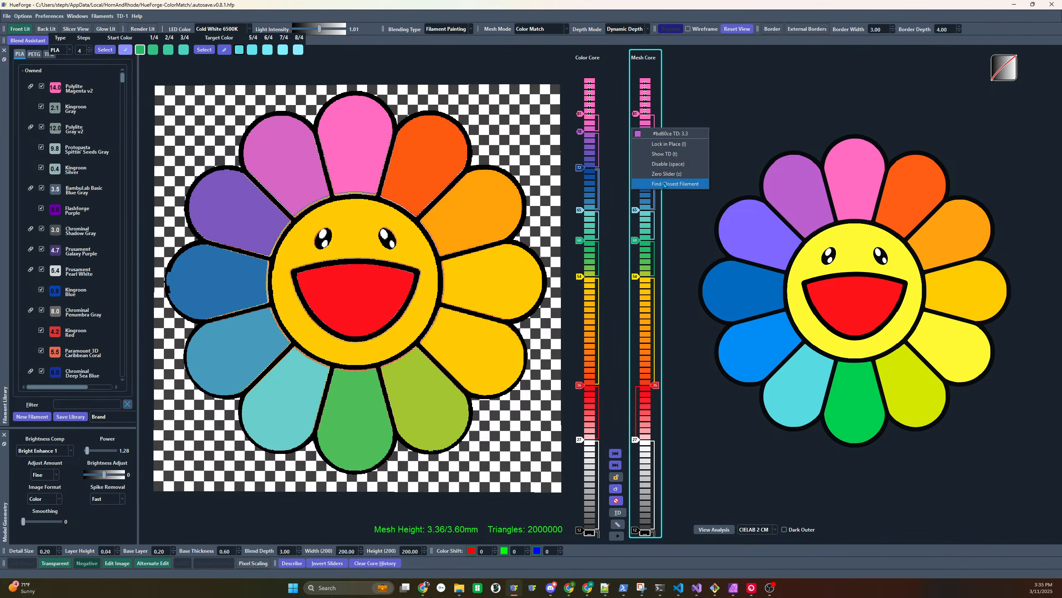
click(660, 186)
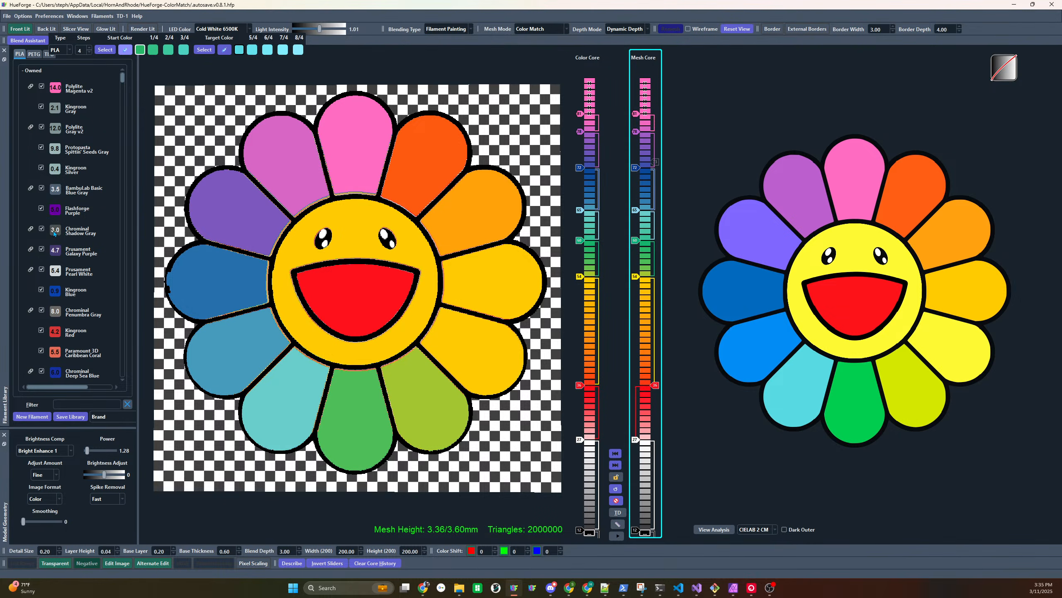
scroll(54, 234, down, 10)
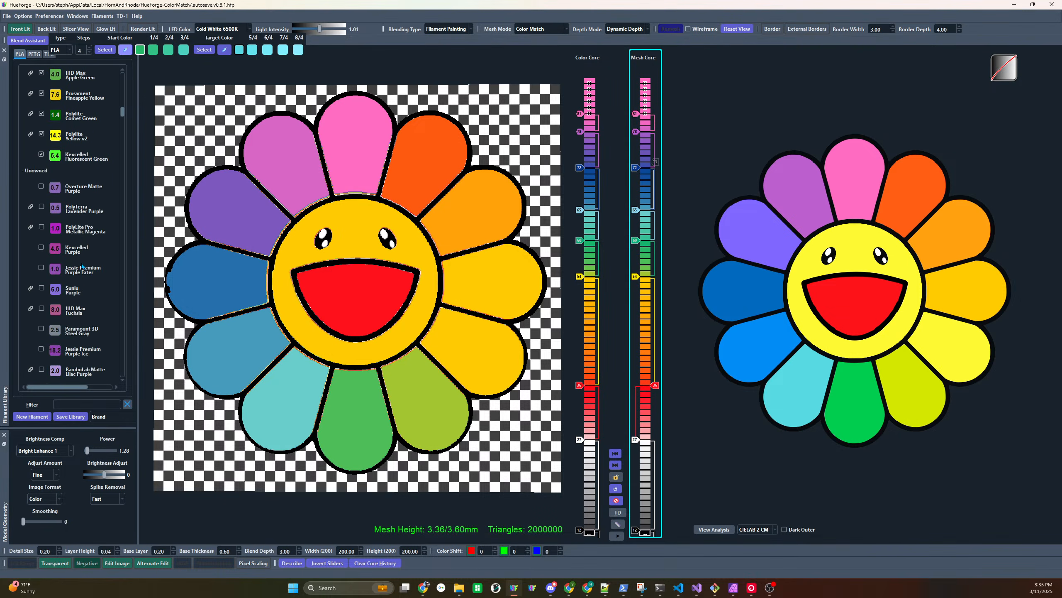
scroll(76, 254, down, 1)
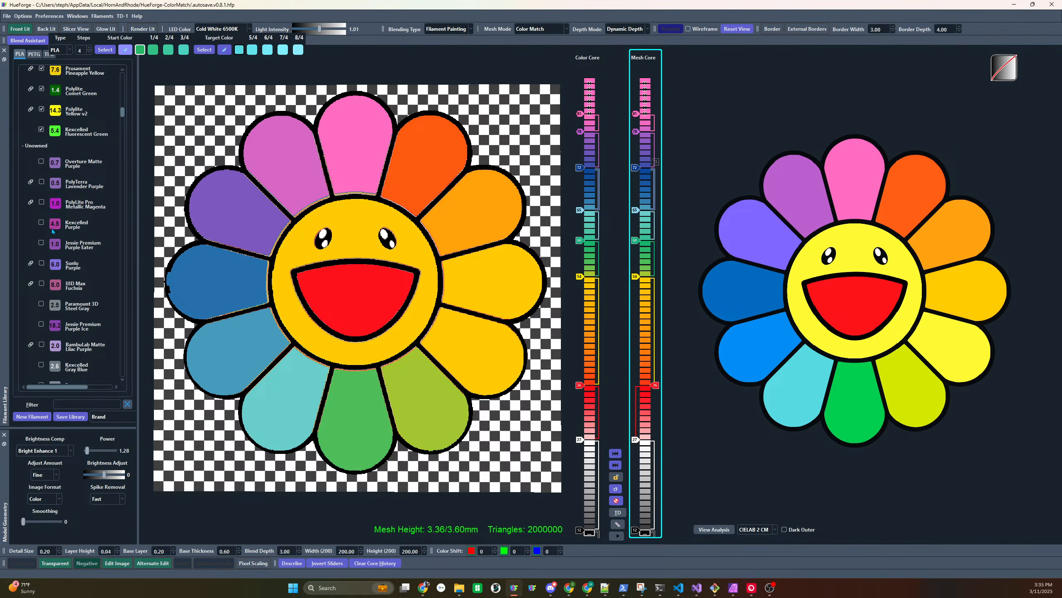
mouse_move(53, 226)
mouse_down()
mouse_move(542, 152)
mouse_move(580, 132)
mouse_up()
click(591, 142)
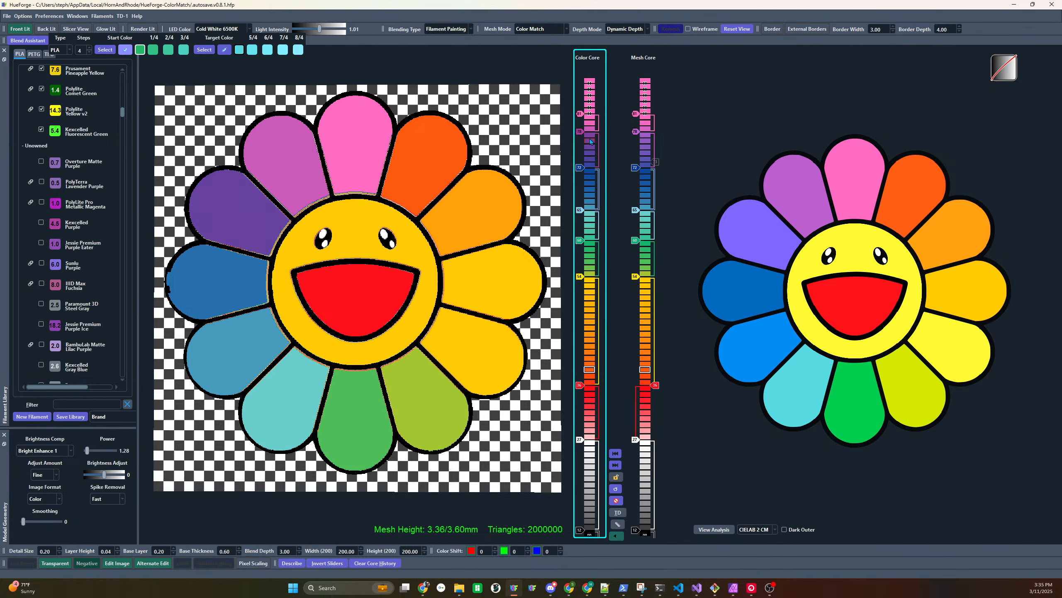
Find the closest filaments to the Color Core's top pink and try PolyLite Pro Pink and Overture Matte Pink in its place
right_click(581, 113)
click(598, 159)
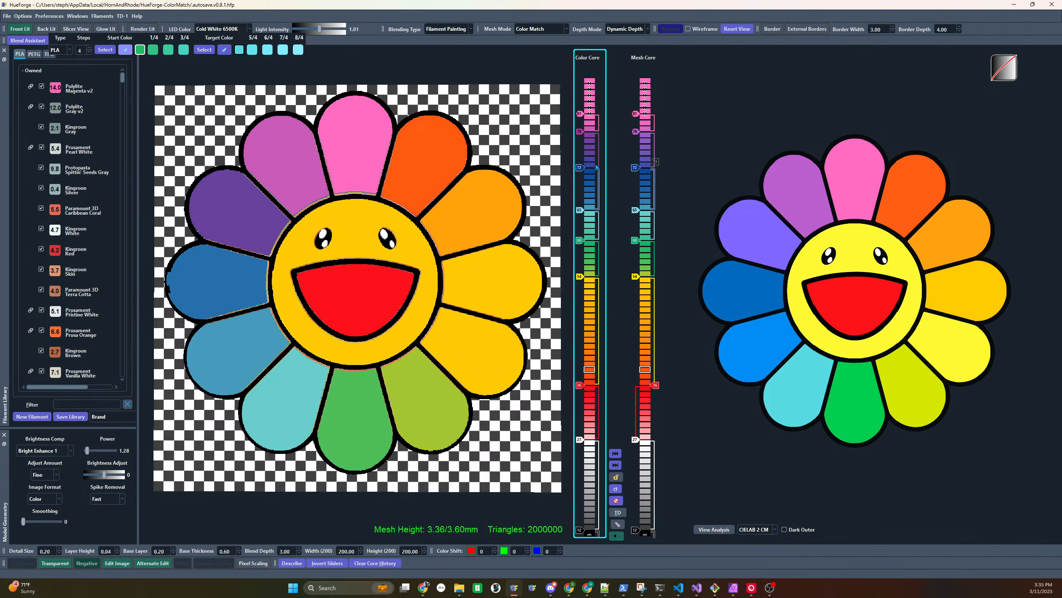
scroll(79, 241, down, 10)
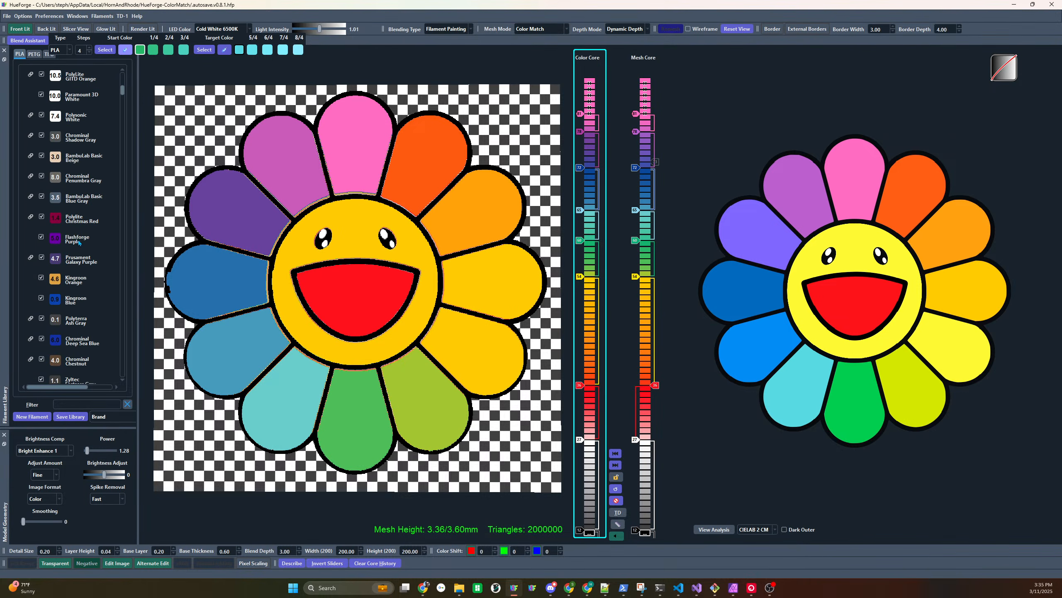
scroll(77, 236, down, 10)
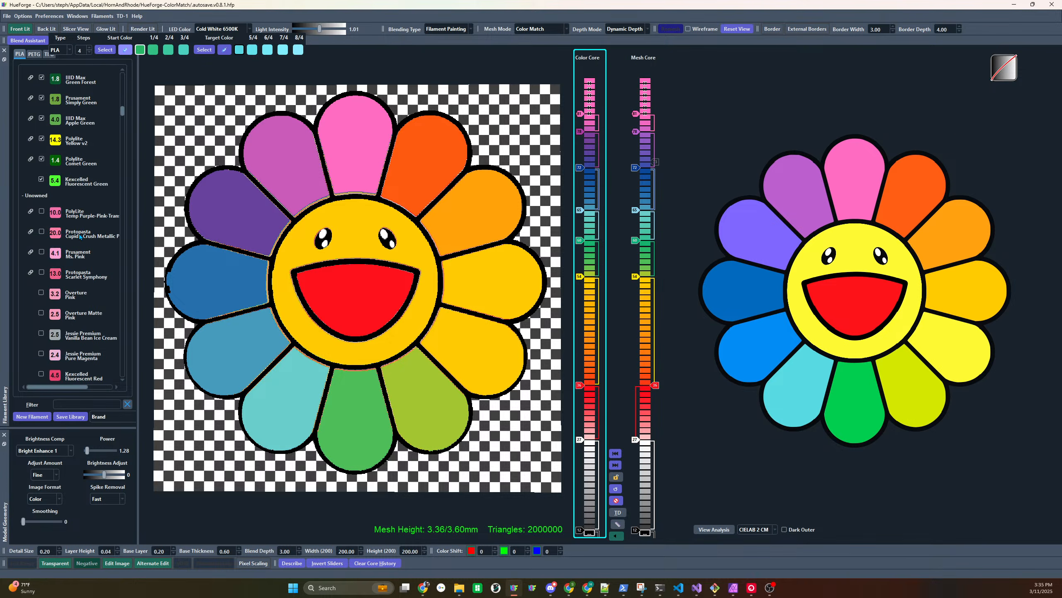
scroll(78, 229, down, 5)
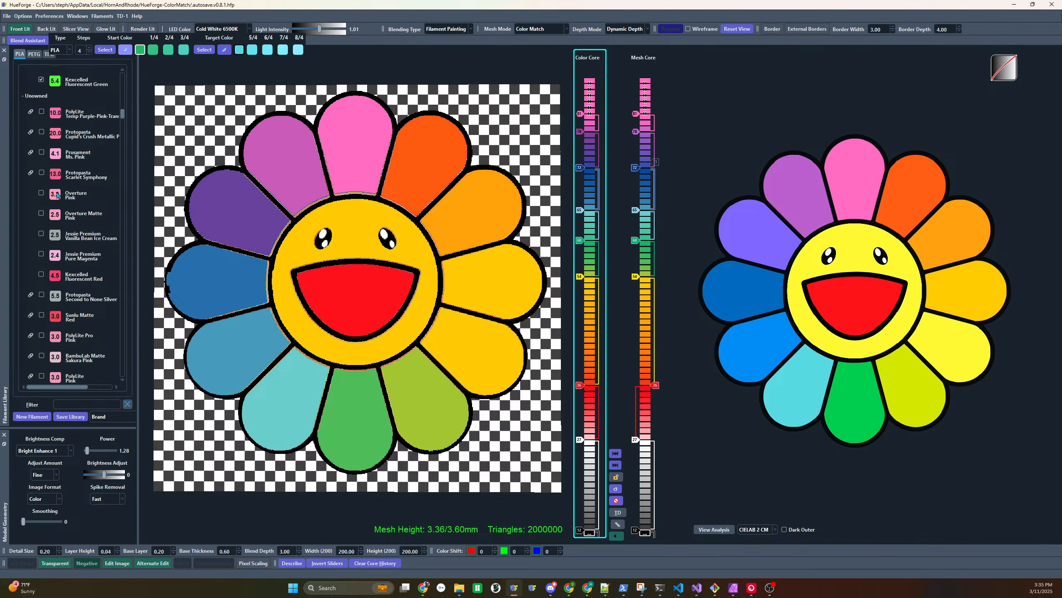
drag(53, 336, 579, 112)
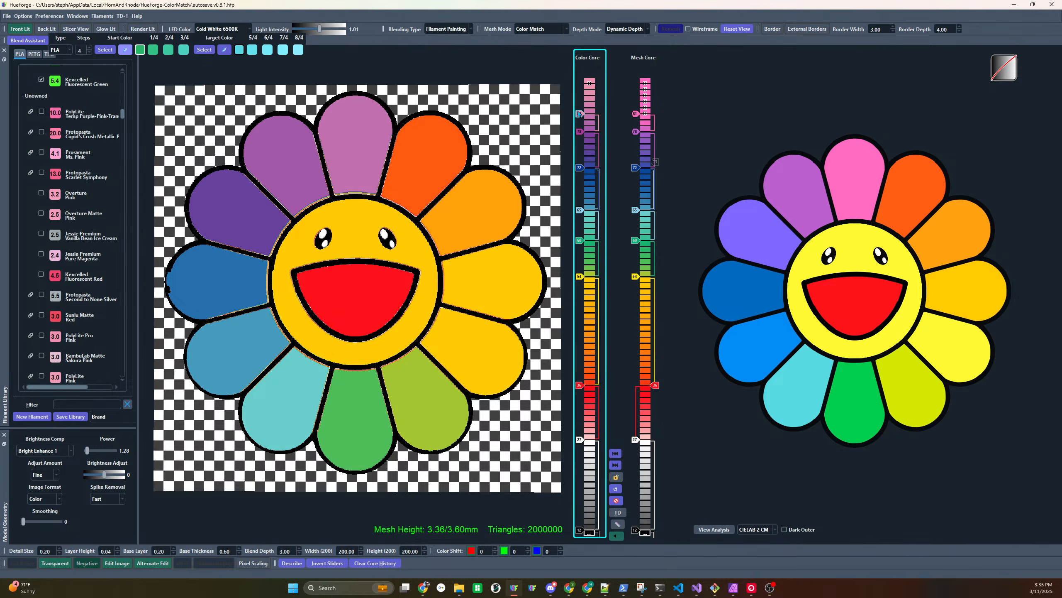
drag(53, 217, 580, 113)
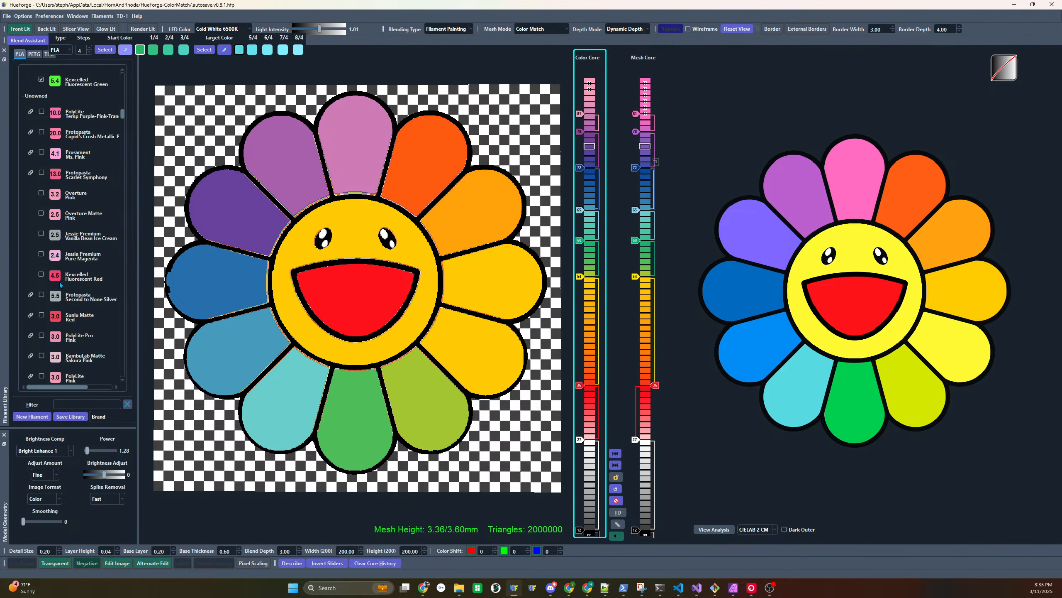
Try a copy of the Color Core's white filament in its top slider
scroll(83, 256, down, 2)
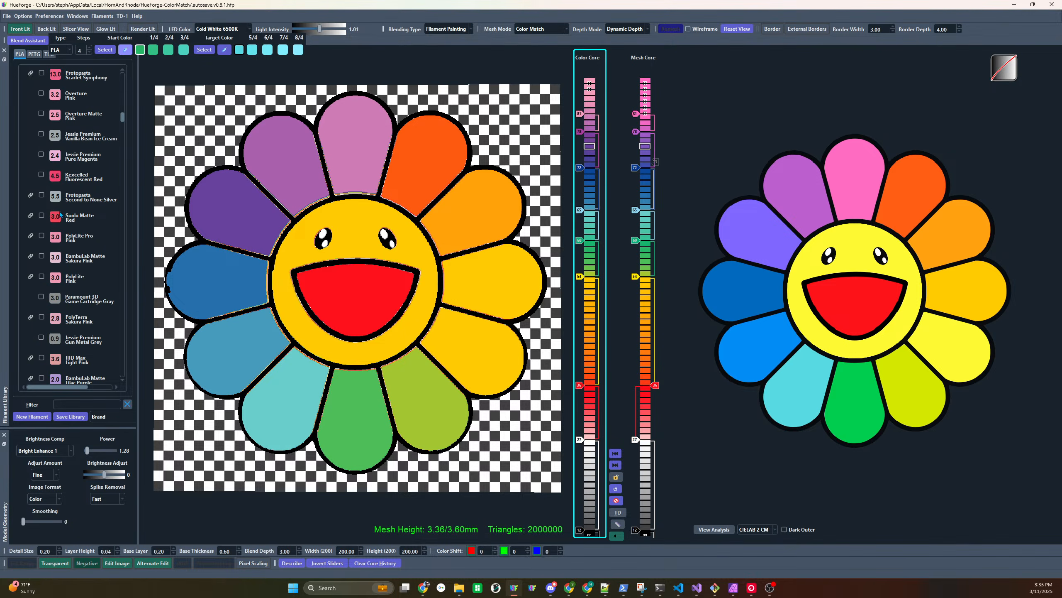
scroll(59, 215, up, 5)
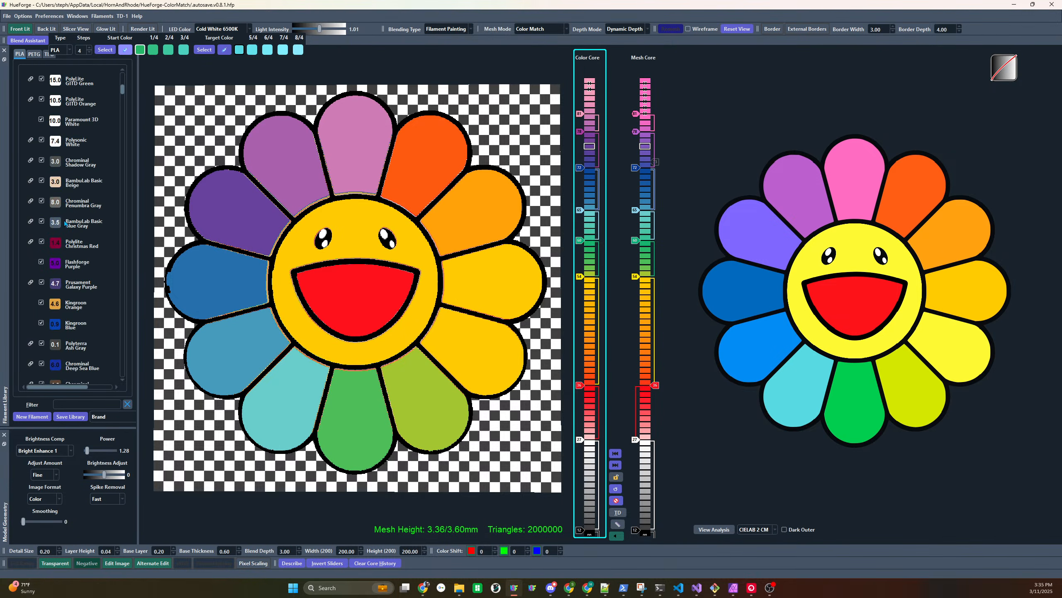
scroll(66, 228, down, 5)
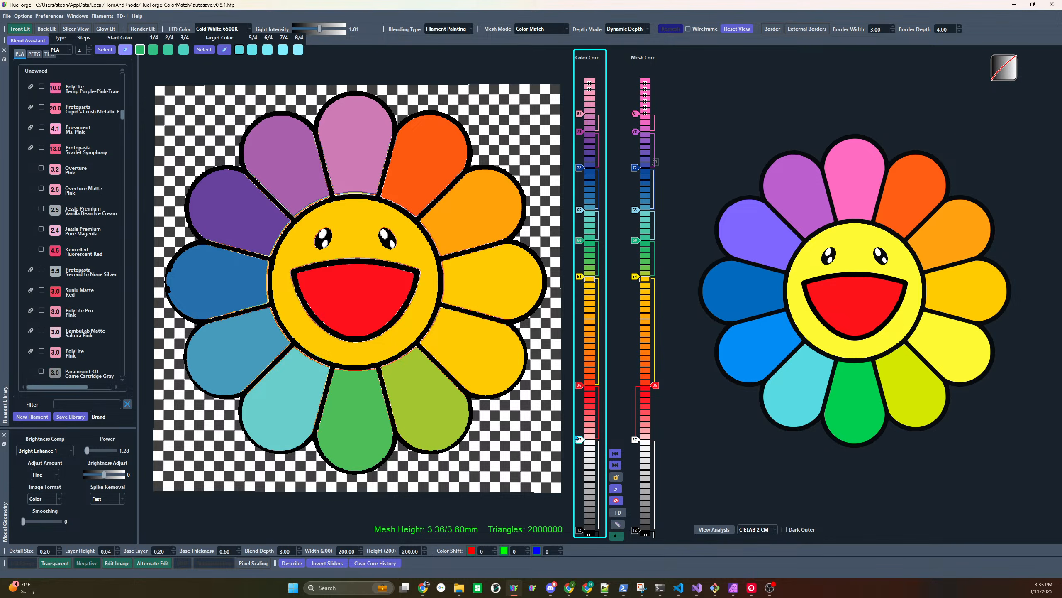
drag(579, 440, 580, 115)
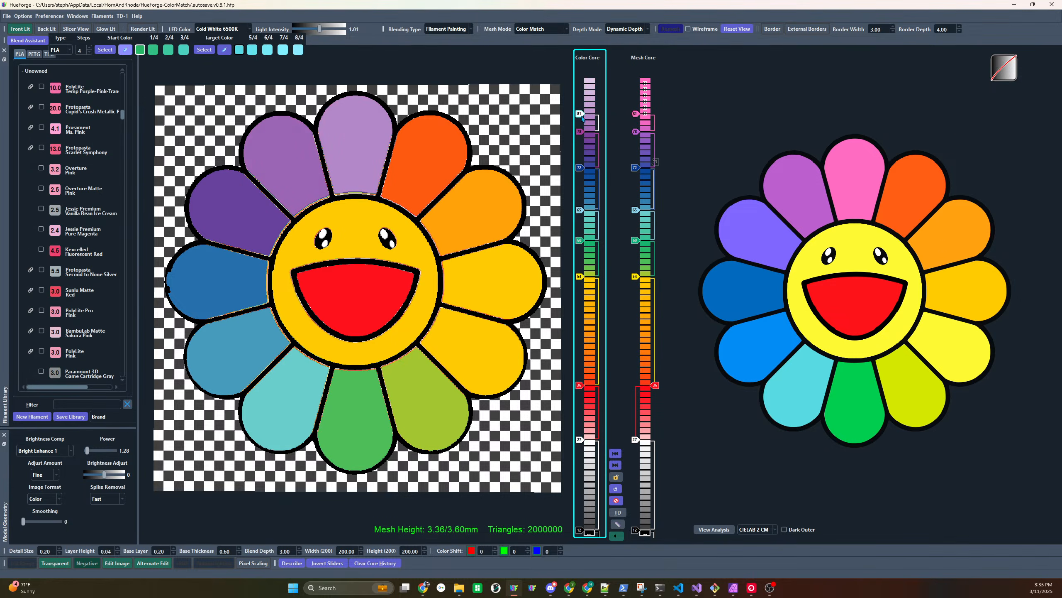
Put Jessie Premium Neon Pink at the Color Core's top, lower its purple to layer 77, and raise both cores' top sliders to layer 84
scroll(71, 275, down, 5)
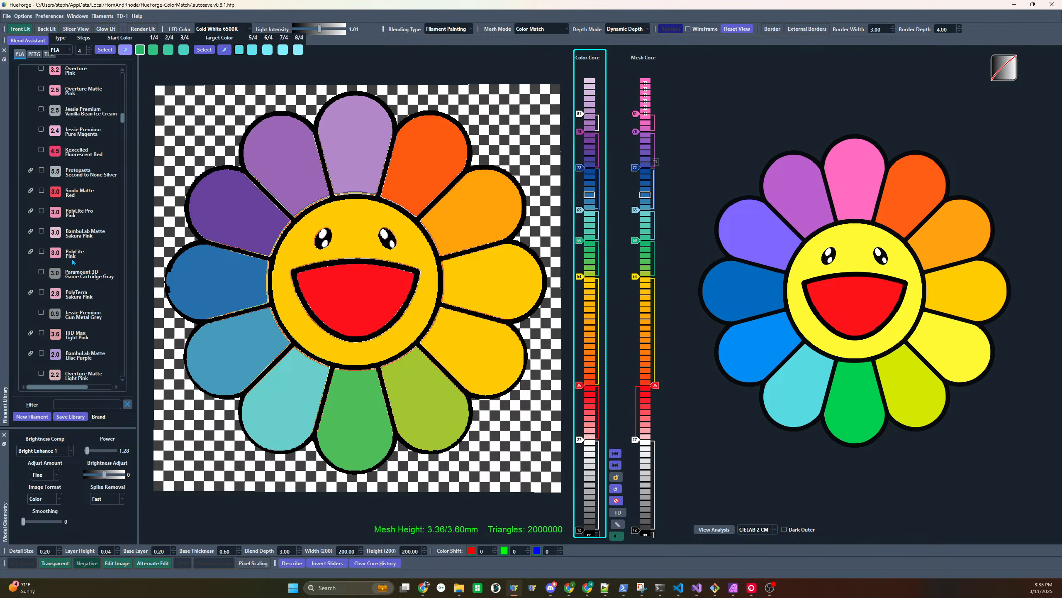
scroll(71, 273, down, 2)
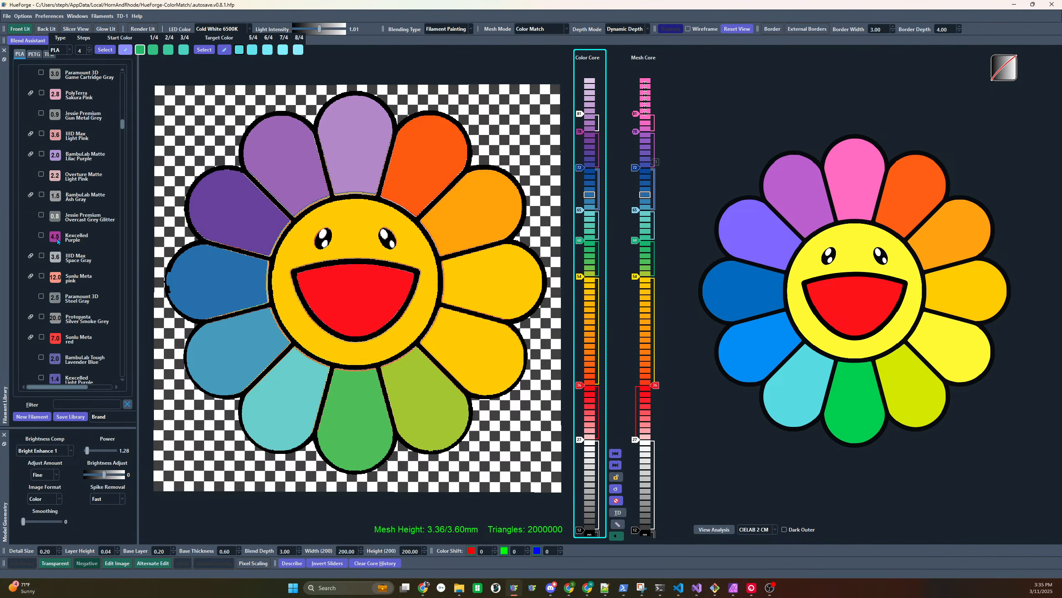
scroll(58, 243, down, 2)
scroll(54, 263, down, 4)
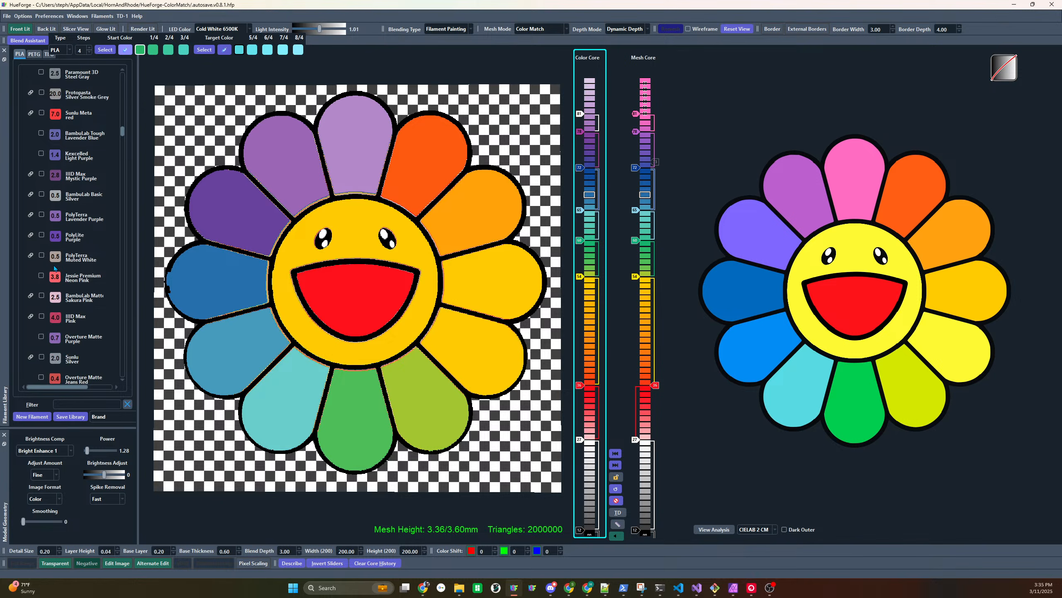
mouse_move(57, 256)
mouse_down()
mouse_move(501, 149)
mouse_move(581, 115)
mouse_move(584, 139)
mouse_up()
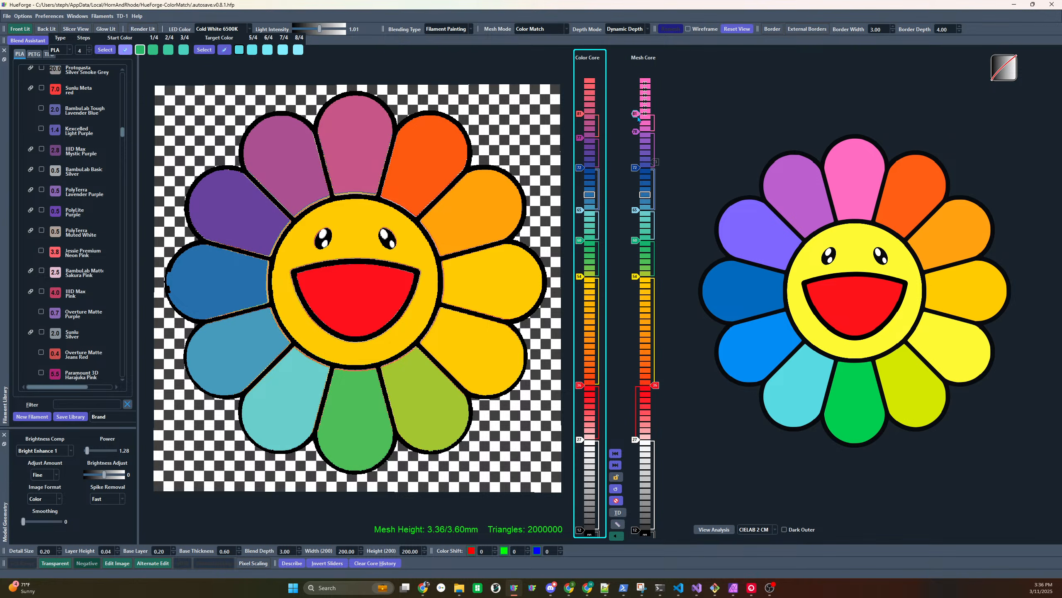
drag(582, 114, 581, 95)
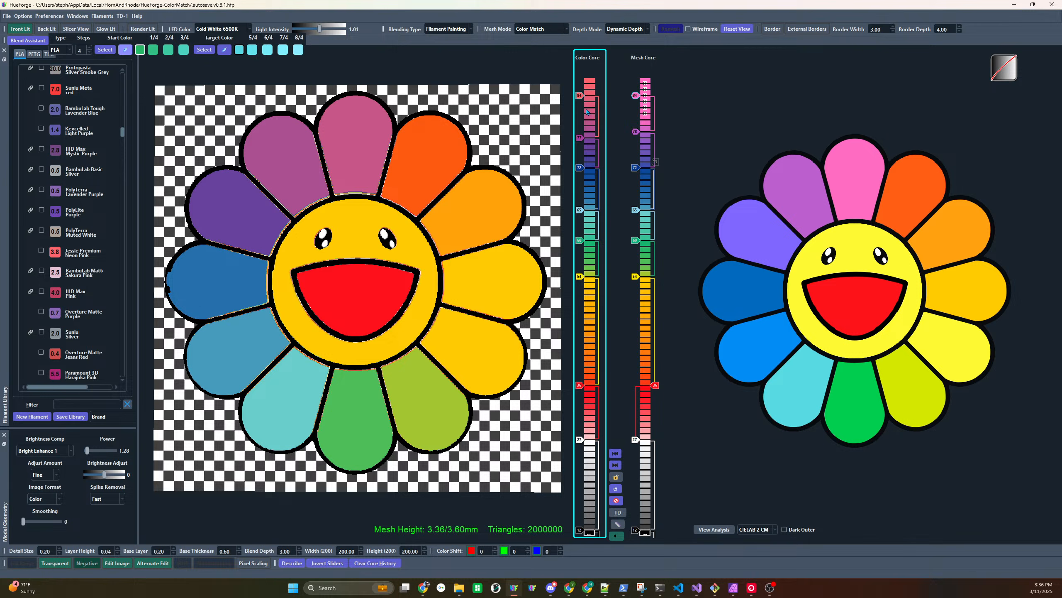
Find the closest filaments to the Mesh Core's pink and try Polylite Magenta v2 and Kexcelled Fluorescent Red at the Color Core's top
right_click(636, 95)
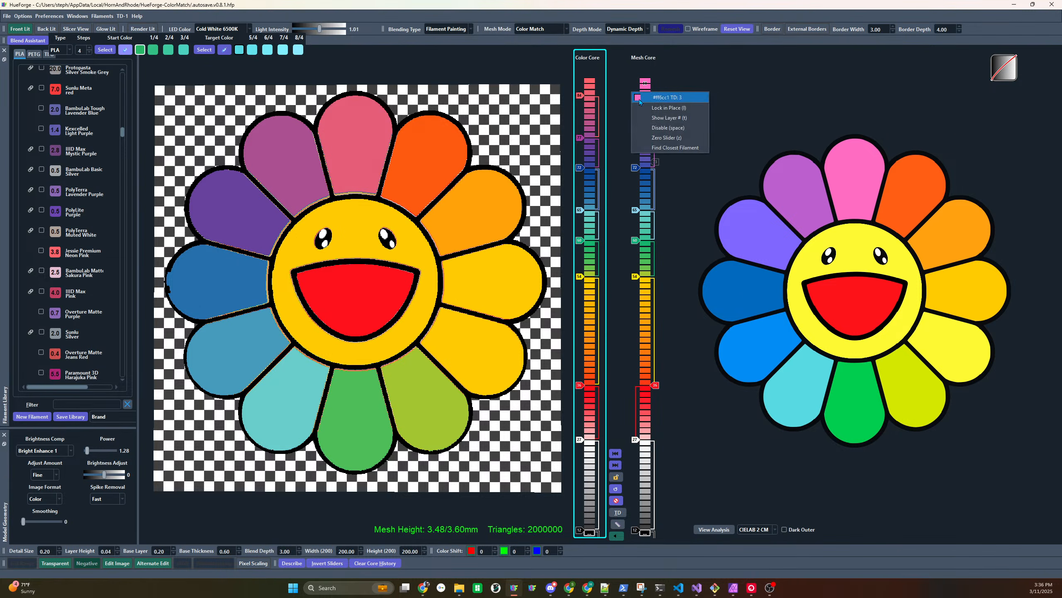
click(661, 148)
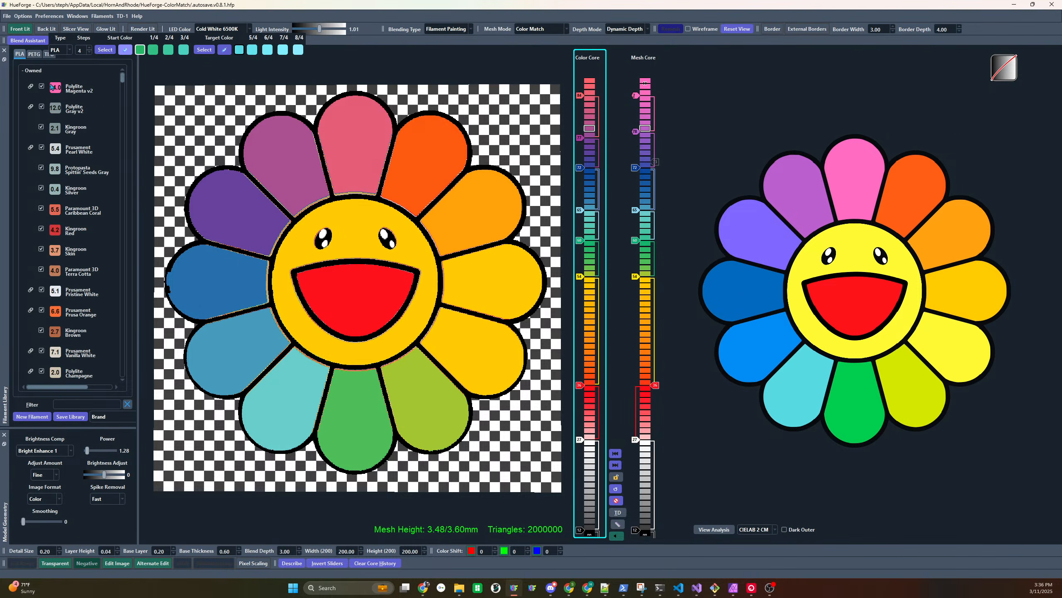
drag(52, 87, 581, 97)
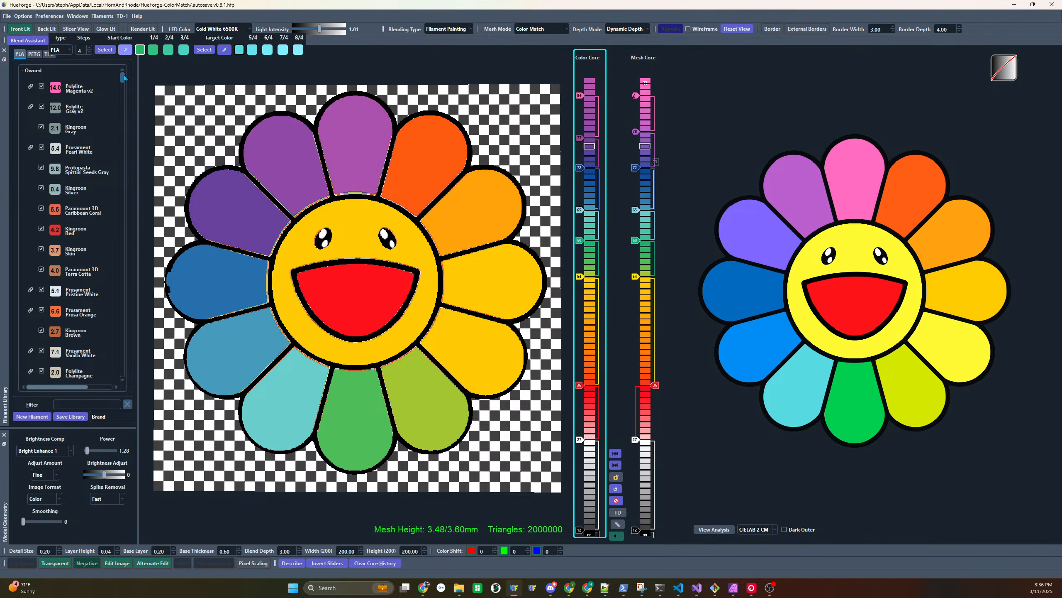
drag(123, 77, 130, 108)
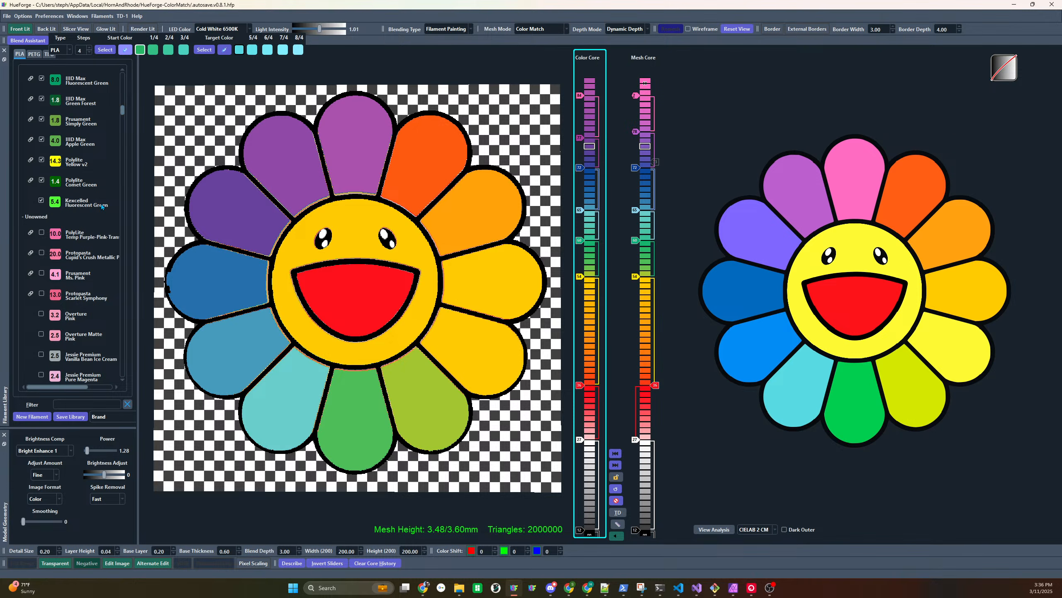
scroll(64, 267, down, 3)
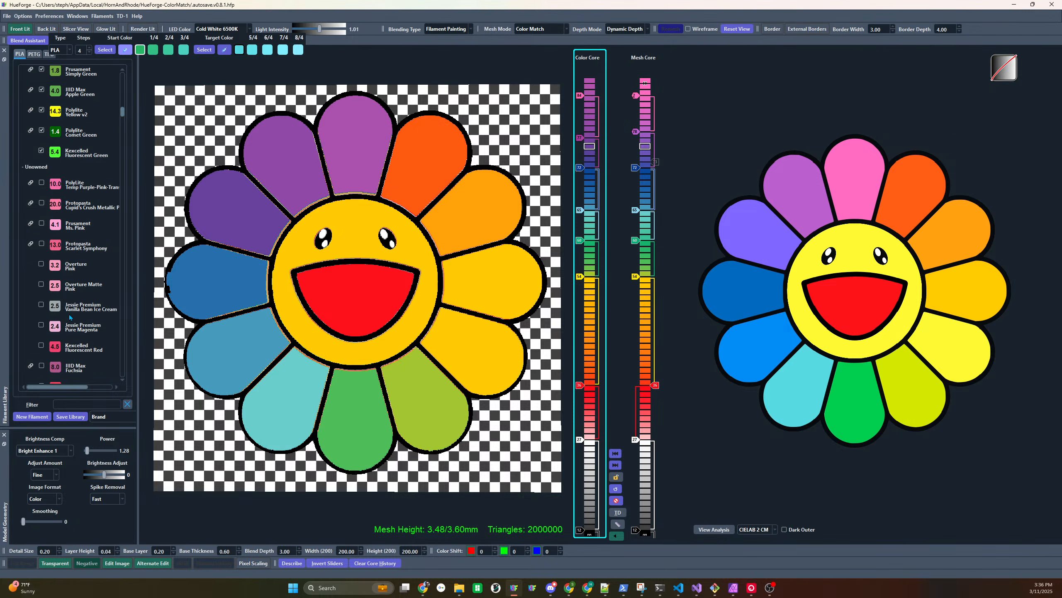
drag(68, 324, 580, 95)
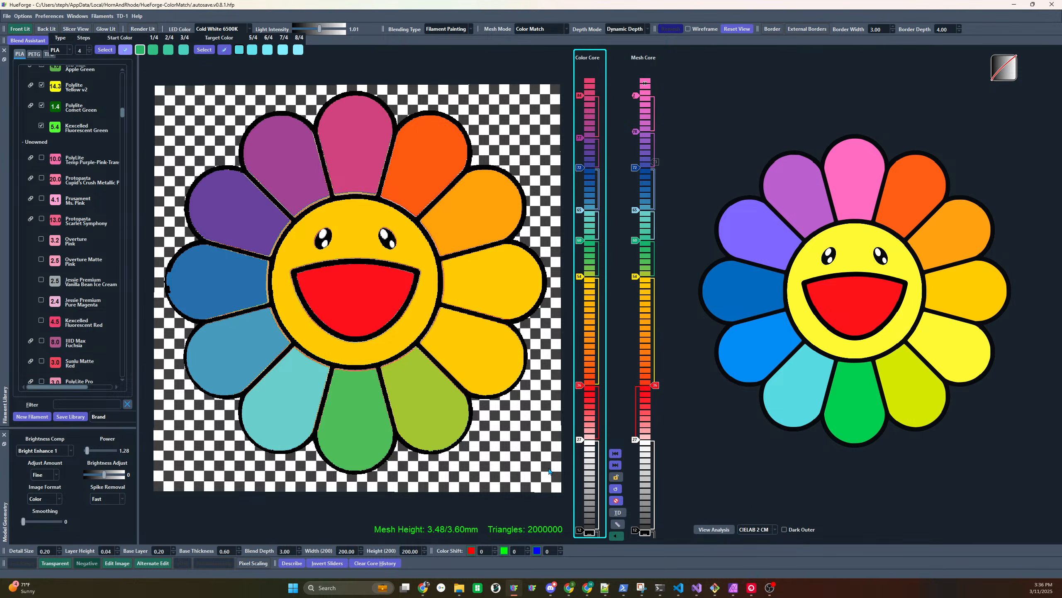
View the print description to check the filaments used and the swap instructions, and close it
mouse_move(477, 456)
mouse_down()
mouse_move(478, 377)
mouse_move(477, 454)
mouse_up()
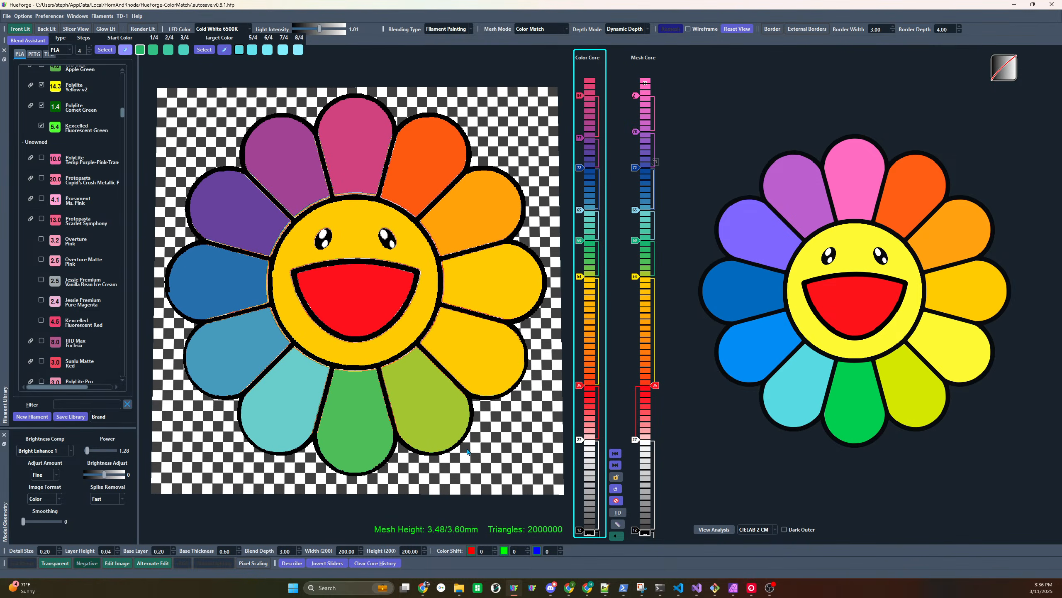
click(292, 562)
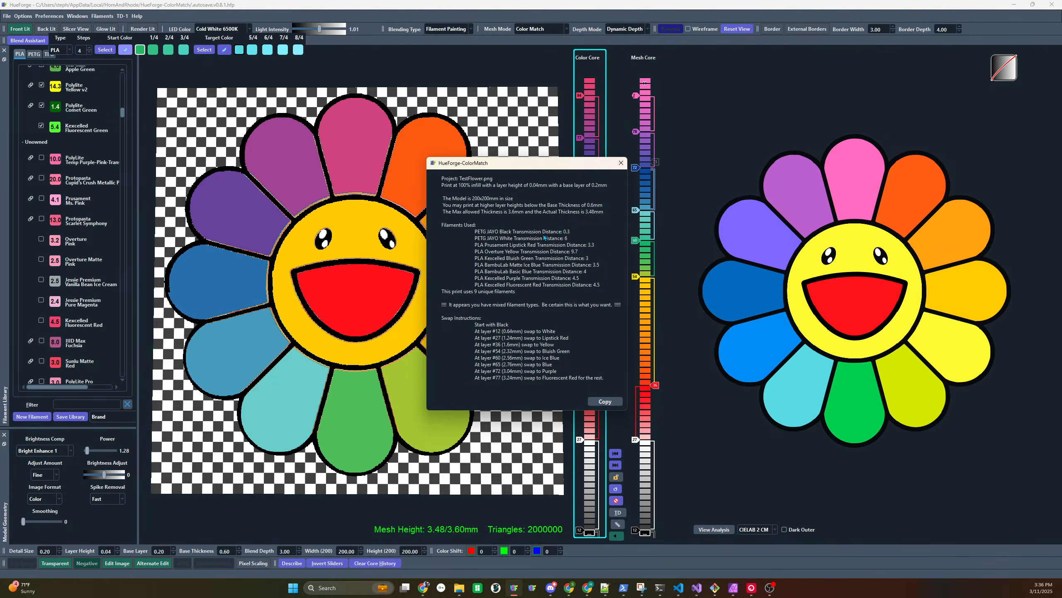
click(620, 164)
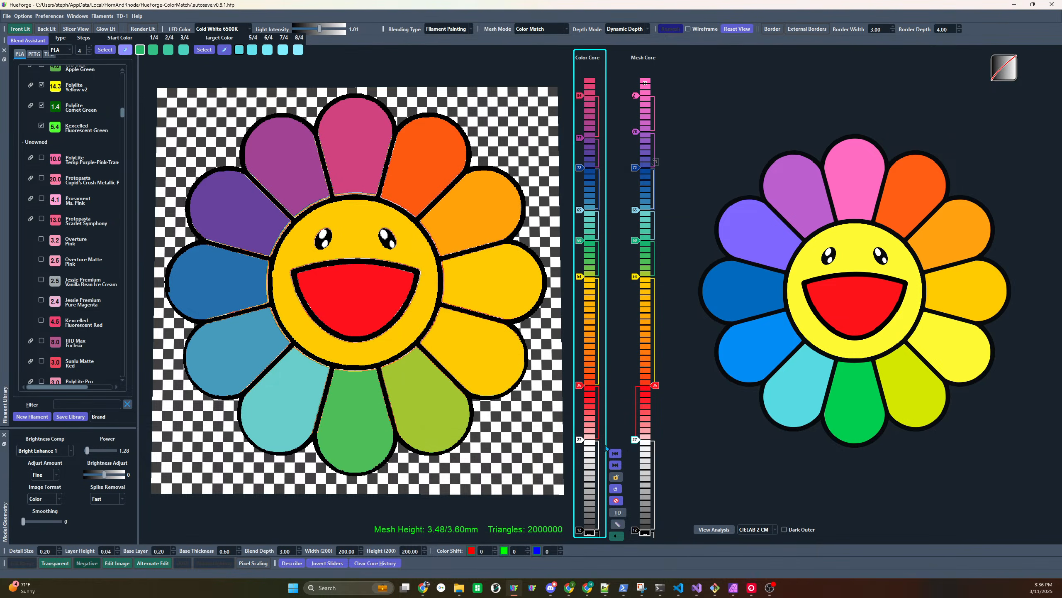
Replace the Color Core's top filament with a copy of Lipstick Red at layer 82 and add a copy of white above it at layer 84
click(583, 99)
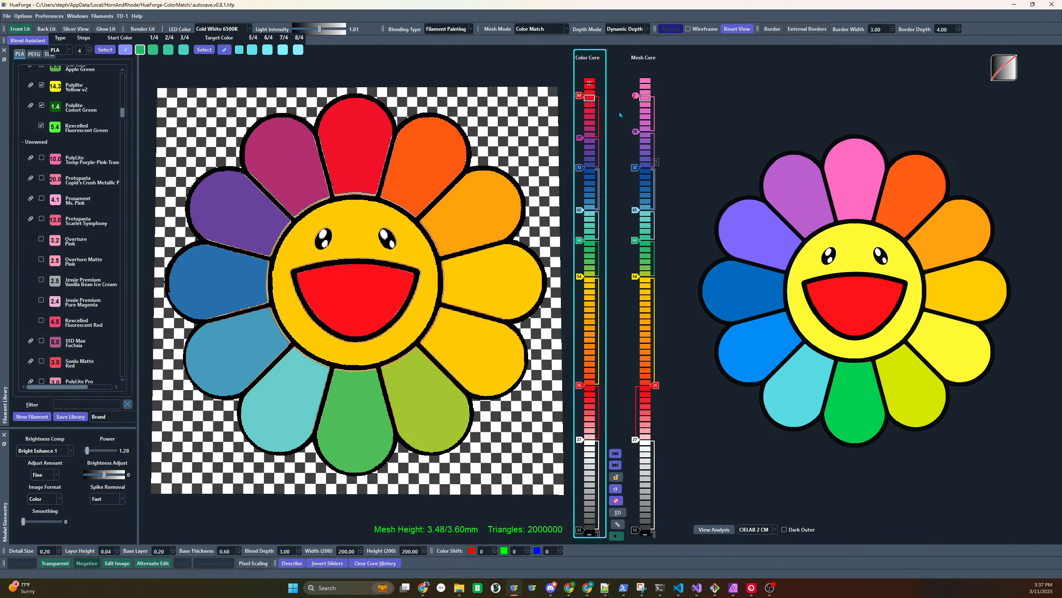
scroll(579, 101, down, 4)
mouse_move(579, 439)
mouse_down()
mouse_move(622, 328)
mouse_move(590, 98)
mouse_up()
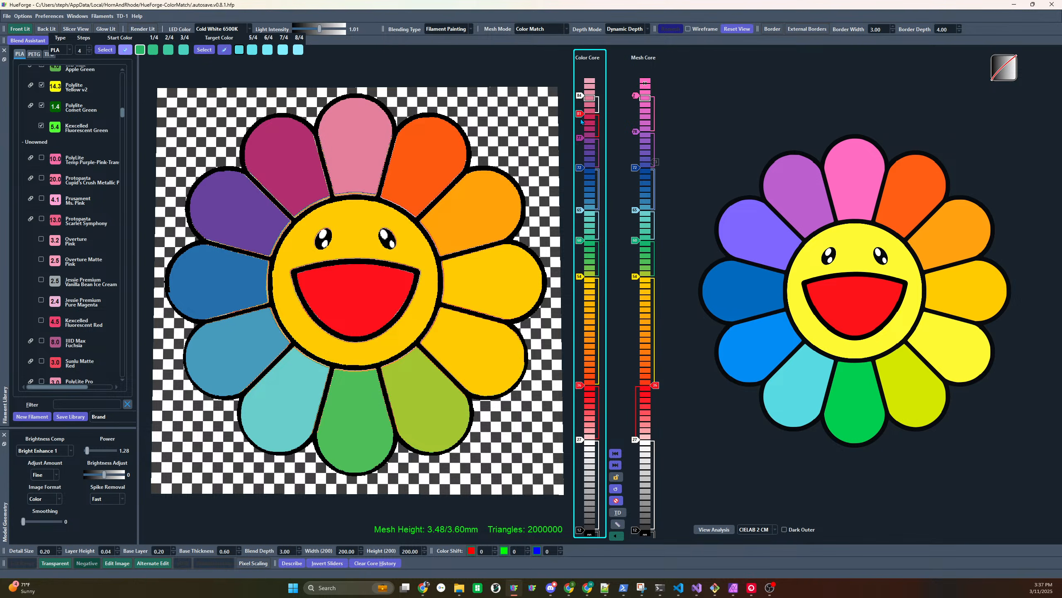
scroll(580, 122, up, 2)
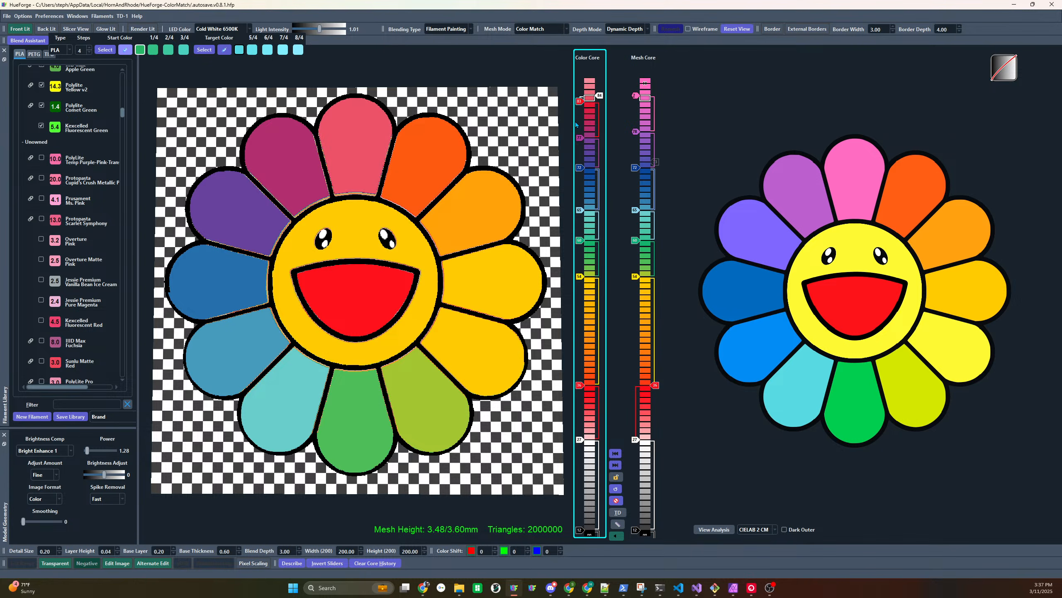
scroll(581, 105, down, 1)
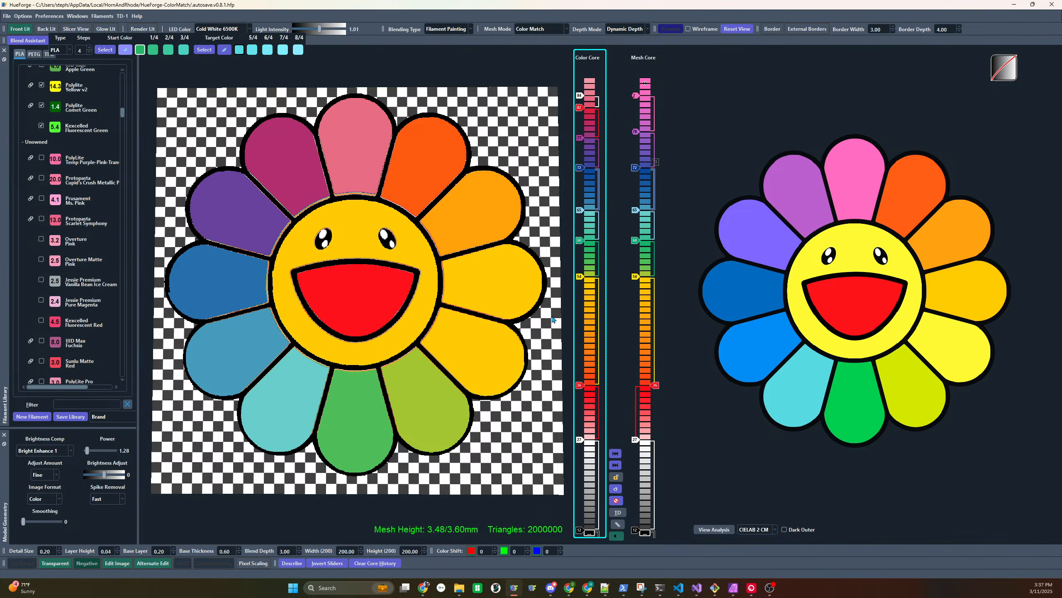
Check the print description again for the repeated Lipstick Red and White swaps, and close it
click(298, 562)
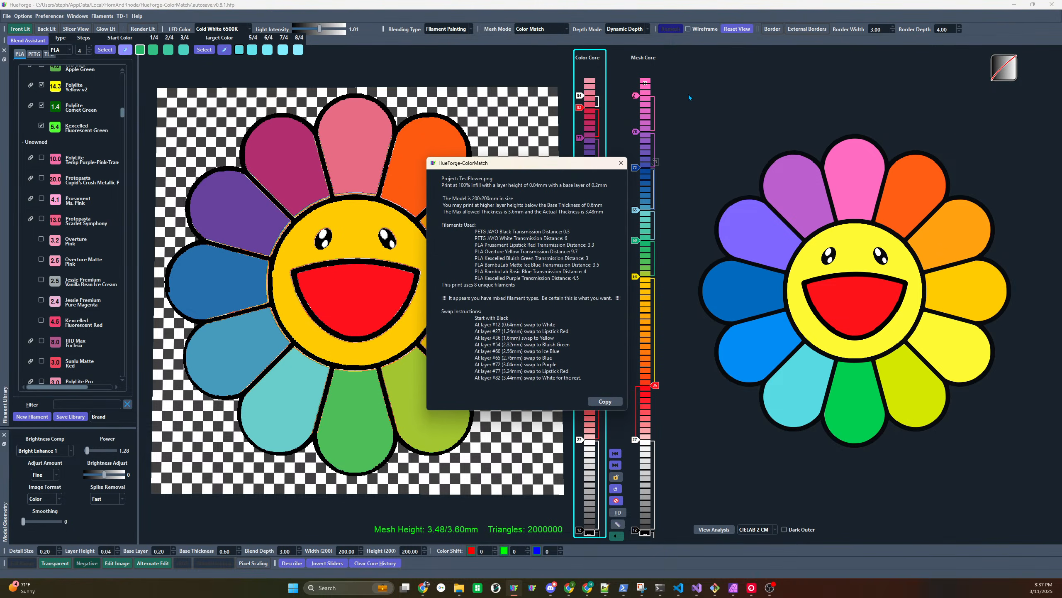
click(621, 162)
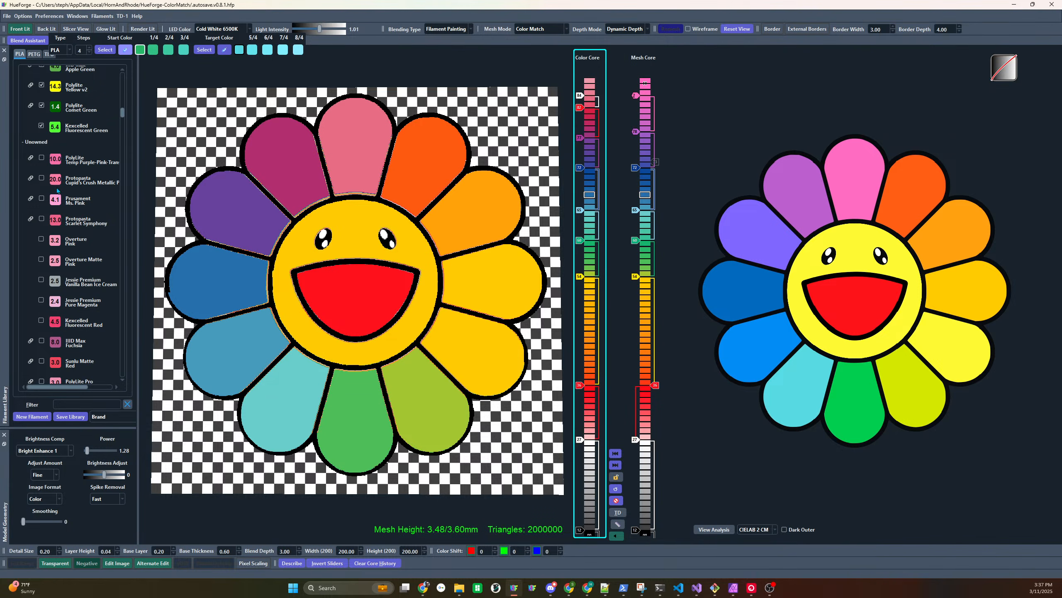
click(25, 41)
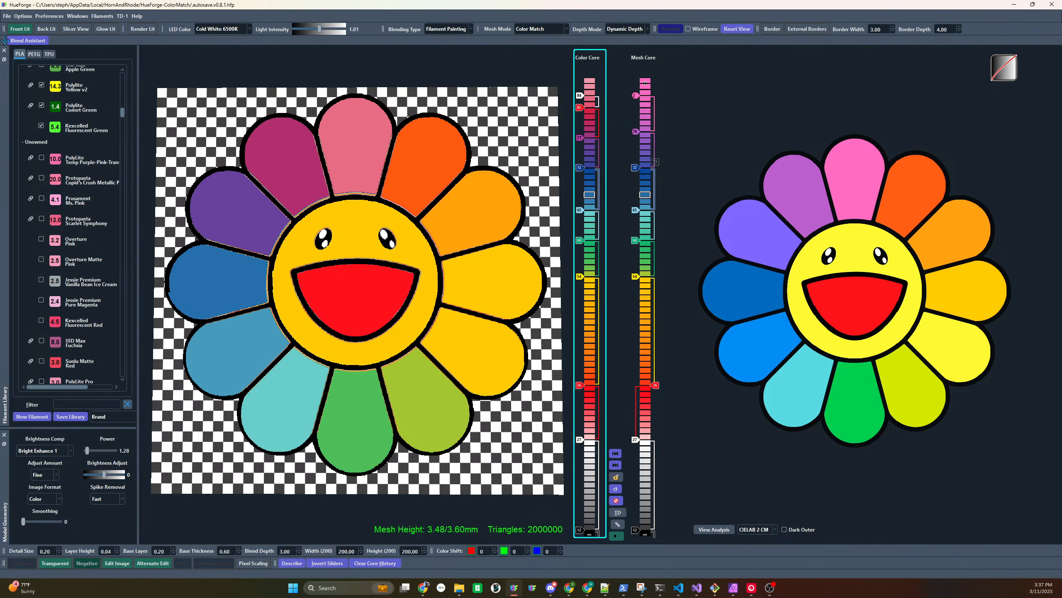
click(29, 40)
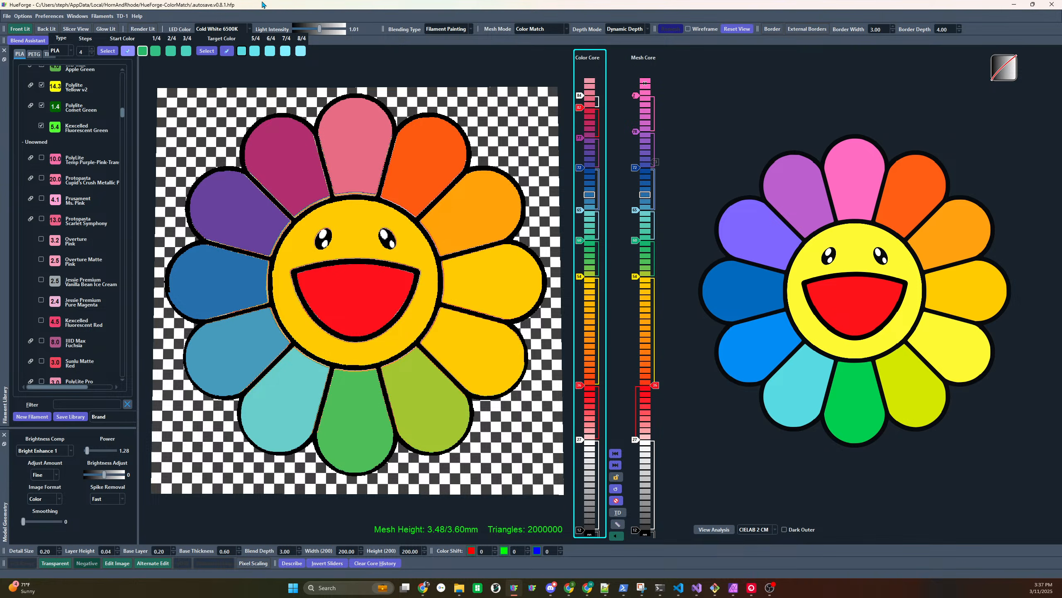
click(40, 42)
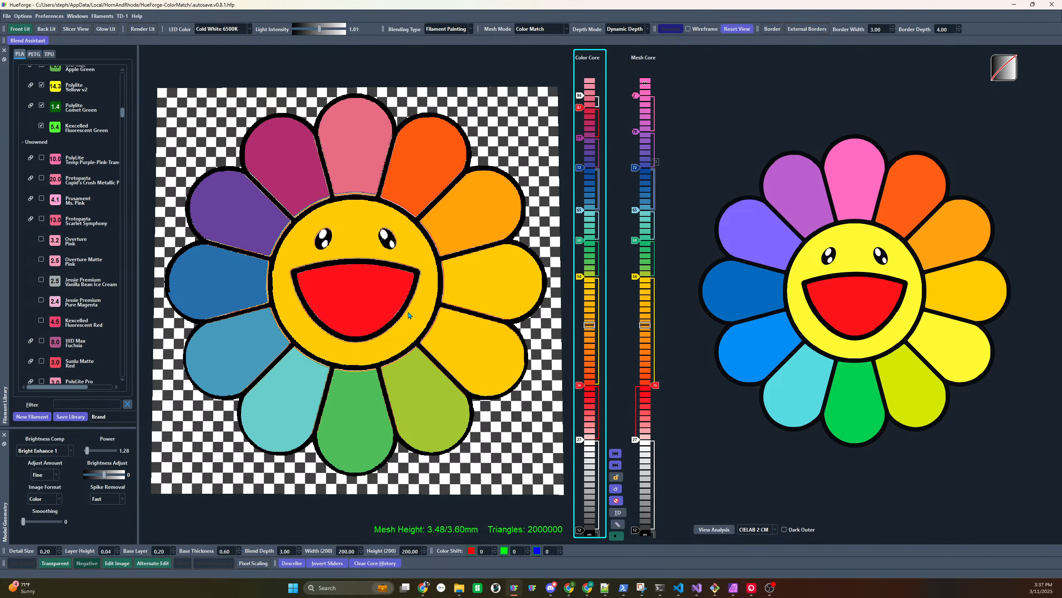
Lower the Color Core's yellow slider to layer 52
mouse_move(408, 304)
mouse_down()
mouse_move(457, 308)
mouse_move(406, 313)
mouse_up()
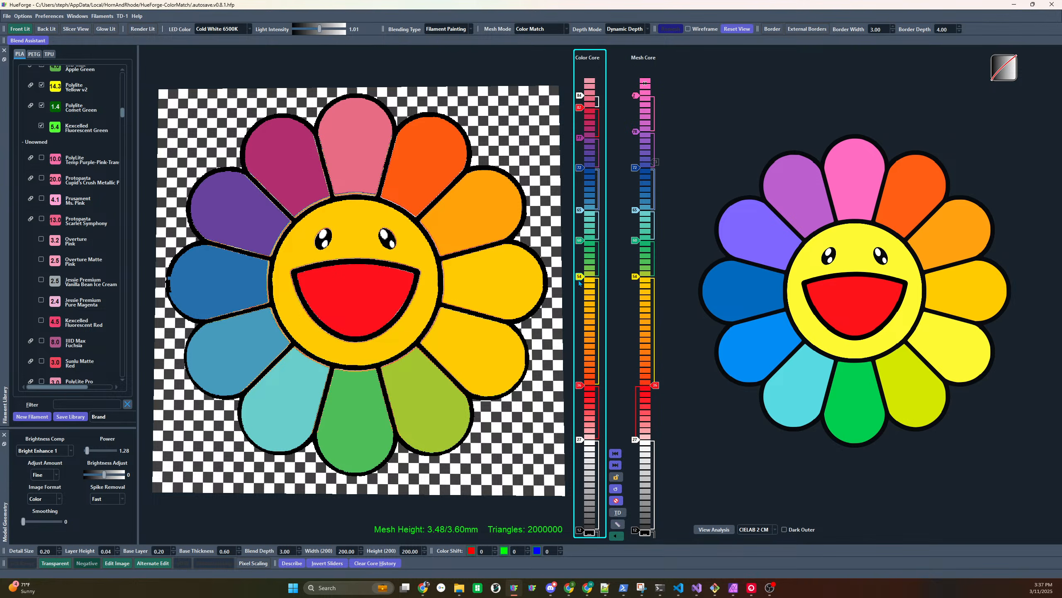
scroll(585, 278, down, 2)
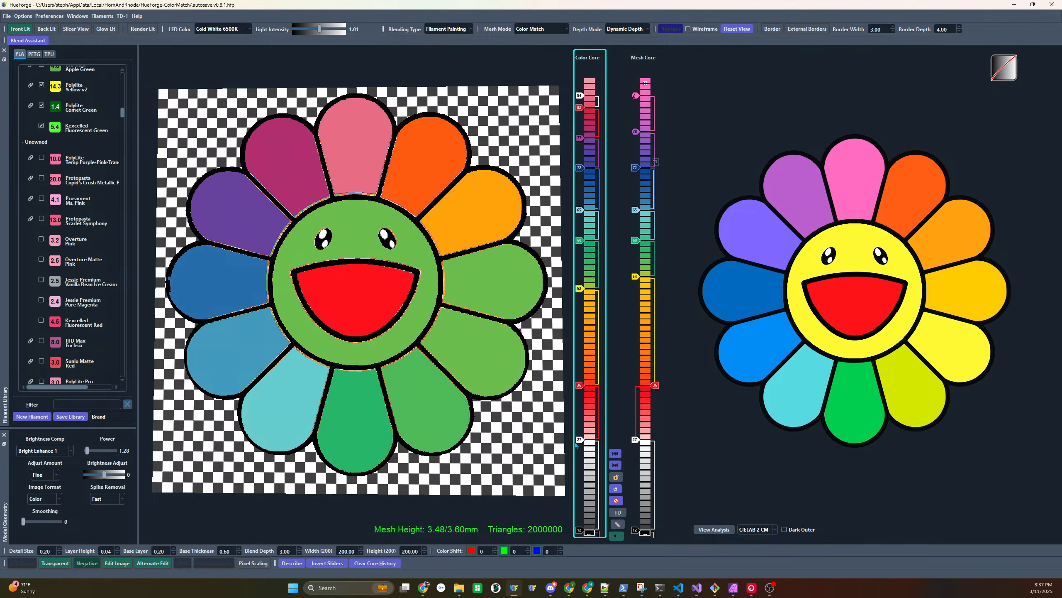
Try adding a white filament above yellow at layer 54 in the Color Core and moving its red slider to layer 37
drag(590, 275, 589, 276)
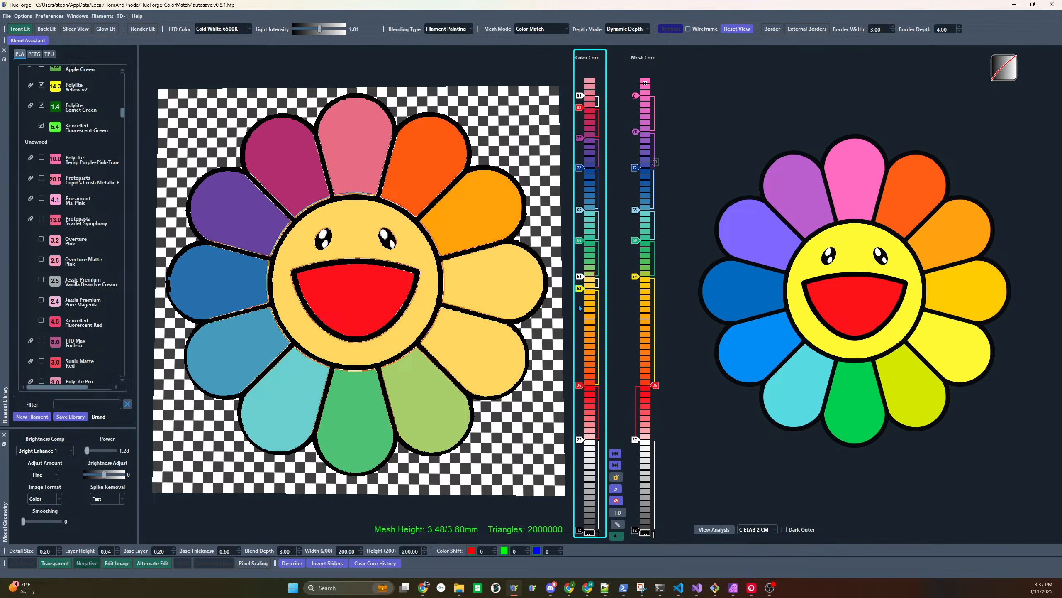
scroll(579, 290, up, 1)
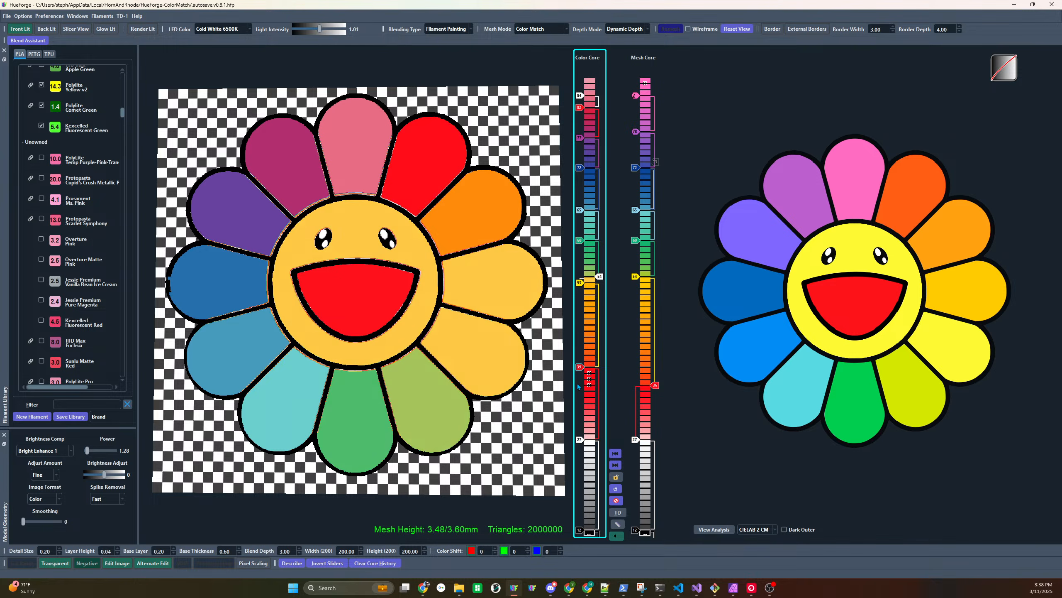
drag(578, 385, 579, 379)
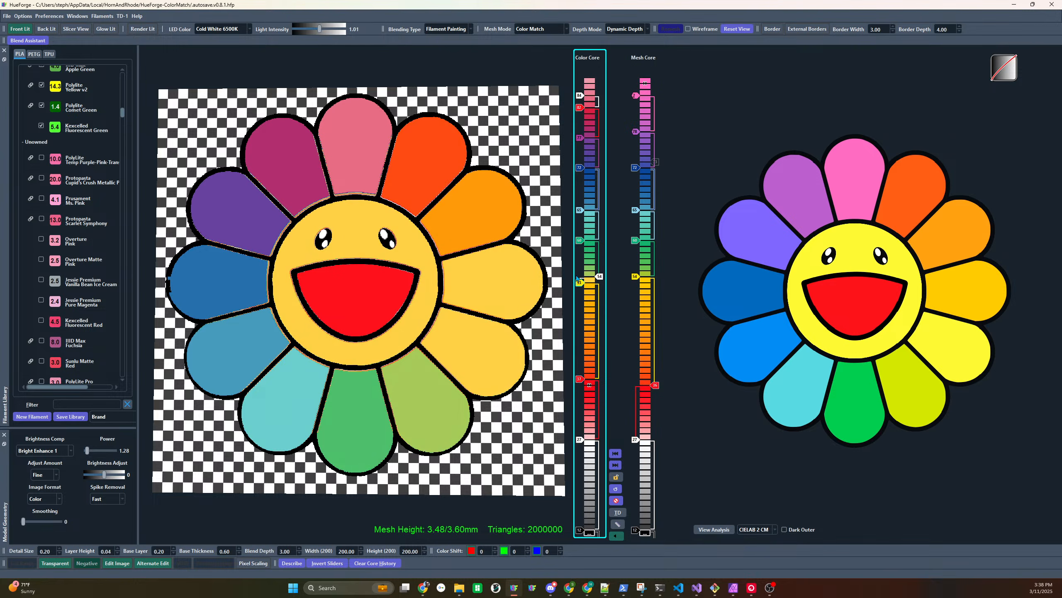
Remove the extra white filament from the Color Core and set its yellow slider to layer 54 and its red slider to layer 36
right_click(599, 276)
mouse_move(579, 283)
mouse_down()
mouse_move(636, 293)
mouse_move(636, 277)
mouse_up()
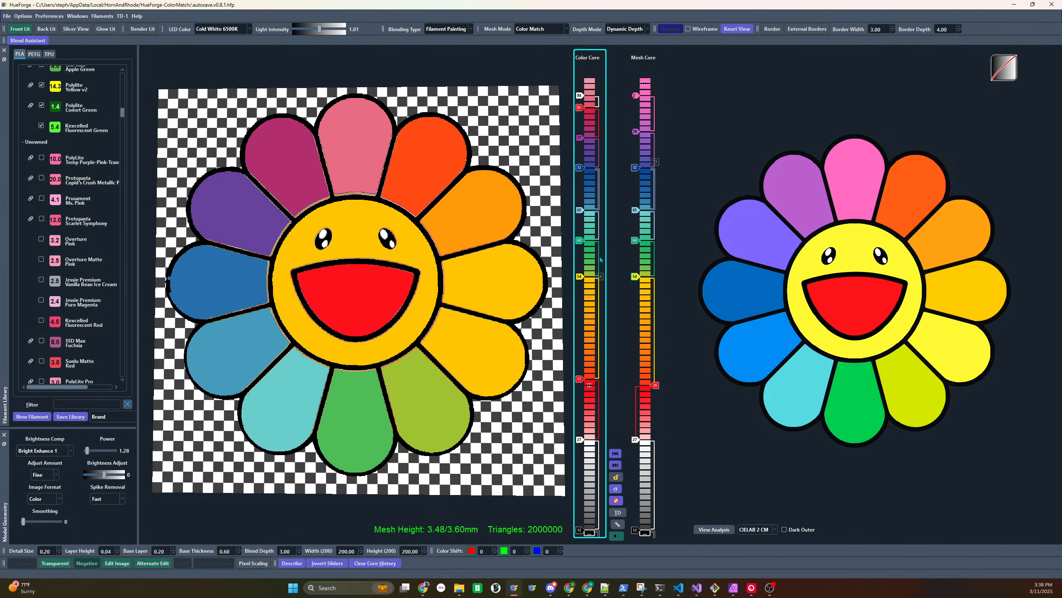
mouse_move(637, 211)
drag(580, 379, 580, 385)
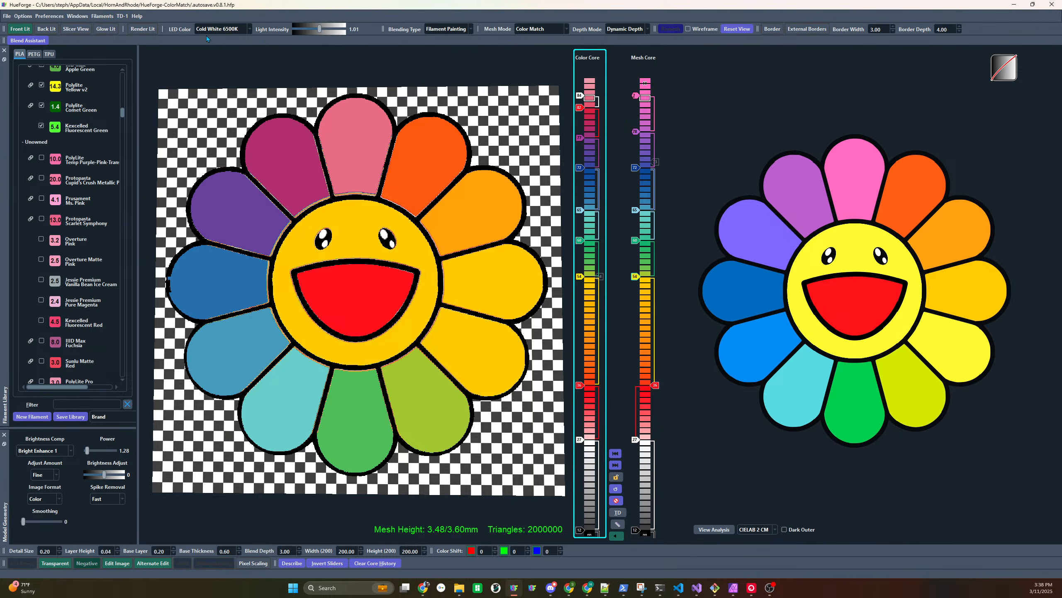
Open the Blend Assistant and try moving only the Mesh Core's black and white base section above the pink section
click(36, 42)
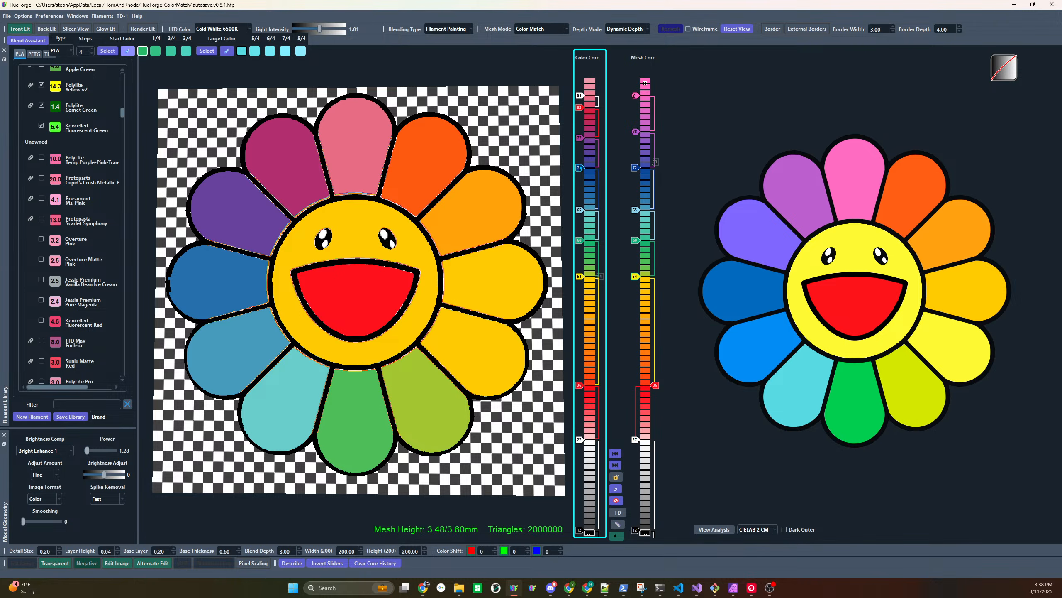
scroll(580, 167, down, 1)
mouse_move(784, 233)
drag(655, 431, 629, 536)
key(Delete)
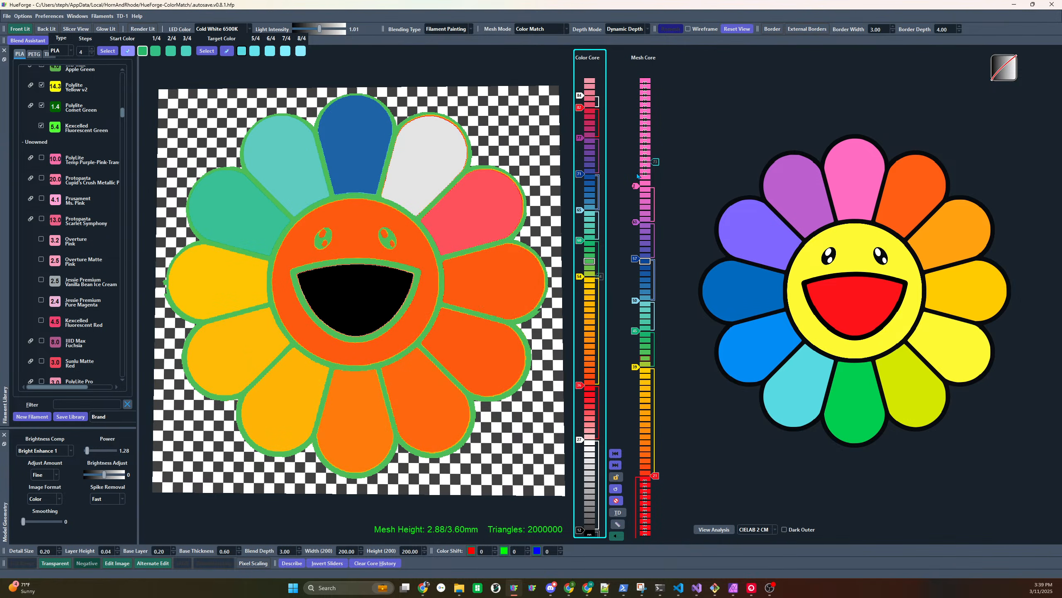
right_click(638, 176)
click(671, 204)
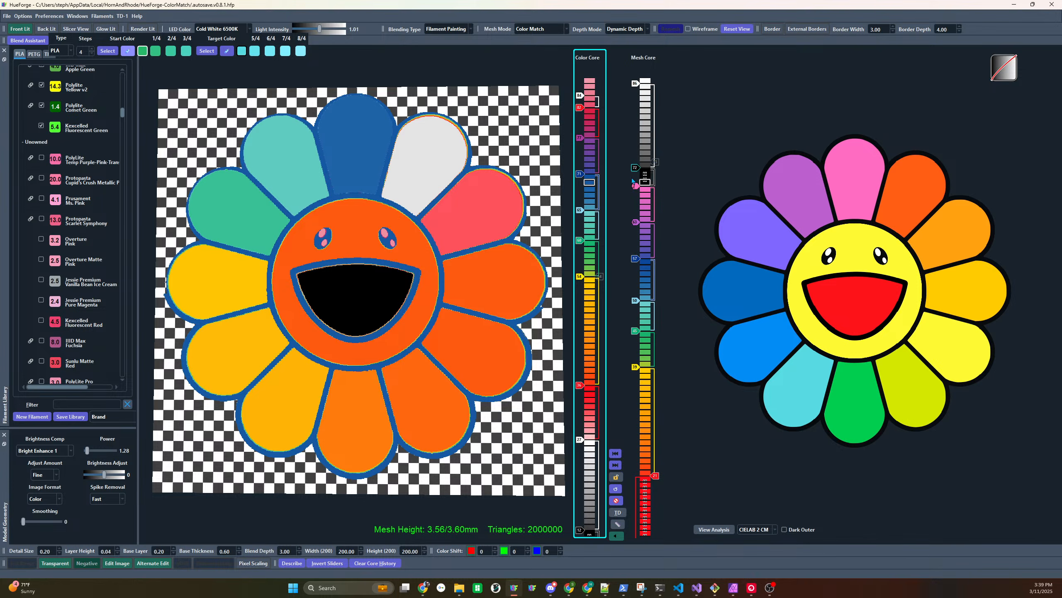
click(649, 182)
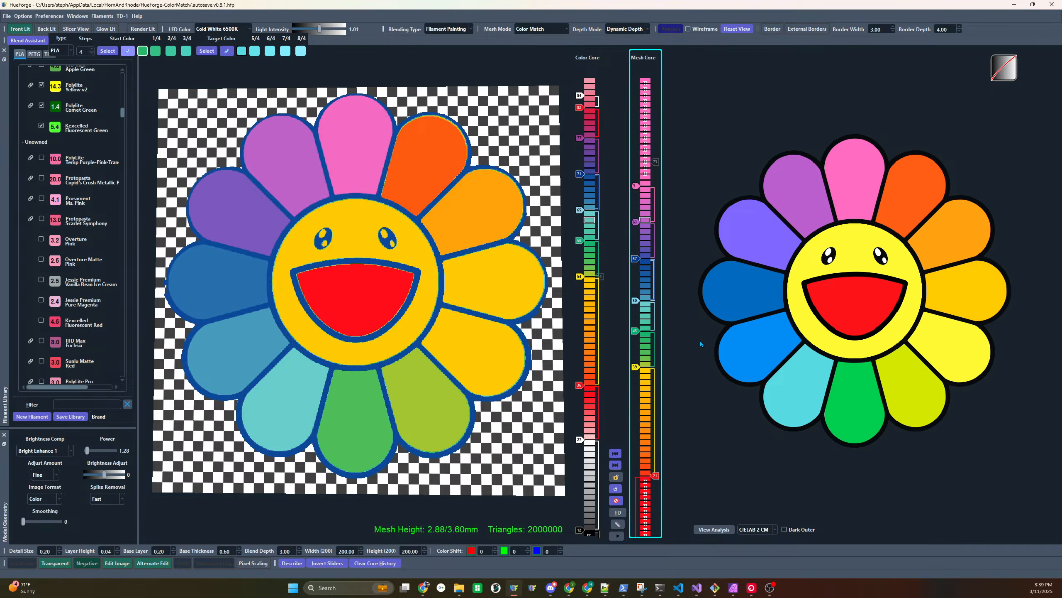
Lock the two cores together, move their black and white base section above the pink section, and lower the black slider to layer 71
click(618, 479)
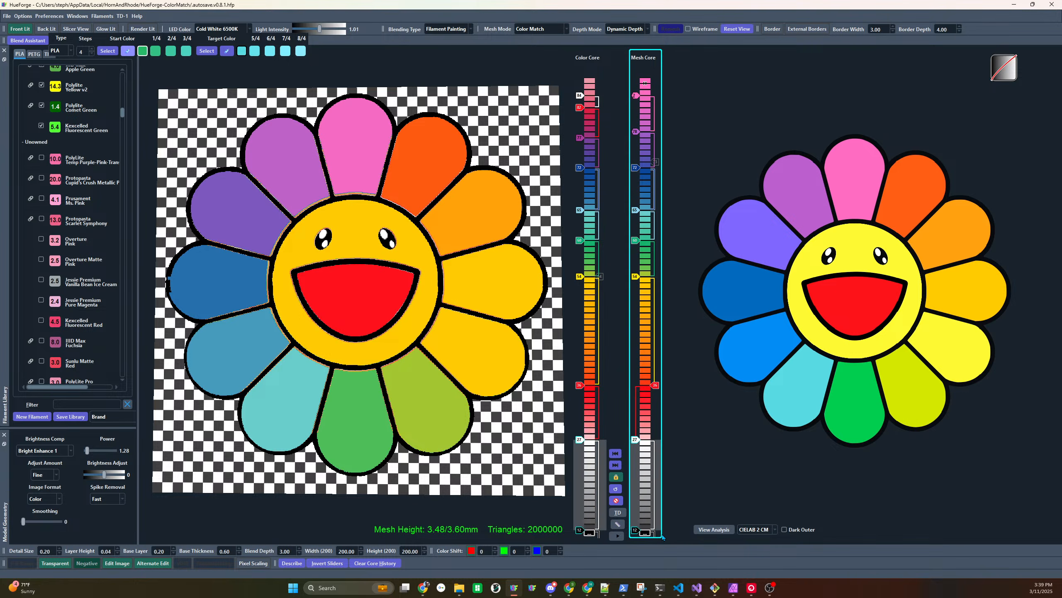
drag(663, 537, 647, 493)
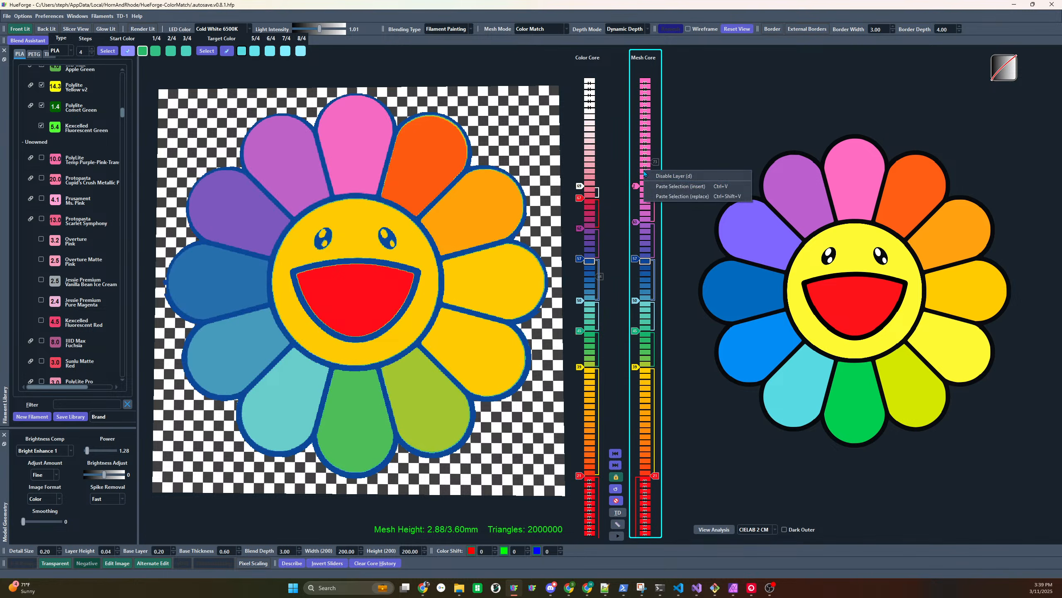
click(657, 188)
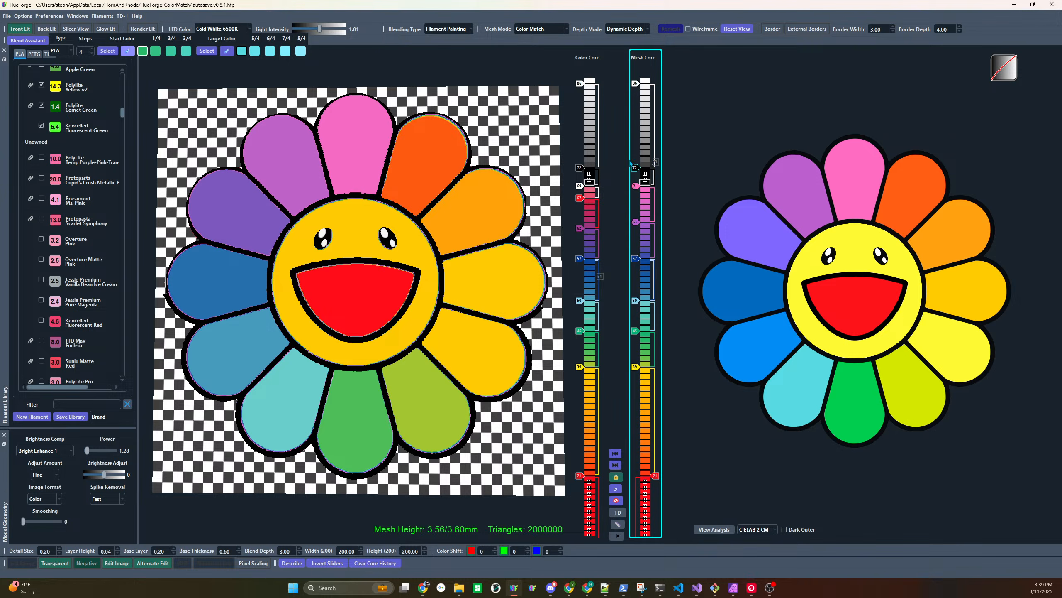
drag(635, 168, 635, 174)
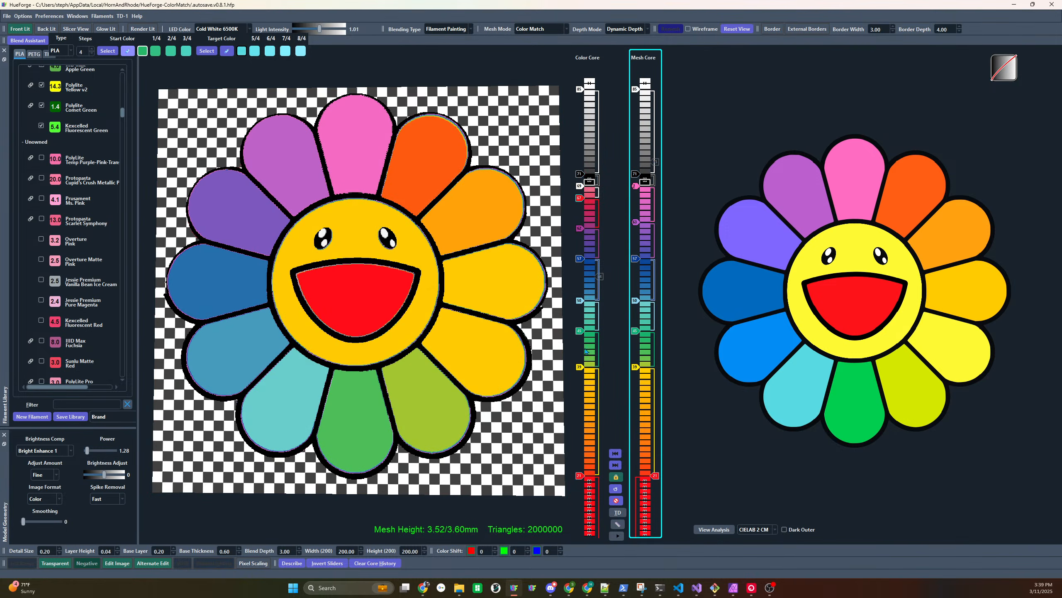
Unlock the cores and lower the bottom red slider in both the Mesh Core and the Color Core to layer 12
click(619, 479)
drag(657, 524, 655, 530)
drag(584, 480, 581, 517)
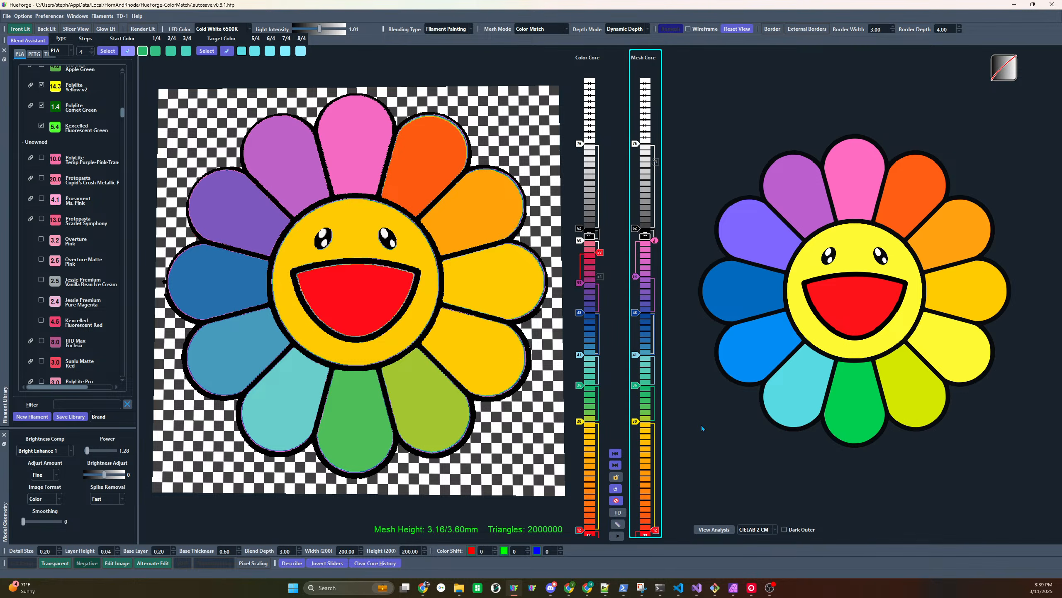
Lock the cores again and move their black and white section down between the green and blue sections
drag(478, 381, 494, 474)
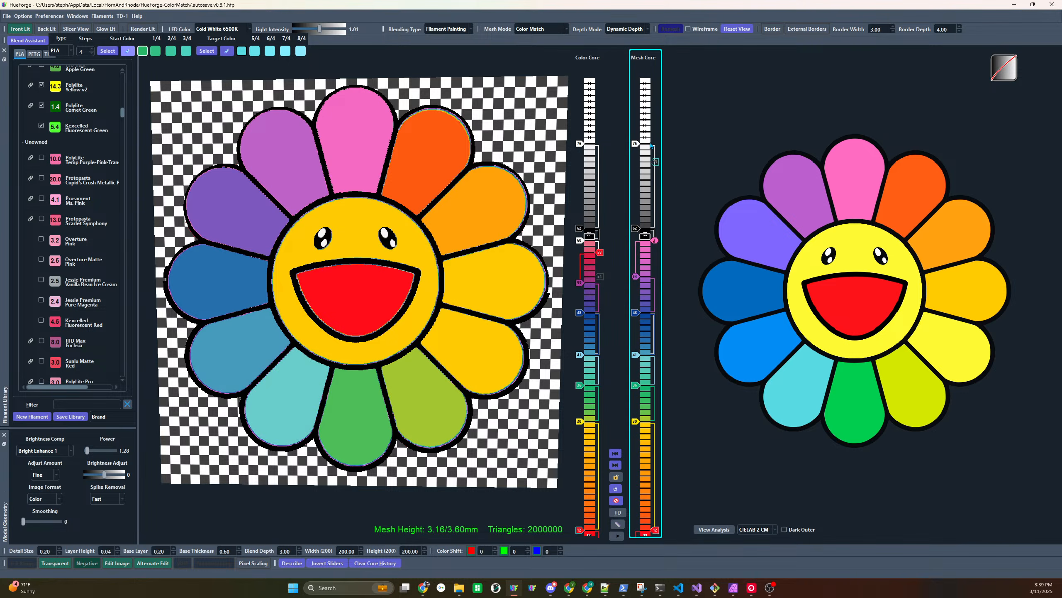
click(617, 478)
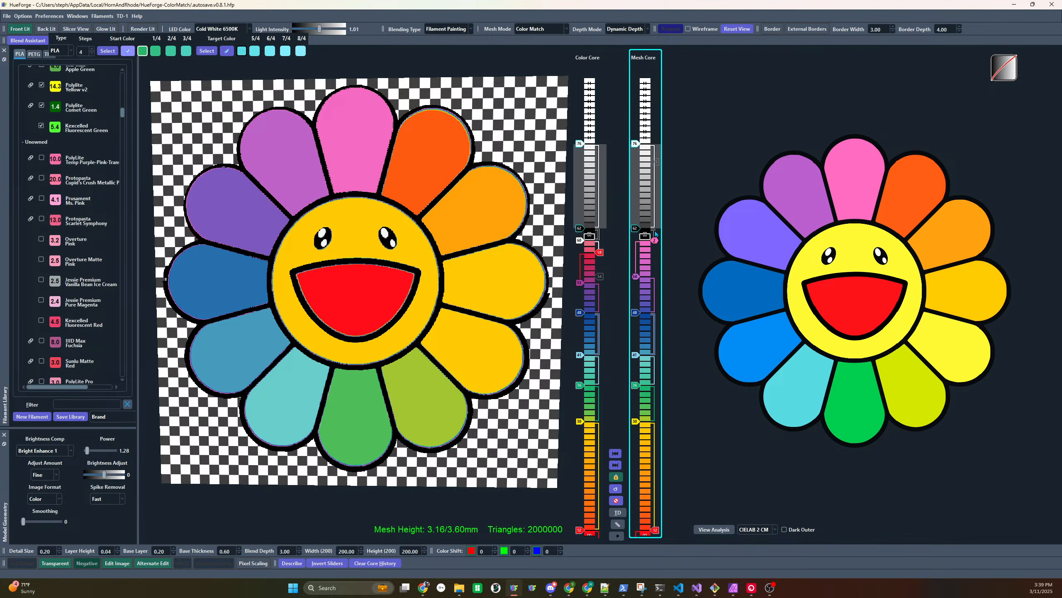
key(ctrl+x)
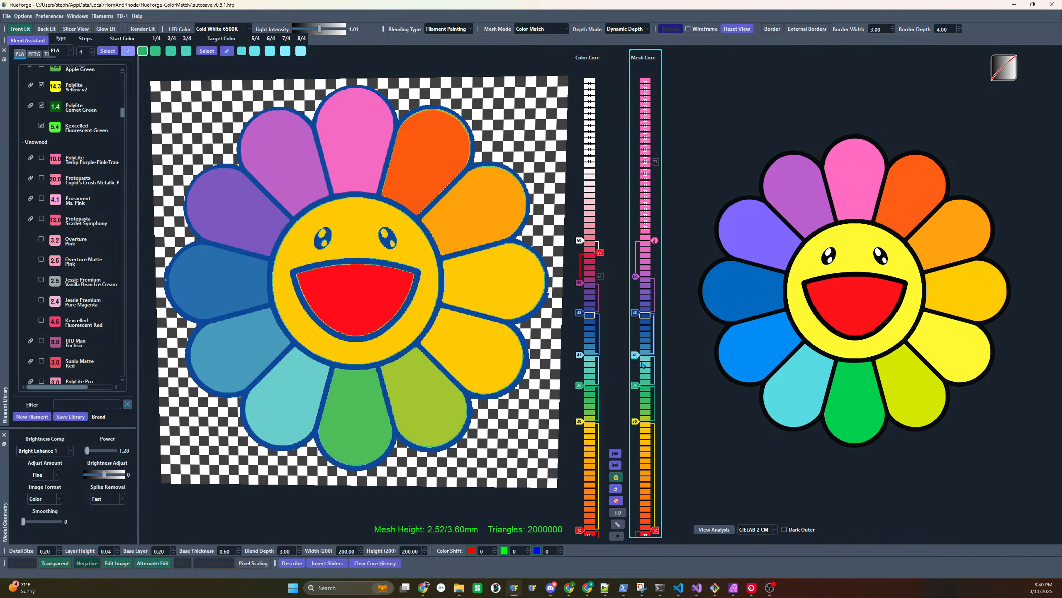
right_click(642, 361)
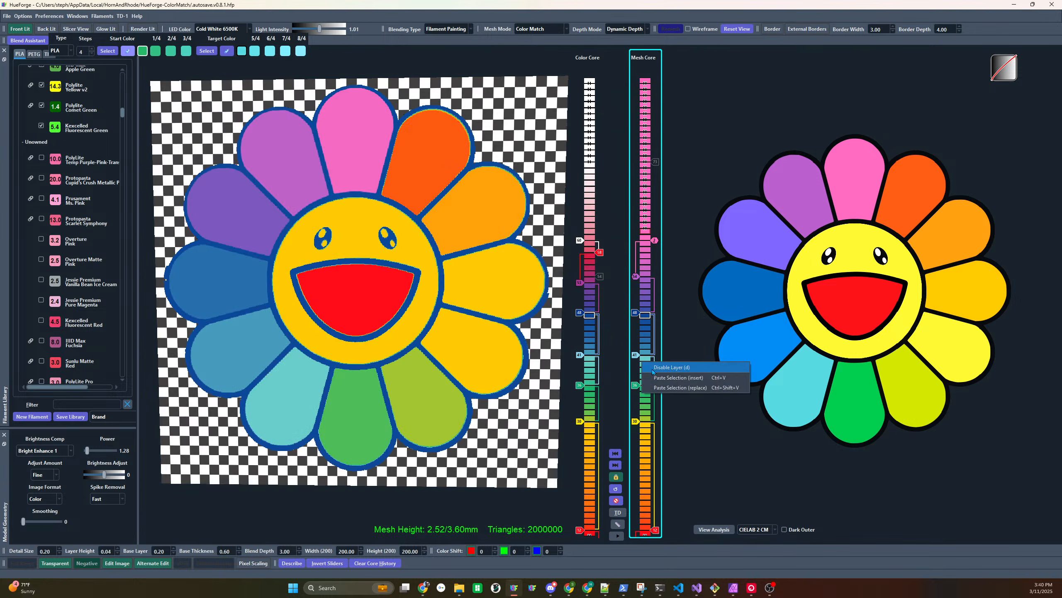
click(682, 387)
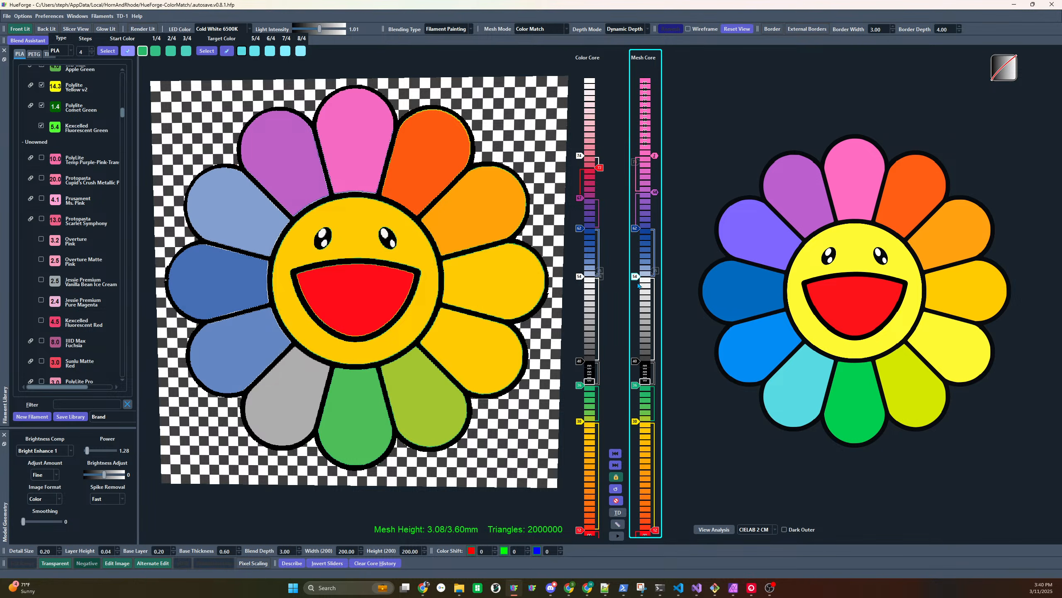
Set the ice blue slider above the white section to layer 61 and lower the black slider to layer 39 in both cores
click(654, 270)
mouse_move(637, 270)
mouse_down()
mouse_move(636, 258)
mouse_move(581, 258)
mouse_move(637, 255)
mouse_move(580, 247)
mouse_move(581, 235)
mouse_move(635, 238)
mouse_up()
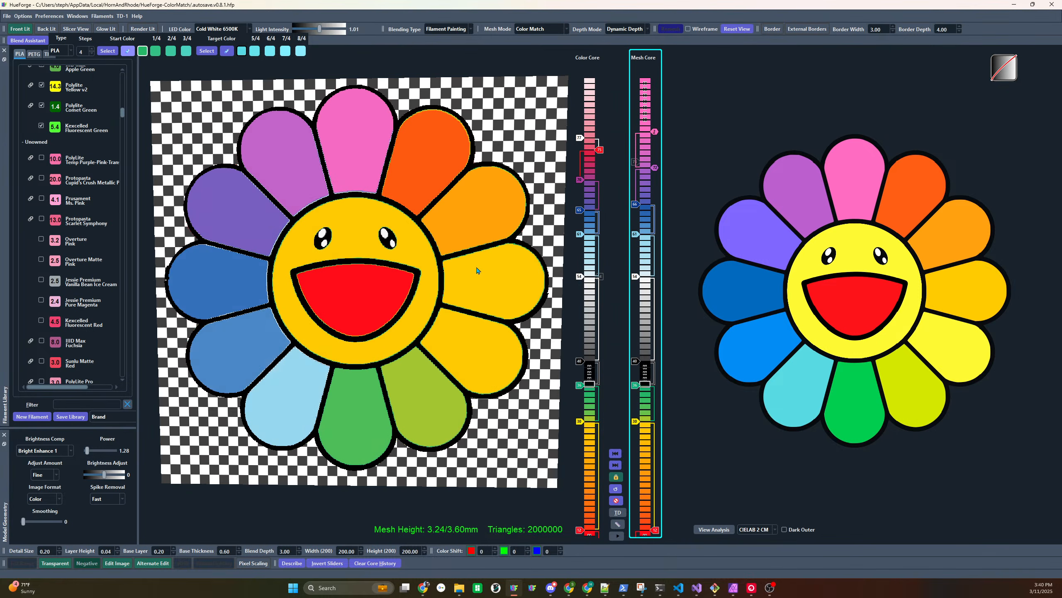
mouse_move(443, 364)
mouse_down()
mouse_move(430, 224)
mouse_move(454, 367)
mouse_move(451, 433)
mouse_move(438, 431)
mouse_move(449, 347)
mouse_move(441, 373)
mouse_up()
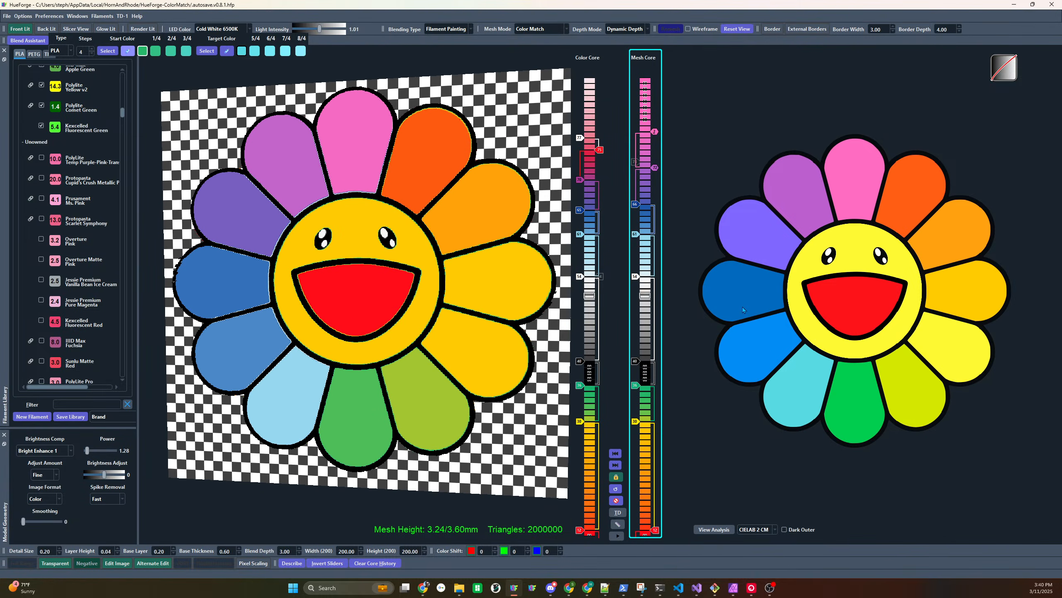
scroll(634, 362, down, 1)
scroll(579, 360, down, 1)
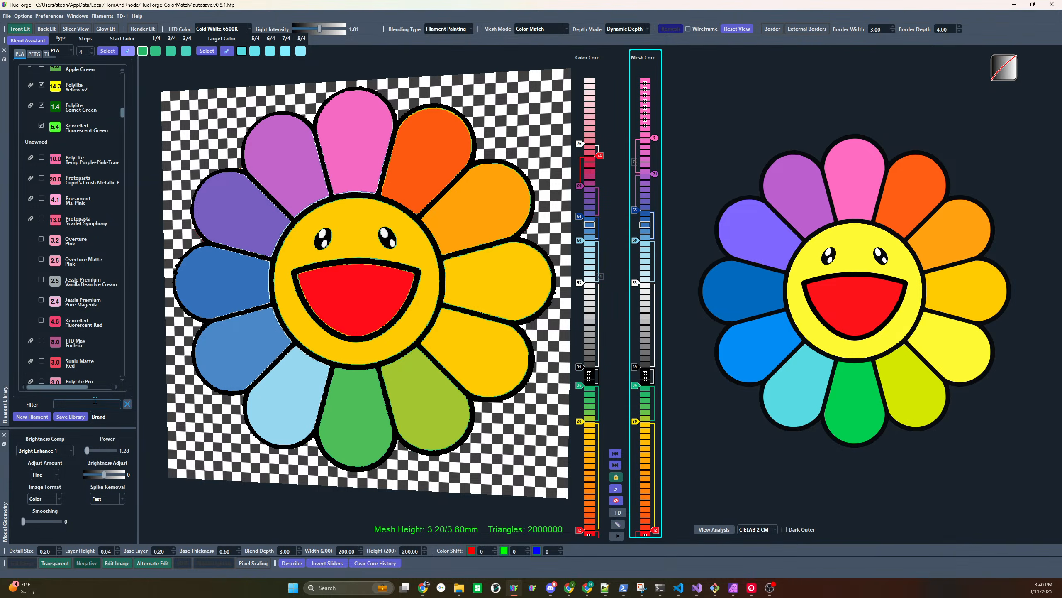
Filter the filament library for "white" and replace the white section in both cores with PolyLite Pro Cold White ending at layer 42
text(whiote)
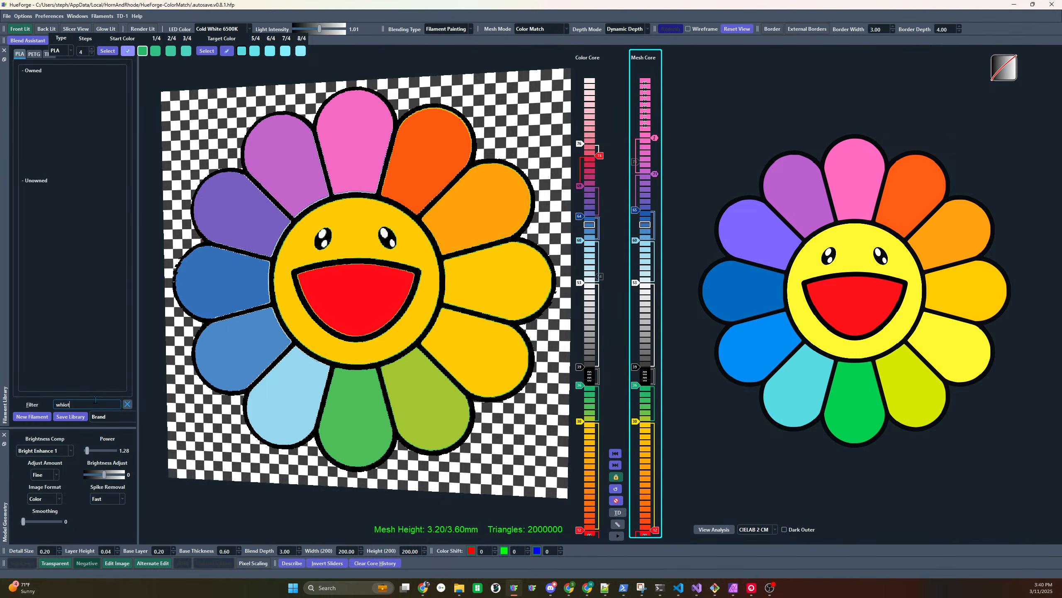
key(BackSpace)
key(BackSpace)
text(te)
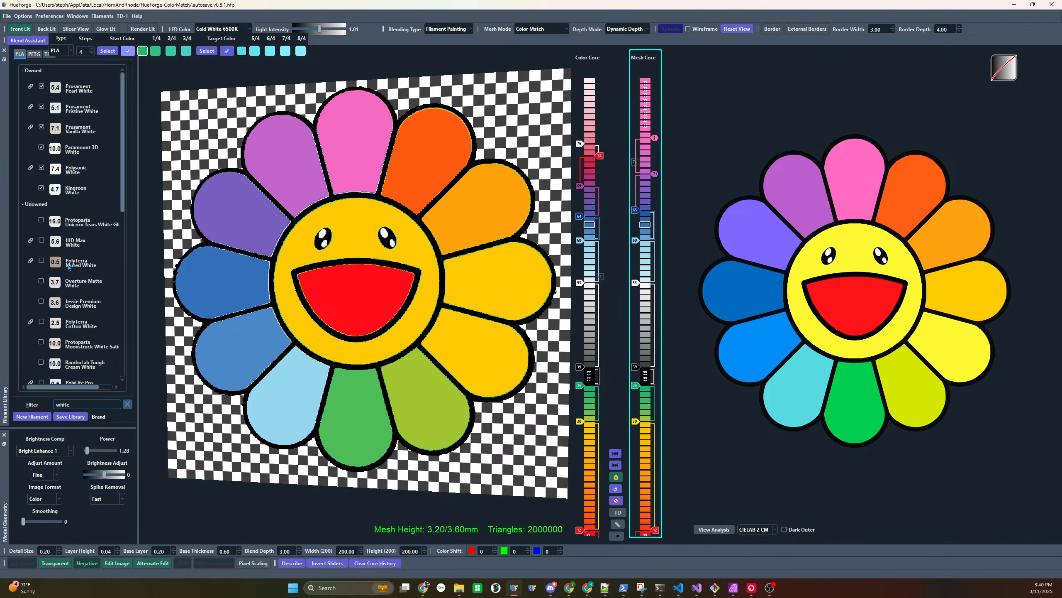
scroll(72, 315, down, 1)
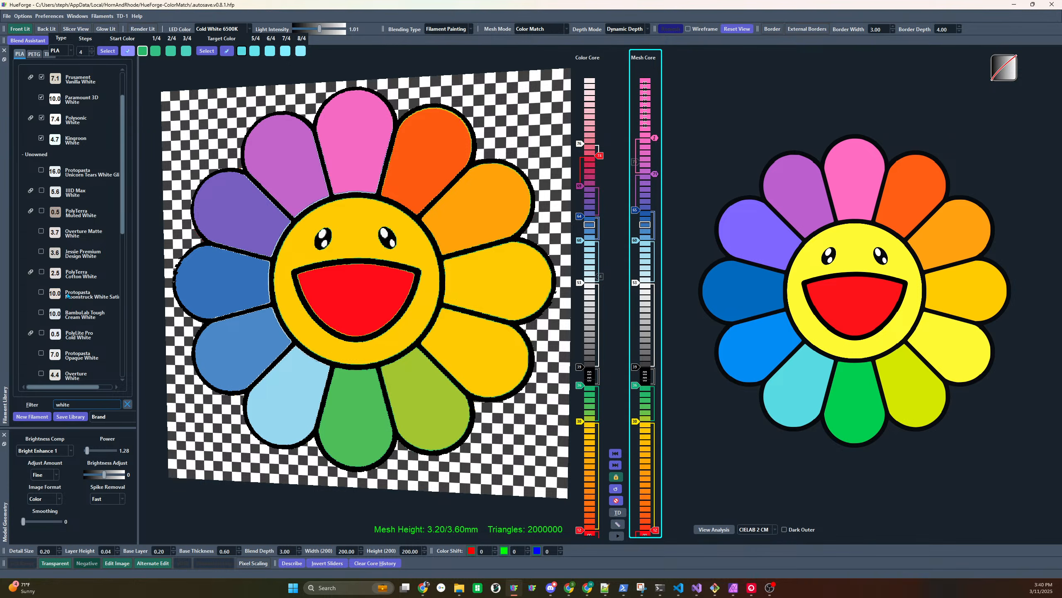
mouse_move(54, 333)
mouse_down()
mouse_move(740, 333)
mouse_move(640, 288)
mouse_move(641, 358)
mouse_up()
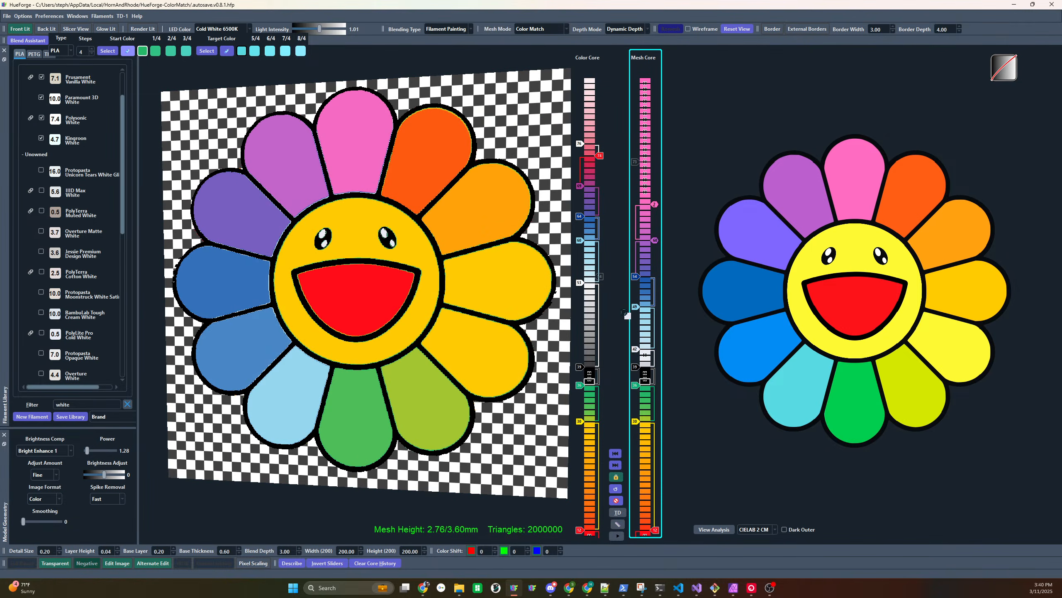
drag(579, 284, 579, 349)
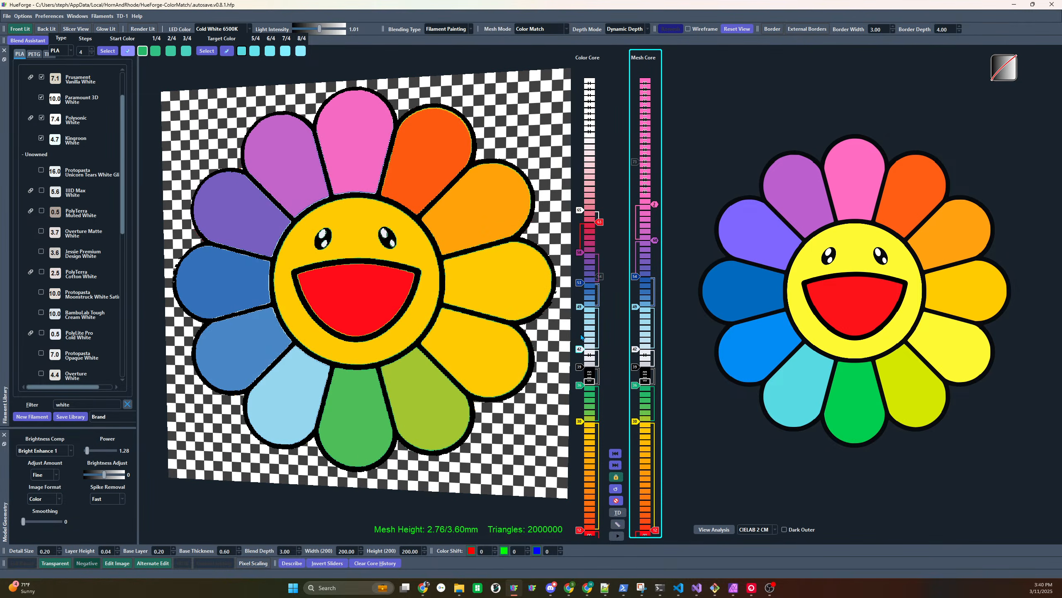
Disable the lowest black layer and the Cold White layers in the Mesh Core, and inspect the flower from different angles
right_click(646, 381)
right_click(647, 364)
right_click(648, 360)
mouse_move(540, 429)
mouse_down()
mouse_move(523, 351)
mouse_move(533, 410)
mouse_up()
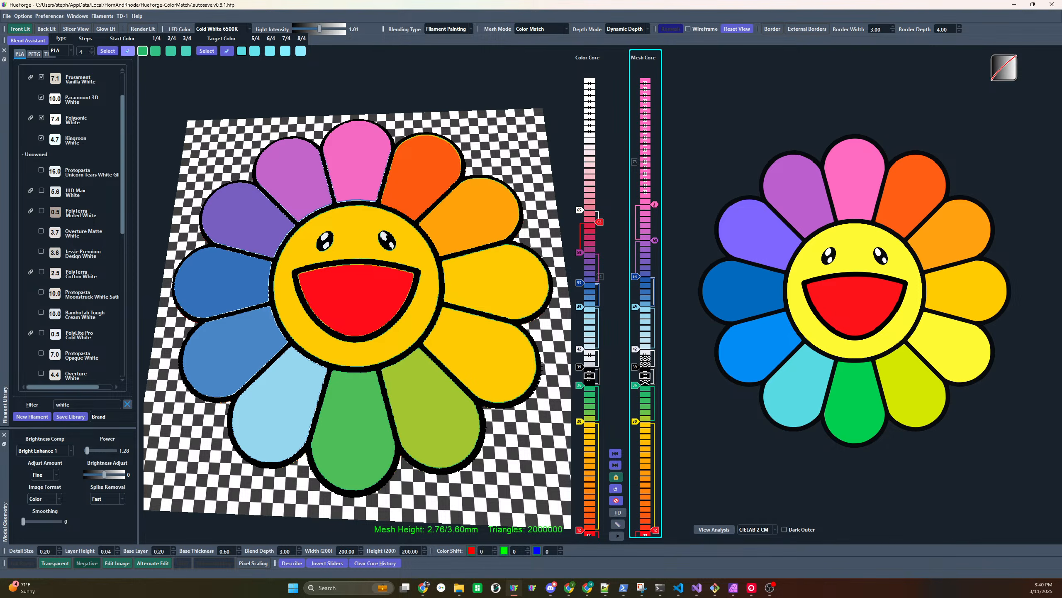
drag(422, 203, 412, 231)
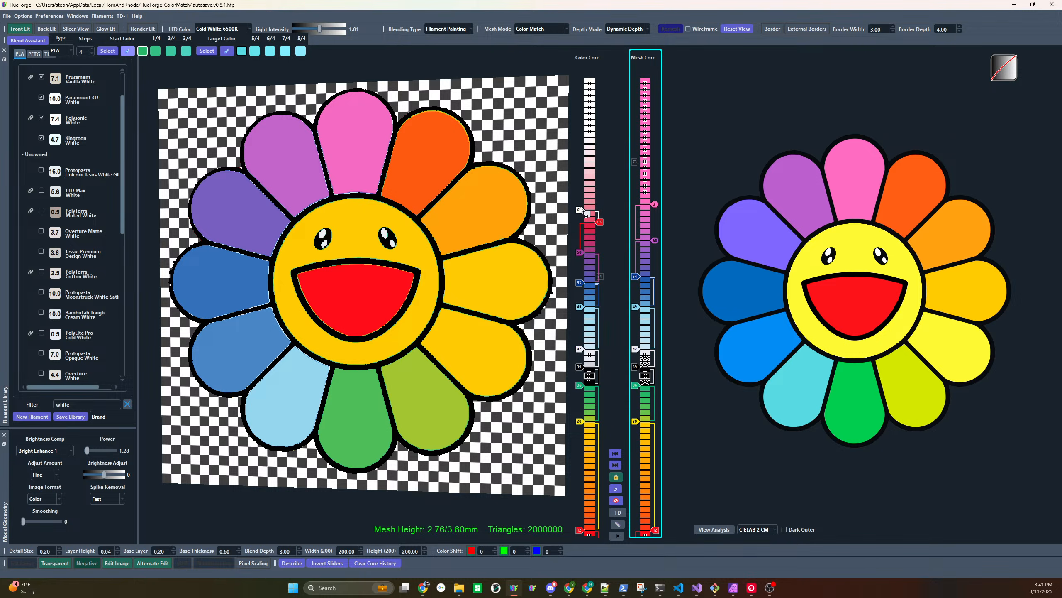
Try Cold White in place of the Color Core's top white filament, and undo the recent changes
click(590, 234)
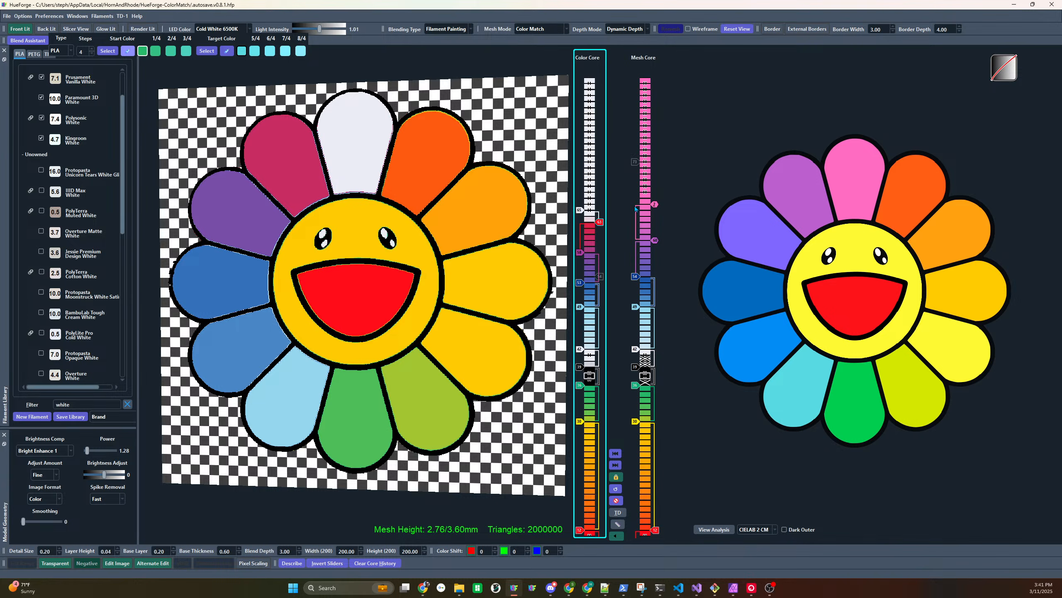
drag(654, 206, 603, 223)
key(ctrl+z)
key(ctrl+z)
key(ctrl+z)
key(ctrl+z)
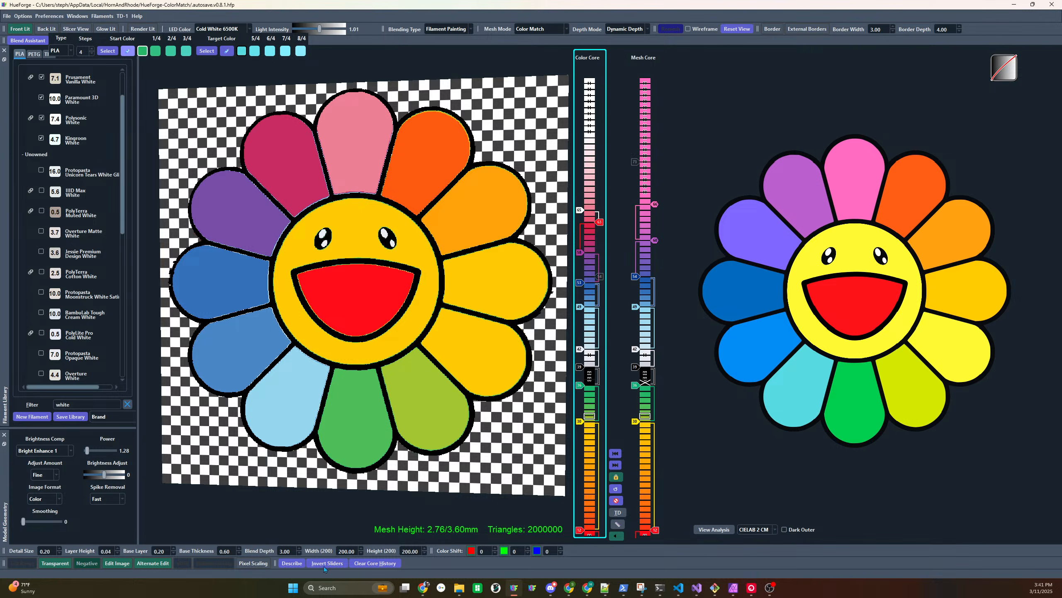
View the print description to check the filaments used and the swap order with Cold White, and close it
click(292, 562)
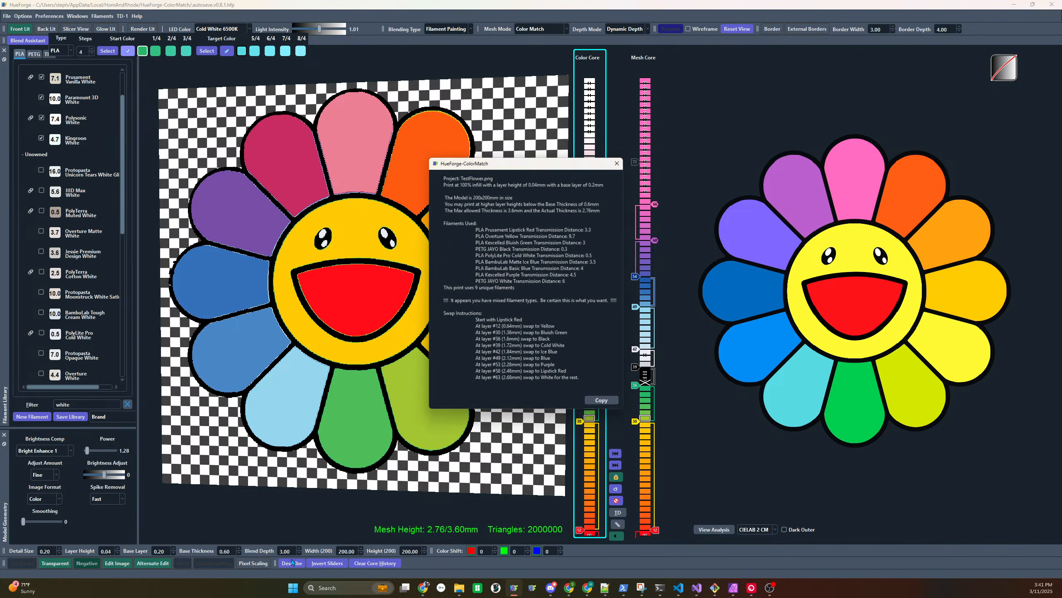
click(617, 163)
mouse_move(794, 424)
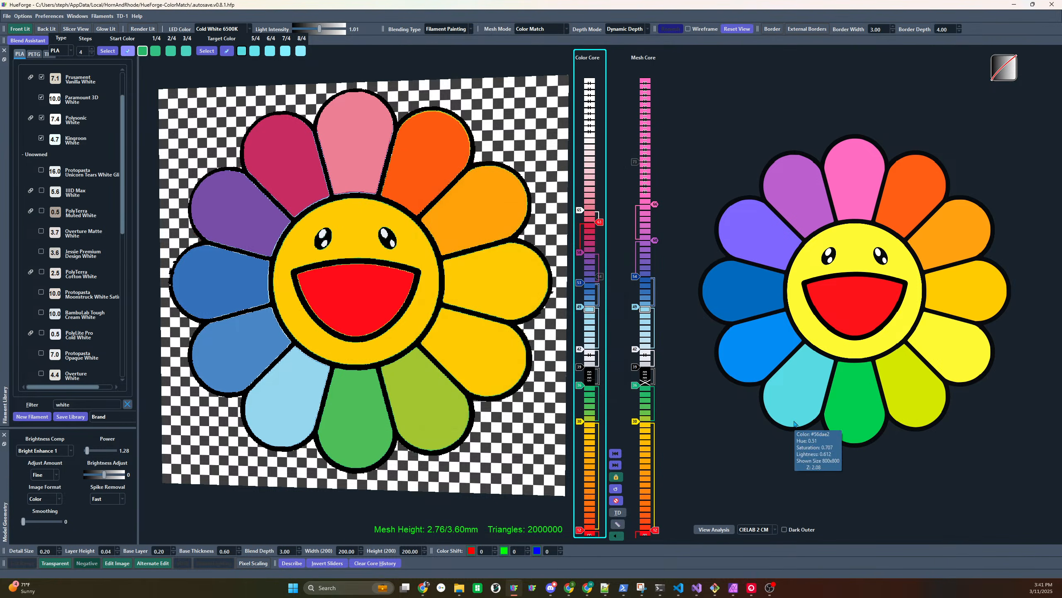
Disable the Mesh Core's Cold White layers between the black and ice blue sections again
click(648, 365)
click(646, 359)
click(646, 364)
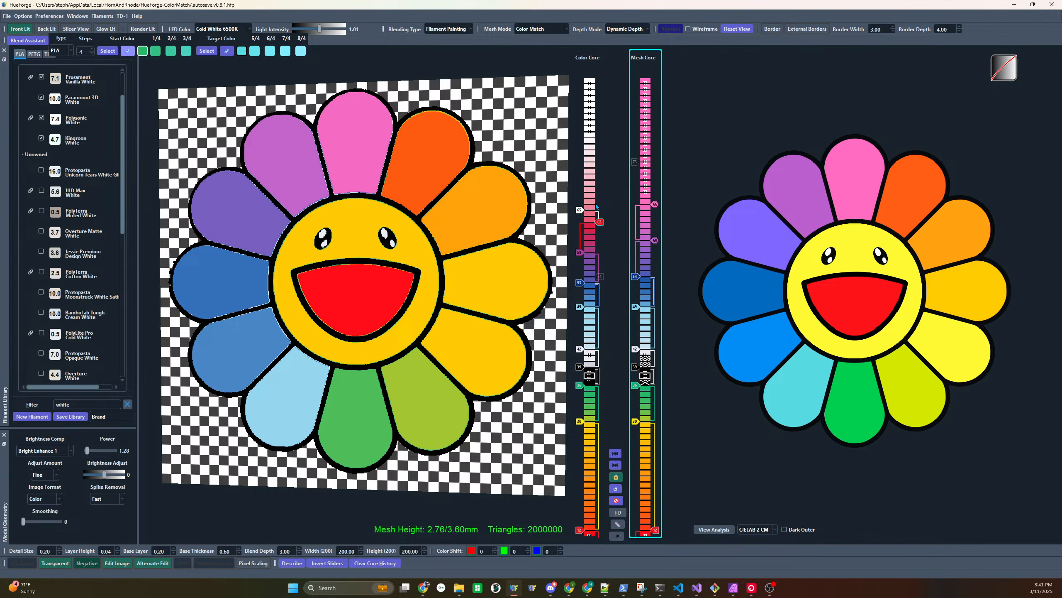
Shift the white slider just above black, together with every slider above it, up to layer 54 in both the Mesh Core and Color Core
click(636, 350)
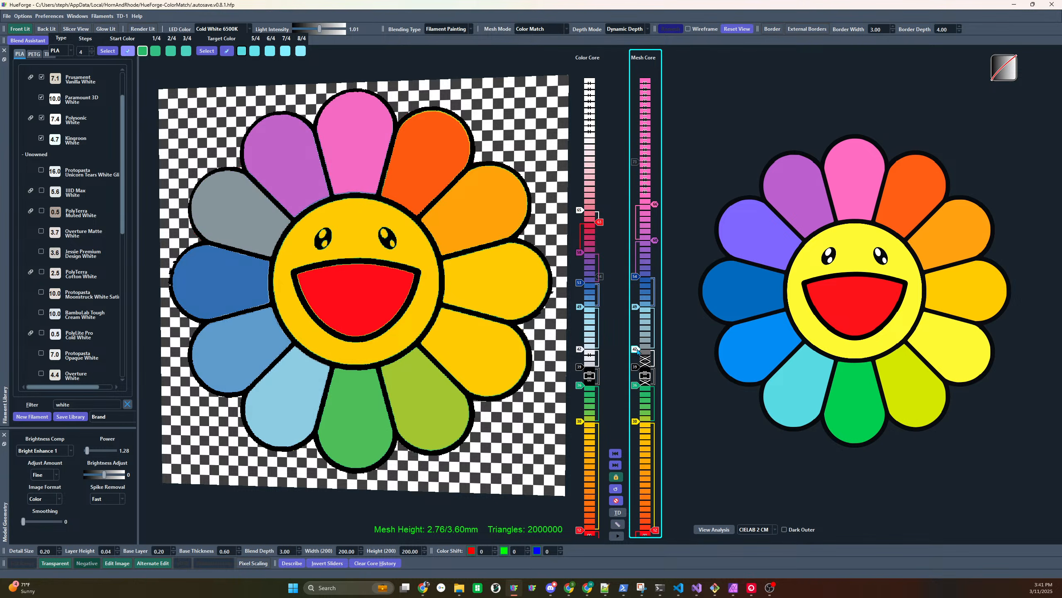
shift+drag(636, 350, 637, 277)
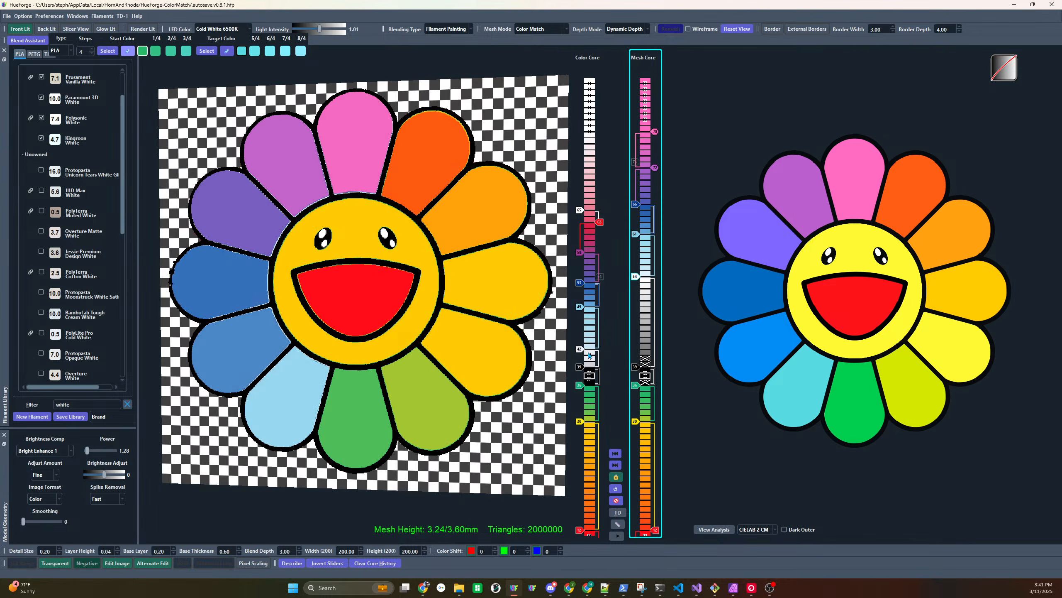
click(580, 349)
key(shift+Up)
key(shift+Up)
key(shift+Up)
key(shift+Up)
key(shift+Up)
key(shift+Up)
key(shift+Up)
key(shift+Up)
key(shift+Up)
key(shift+Up)
key(shift+Up)
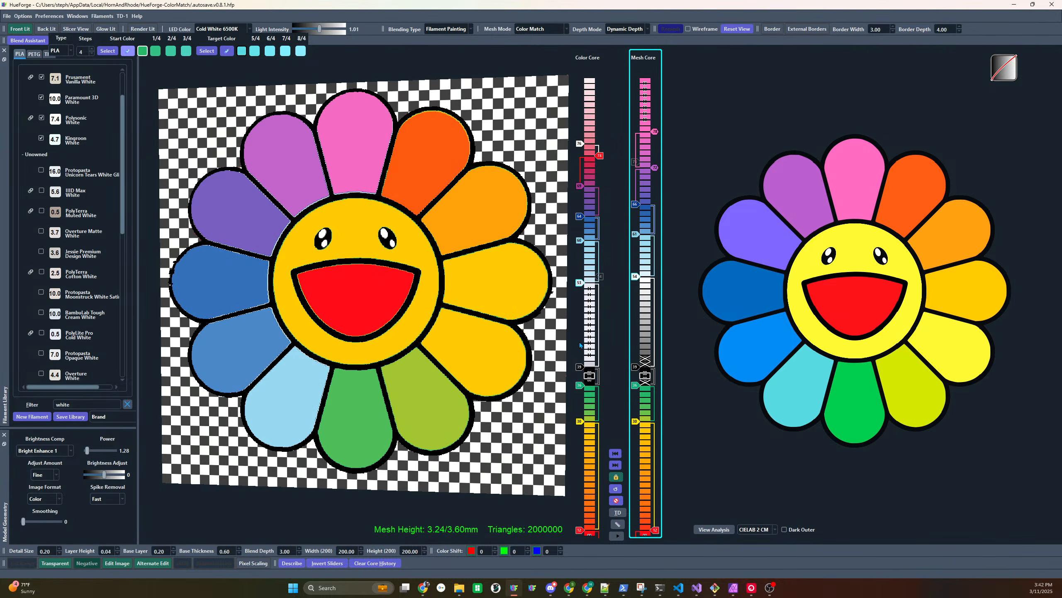
key(shift+Up)
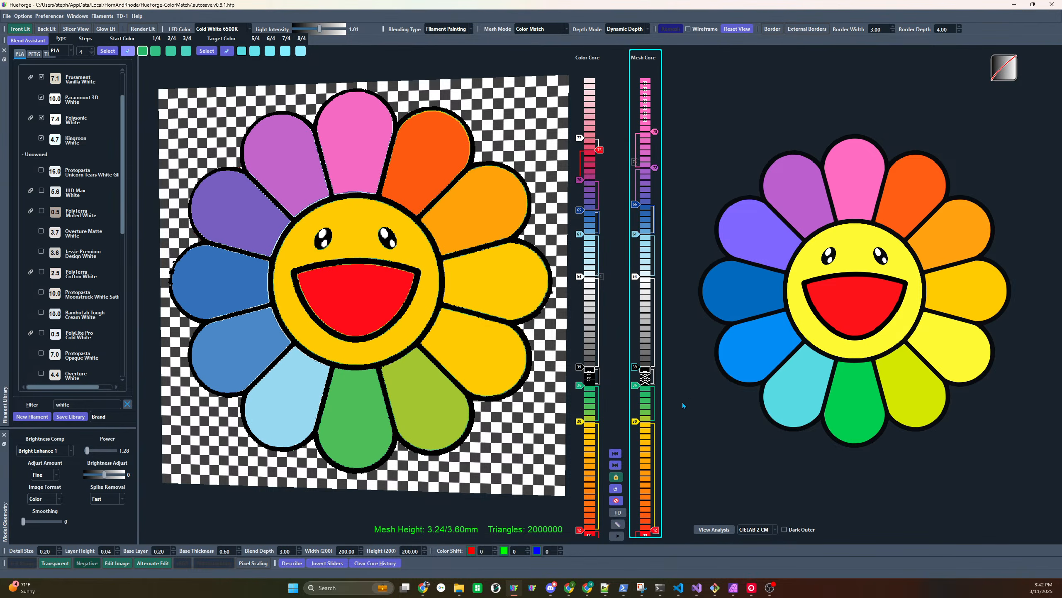
Make the Color Core active and raise its light blue and red sliders one layer and its purple slider two layers
drag(546, 442, 419, 337)
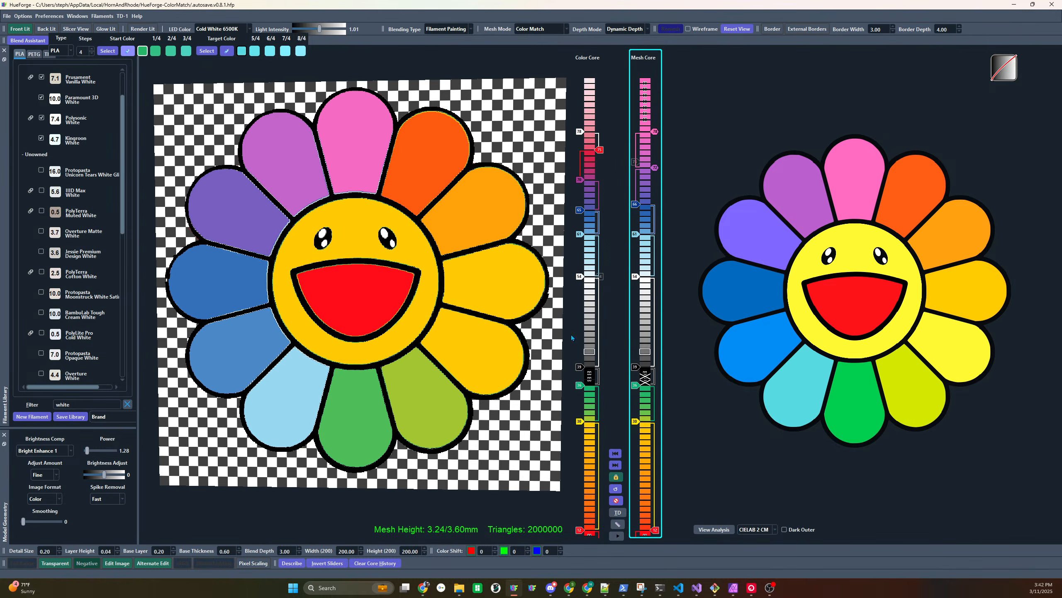
key(Tab)
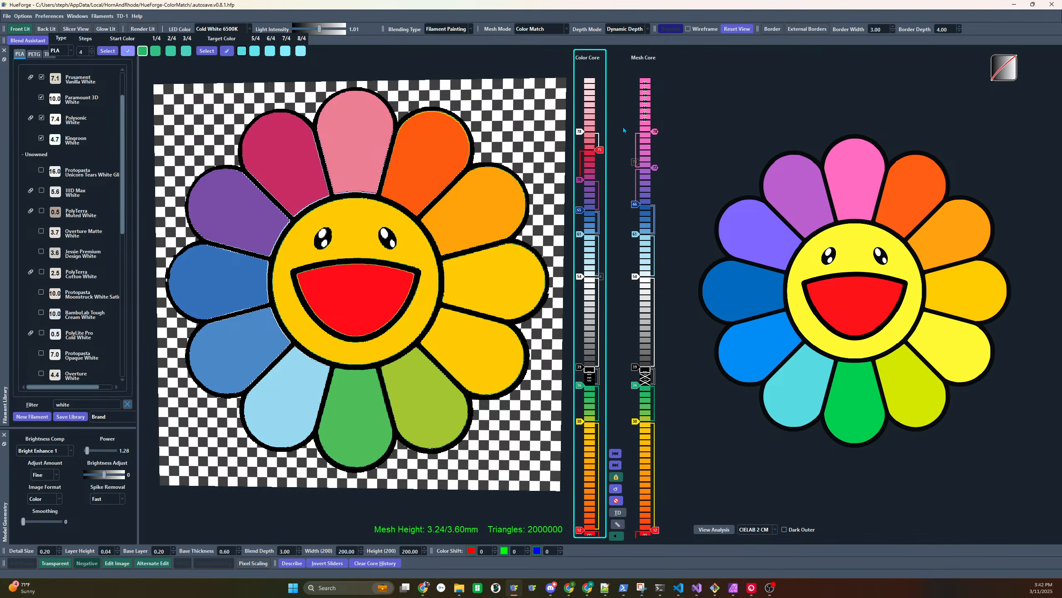
drag(579, 234, 580, 228)
scroll(599, 154, up, 1)
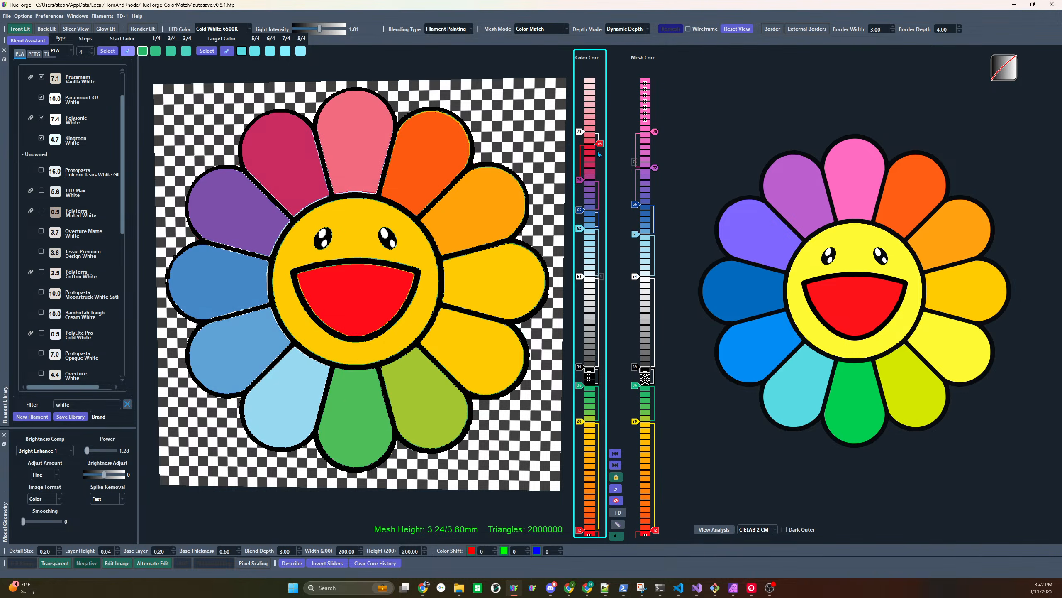
scroll(578, 183, up, 2)
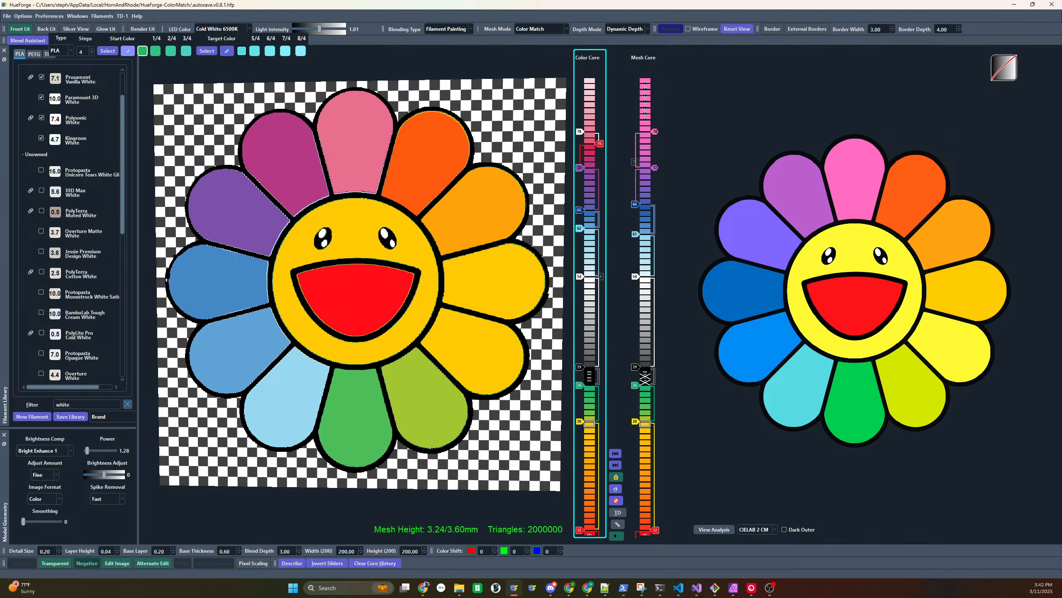
Raise the Color Core's blue slider one layer, lower light blue one layer in both cores, and make the Mesh Core active again
key(alt+Tab)
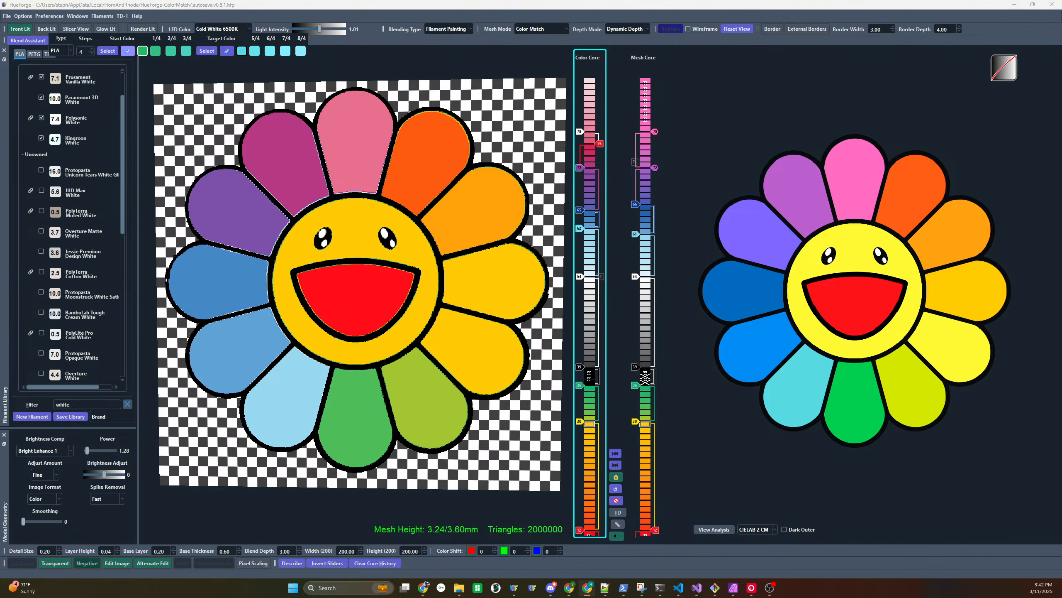
key(alt+Tab)
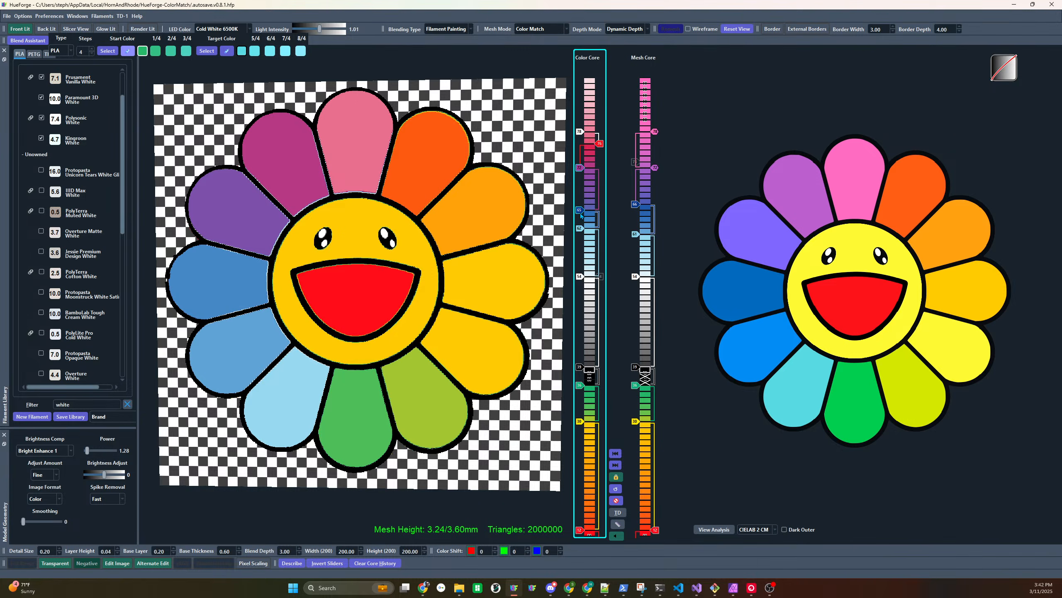
drag(579, 209, 579, 233)
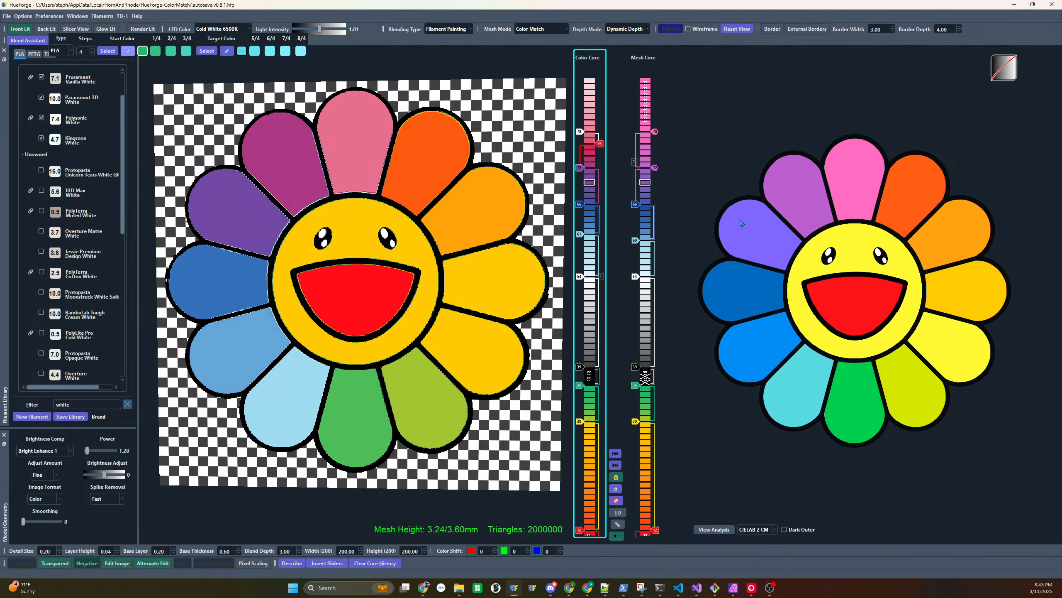
mouse_move(741, 223)
mouse_move(747, 259)
click(624, 337)
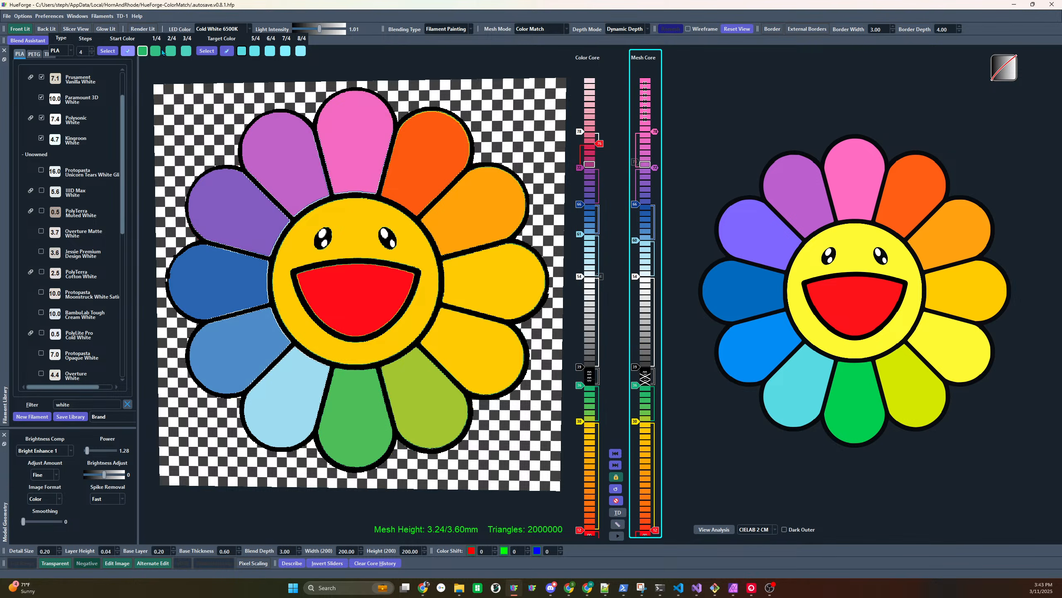
Pick a grey Mesh Core layer just above the black band as the blend target color and close the Blend Assistant
click(227, 50)
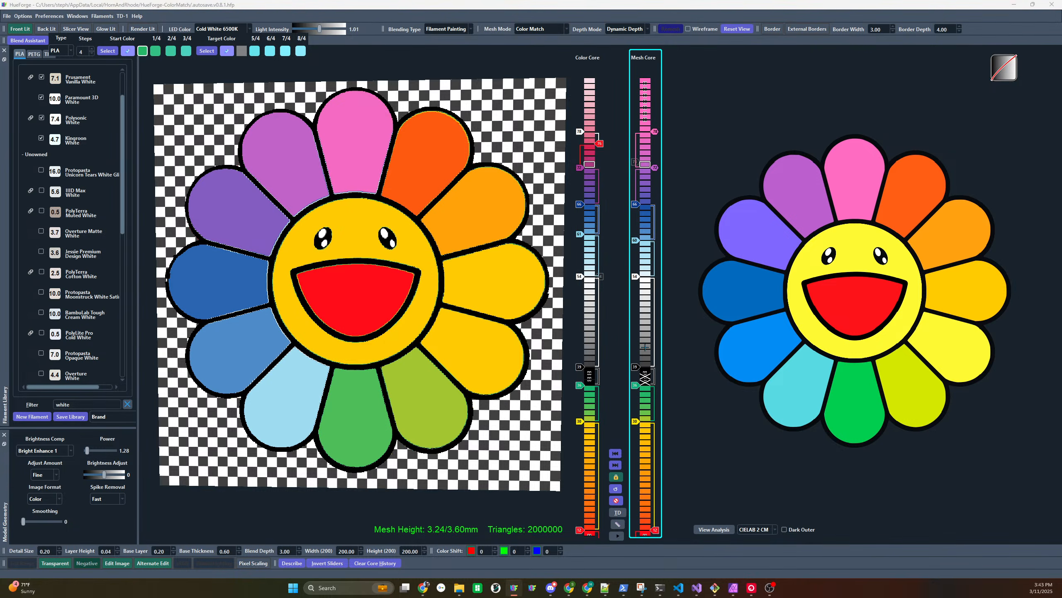
click(639, 345)
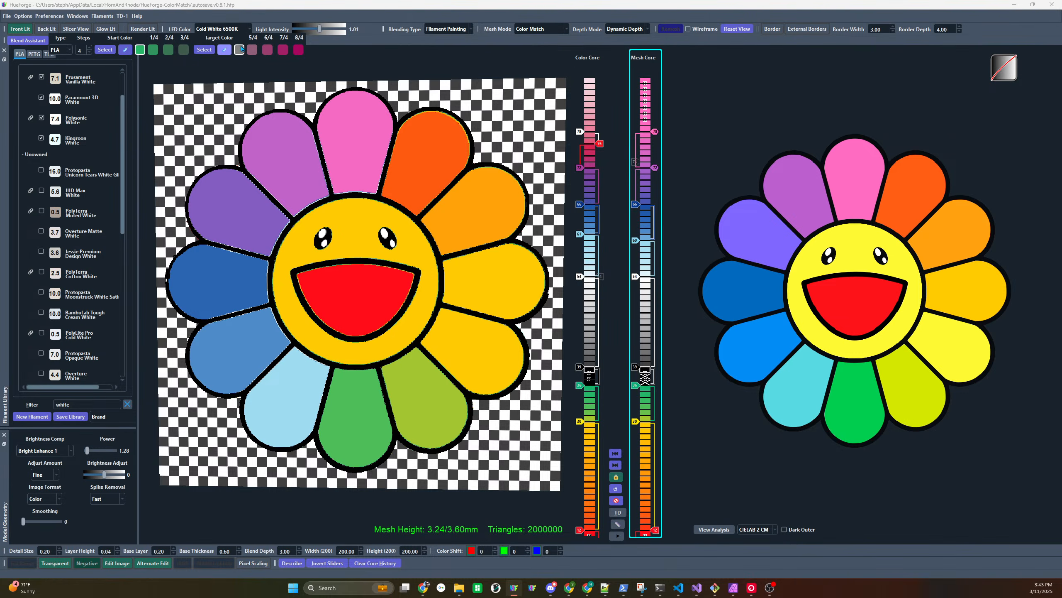
mouse_move(300, 48)
click(28, 40)
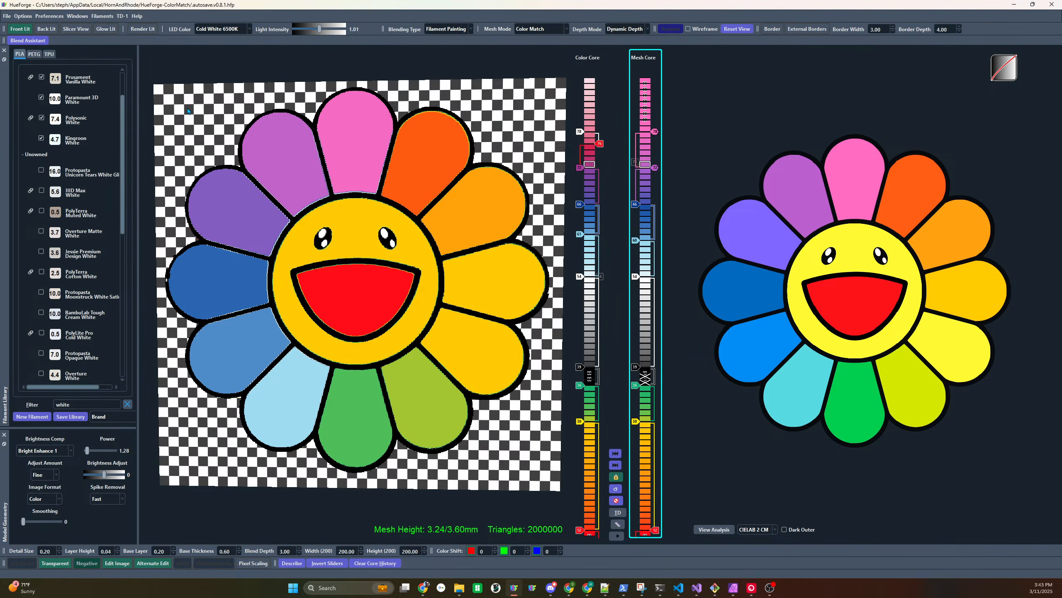
Try shifting the bottom red sliders and the Mesh Core's yellow slider by small amounts, restoring their original layers
drag(293, 146, 326, 245)
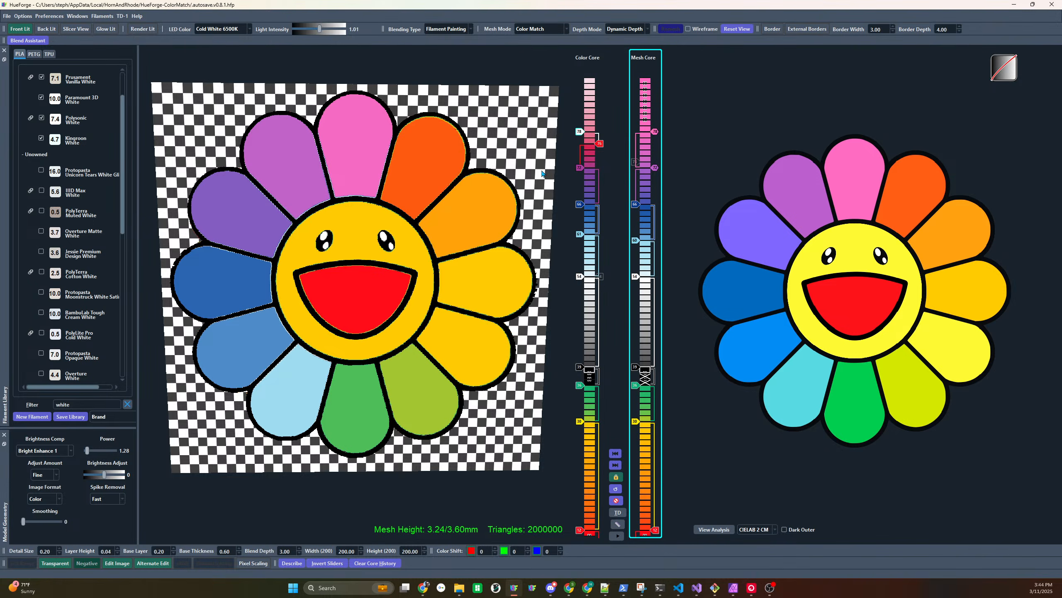
drag(458, 257, 451, 245)
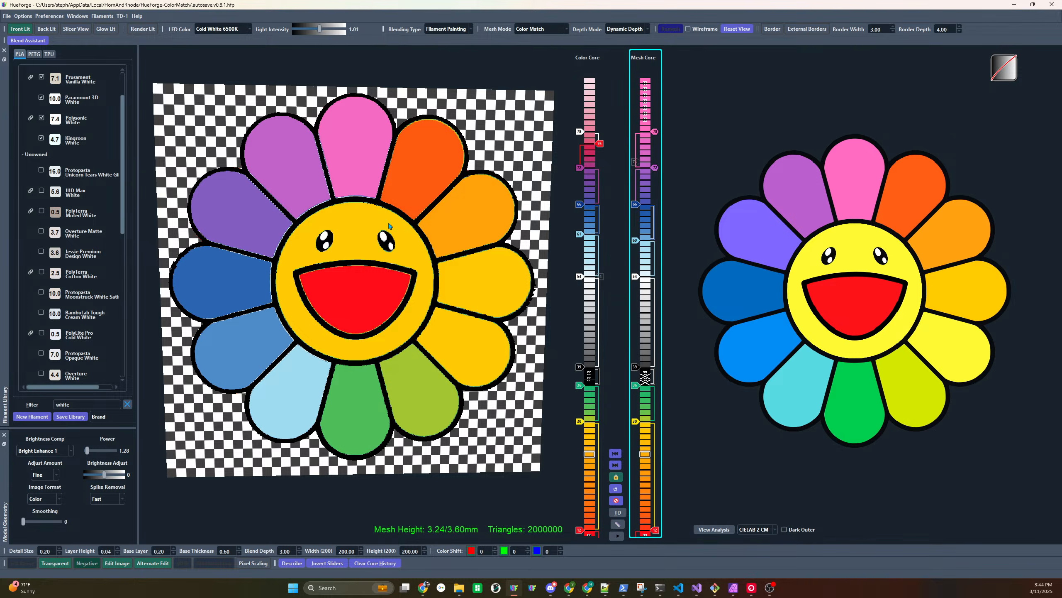
drag(486, 452, 481, 439)
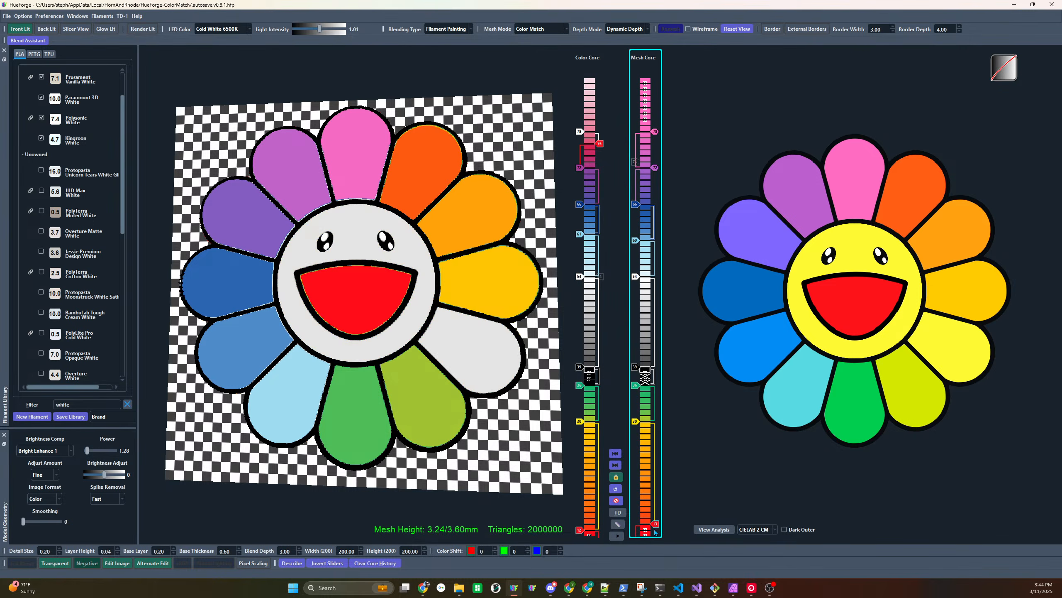
scroll(583, 531, up, 1)
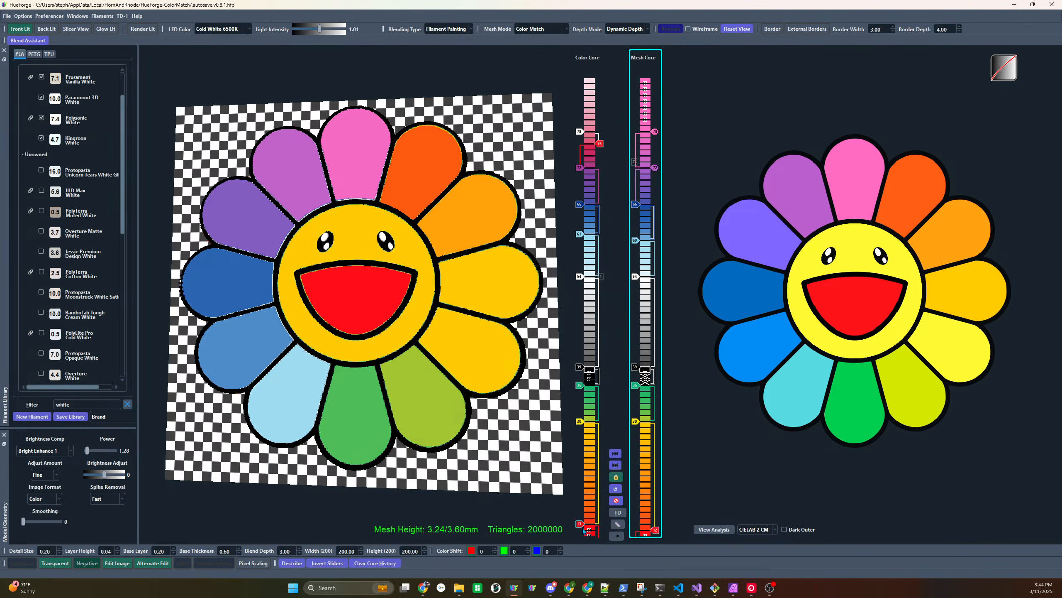
scroll(584, 531, up, 8)
scroll(584, 531, down, 9)
drag(635, 421, 636, 427)
drag(637, 427, 636, 420)
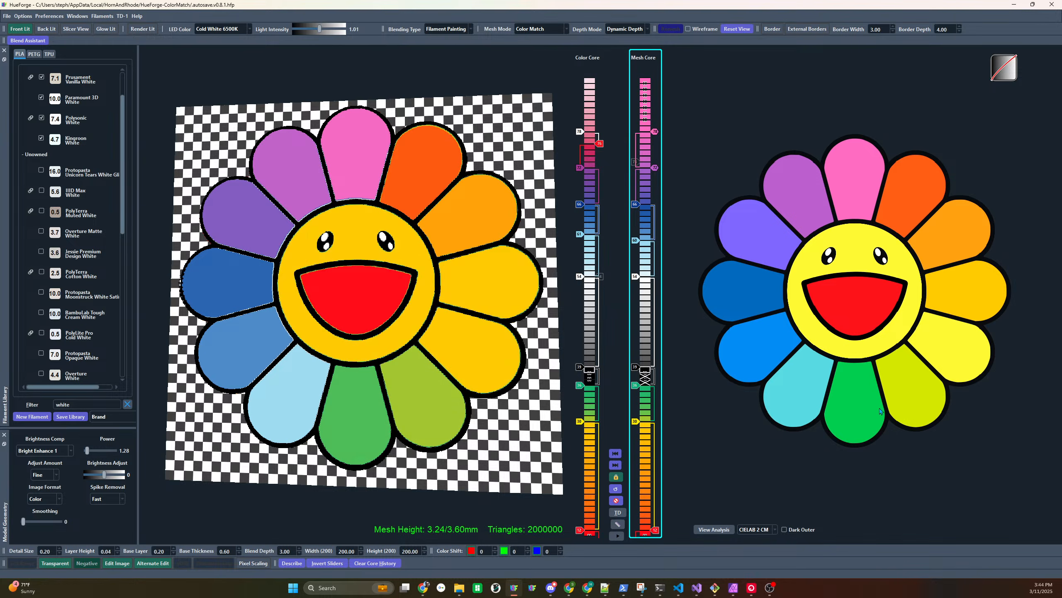
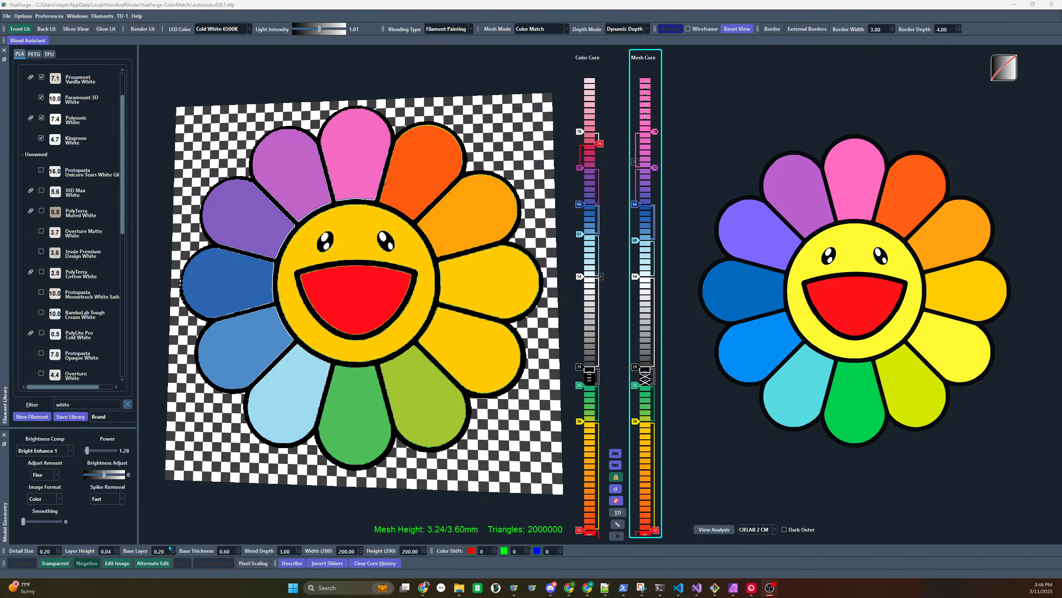
Set the base layer height to 0.16 mm
drag(158, 549, 164, 548)
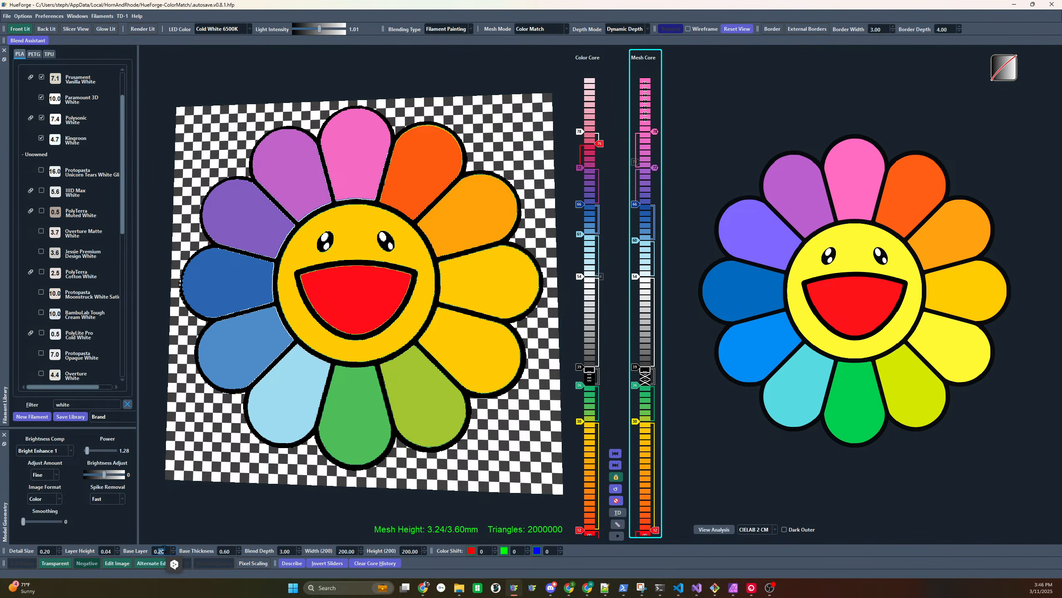
text(16)
key(Return)
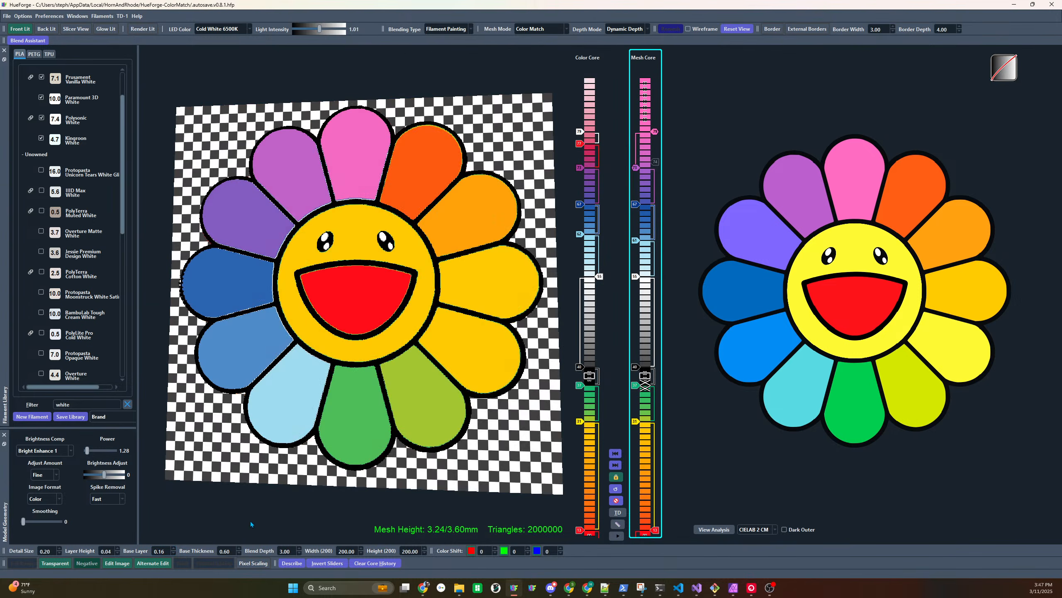
double_click(153, 550)
click(116, 529)
Switch to the other HueForge window and restore its autosaved project of the red-haired woman
click(533, 588)
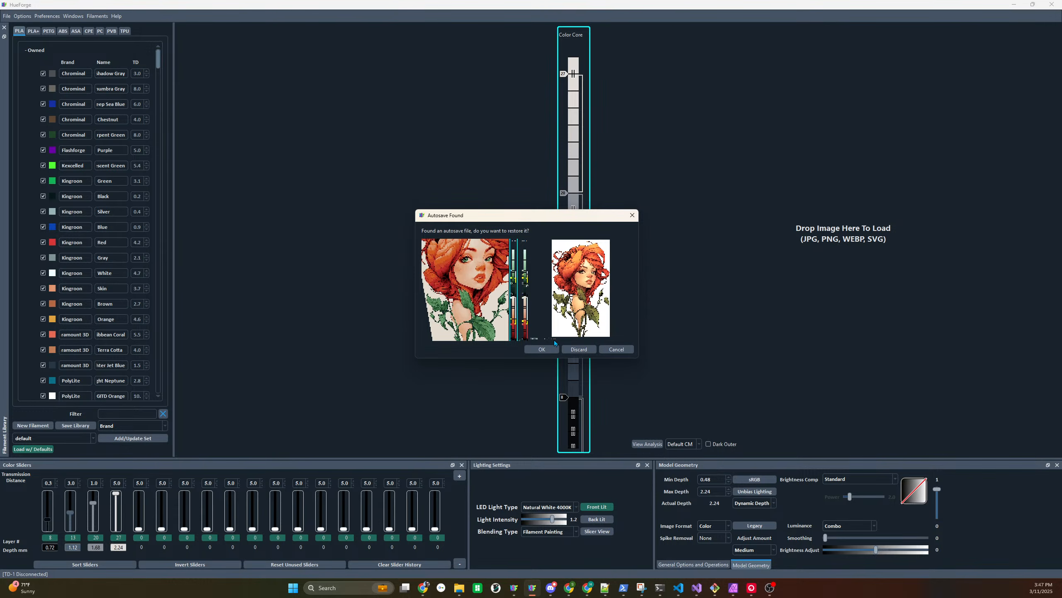
click(545, 349)
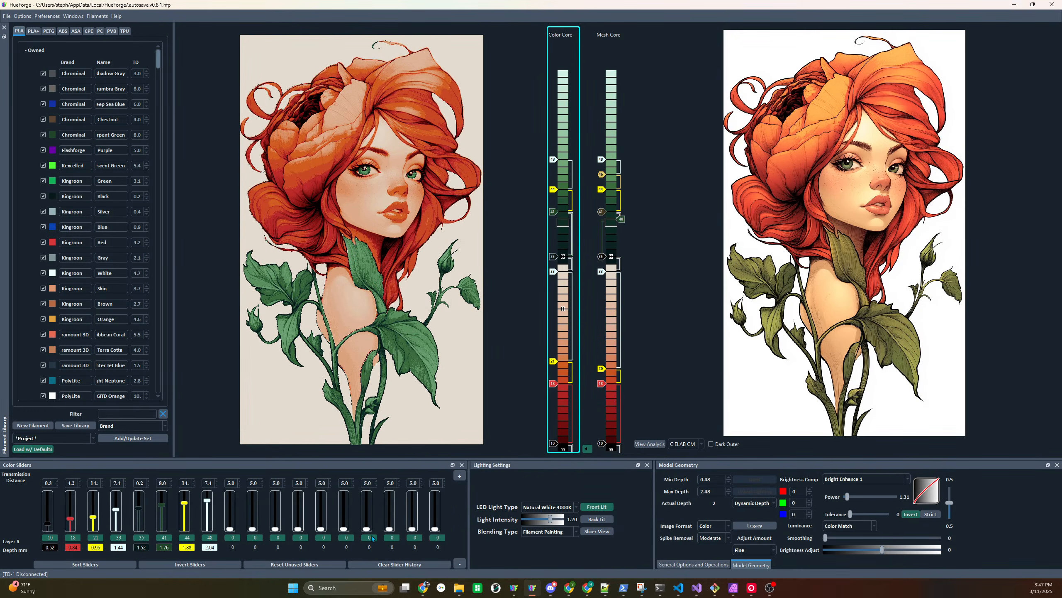
Set the project's layer height to 0.08 mm in the general options
click(714, 565)
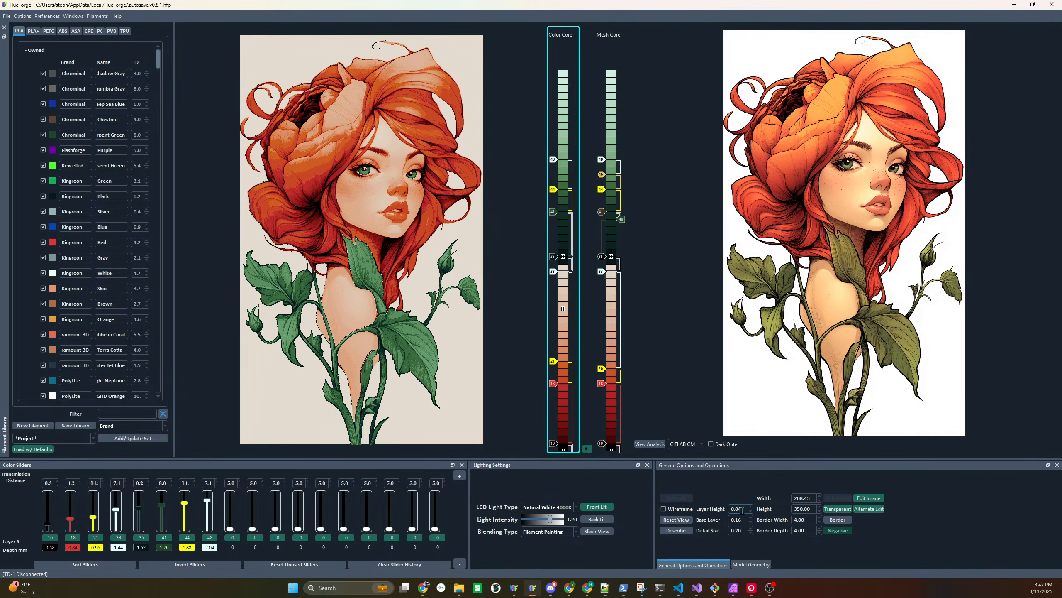
drag(743, 509, 731, 509)
click(739, 508)
key(BackSpace)
text(8)
click(743, 518)
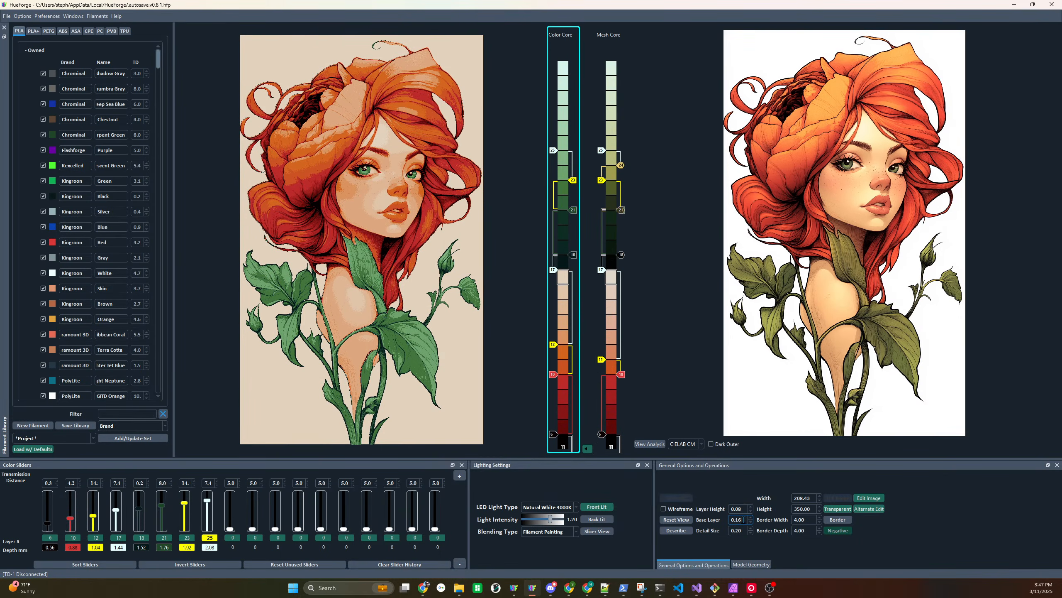
key(BackSpace)
Open the project's print description, highlight the line giving infill, layer height and base layer, and close the description
click(676, 531)
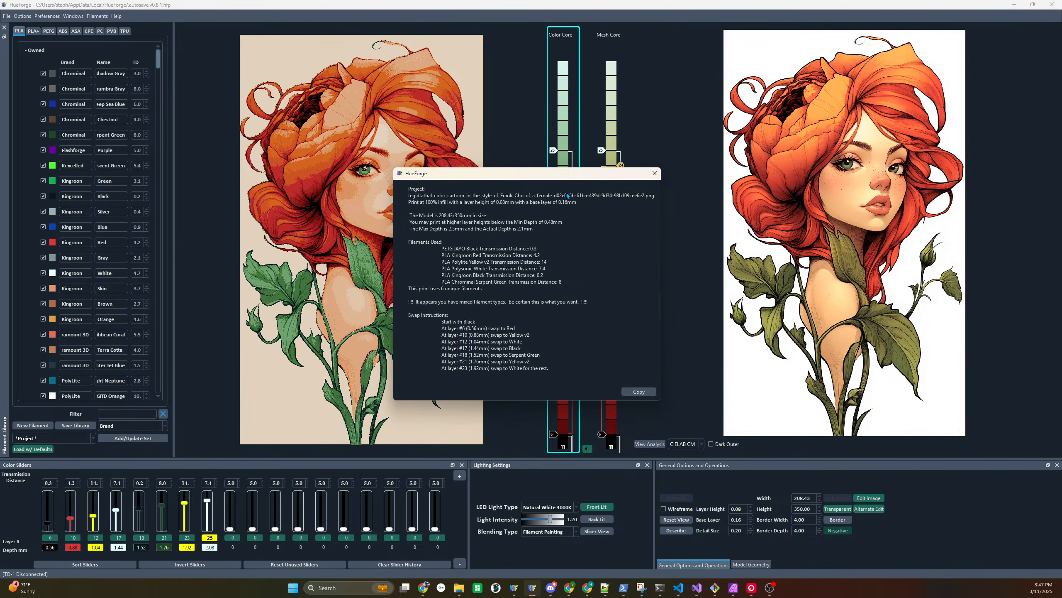
drag(409, 202, 579, 205)
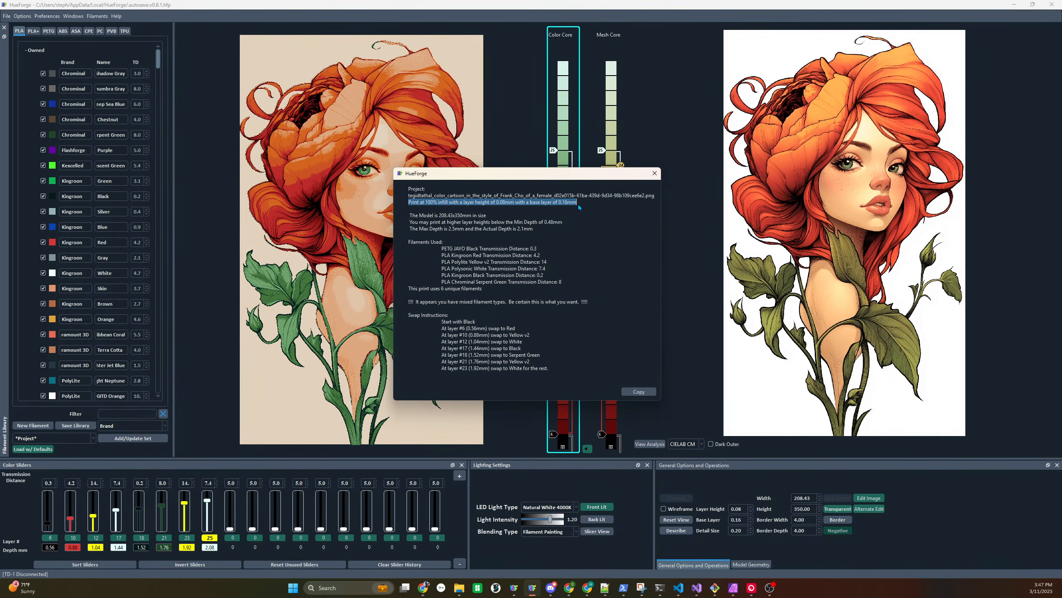
click(653, 173)
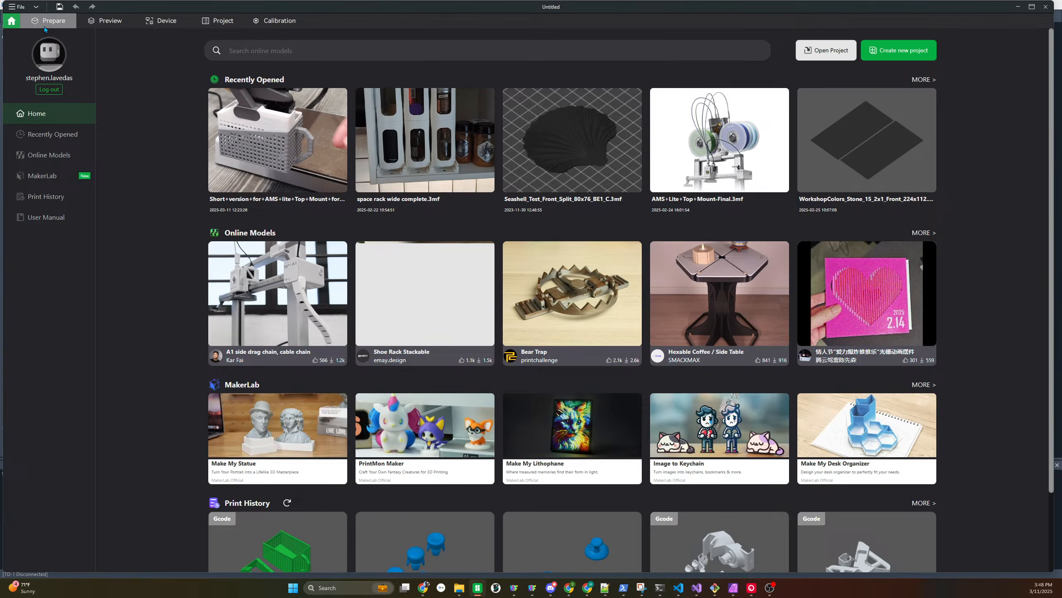
In Bambu Studio's Prepare view, select the Bambu Lab A1 0.4 nozzle - HF printer preset and open its extruder settings
click(57, 26)
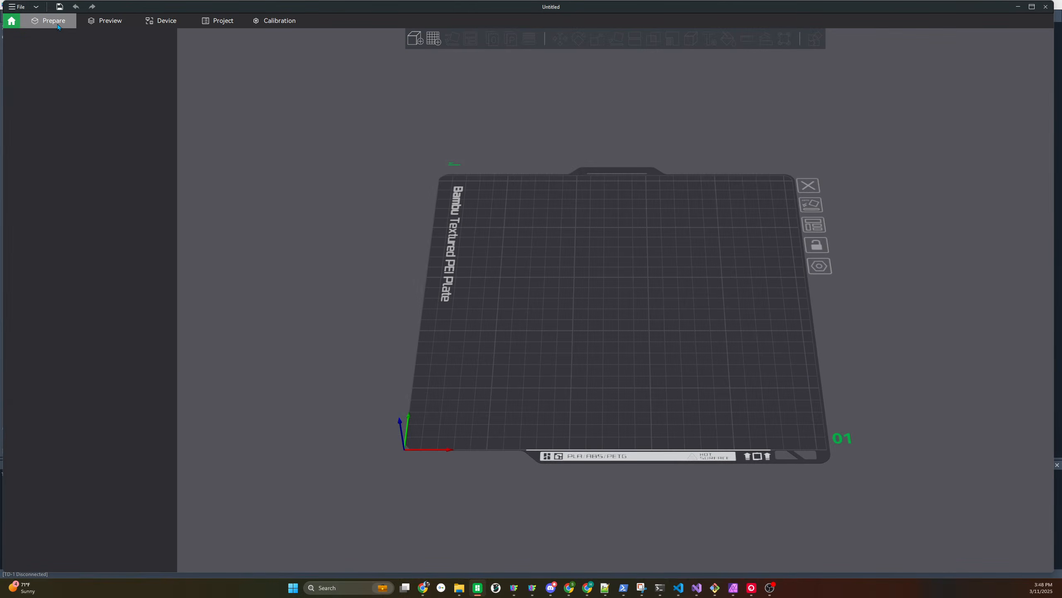
click(84, 52)
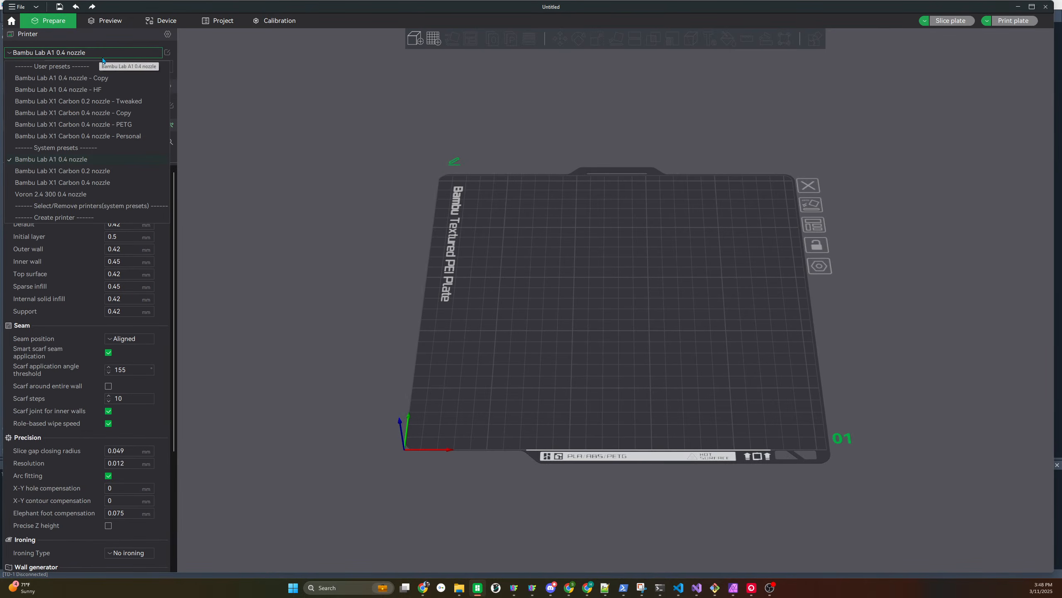
click(83, 90)
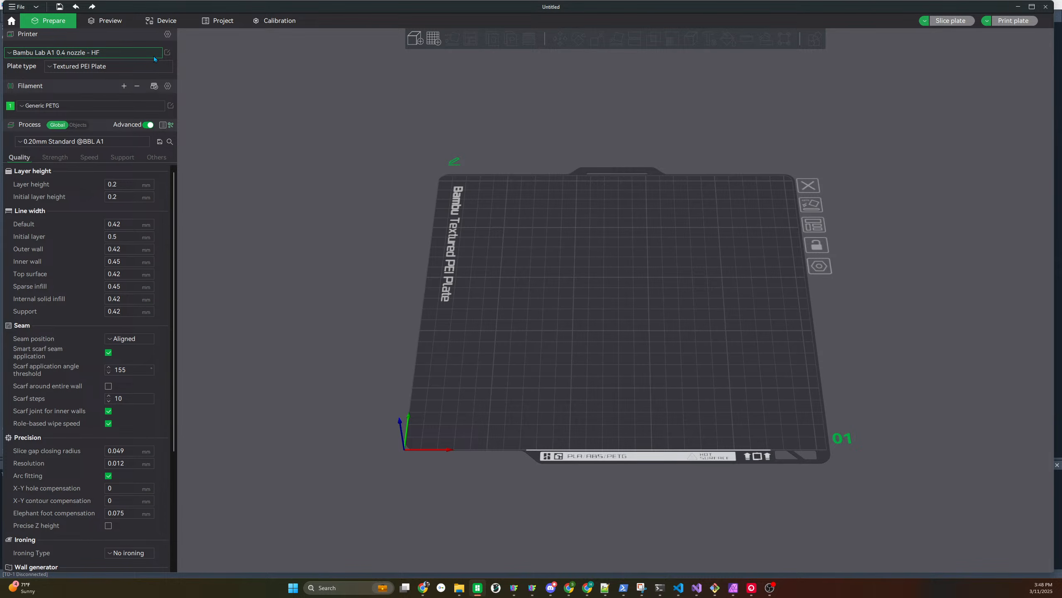
click(167, 53)
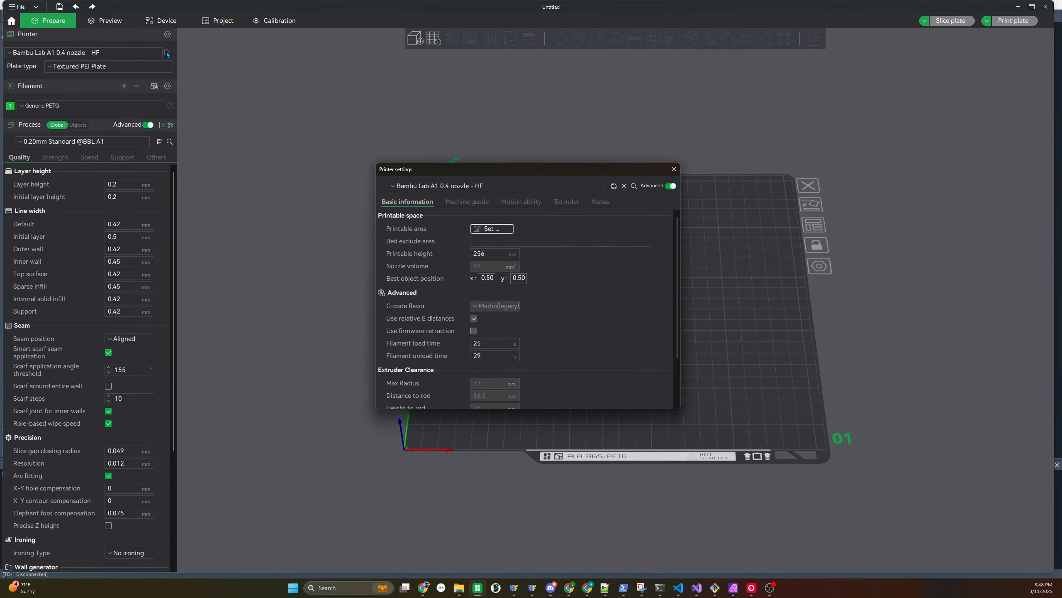
click(567, 202)
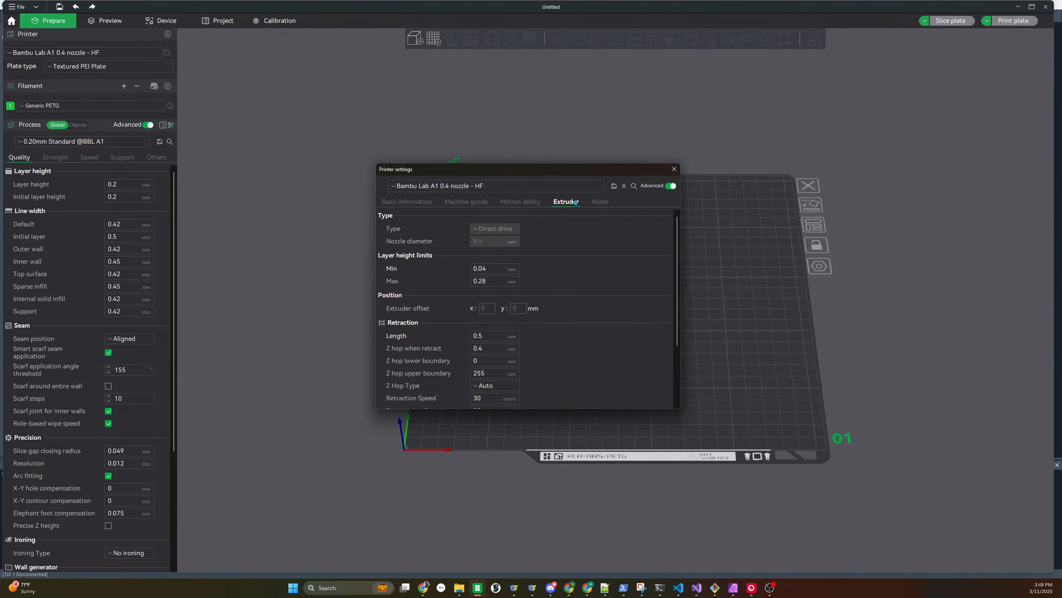
Examine the minimum layer height limit in the A1 0.4 nozzle - HF preset's extruder settings, then close the printer settings
double_click(498, 268)
click(679, 168)
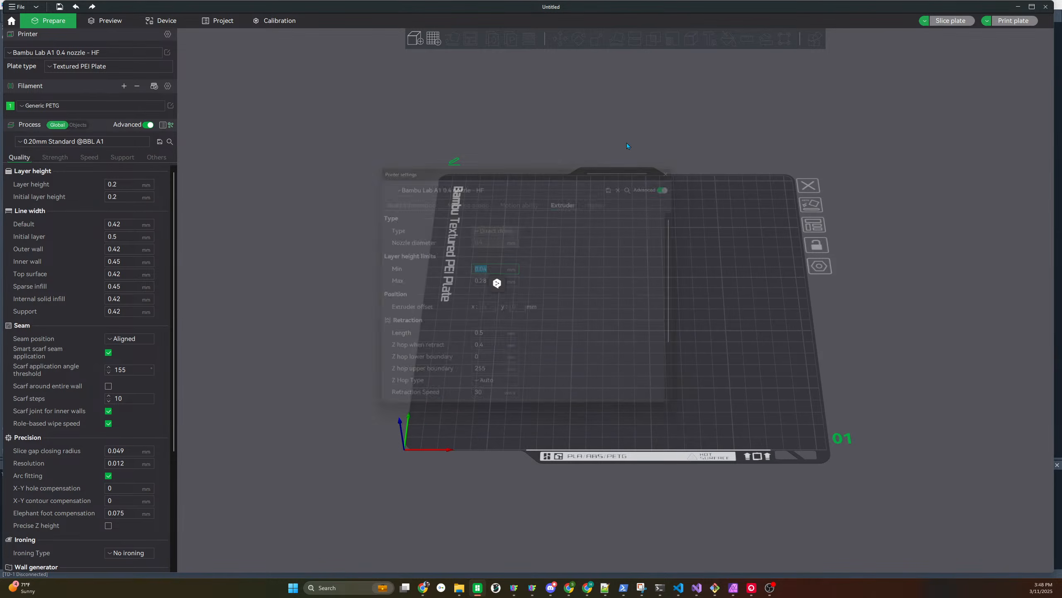
click(168, 53)
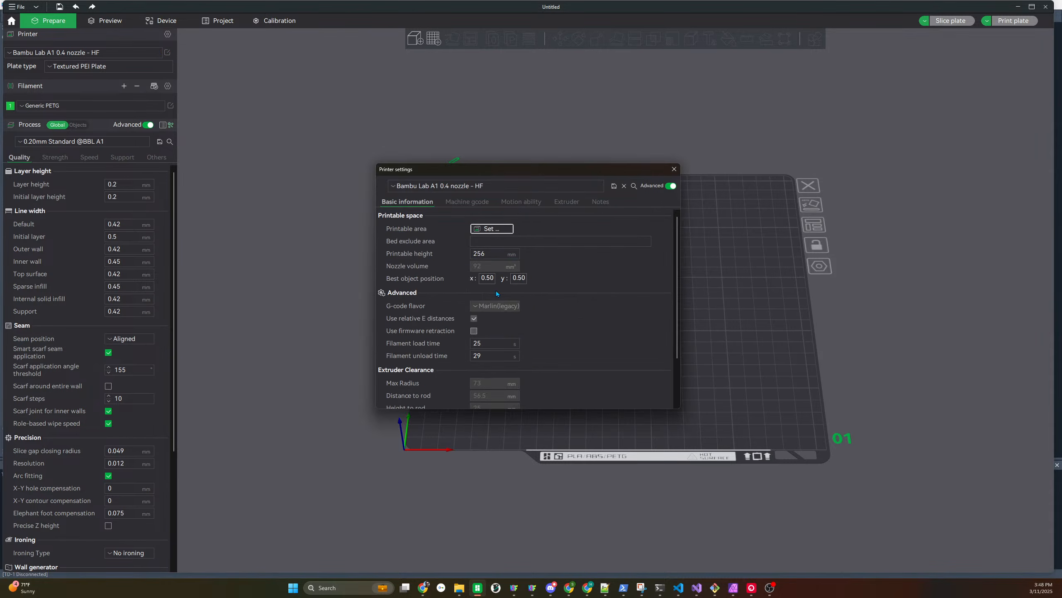
click(566, 202)
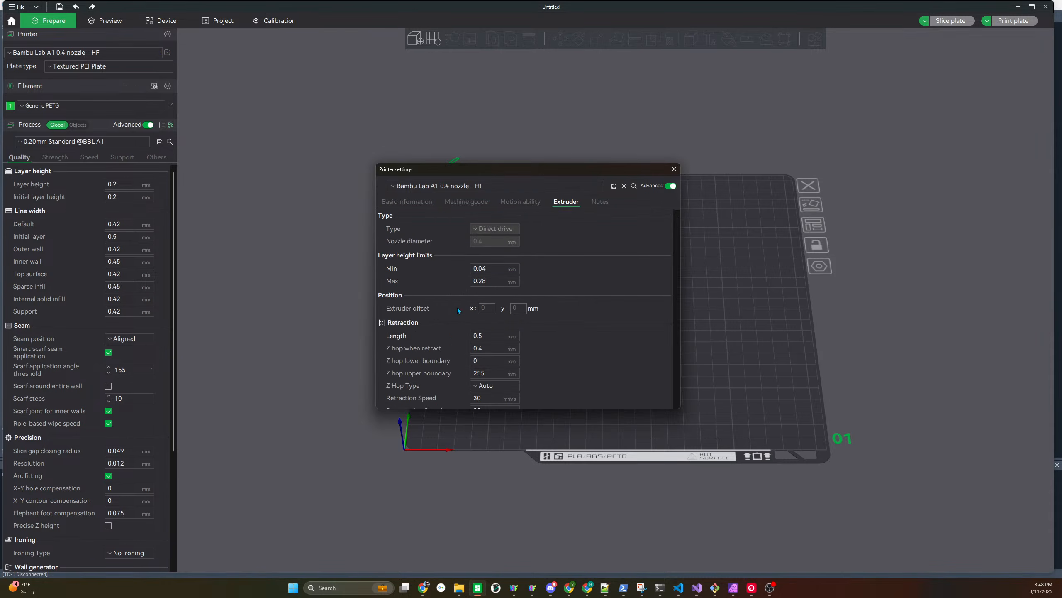
double_click(474, 268)
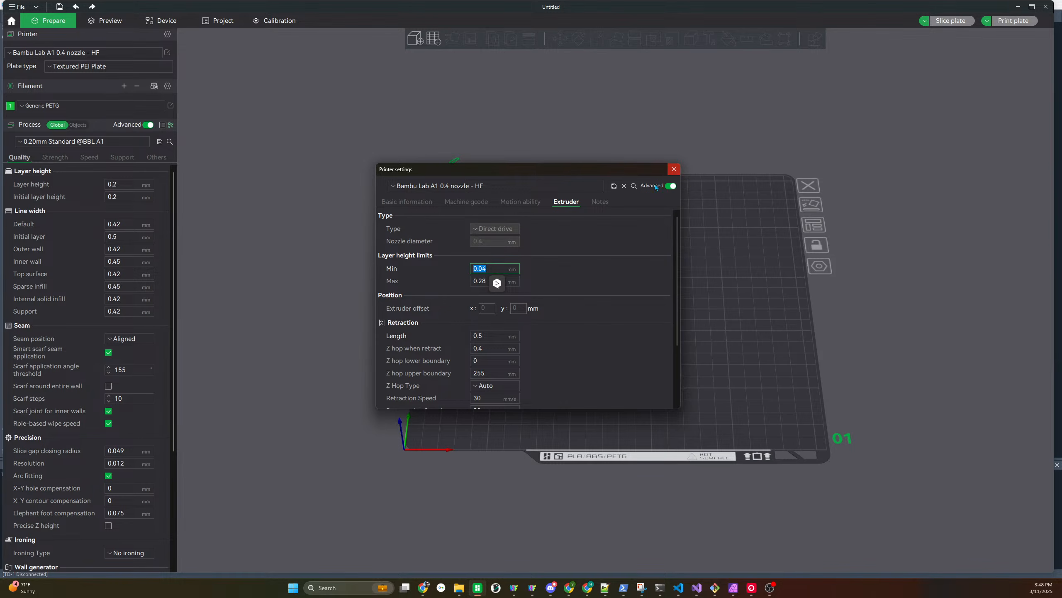
click(494, 268)
click(673, 169)
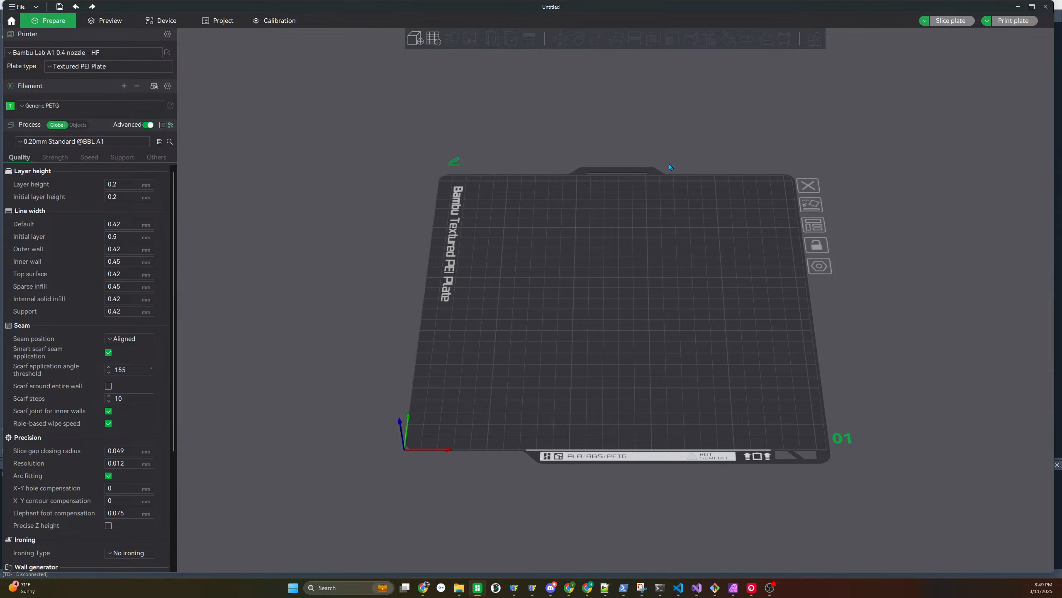
Switch to the HueForge window with the flower project and close that project, discarding its changes
click(514, 587)
drag(502, 306, 514, 297)
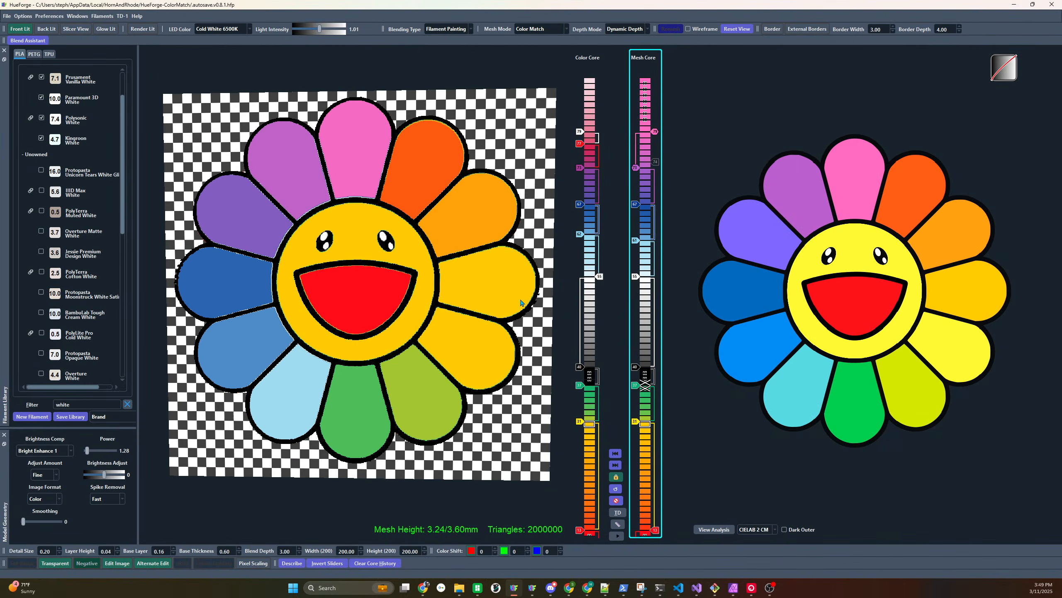
key(alt+F4)
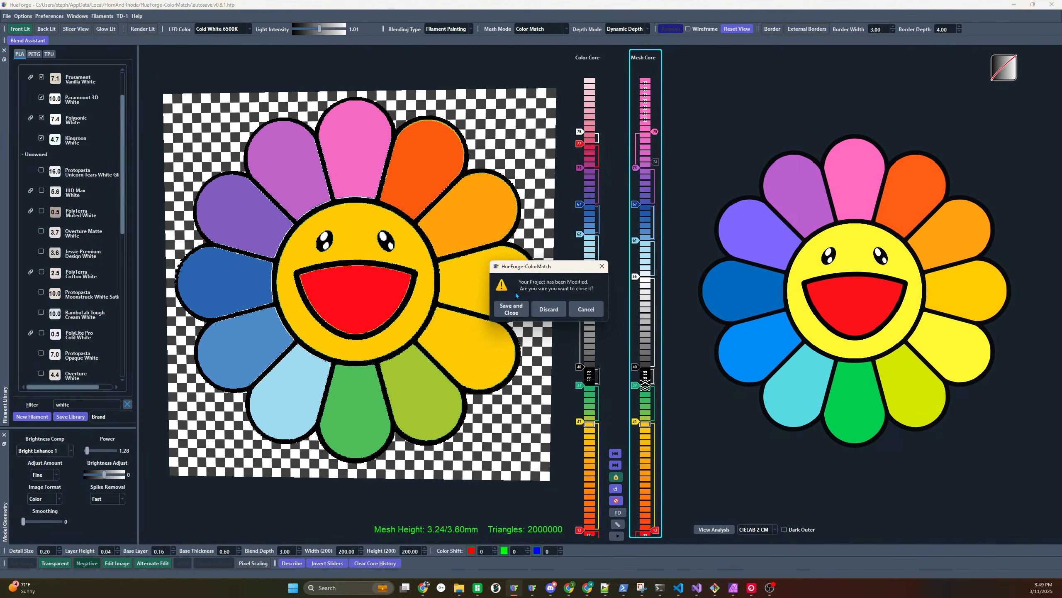
click(551, 306)
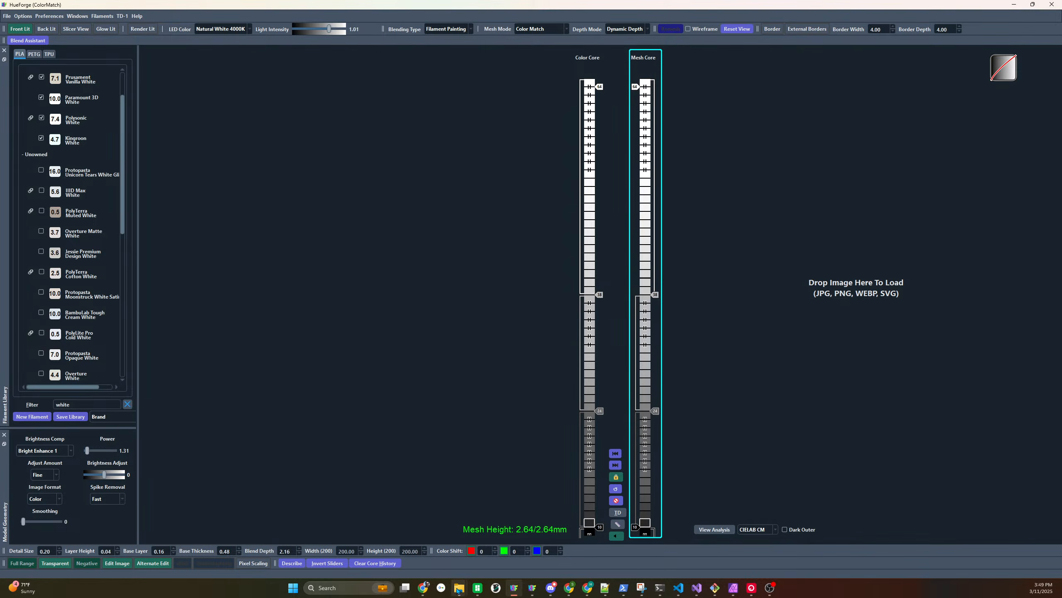
Load the pastel image of the misty tree and clear the "white" filter from the filament library
mouse_move(460, 587)
drag(1000, 176, 853, 239)
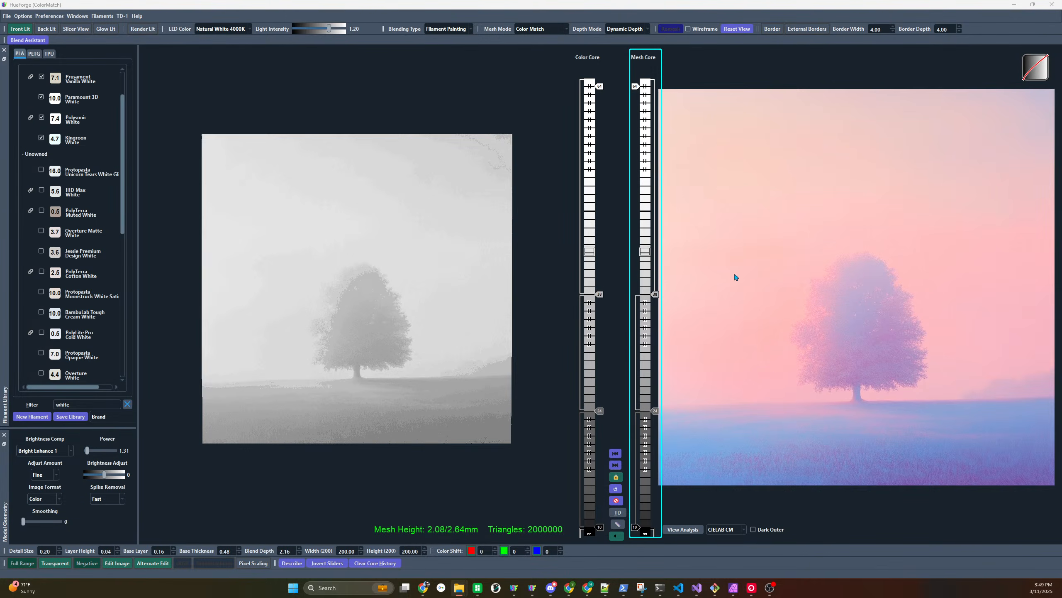
scroll(423, 358, up, 2)
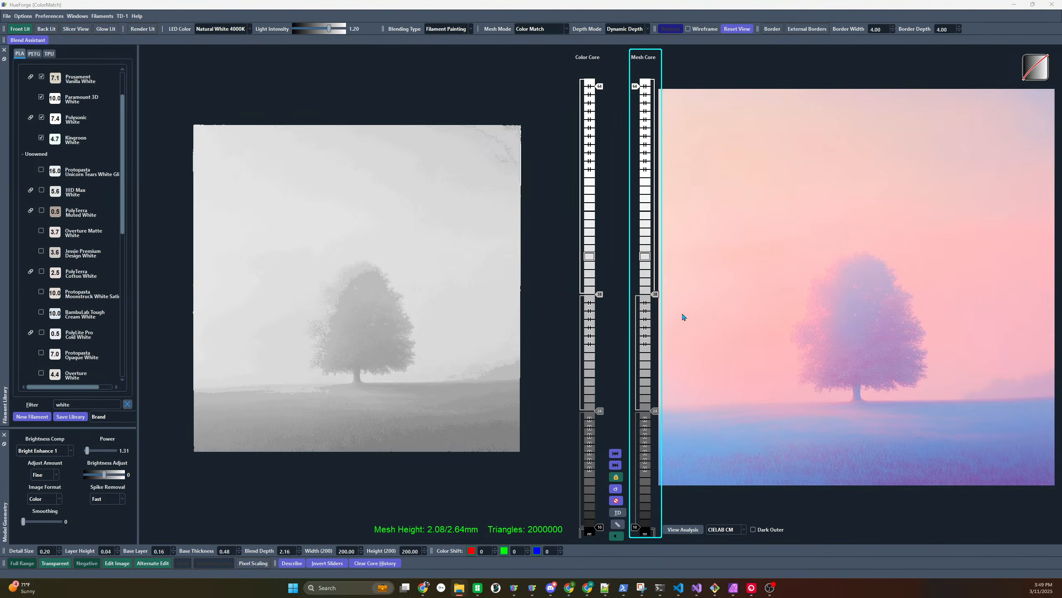
scroll(39, 195, up, 1)
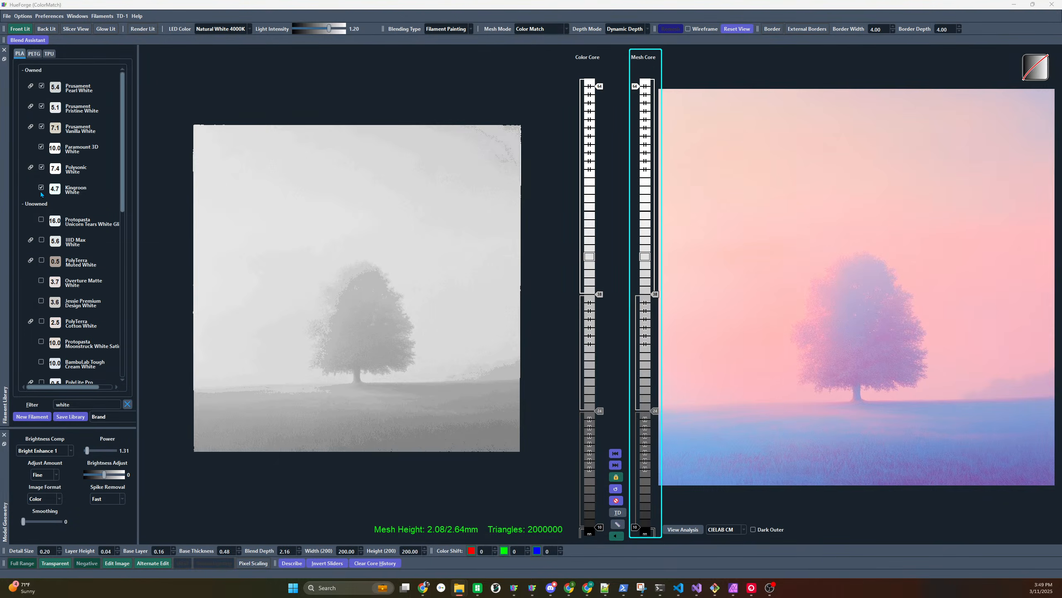
click(127, 404)
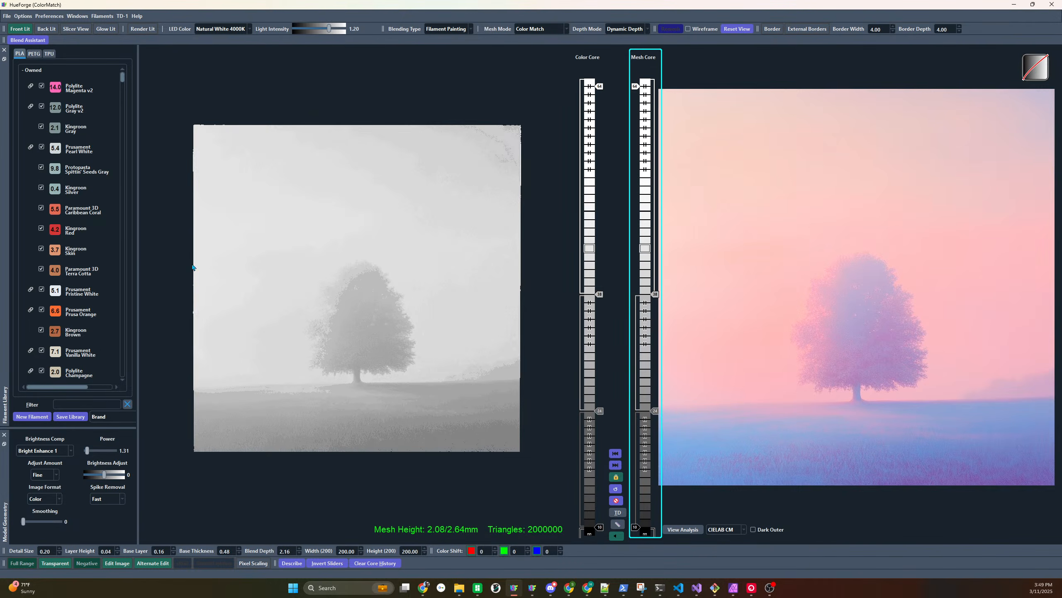
Find the filaments closest to the image's purple foreground and replace the color core's dark gray filament with BambuLab Tough Lavender Blue
scroll(73, 242, down, 3)
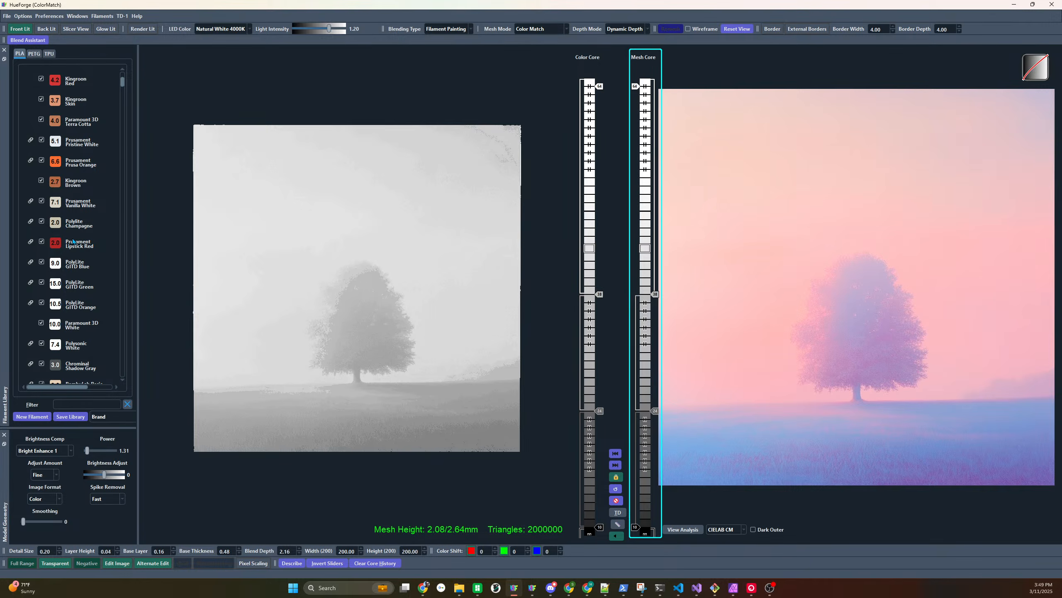
right_click(874, 477)
click(887, 487)
scroll(62, 245, down, 1)
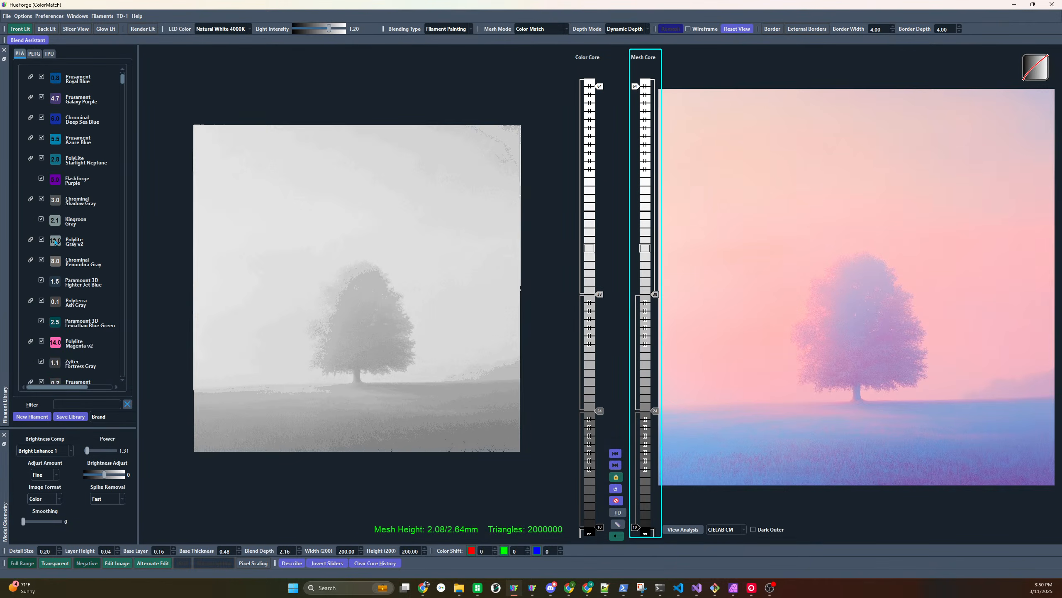
scroll(61, 244, down, 5)
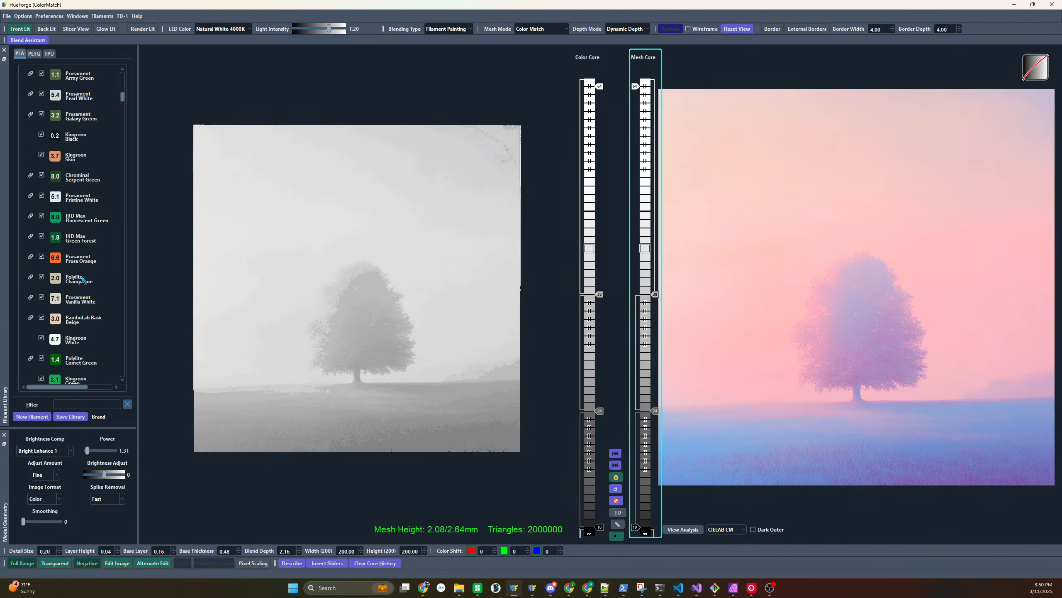
scroll(82, 276, down, 5)
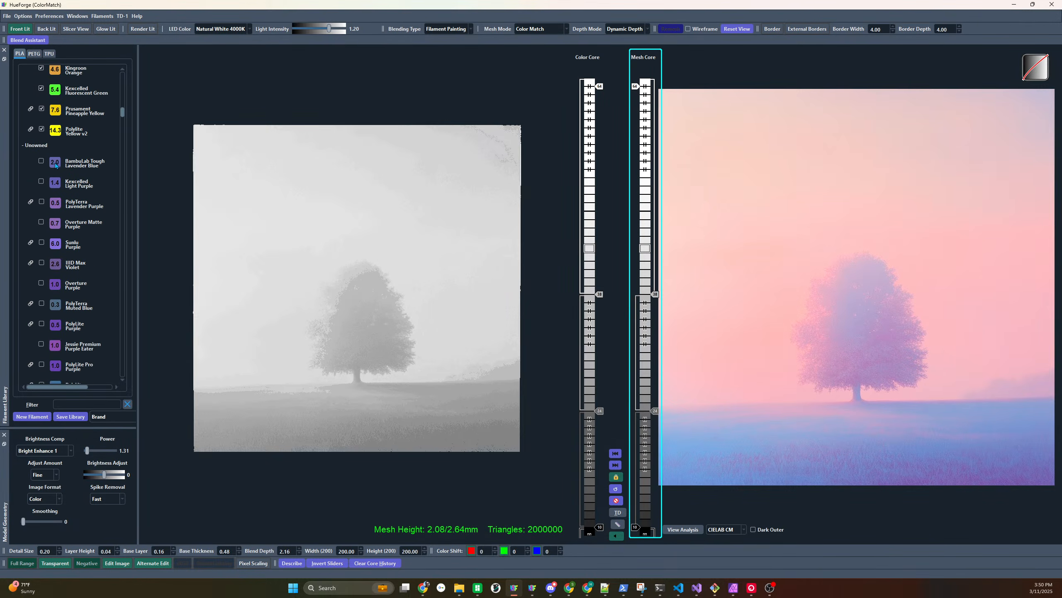
drag(55, 164, 596, 405)
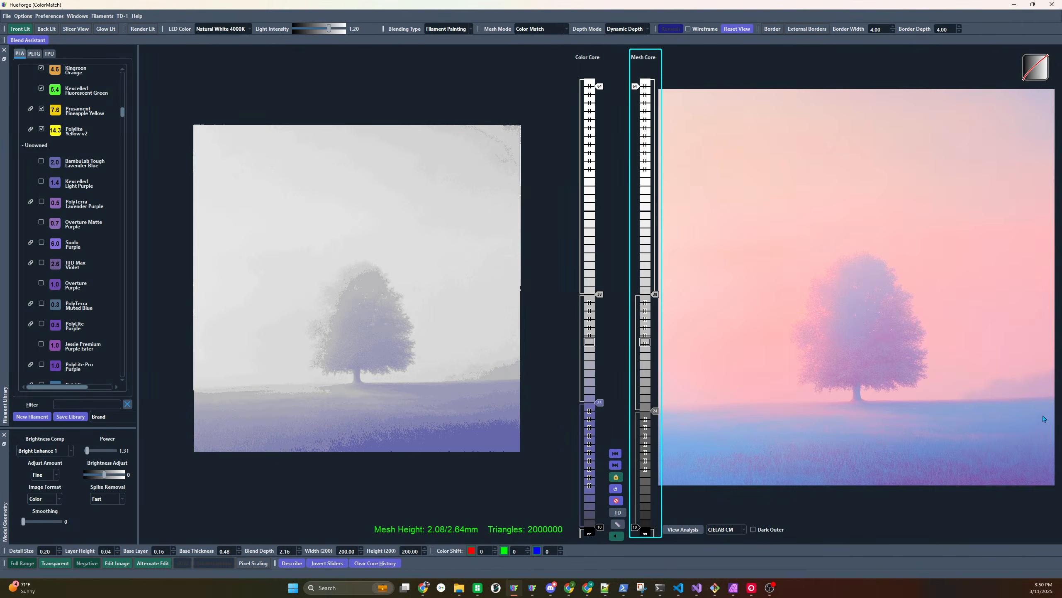
Find the filaments closest to the field's light blue and place Overture Matte Light Blue just above the lavender slider in the color core
right_click(682, 445)
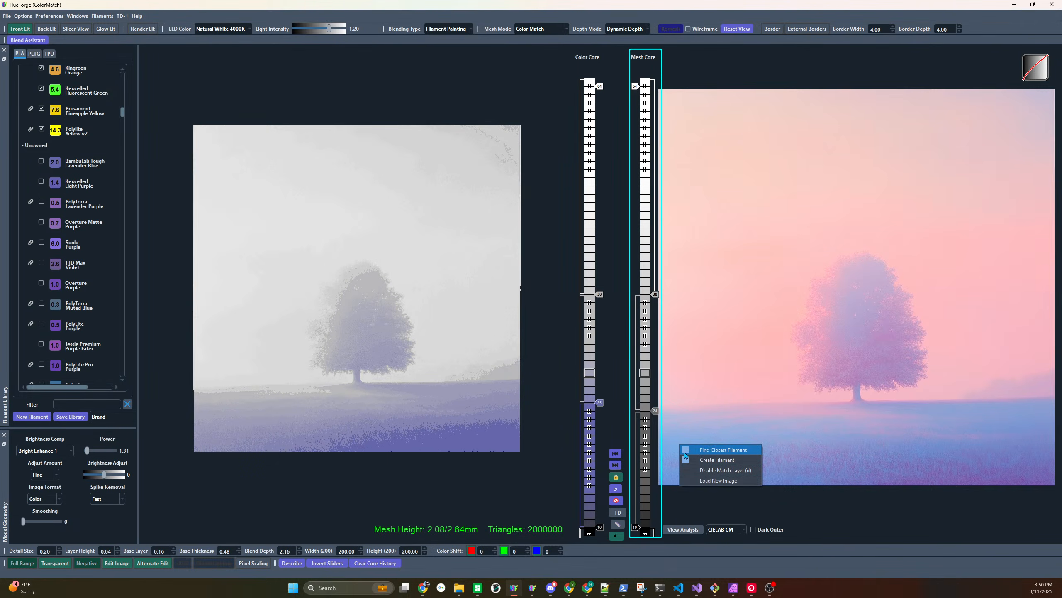
click(684, 450)
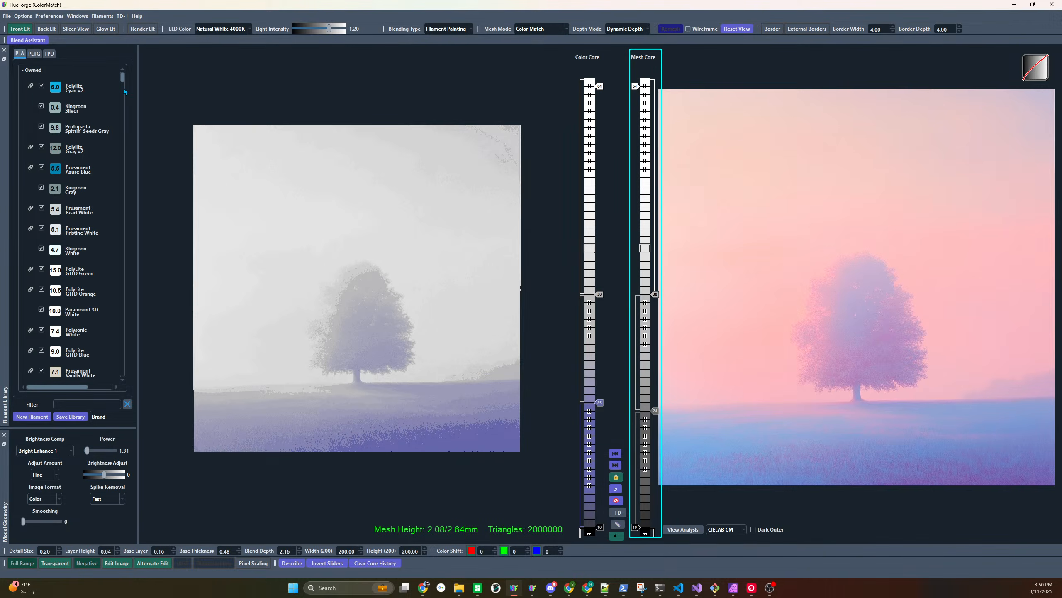
scroll(77, 202, down, 8)
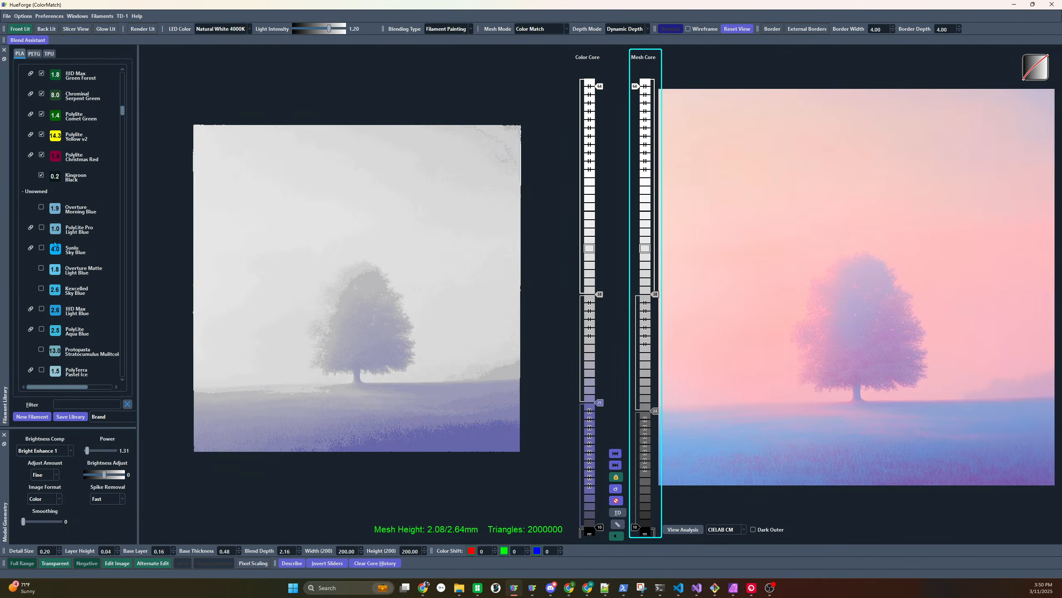
drag(58, 272, 586, 381)
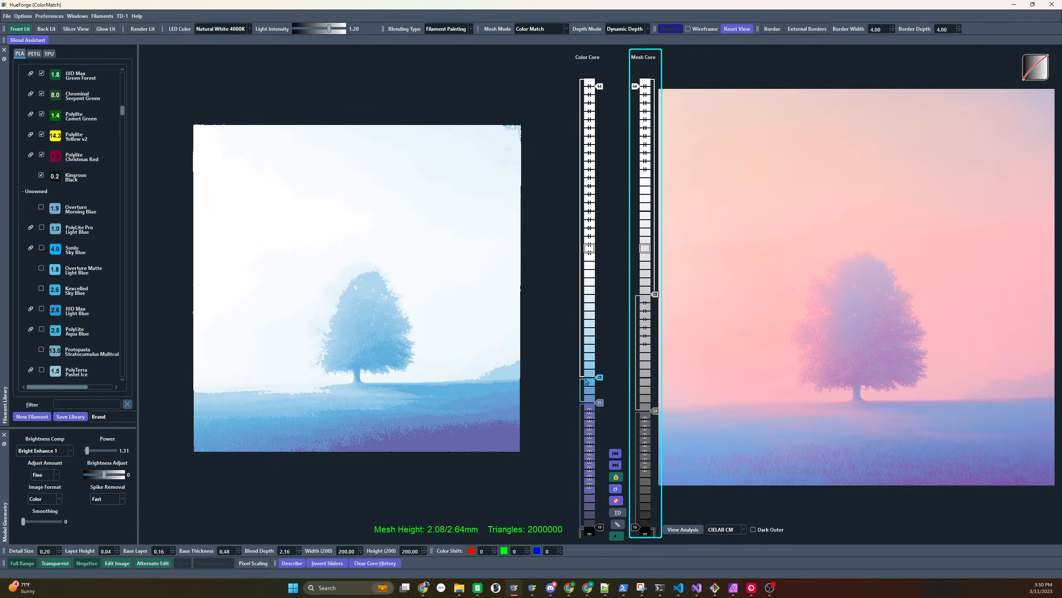
Find the filaments closest to the image's pink, add PolyTerra Sakura Pink above the light blue in the color core, and lower its slider slightly
right_click(795, 411)
click(810, 418)
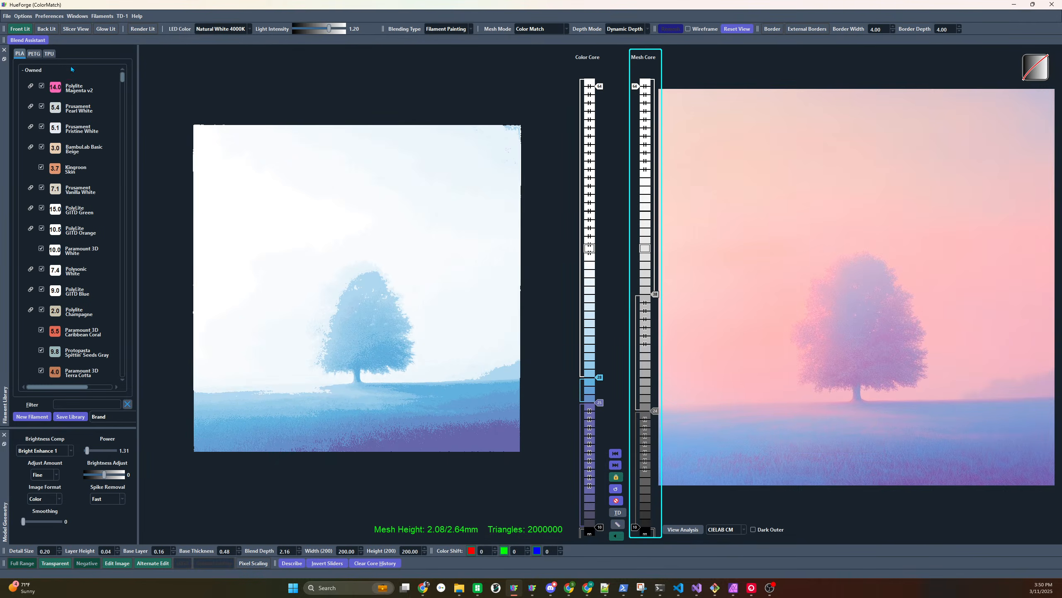
drag(123, 81, 123, 115)
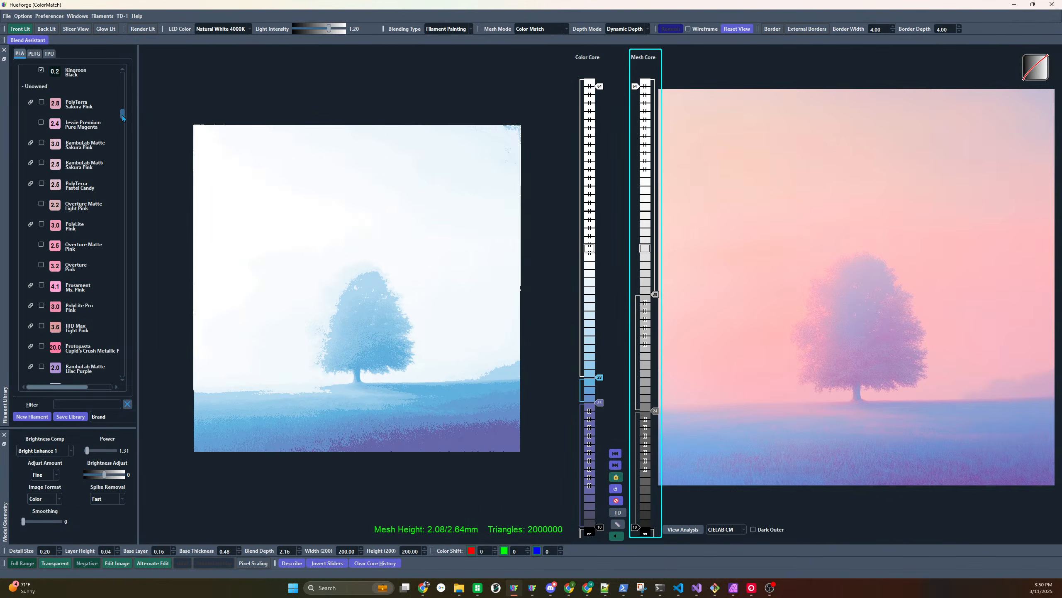
drag(55, 103, 573, 274)
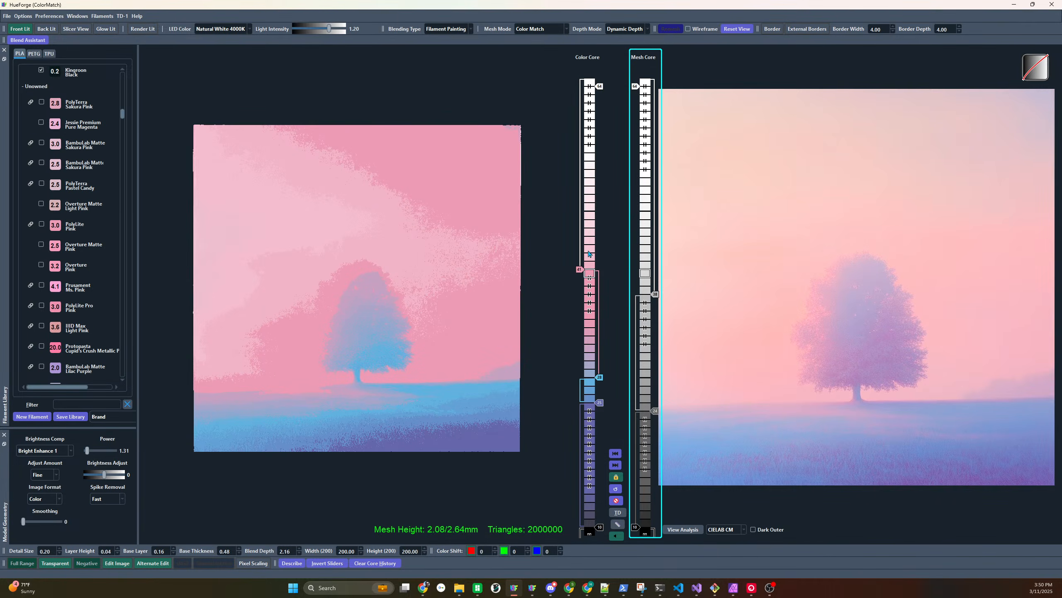
scroll(582, 275, down, 2)
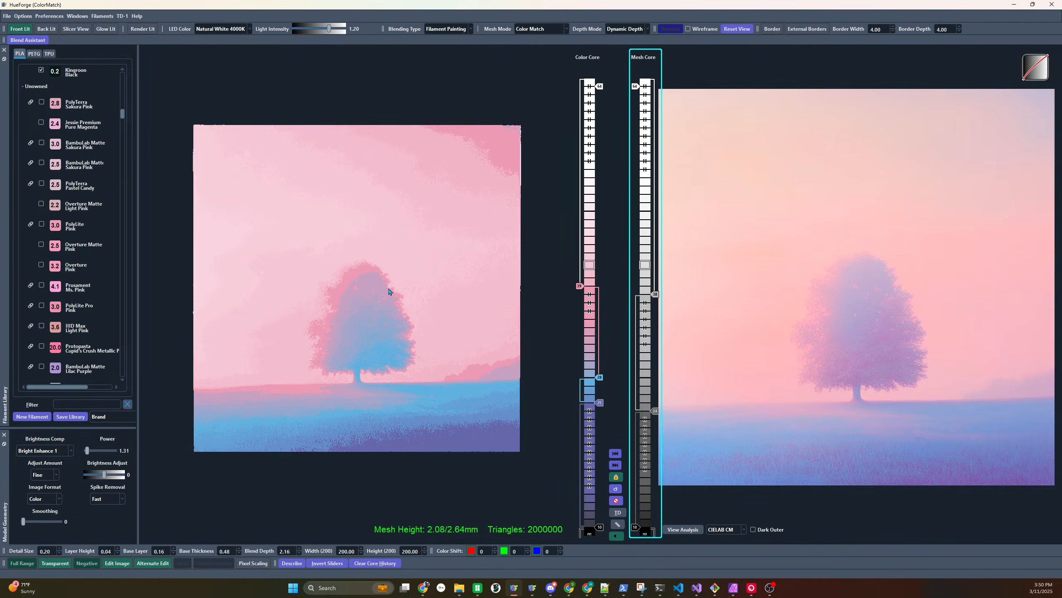
Replace the Sakura Pink filament in the color core with the owned Polylite Magenta v2
mouse_move(761, 305)
scroll(55, 202, up, 5)
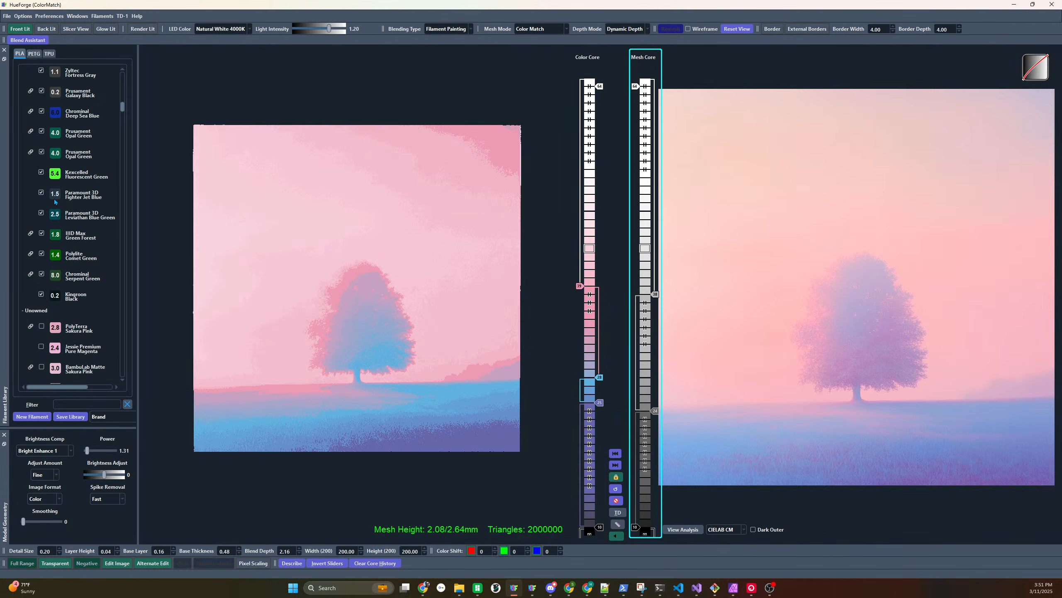
scroll(55, 202, up, 6)
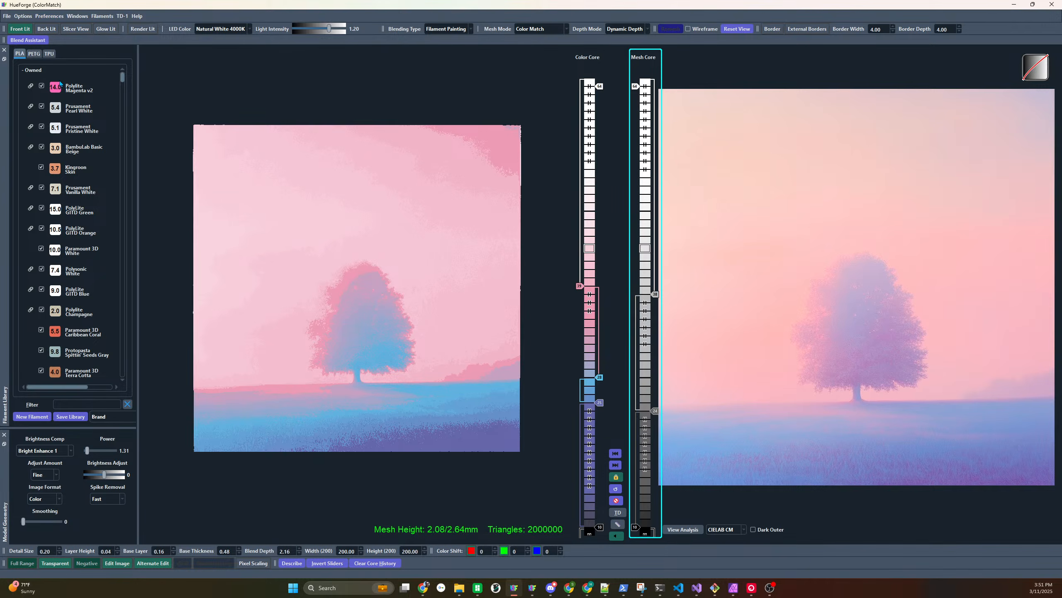
mouse_move(60, 84)
mouse_down()
mouse_move(344, 227)
mouse_move(606, 297)
mouse_move(580, 293)
mouse_up()
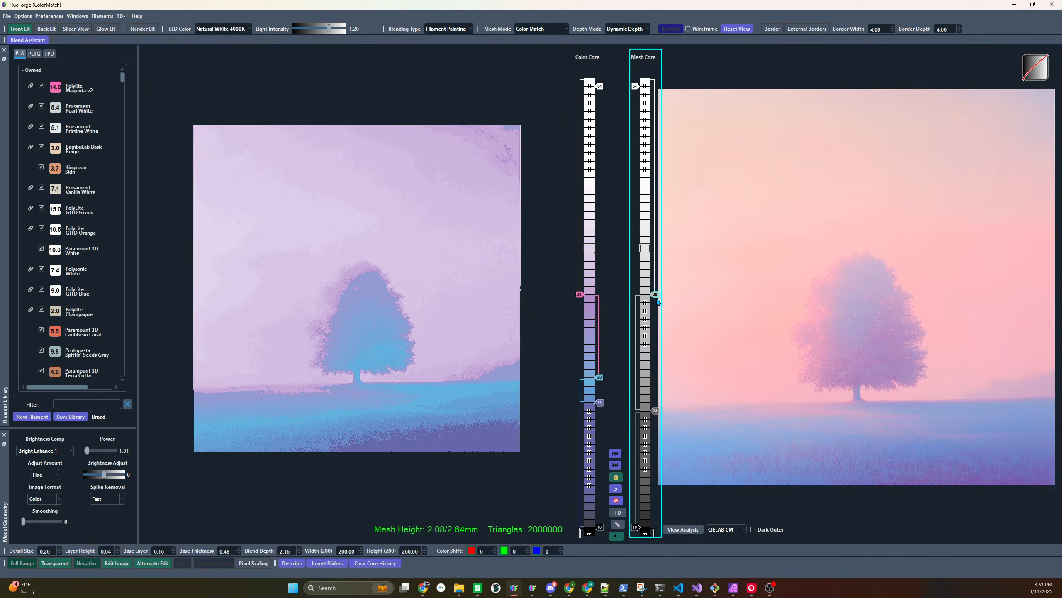
Raise the transmission distances of the mesh core's gray and white filaments, and move the color core's magenta slider up three layers
scroll(657, 296, up, 4)
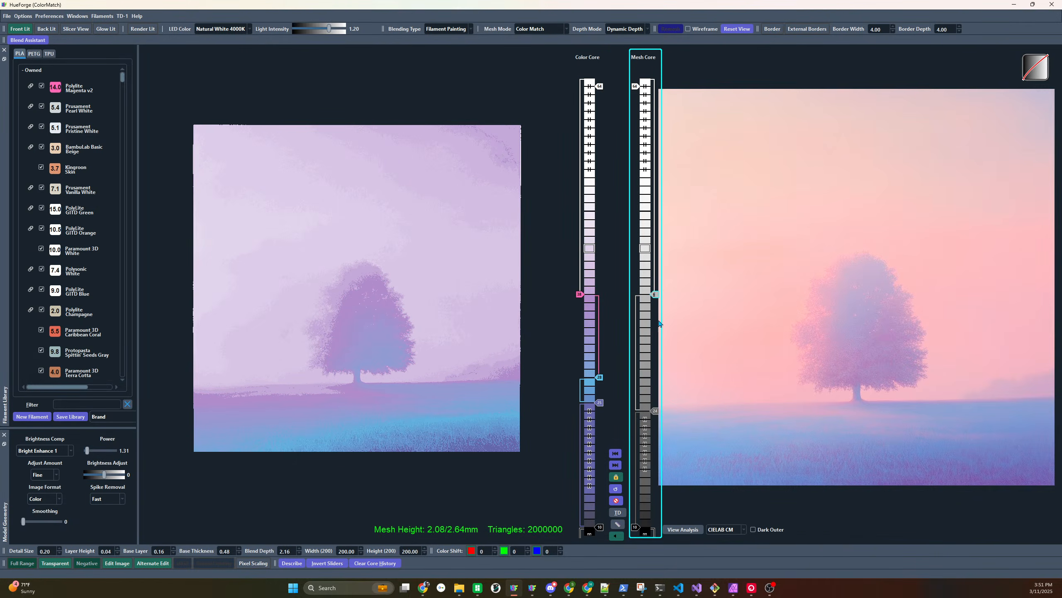
scroll(656, 412, up, 4)
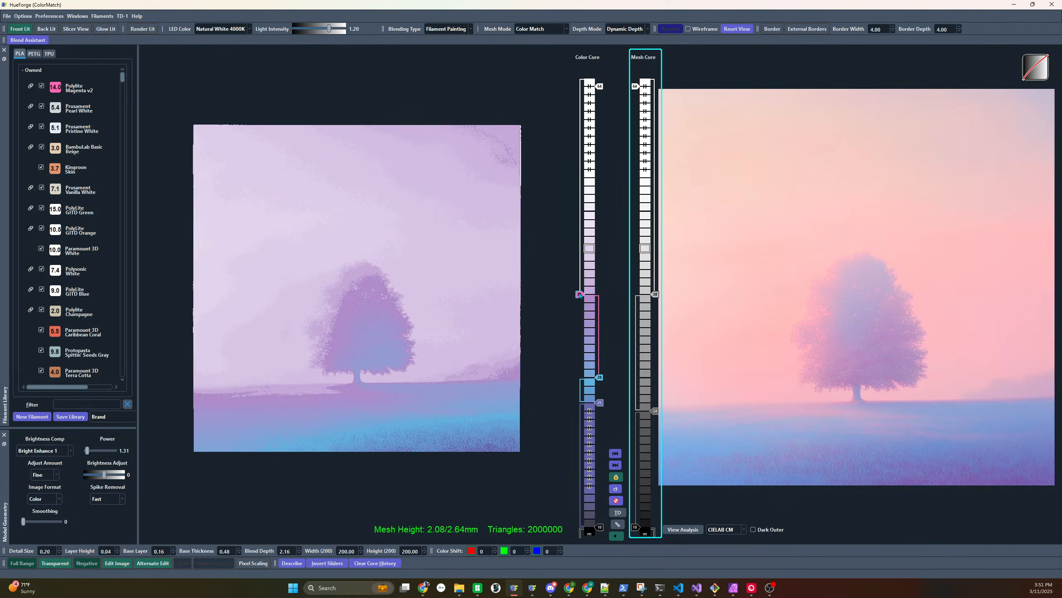
scroll(583, 293, up, 5)
scroll(583, 293, down, 2)
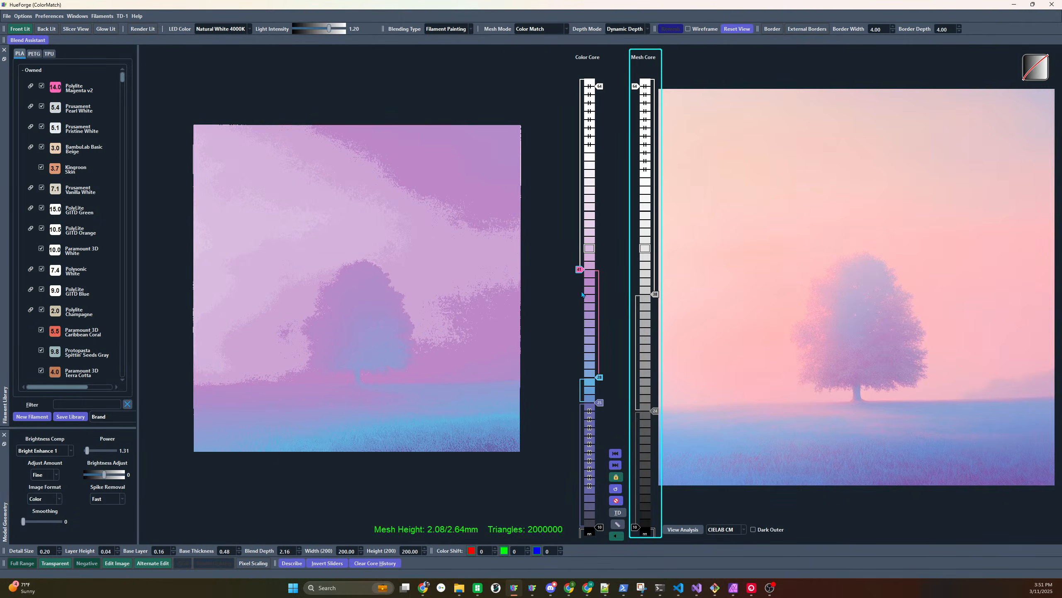
scroll(636, 87, up, 6)
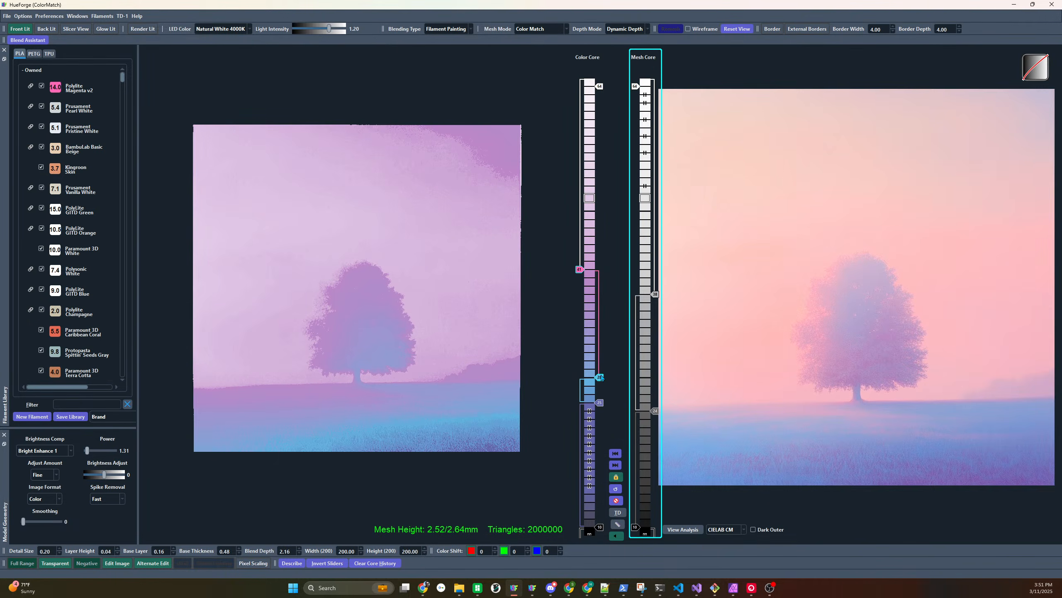
Fine-tune the light blue slider in the color core, leaving it one layer higher
scroll(600, 377, up, 2)
scroll(599, 374, down, 2)
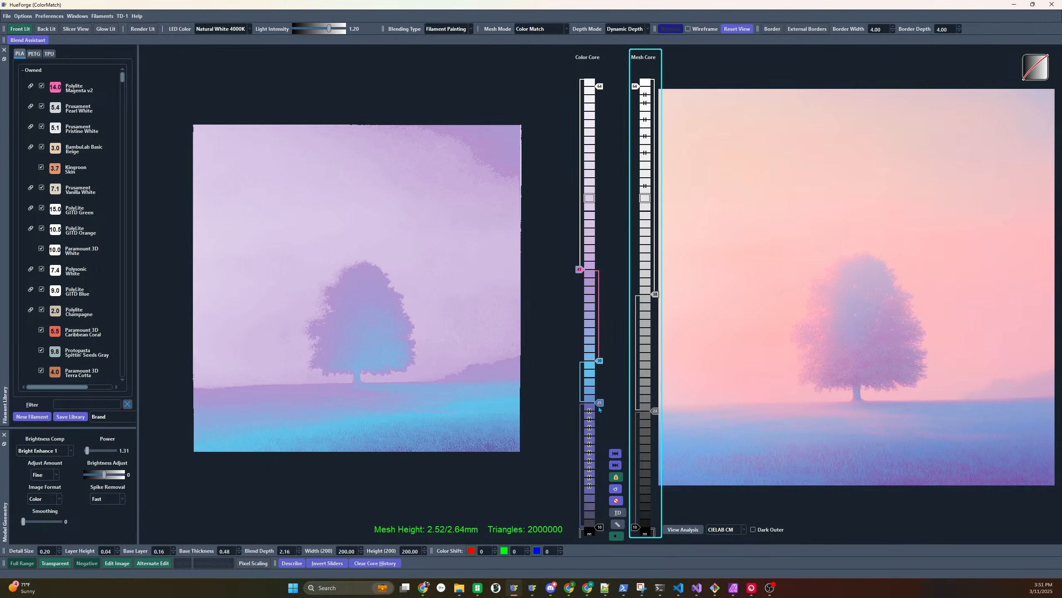
scroll(600, 367, down, 1)
Increase the interface font size by two steps
click(769, 587)
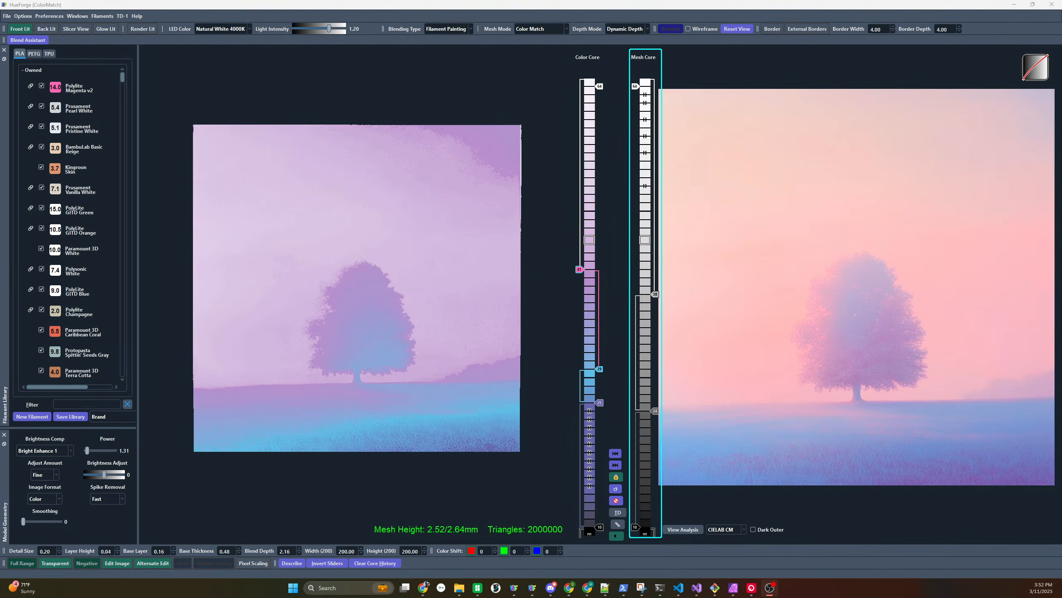
click(49, 16)
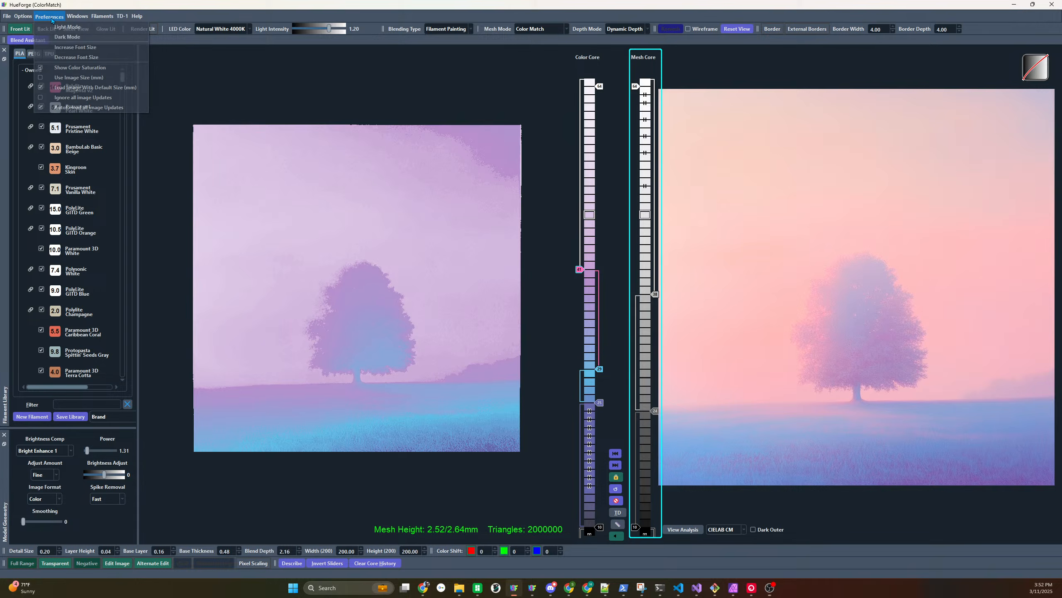
click(69, 48)
click(57, 16)
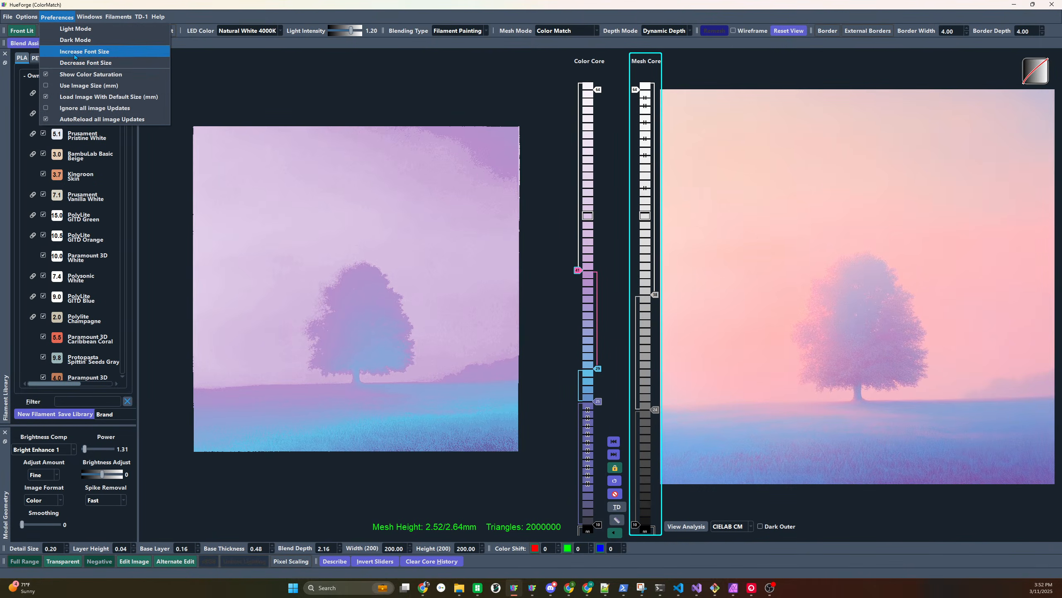
click(75, 53)
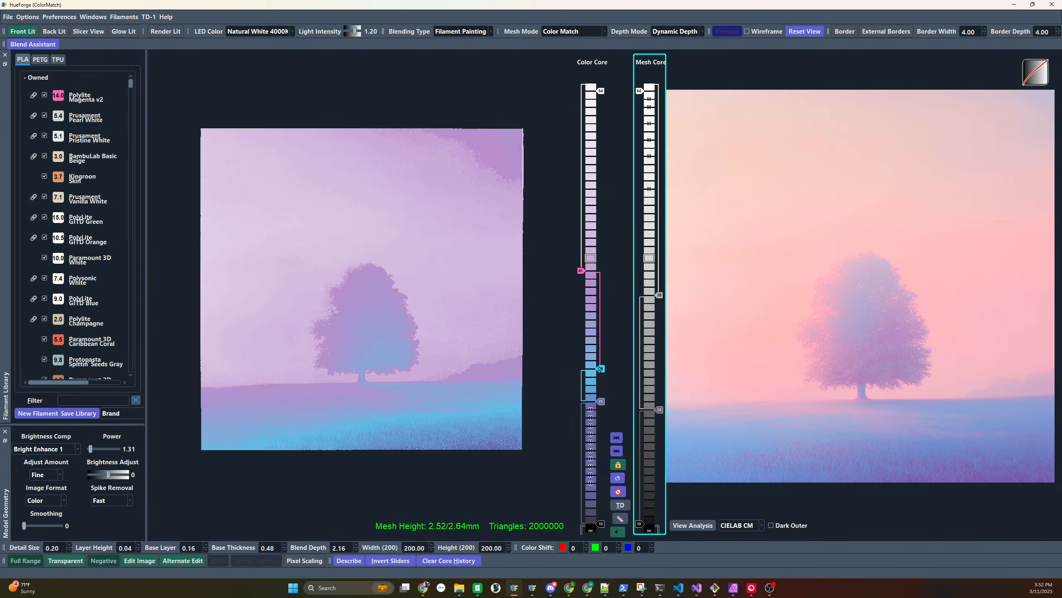
Add a second Polylite Magenta v2 below the color core's light blue filament and move the darker blue slider beneath it down six layers
drag(602, 371, 601, 376)
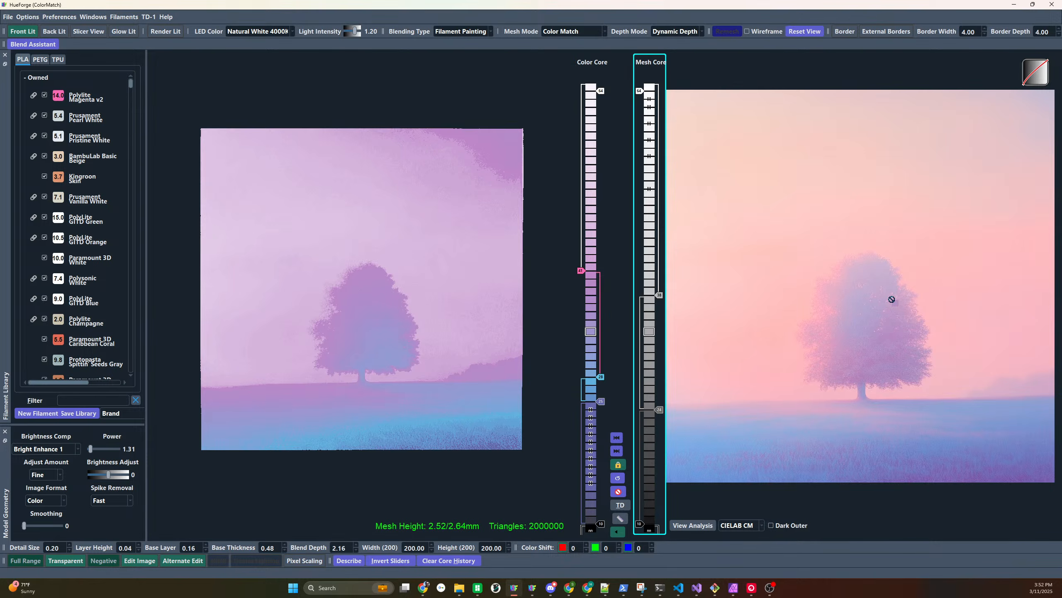
drag(600, 367, 589, 396)
scroll(596, 410, down, 5)
scroll(596, 412, down, 1)
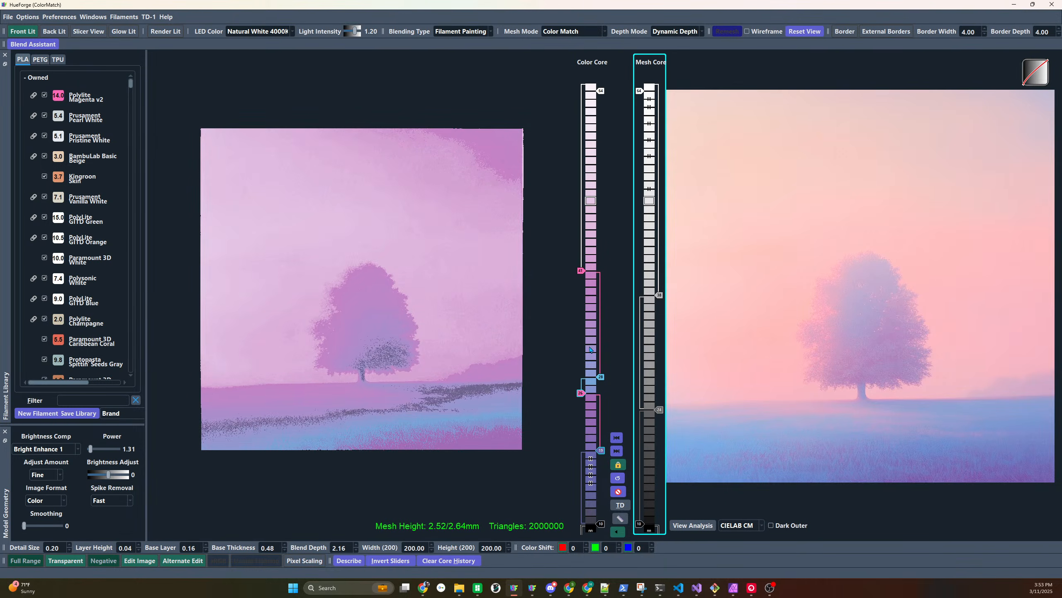
scroll(600, 379, up, 1)
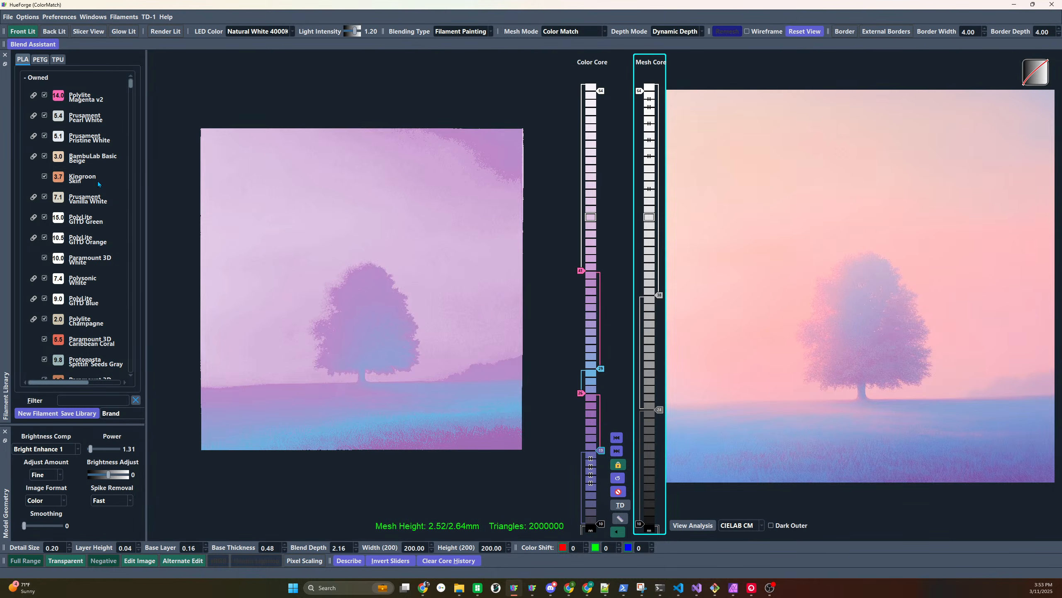
Find the library filaments closest to the pink beside the tree in the source image
scroll(101, 213, down, 10)
scroll(102, 219, up, 10)
mouse_move(453, 240)
mouse_down()
mouse_move(465, 235)
mouse_move(467, 256)
mouse_up()
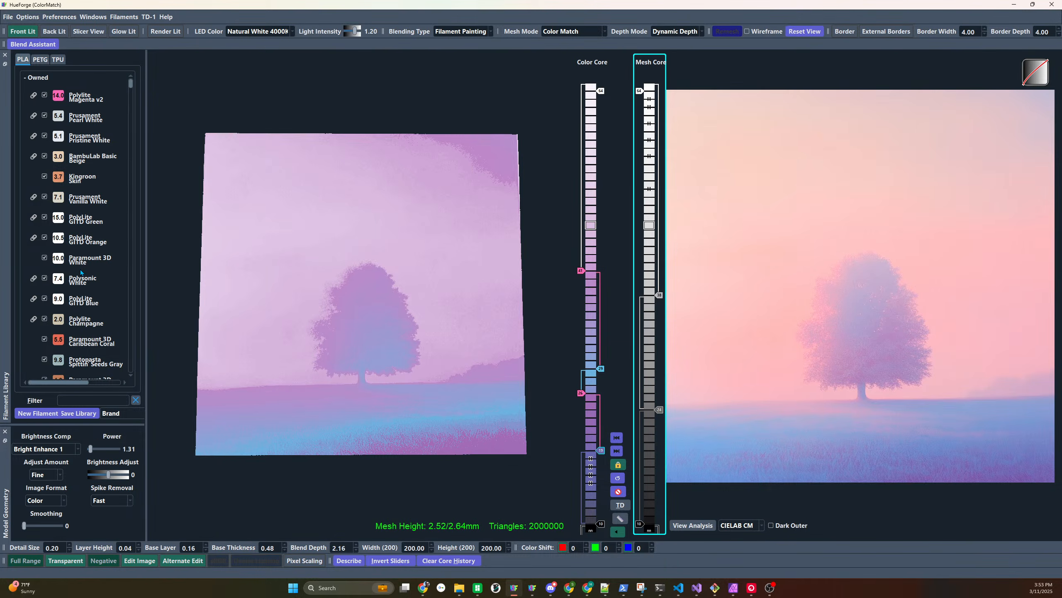
drag(491, 159, 475, 197)
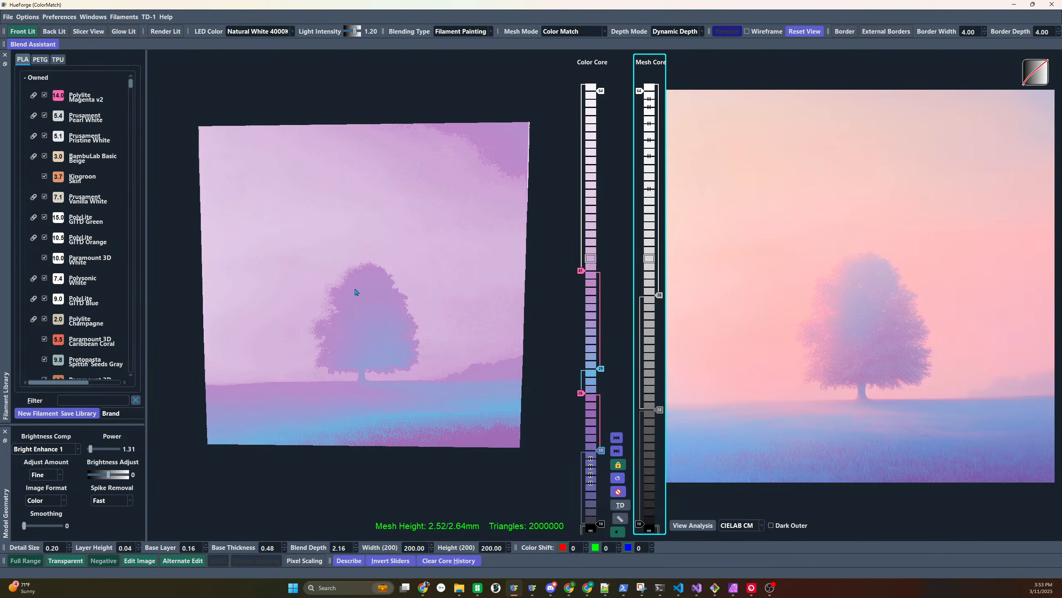
drag(297, 258, 300, 253)
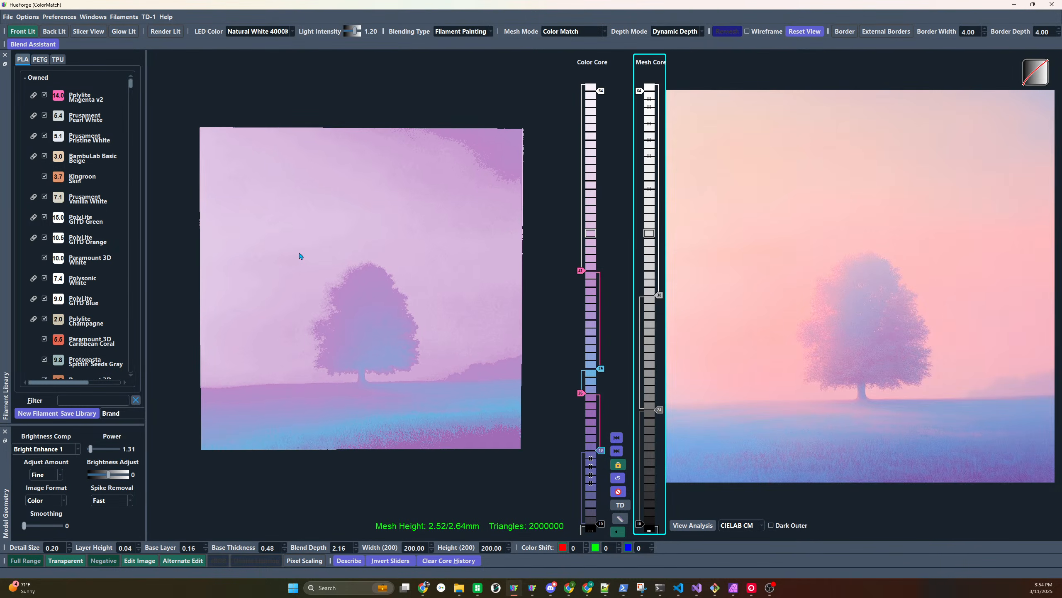
right_click(777, 346)
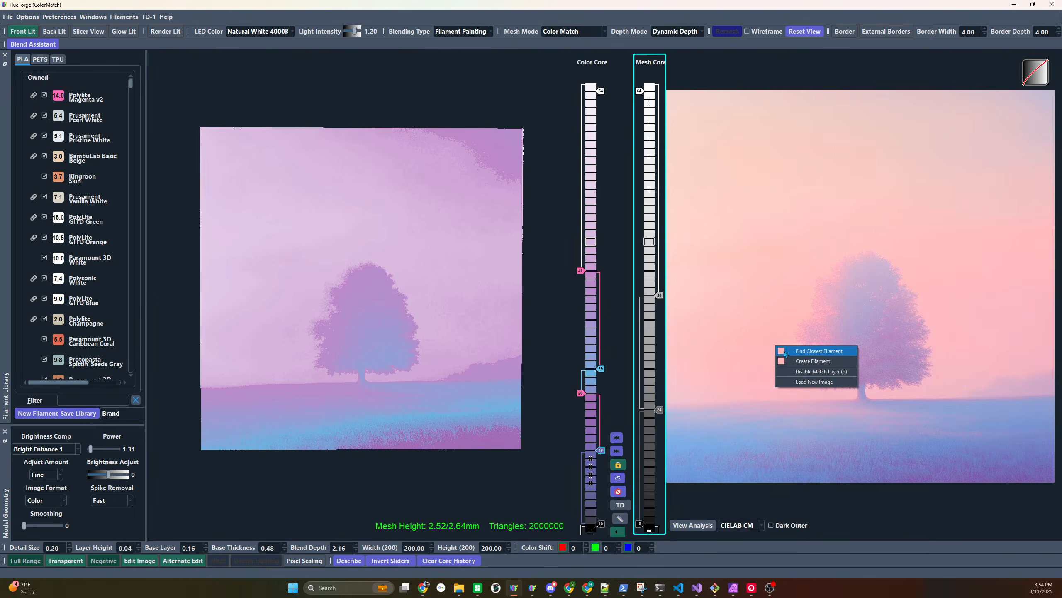
click(785, 353)
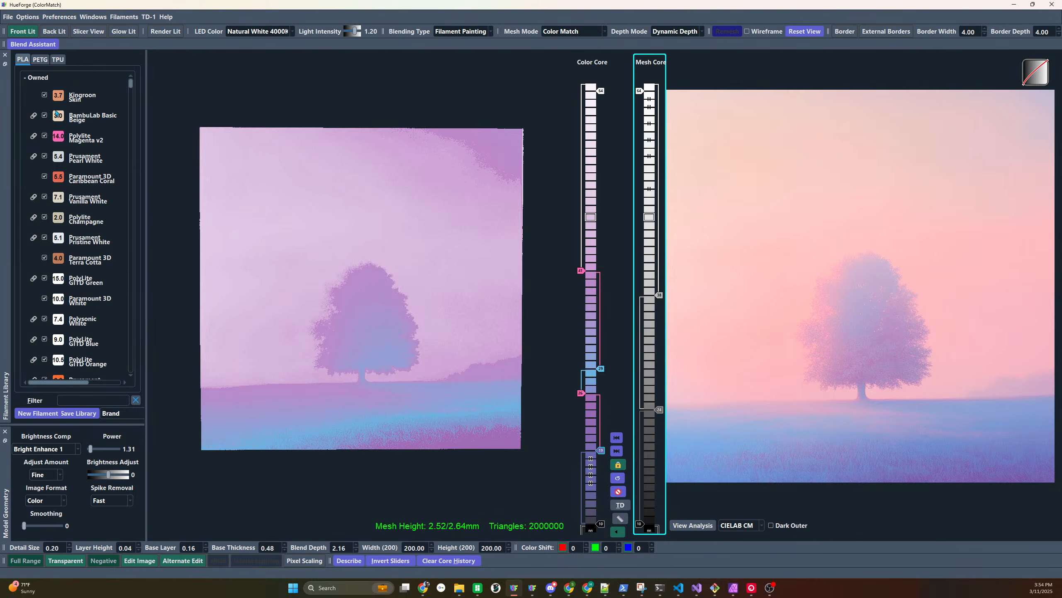
Try one of the closest-matching filaments above the upper magenta in the color core, lower it six layers and disable it
mouse_move(57, 114)
mouse_down()
mouse_move(640, 360)
mouse_move(585, 330)
mouse_move(582, 344)
mouse_move(583, 181)
mouse_up()
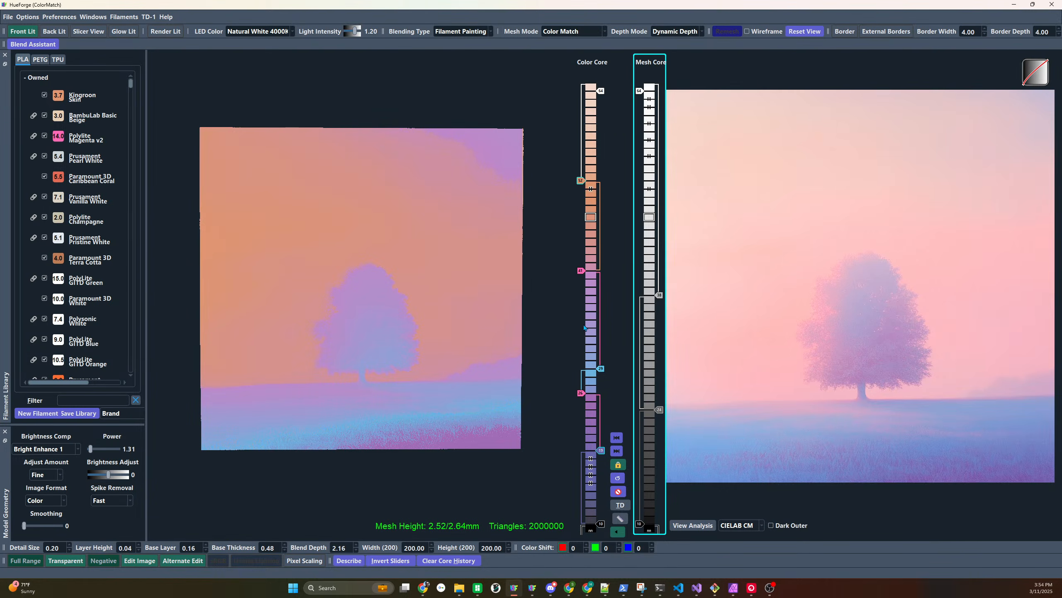
scroll(584, 325, down, 6)
right_click(582, 229)
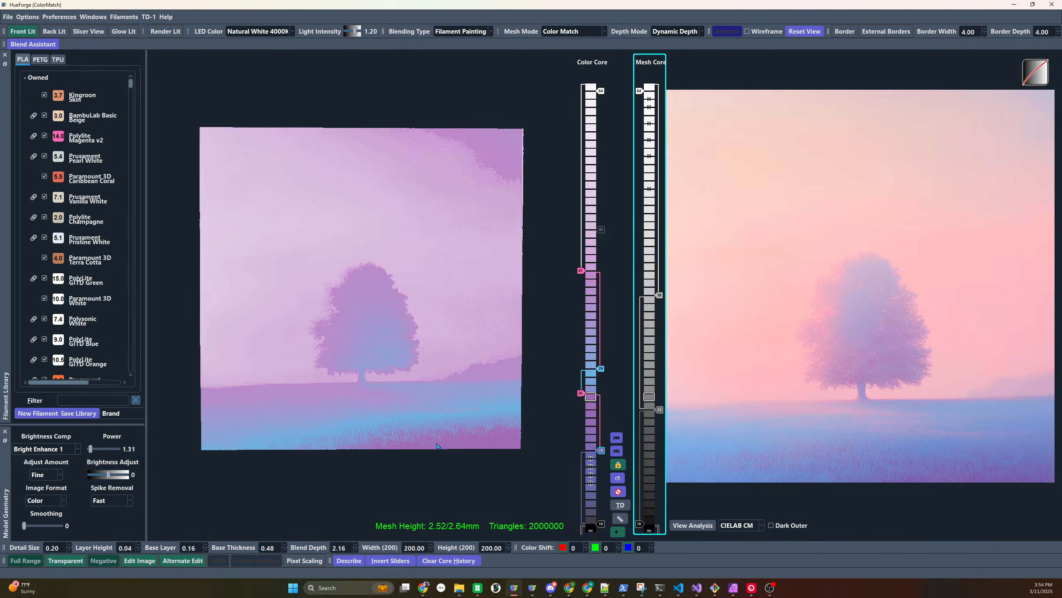
Raise the mesh core's two gray sliders by two layers and switch the mesh mode to Combo
scroll(662, 412, up, 2)
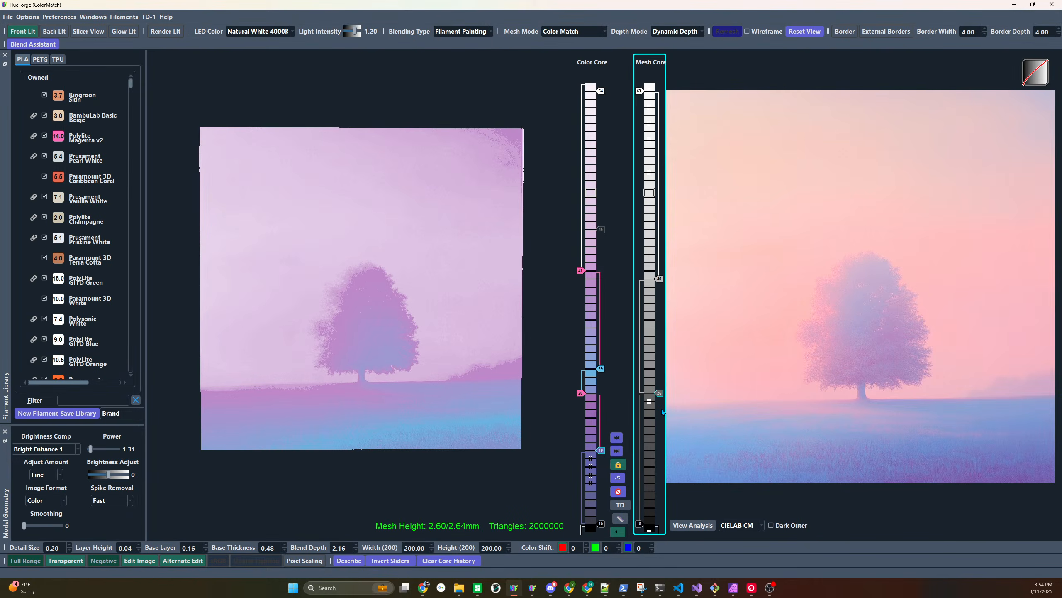
click(585, 31)
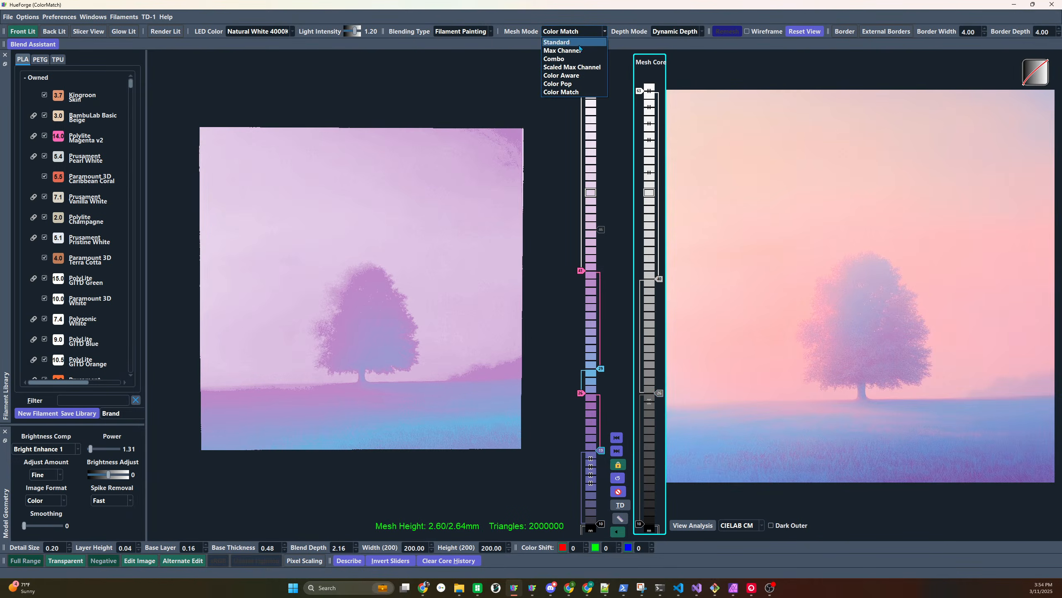
click(573, 59)
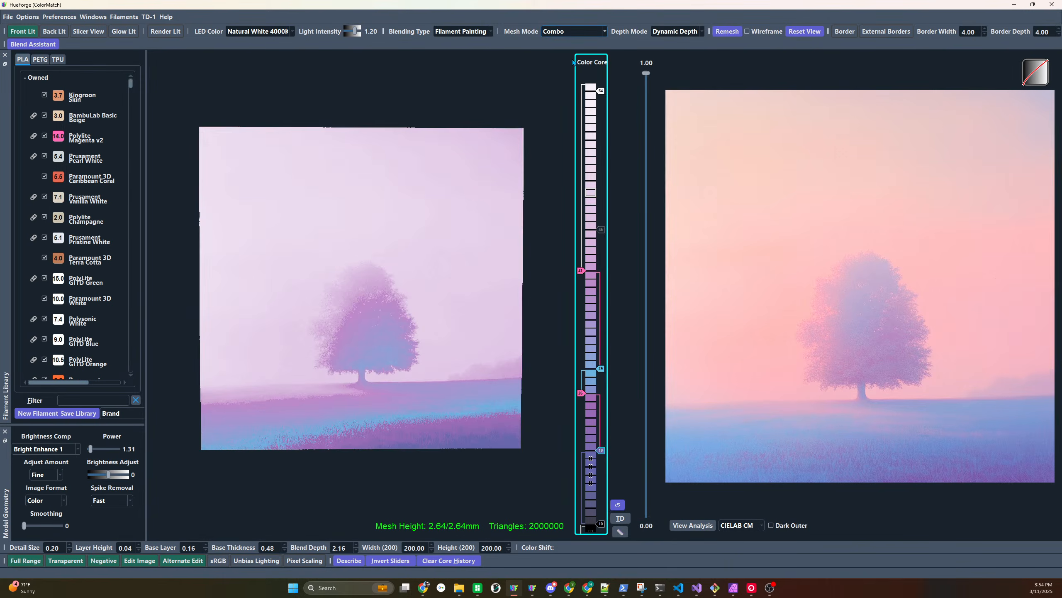
Raise the color core's sliders: upper magenta two layers, light blue and lower magenta one each, darker blue two, and black four
scroll(582, 271, up, 3)
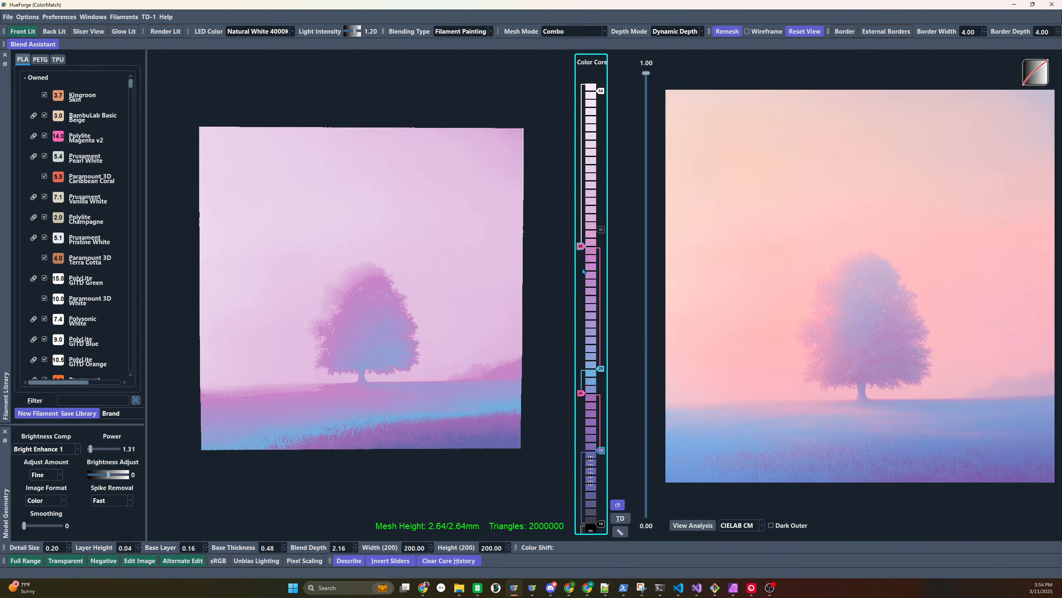
scroll(584, 271, down, 1)
scroll(594, 375, up, 1)
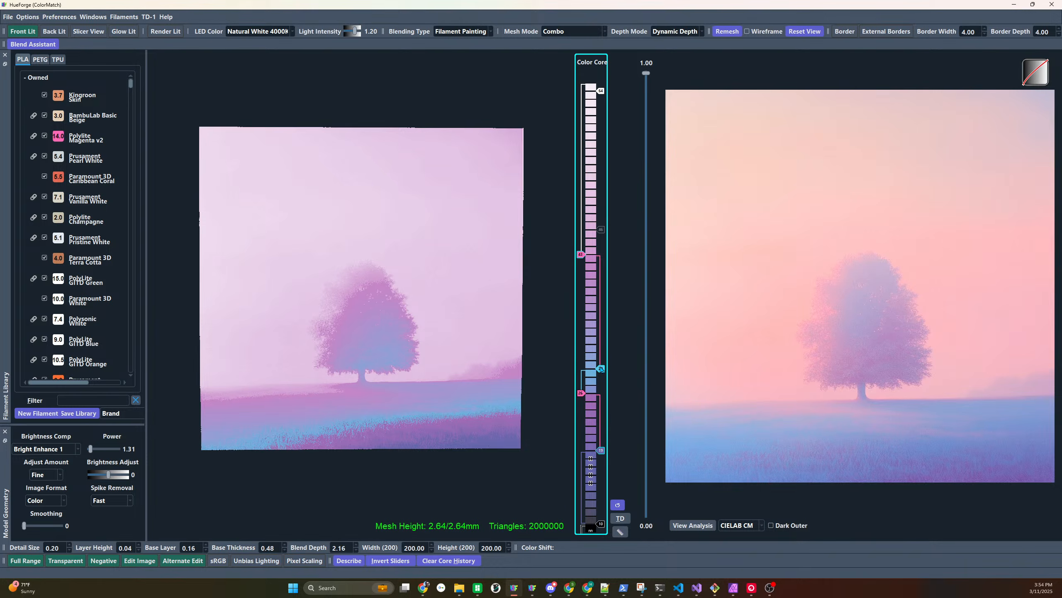
scroll(584, 389, up, 1)
scroll(600, 451, up, 2)
scroll(600, 520, up, 5)
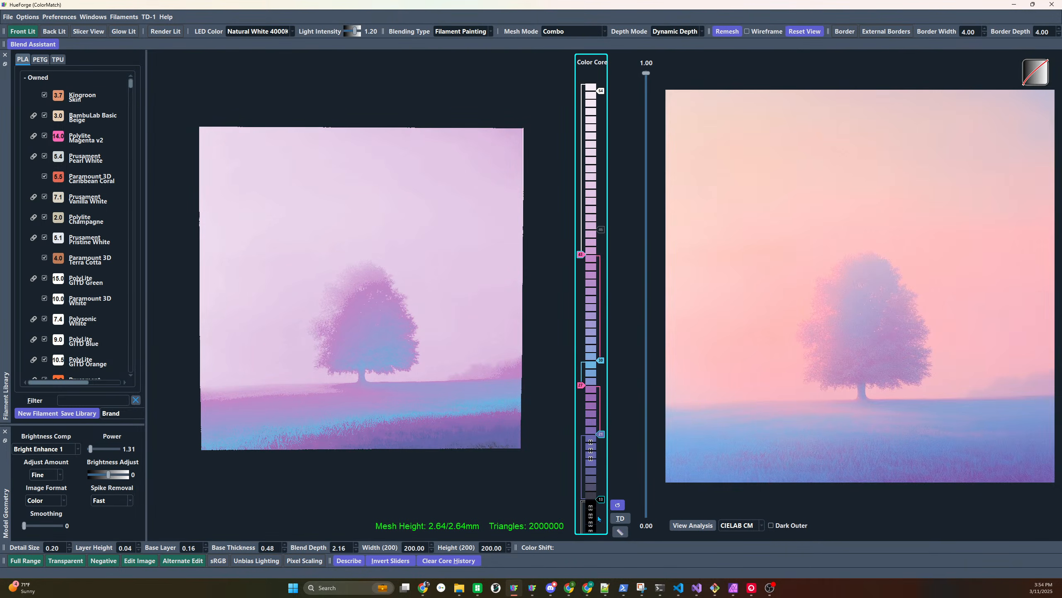
scroll(600, 509, down, 1)
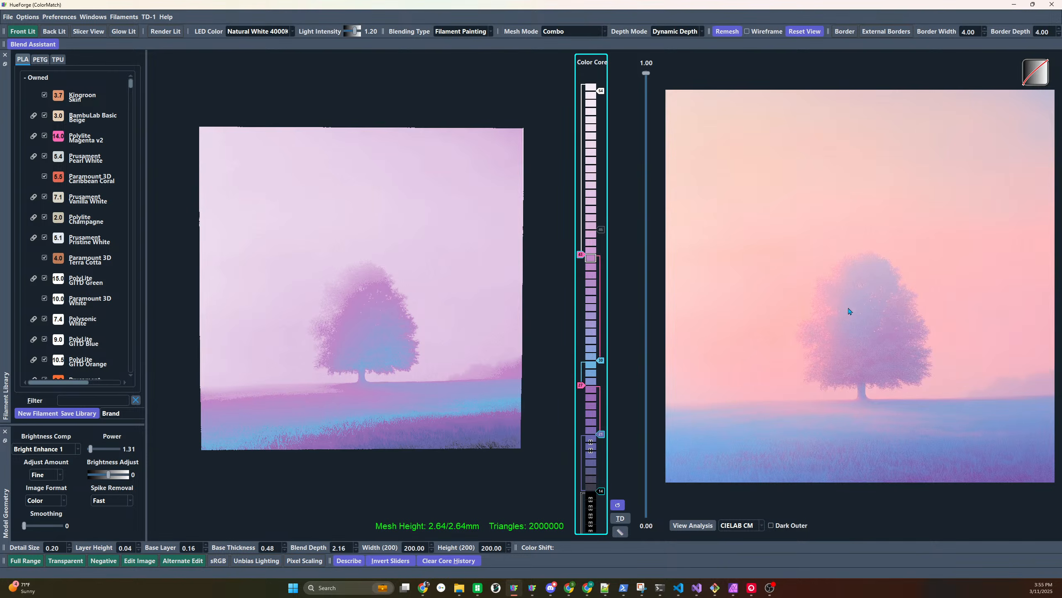
Widen the filament library slightly and examine the tree's colors and edge detail up close in the preview
mouse_move(849, 311)
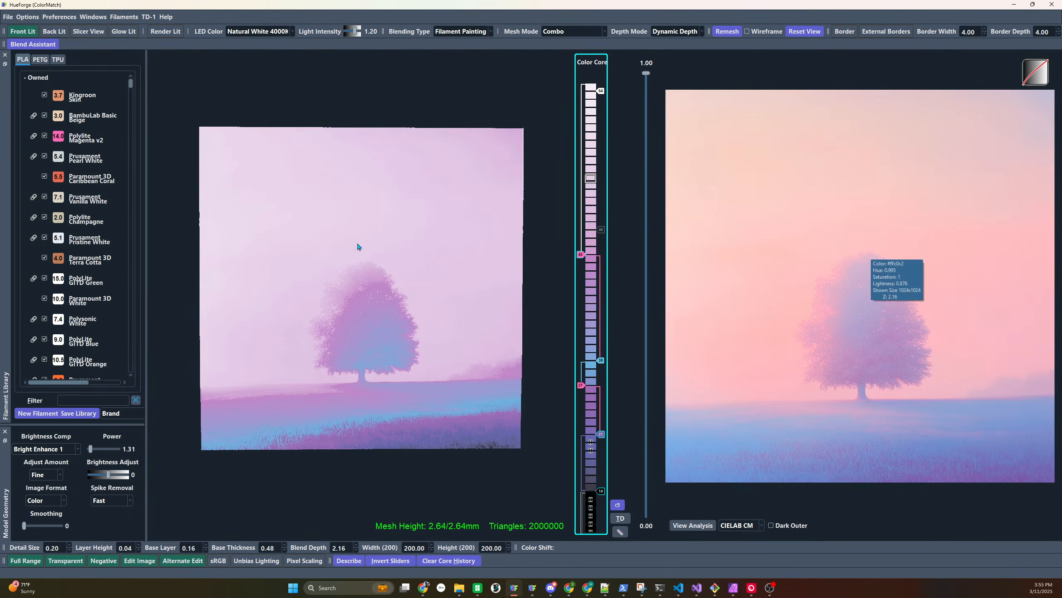
scroll(348, 240, up, 1)
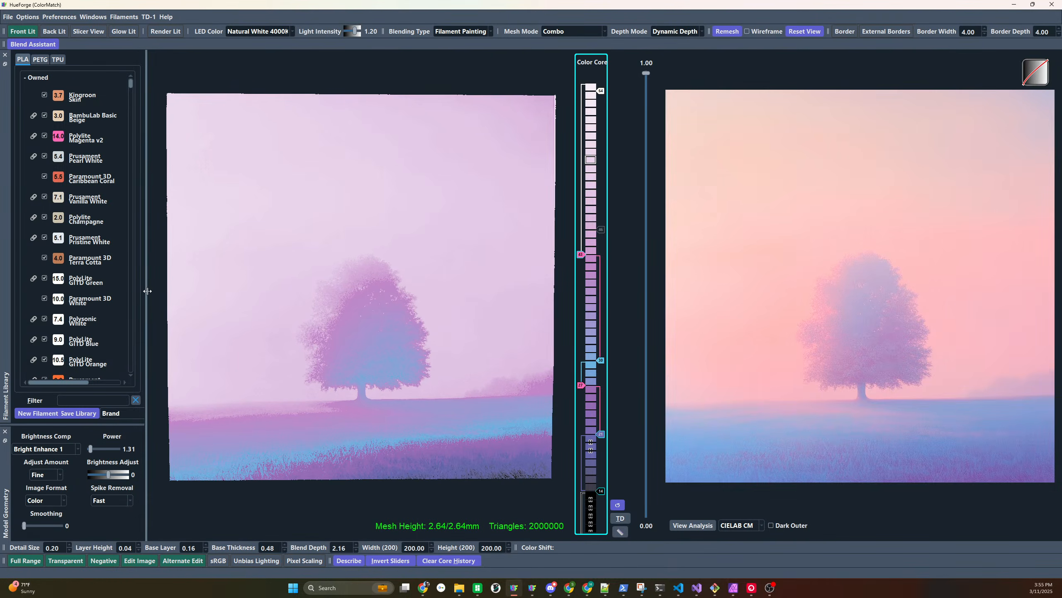
drag(146, 289, 161, 288)
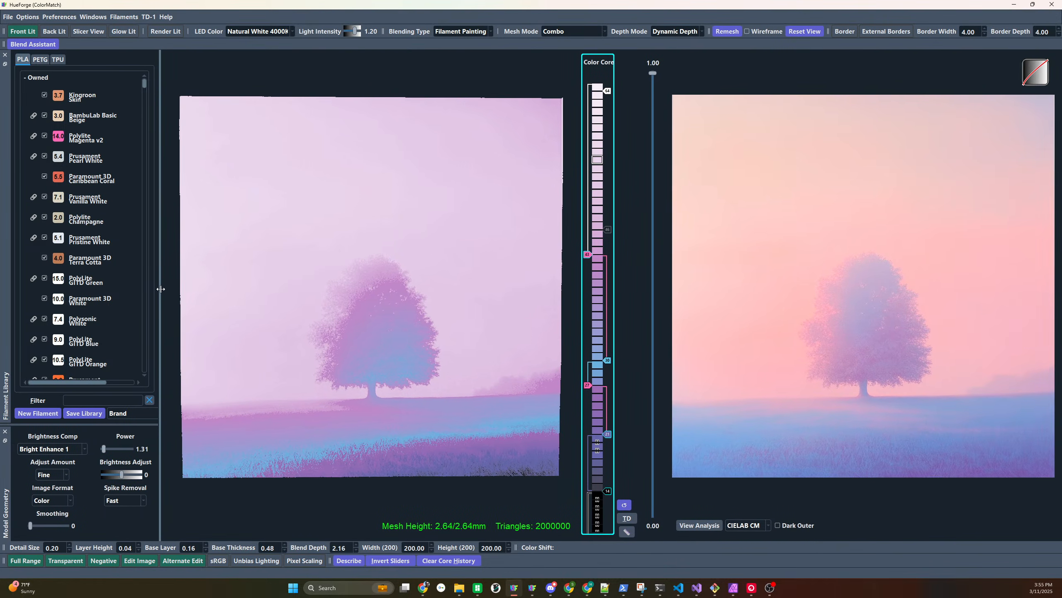
scroll(429, 183, down, 1)
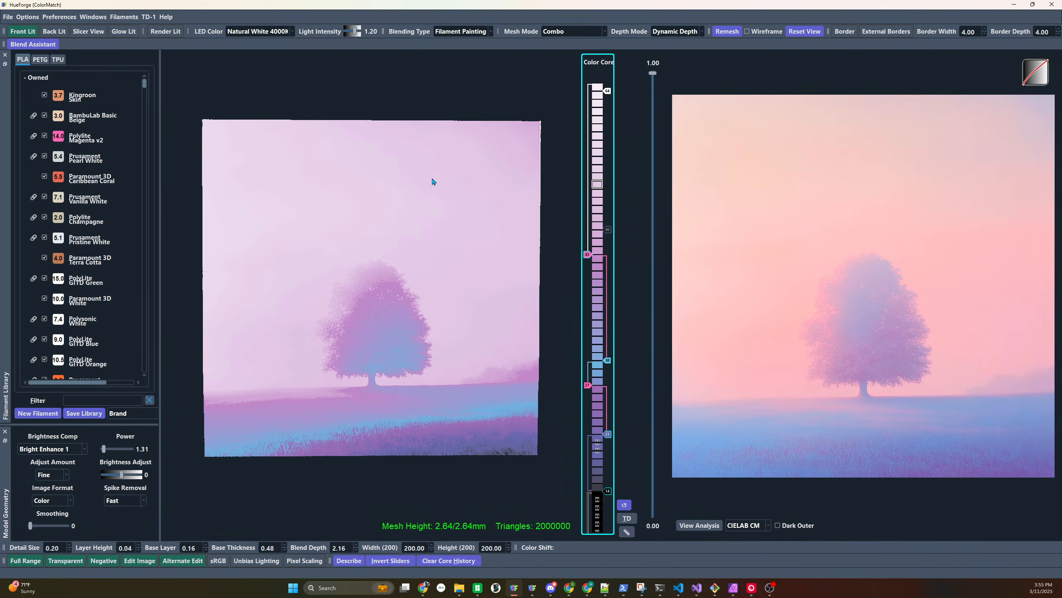
scroll(433, 181, up, 1)
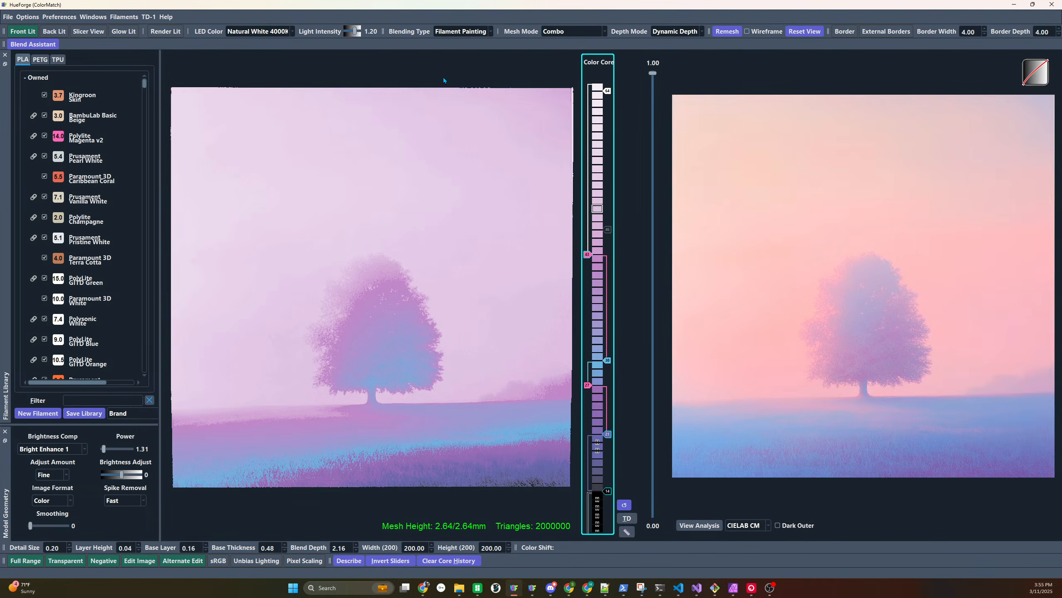
scroll(443, 268, up, 10)
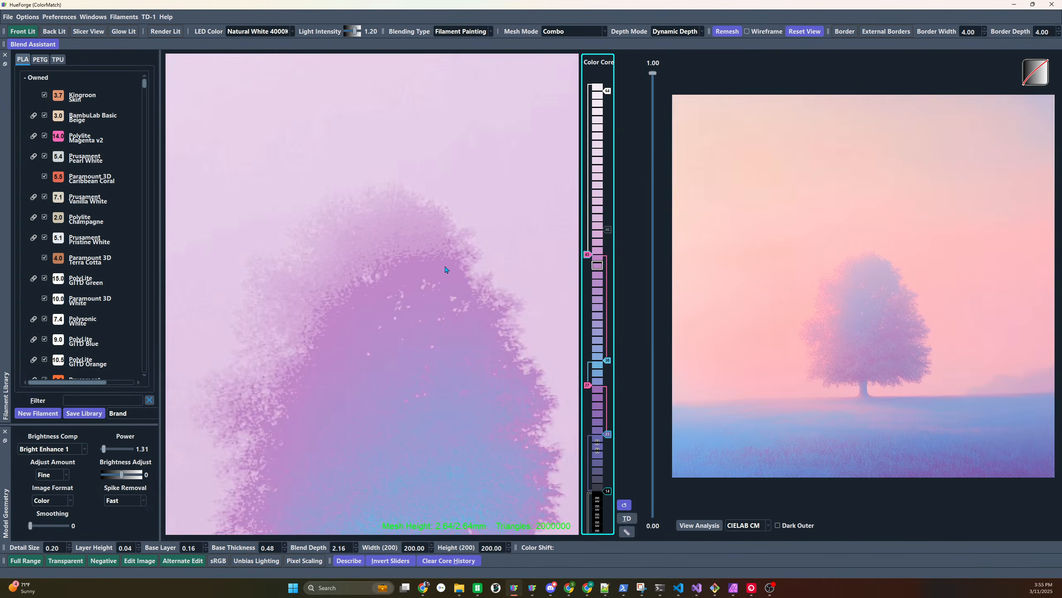
scroll(448, 266, down, 10)
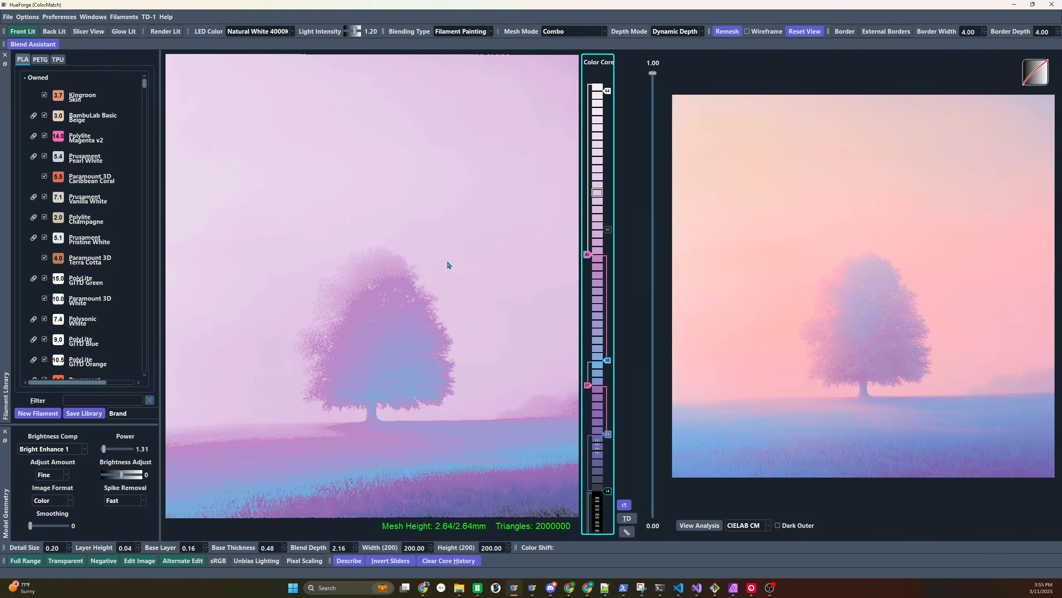
With the kitten image loaded, reset the color core's filaments and switch the mesh mode to Color Match
click(822, 30)
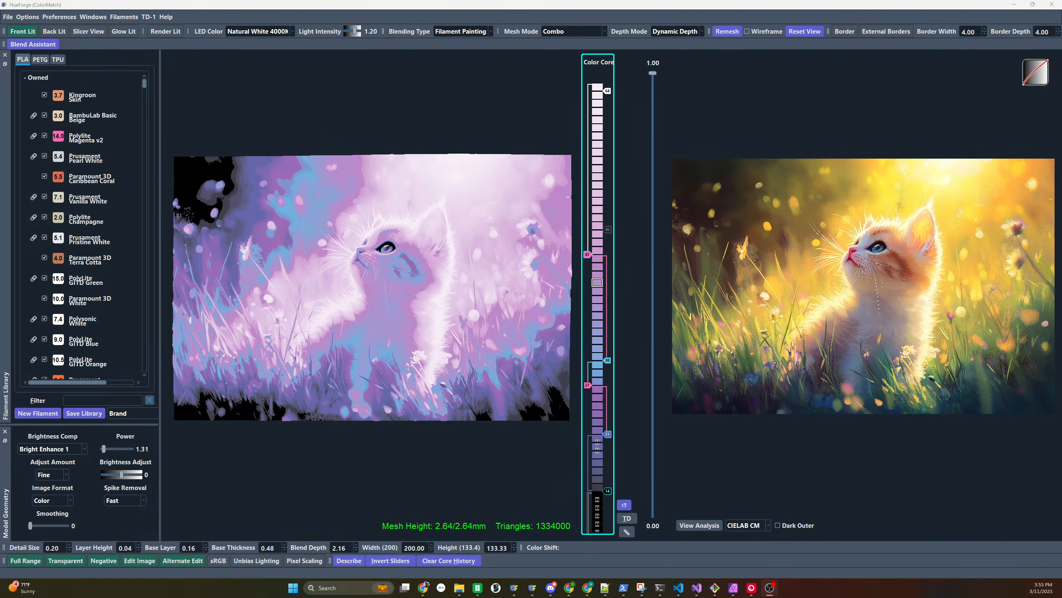
click(624, 505)
click(602, 32)
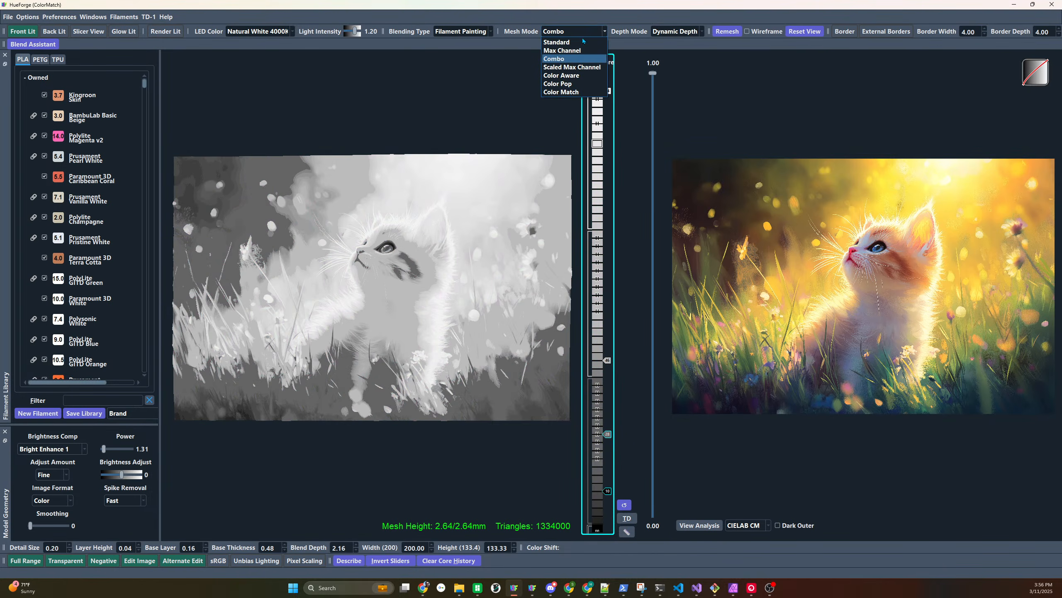
click(568, 96)
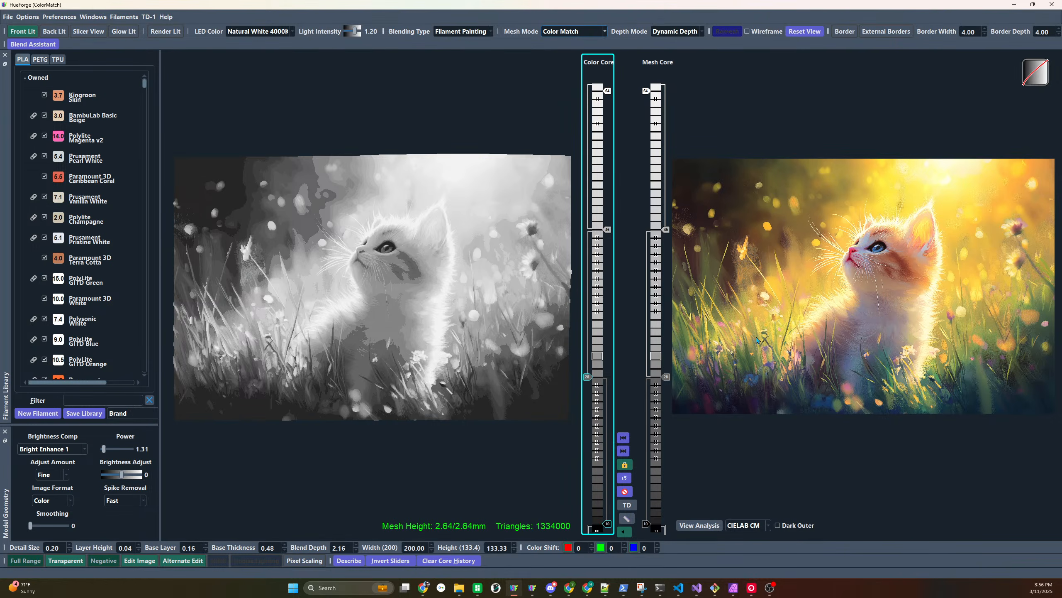
In the mesh core, lower the dark gray slider close to the base and place IIID Max Apple Green and Prusament Pineapple Yellow above it
mouse_move(711, 331)
drag(665, 378, 662, 514)
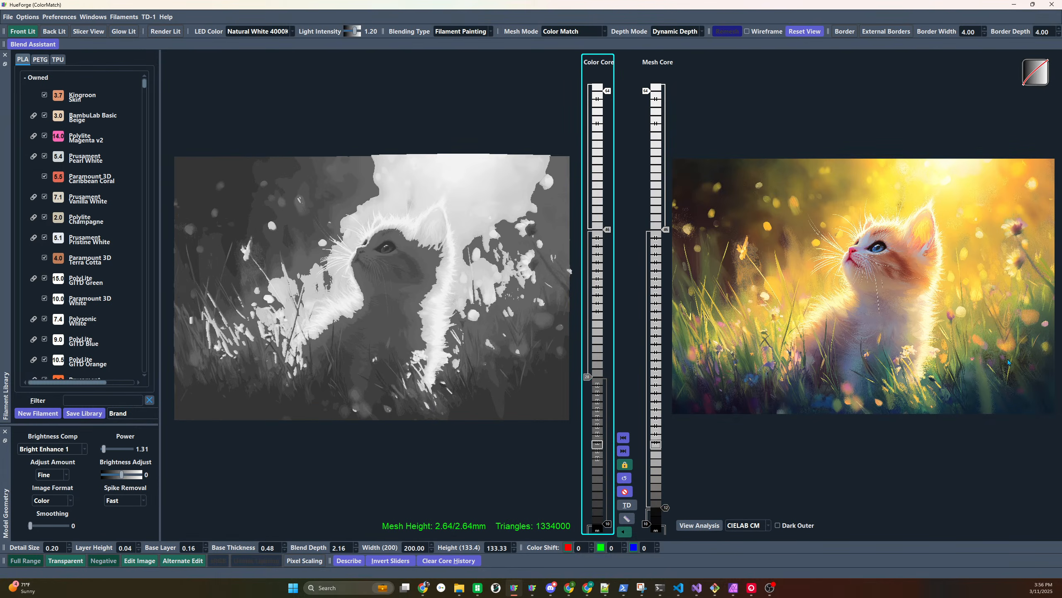
scroll(77, 290, down, 5)
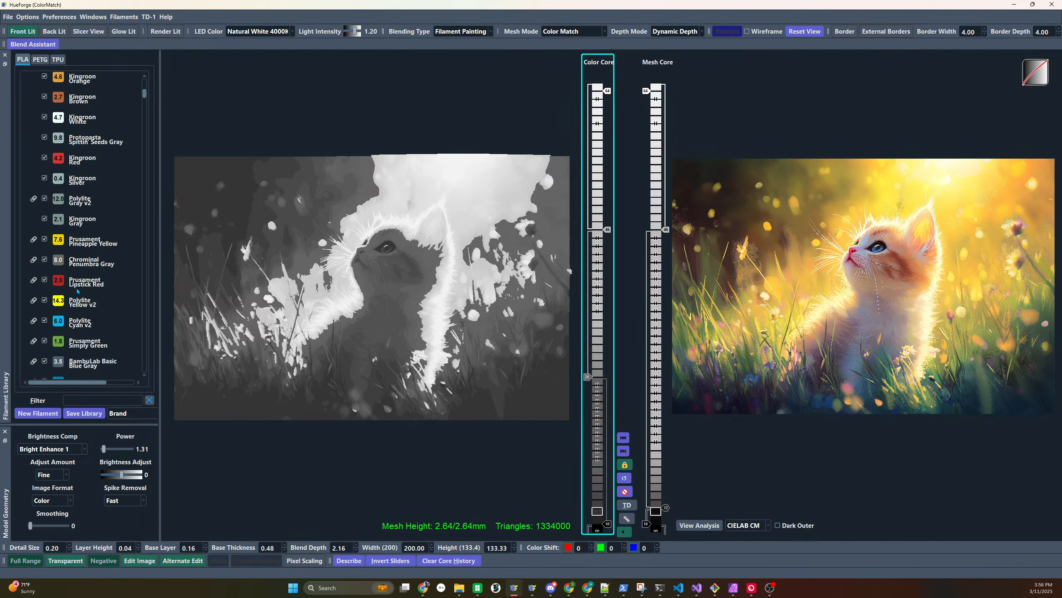
drag(56, 353, 666, 443)
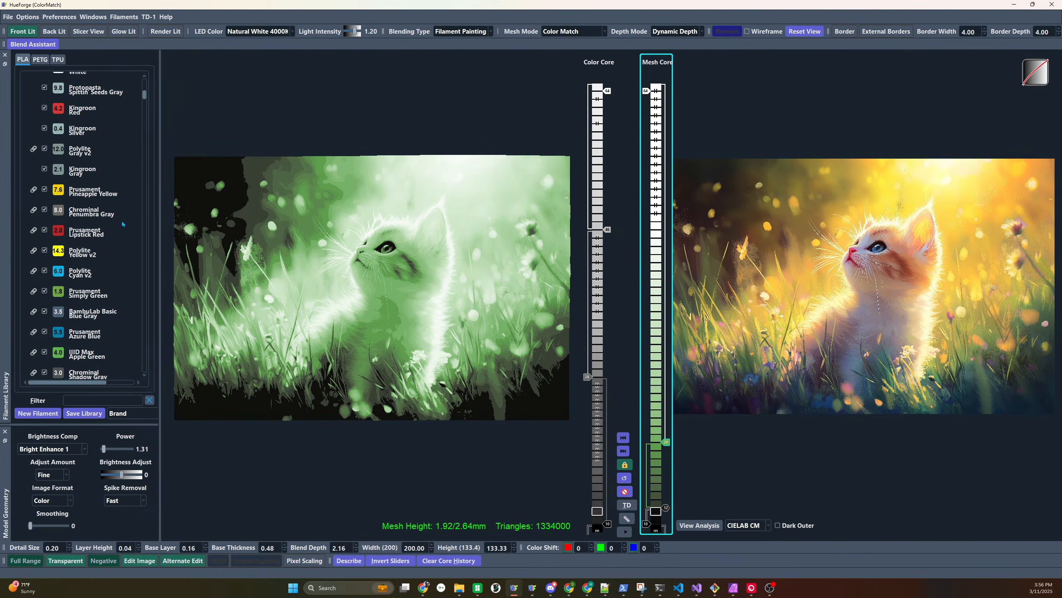
drag(54, 194, 651, 304)
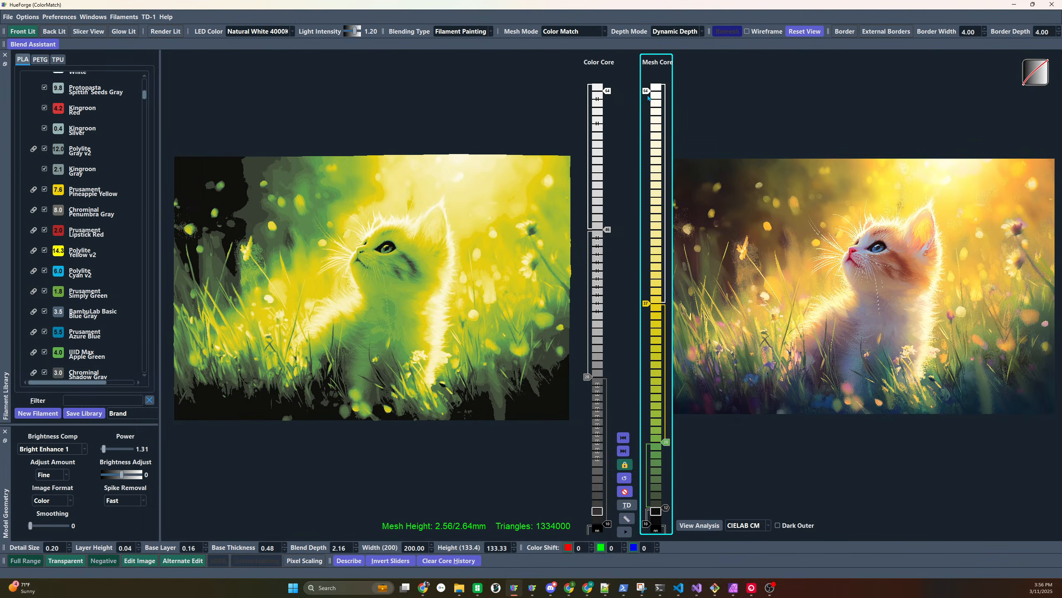
In the mesh core, lower the white slider and place Prusament Prusa Orange two layers below its drop point, between green and yellow
drag(648, 97, 647, 211)
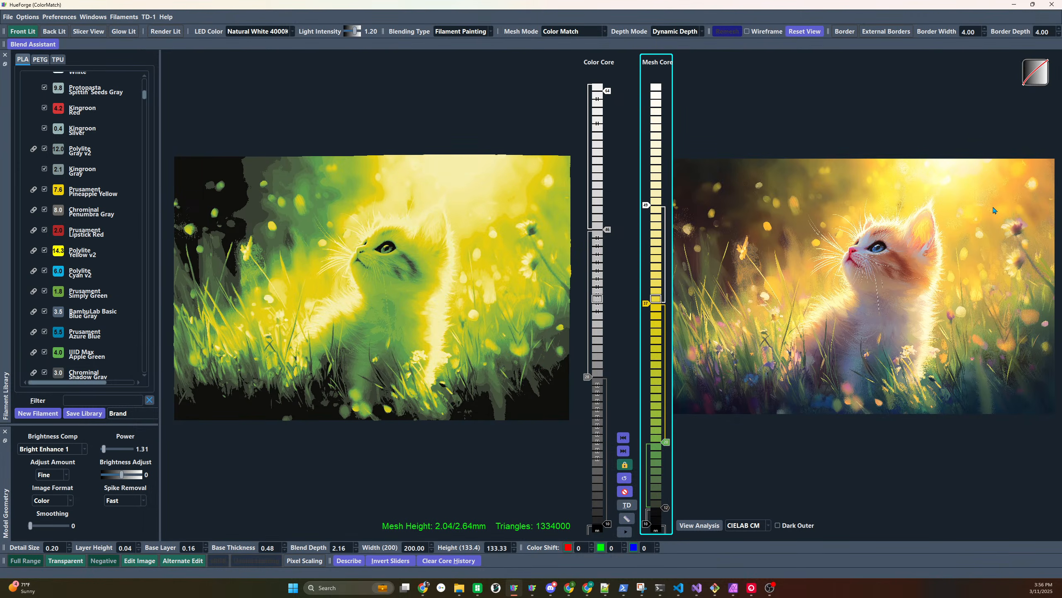
scroll(78, 247, down, 10)
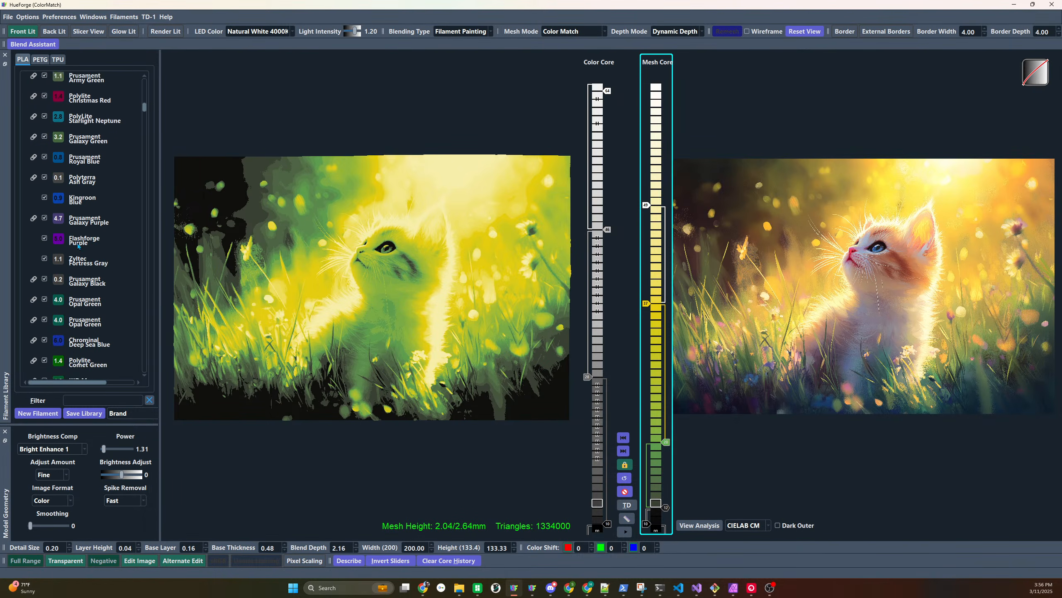
scroll(78, 247, down, 5)
scroll(71, 233, up, 8)
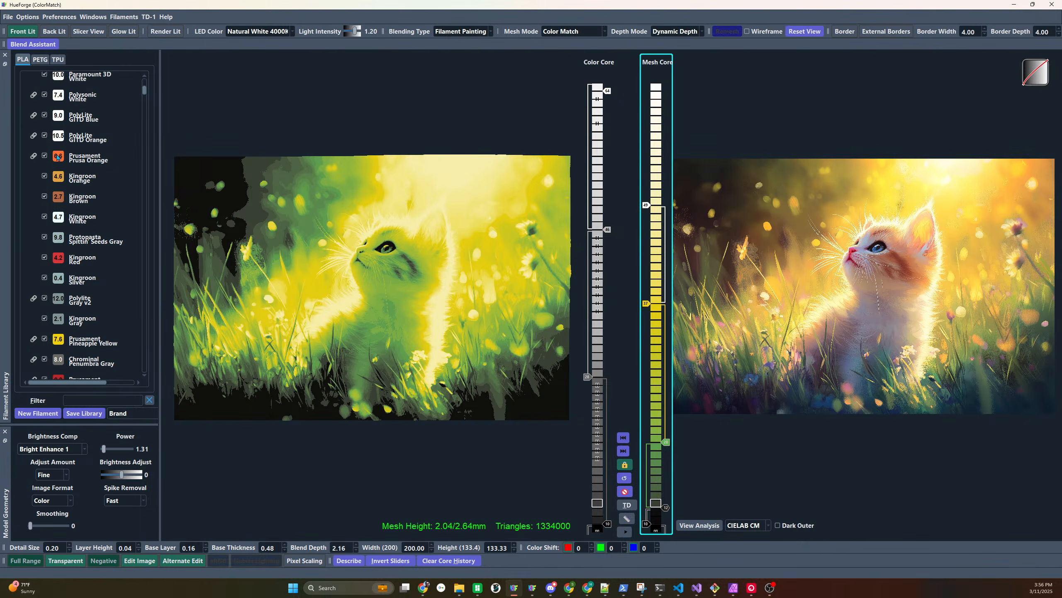
mouse_move(58, 157)
mouse_down()
mouse_move(665, 359)
mouse_move(647, 362)
mouse_move(646, 388)
mouse_move(645, 368)
mouse_up()
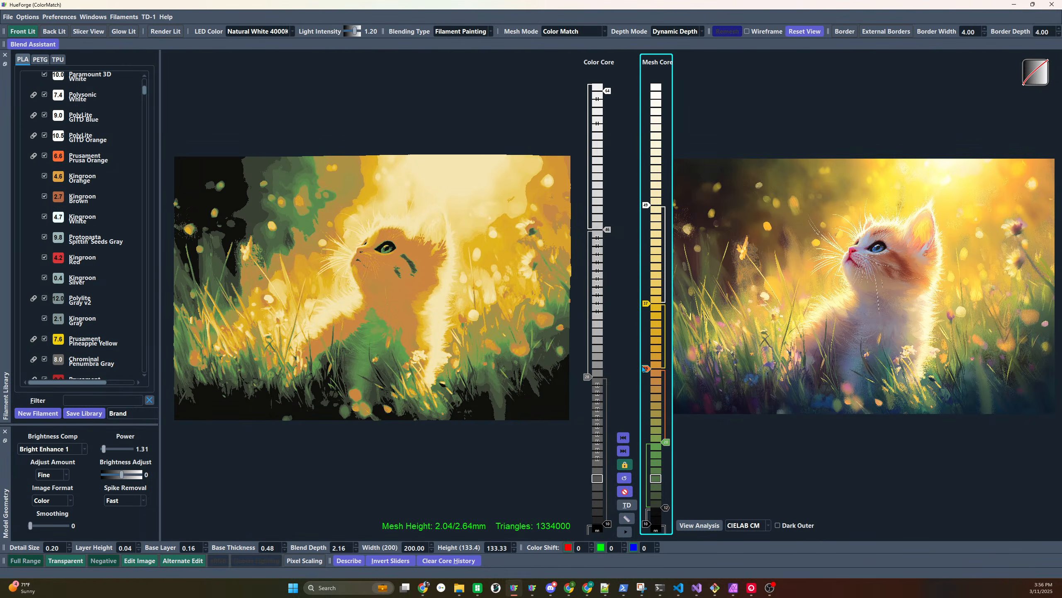
key(Down)
key(Down)
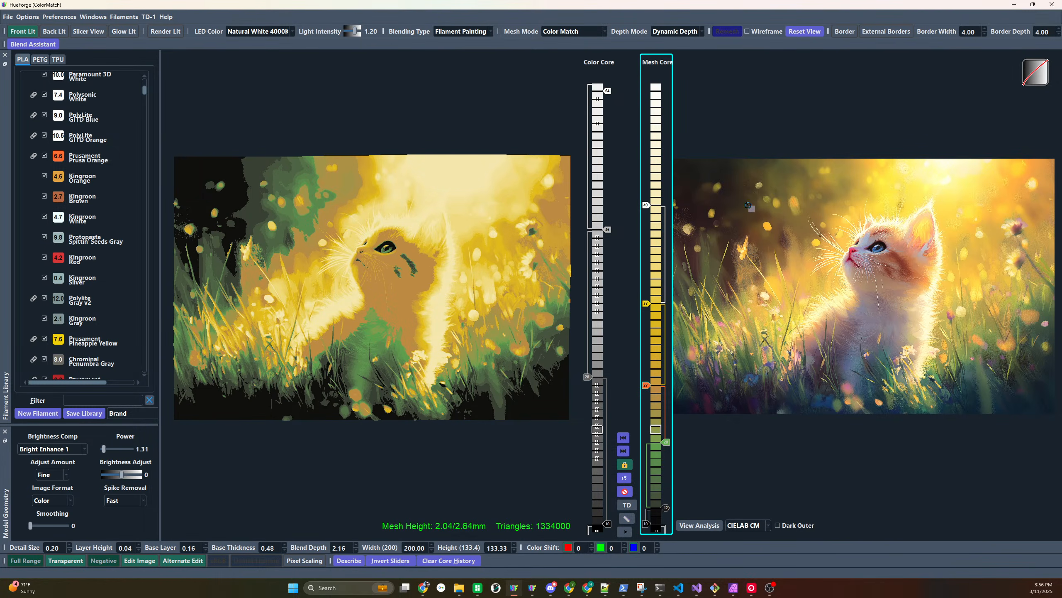
Add muted gray and brown sliders above white in the mesh core, with the brown higher and the gray just above white
click(655, 175)
scroll(649, 176, up, 1)
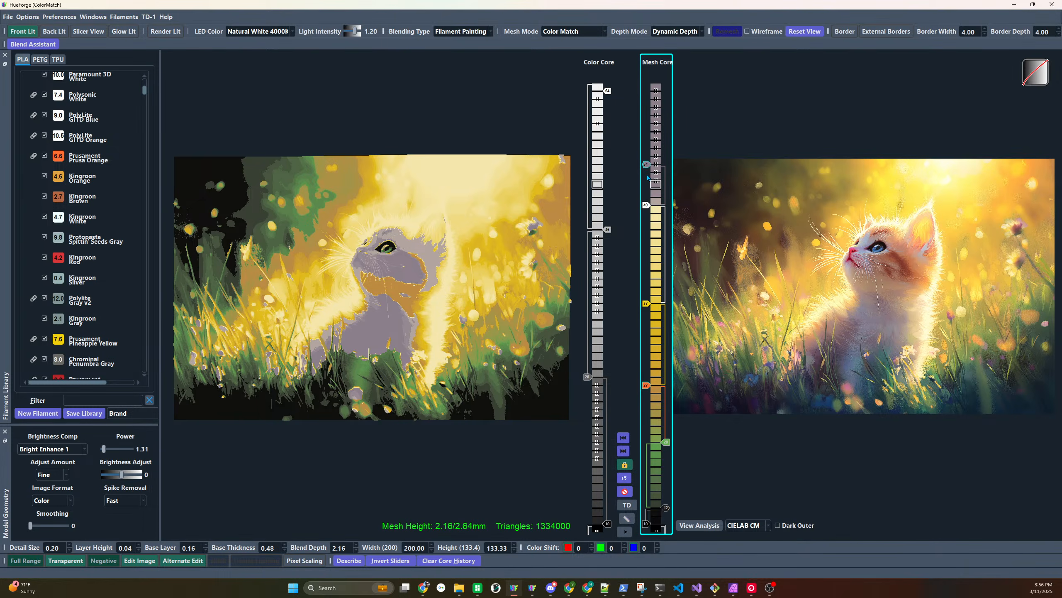
scroll(646, 165, up, 2)
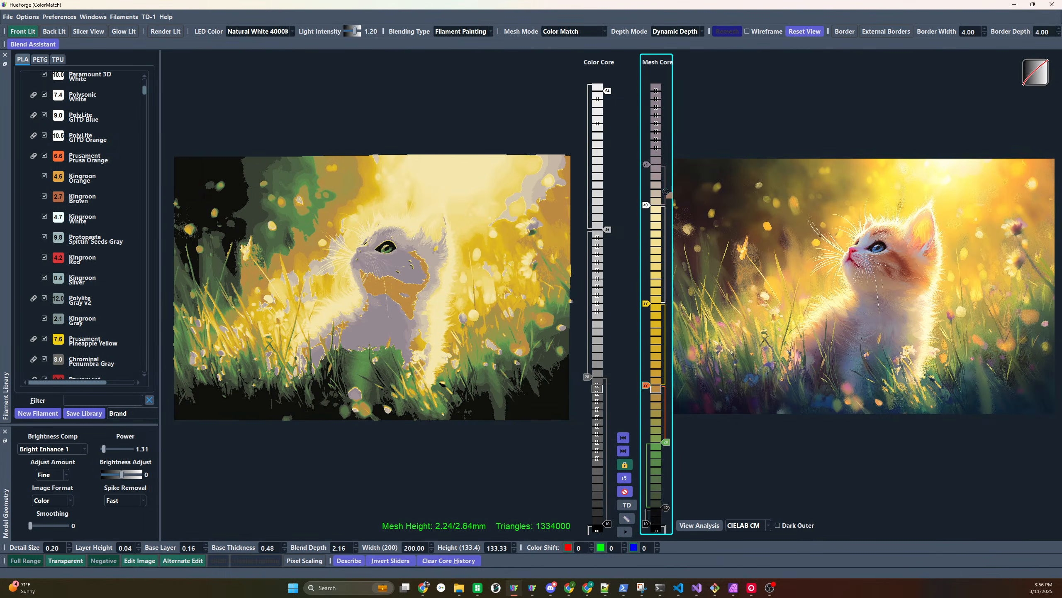
mouse_move(654, 175)
mouse_down()
mouse_move(657, 137)
mouse_move(654, 152)
mouse_up()
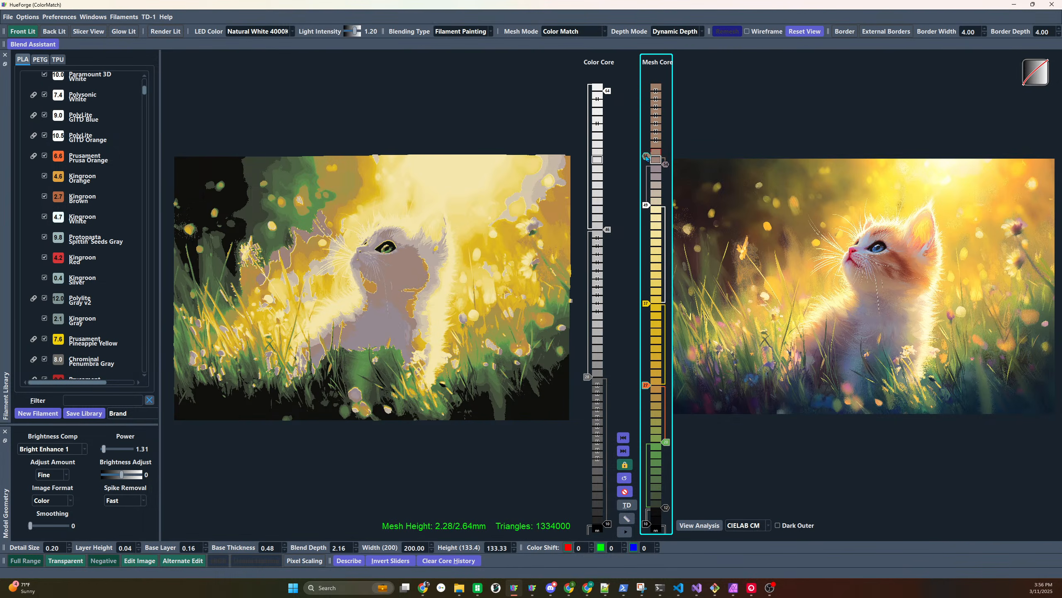
scroll(646, 157, up, 3)
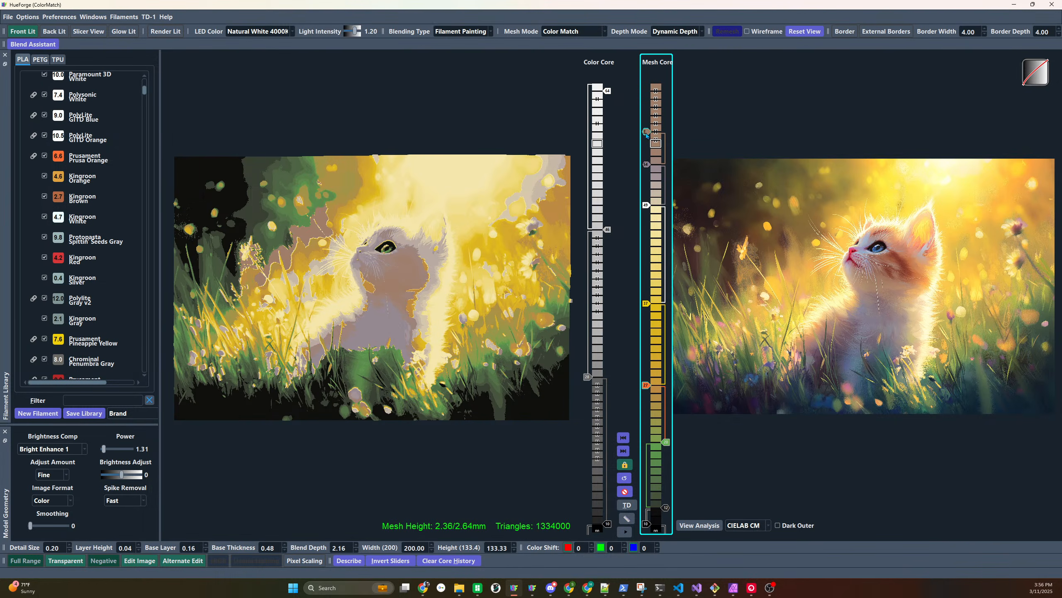
scroll(646, 134, up, 1)
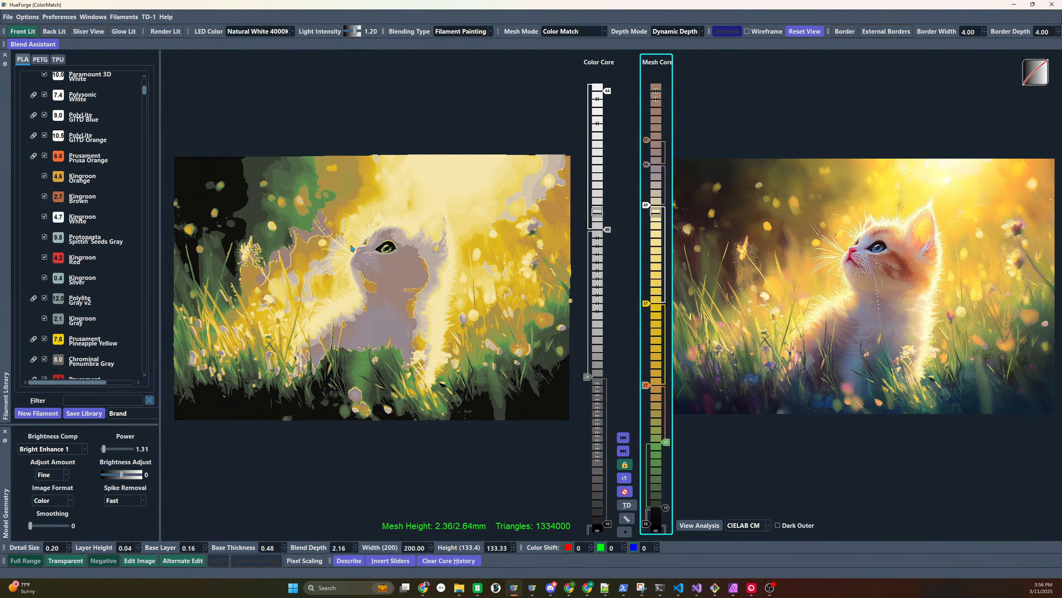
scroll(645, 166, down, 3)
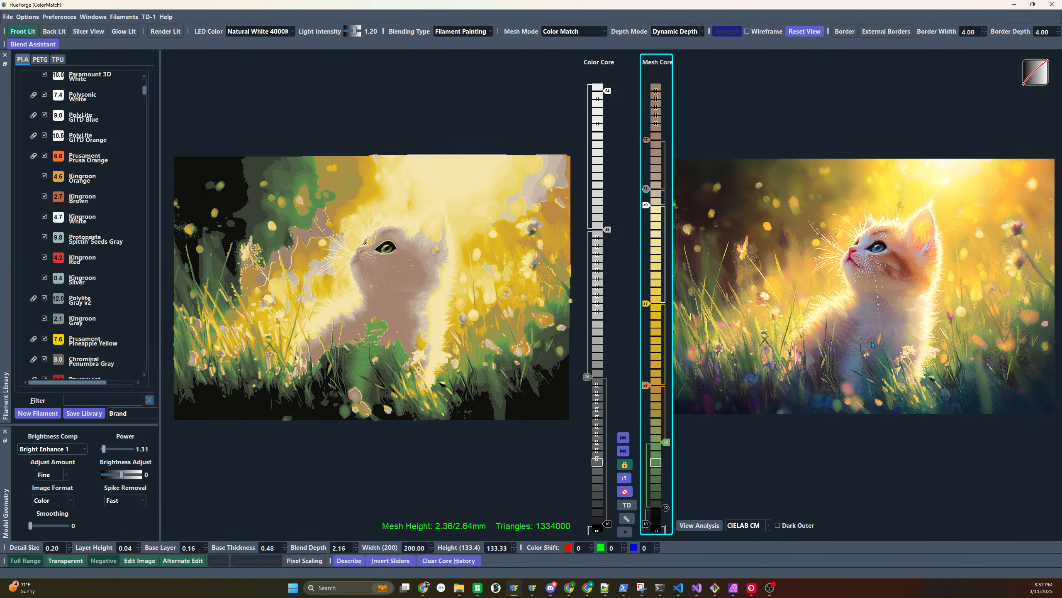
Add a #736874 slider at the top of the mesh core, raise the lower gray slider above brown, and lower the brown slider four layers
click(656, 124)
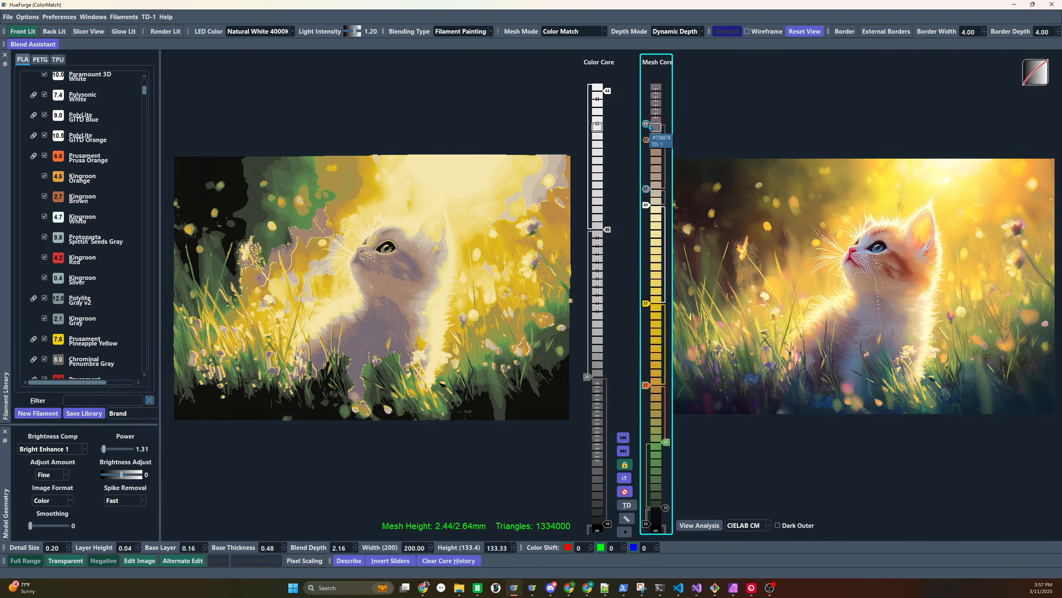
scroll(648, 126, up, 5)
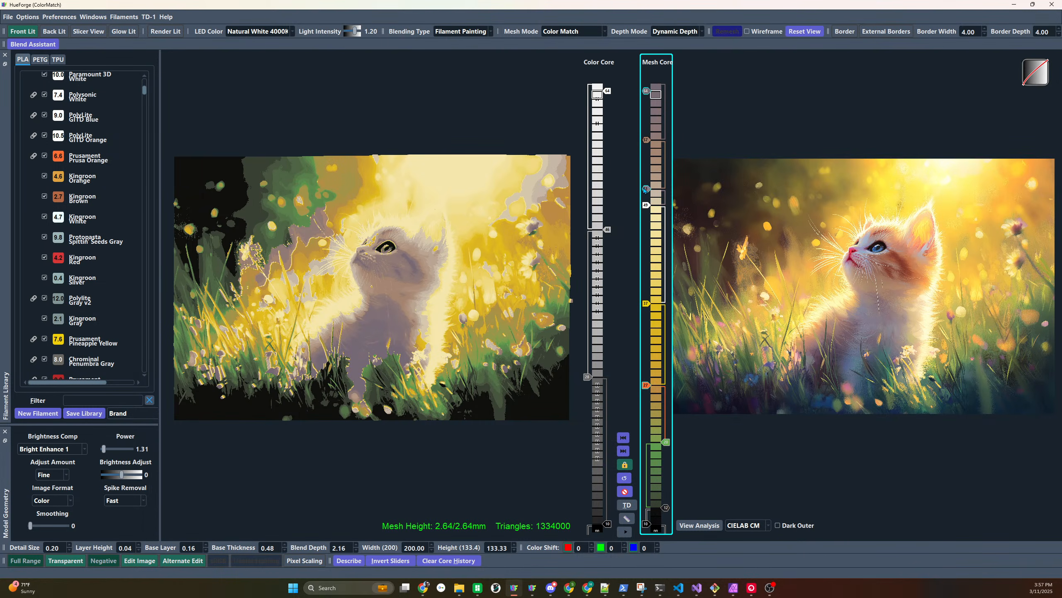
scroll(649, 119, up, 1)
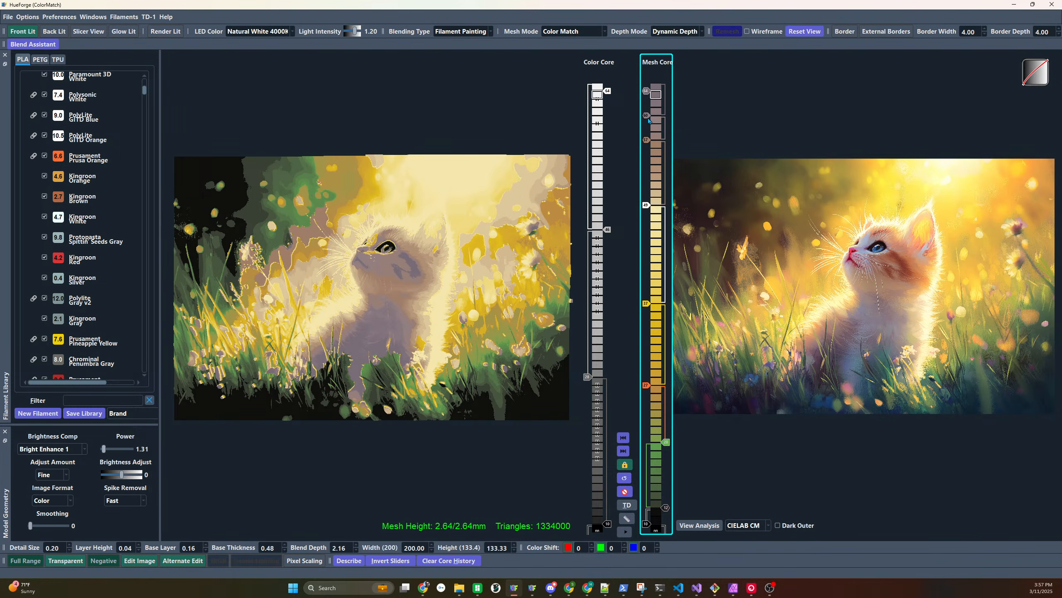
scroll(647, 142, down, 4)
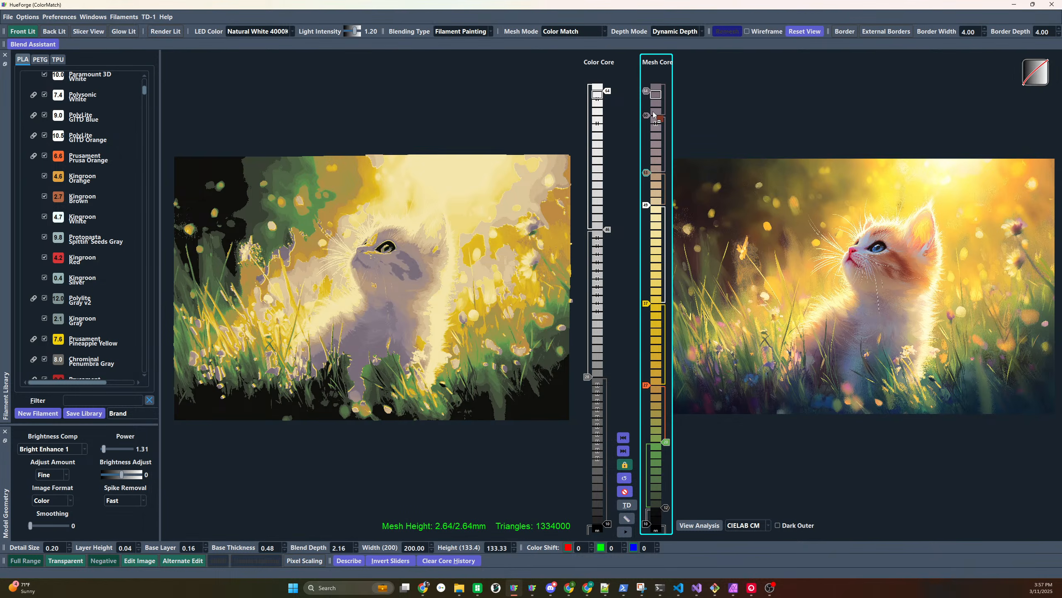
Put a reddish brown color in the mesh core's top slider, lowering it one layer and the gray slider beneath it two layers
mouse_move(649, 118)
mouse_down()
mouse_move(647, 88)
mouse_move(665, 131)
mouse_up()
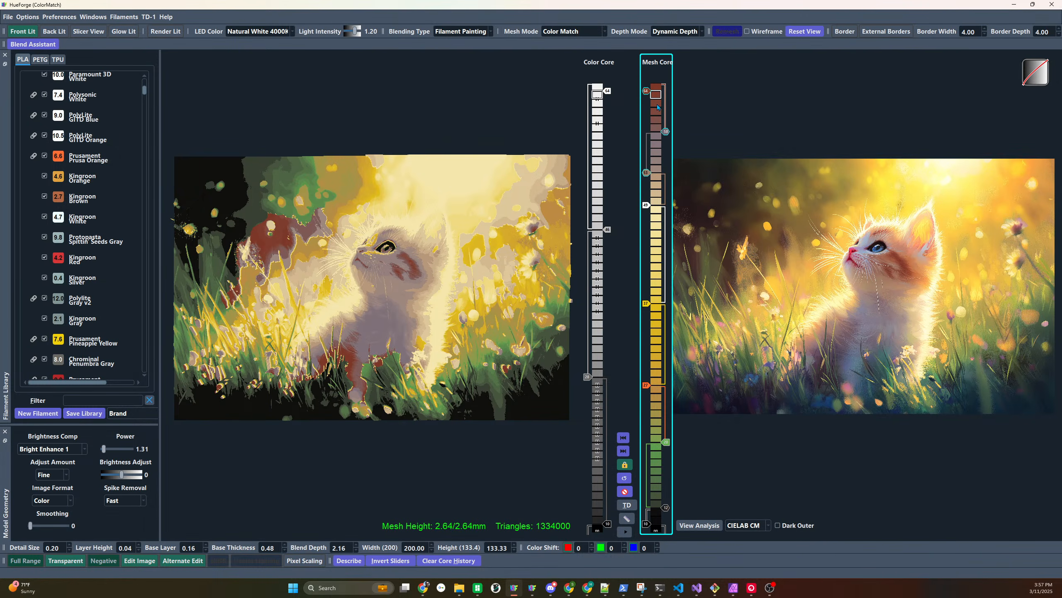
mouse_move(644, 92)
mouse_down()
mouse_move(664, 418)
mouse_move(667, 105)
mouse_up()
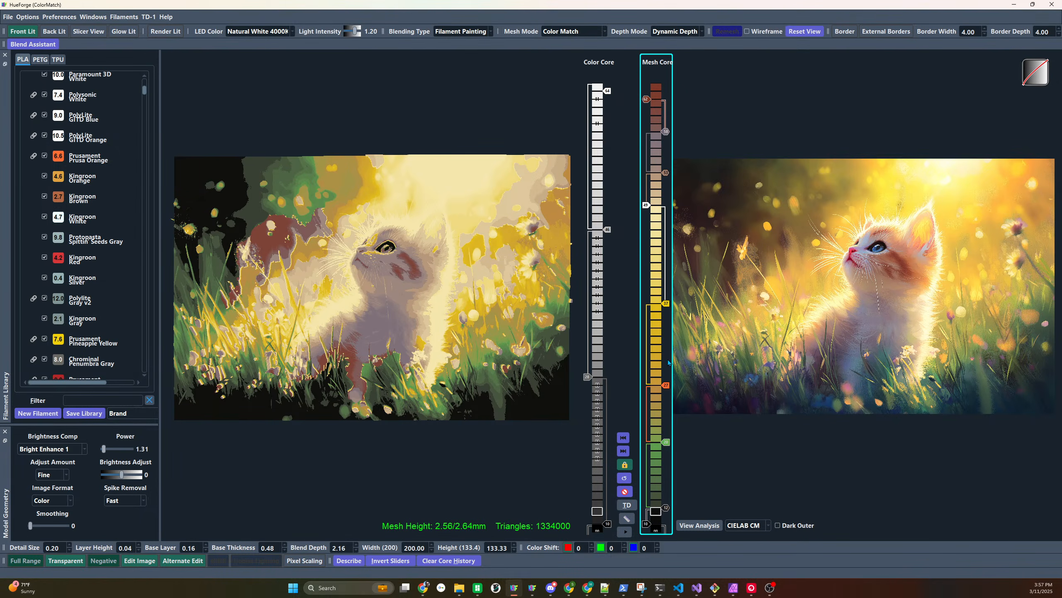
Raise the mesh core's Prusa Orange slider two layers and lower its white slider one layer
drag(665, 384, 666, 360)
key(Up)
key(Up)
key(Down)
key(Down)
key(Down)
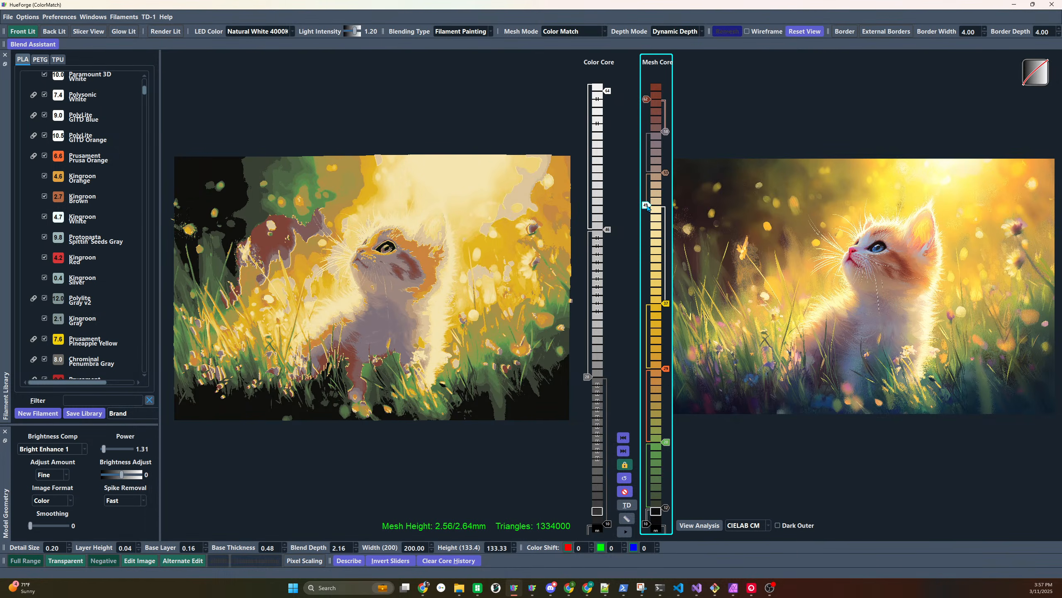
scroll(648, 205, down, 3)
scroll(647, 208, up, 6)
scroll(646, 210, down, 2)
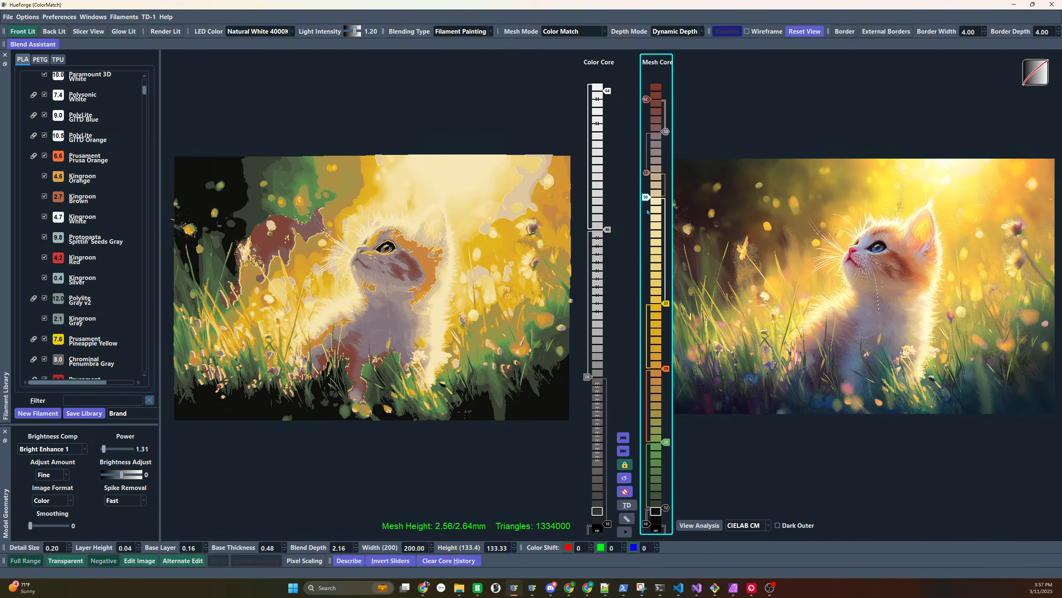
scroll(648, 212, down, 2)
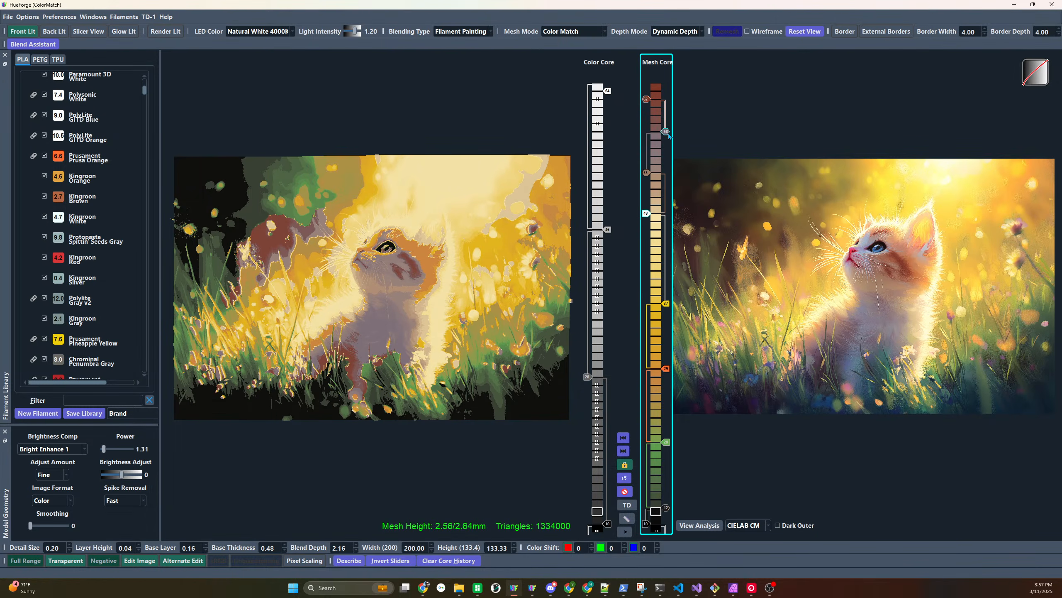
Raise the mesh core's upper gray slider three layers and add a dark brown slider between the base's dark gray and the green
scroll(669, 137, up, 3)
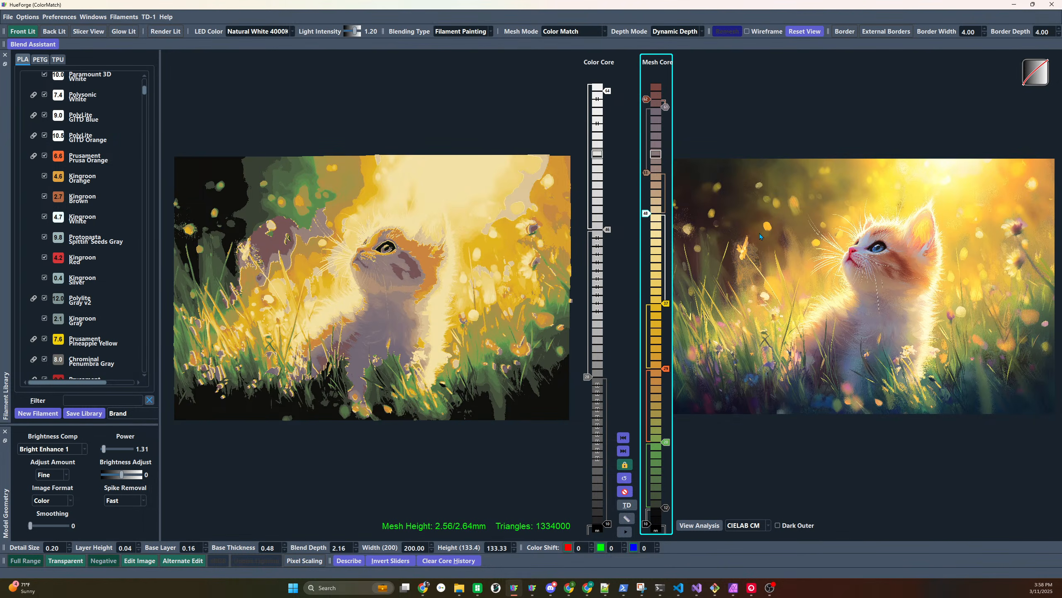
click(650, 495)
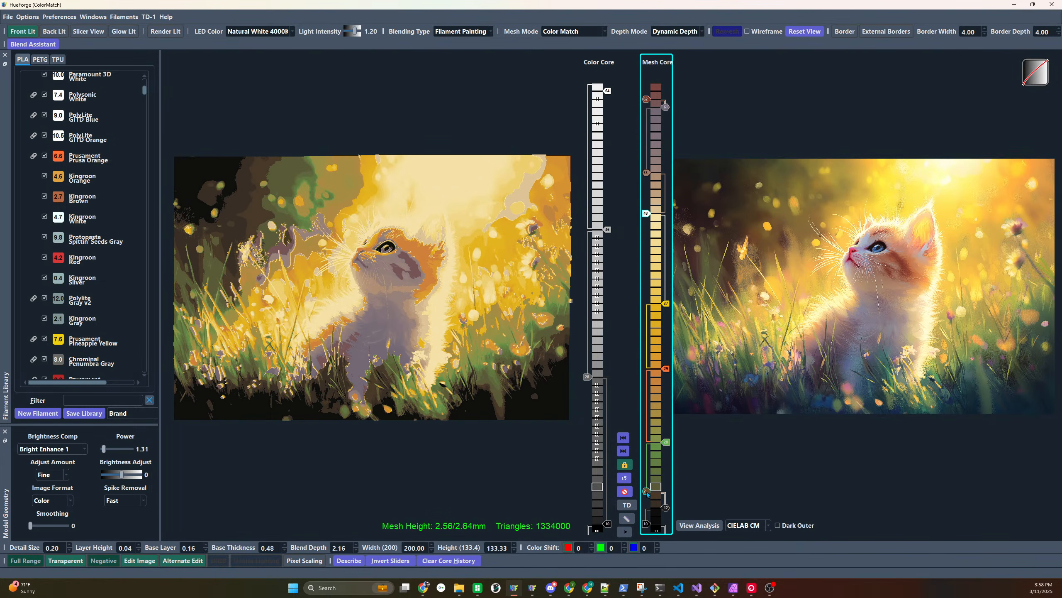
scroll(646, 492, up, 2)
scroll(647, 492, down, 1)
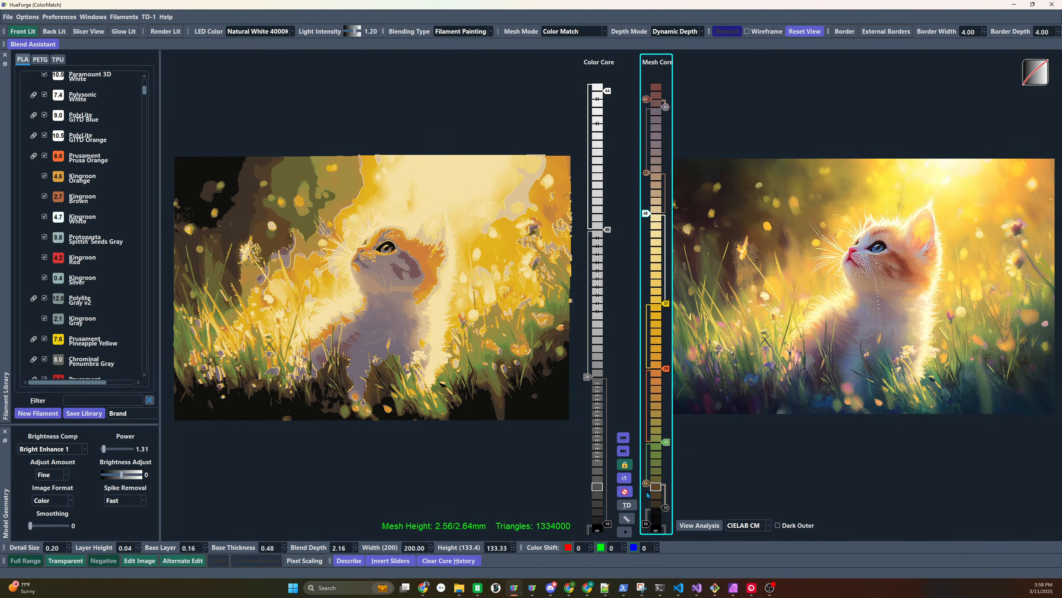
Raise the mesh core's green slider two layers and add an amber slider about midway between Prusa Orange and Pineapple Yellow
scroll(669, 450, up, 2)
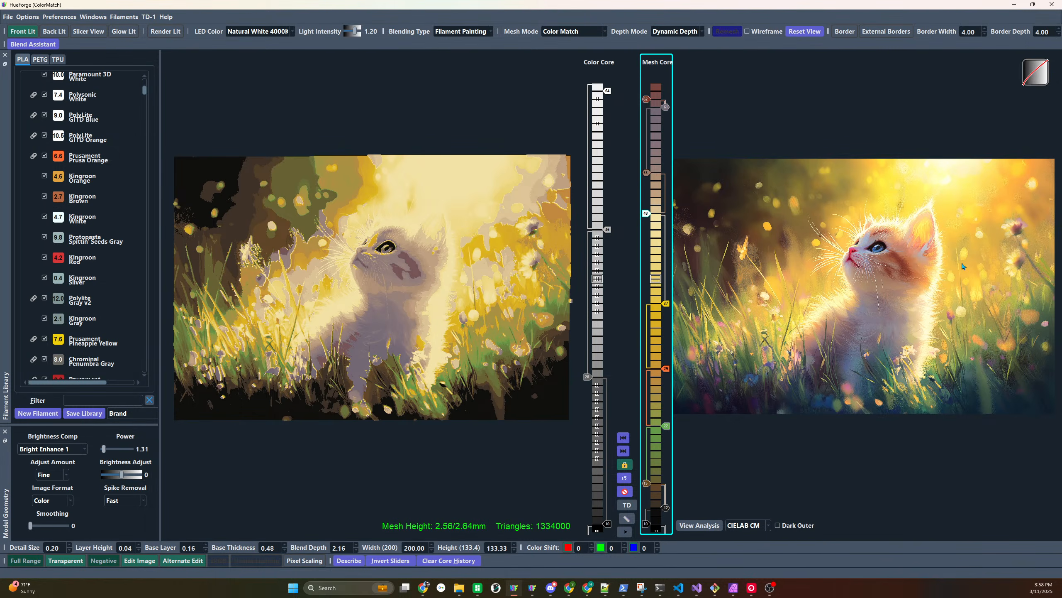
drag(689, 303, 655, 305)
drag(657, 355, 657, 356)
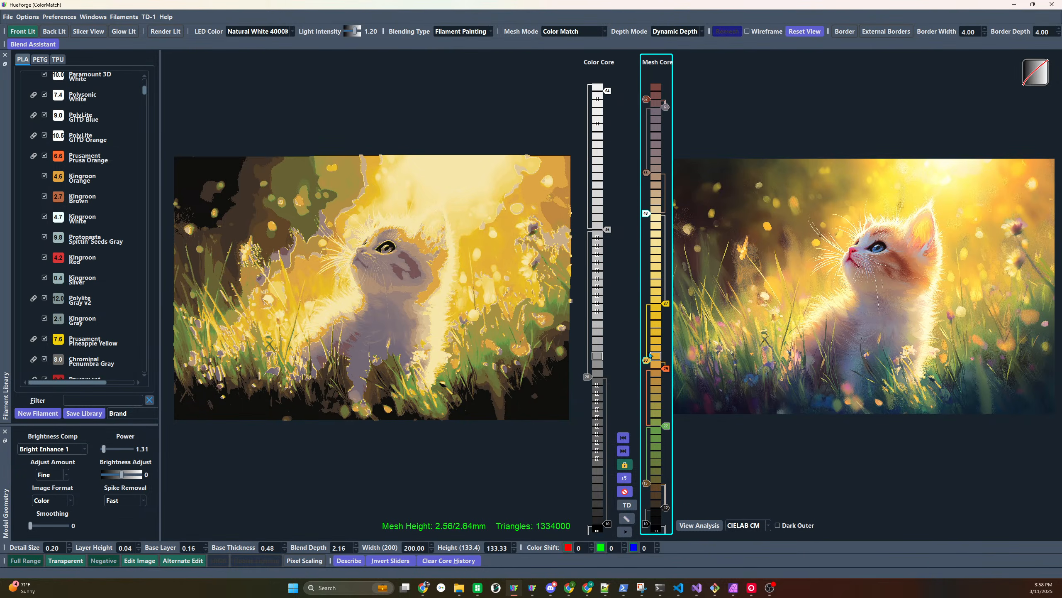
scroll(649, 355, up, 3)
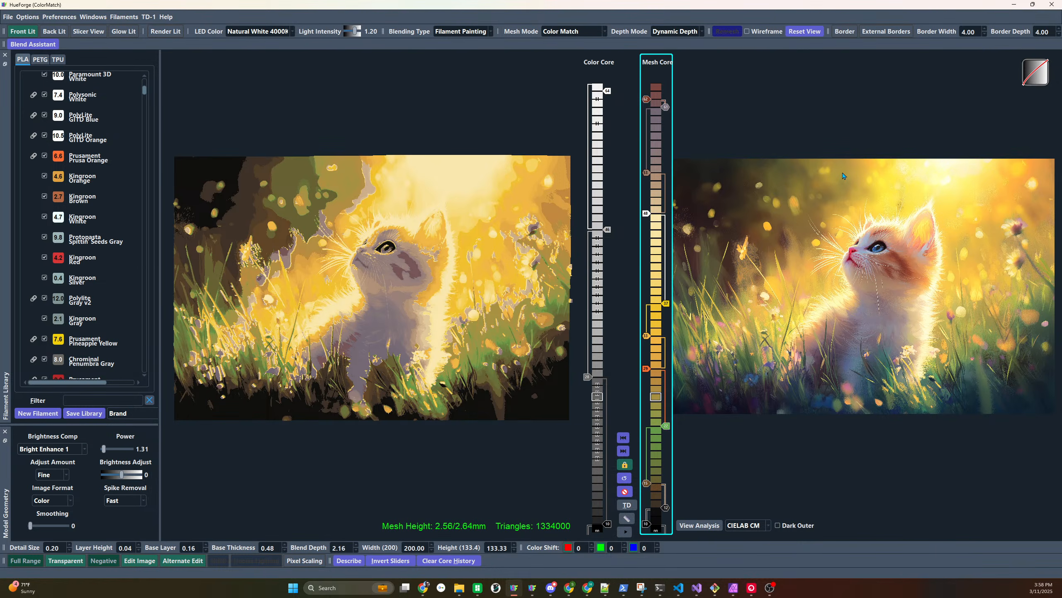
Add a muted green slider below Prusa Orange in the mesh core and lower it to two layers above the green slider
click(657, 359)
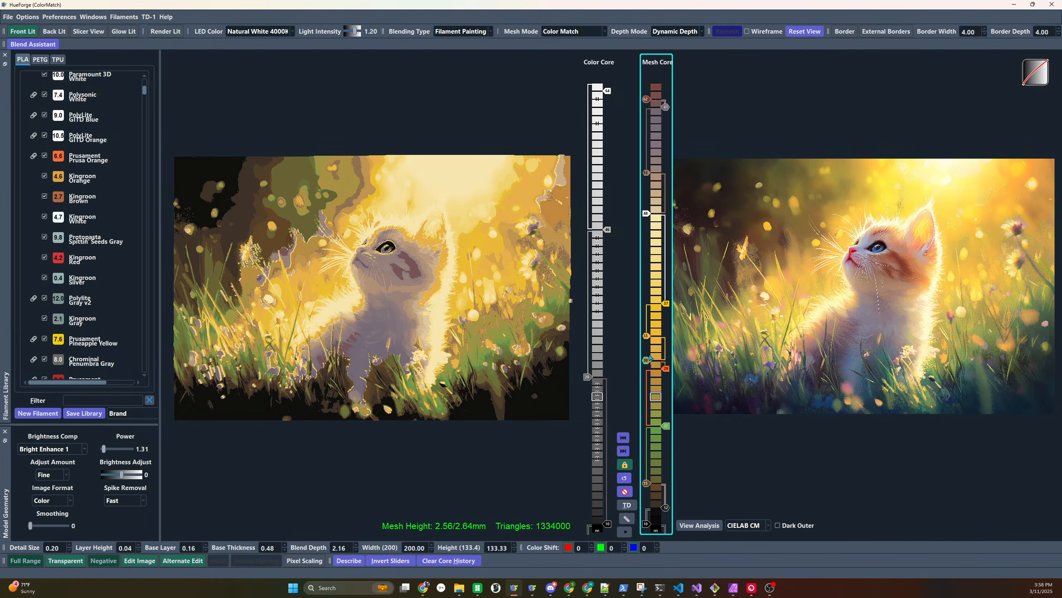
mouse_move(650, 356)
mouse_down()
mouse_move(652, 317)
mouse_move(647, 414)
mouse_up()
click(646, 412)
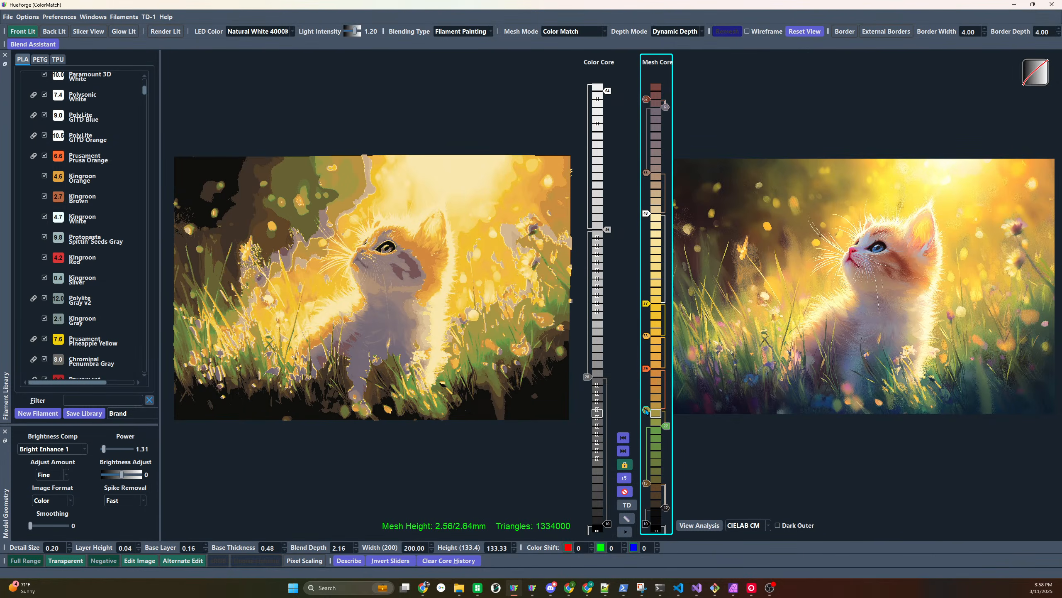
click(646, 412)
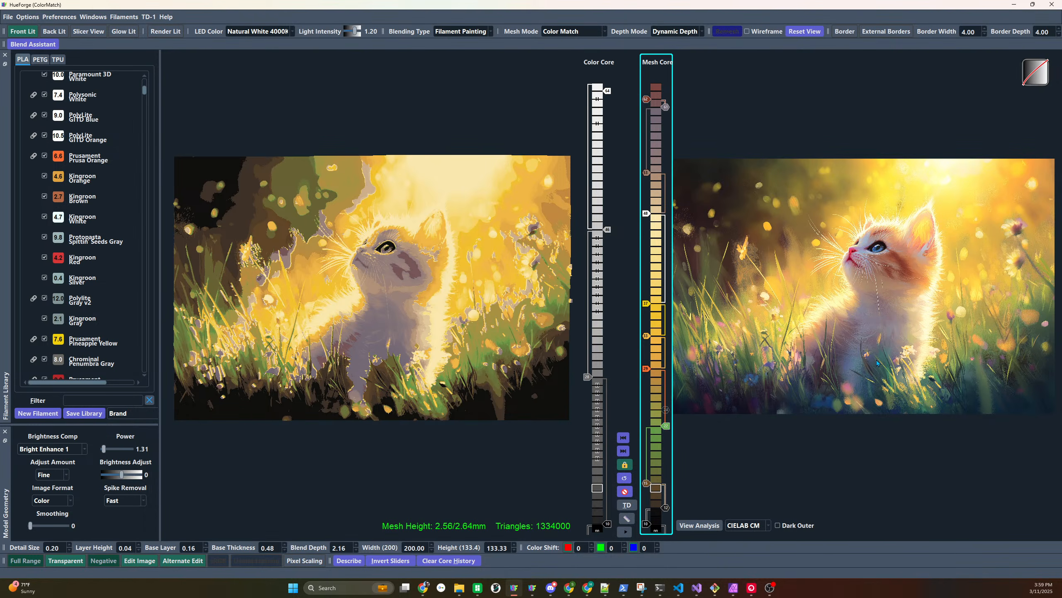
Examine the flowers and shaded grass at the kitten's chest up close in both the source image and the preview
scroll(866, 379, up, 3)
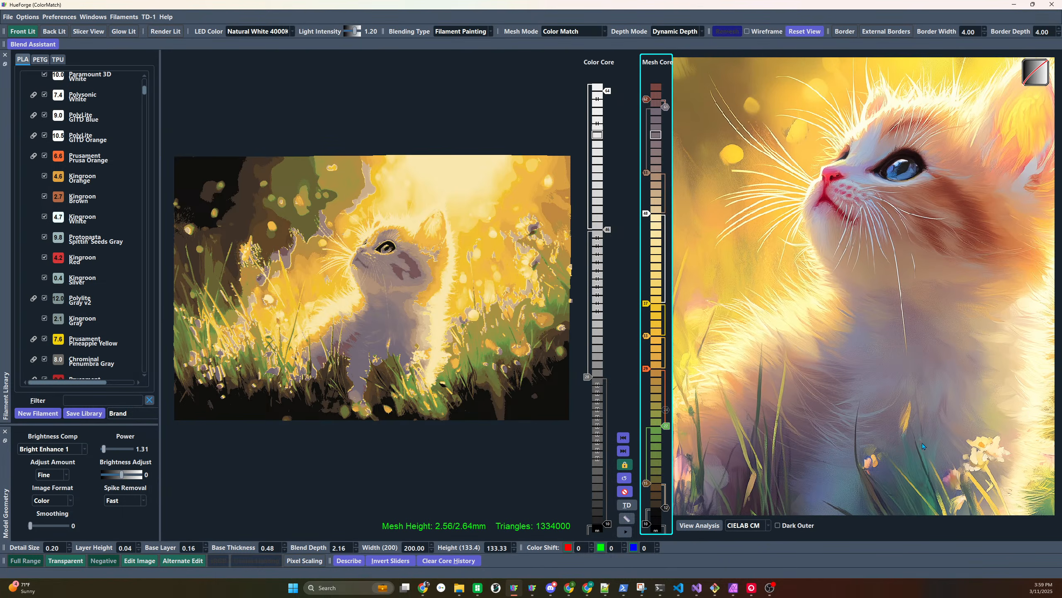
scroll(818, 289, up, 3)
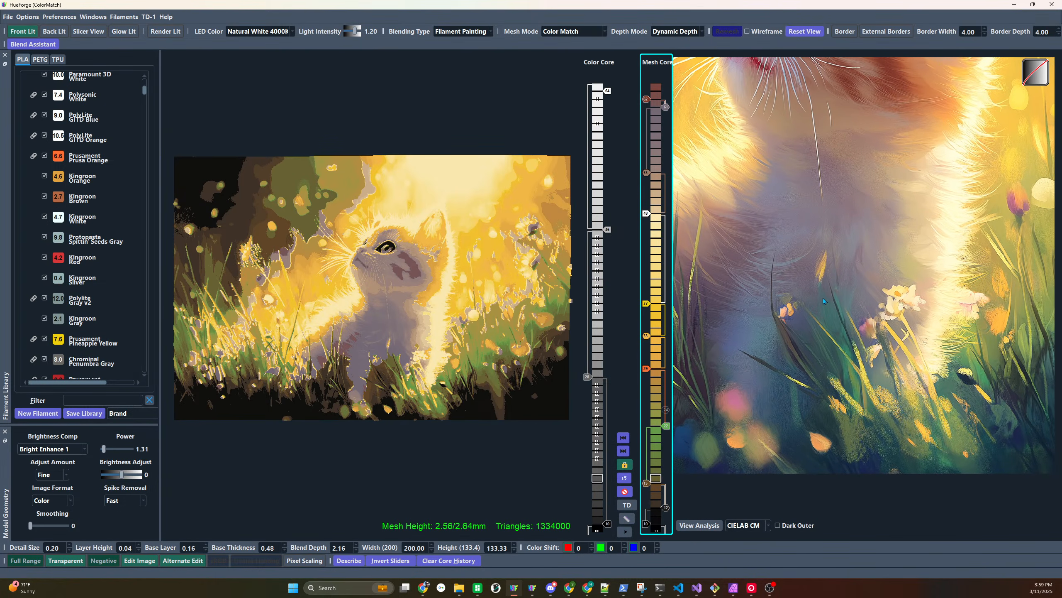
drag(793, 339, 802, 382)
scroll(409, 377, up, 5)
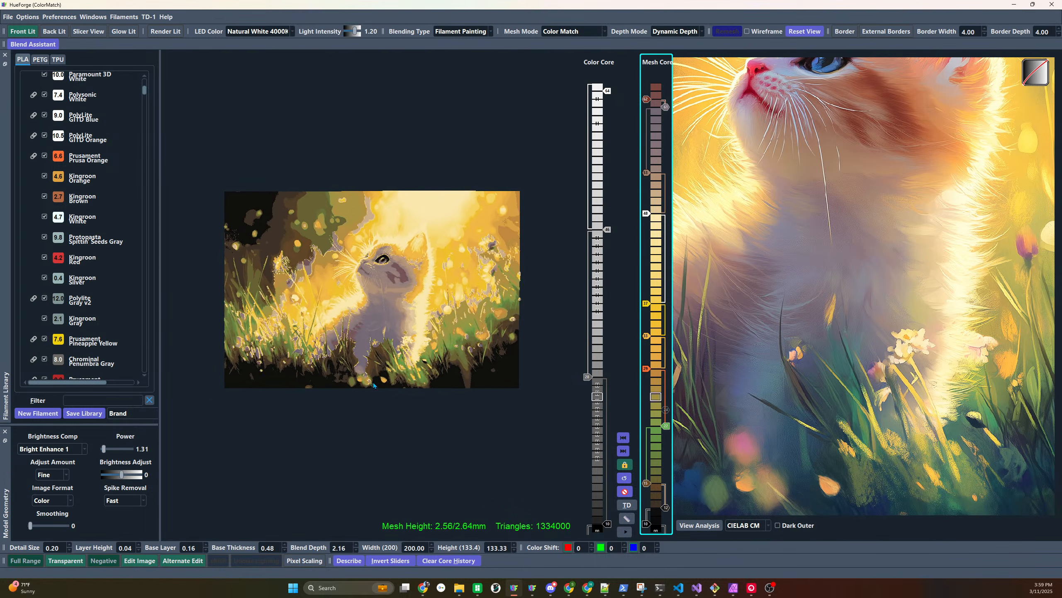
drag(409, 368, 376, 318)
scroll(356, 259, up, 5)
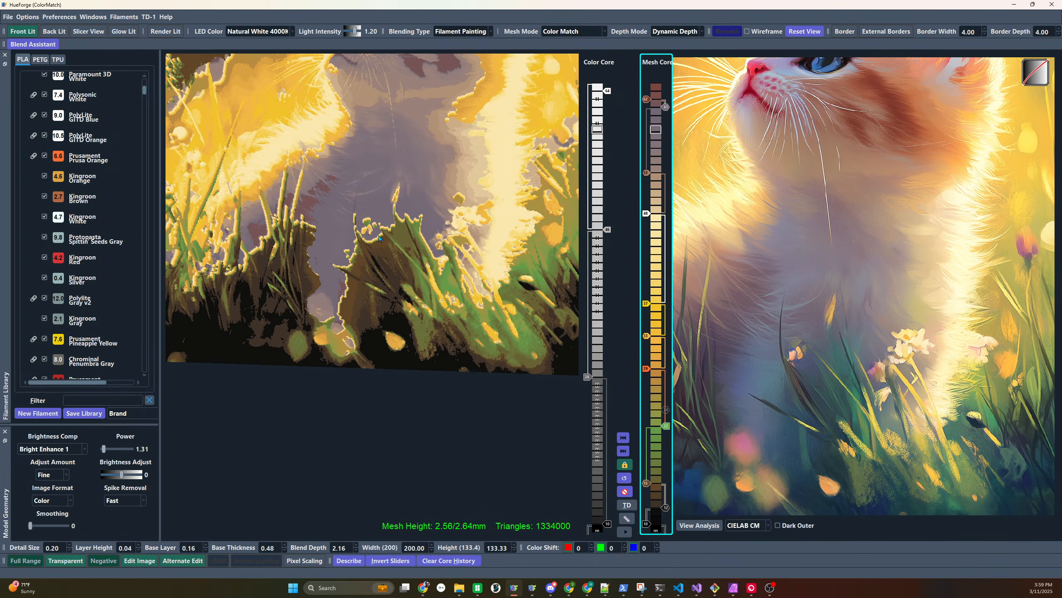
drag(351, 243, 360, 228)
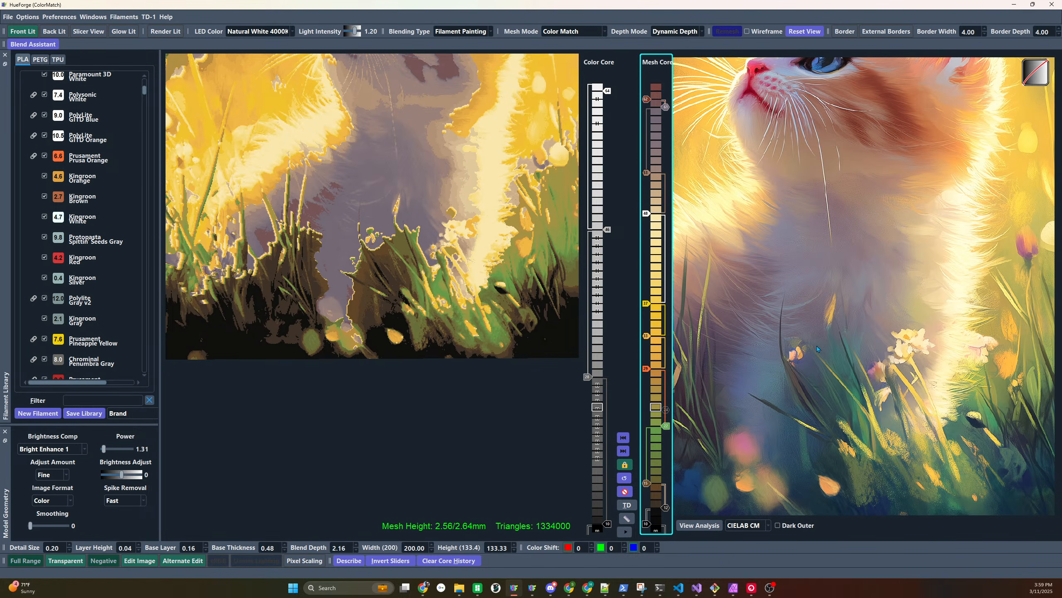
drag(378, 262, 401, 264)
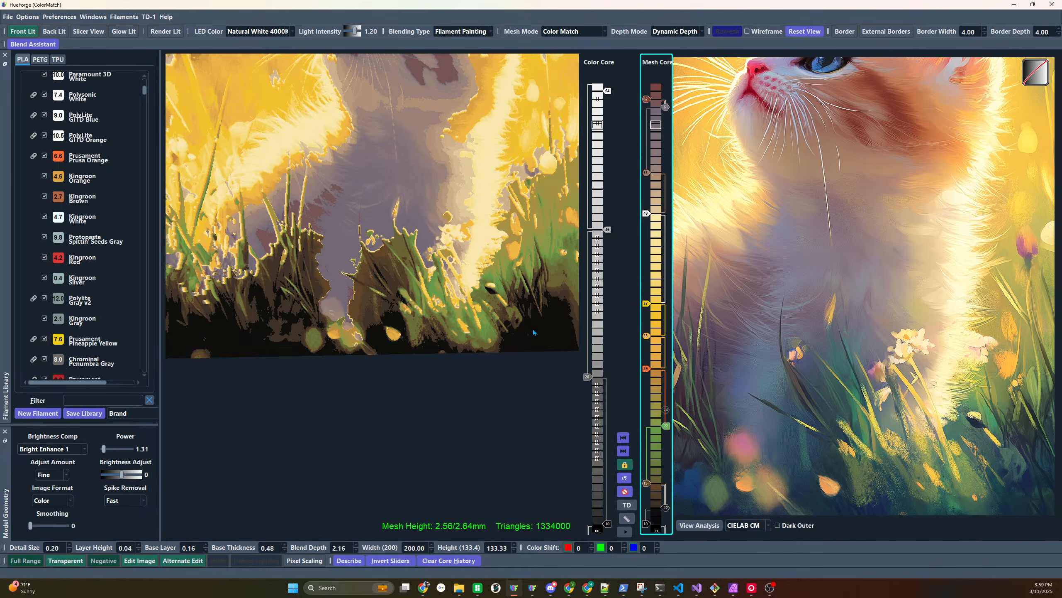
Add a slate-gray slider to the mesh core two layers above the green slider
drag(391, 247, 391, 297)
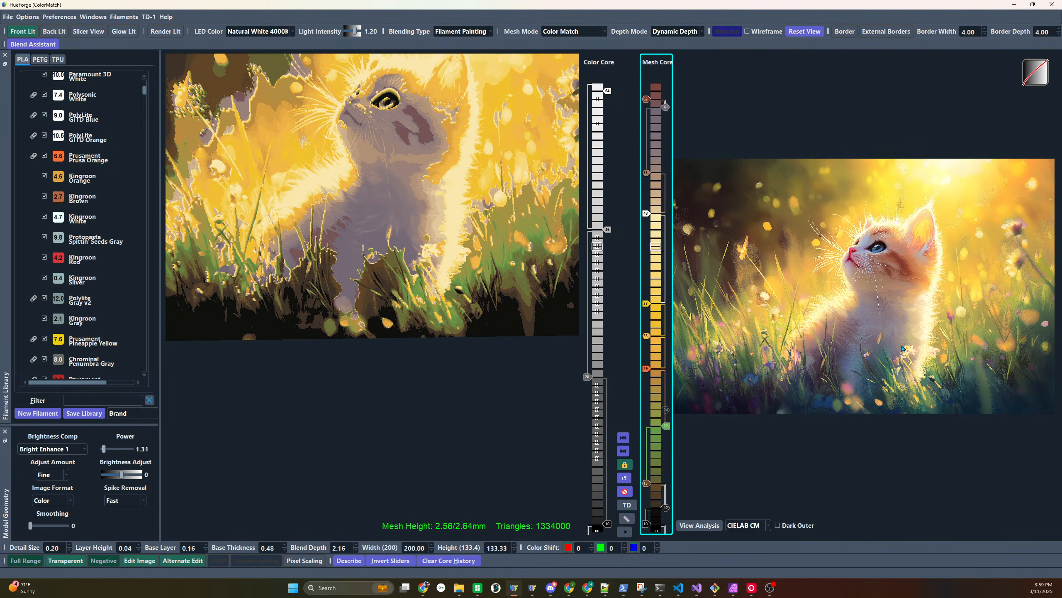
click(660, 411)
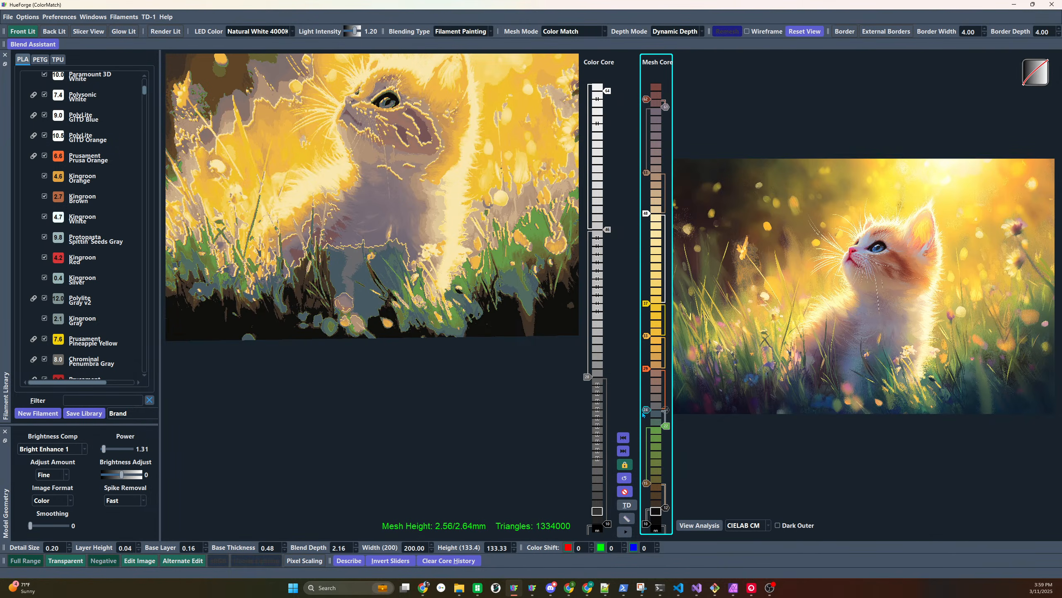
mouse_move(643, 414)
Rearrange the mesh core with gray, white and red-brown sliders below Prusa Orange, tan just above it, and white above Pineapple Yellow
drag(664, 111, 657, 359)
drag(646, 91, 644, 280)
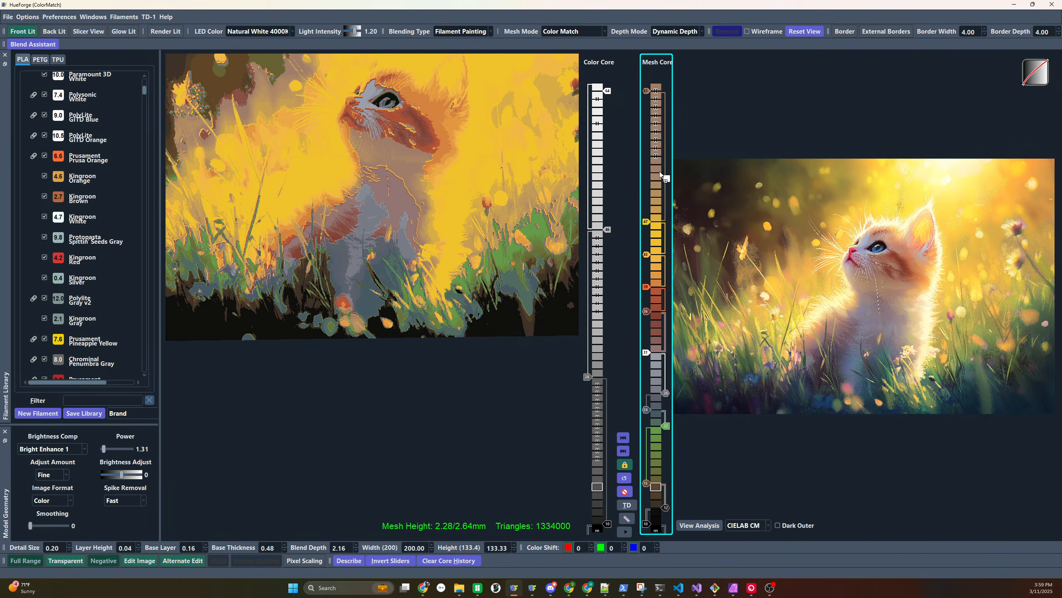
drag(661, 175, 660, 173)
drag(647, 92, 652, 279)
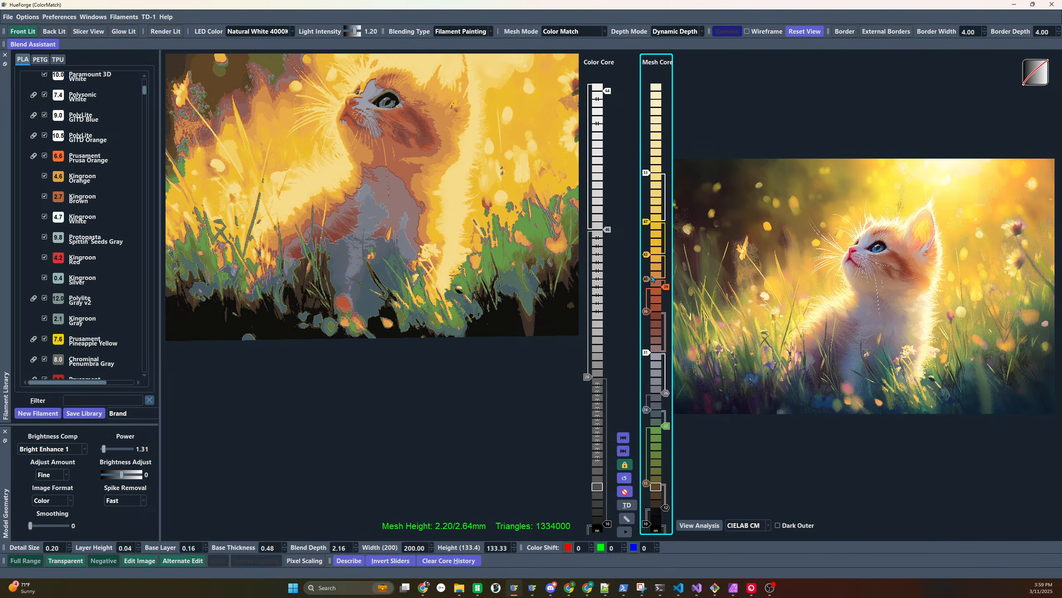
Raise the mesh core's upper white slider to the top layer and move the tan slider to just above the gray slider
scroll(481, 293, down, 3)
drag(481, 293, 447, 293)
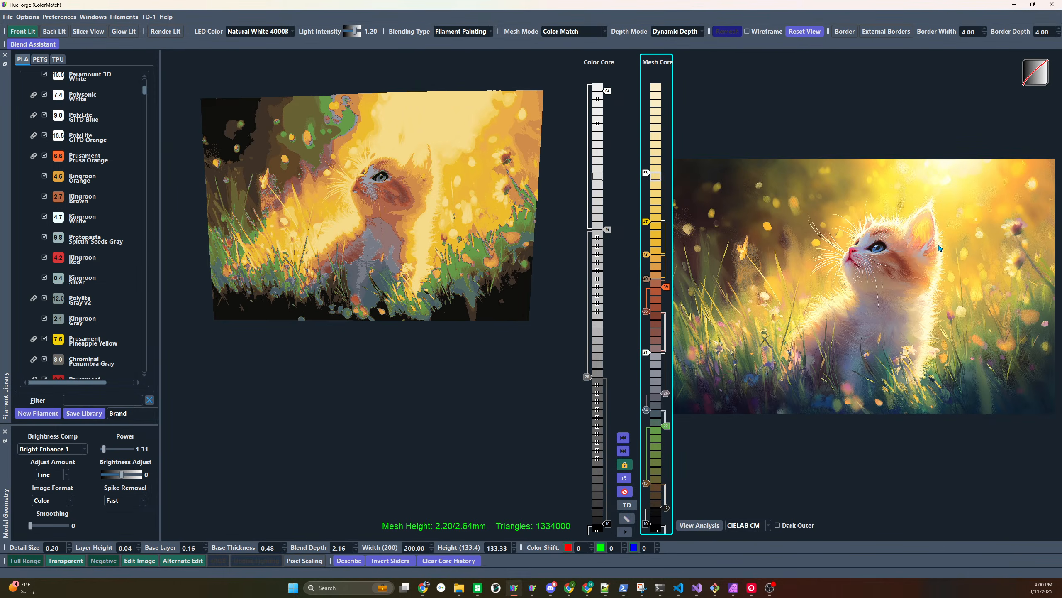
scroll(646, 169, up, 11)
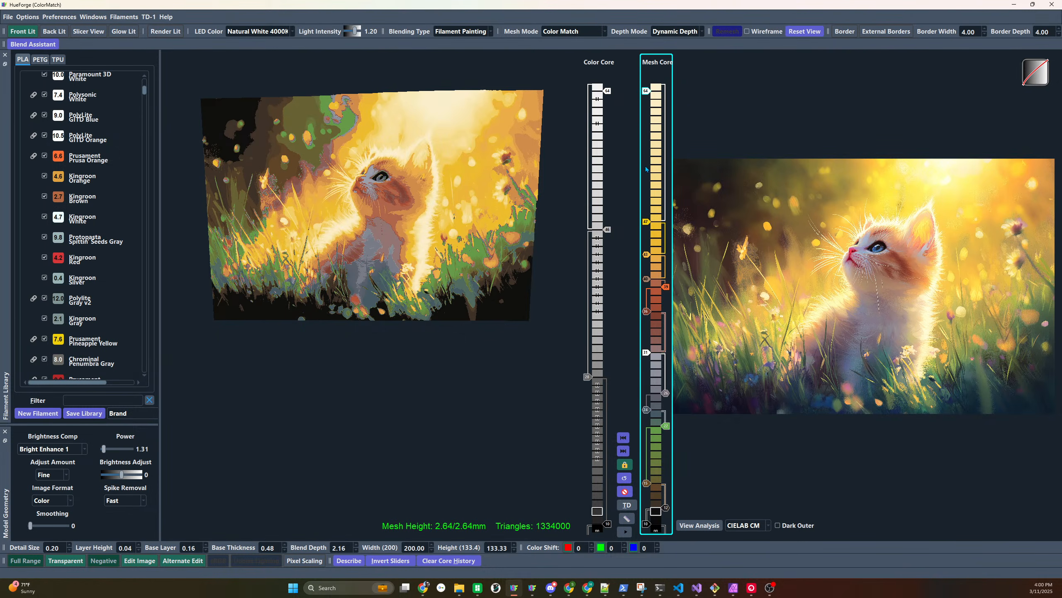
mouse_move(389, 215)
mouse_down()
mouse_move(419, 209)
mouse_move(406, 213)
mouse_up()
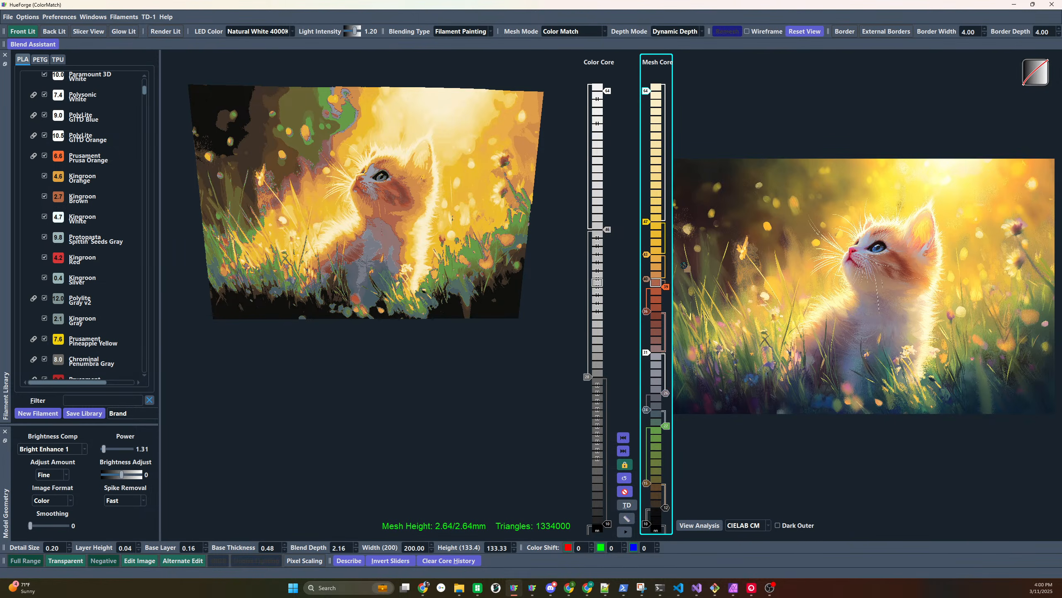
mouse_move(835, 274)
mouse_down()
mouse_move(656, 259)
mouse_move(655, 390)
mouse_up()
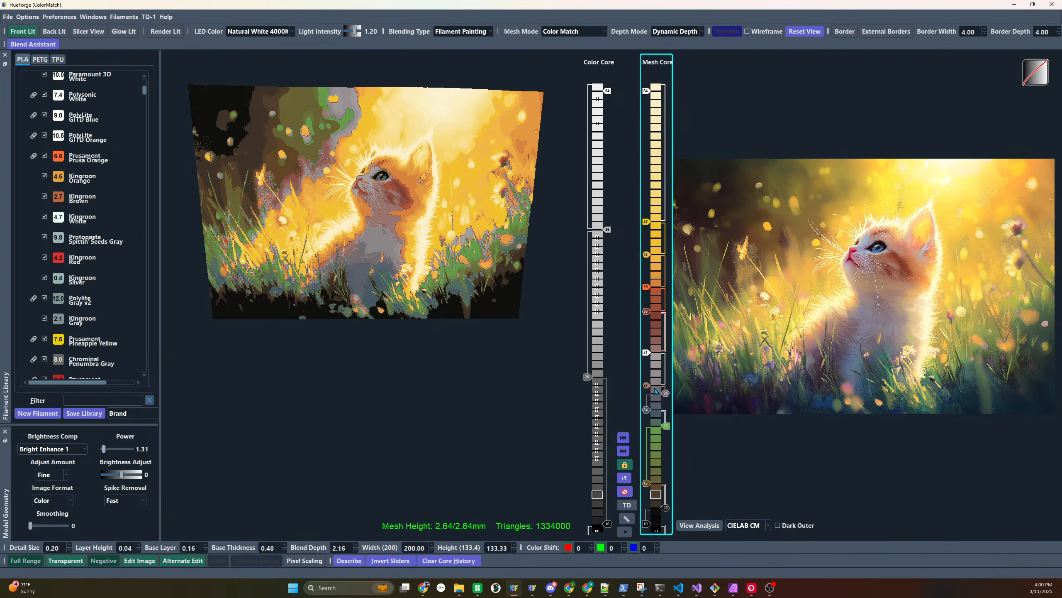
Raise the mesh core's lower white slider three layers together with the colored sliders above it
click(646, 351)
key(shift+Up)
key(shift+Up)
key(shift+Up)
key(shift+Up)
key(shift+Down)
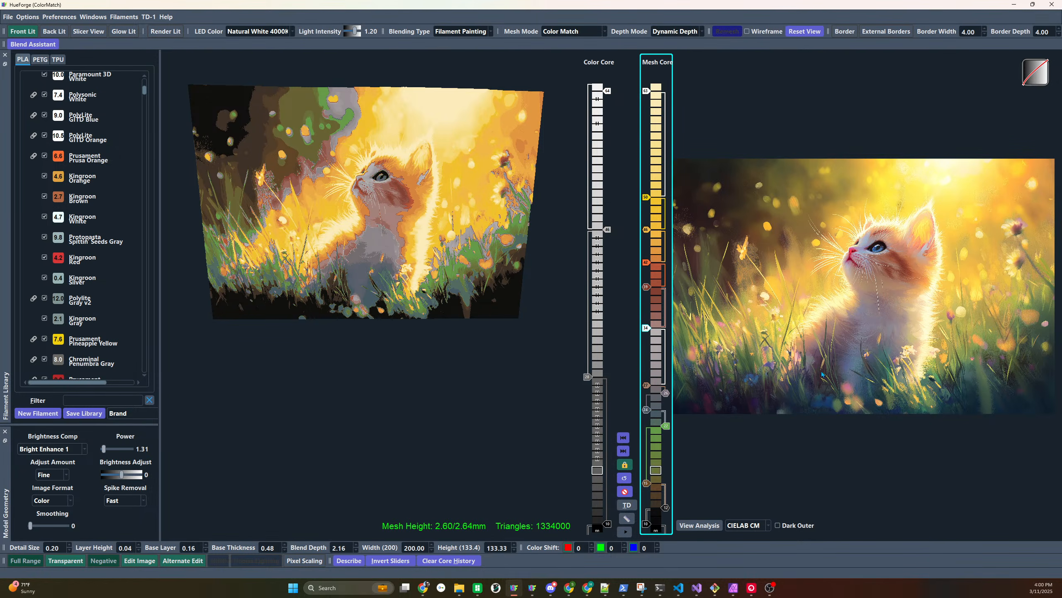
Raise the slate-gray and gray sliders one layer each and the tan slider five more, shifting the colored sliders above them along
key(shift+Up)
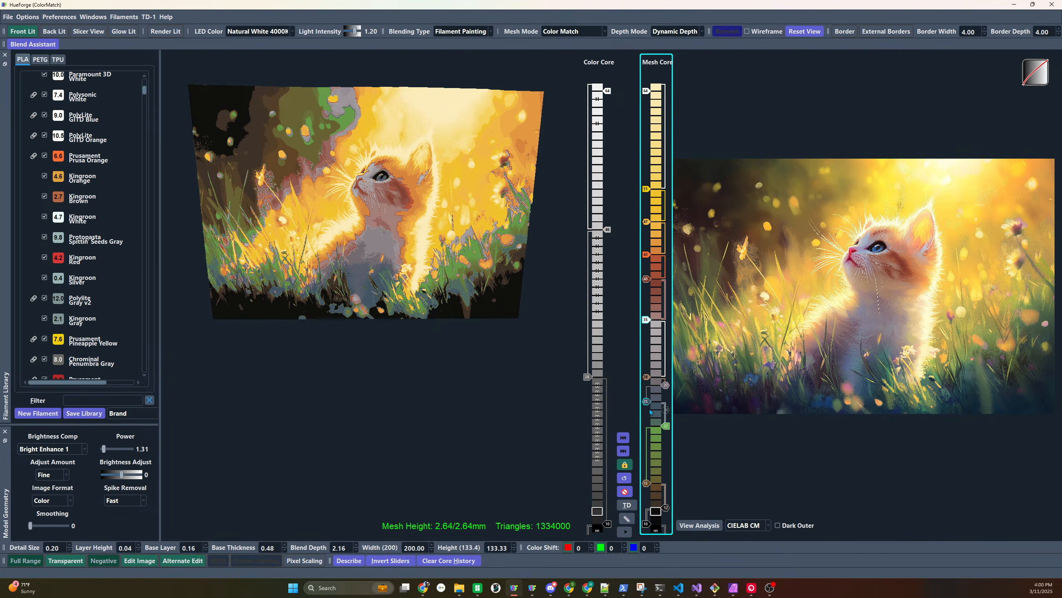
drag(666, 385, 651, 376)
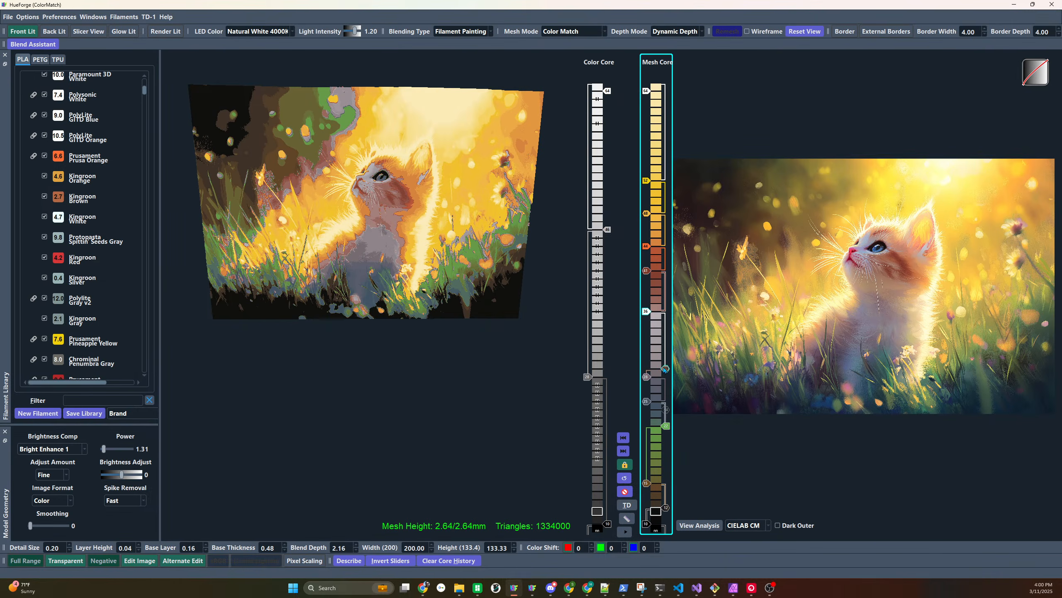
key(shift+Up)
key(shift+Up)
key(shift+Up)
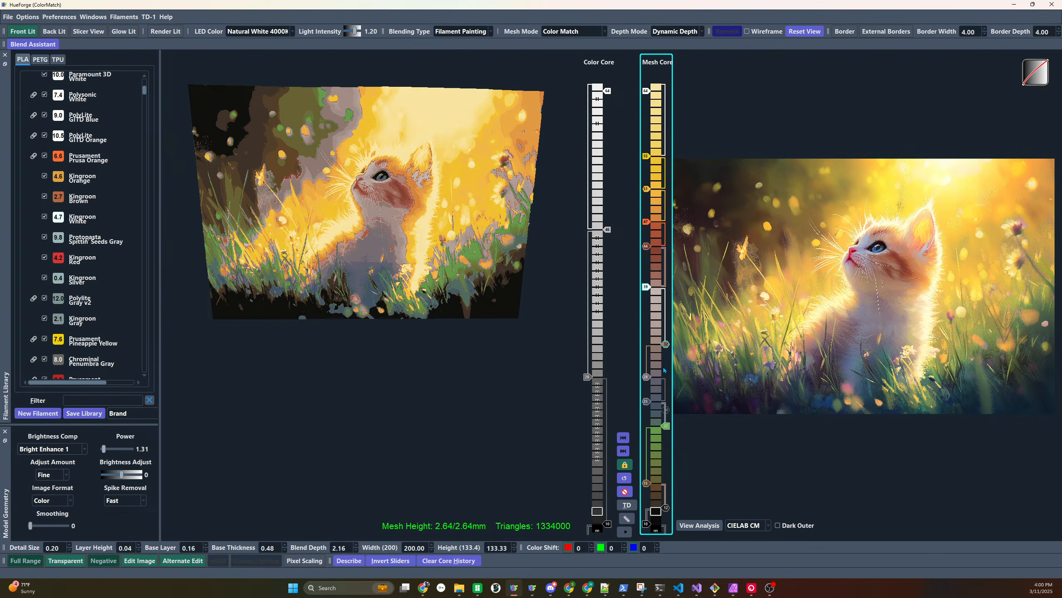
key(shift+Up)
key(shift+Up)
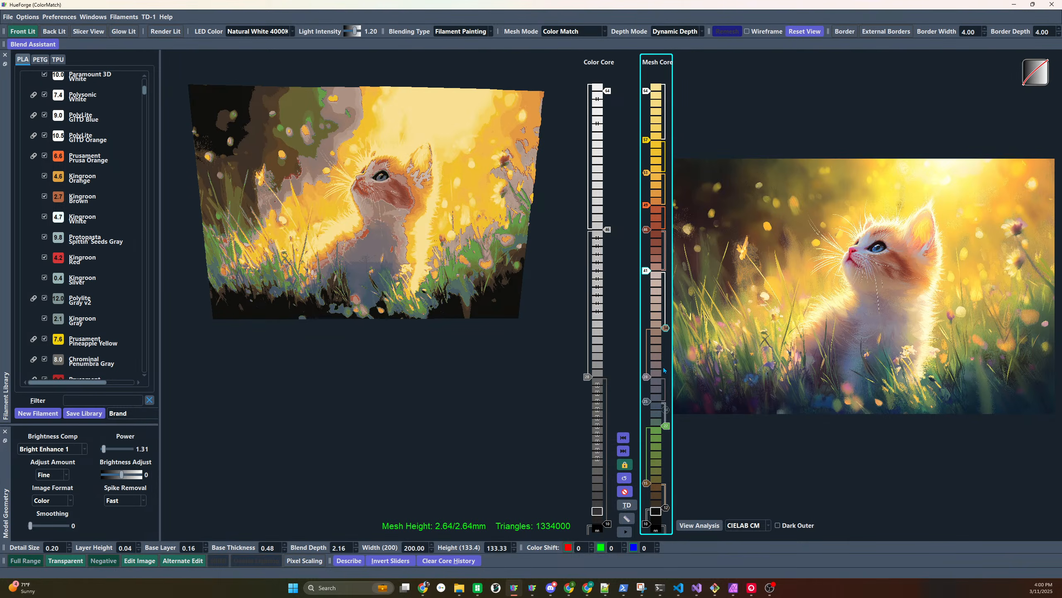
key(shift+Down)
key(shift+Up)
Lower the mesh core's Pineapple Yellow and amber sliders one layer each
drag(383, 209, 430, 225)
scroll(650, 141, down, 2)
scroll(650, 141, up, 1)
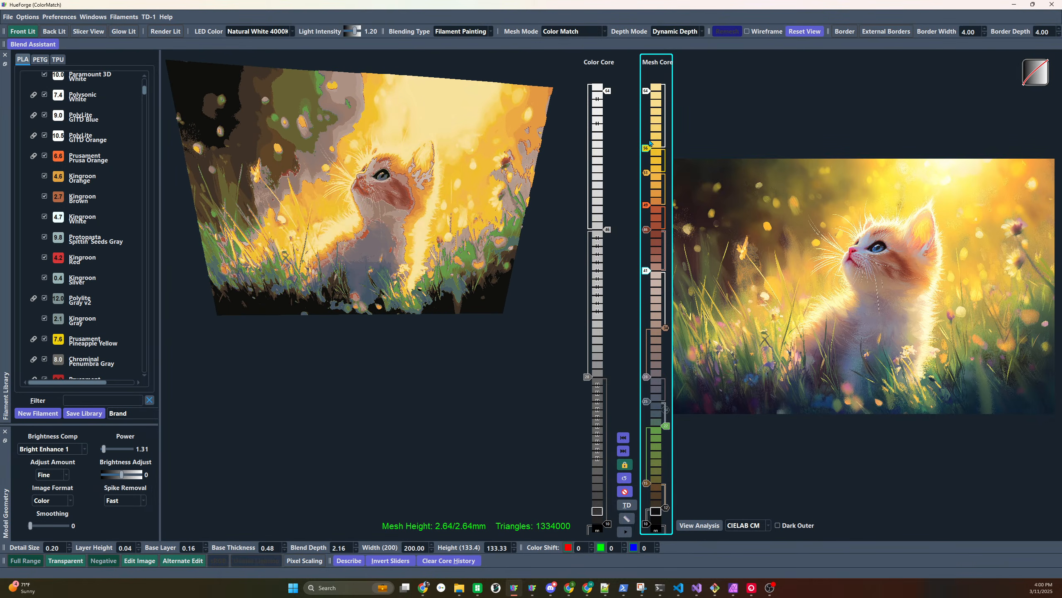
scroll(648, 174, down, 1)
Swap the mesh core's lower and topmost white sliders to a brighter white filament
drag(301, 197, 645, 272)
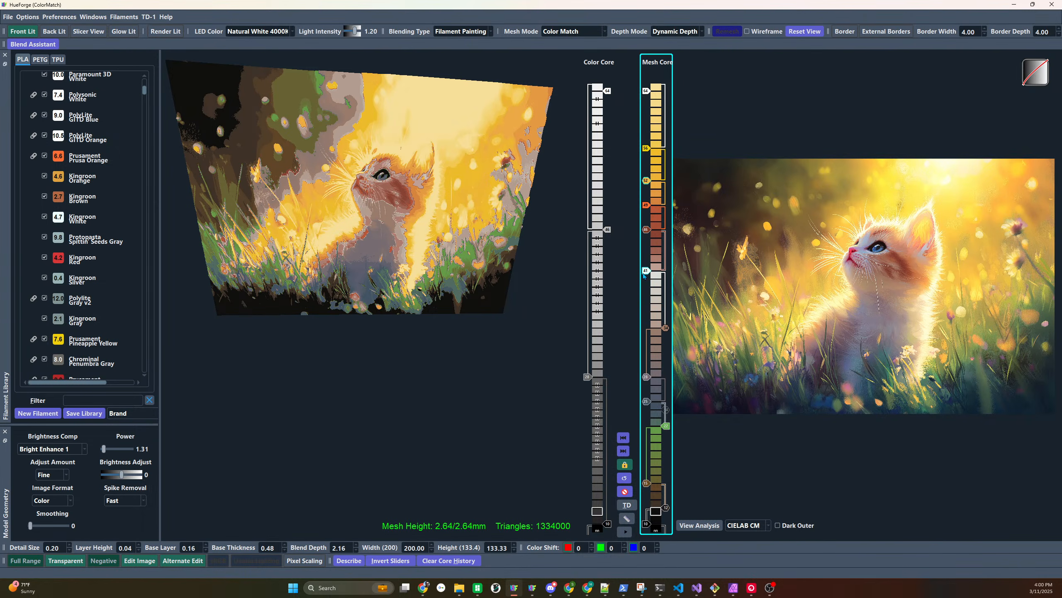
drag(647, 92, 646, 91)
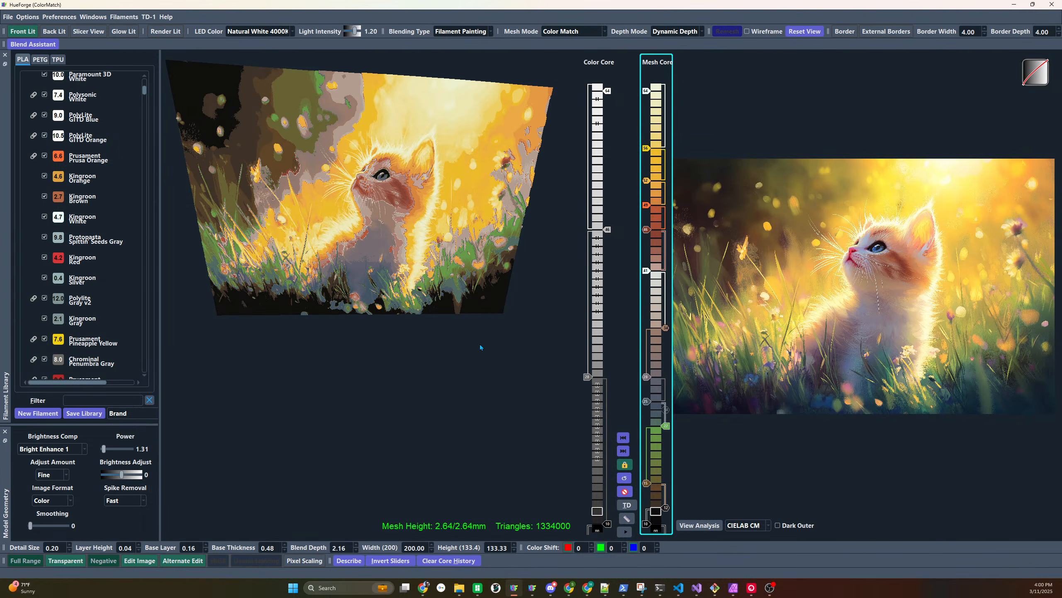
drag(540, 249, 500, 251)
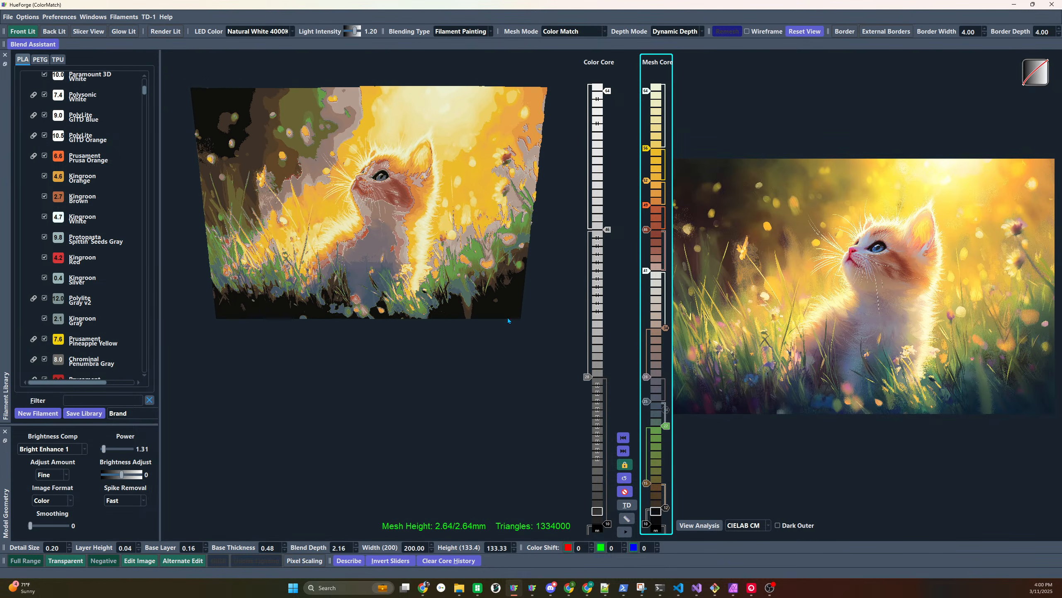
Add a golden-tan slider about midway between the dark brown and green sliders in the mesh core
drag(508, 321, 484, 299)
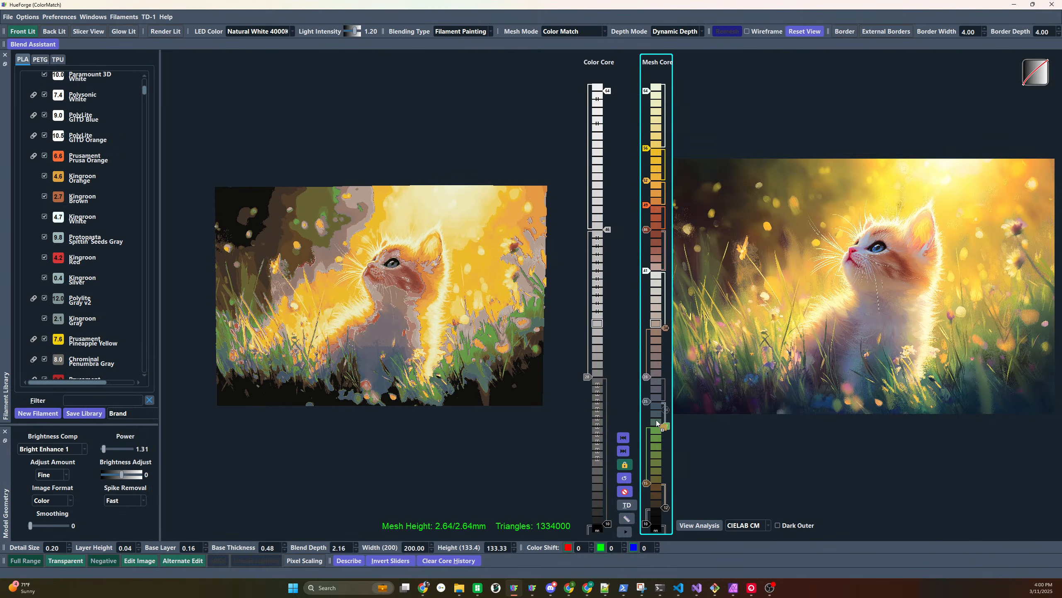
drag(656, 461, 650, 461)
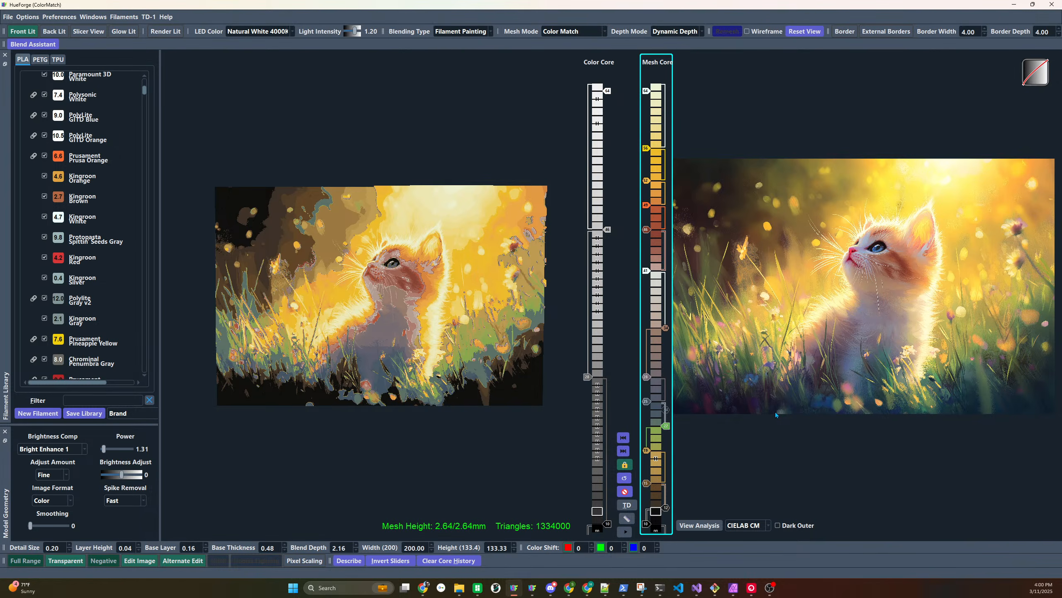
Undo the mesh core slider edits back to the arrangement with a white slider between Prusa Orange and Pineapple Yellow
key(ctrl+z)
key(ctrl+z)
key(ctrl+z)
key(ctrl+z)
key(ctrl+z)
key(ctrl+z)
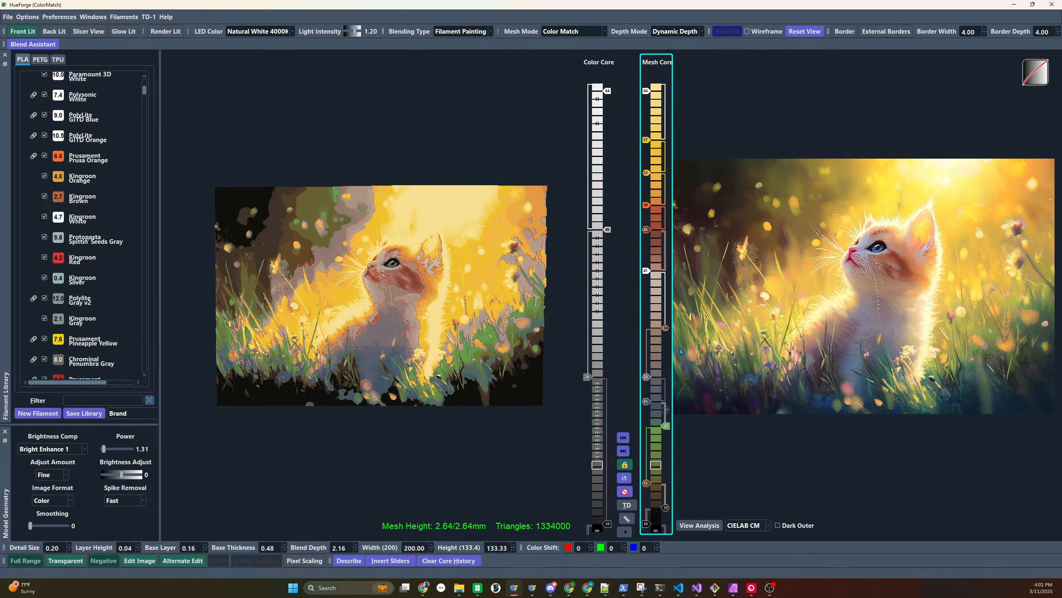
key(ctrl+z)
key(ctrl+z)
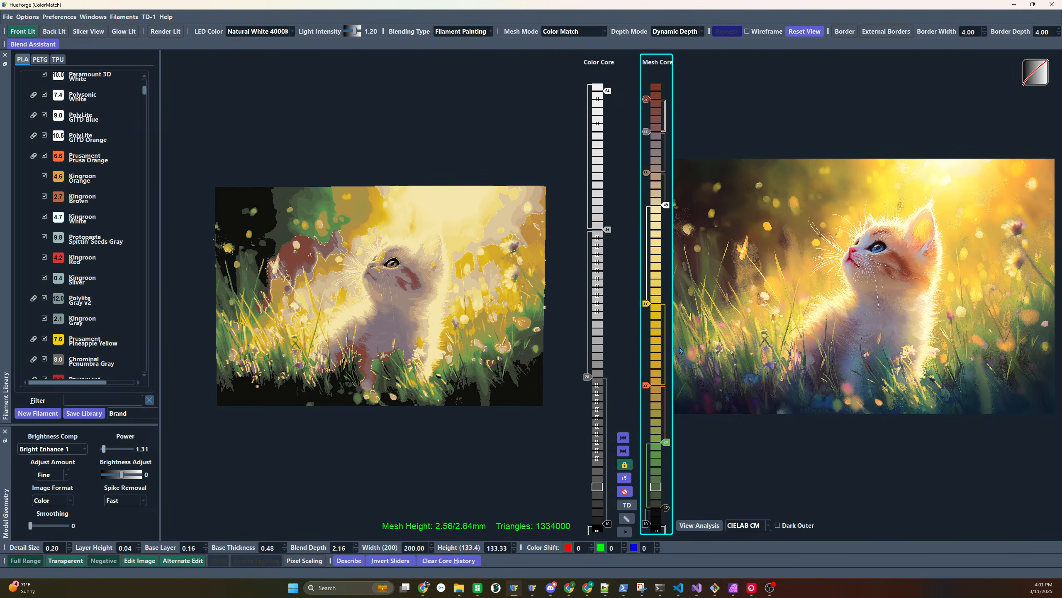
key(ctrl+z)
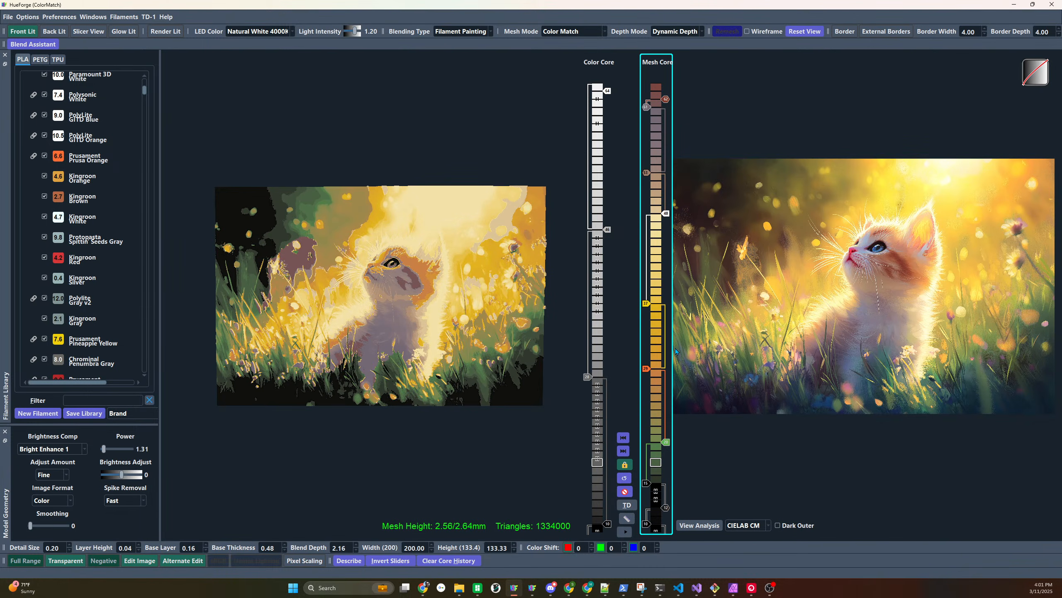
key(ctrl+z)
key(ctrl+z)
key(ctrl+z)
key(ctrl+z)
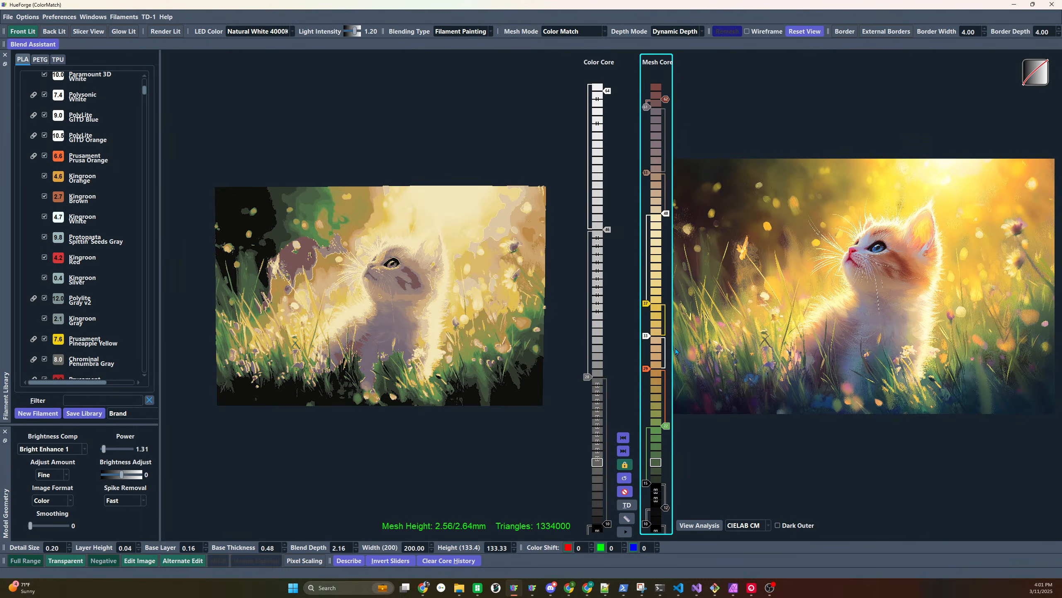
key(ctrl+z)
key(ctrl+z)
key(ctrl+z)
key(ctrl+z)
key(ctrl+z)
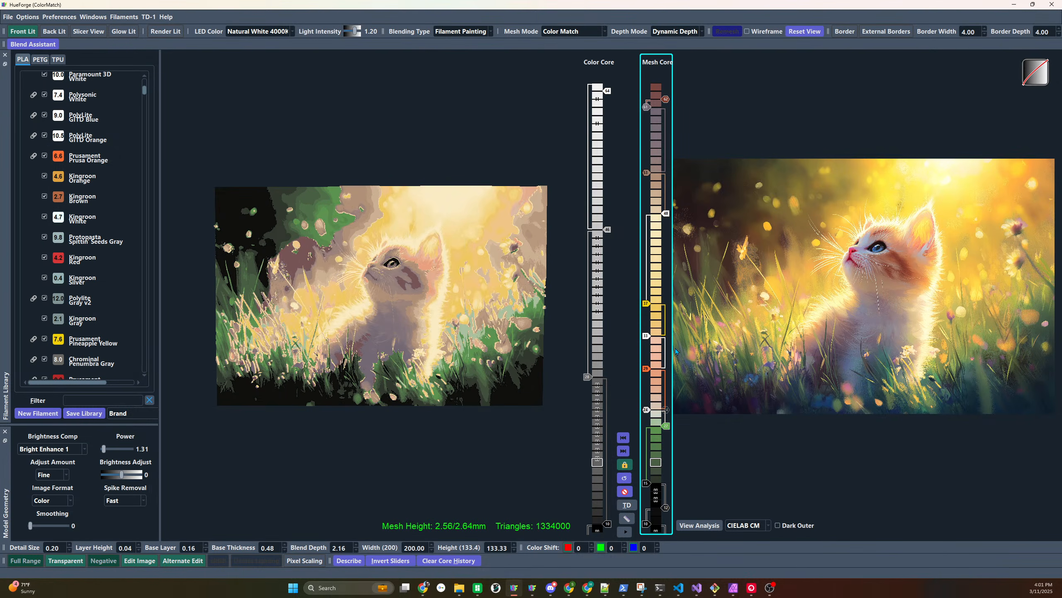
key(ctrl+z)
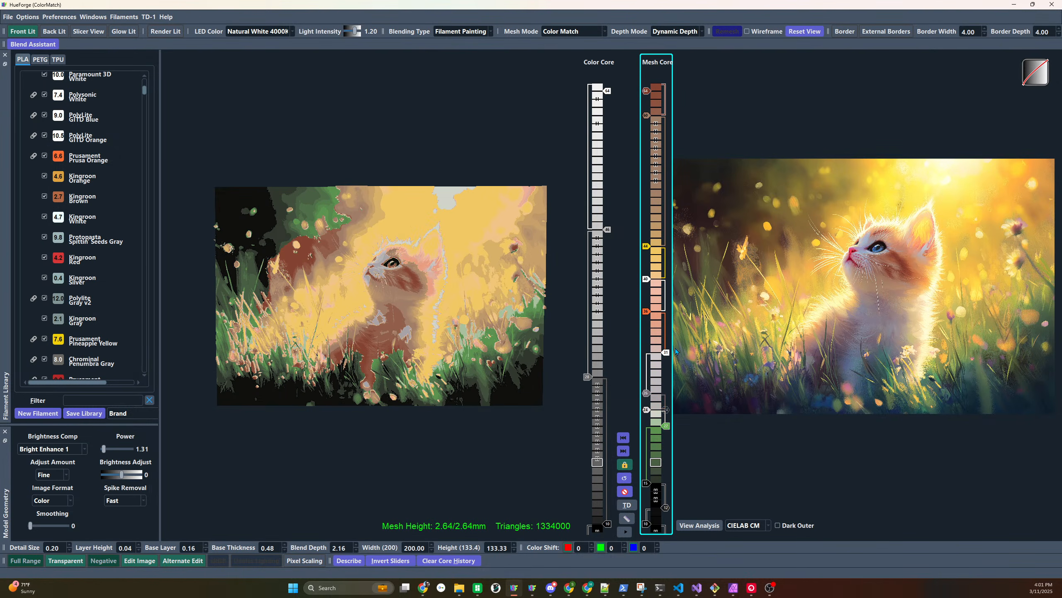
key(ctrl+z)
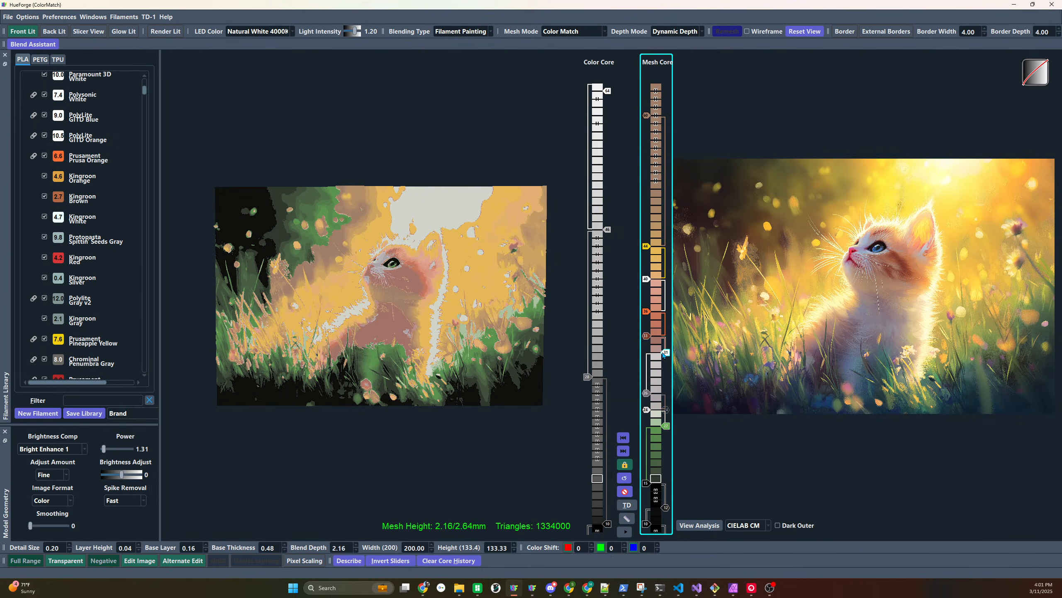
key(ctrl+z)
key(ctrl+z)
key(ctrl+z)
key(ctrl+z)
key(ctrl+z)
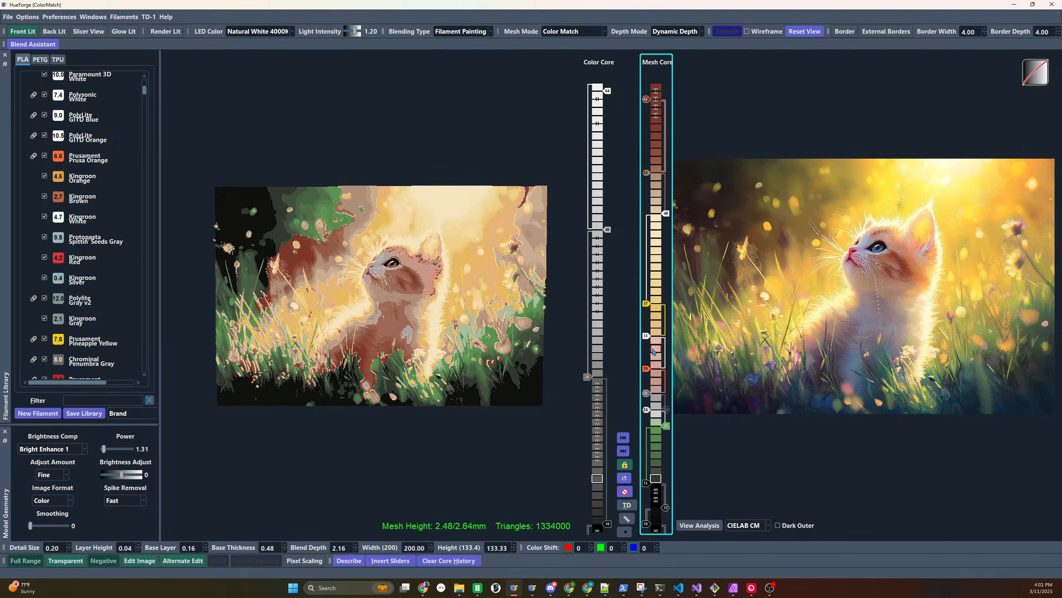
key(ctrl+z)
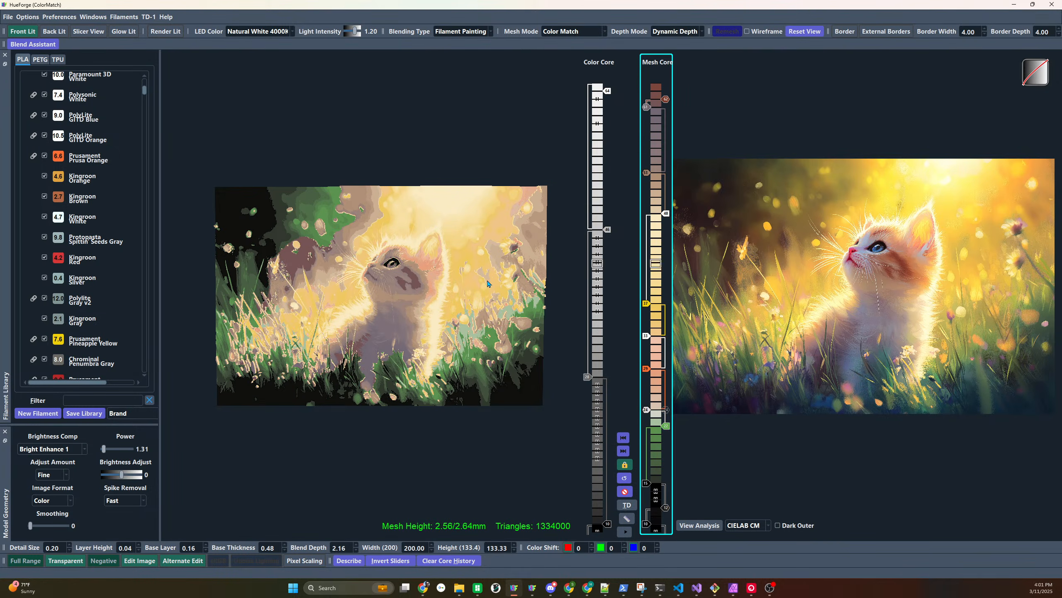
key(ctrl+z)
key(ctrl+z)
key(ctrl+z)
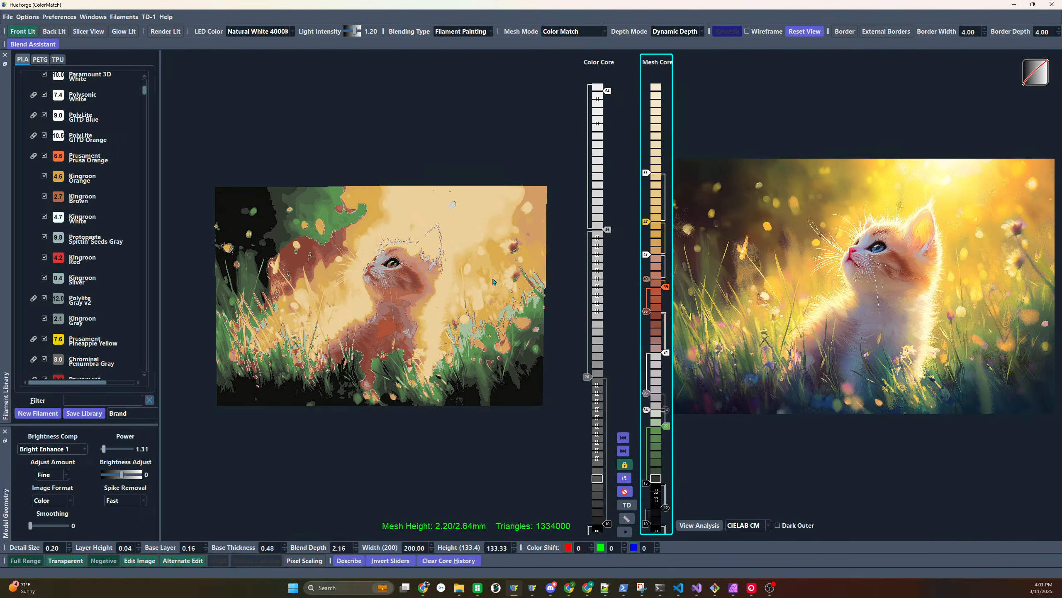
key(ctrl+z)
key(ctrl+z)
key(ctrl+z)
key(ctrl+z)
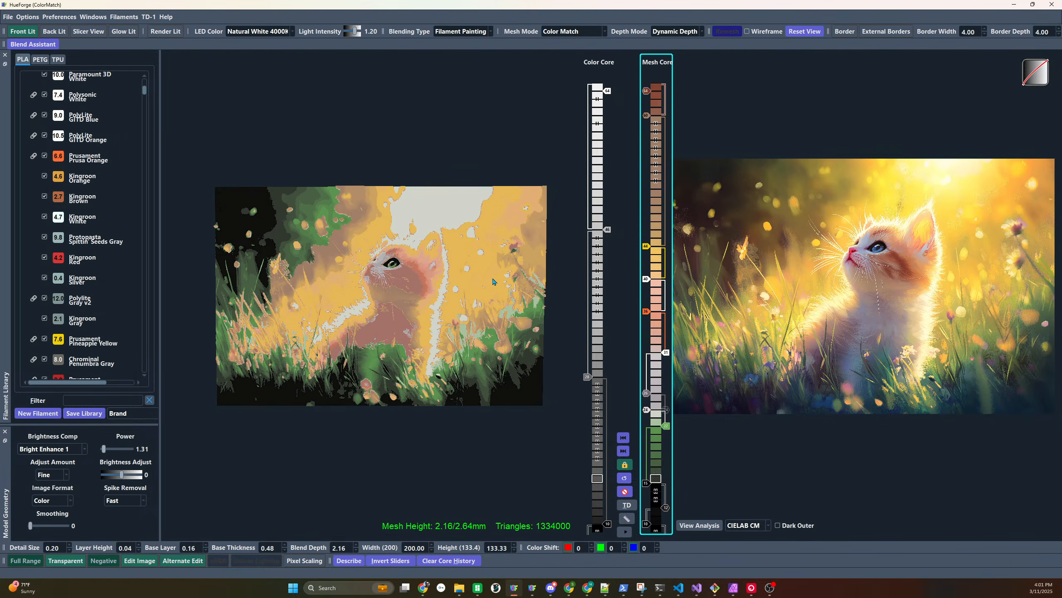
key(ctrl+z)
key(ctrl+z)
key(ctrl+z)
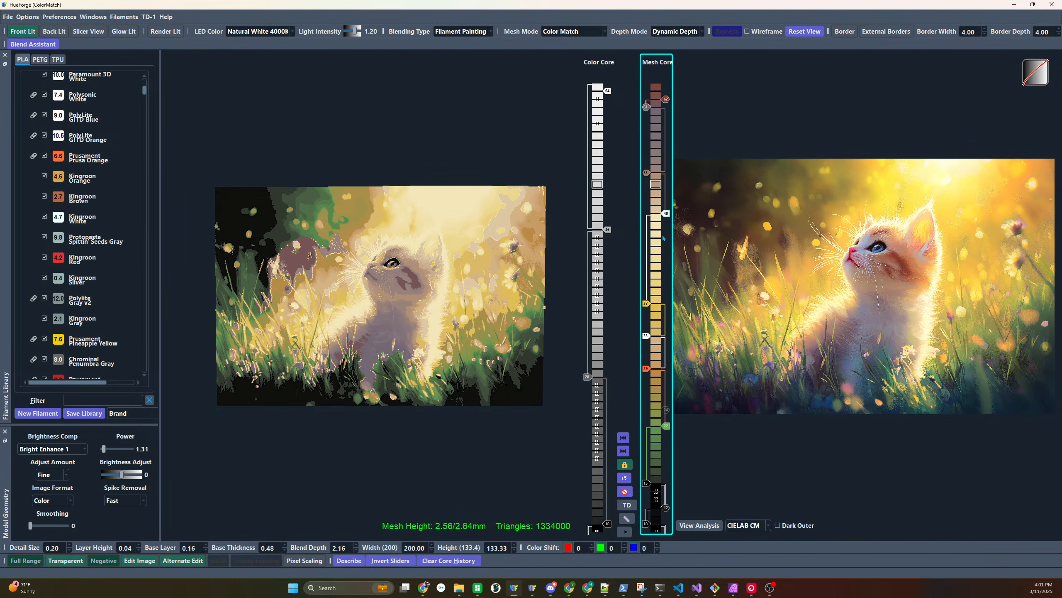
Raise the mesh core's Pineapple Yellow slider four layers and the Prusa Orange slider eight layers
drag(647, 303, 647, 279)
scroll(648, 301, up, 3)
scroll(647, 303, down, 2)
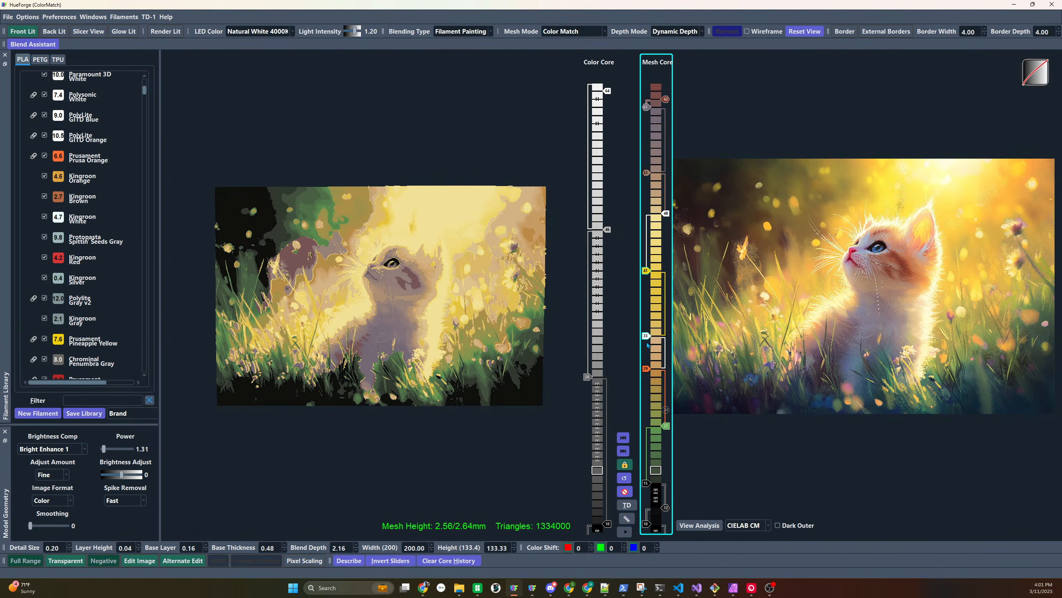
scroll(648, 347, up, 8)
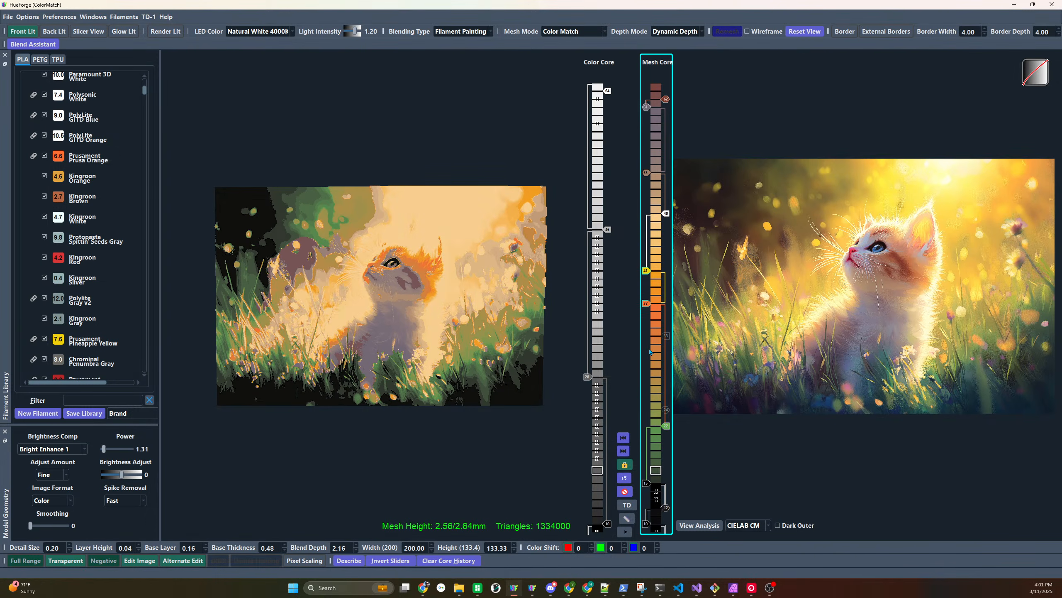
Bring back the white slider below Prusa Orange in the mesh core and lower it to eight layers above the green slider
click(665, 339)
scroll(645, 338, down, 4)
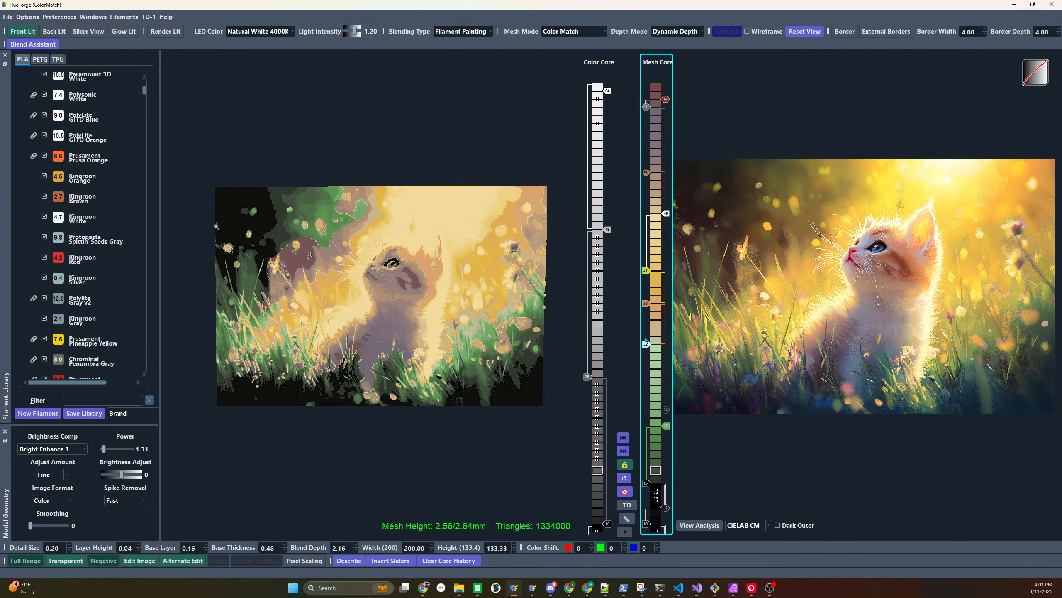
scroll(644, 343, up, 1)
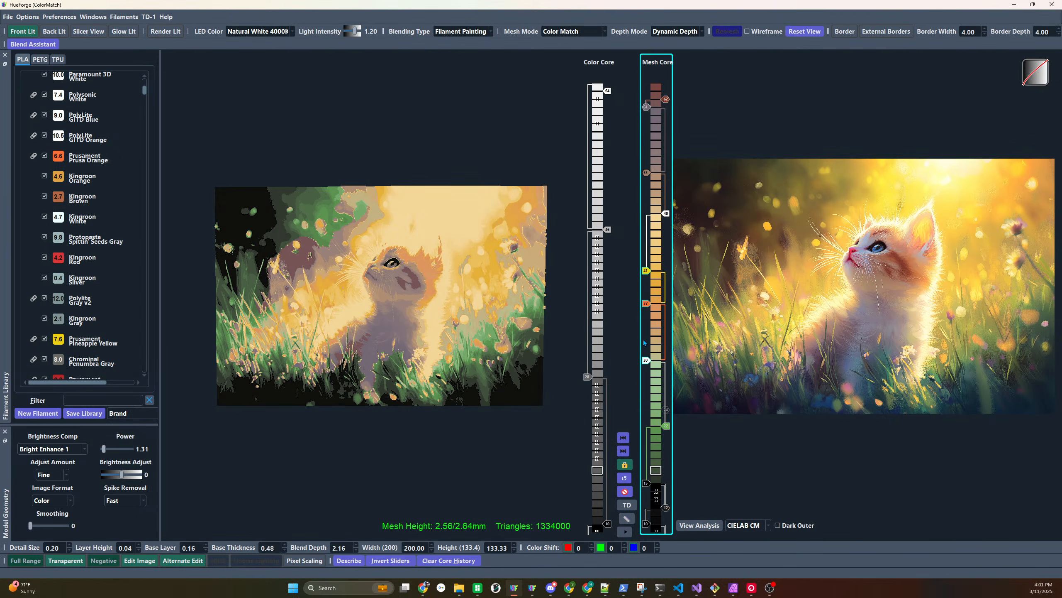
Raise the mesh core's red-brown, mauve-gray and tan sliders, and move the upper white slider up to layer 52
scroll(669, 216, up, 3)
scroll(666, 217, down, 3)
scroll(645, 98, up, 1)
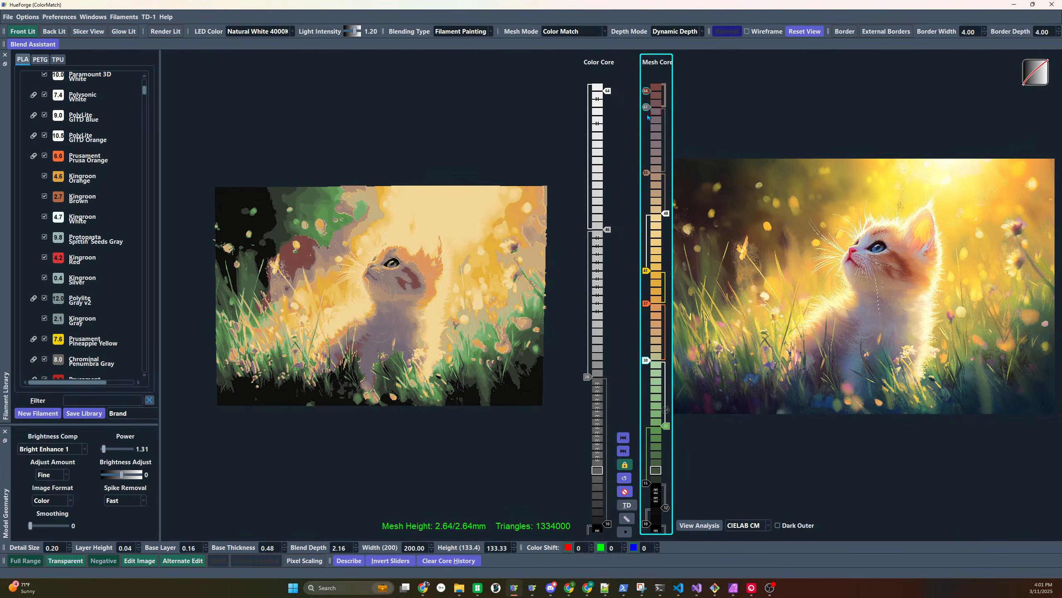
scroll(664, 113, up, 1)
scroll(646, 172, up, 5)
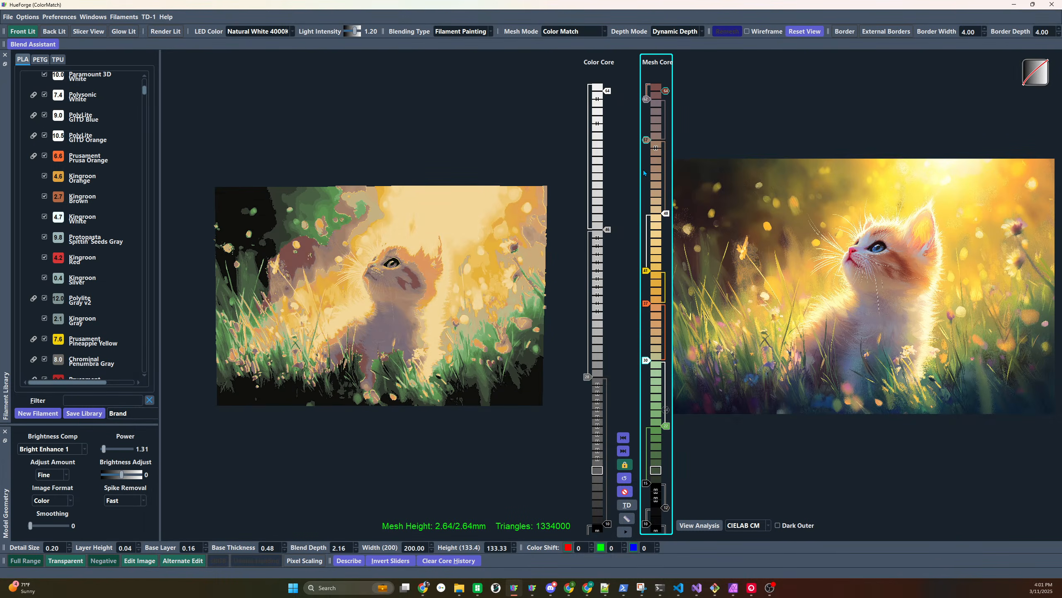
scroll(665, 210, up, 3)
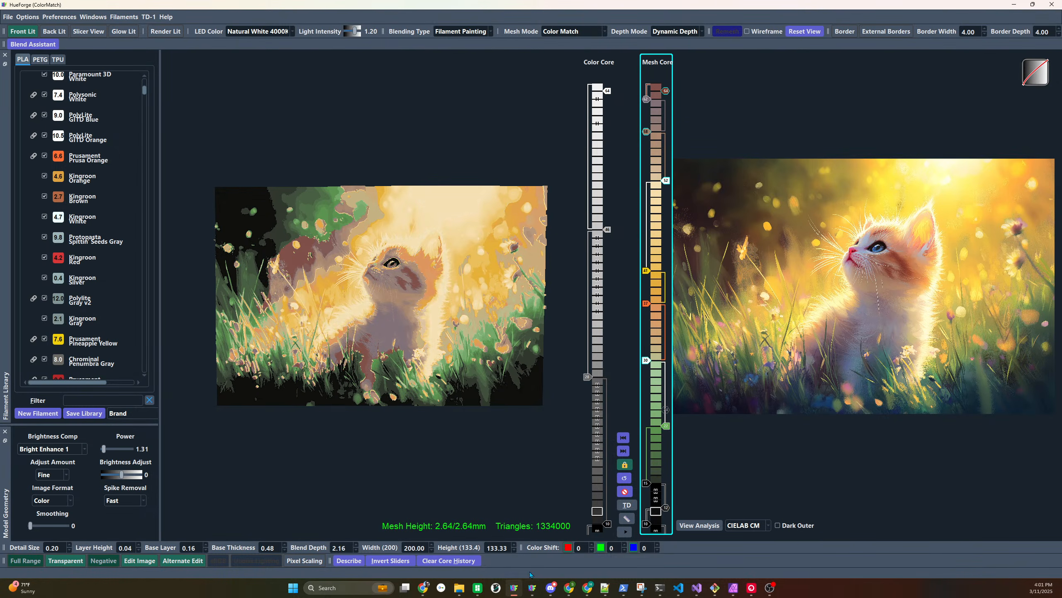
Set the blend depth to 3.00
double_click(347, 548)
text(3)
key(Return)
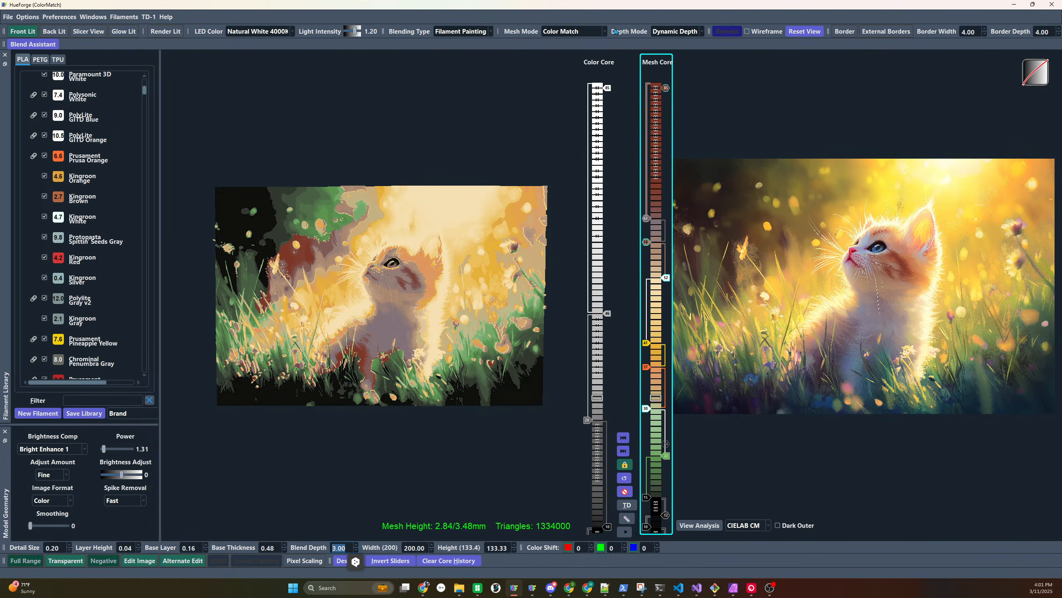
Raise the mesh core's mauve-gray slider to layer 72, the tan slider to 66 and the upper white slider to 58
mouse_move(646, 218)
mouse_down()
mouse_move(646, 206)
mouse_move(648, 223)
mouse_up()
scroll(666, 278, up, 6)
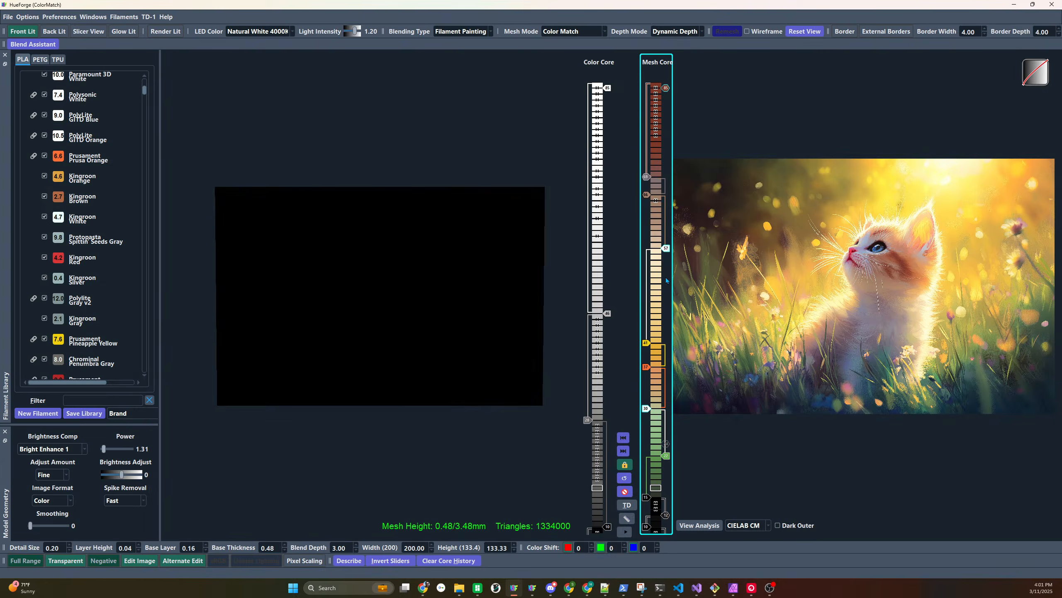
drag(646, 189, 646, 159)
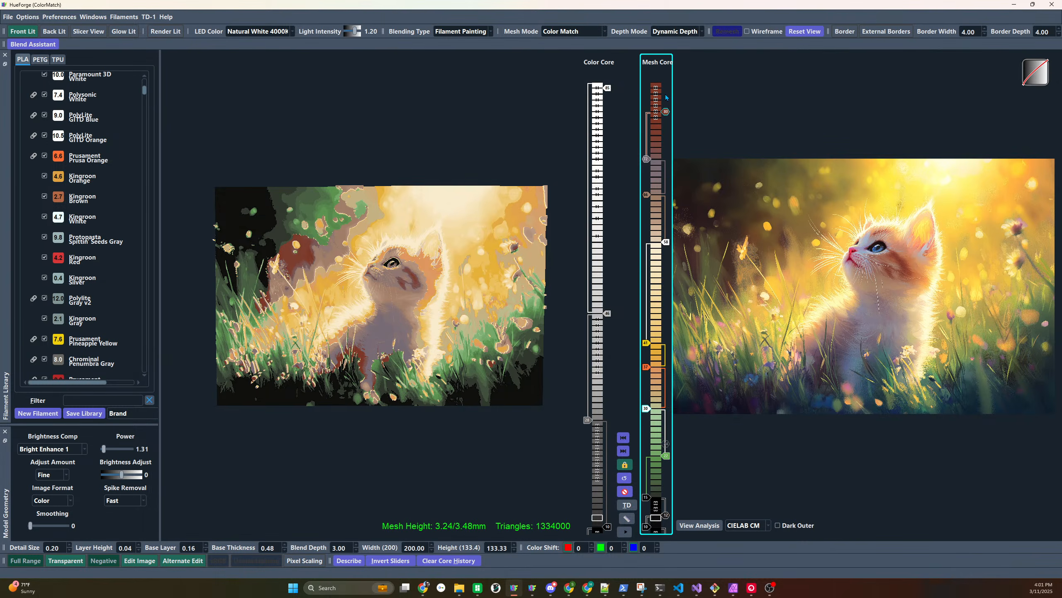
Lower the mesh core's red-brown slider to layer 78 and raise Pineapple Yellow to 44 and Prusa Orange to 38
scroll(666, 99, down, 3)
scroll(651, 347, up, 3)
scroll(644, 369, up, 1)
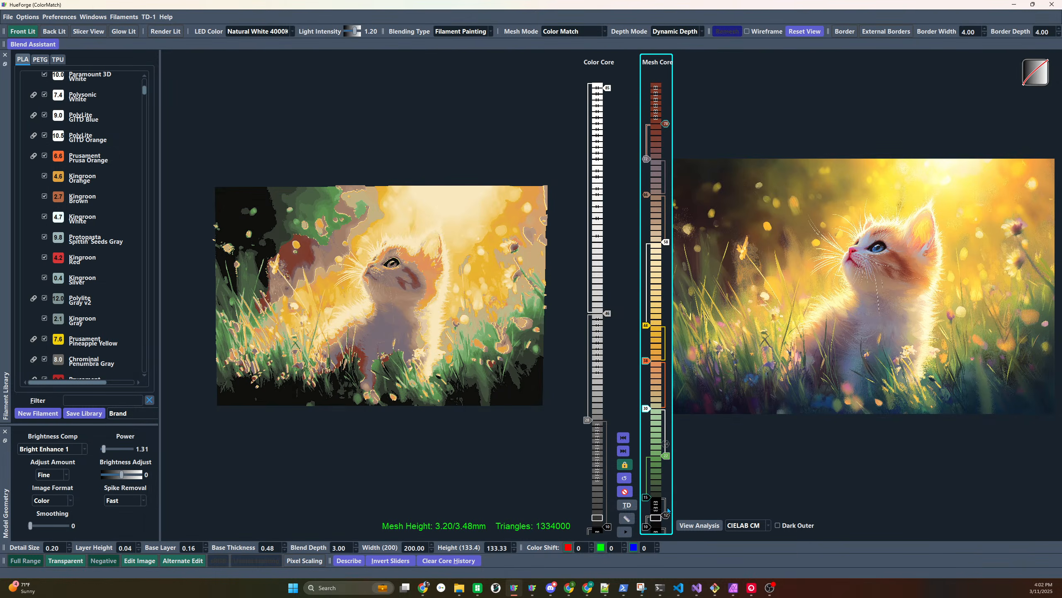
Try to match the color core to the mesh core by manually placing black, green, white, Prusa Orange and Pineapple Yellow sliders
click(599, 462)
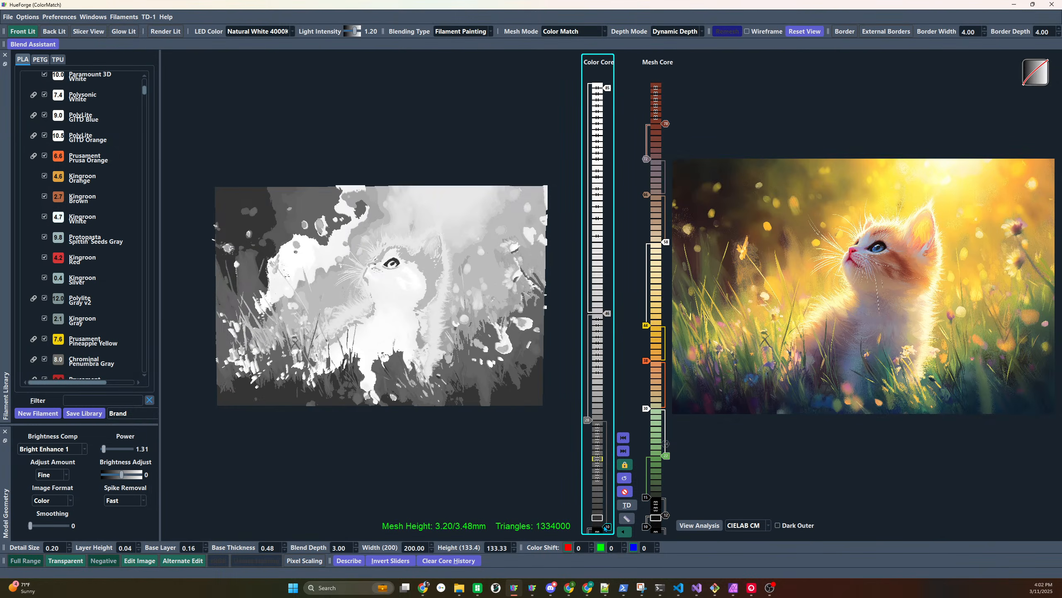
mouse_move(605, 528)
mouse_down()
mouse_move(607, 498)
mouse_move(649, 502)
mouse_move(651, 514)
mouse_up()
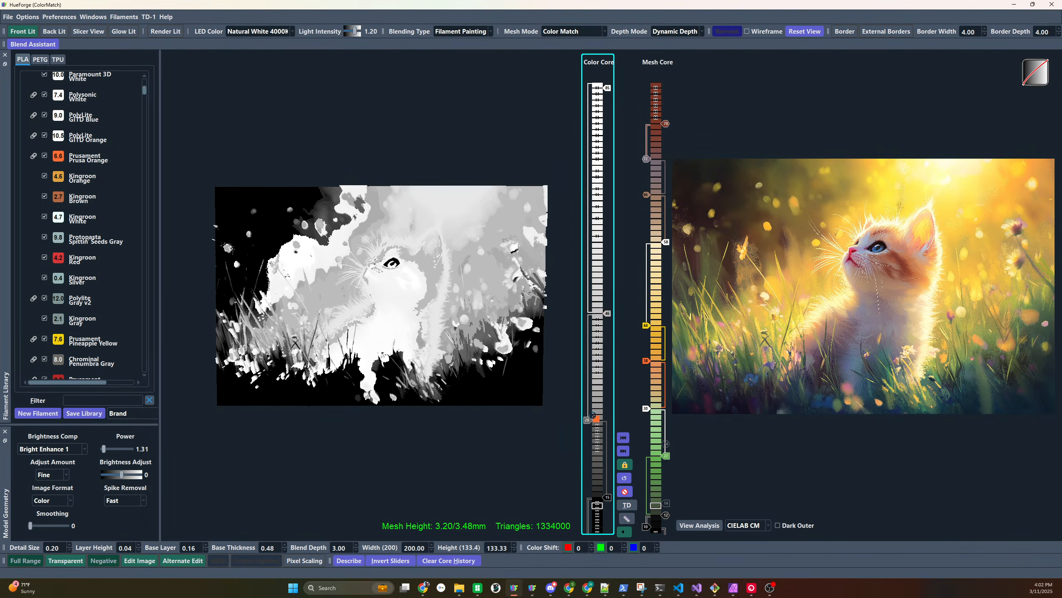
drag(592, 414, 587, 354)
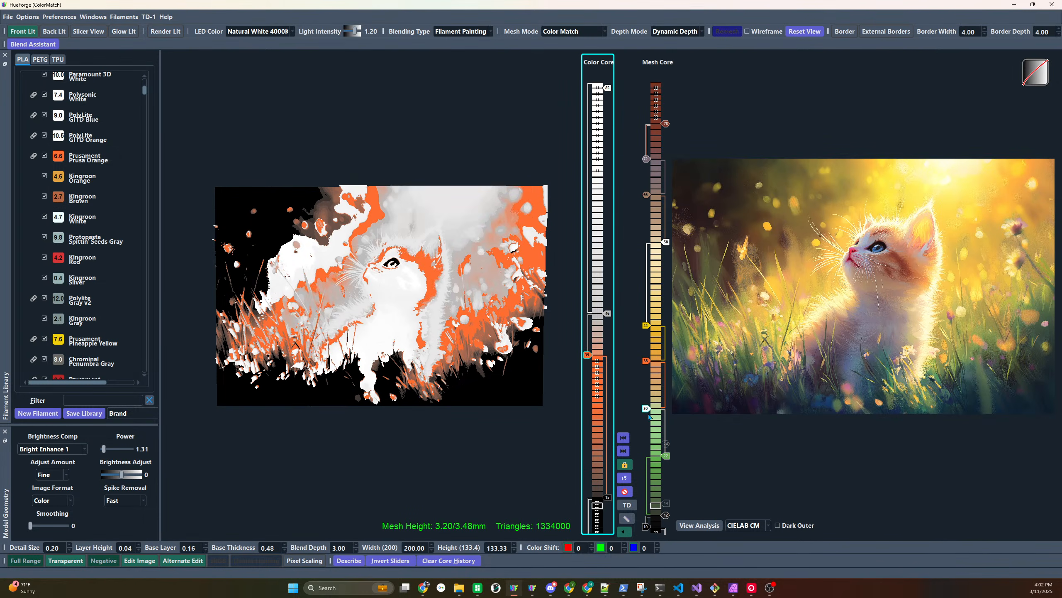
click(594, 406)
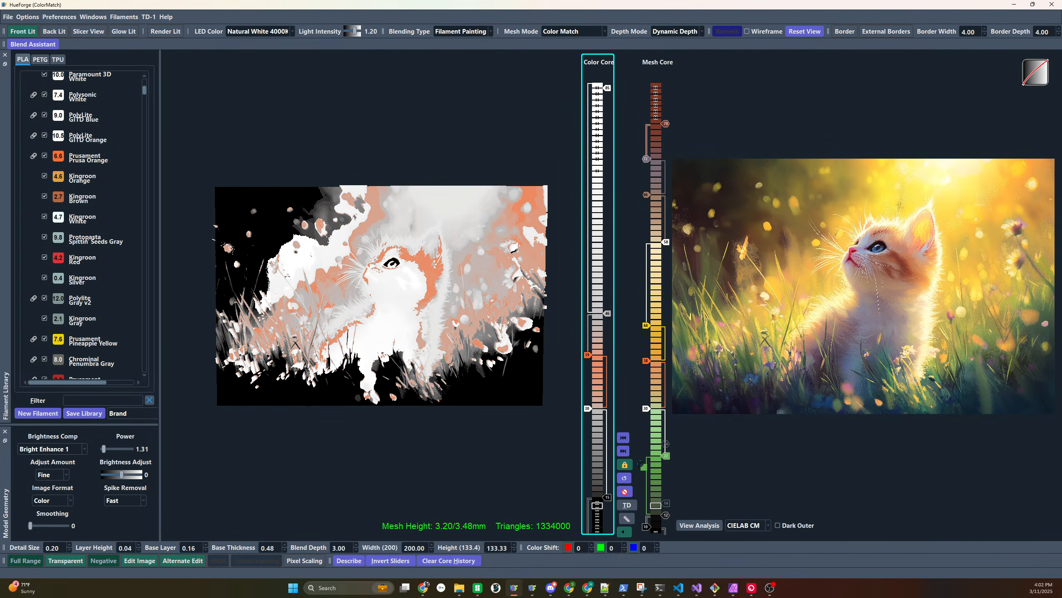
click(600, 456)
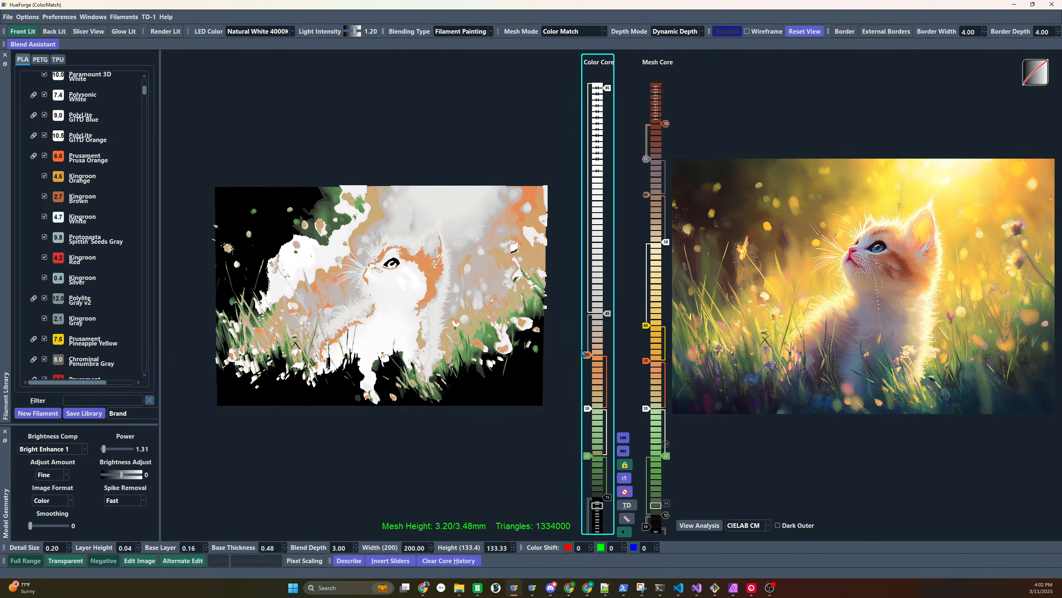
drag(585, 354, 586, 360)
drag(609, 313, 609, 318)
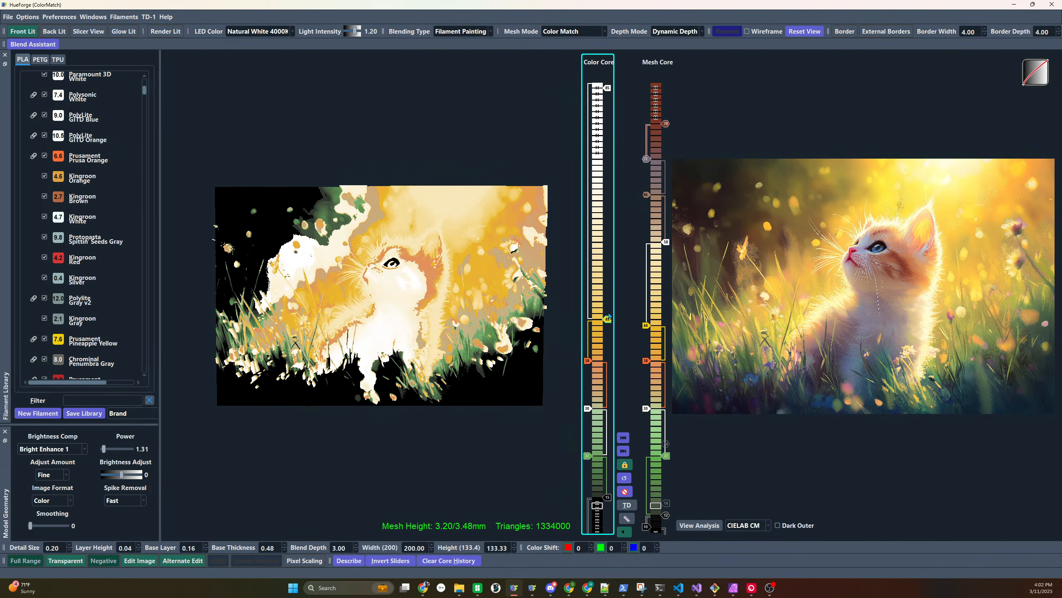
Copy the mesh core's complete slider arrangement to the color core
click(623, 451)
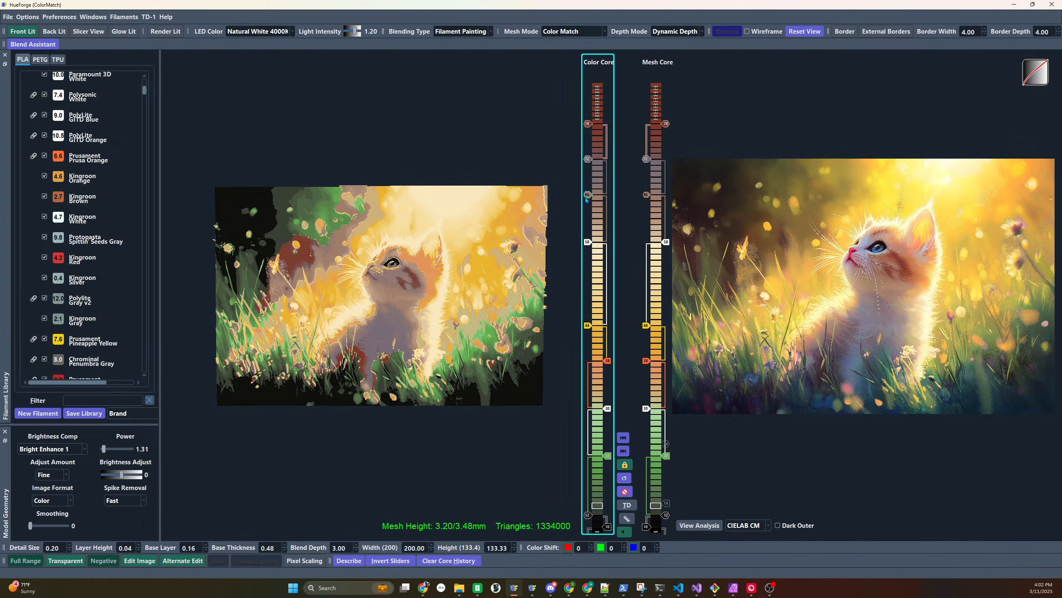
Replace the color core's mauve-gray slider with a neutral gray filament and the tan slider with a gray-brown filament from the library
scroll(54, 128, up, 4)
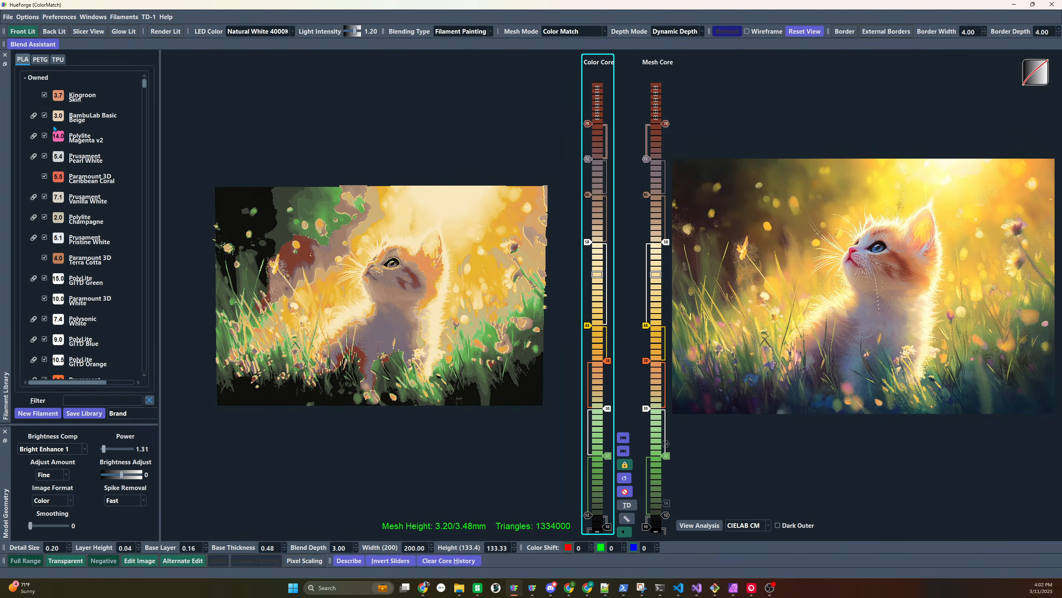
scroll(60, 260, down, 10)
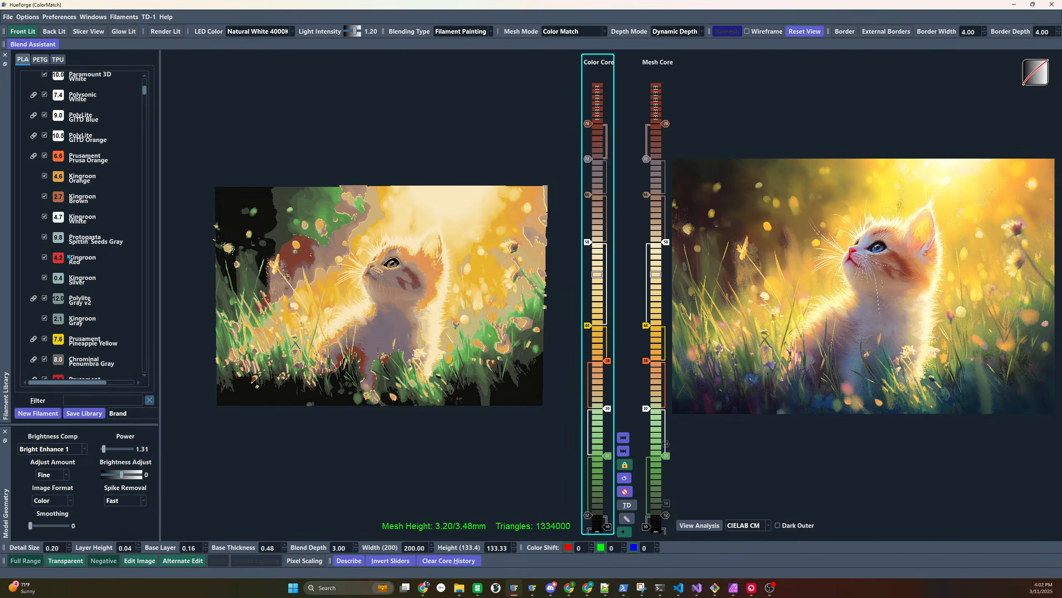
scroll(67, 209, down, 2)
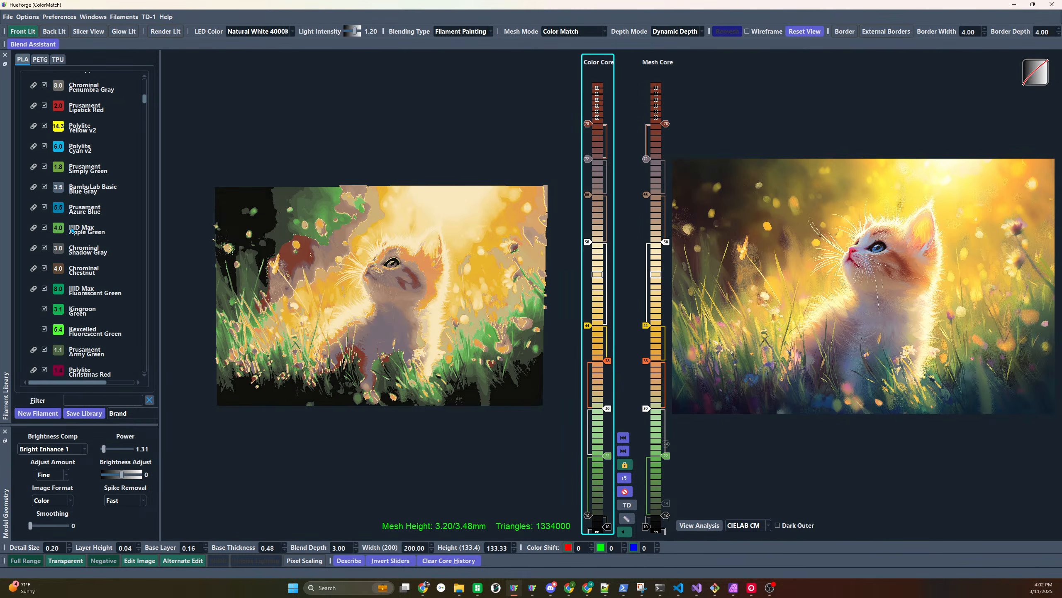
click(594, 156)
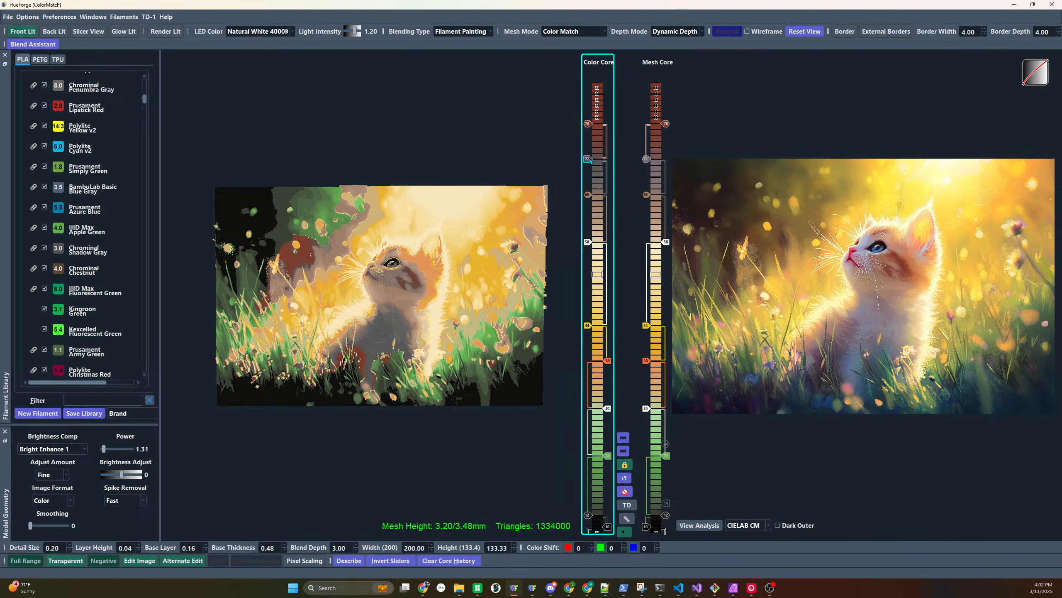
drag(490, 210, 594, 198)
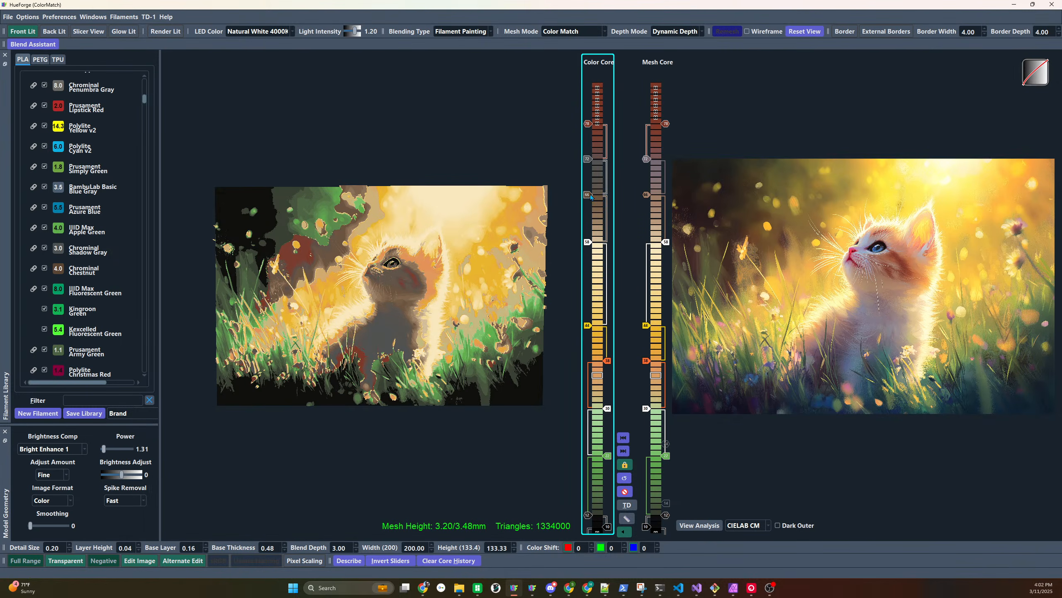
Raise the color core's upper white slider two layers and lower the gray-brown slider one layer
scroll(586, 244, up, 1)
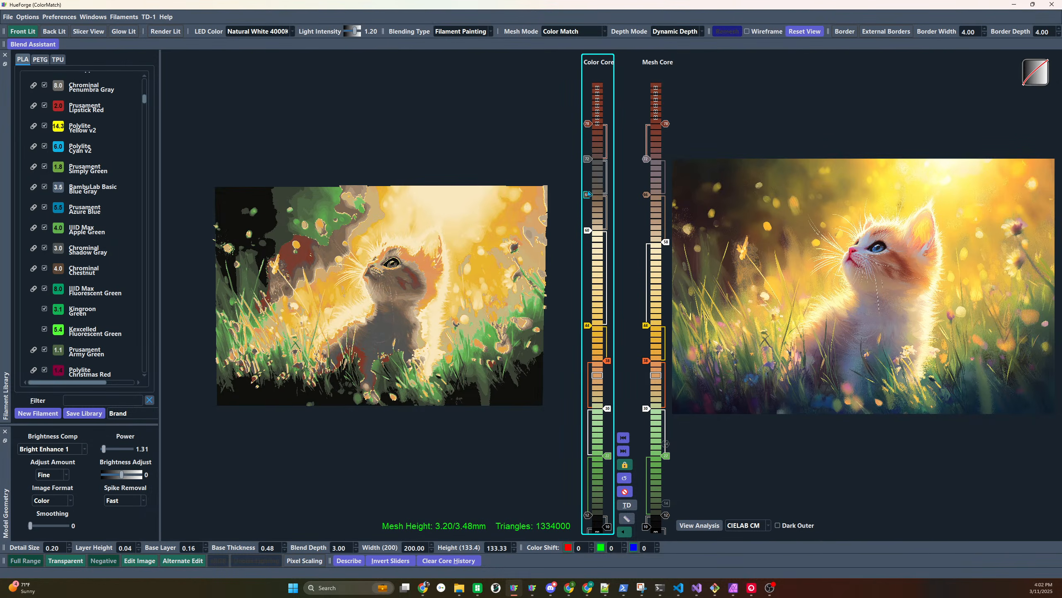
scroll(588, 193, down, 2)
scroll(588, 193, up, 1)
Remove the red-brown slider from the upper end of the color core
right_click(589, 124)
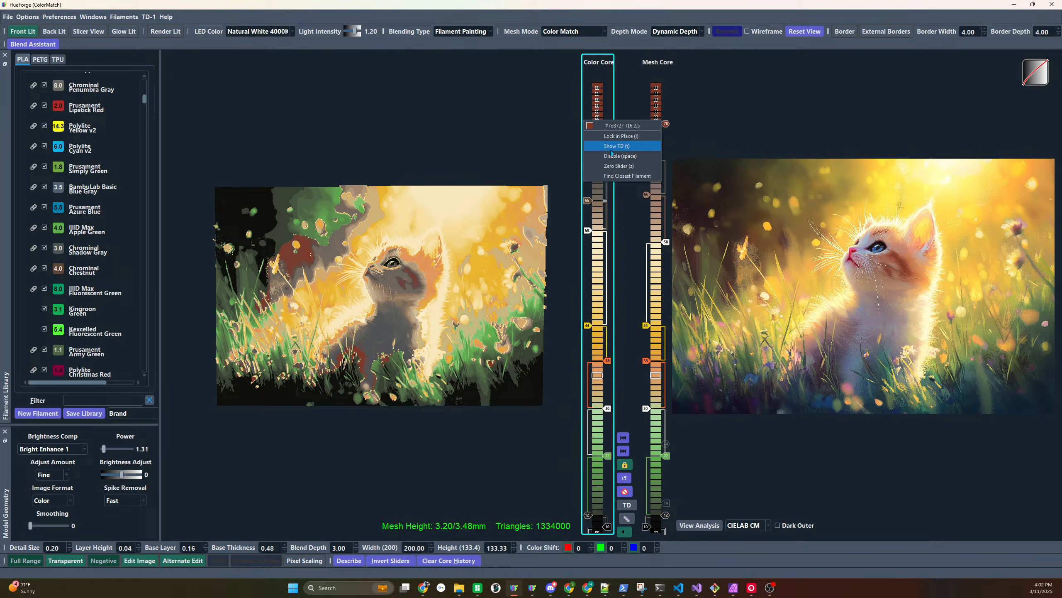
click(618, 173)
click(579, 108)
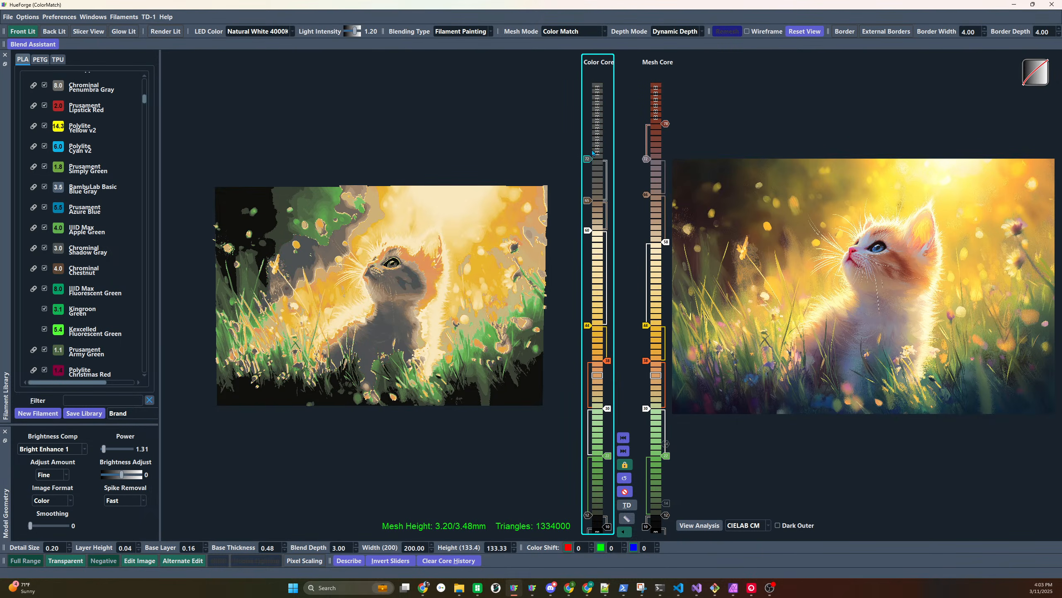
Find the filaments closest to the mesh core's red-brown slider and add IIID Max Brown to the color core at layer 78
right_click(666, 125)
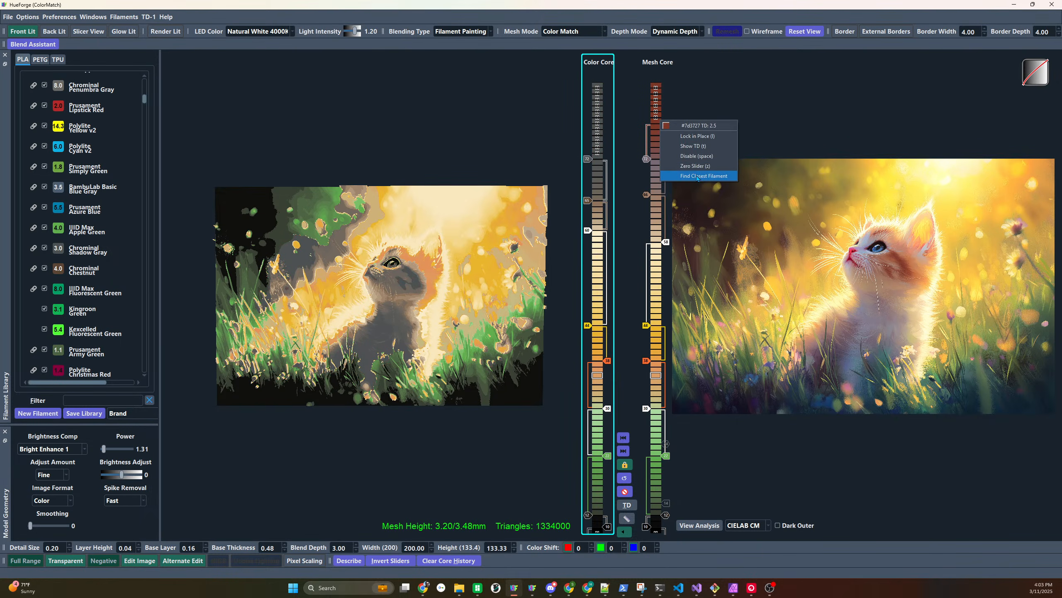
click(698, 176)
scroll(87, 157, down, 4)
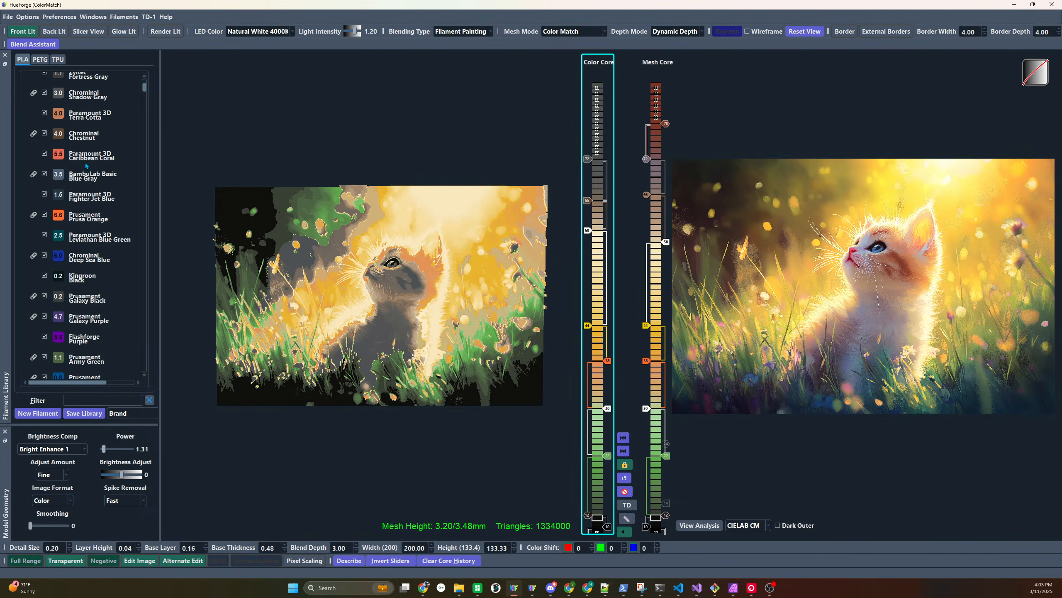
scroll(84, 167, down, 10)
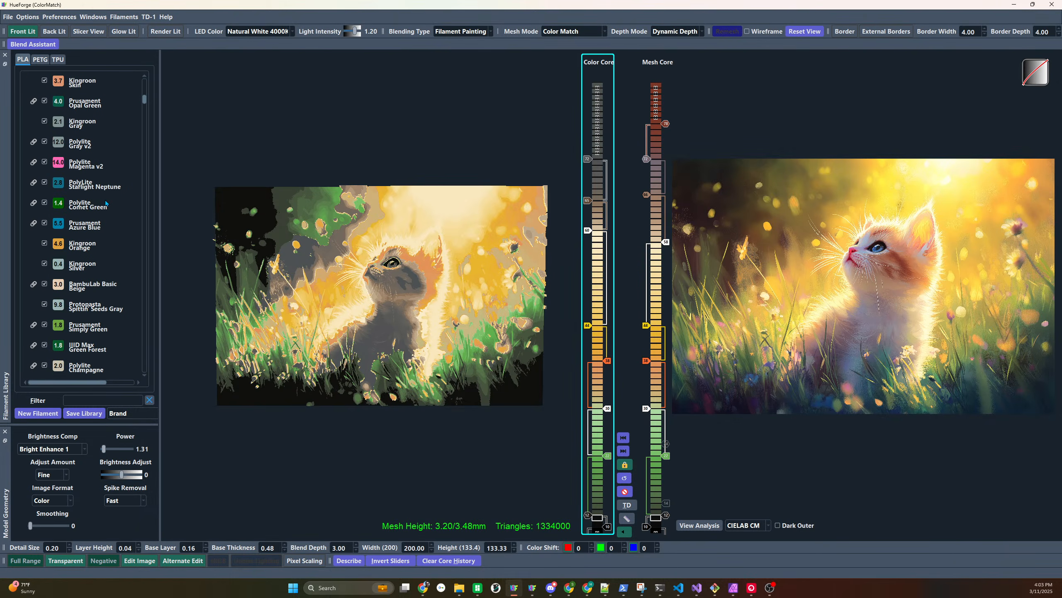
scroll(109, 198, down, 5)
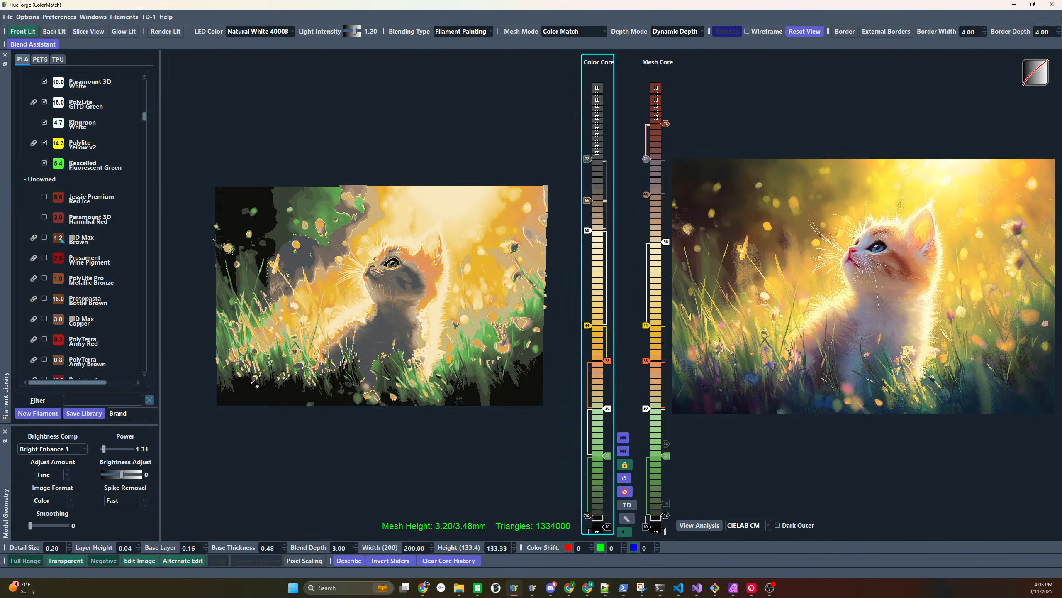
drag(61, 239, 598, 125)
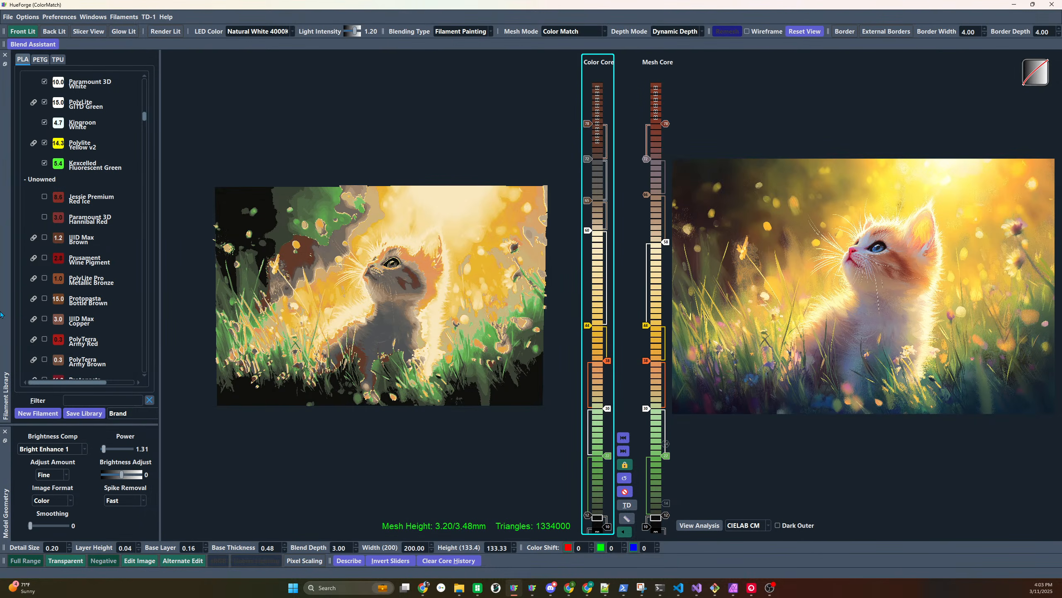
Filter the filament library for "bambu brow" and replace the color core's uppermost brown slider with BambuLab Basic Brown
scroll(104, 302, down, 2)
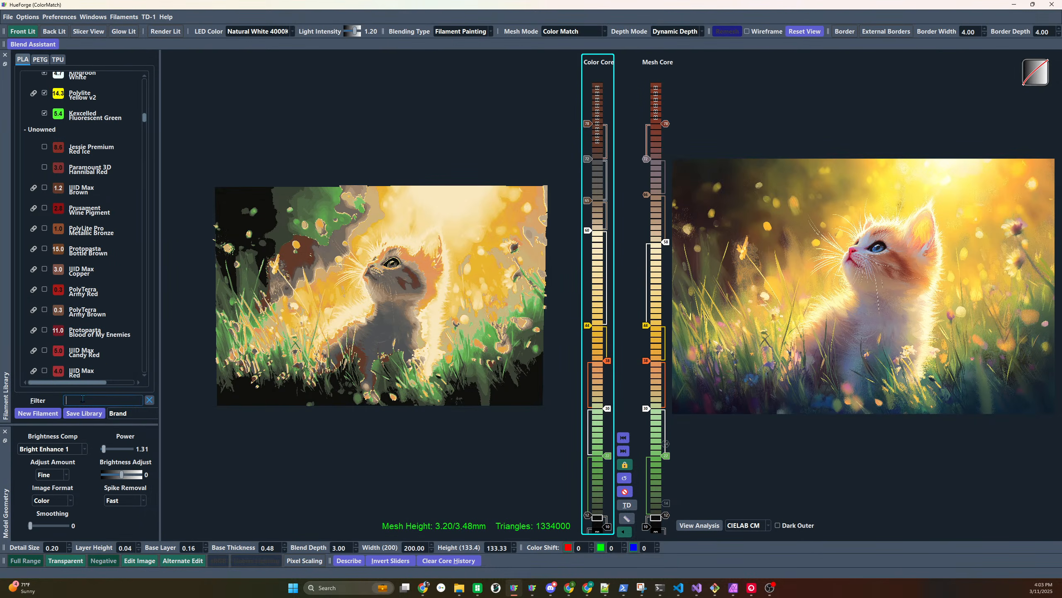
text(bab)
key(BackSpace)
text(m)
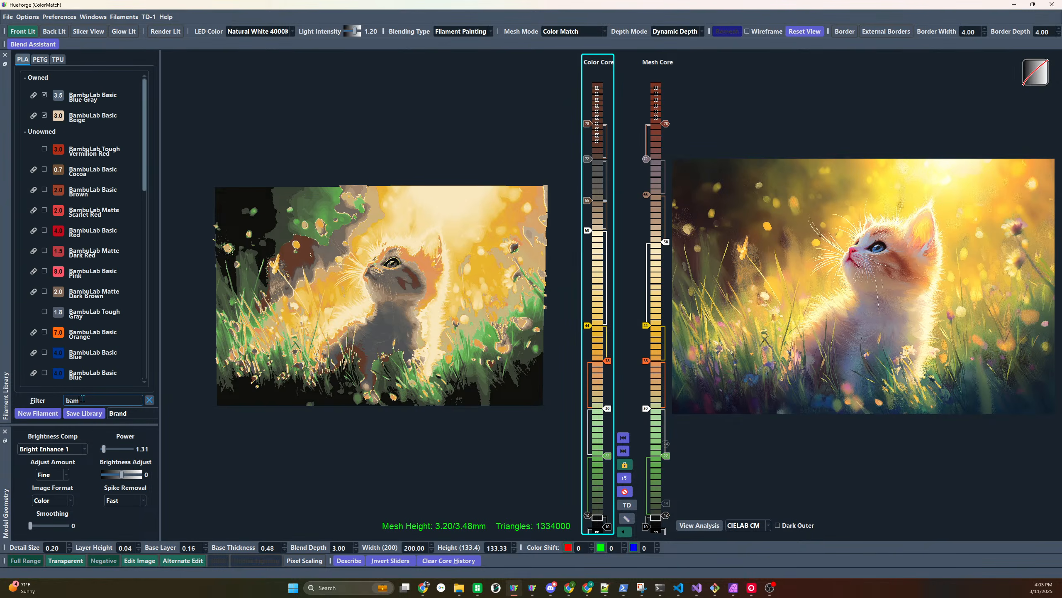
text(bu brow)
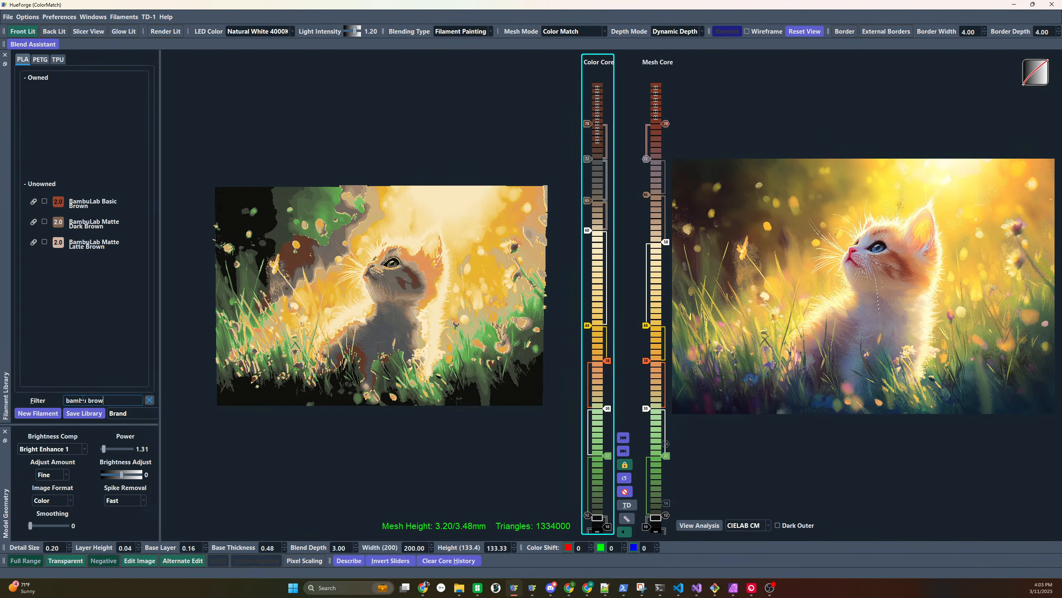
drag(63, 204, 588, 125)
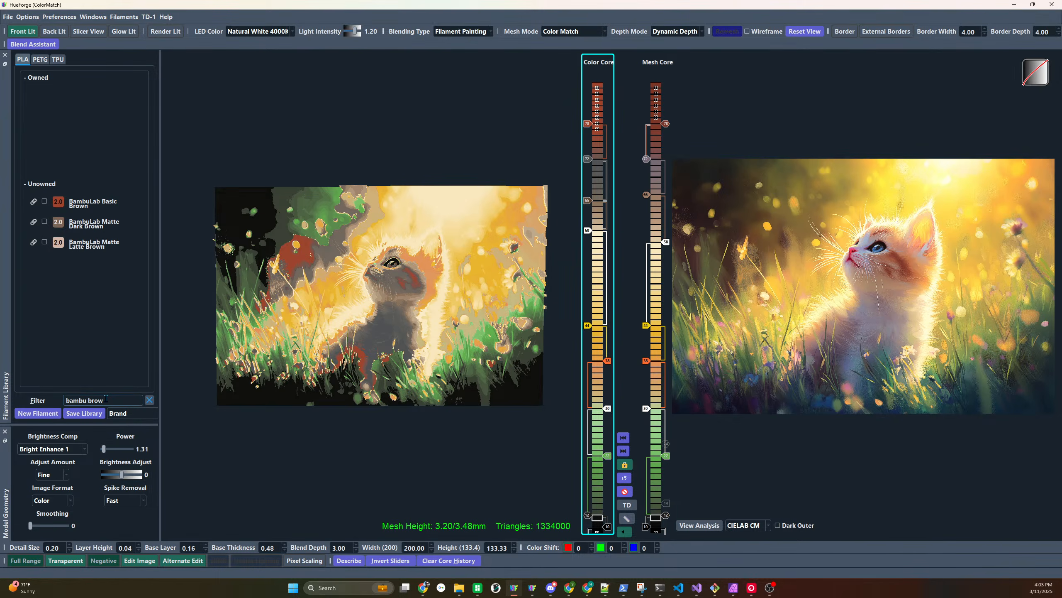
Filter the filament library for "bambu coc" and replace the color core's uppermost slider with BambuLab Basic Cocoa
drag(106, 398, 92, 399)
text(coc)
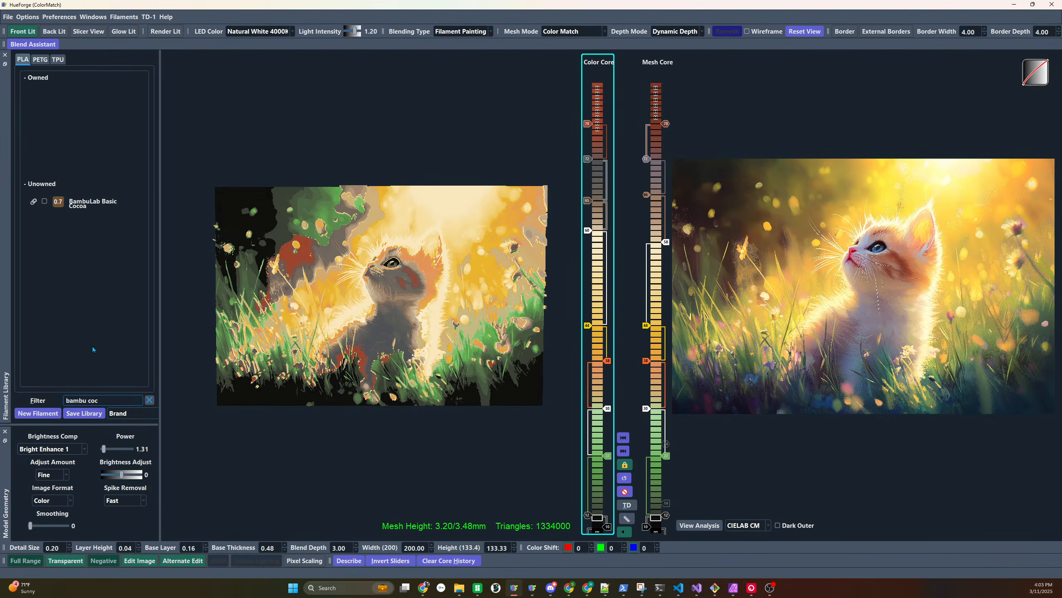
drag(56, 203, 598, 140)
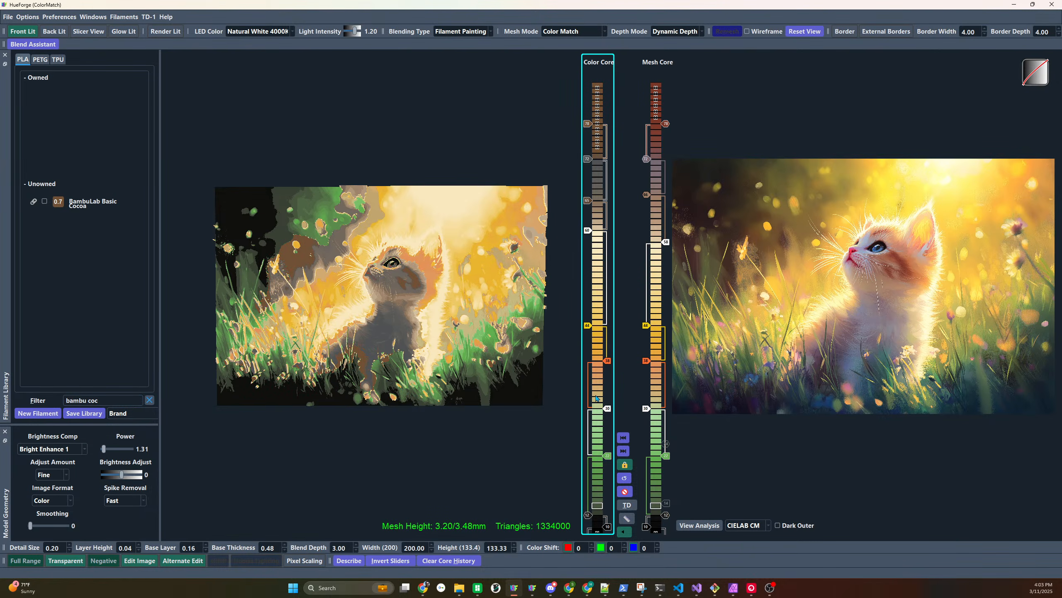
Add a Prusa Orange slider to the color core at layer 78 and move the Cocoa slider two layers below it
click(602, 142)
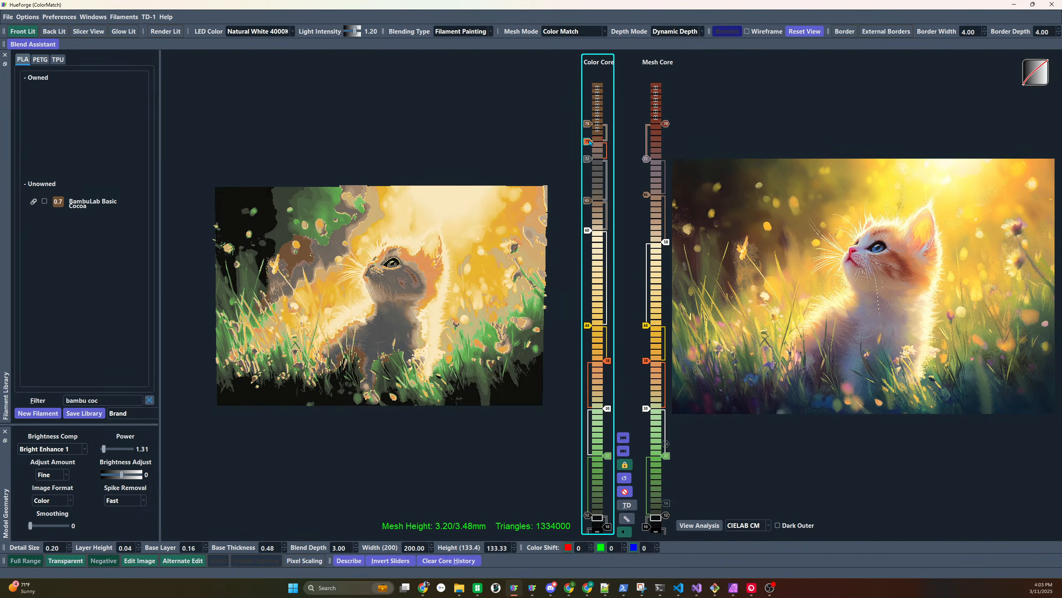
drag(588, 141, 588, 124)
key(Up)
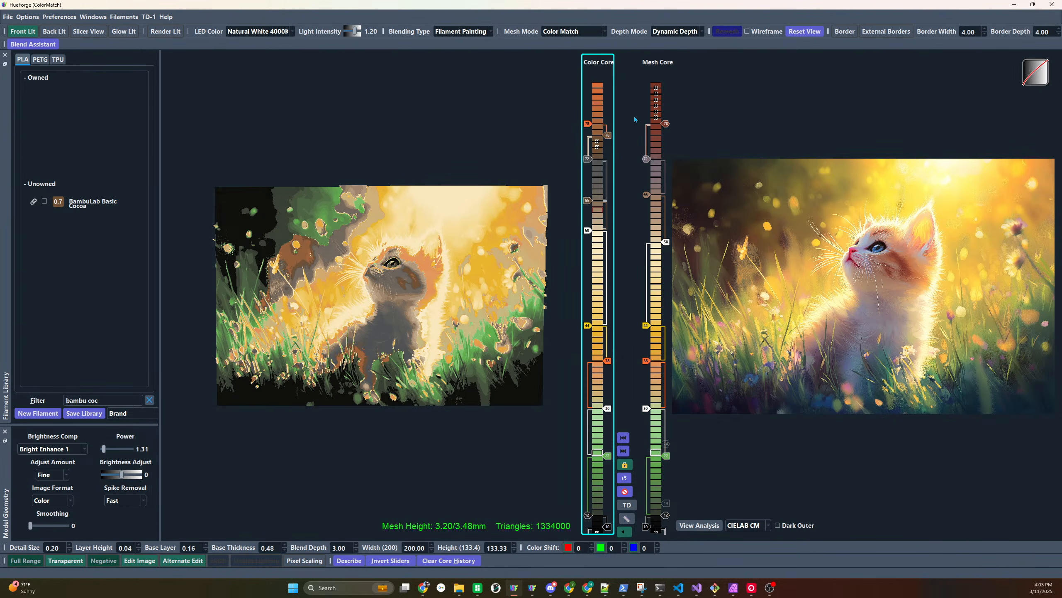
Move the color core's upper brown slider to layer 77, directly below Prusa Orange, and review the print description with its swap instructions
drag(609, 139, 609, 142)
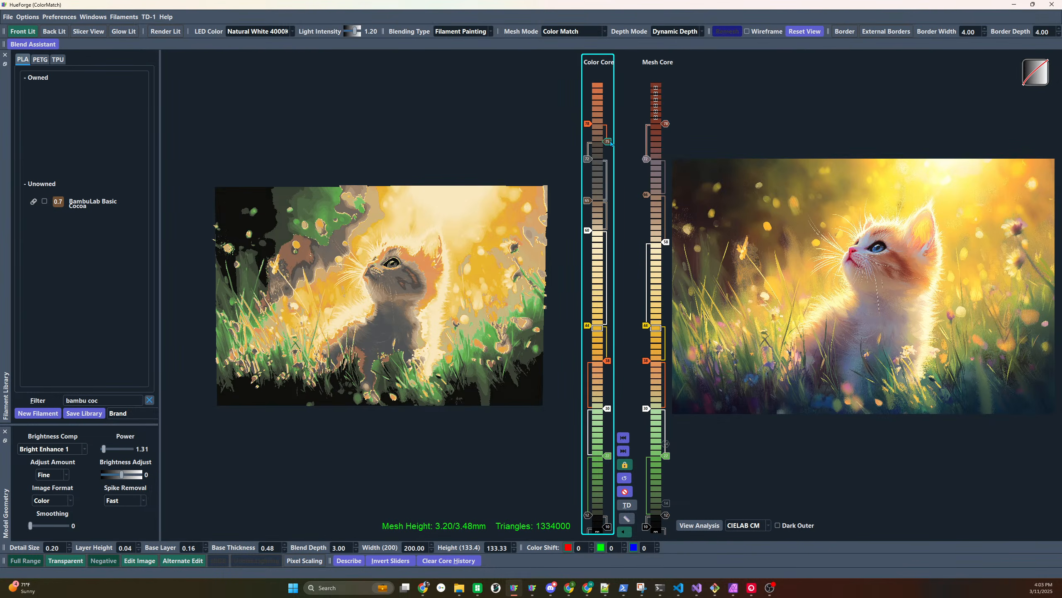
scroll(612, 144, up, 2)
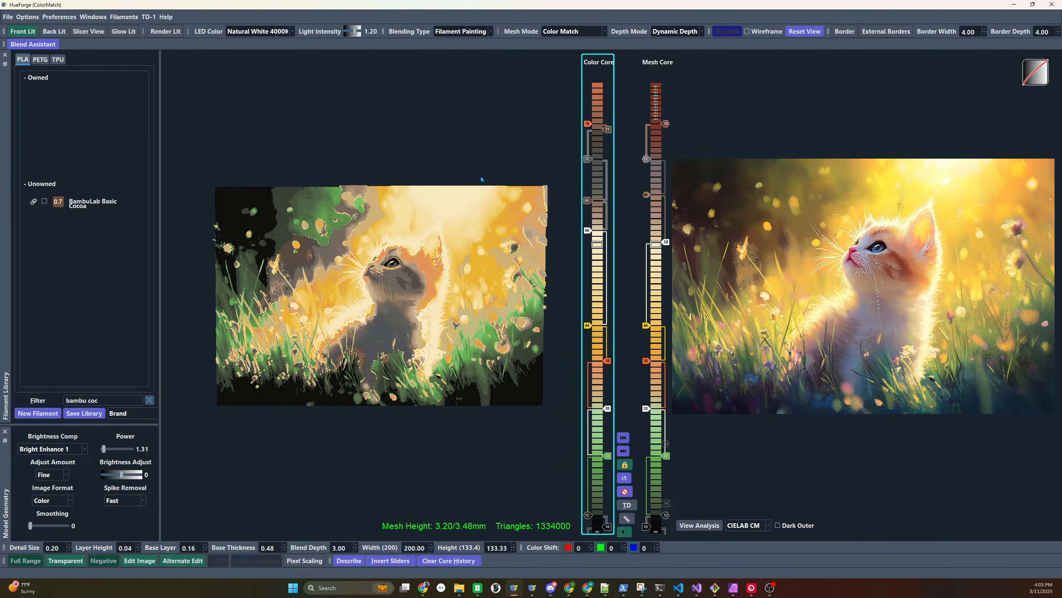
click(347, 560)
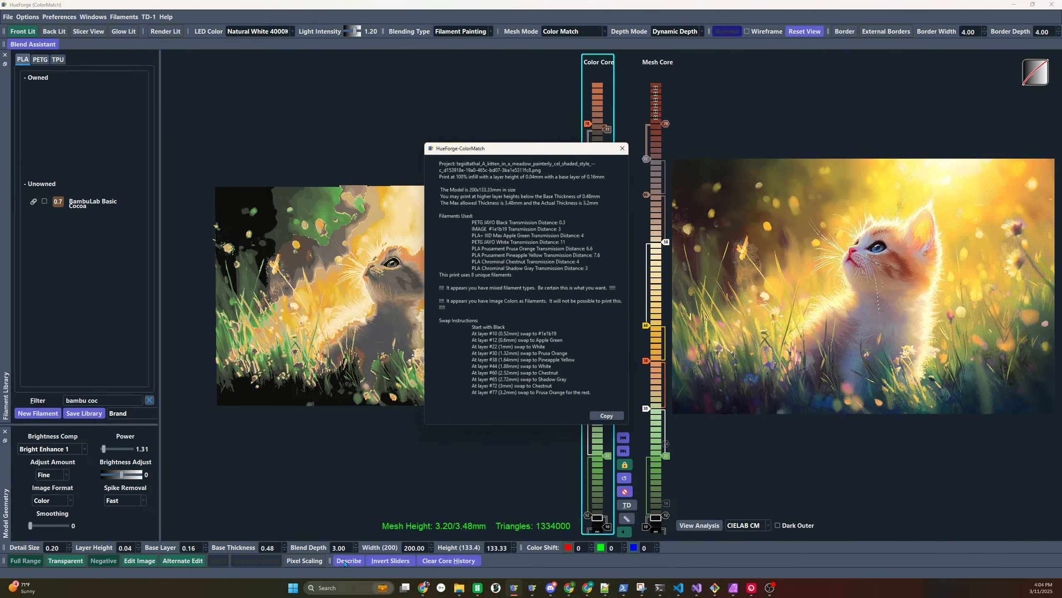
click(624, 146)
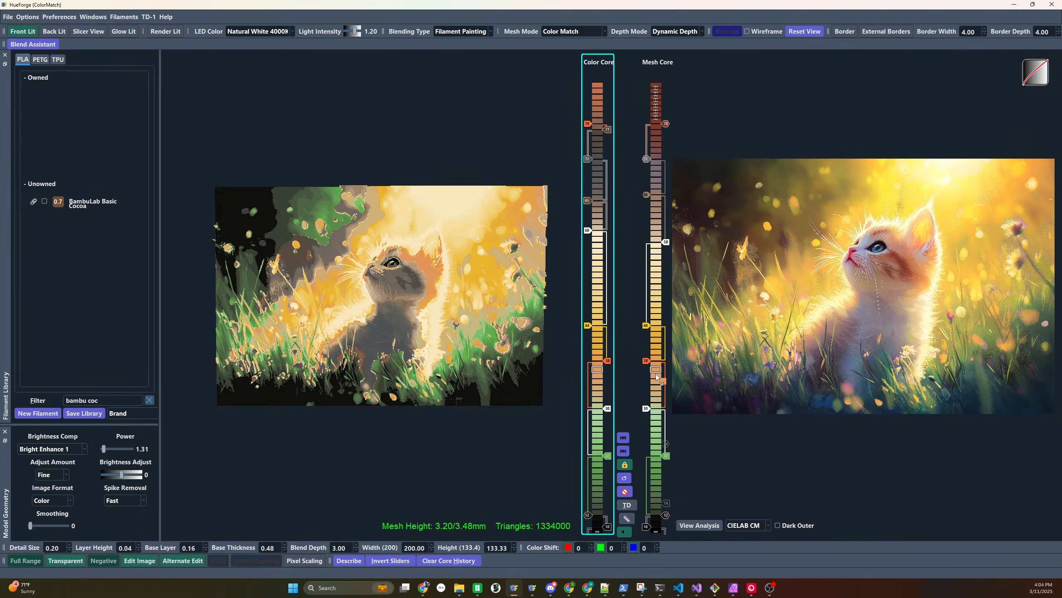
Place brown sliders at layer 40 in both cores, the white sliders at layer 27 and the mesh core's orange slider at 37
click(660, 352)
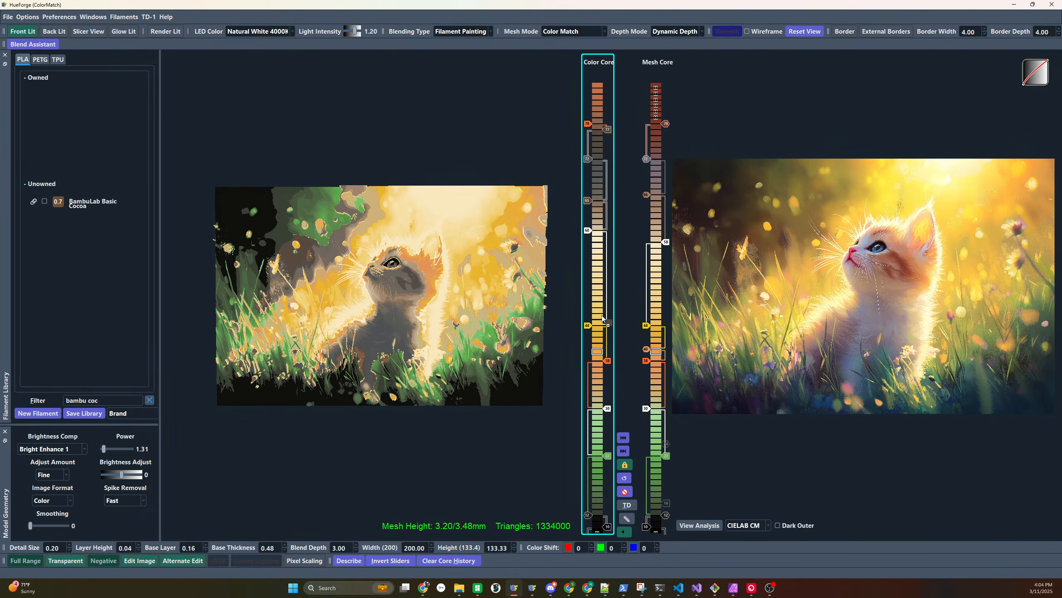
click(597, 360)
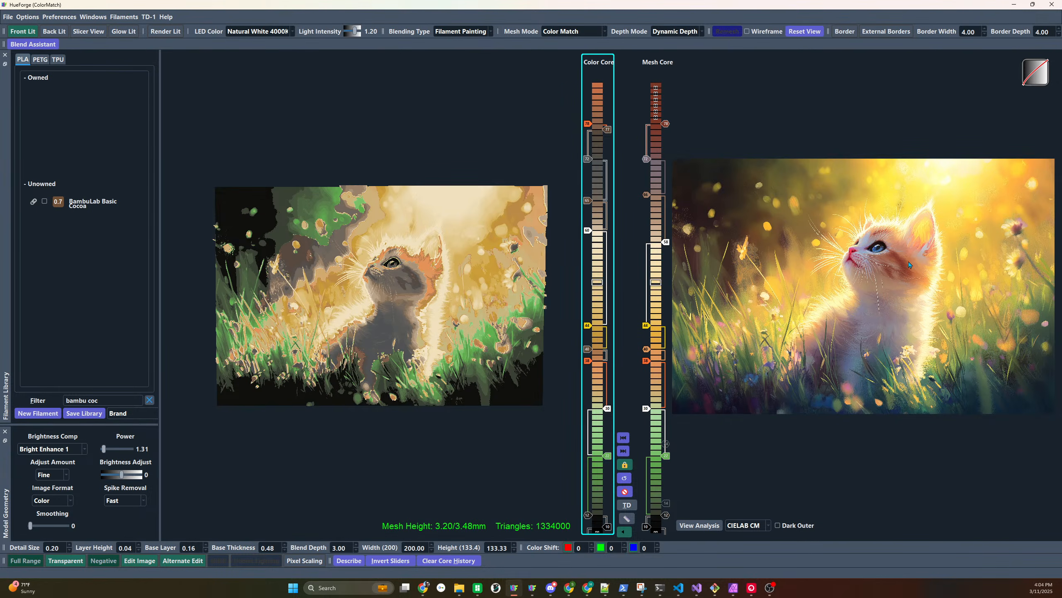
drag(607, 408, 607, 426)
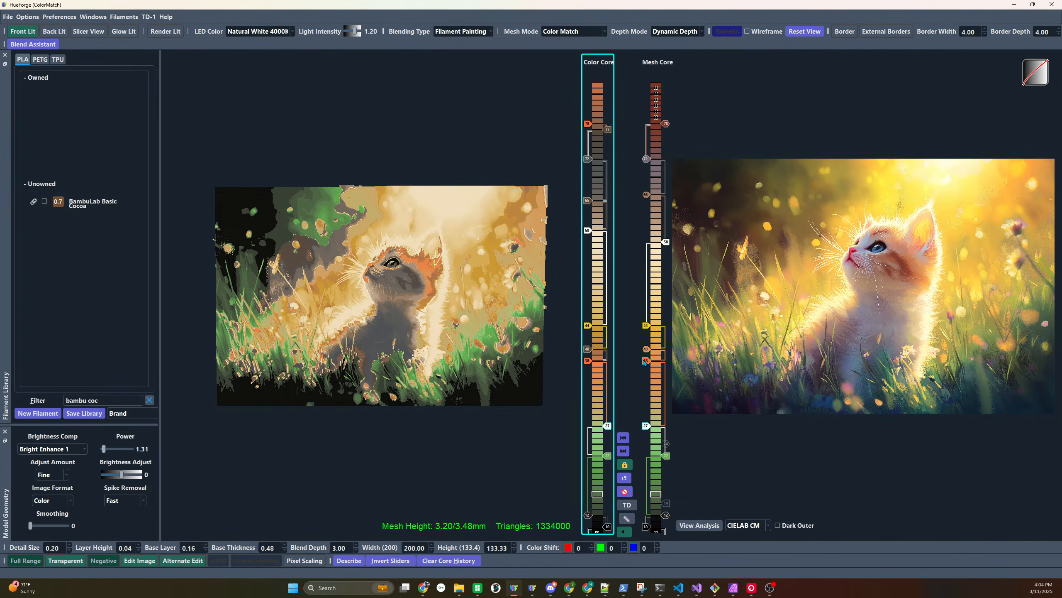
drag(646, 361, 646, 366)
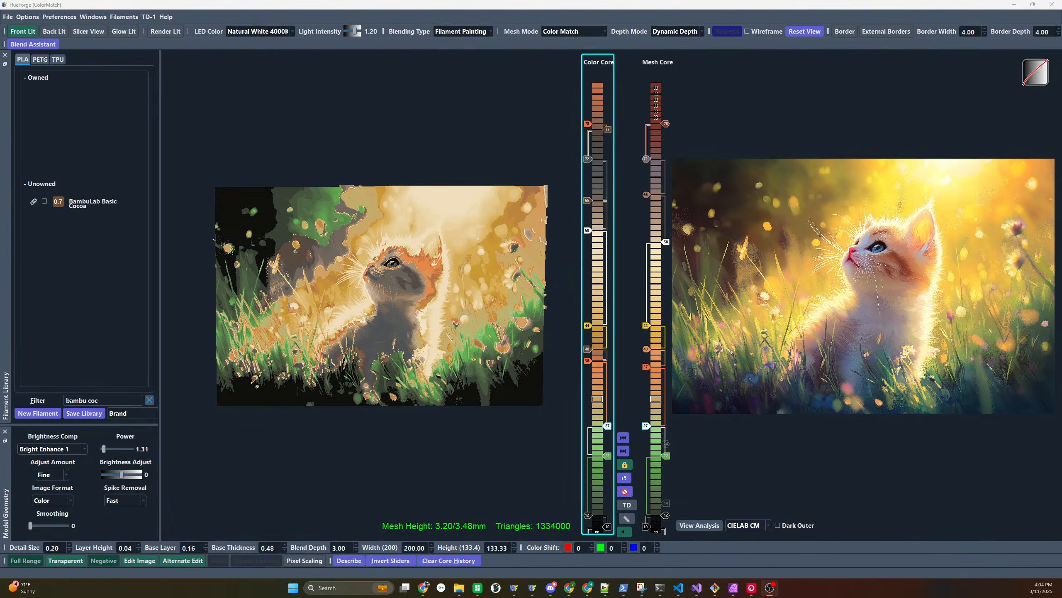
Clear the filament filter and dock the Mesh Details toolbar after the slider controls and Color Mixer beside Blend Assistant
click(149, 401)
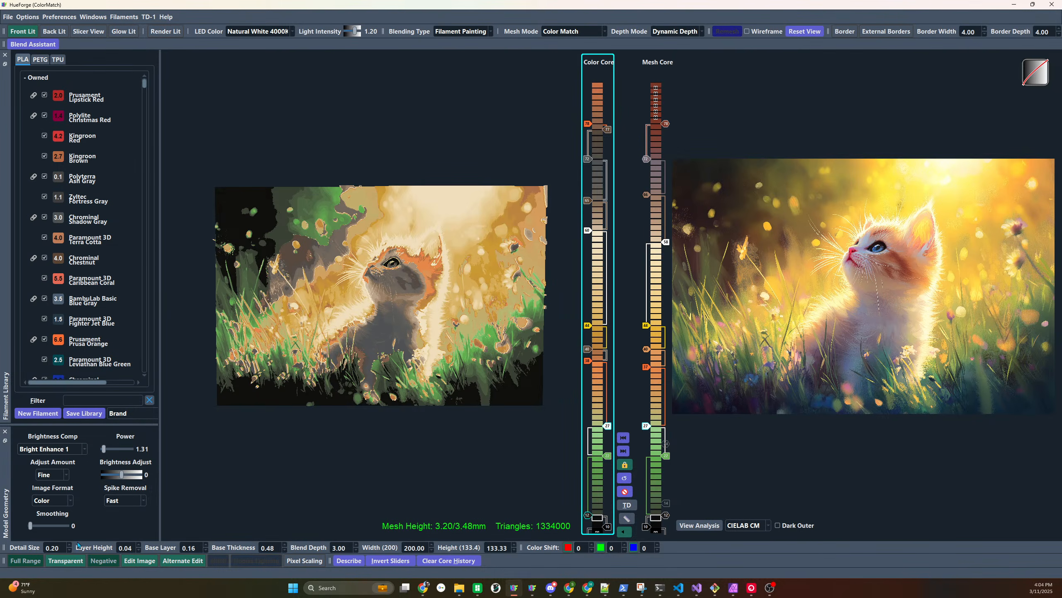
drag(3, 548, 489, 560)
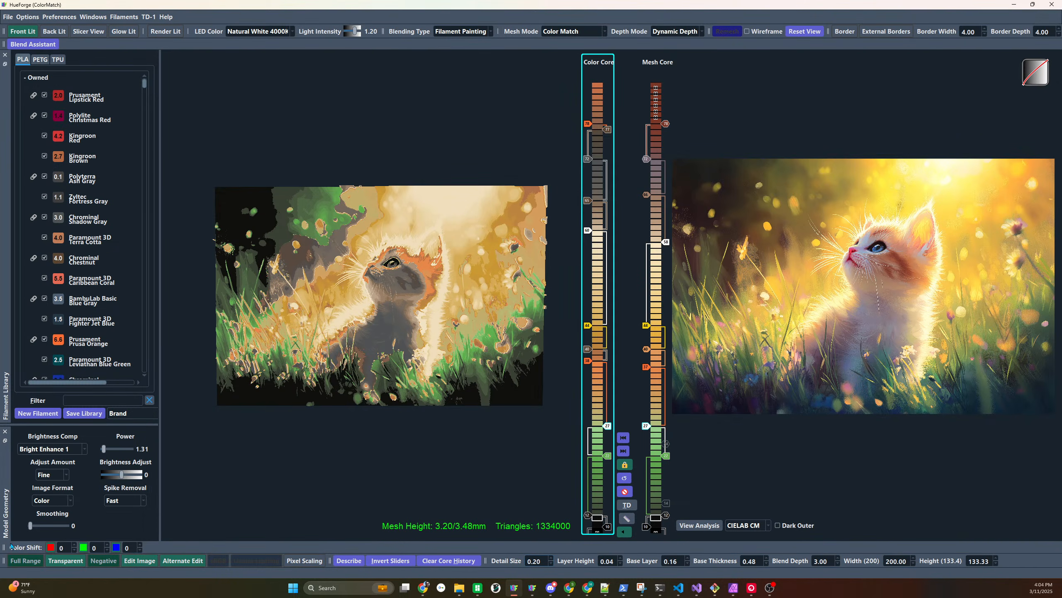
drag(4, 547, 682, 45)
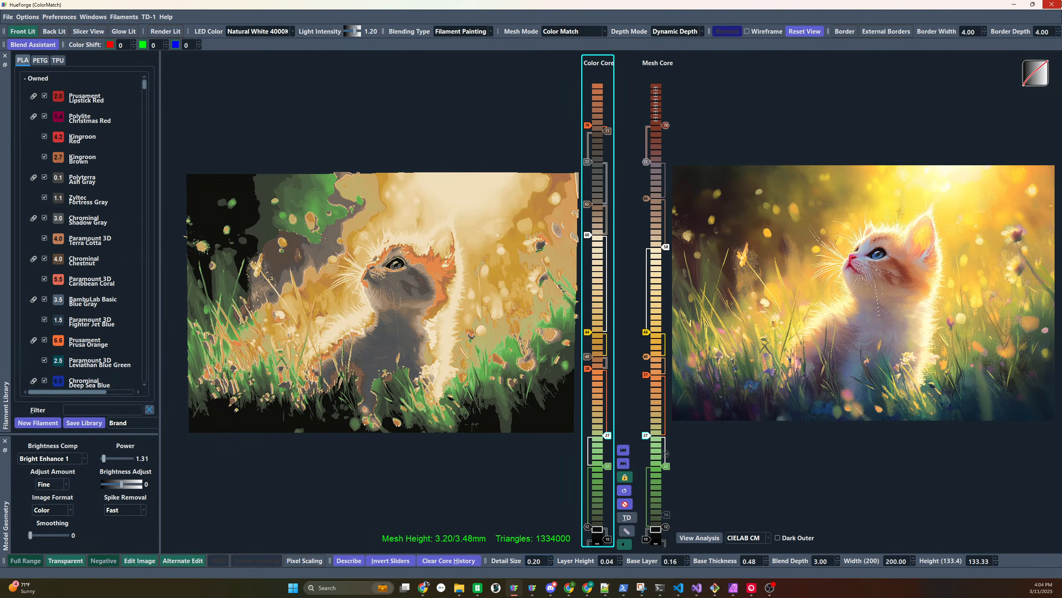
Shrink the window to its floating size and maximize it again
click(1032, 4)
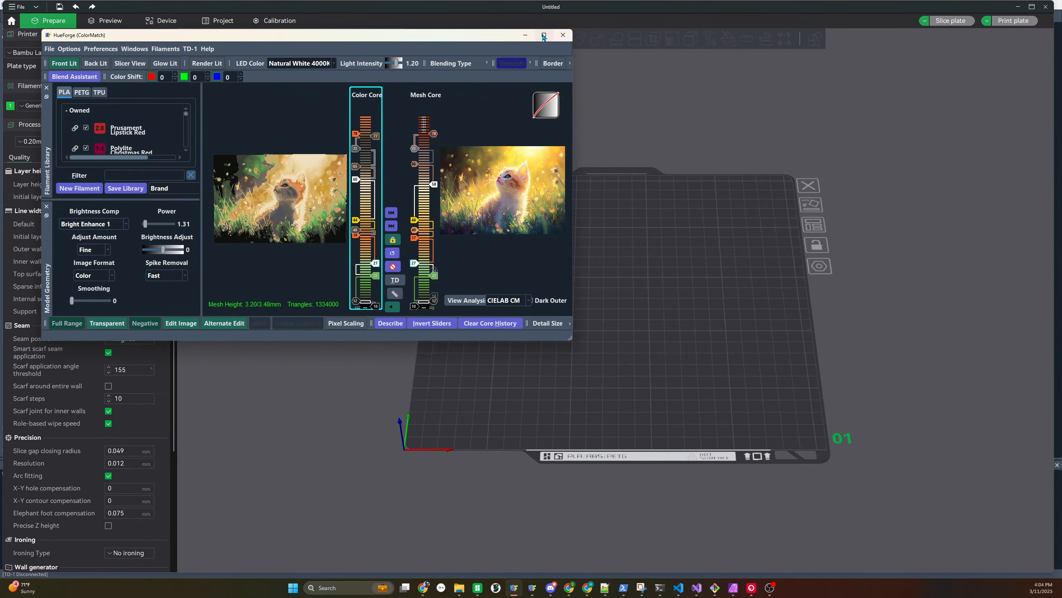
mouse_move(543, 37)
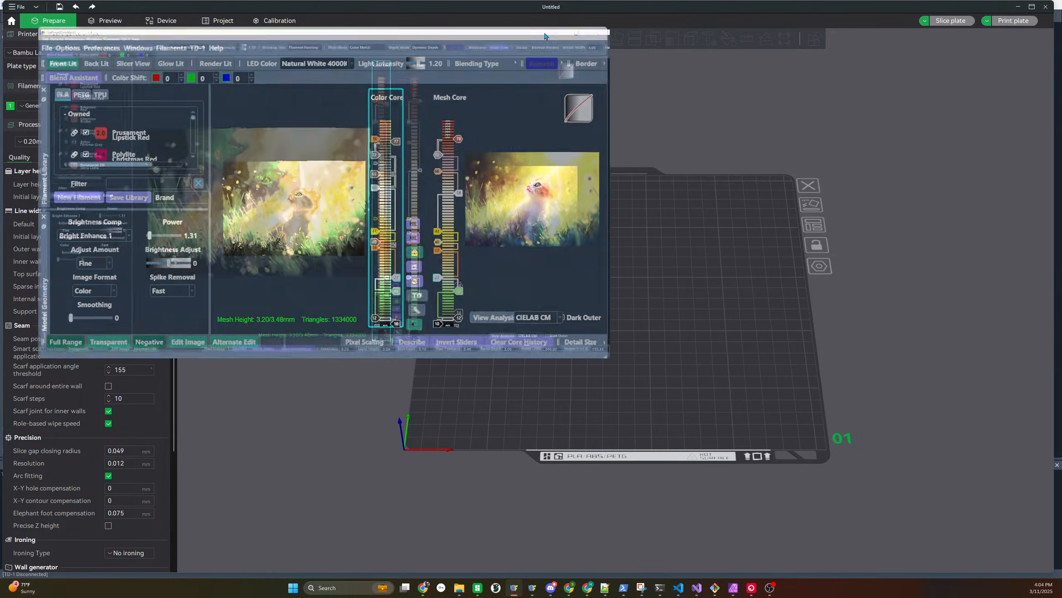
click(543, 35)
Hide the Color Mixer toolbar that holds the Color Shift settings
click(99, 16)
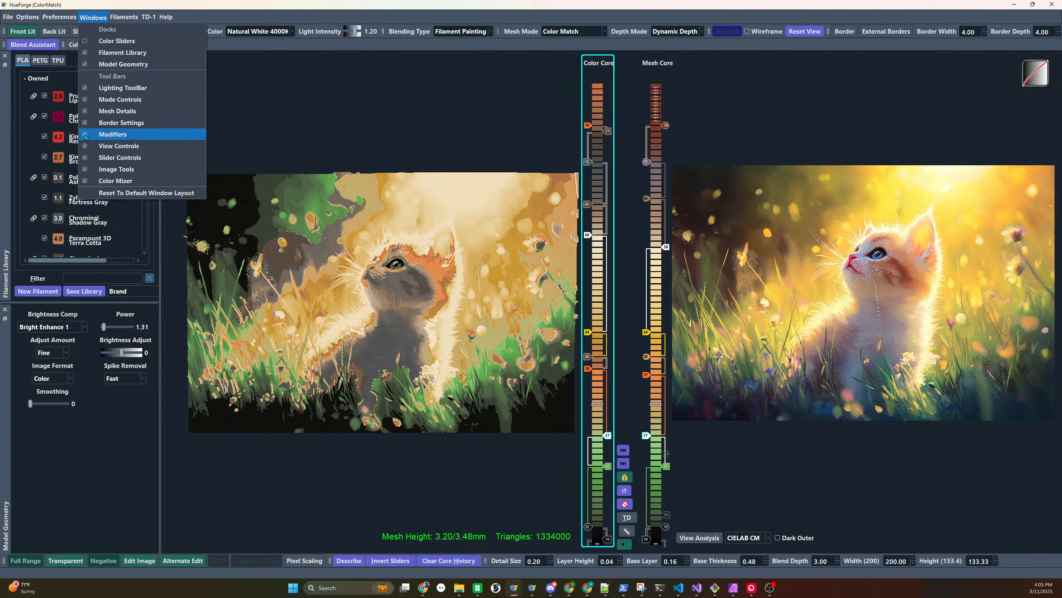
click(85, 169)
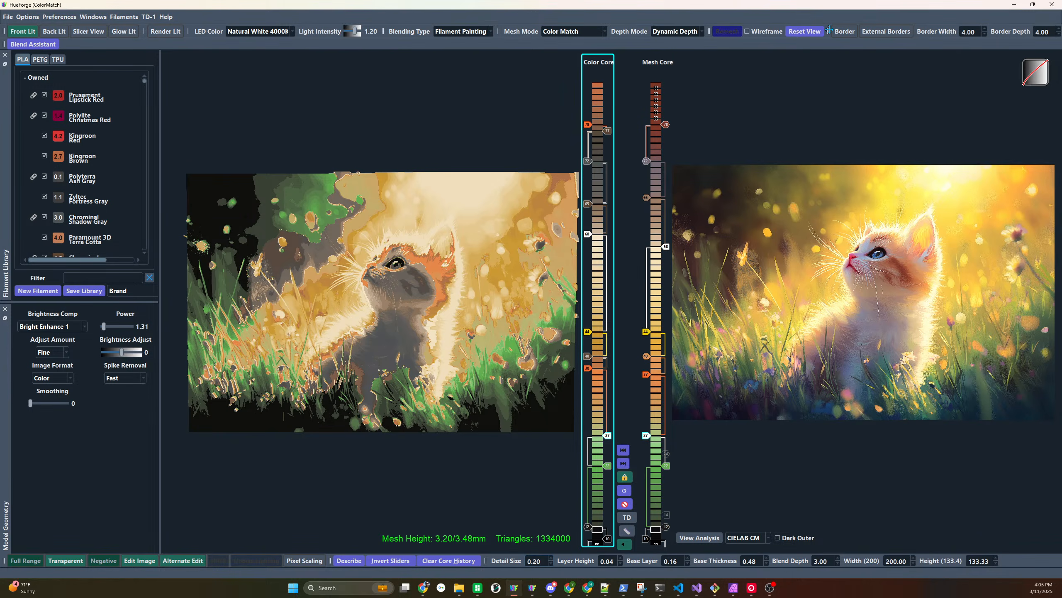
Try Border Settings docked vertically, return it to the toolbar row, and respace the row to give the lighting controls more room
drag(829, 30, 1041, 151)
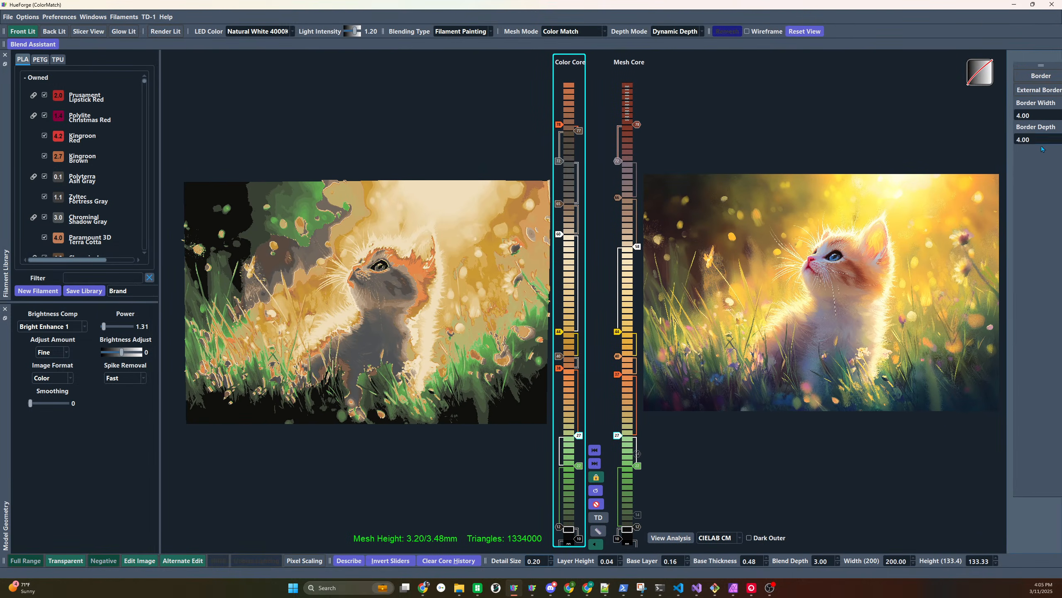
drag(1041, 64, 827, 30)
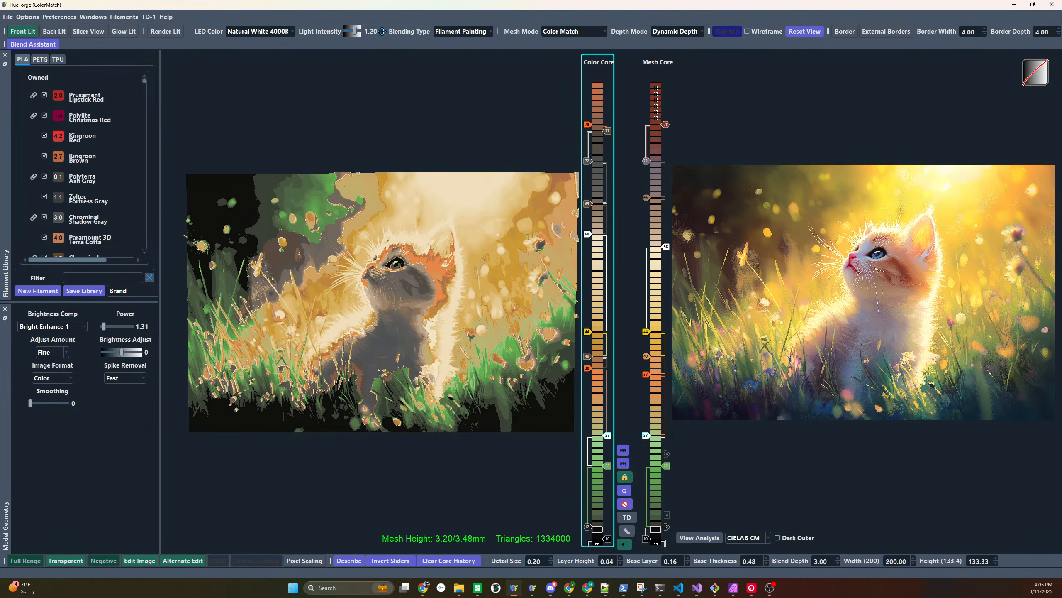
drag(710, 31, 623, 31)
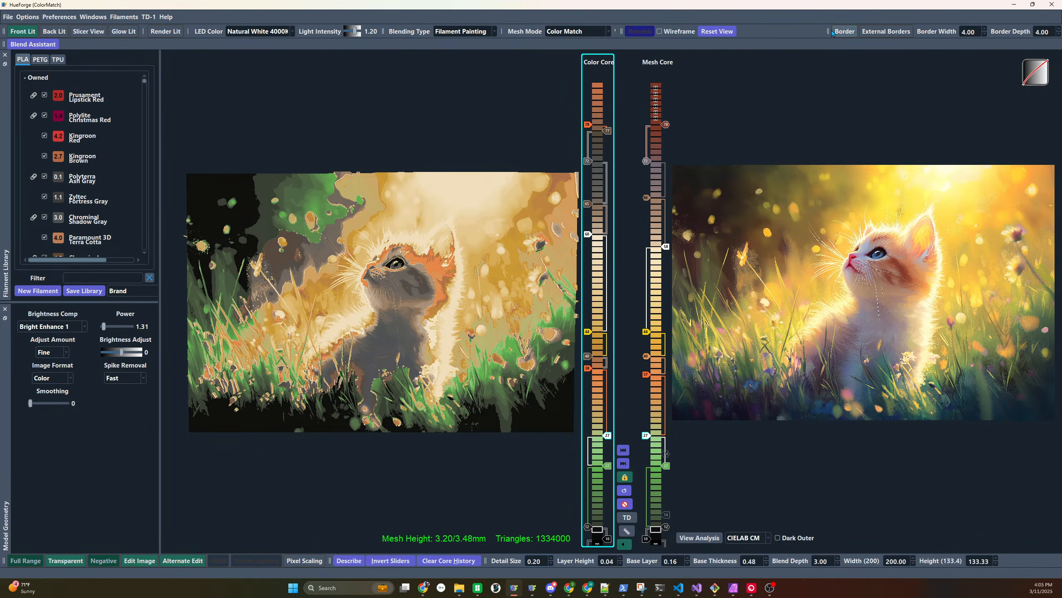
drag(828, 32, 748, 32)
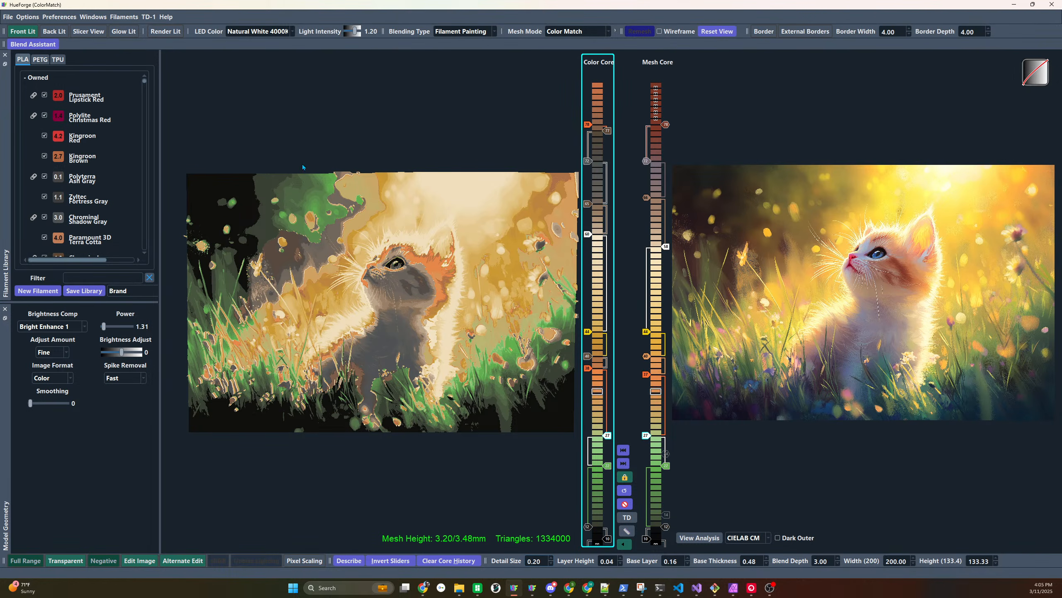
drag(385, 32, 405, 32)
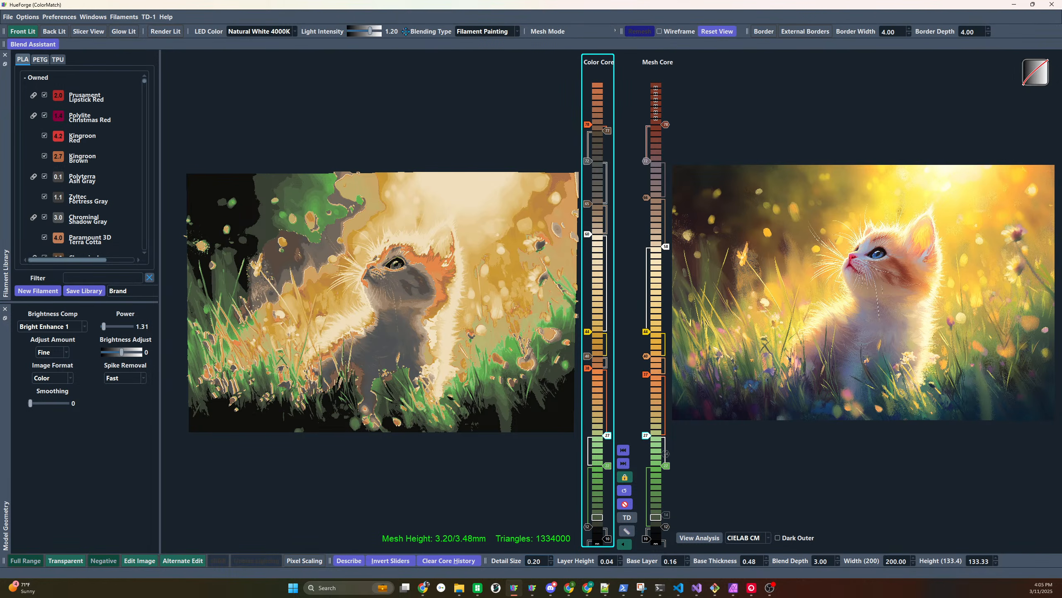
drag(619, 29, 643, 28)
drag(748, 29, 766, 30)
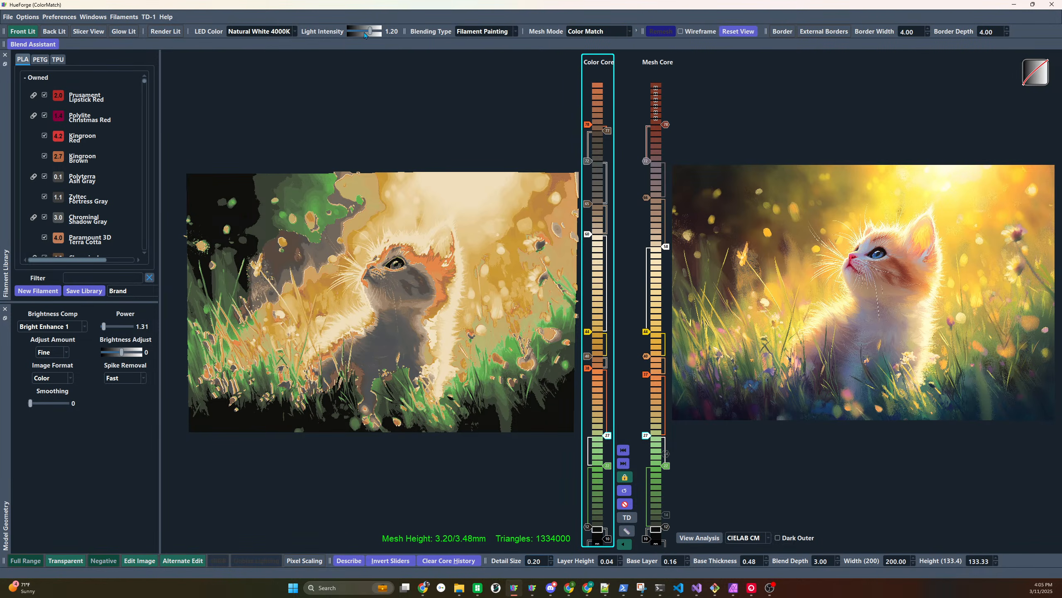
Set the LED color to Cold White 6500K, enable Render Lit and reduce the light intensity to about 0.95
click(259, 31)
click(257, 54)
click(161, 32)
click(383, 31)
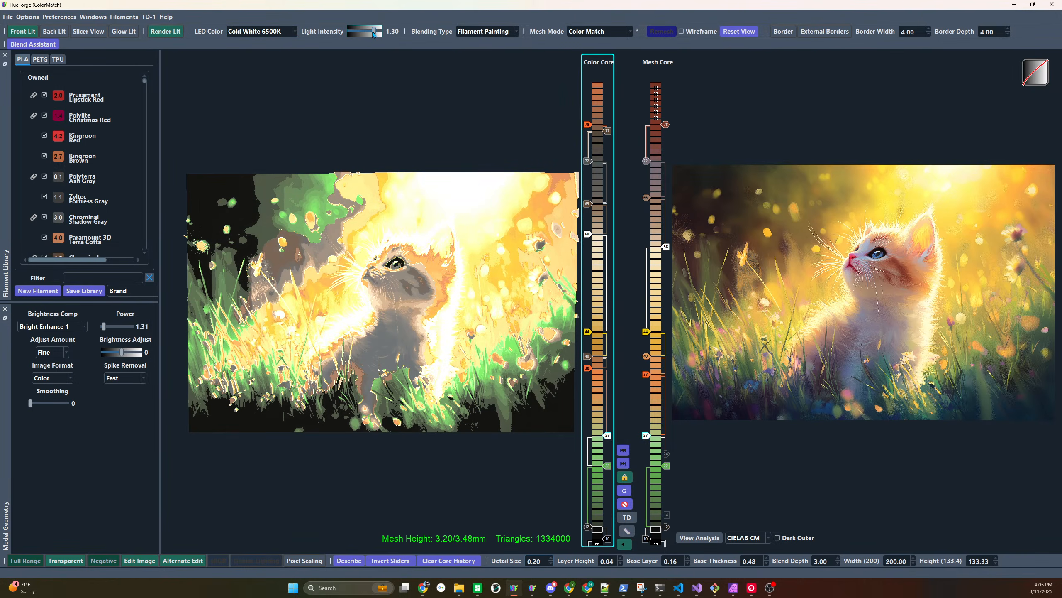
drag(373, 32, 363, 32)
mouse_move(418, 235)
mouse_down()
mouse_move(423, 271)
mouse_move(501, 107)
mouse_move(432, 161)
mouse_move(433, 96)
mouse_move(339, 205)
mouse_move(410, 188)
mouse_move(410, 118)
mouse_move(402, 306)
mouse_move(401, 281)
mouse_up()
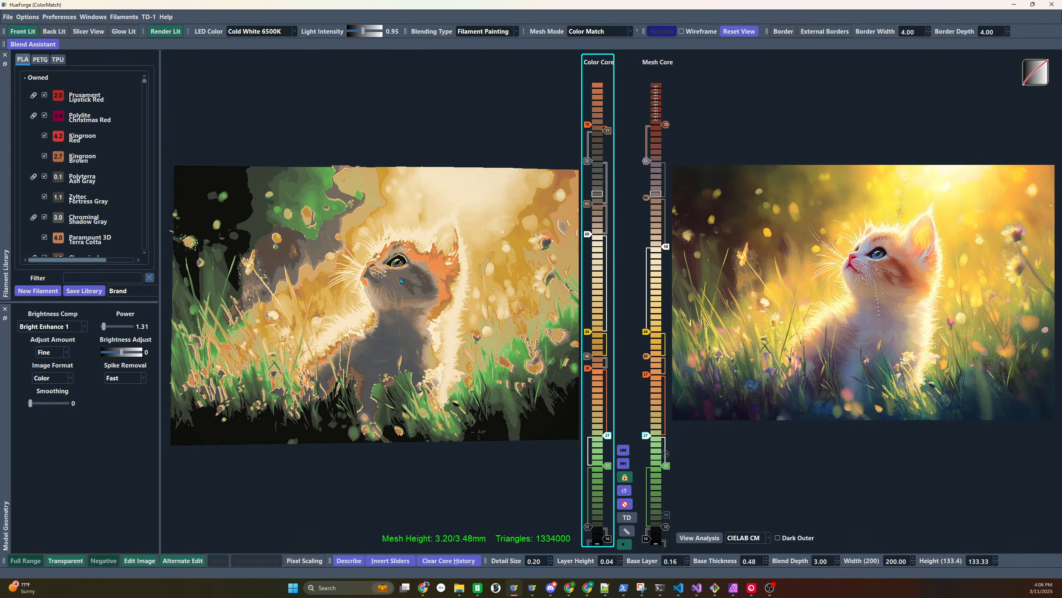
Open the project Castle Ruins looking down.hfp and turn on Render Lit to inspect the model at an angle
key(ctrl+o)
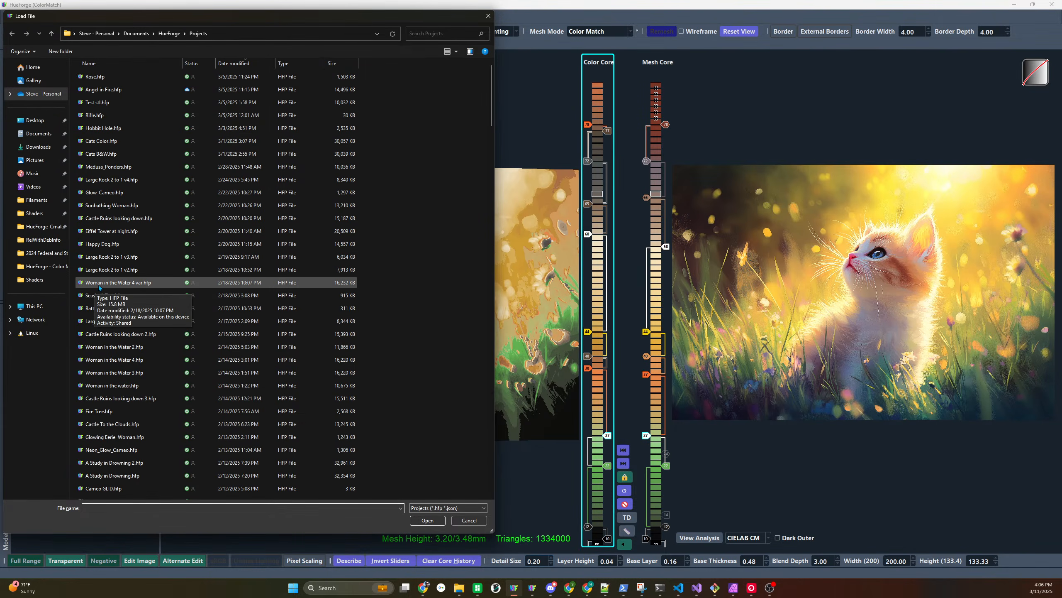
double_click(120, 205)
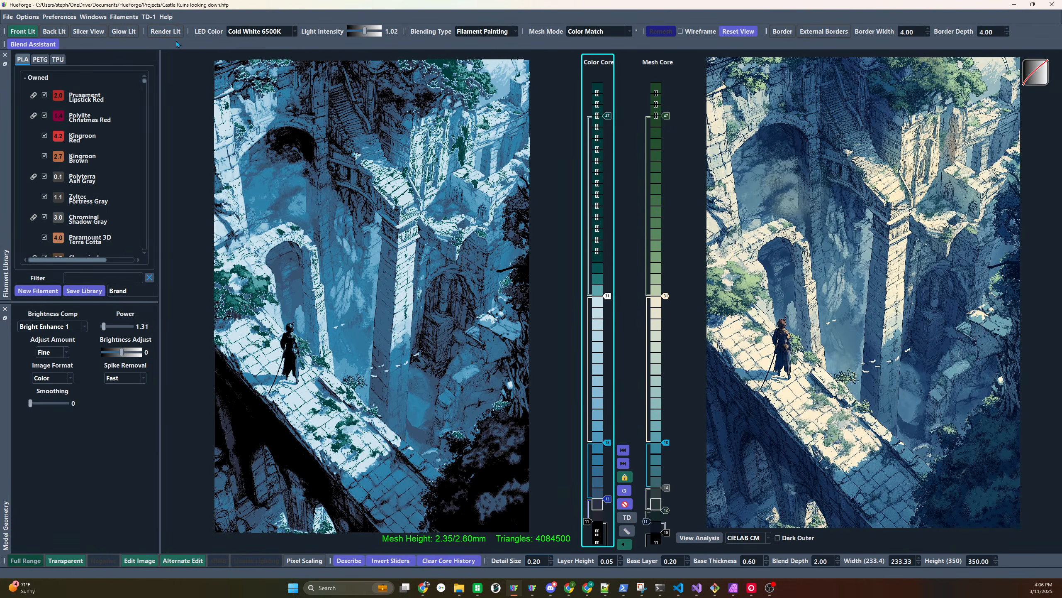
click(169, 30)
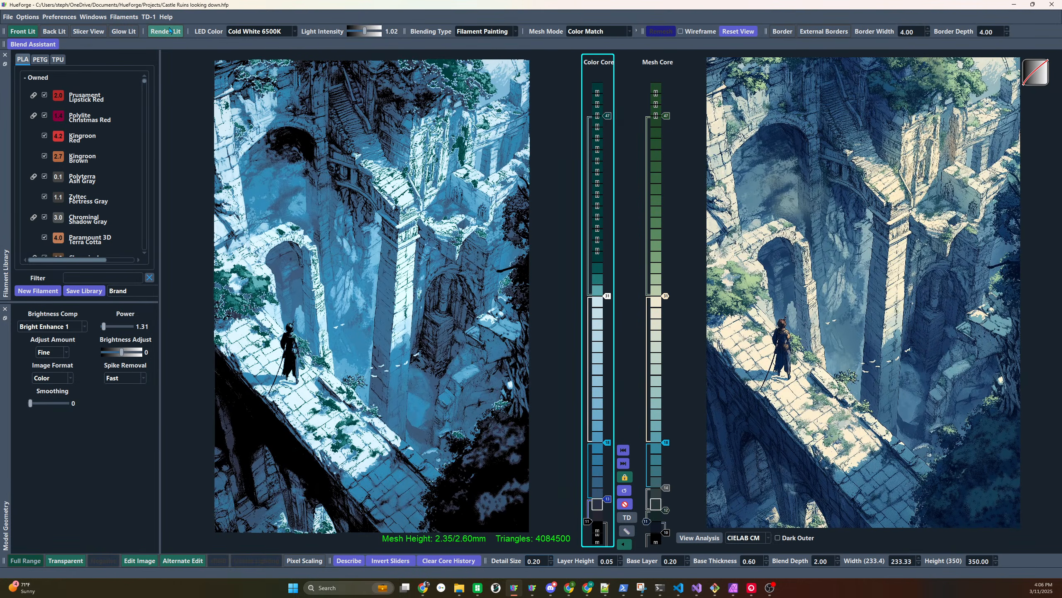
mouse_move(356, 402)
mouse_down()
mouse_move(348, 285)
mouse_move(356, 406)
mouse_up()
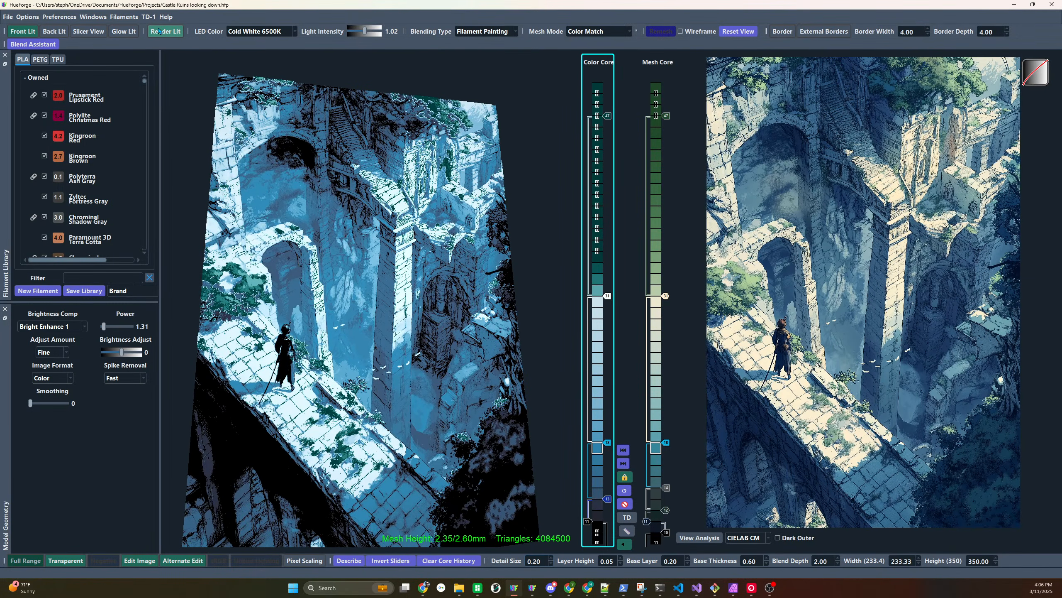
Compare the castle ruins model with Render Lit off and on, finishing with it off
click(168, 35)
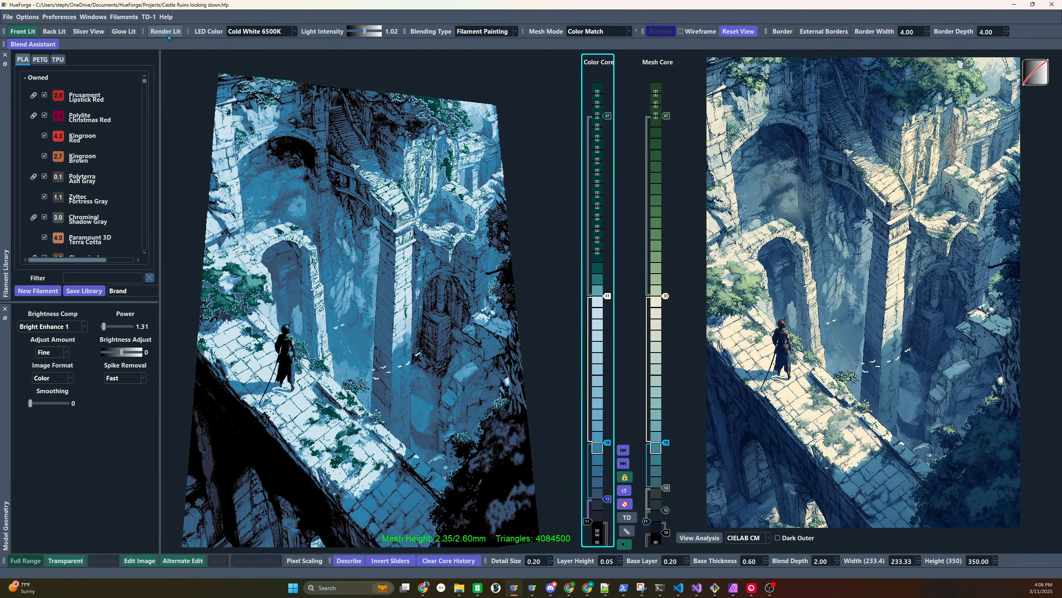
click(167, 34)
drag(376, 318, 376, 341)
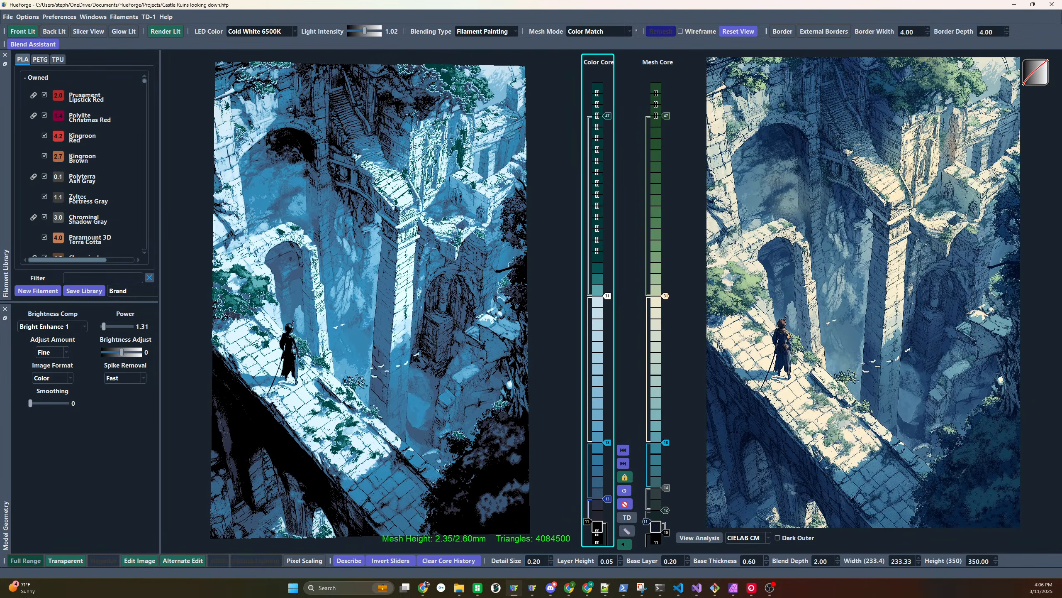
click(159, 33)
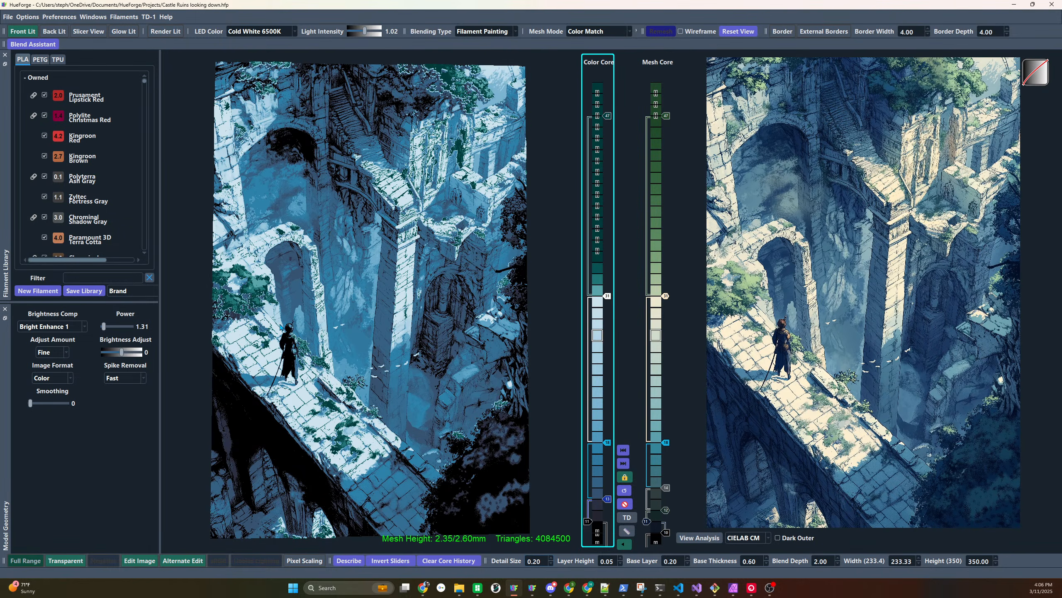
Enlarge the filament library, replace the color core's white layer 31 slider with a PolyLite GITD filament and raise it to layer 32
drag(104, 301, 105, 437)
scroll(109, 257, down, 5)
scroll(109, 258, down, 12)
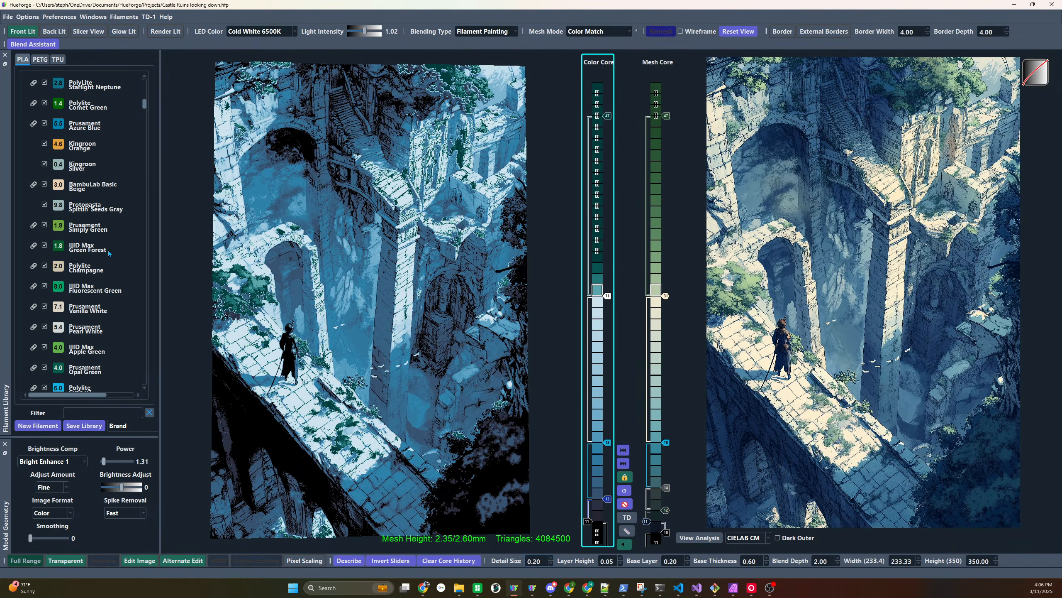
scroll(108, 252, down, 3)
scroll(108, 252, down, 3)
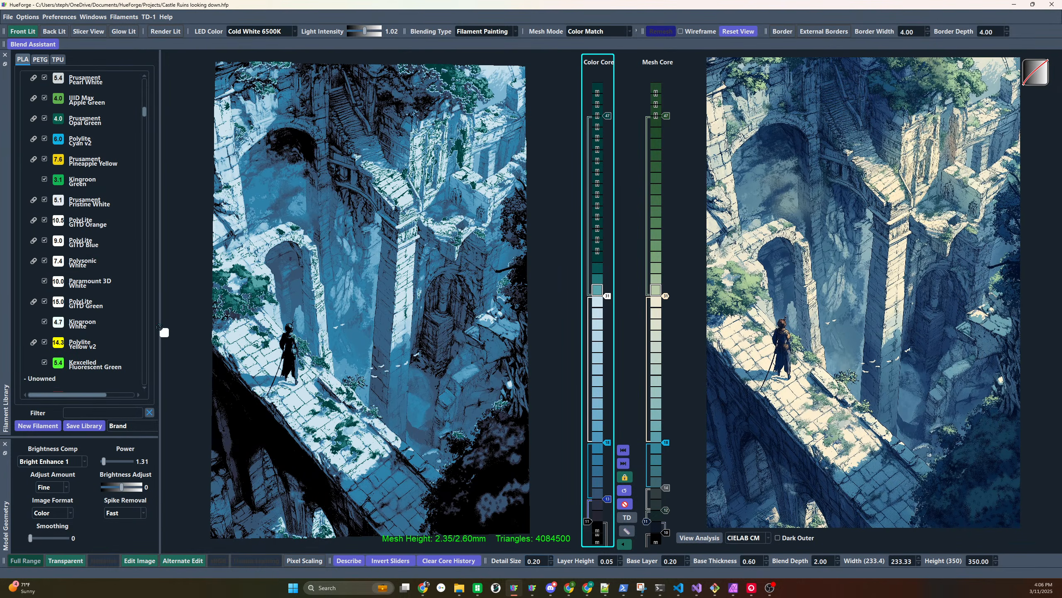
drag(159, 327, 609, 295)
scroll(609, 294, up, 2)
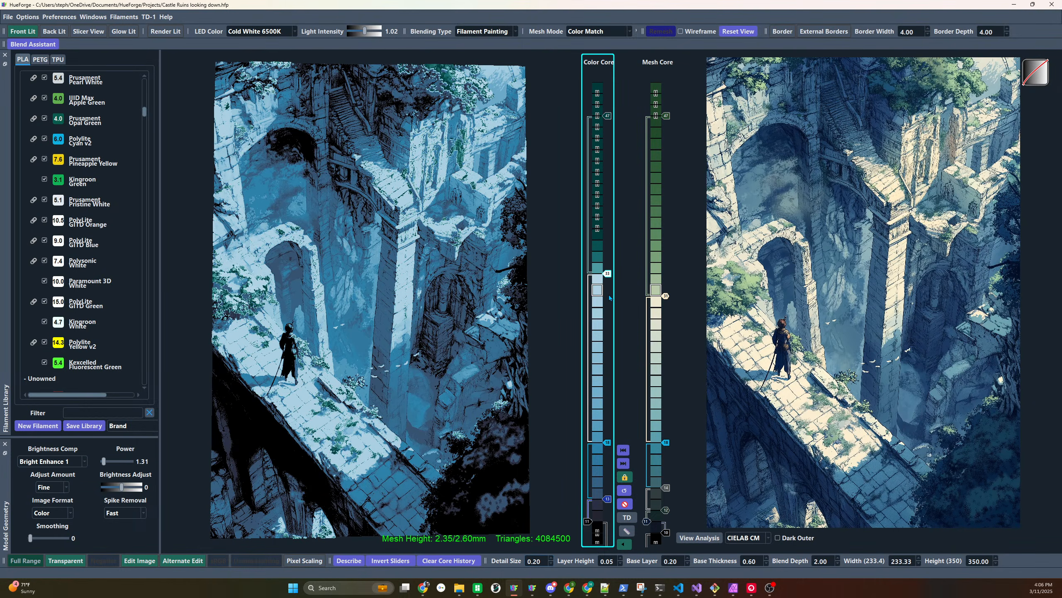
scroll(608, 294, down, 1)
Show the castle ruins model in Glow Lit mode with Render Lit turned on
click(117, 35)
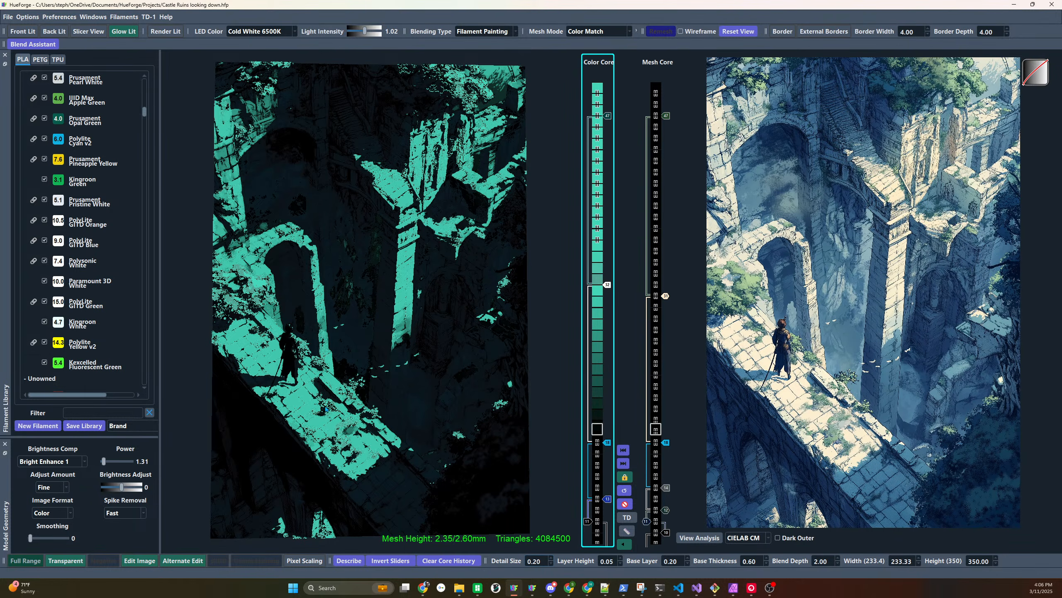
click(167, 32)
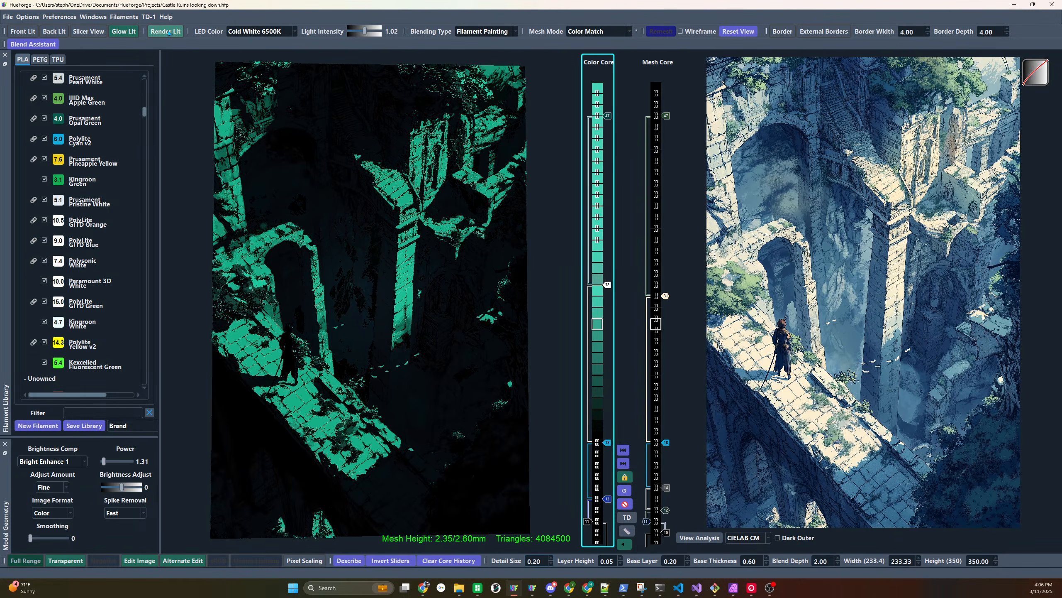
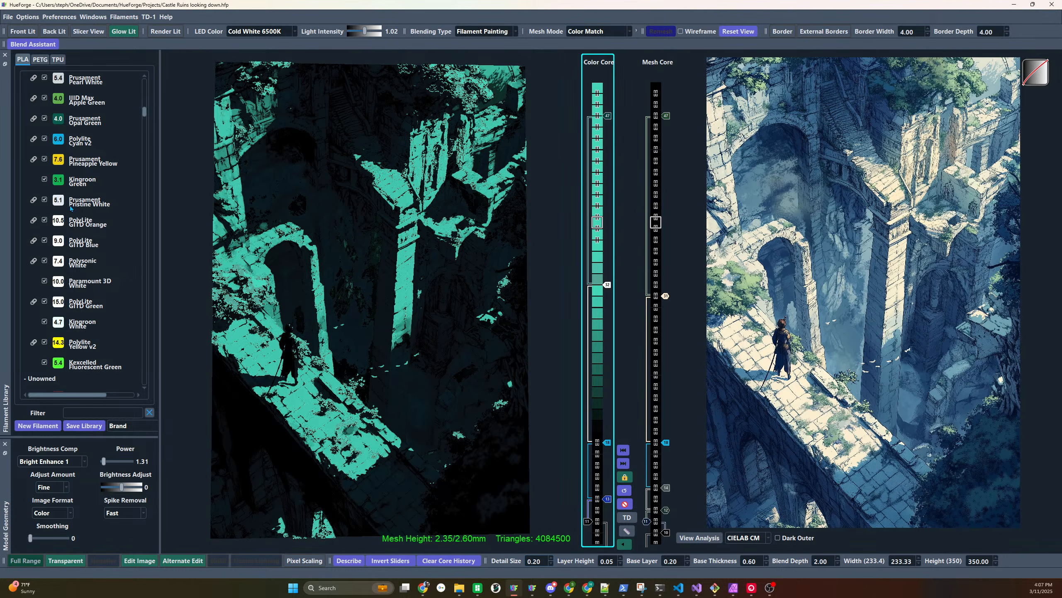
Add the Kexcelled Fluorescent Green filament to the color core above the PolyLite GITD slider and raise it to layer 43
mouse_move(58, 364)
mouse_down()
mouse_move(581, 255)
mouse_move(601, 242)
mouse_move(588, 218)
mouse_up()
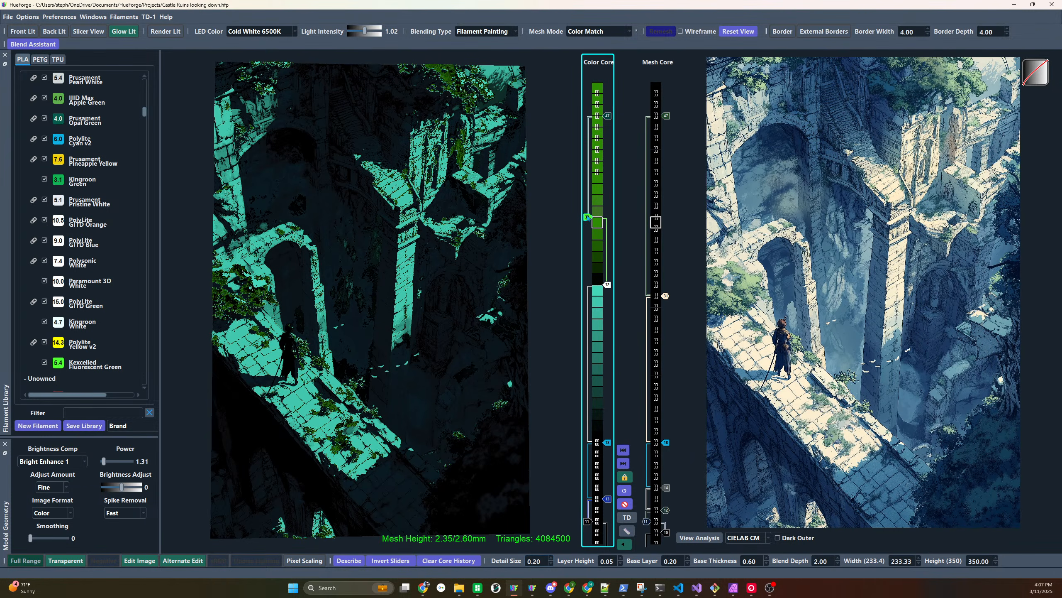
scroll(588, 217, up, 2)
scroll(587, 217, down, 2)
scroll(589, 225, up, 5)
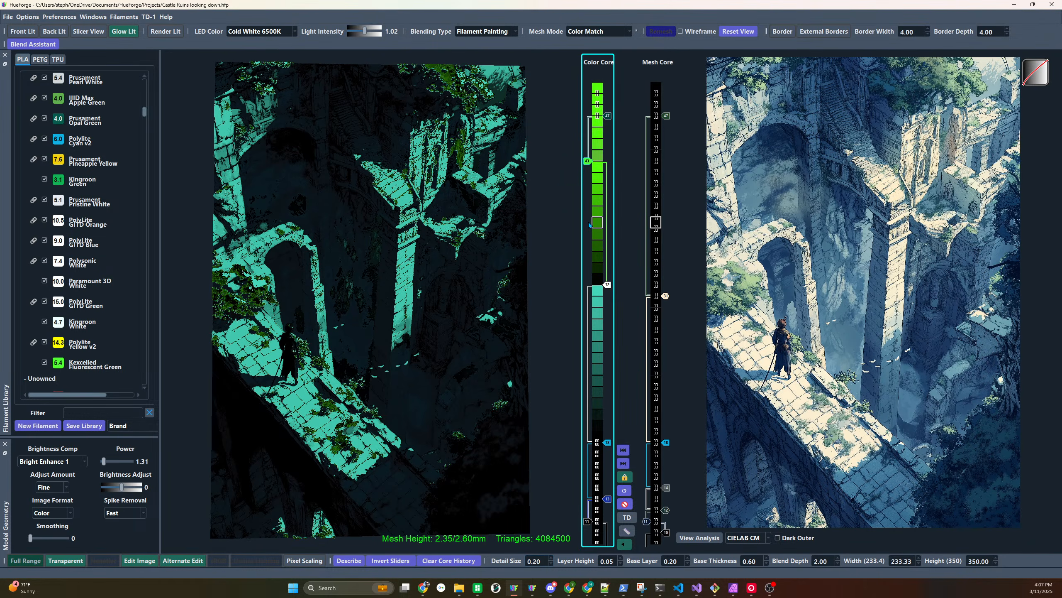
scroll(588, 226, up, 3)
scroll(588, 227, down, 3)
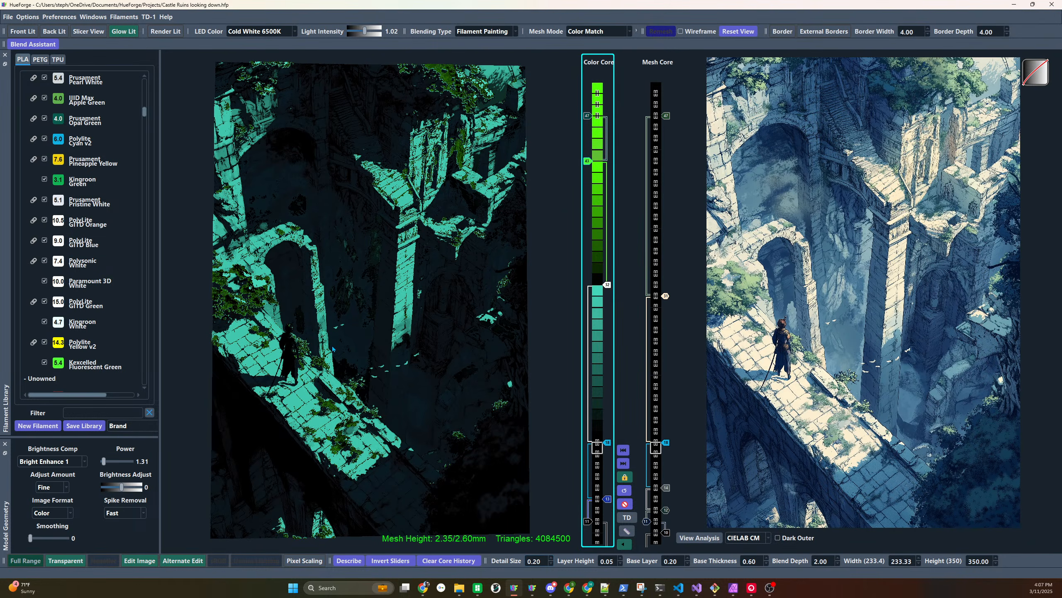
drag(333, 349, 374, 345)
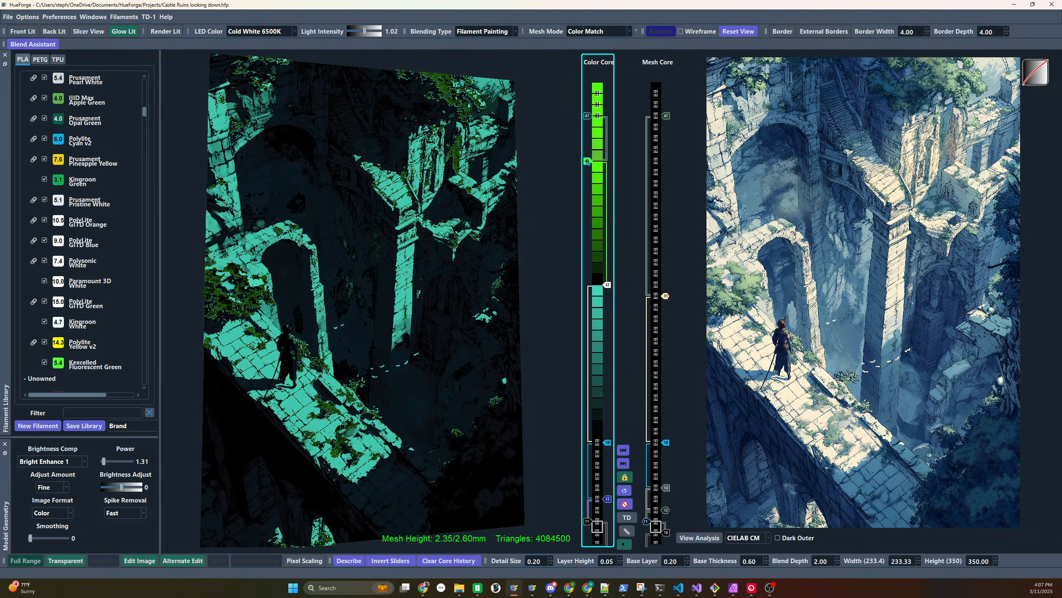
mouse_move(587, 163)
mouse_down()
mouse_move(593, 274)
mouse_move(597, 161)
mouse_up()
Set the LED color to UV Light and show the castle ruins model in Front Lit mode
click(267, 31)
click(256, 68)
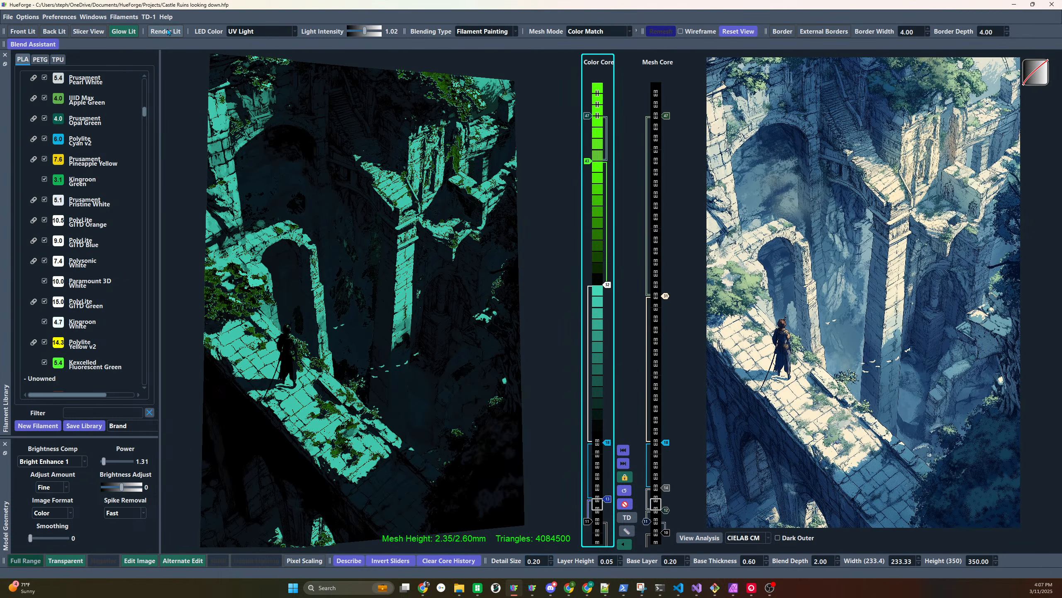
click(22, 32)
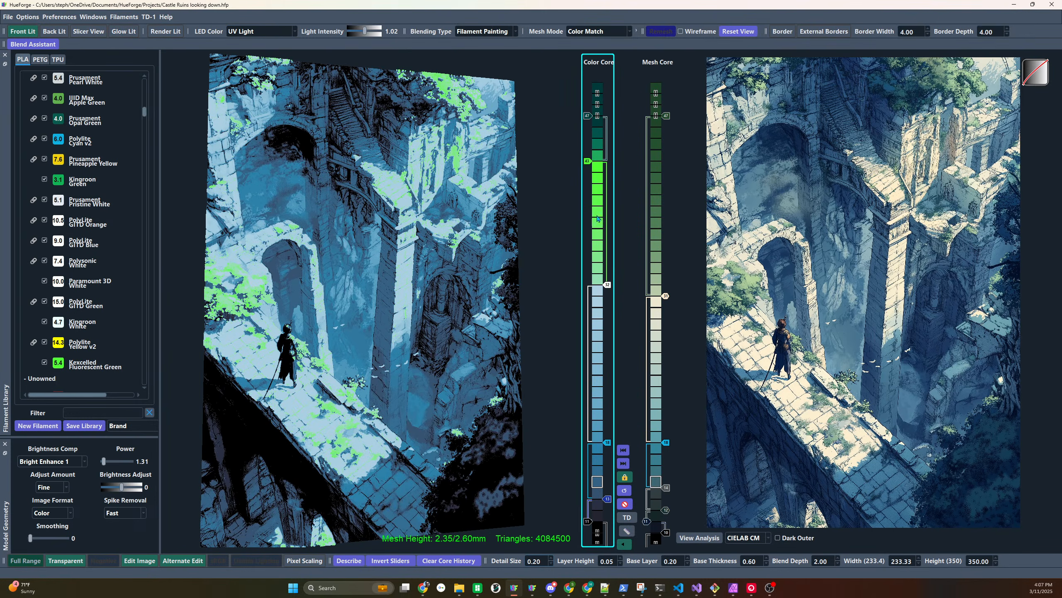
Lower the color core's fluorescent green slider to layer 39 and replace the layer 32 slider's filament with Prusament Pristine White
drag(587, 163, 588, 206)
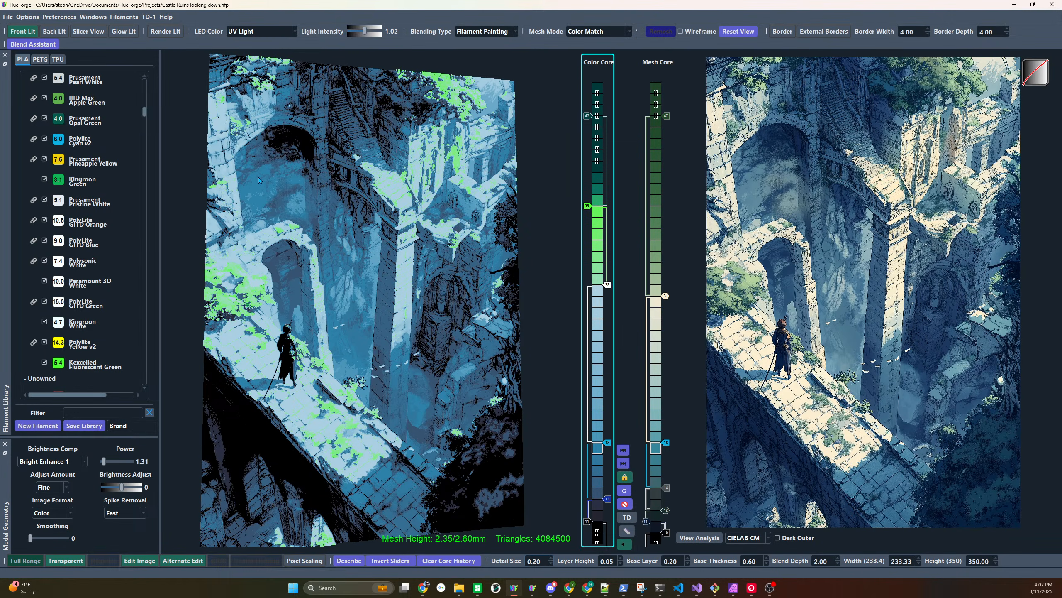
click(608, 284)
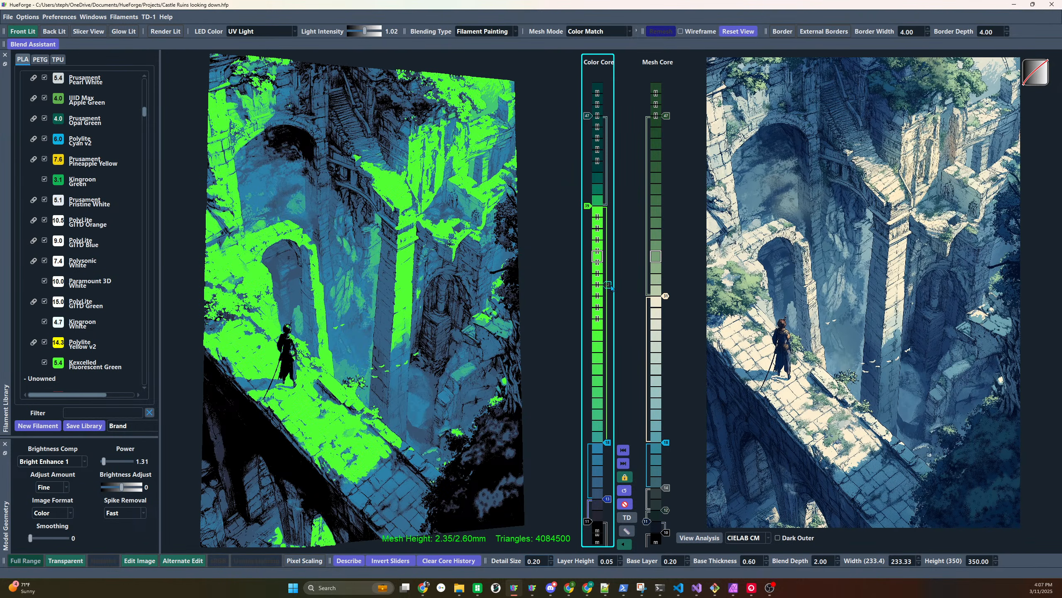
click(609, 285)
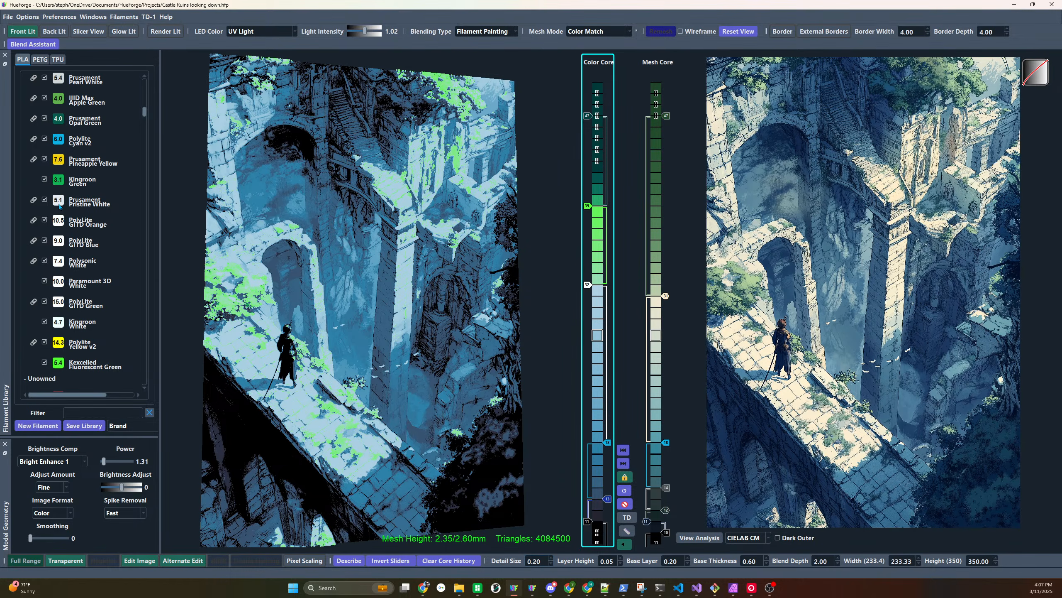
click(587, 285)
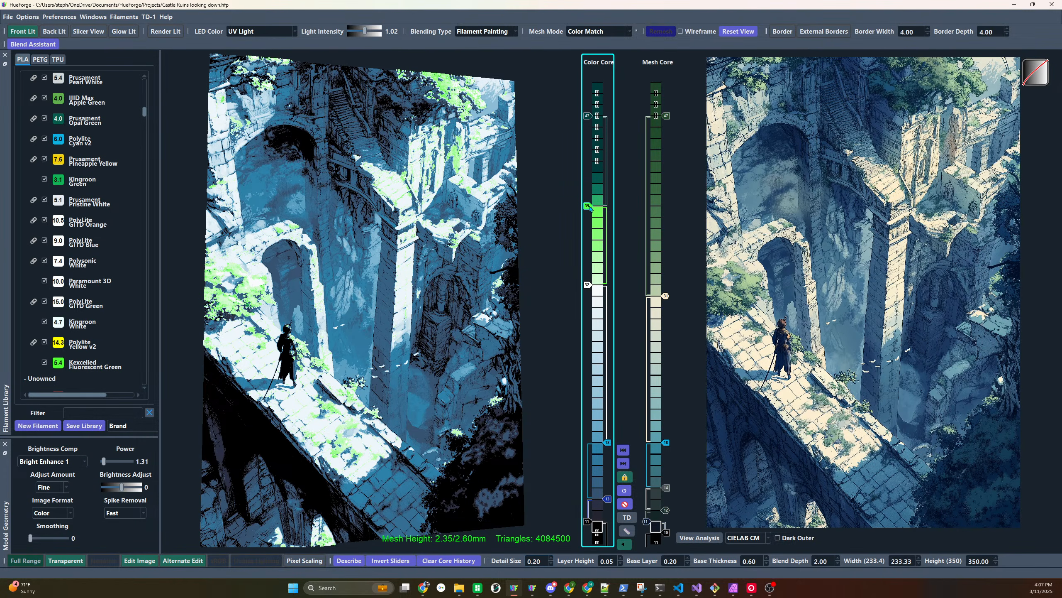
Turn on Render Lit under the UV light and raise the color core's fluorescent green slider to layer 40
click(160, 33)
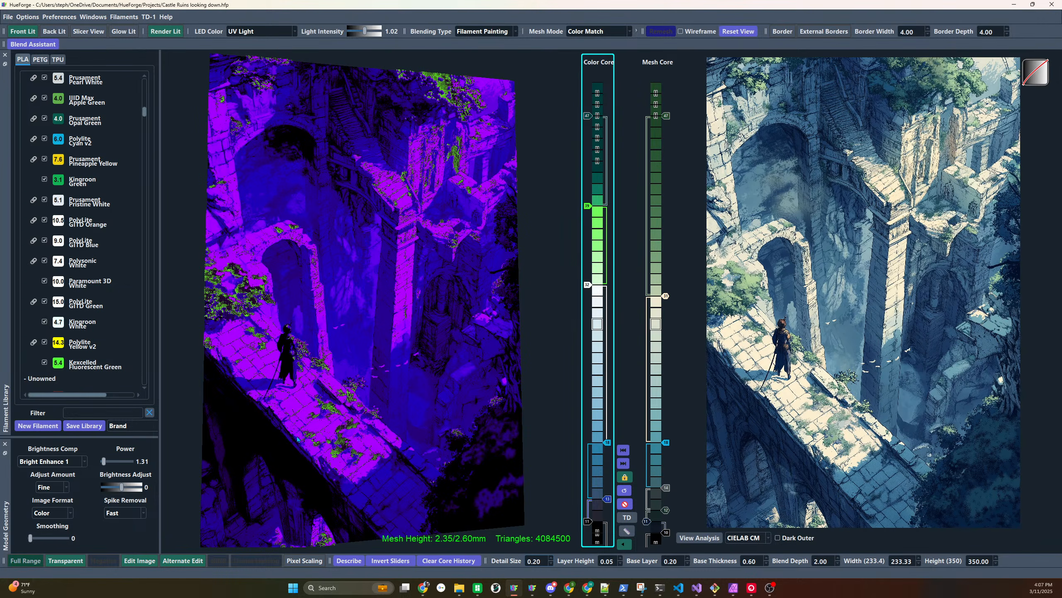
mouse_move(591, 203)
mouse_down()
mouse_move(594, 159)
mouse_move(595, 207)
mouse_move(595, 192)
mouse_up()
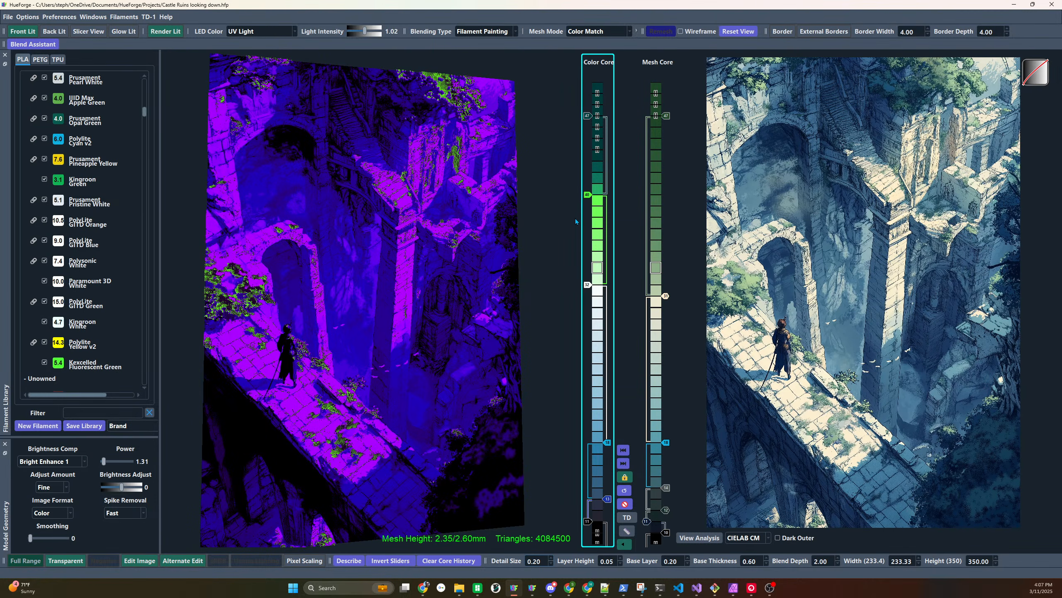
Disable the color core's fluorescent green slider and set the LED color to Cold White 6500K
right_click(590, 196)
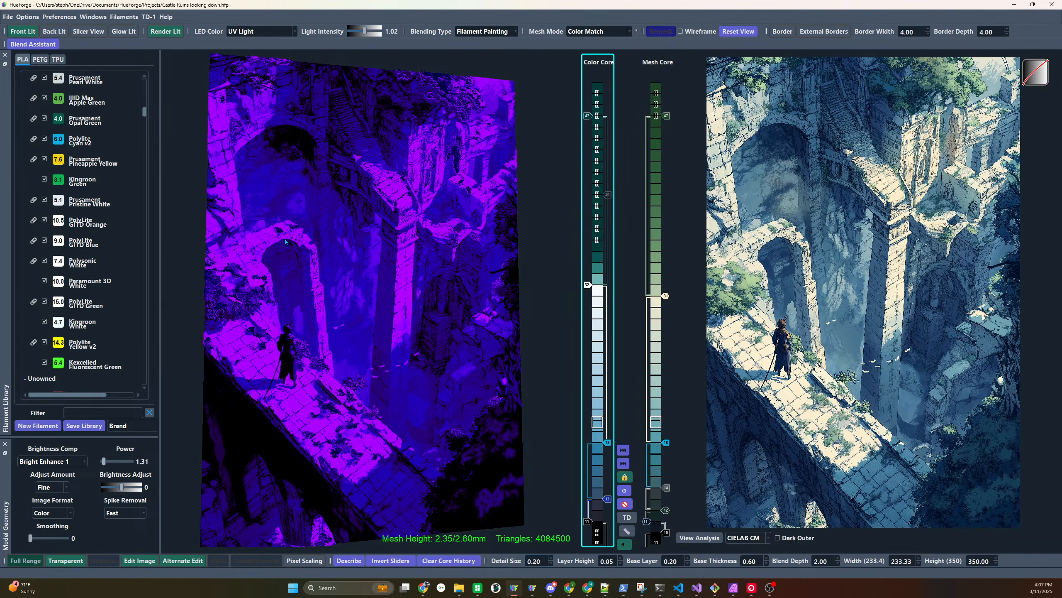
click(281, 31)
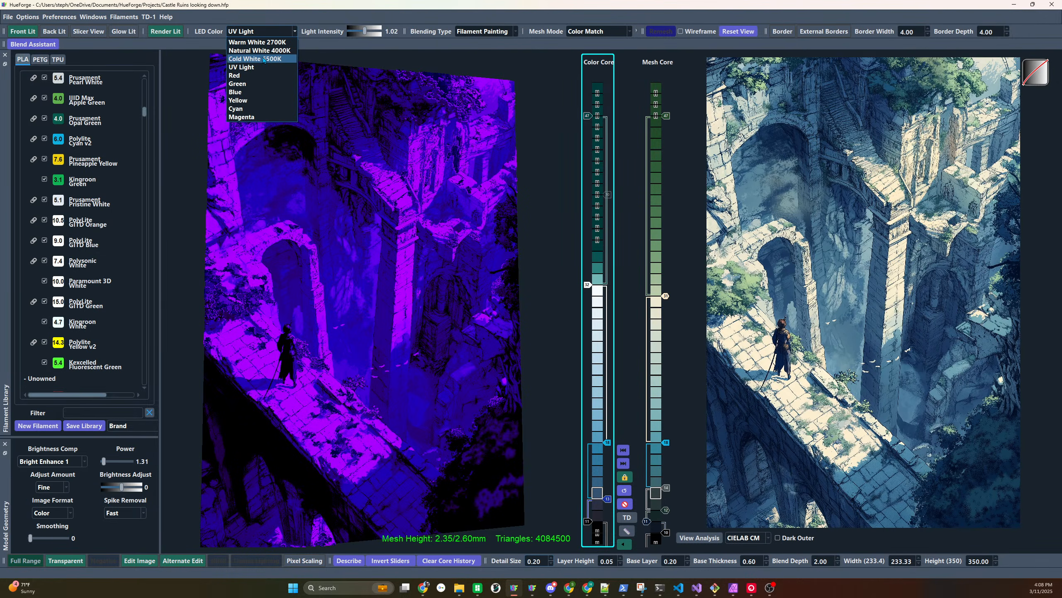
click(256, 56)
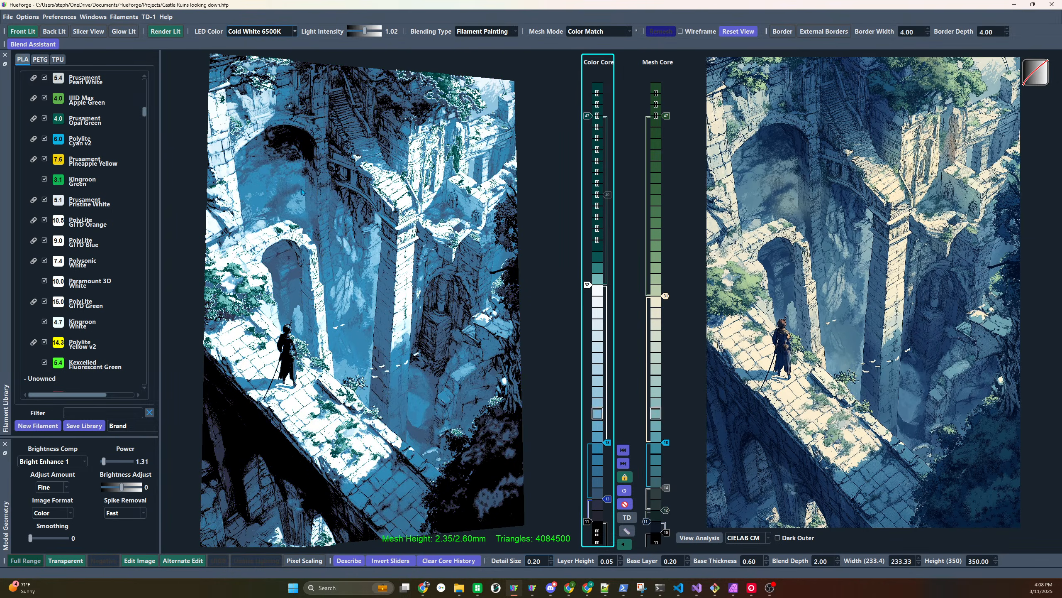
Add the tag High TD White to the Paramount 3D White filament and save it
right_click(61, 287)
click(84, 299)
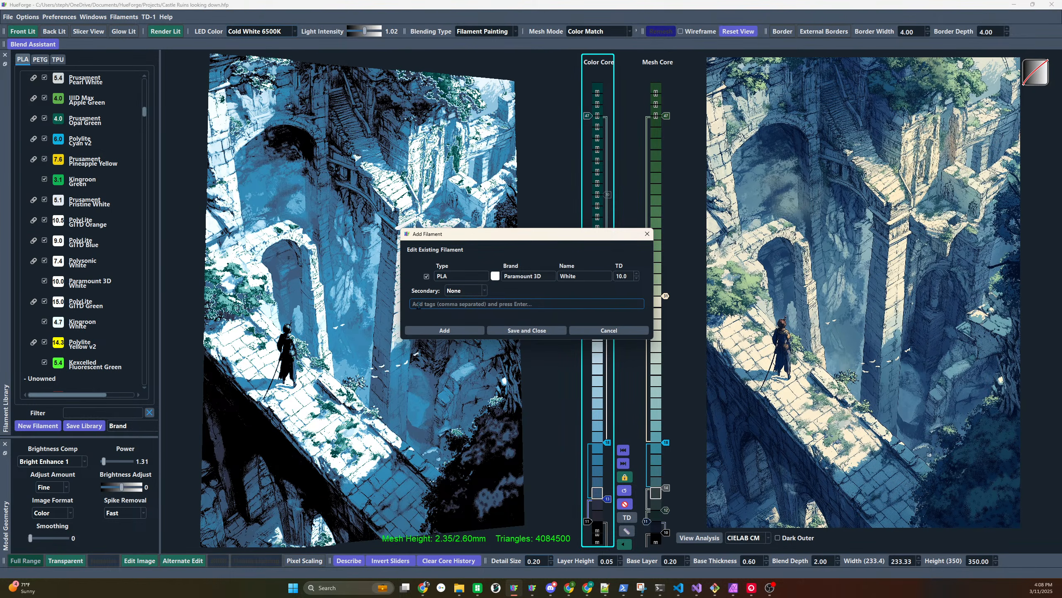
text(High TD White)
key(Return)
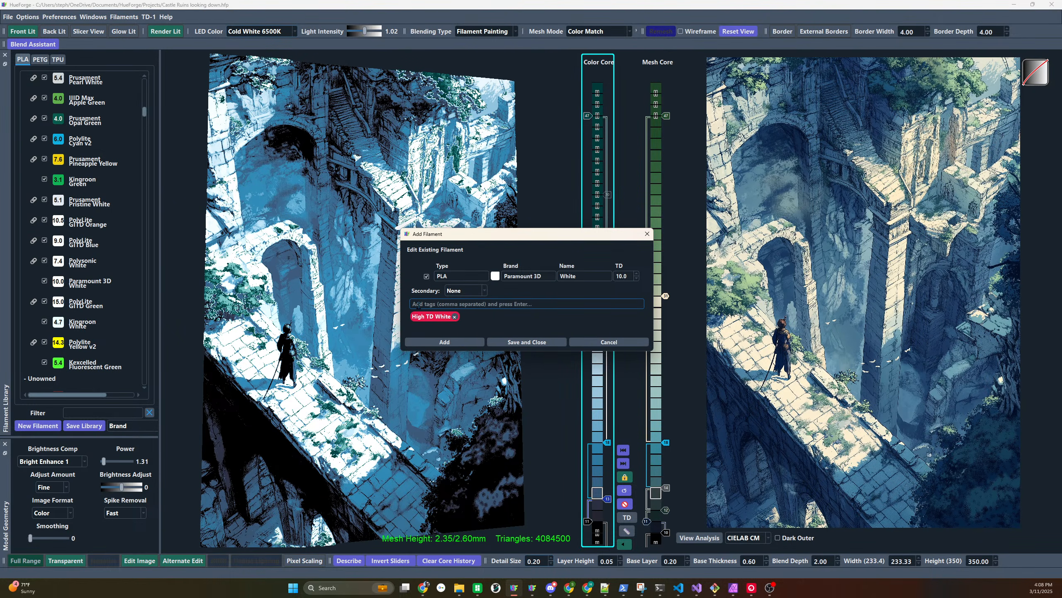
click(527, 342)
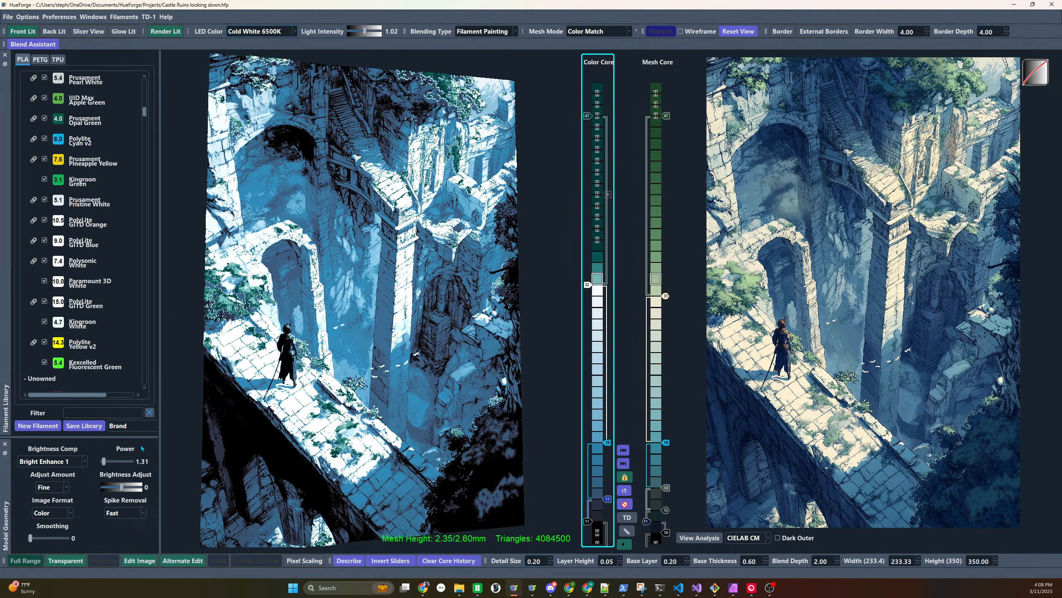
Filter the filament library by td and by High TD, and clear the filter
text(td)
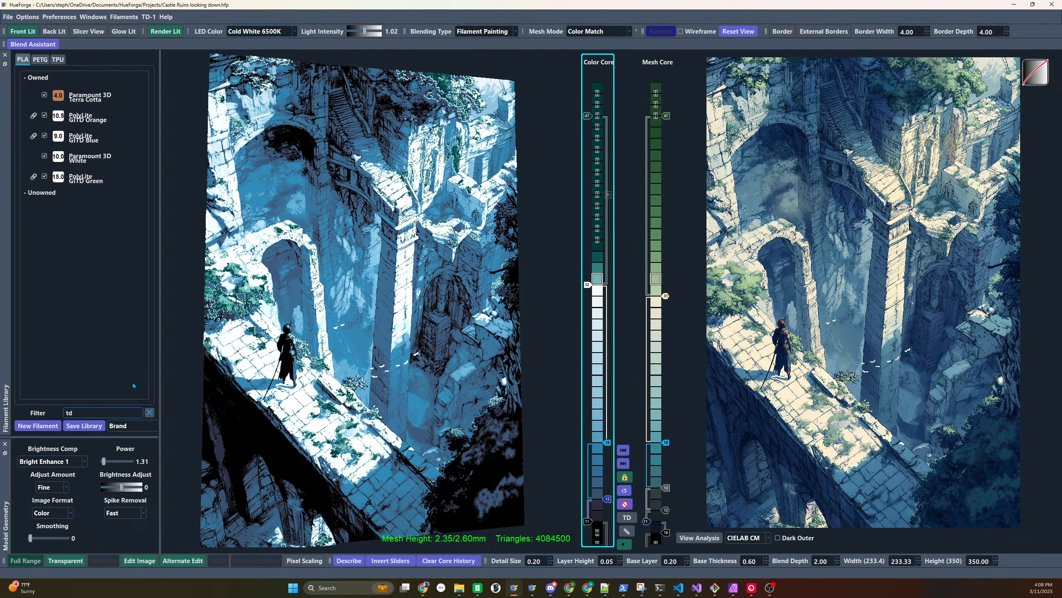
key(BackSpace)
key(BackSpace)
text(Hight)
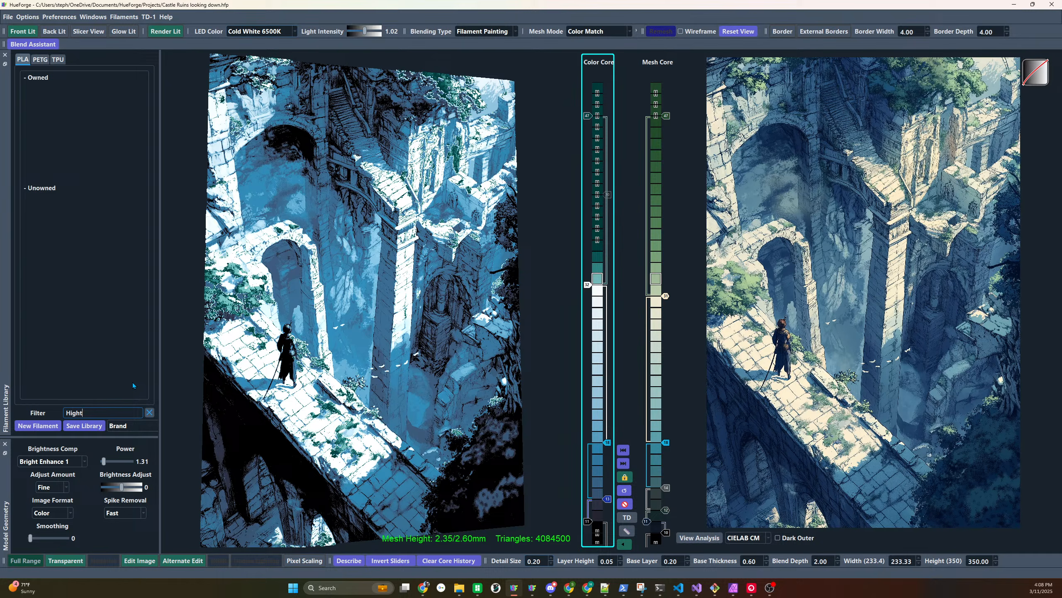
key(BackSpace)
text(TD)
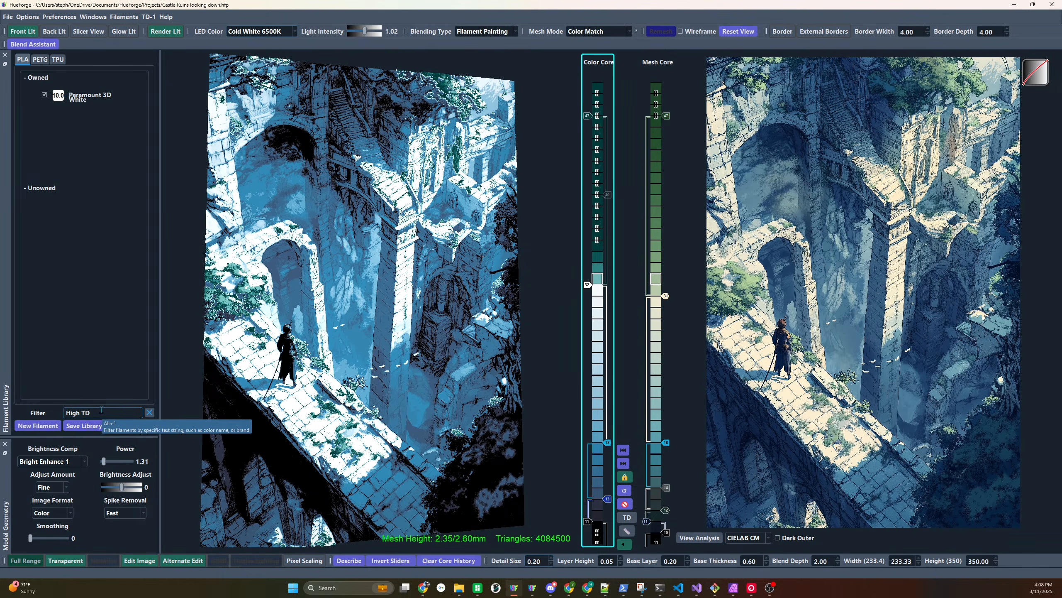
click(149, 412)
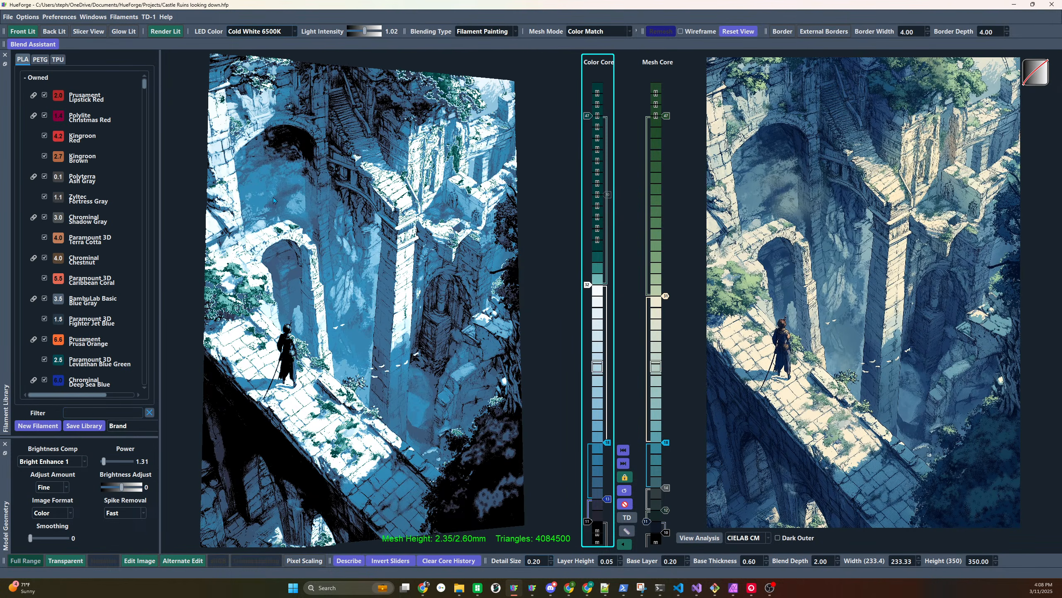
Browse the full filament library and filter it by High TD again
scroll(92, 377, down, 8)
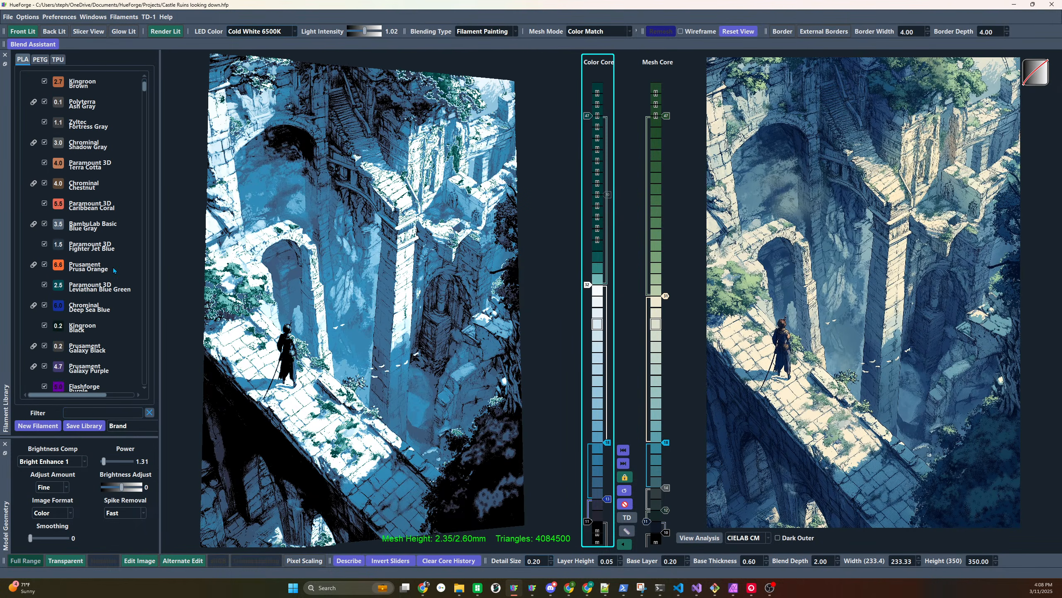
scroll(113, 262, down, 3)
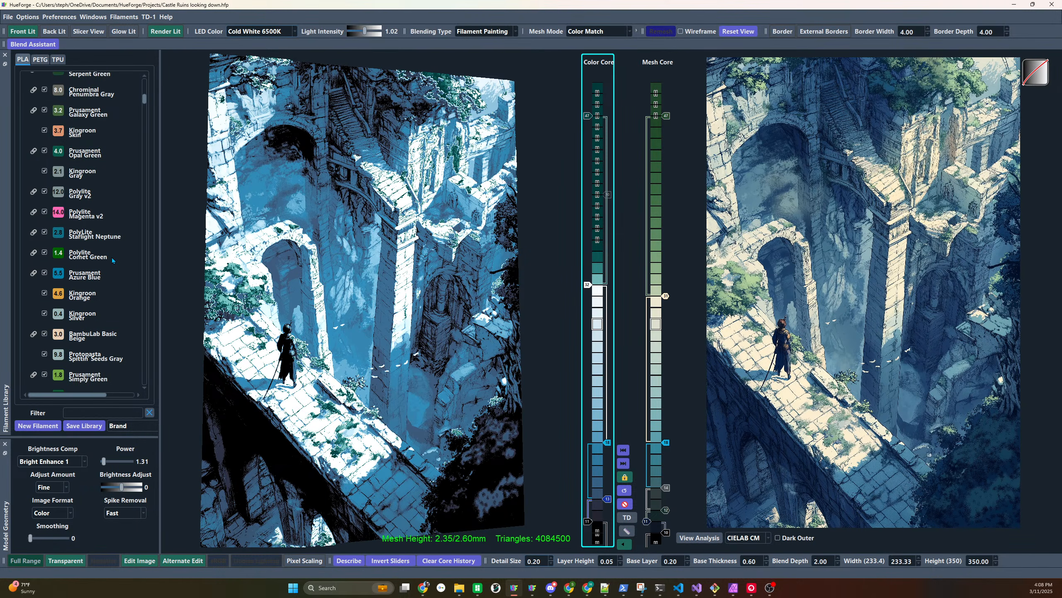
click(101, 416)
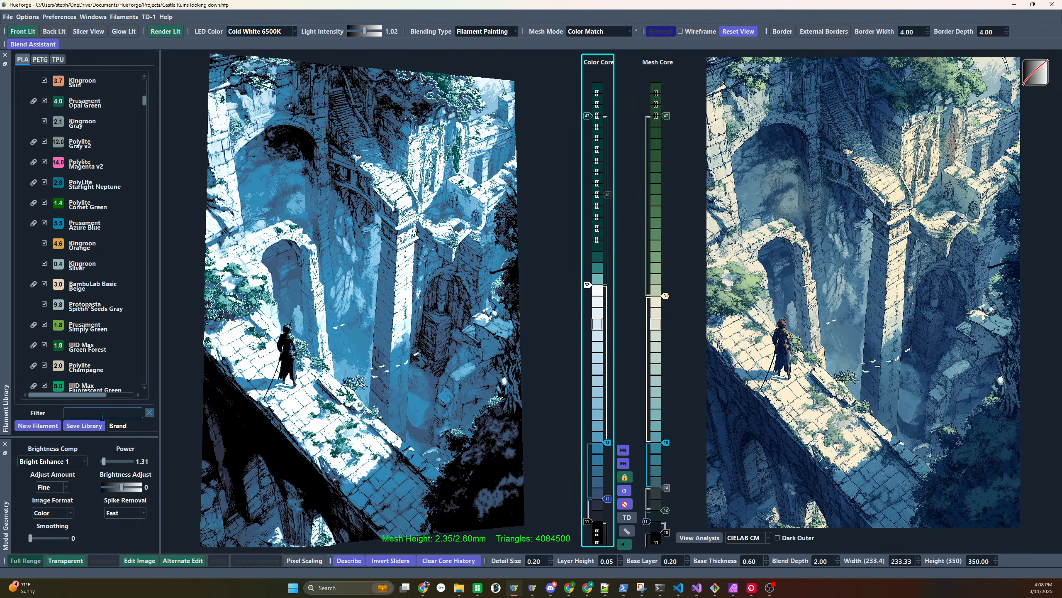
text(High TD)
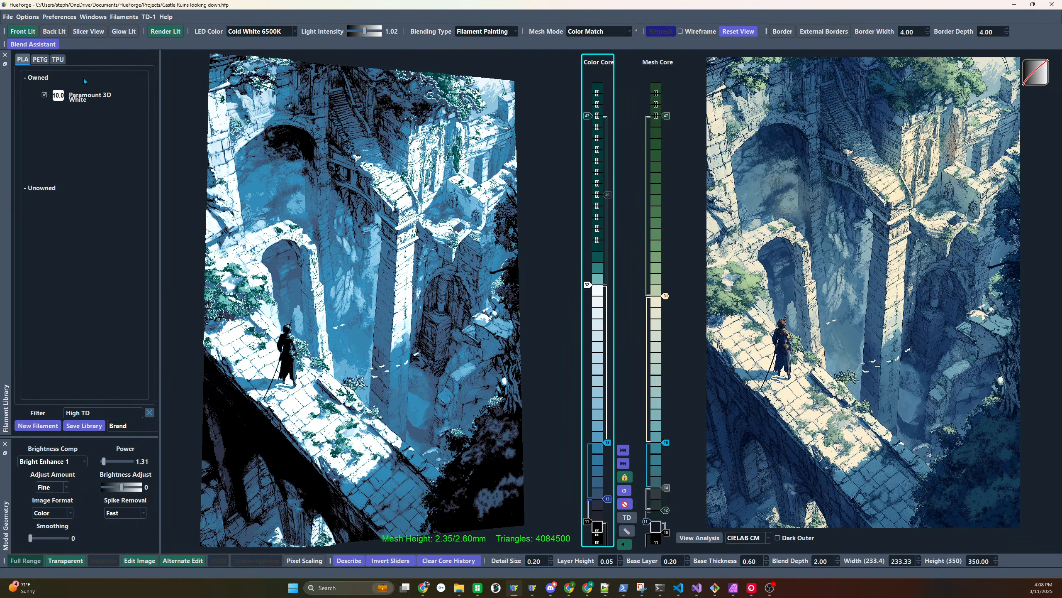
Add the tag Silk to the Paramount 3D White filament and save it
right_click(68, 98)
click(89, 117)
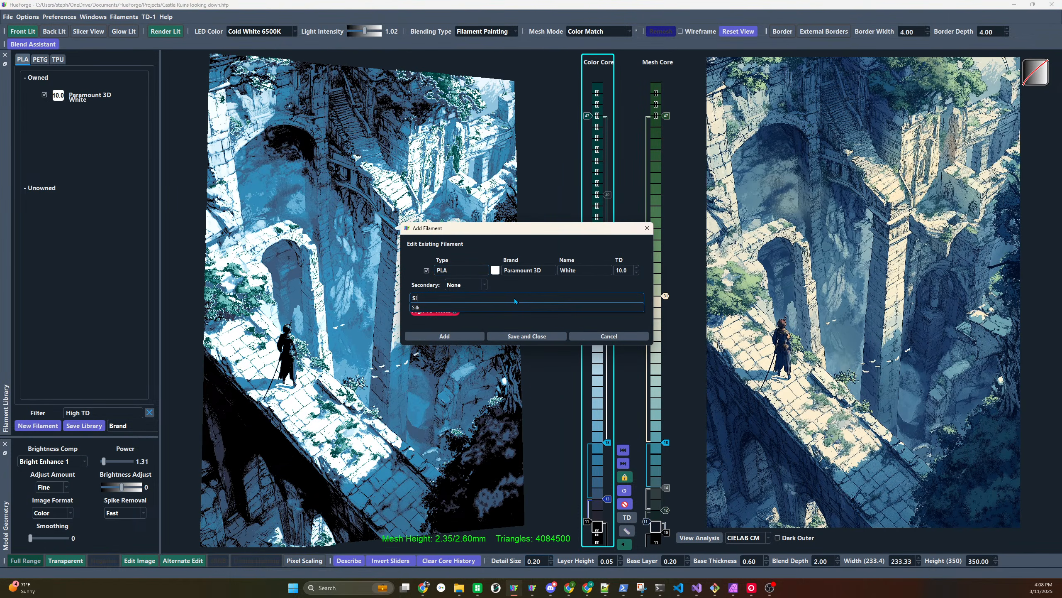
text(Silk)
key(Return)
click(536, 337)
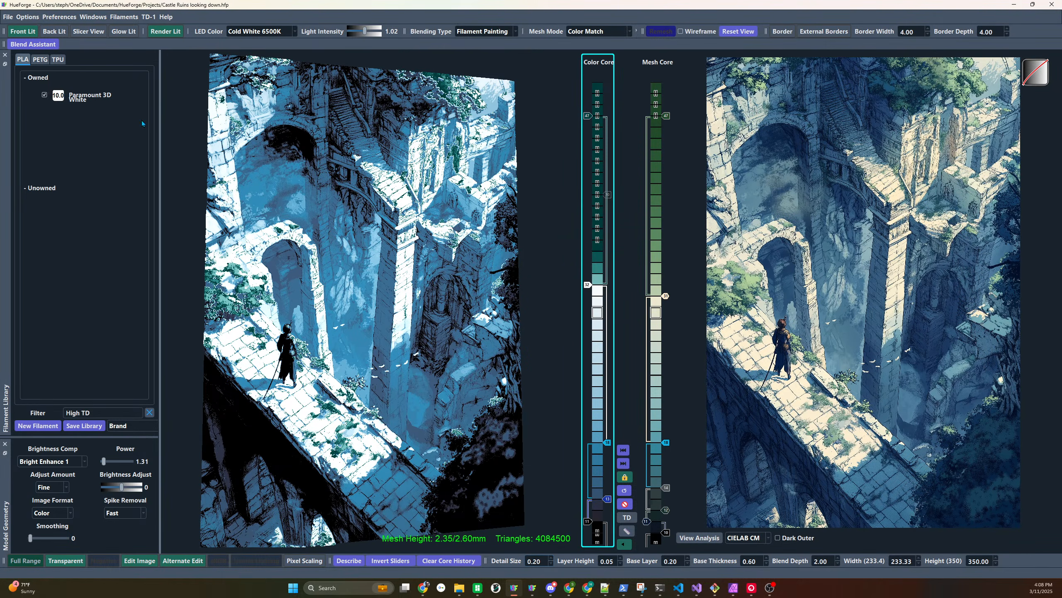
Replace the color core's layer 32 white with Paramount 3D White and inspect the figure on the stone walkway up close
drag(587, 283, 588, 285)
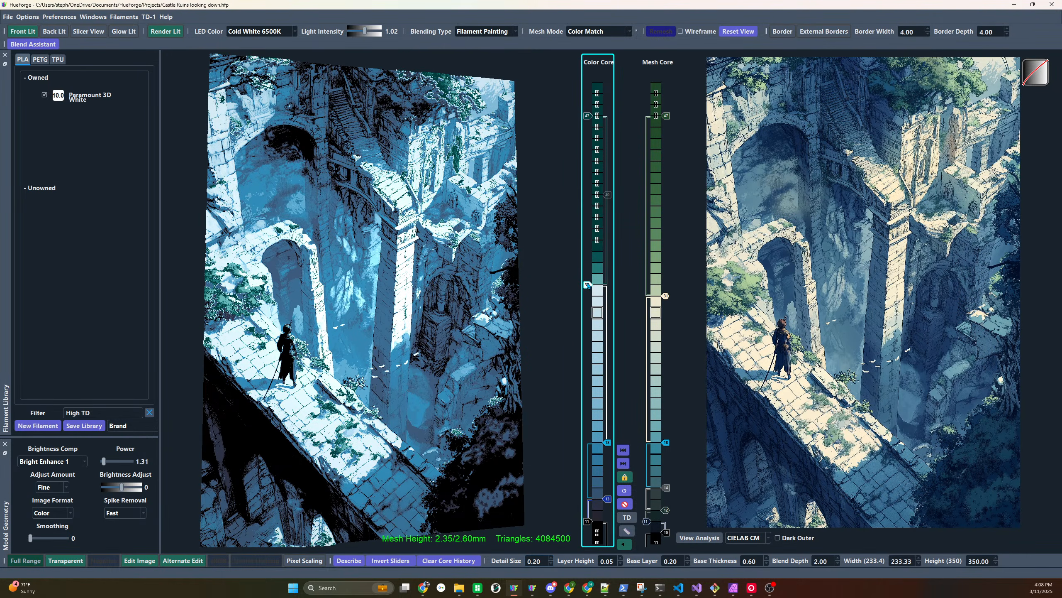
drag(328, 397, 347, 365)
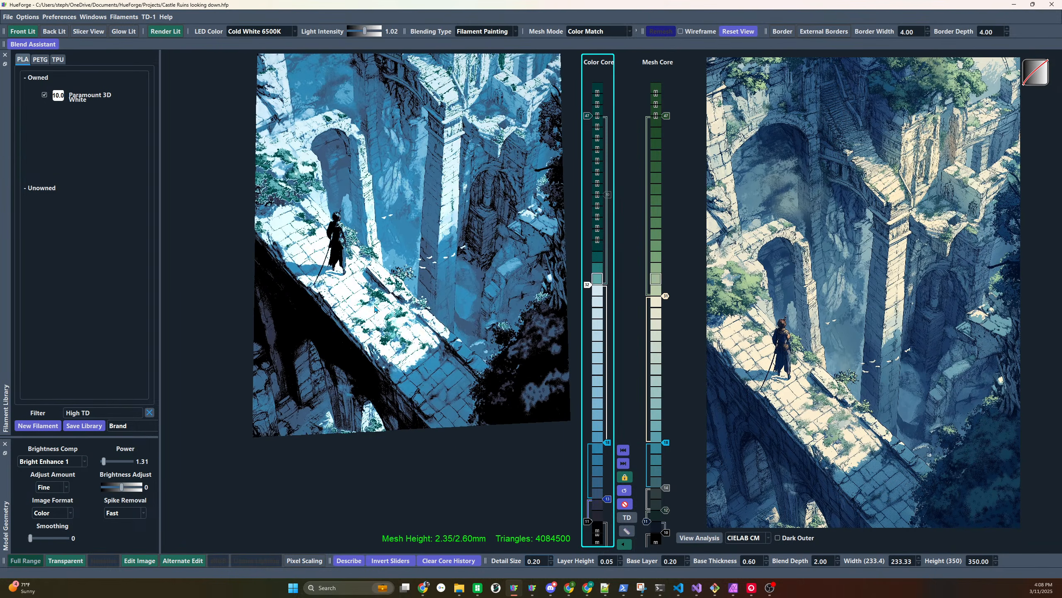
scroll(347, 365, up, 8)
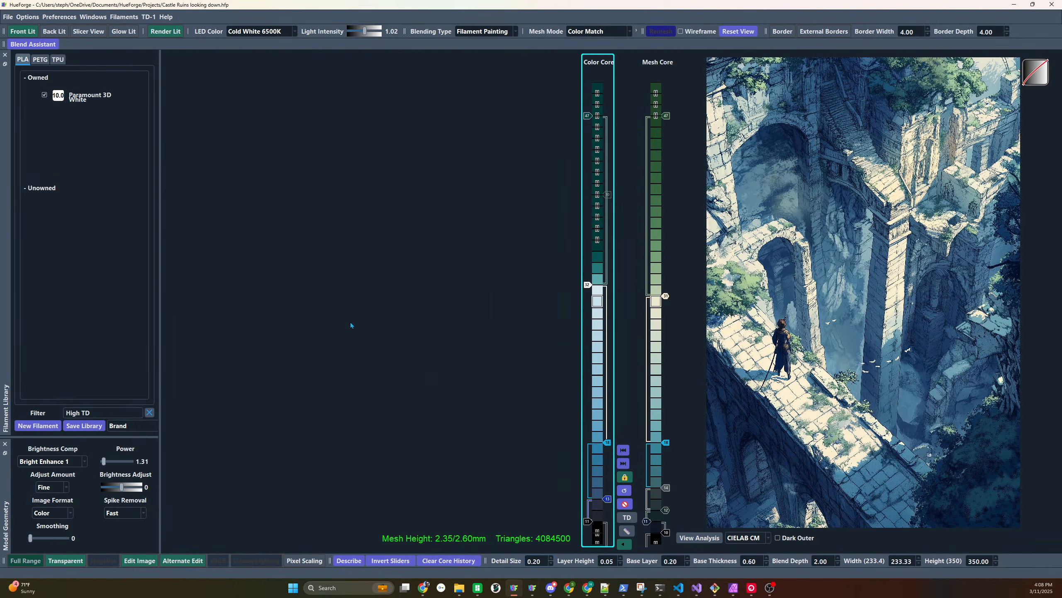
drag(351, 325, 337, 358)
scroll(339, 361, down, 6)
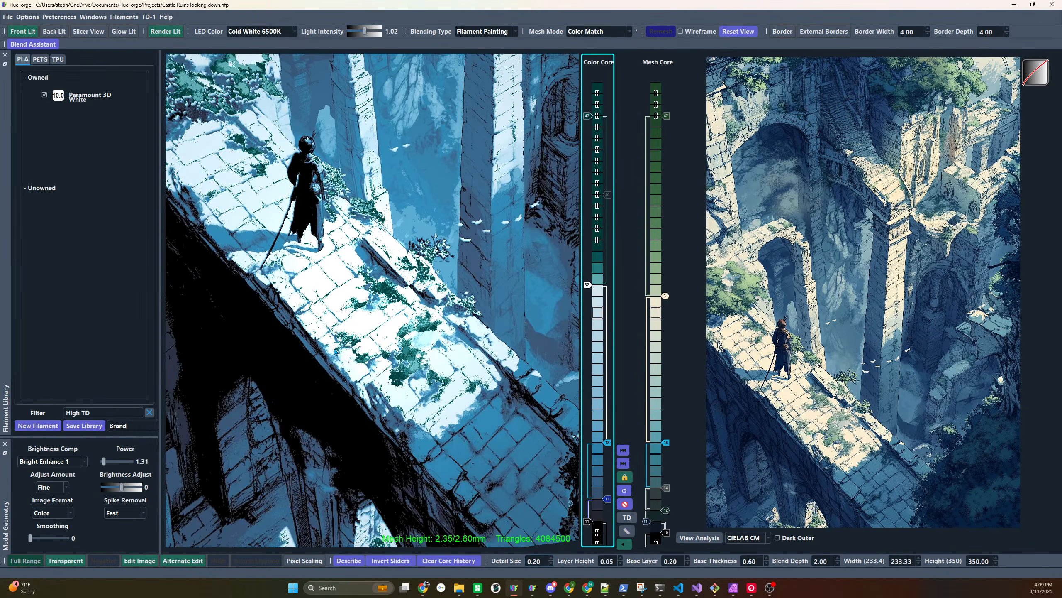
Open the project Glow_Cameo.hfp
key(ctrl+o)
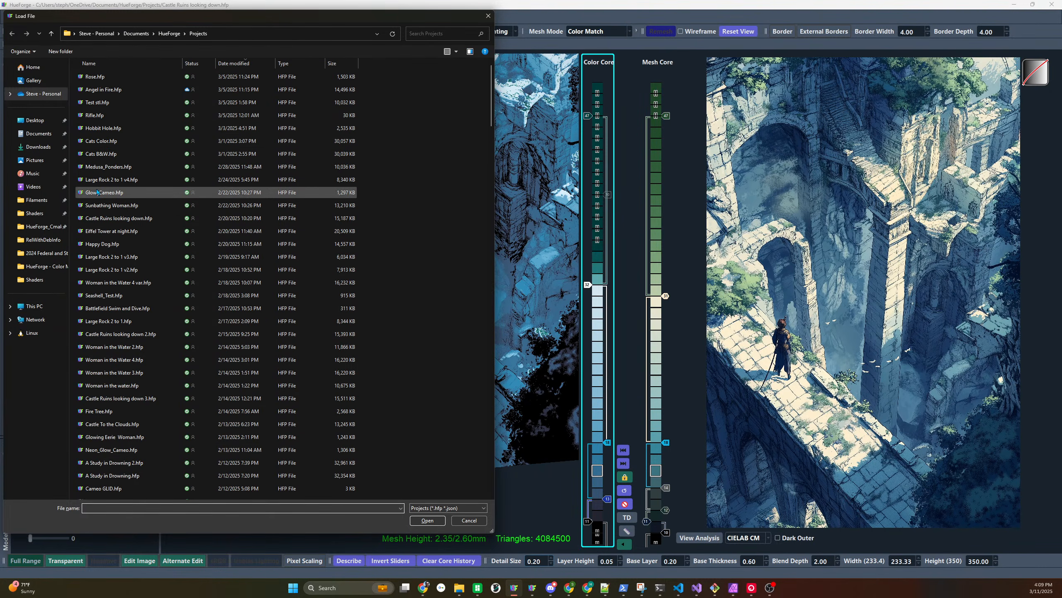
double_click(101, 192)
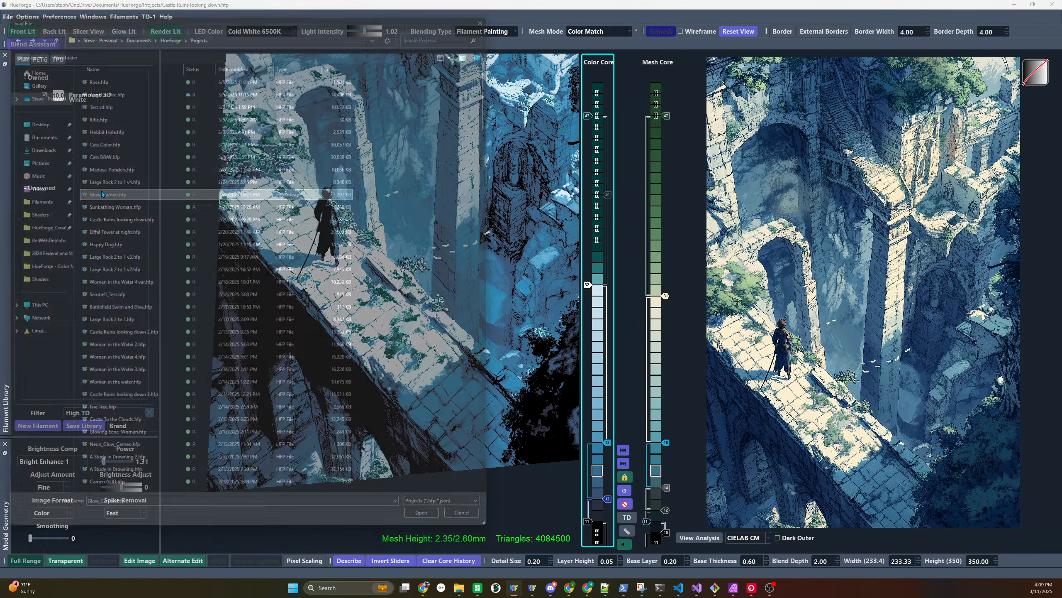
Switch the cameo preview from Glow Lit to Front Lit with Render Lit turned on
click(548, 309)
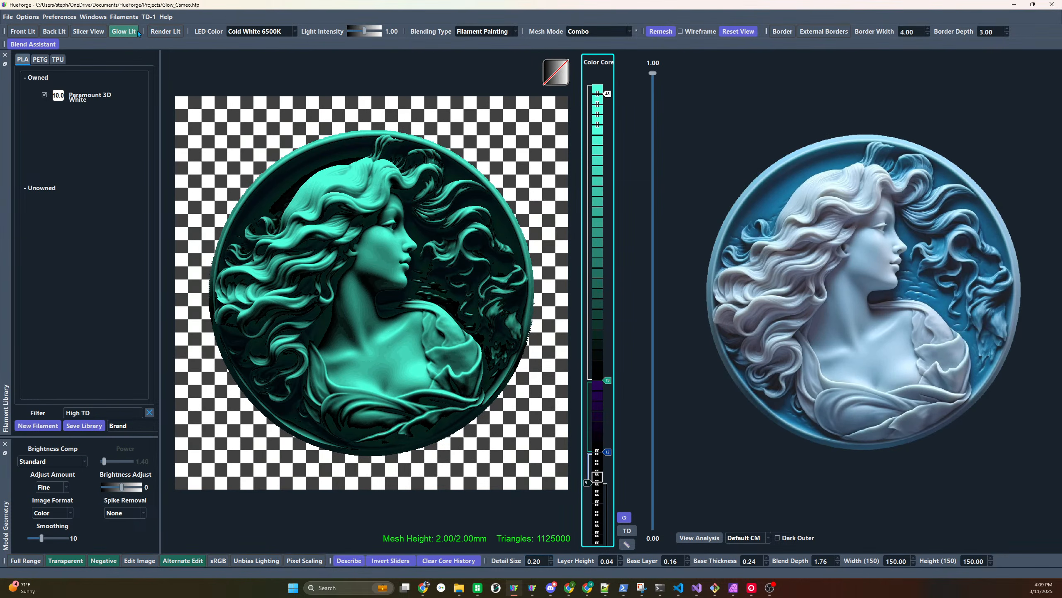
click(162, 33)
click(22, 31)
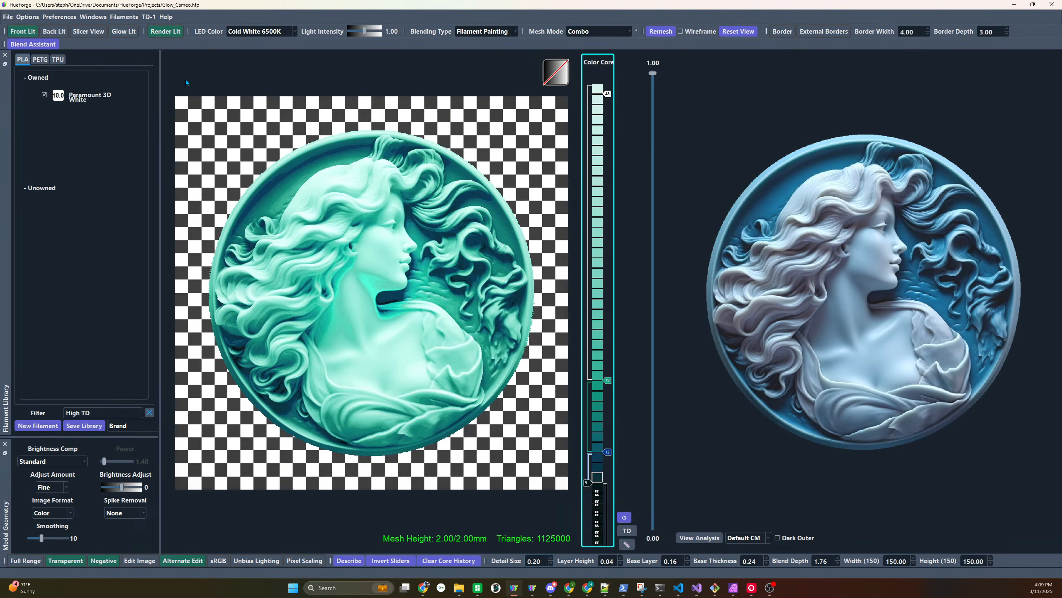
Examine the Front Lit cameo's face, hair and neck shadow up close and from different angles
drag(463, 327, 425, 371)
scroll(413, 341, up, 5)
scroll(426, 370, up, 3)
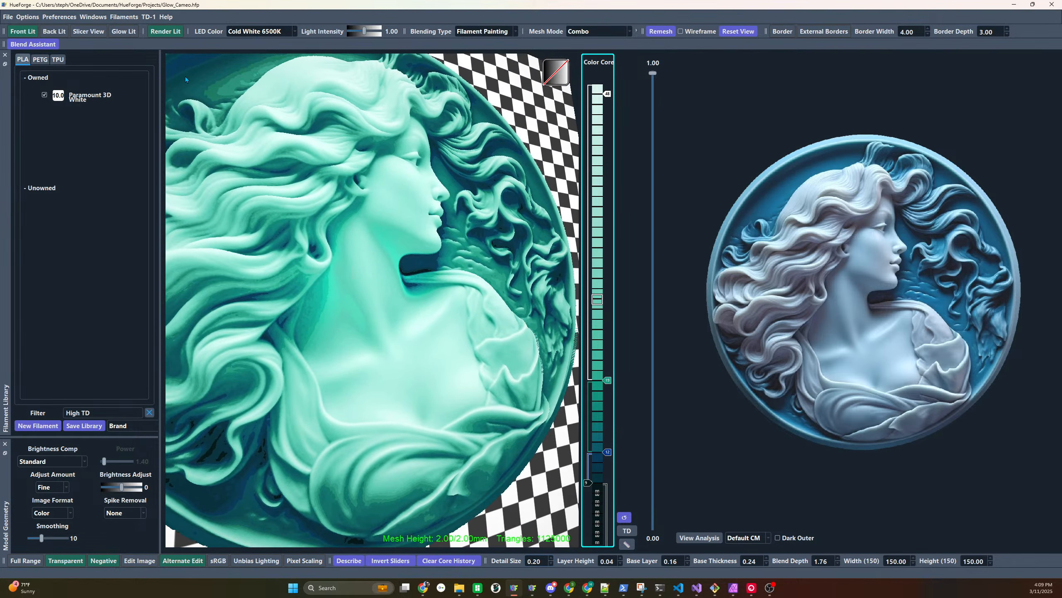
scroll(317, 271, down, 3)
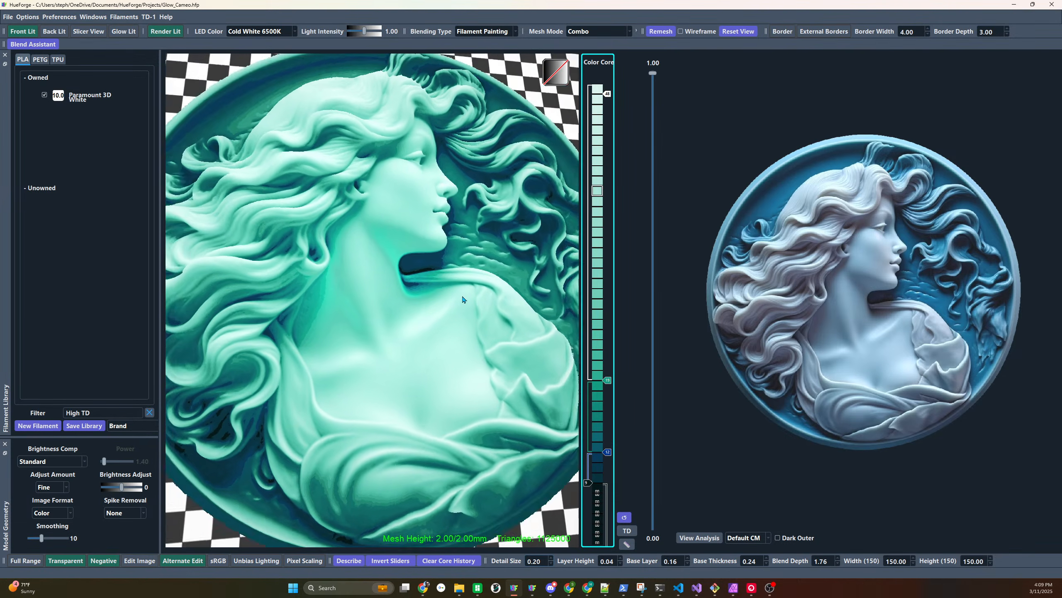
drag(327, 289, 535, 315)
drag(369, 311, 391, 298)
scroll(380, 298, up, 5)
scroll(374, 335, down, 5)
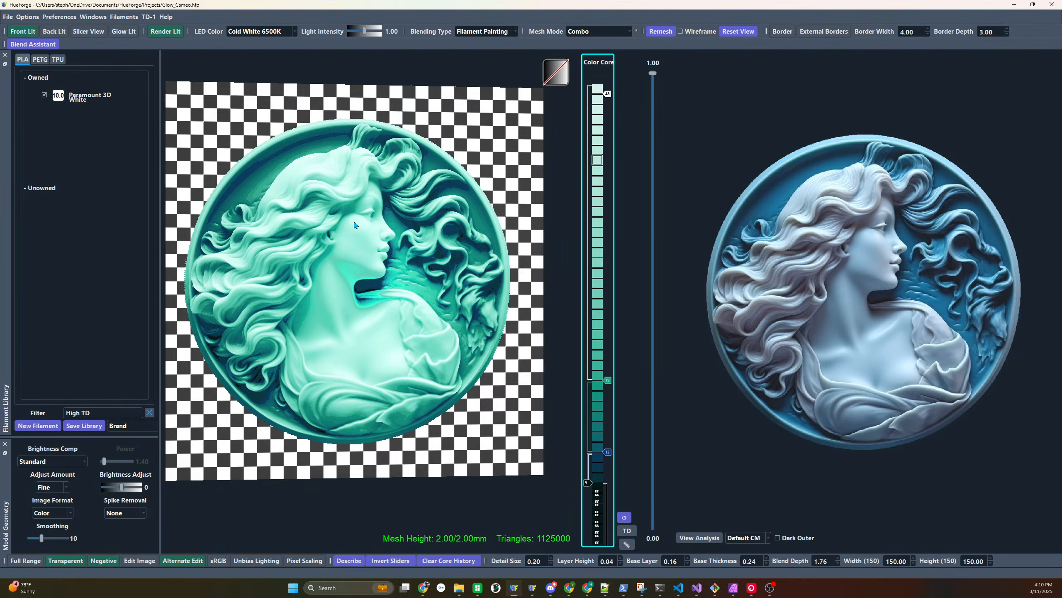
mouse_move(454, 293)
mouse_down()
mouse_move(412, 146)
mouse_move(423, 187)
mouse_move(417, 212)
mouse_move(494, 299)
mouse_move(461, 339)
mouse_move(417, 341)
mouse_move(506, 341)
mouse_up()
scroll(417, 215, up, 10)
scroll(364, 320, down, 5)
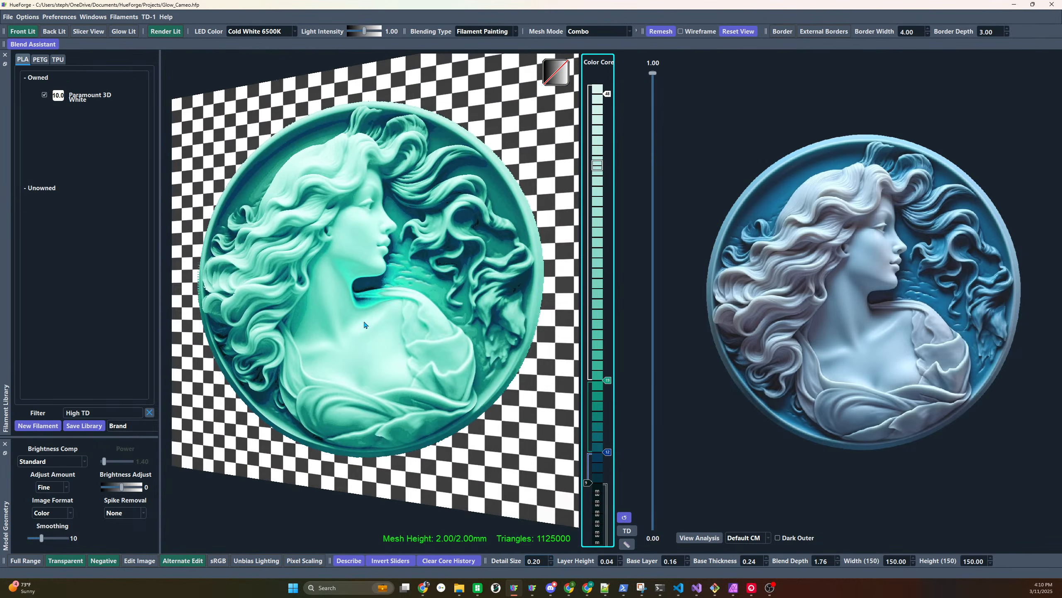
Mark the Paramount 3D White filament as unowned and clear the High TD filter to browse the owned filaments
click(44, 95)
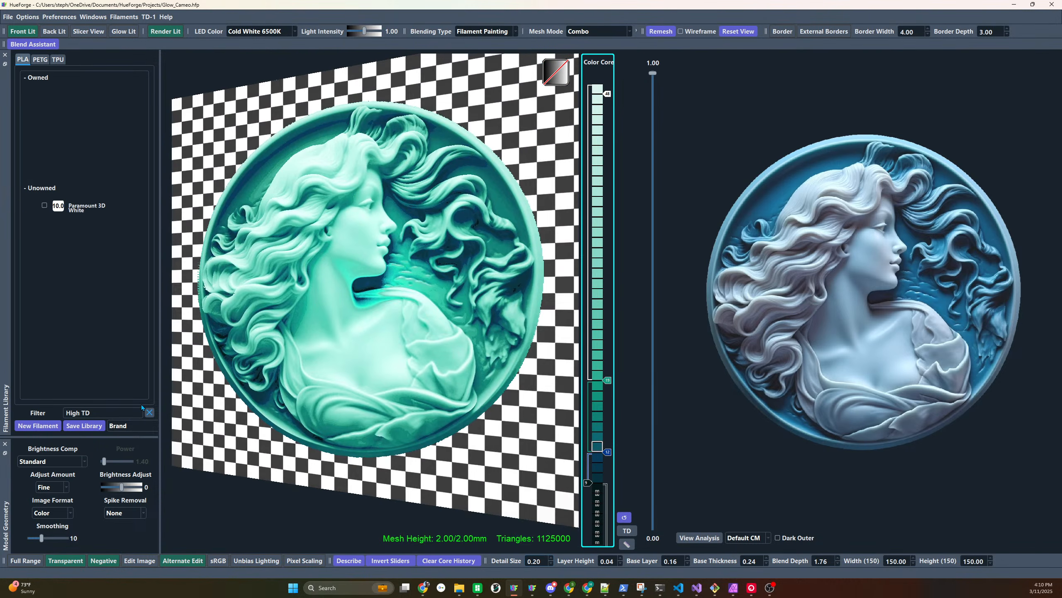
click(151, 413)
drag(189, 299, 234, 290)
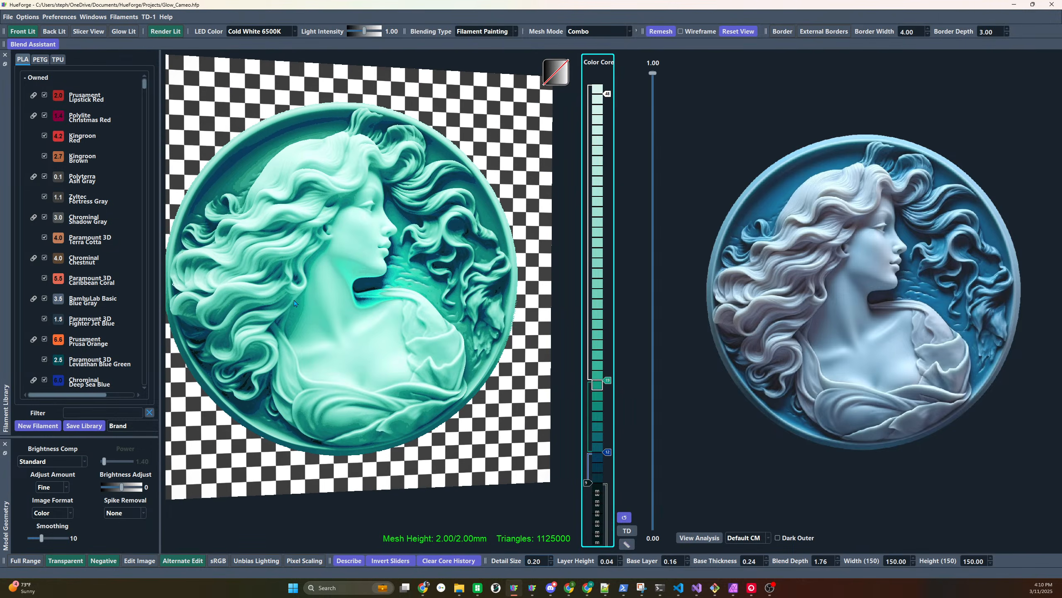
scroll(234, 290, down, 3)
scroll(94, 276, down, 6)
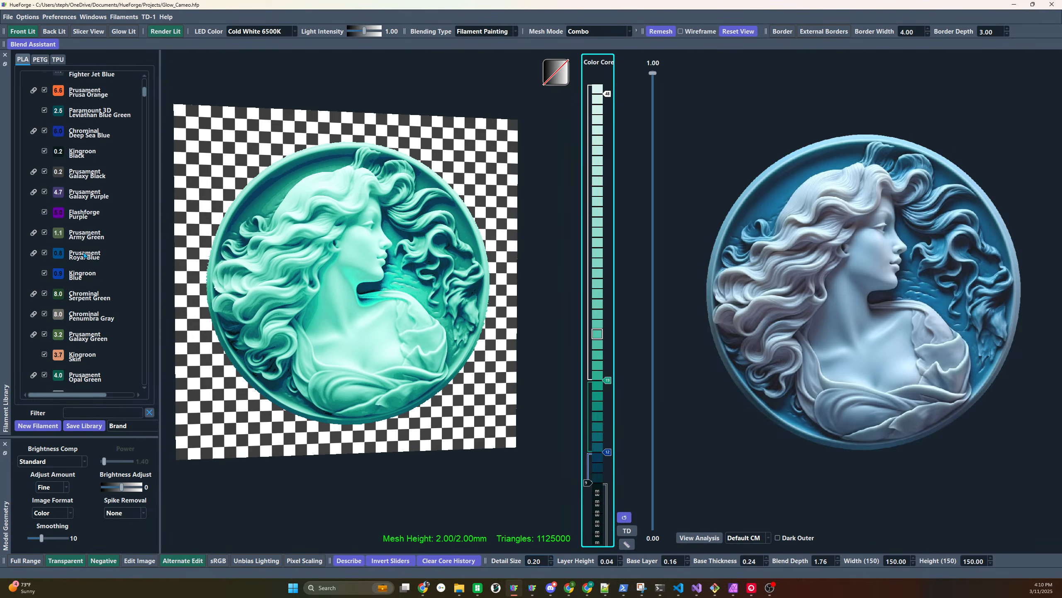
scroll(94, 273, down, 5)
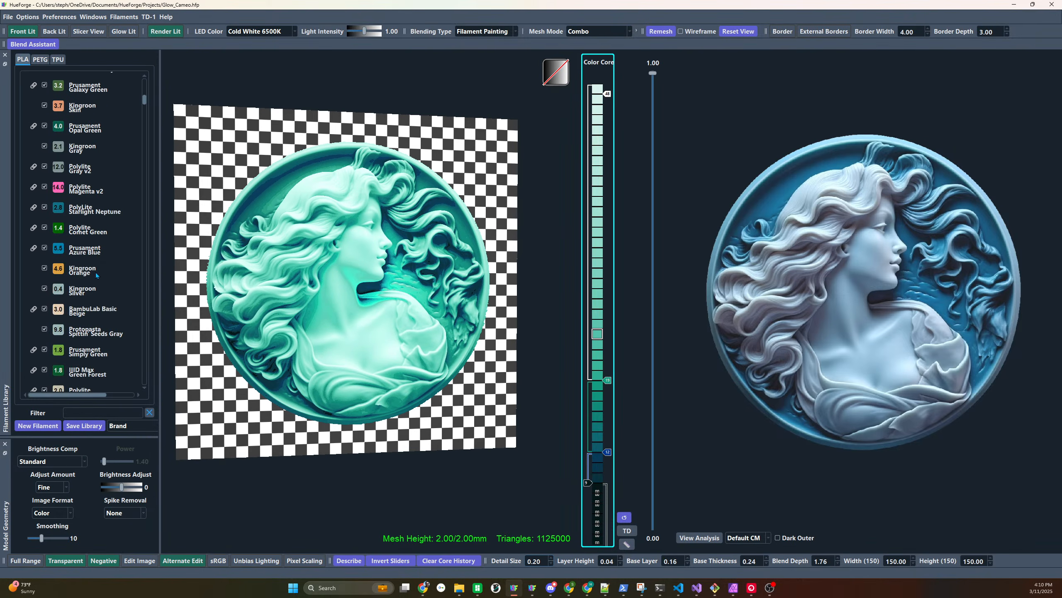
Check the PolyLite Starlight Neptune filament's properties and replace the color core's layer 19 green with a blue filament
right_click(71, 209)
click(110, 233)
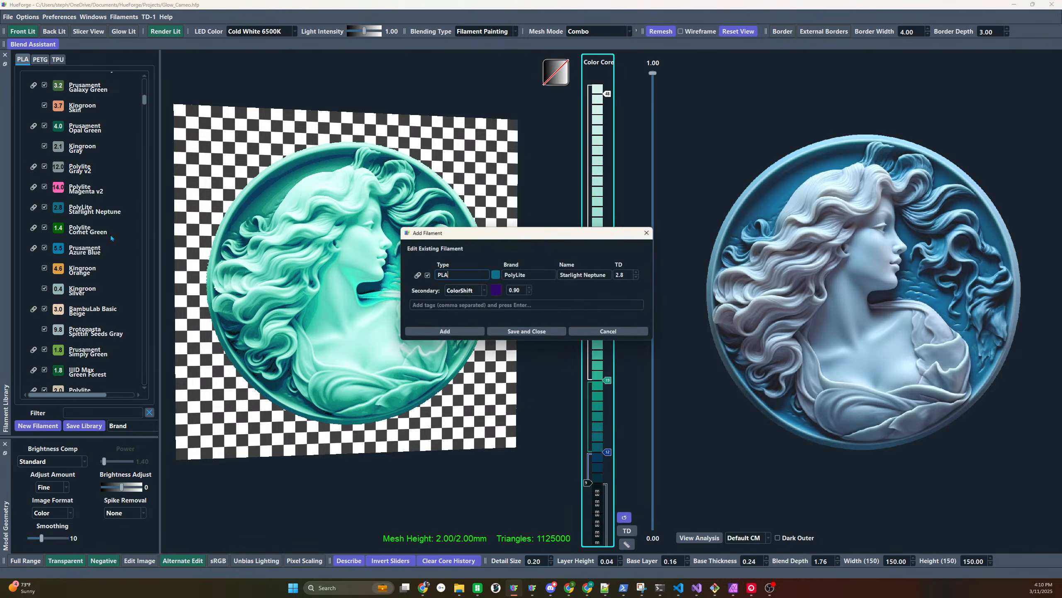
click(647, 233)
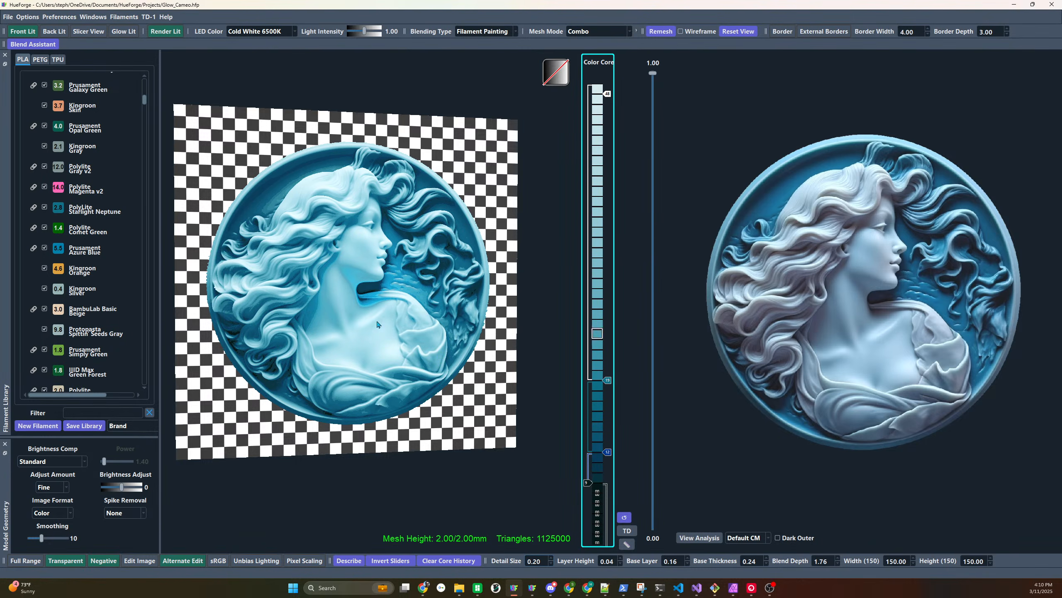
drag(379, 325, 412, 324)
scroll(397, 311, up, 5)
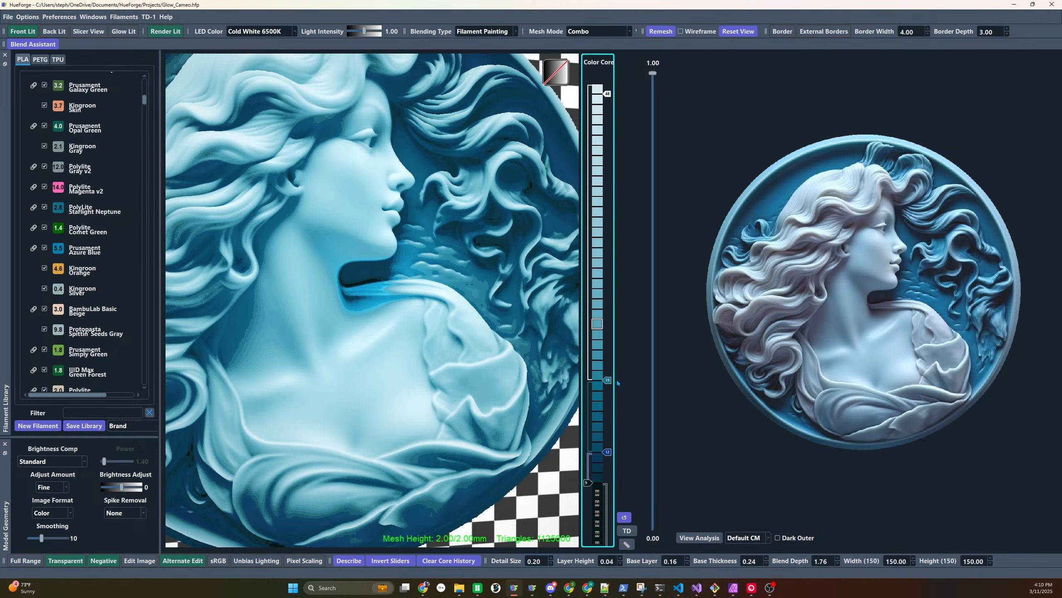
Try a higher position for the color core's layer 19 slider, inspect the cameo, and return the slider to layer 19
drag(607, 380, 607, 359)
mouse_move(481, 343)
mouse_down()
mouse_move(397, 331)
mouse_move(537, 342)
mouse_move(456, 314)
mouse_move(546, 329)
mouse_up()
scroll(546, 329, down, 5)
drag(607, 359, 607, 380)
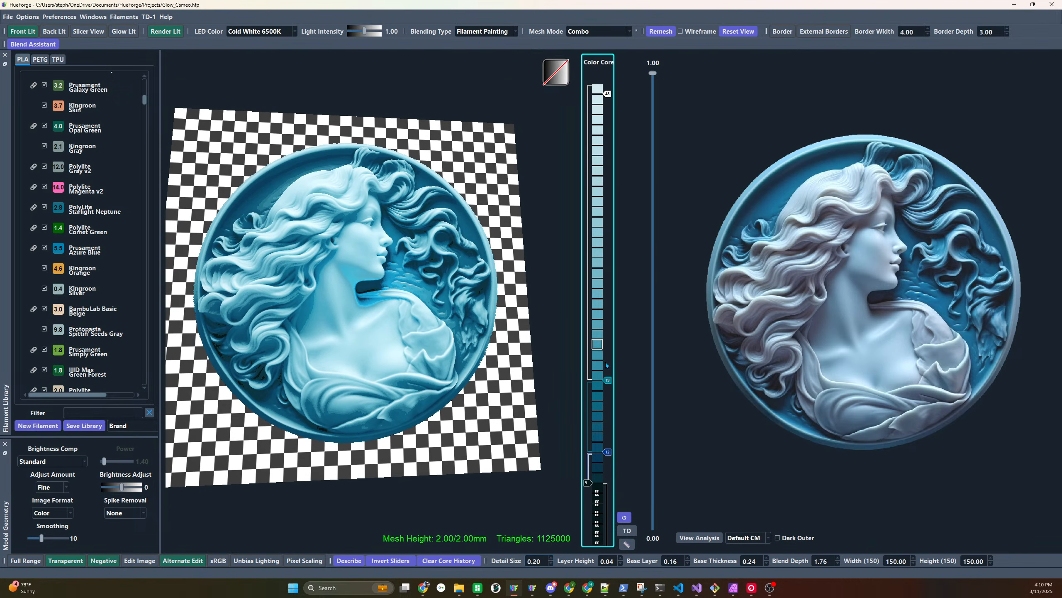
drag(390, 303, 387, 311)
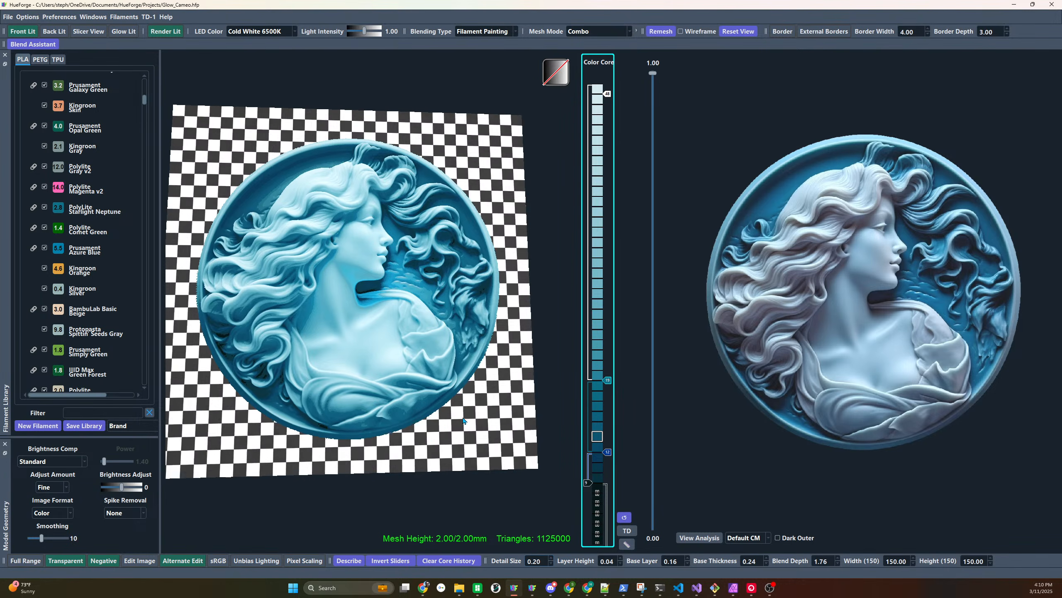
mouse_move(464, 425)
mouse_down()
mouse_move(466, 368)
mouse_move(468, 389)
mouse_move(416, 398)
mouse_move(418, 409)
mouse_up()
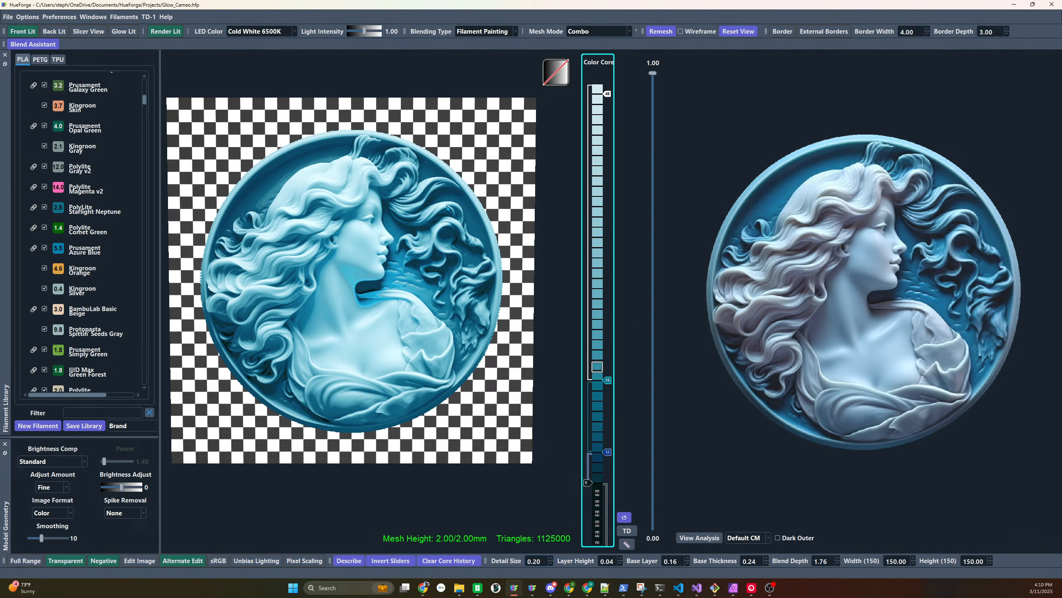
Compare the cameo with Render Lit off and on, lowering the Light Intensity to 0.92
click(162, 34)
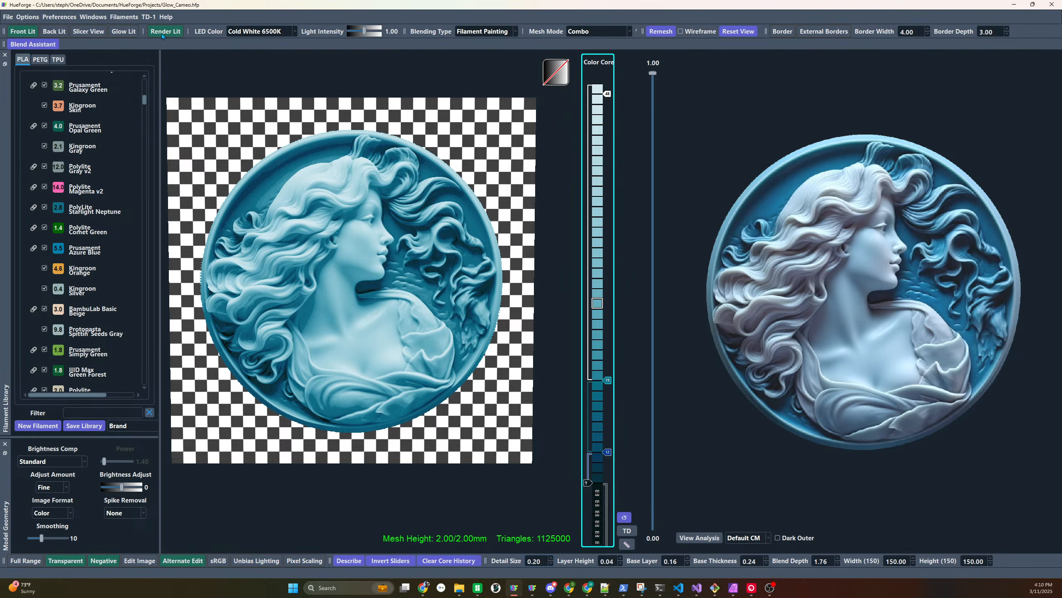
click(161, 33)
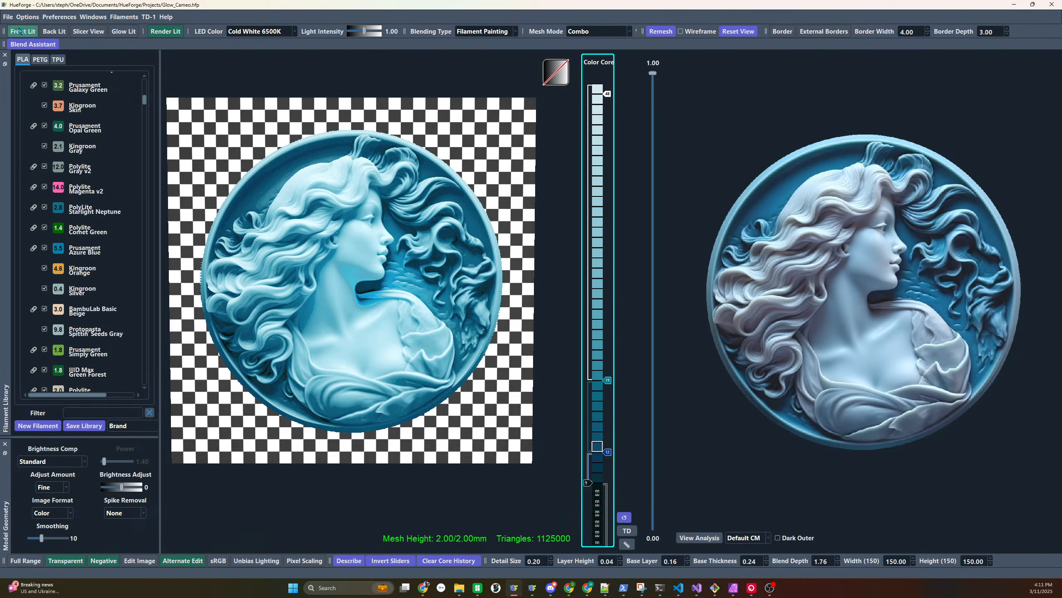
click(154, 35)
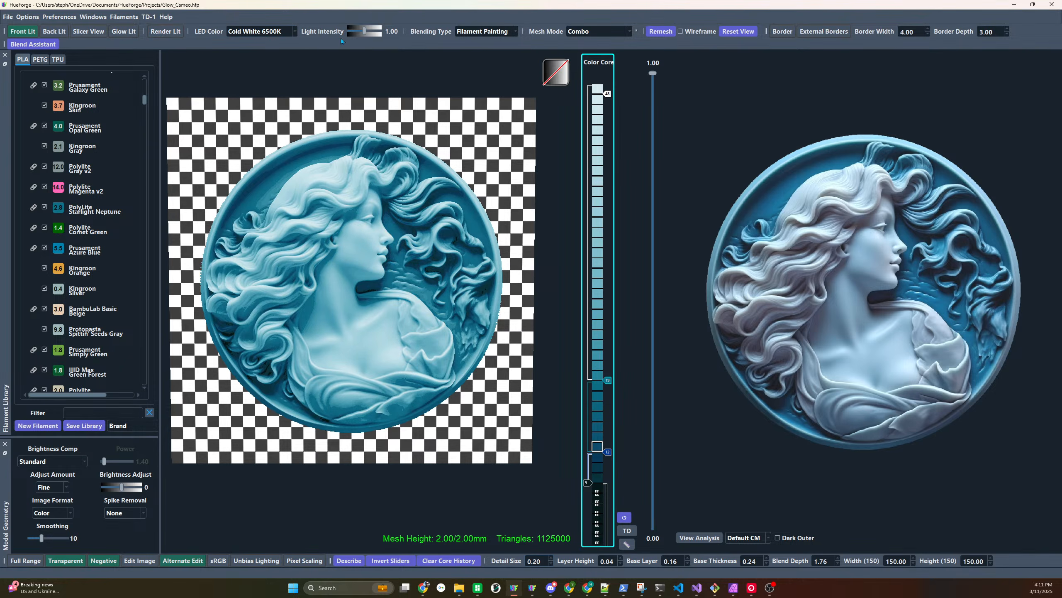
drag(363, 34, 385, 34)
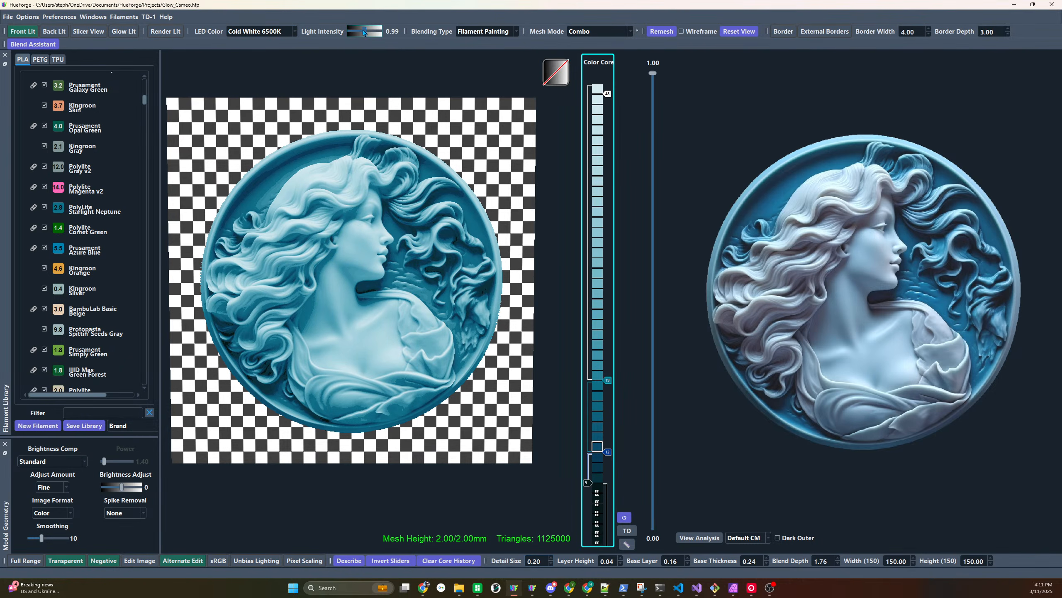
click(186, 31)
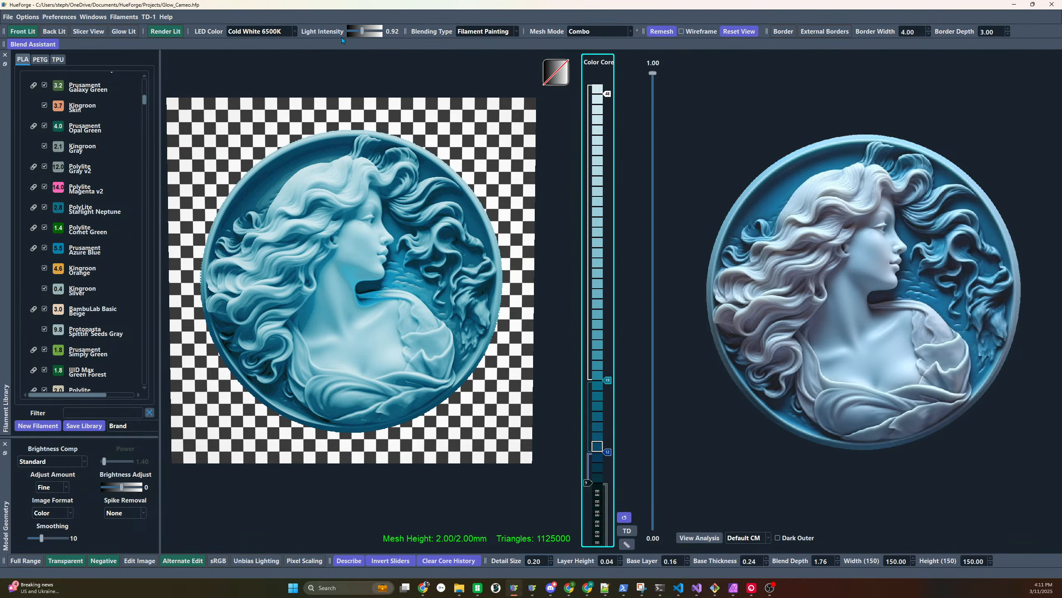
Try a Light Intensity of 1.16 on the Render Lit cameo and set it back to 1.00
mouse_move(363, 34)
mouse_down()
mouse_move(382, 34)
mouse_move(351, 34)
mouse_move(384, 35)
mouse_move(369, 36)
mouse_up()
mouse_move(368, 79)
mouse_down()
mouse_move(370, 191)
mouse_move(420, 276)
mouse_move(385, 79)
mouse_up()
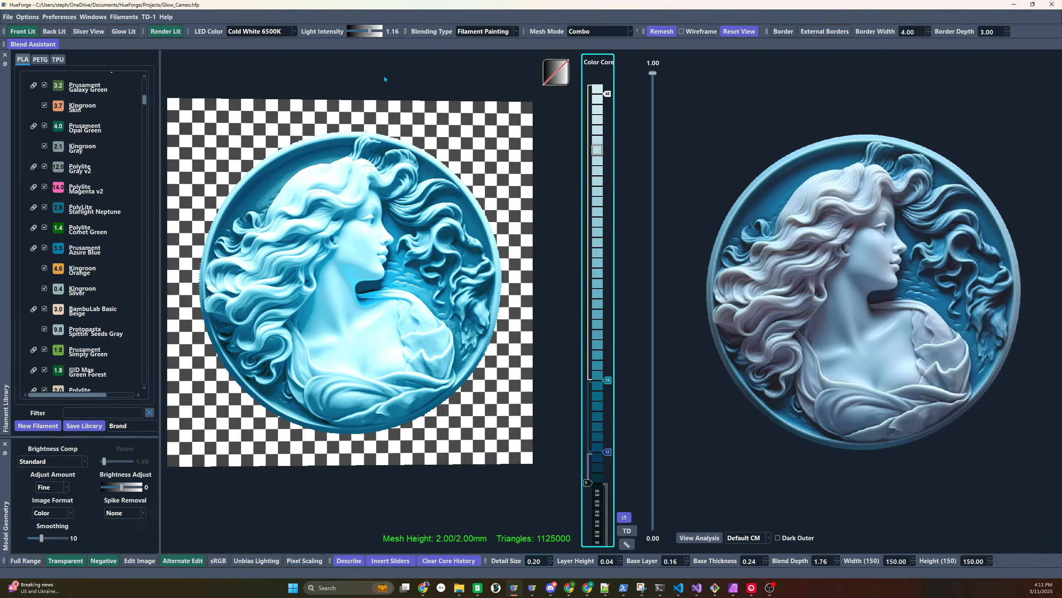
drag(370, 35, 364, 35)
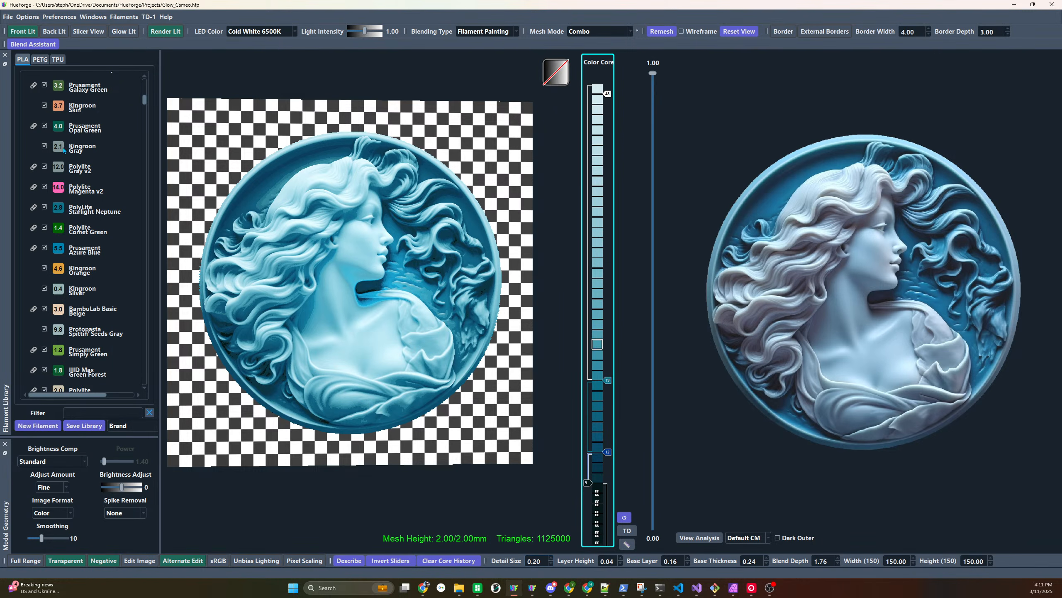
Filter the filament library by silk and replace the color core's layer 19 filament with Polylite Champagne
scroll(63, 150, down, 2)
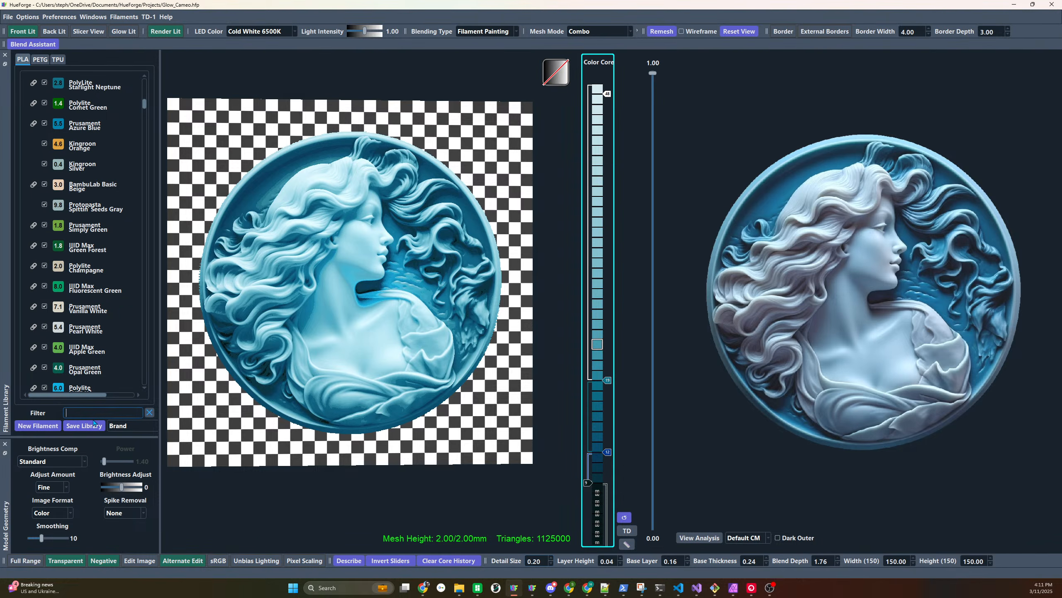
text(silk)
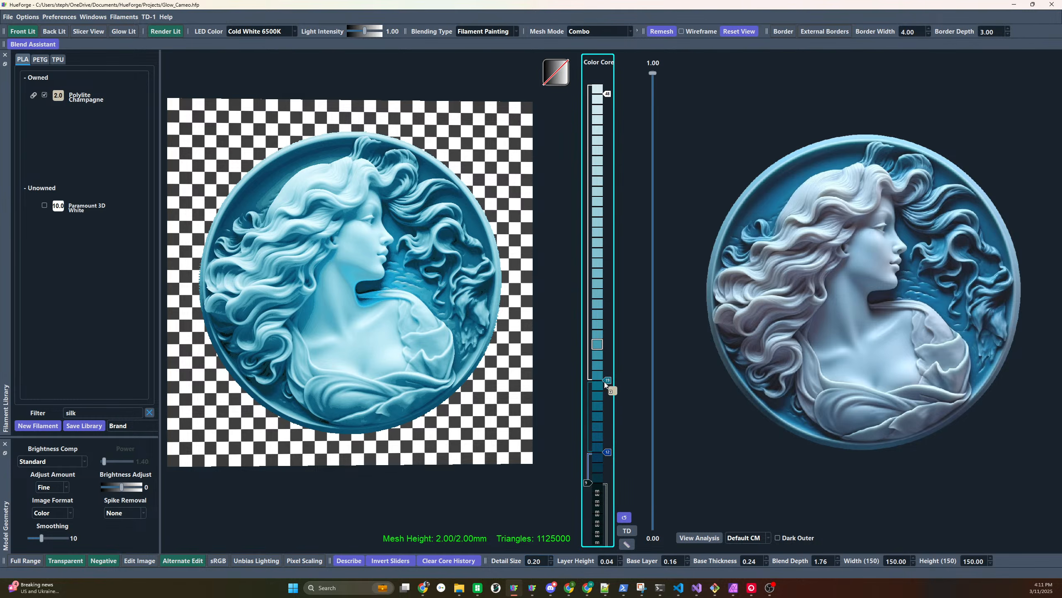
drag(604, 382, 608, 381)
drag(449, 379, 488, 333)
scroll(417, 372, up, 6)
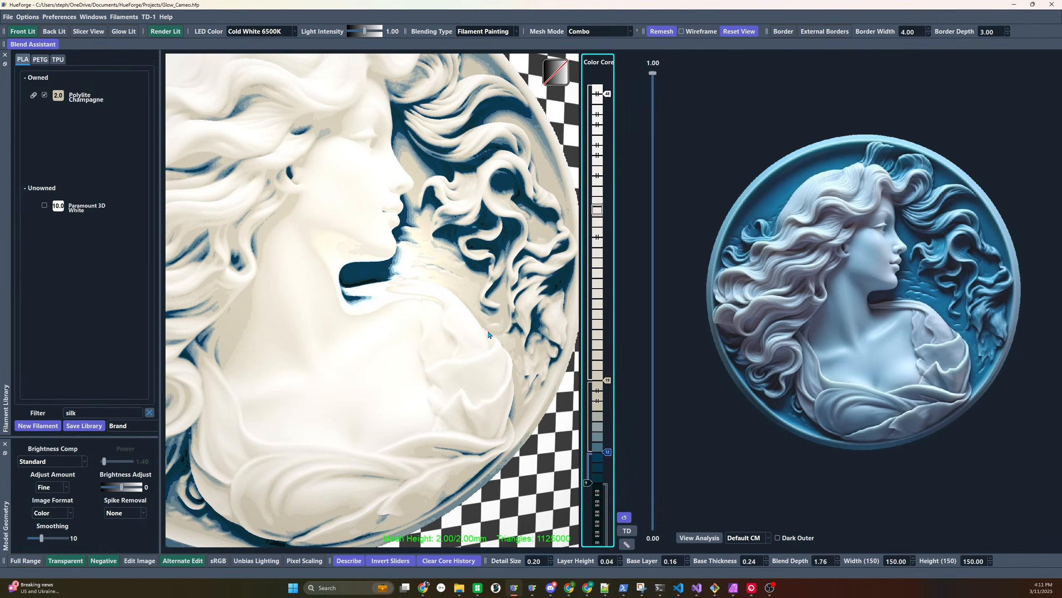
Undo the layer 19 swap to Polylite Champagne and inspect the restored blue cameo from different angles
key(ctrl+z)
drag(518, 373, 456, 353)
scroll(456, 354, down, 4)
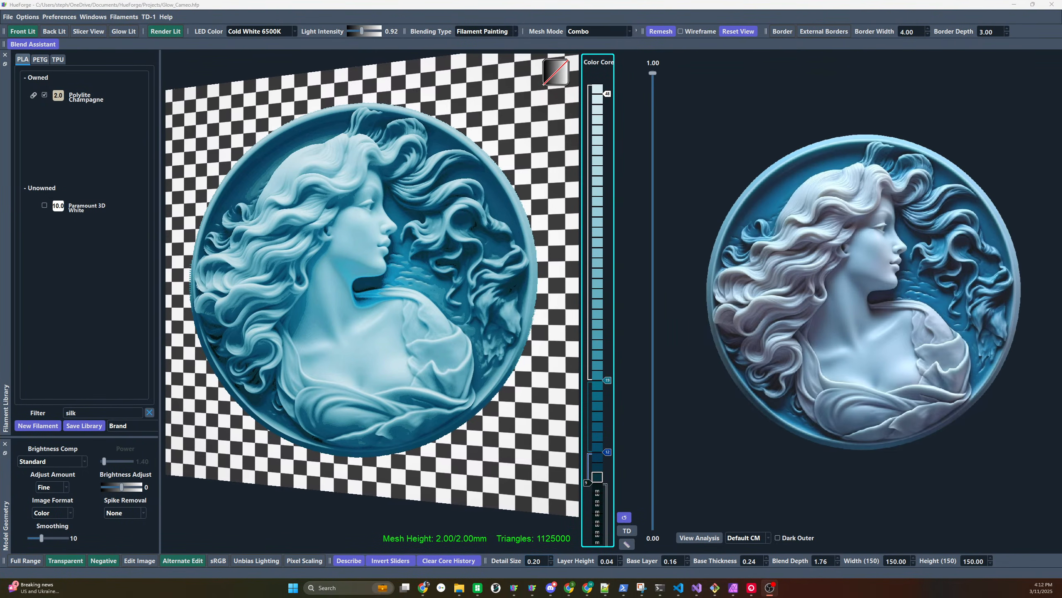
drag(264, 298, 373, 340)
scroll(364, 364, up, 3)
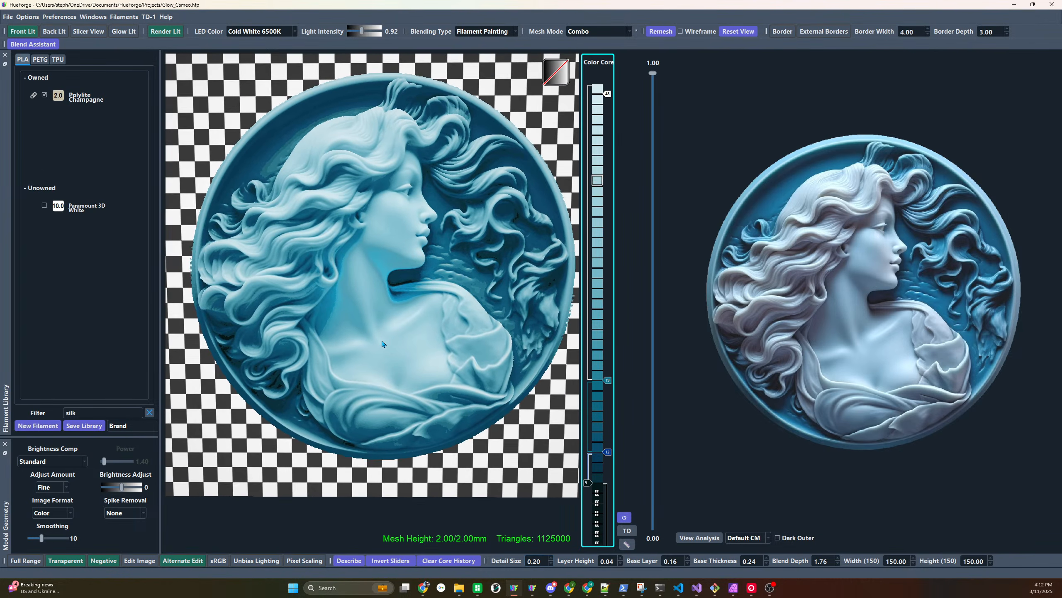